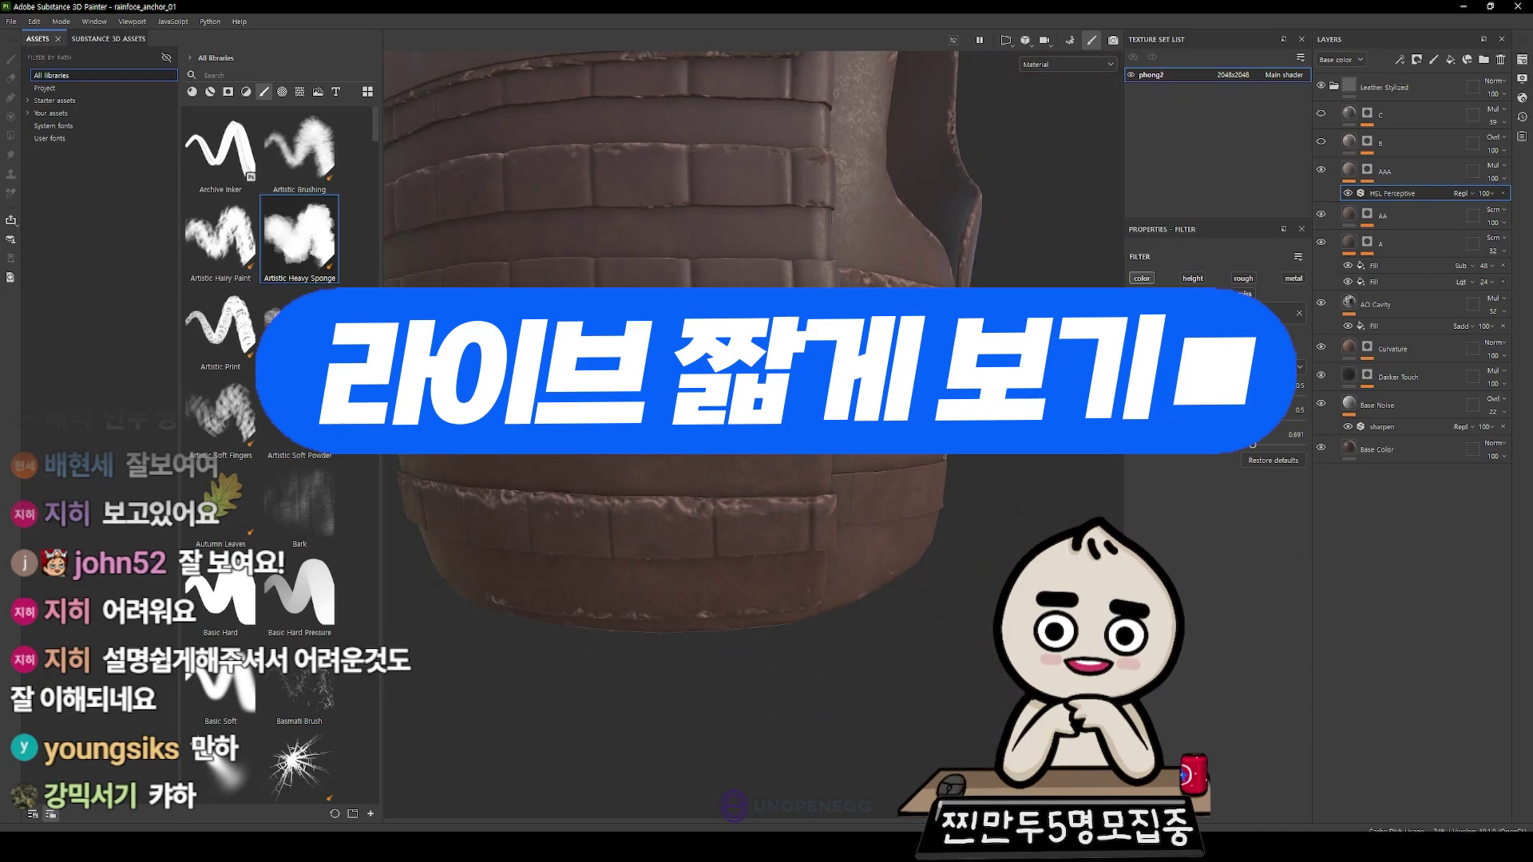
# - Orbit to the vest front and brush a stroke into layer A's Paint effect mask
pyautogui.keyDown('alt'); pyautogui.moveTo(798, 479); pyautogui.dragTo(917, 489); pyautogui.keyUp('alt')
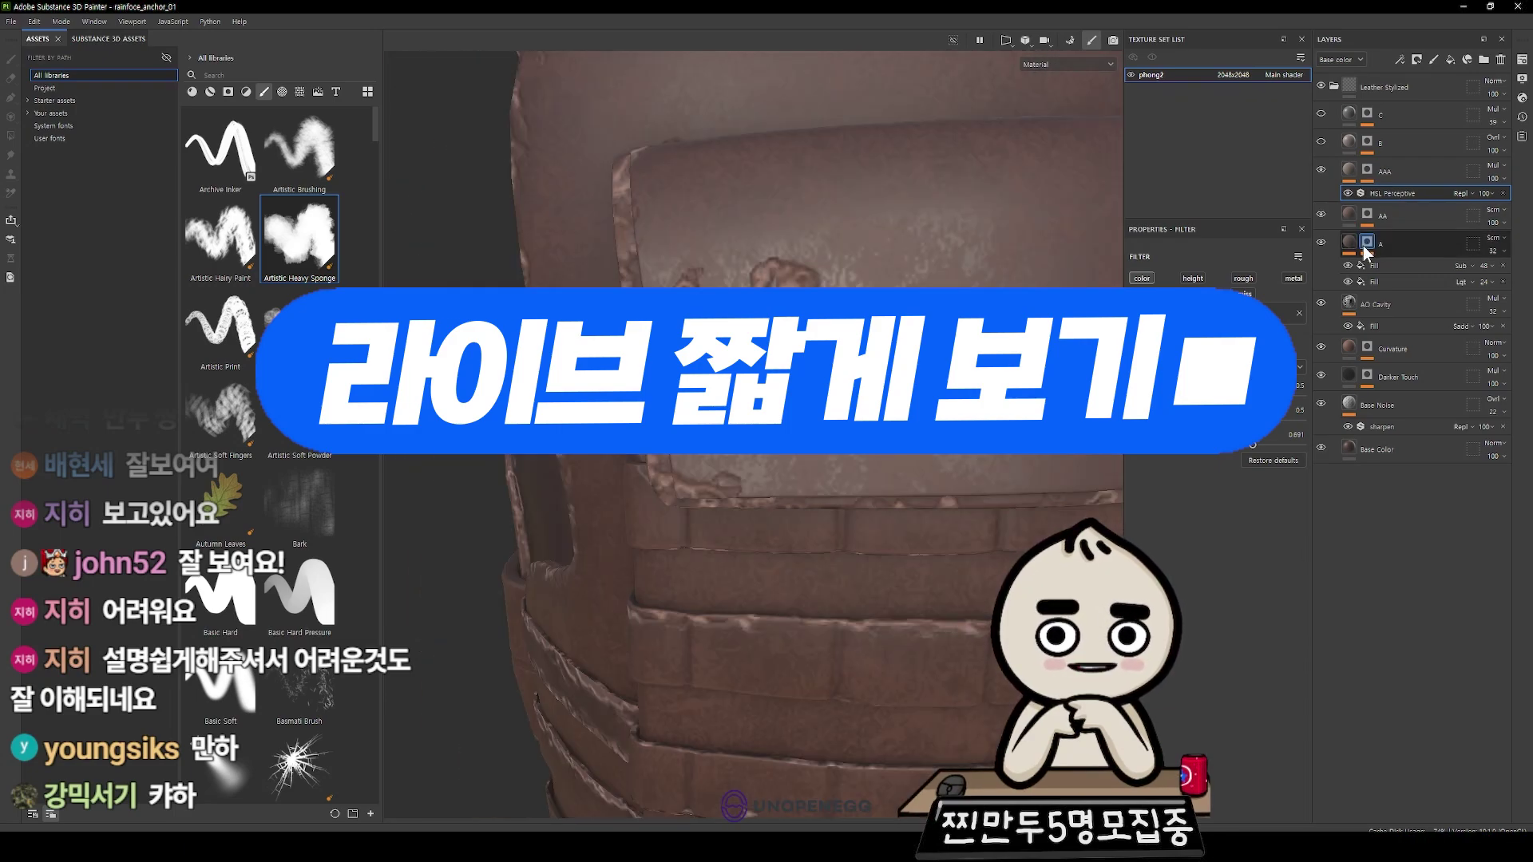
pyautogui.click(1396, 298)
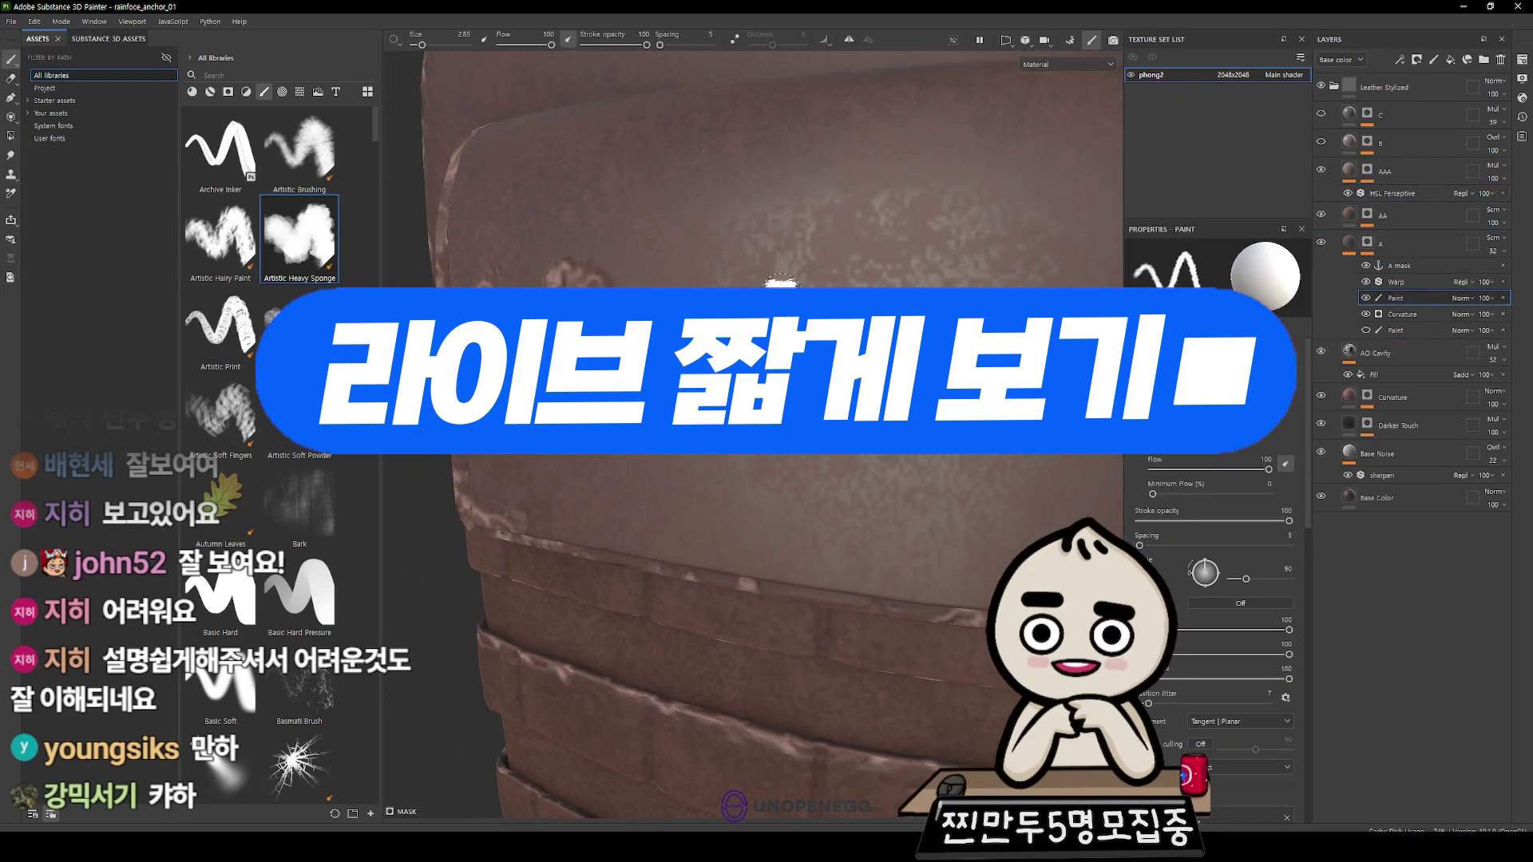
pyautogui.moveTo(718, 246)
pyautogui.mouseDown()
pyautogui.moveTo(814, 286)
pyautogui.moveTo(894, 367)
pyautogui.mouseUp()
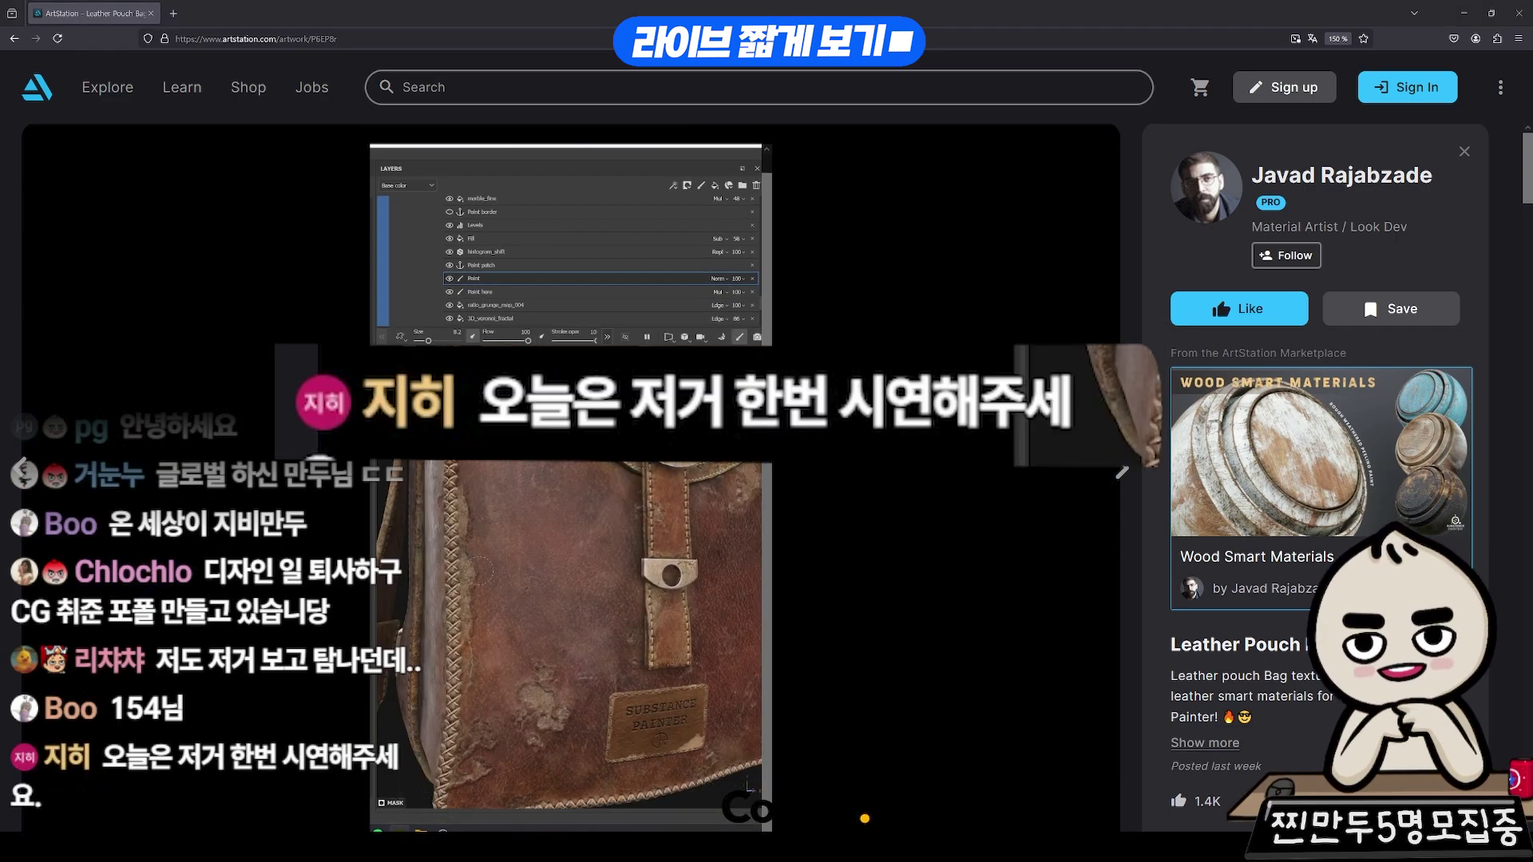
# - Scroll through the Leather Pouch Bag artwork page on ArtStation
pyautogui.scroll(-2, 880, 479)
pyautogui.scroll(-3, 881, 479)
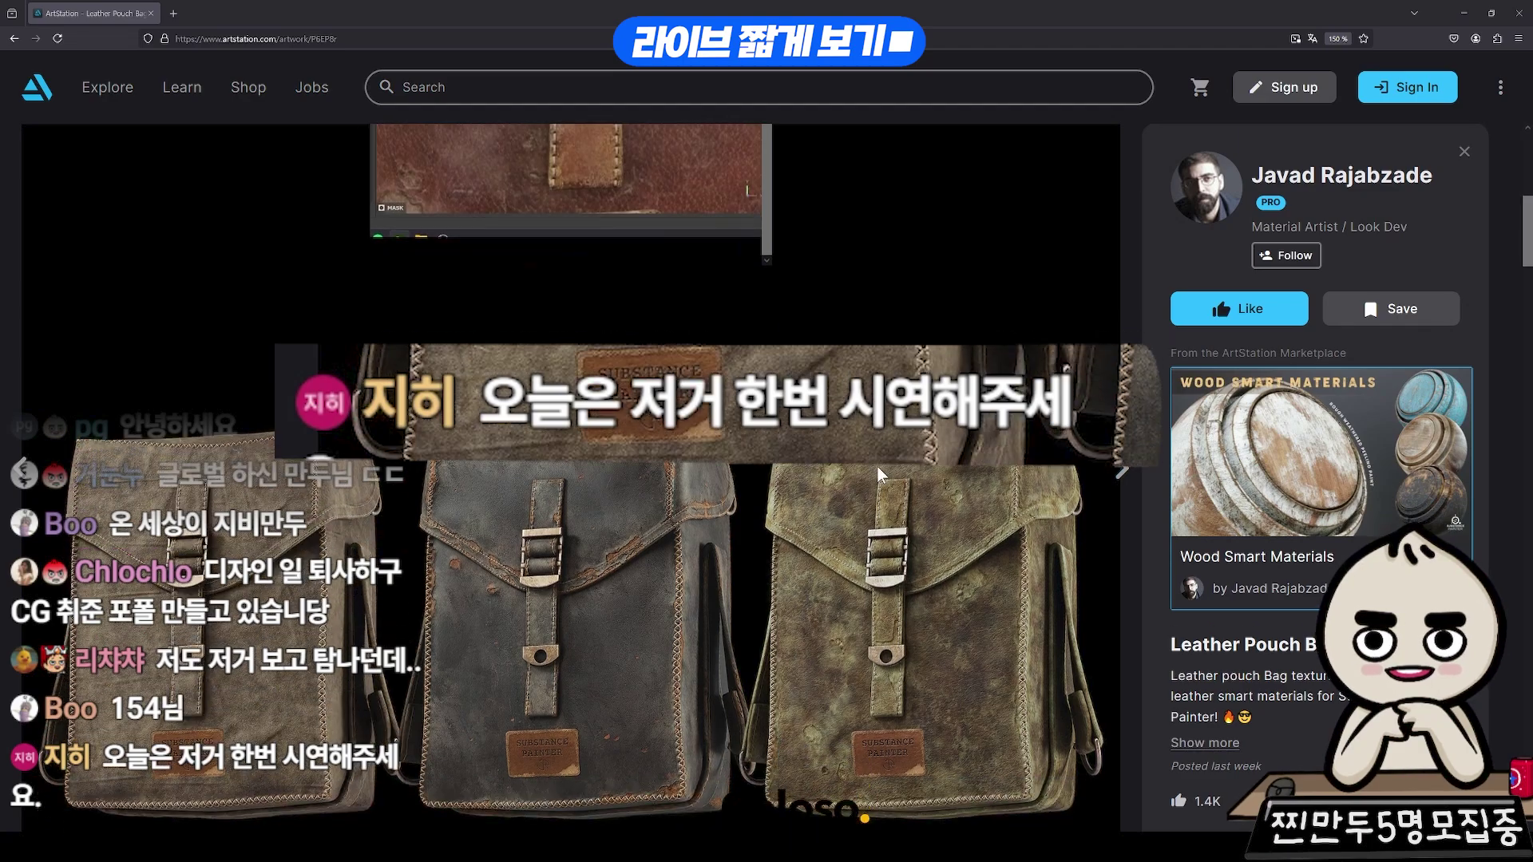
pyautogui.scroll(5, 533, 473)
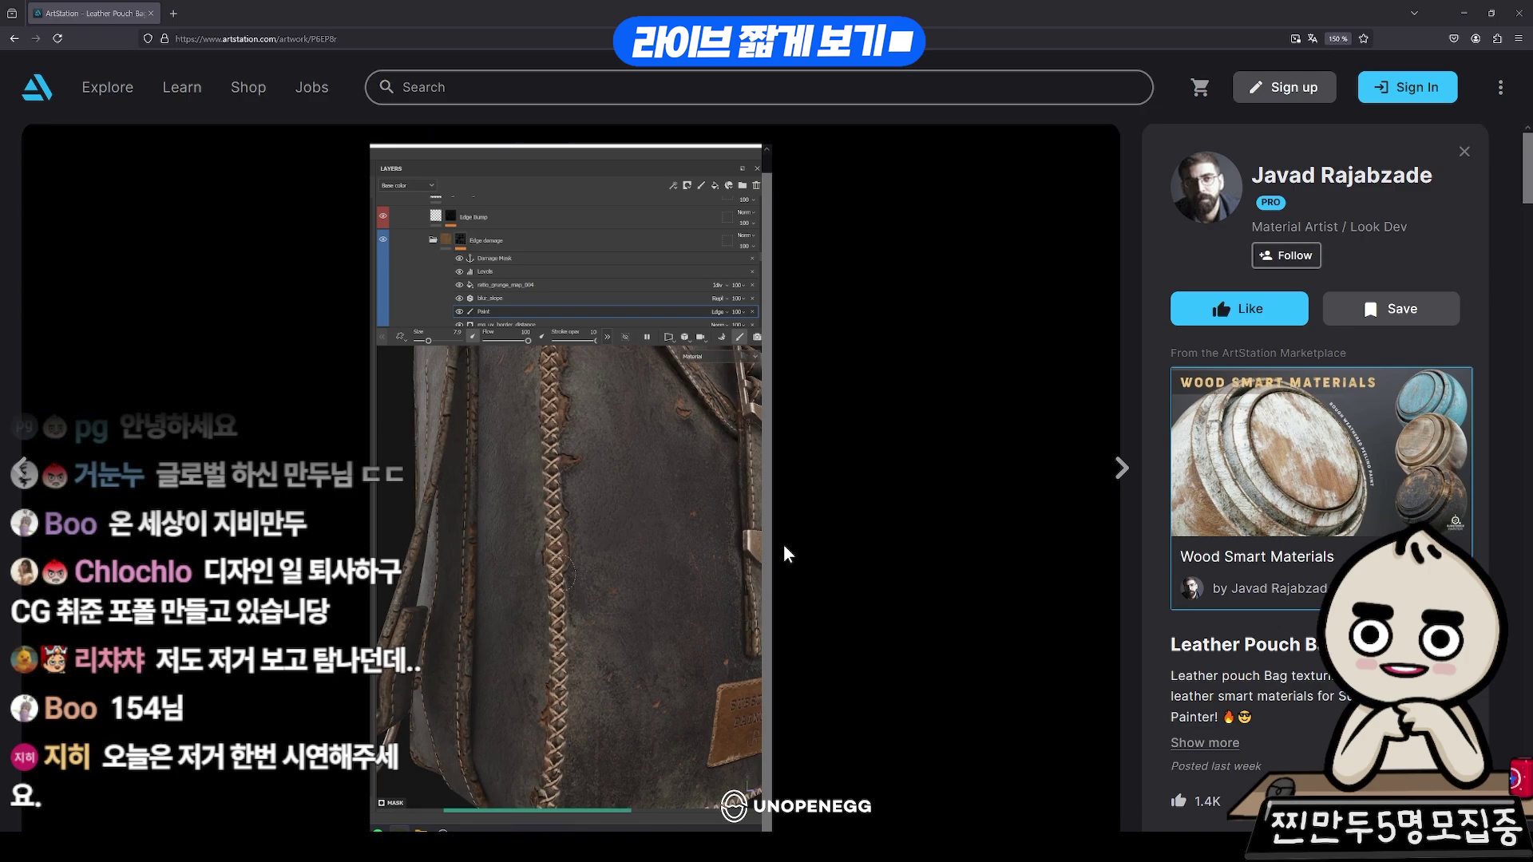
pyautogui.scroll(-5, 786, 554)
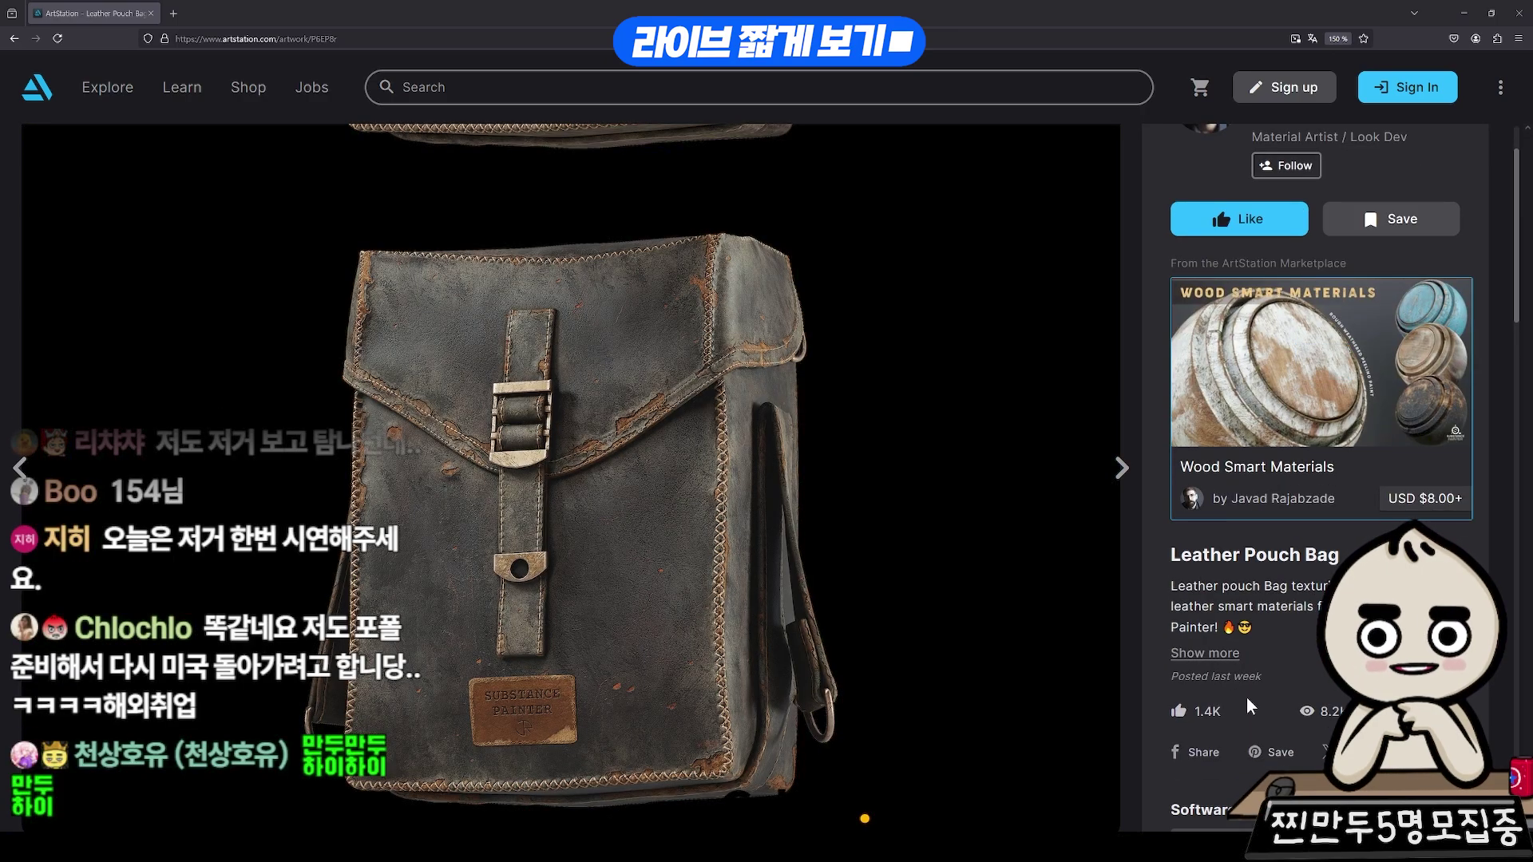
# - Expand the artwork description and view the Fabric Signature Smart Materials Standard License price
pyautogui.click(1205, 678)
pyautogui.scroll(-2, 1205, 678)
pyautogui.scroll(-2, 1305, 485)
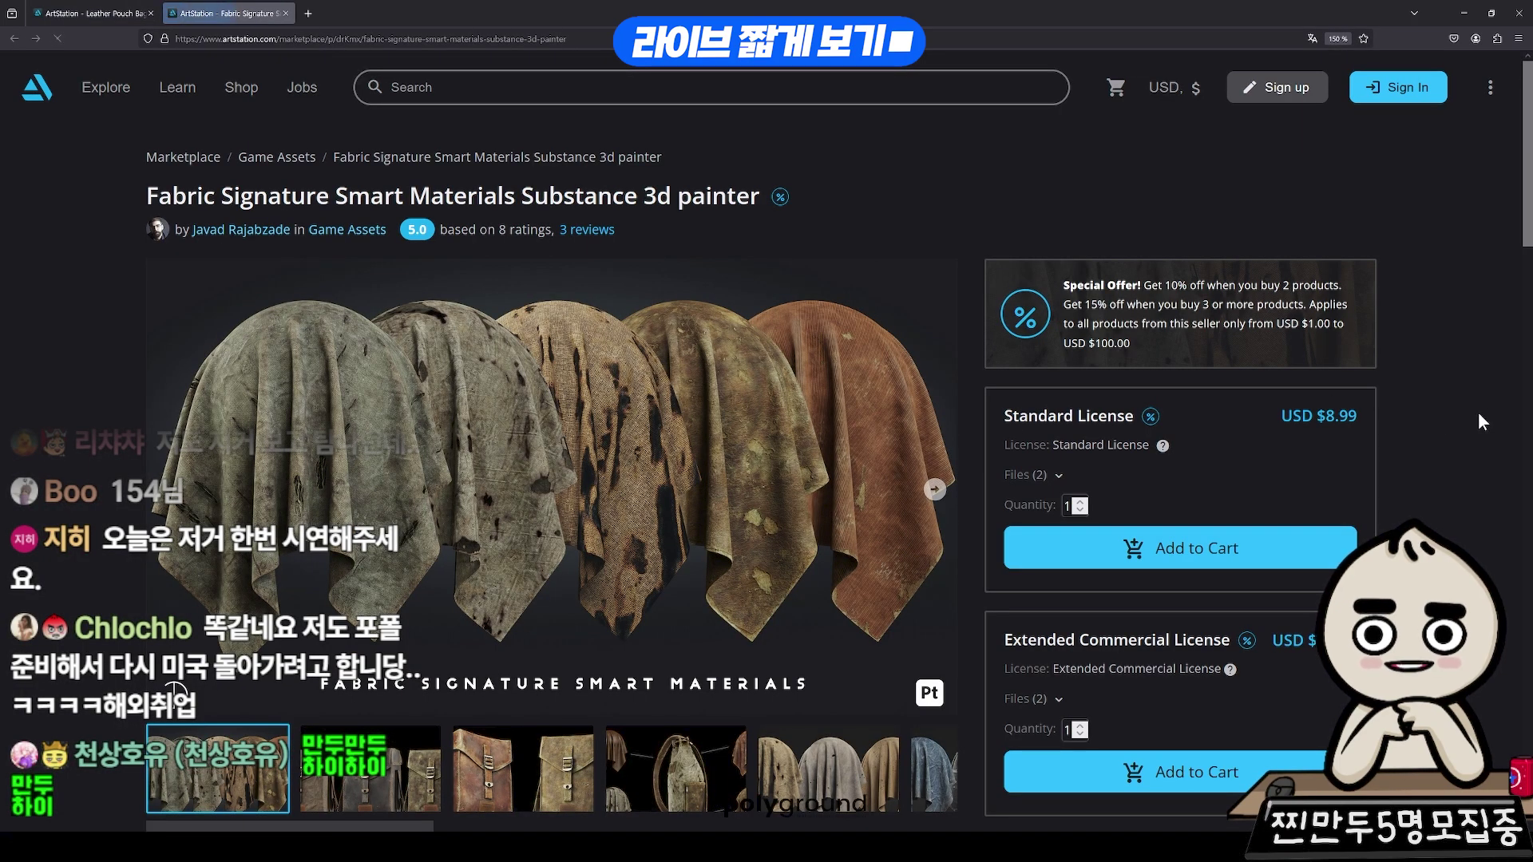
pyautogui.moveTo(1262, 431); pyautogui.dragTo(1392, 410)
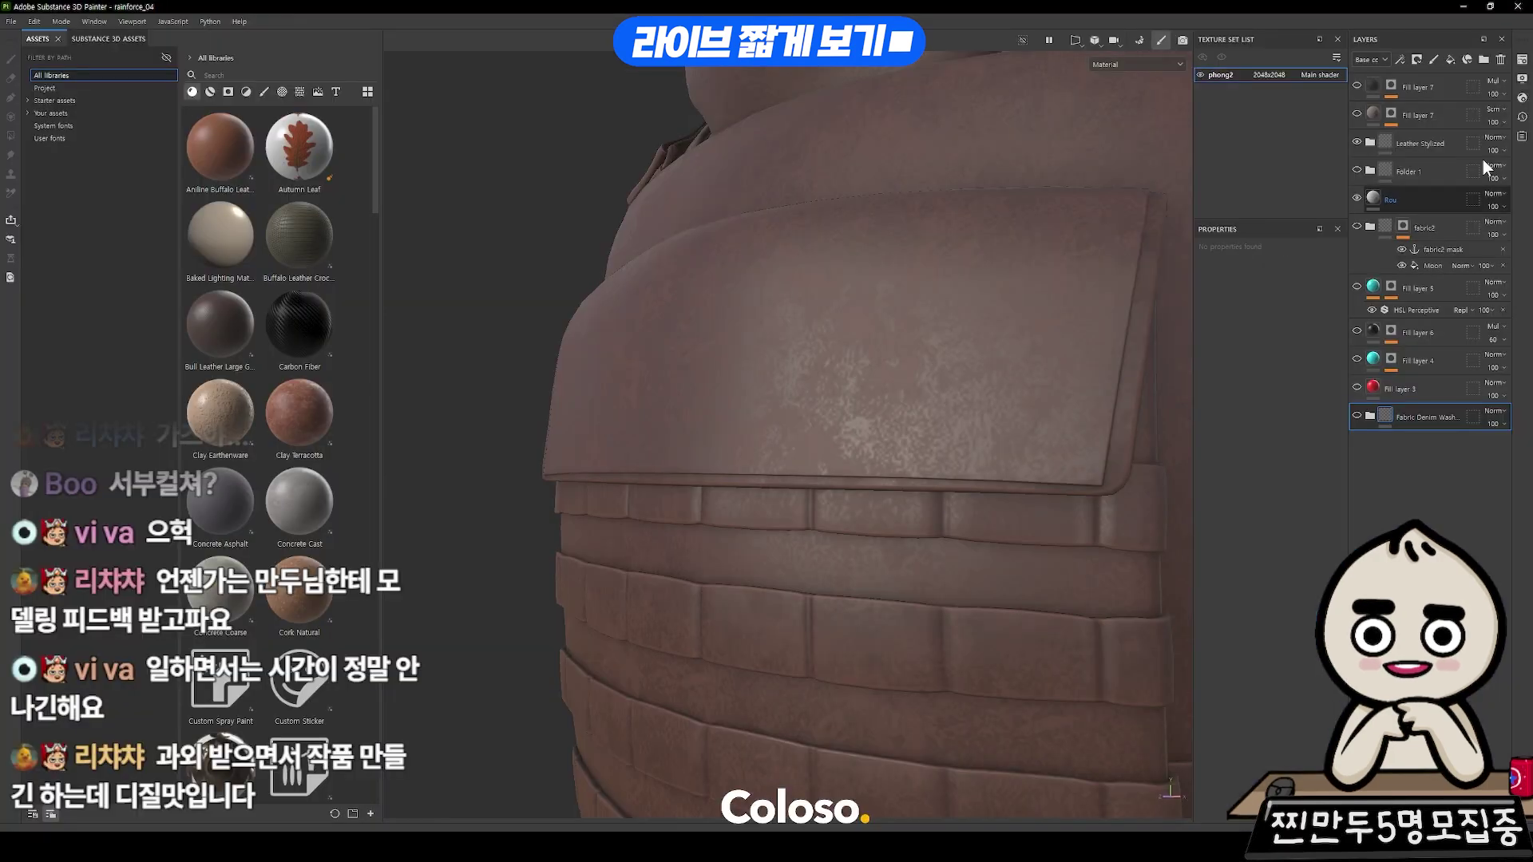
# - Group the extra layers so only Leather Stylized remains, expand it, and frame the vest
pyautogui.click(1423, 88)
pyautogui.keyDown('shift'); pyautogui.click(1425, 417); pyautogui.keyUp('shift')
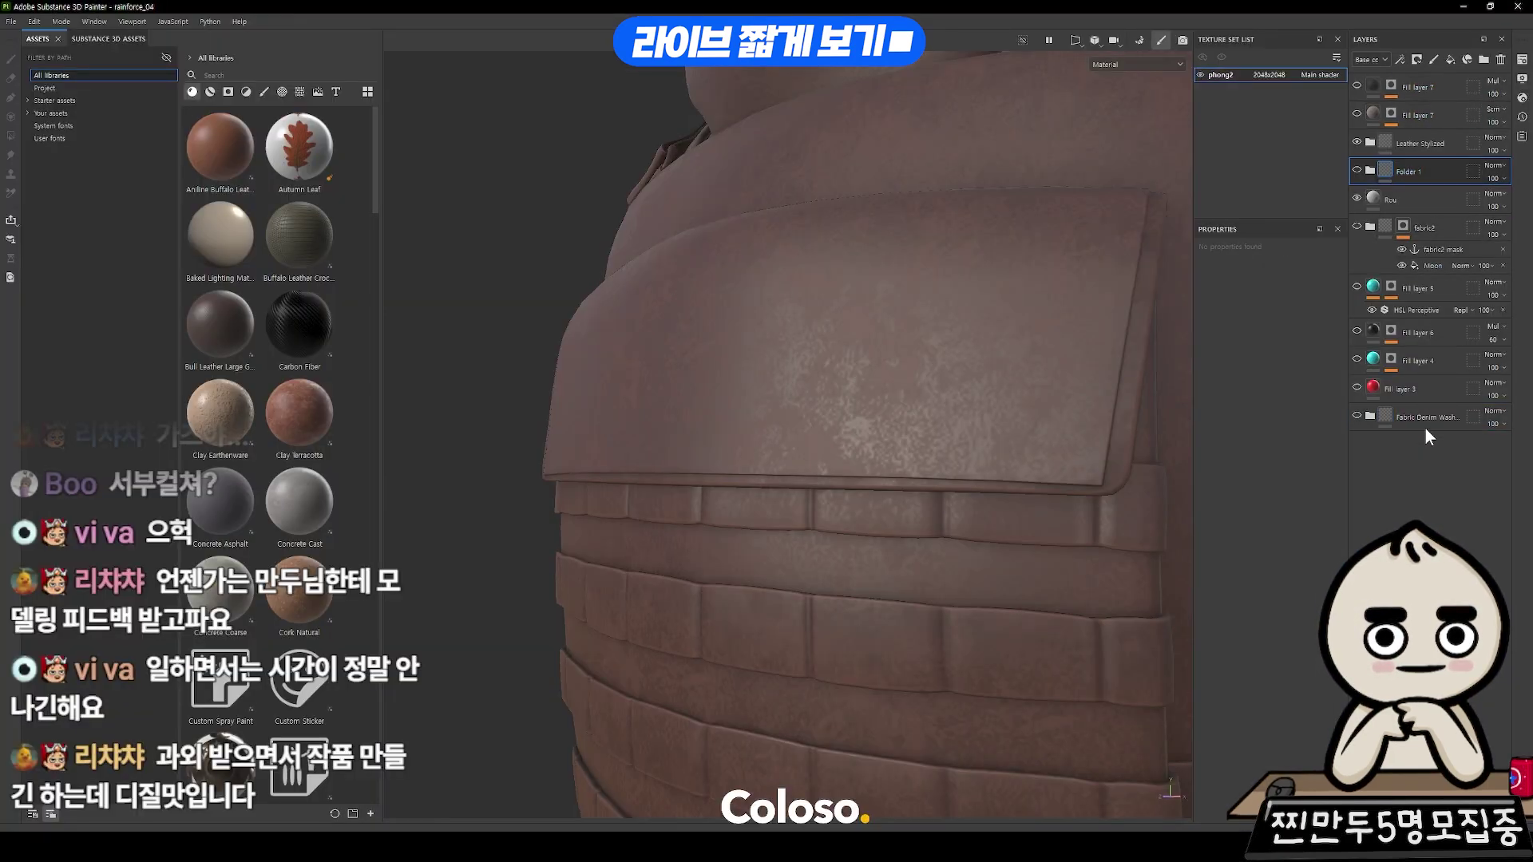
pyautogui.hotkey('ctrl', 'g')
pyautogui.click(1370, 86)
pyautogui.press('f')
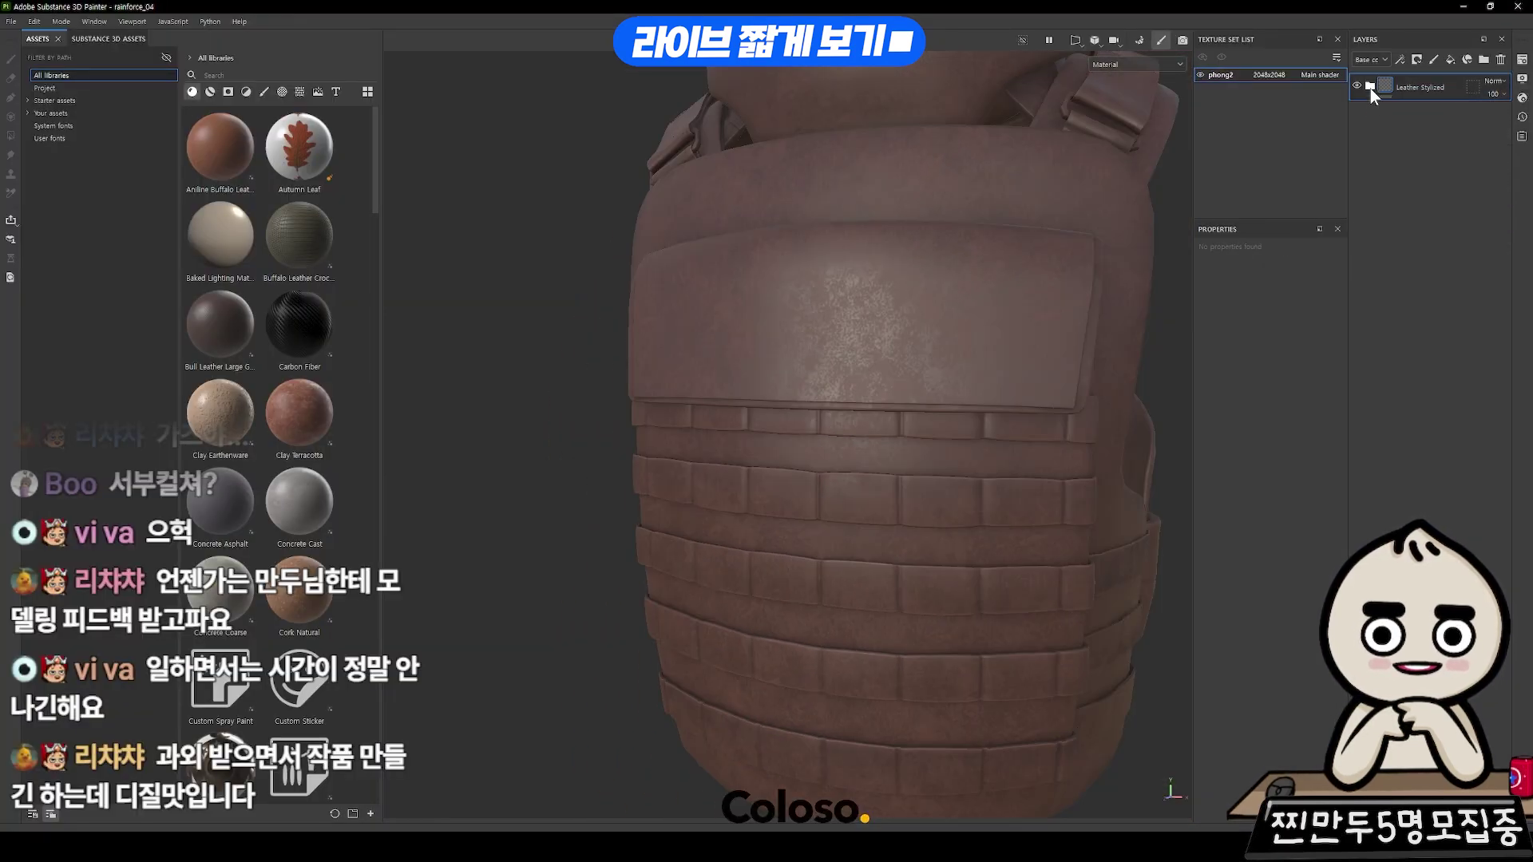
# - Add a fill layer inside Leather Stylized with a black mask, ready to rename
pyautogui.click(1449, 59)
pyautogui.scroll(3, 824, 352)
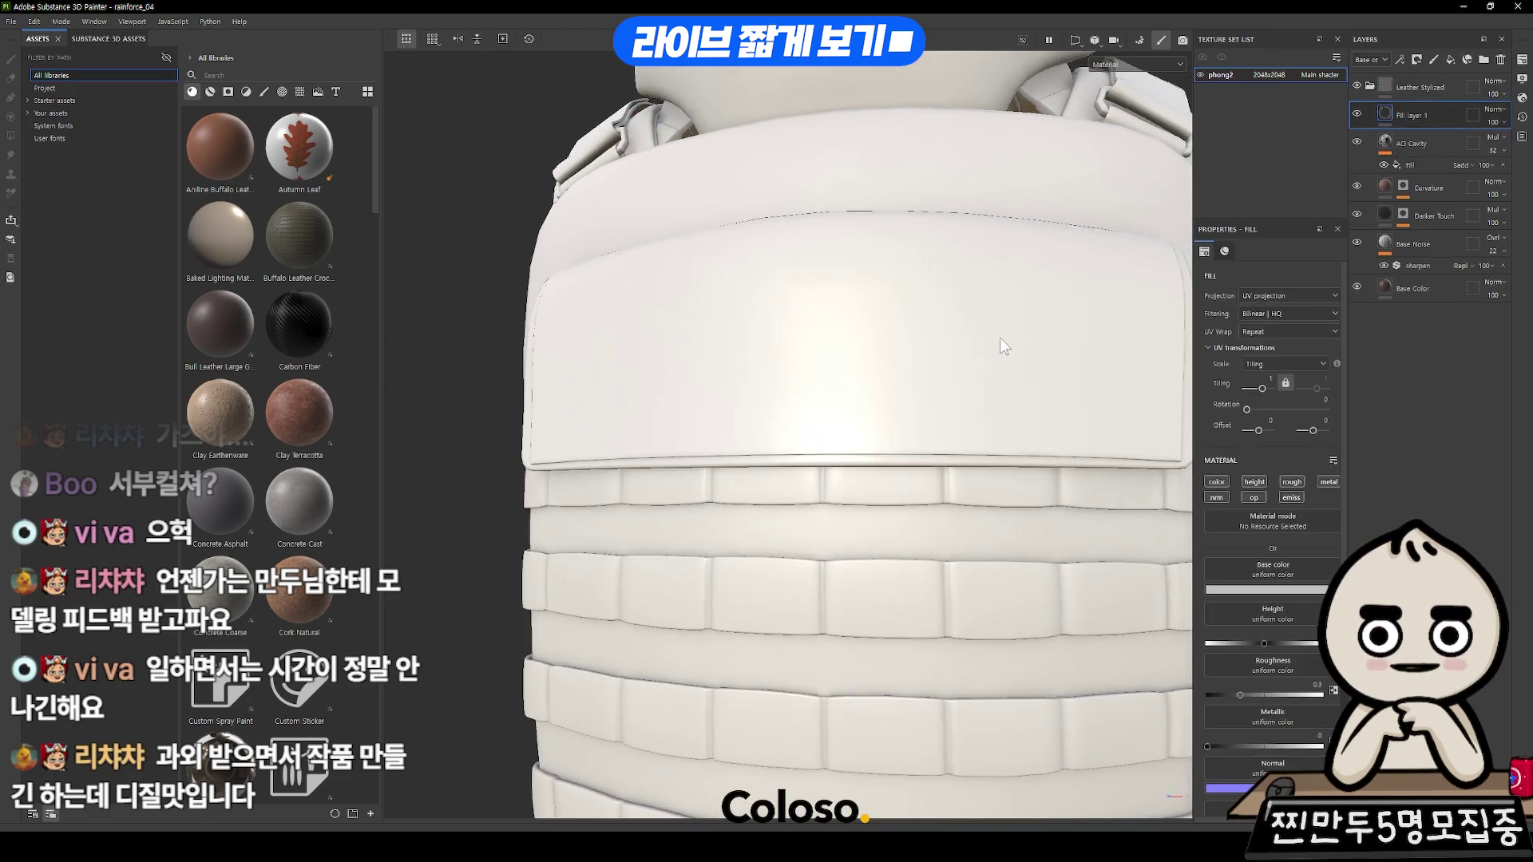
pyautogui.scroll(2, 825, 351)
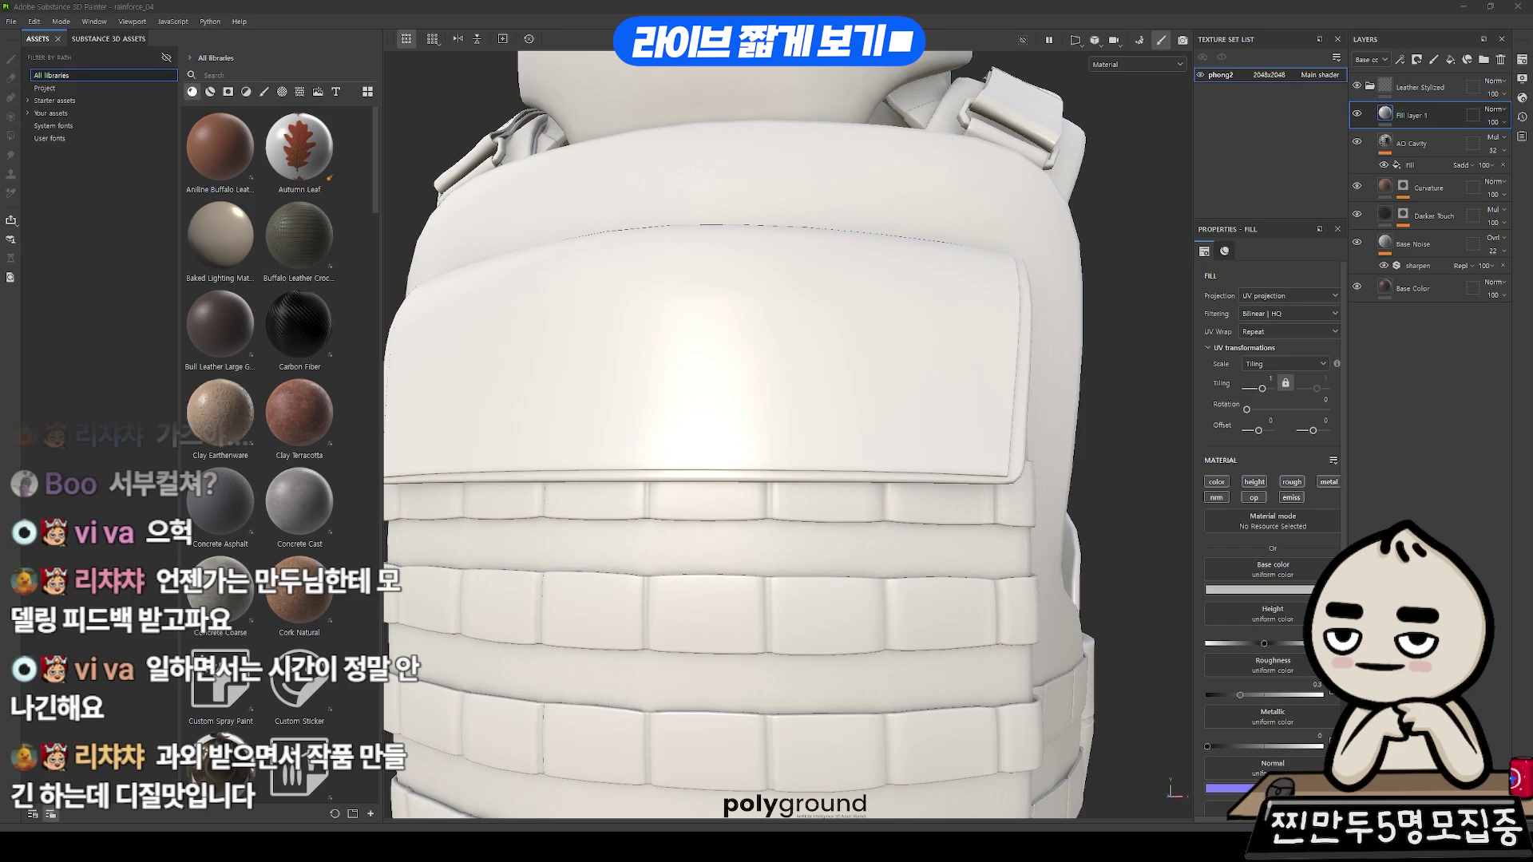
pyautogui.rightClick(1428, 122)
pyautogui.click(1413, 123)
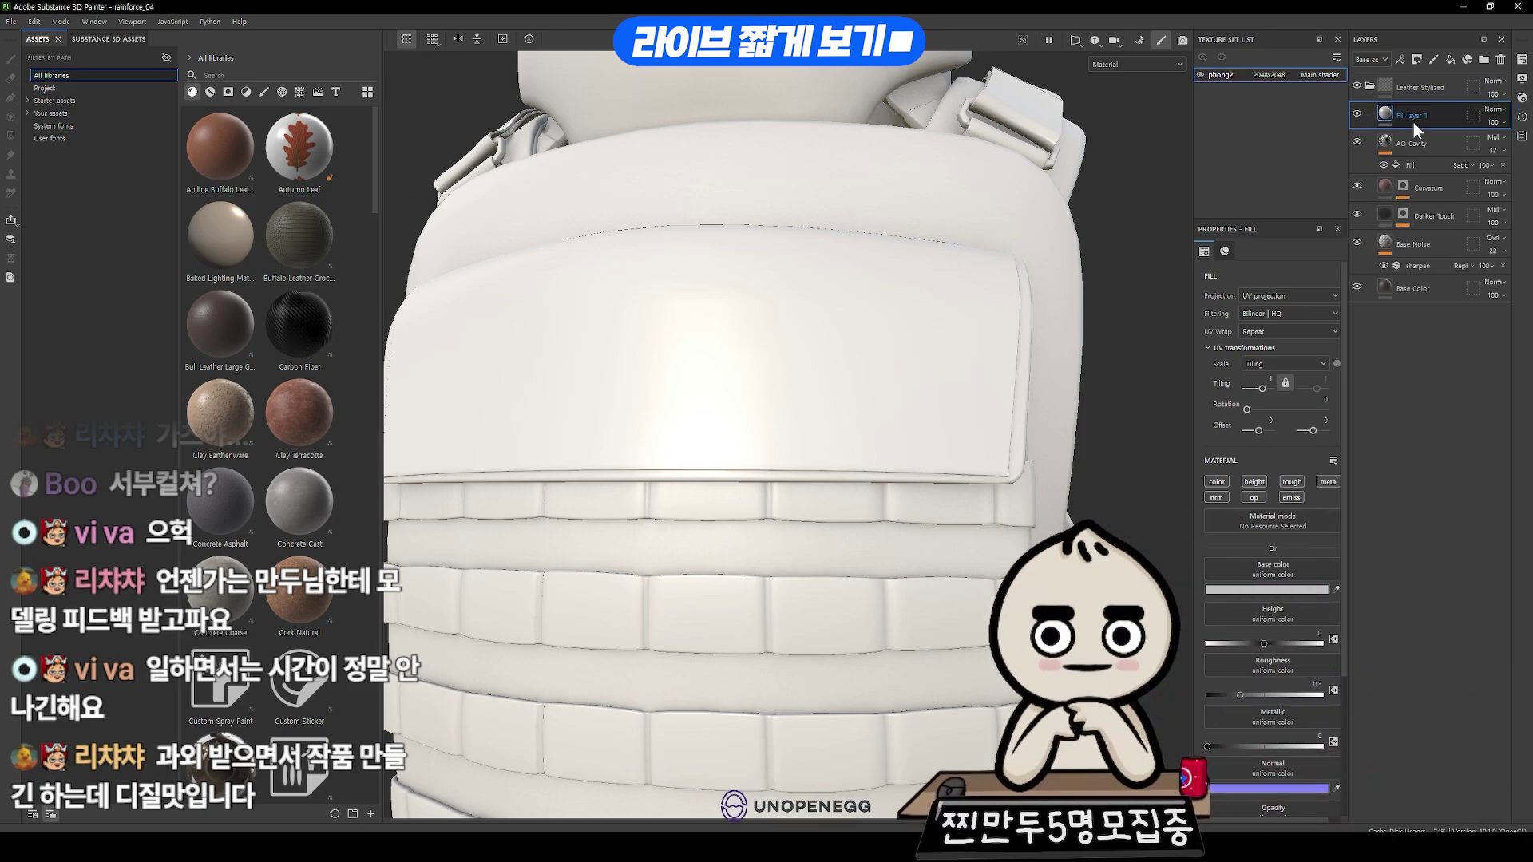
pyautogui.doubleClick(1421, 113)
# - Name the layer A, add a Paint effect to its mask, and choose Artistic Heavy Sponge
pyautogui.write('A')
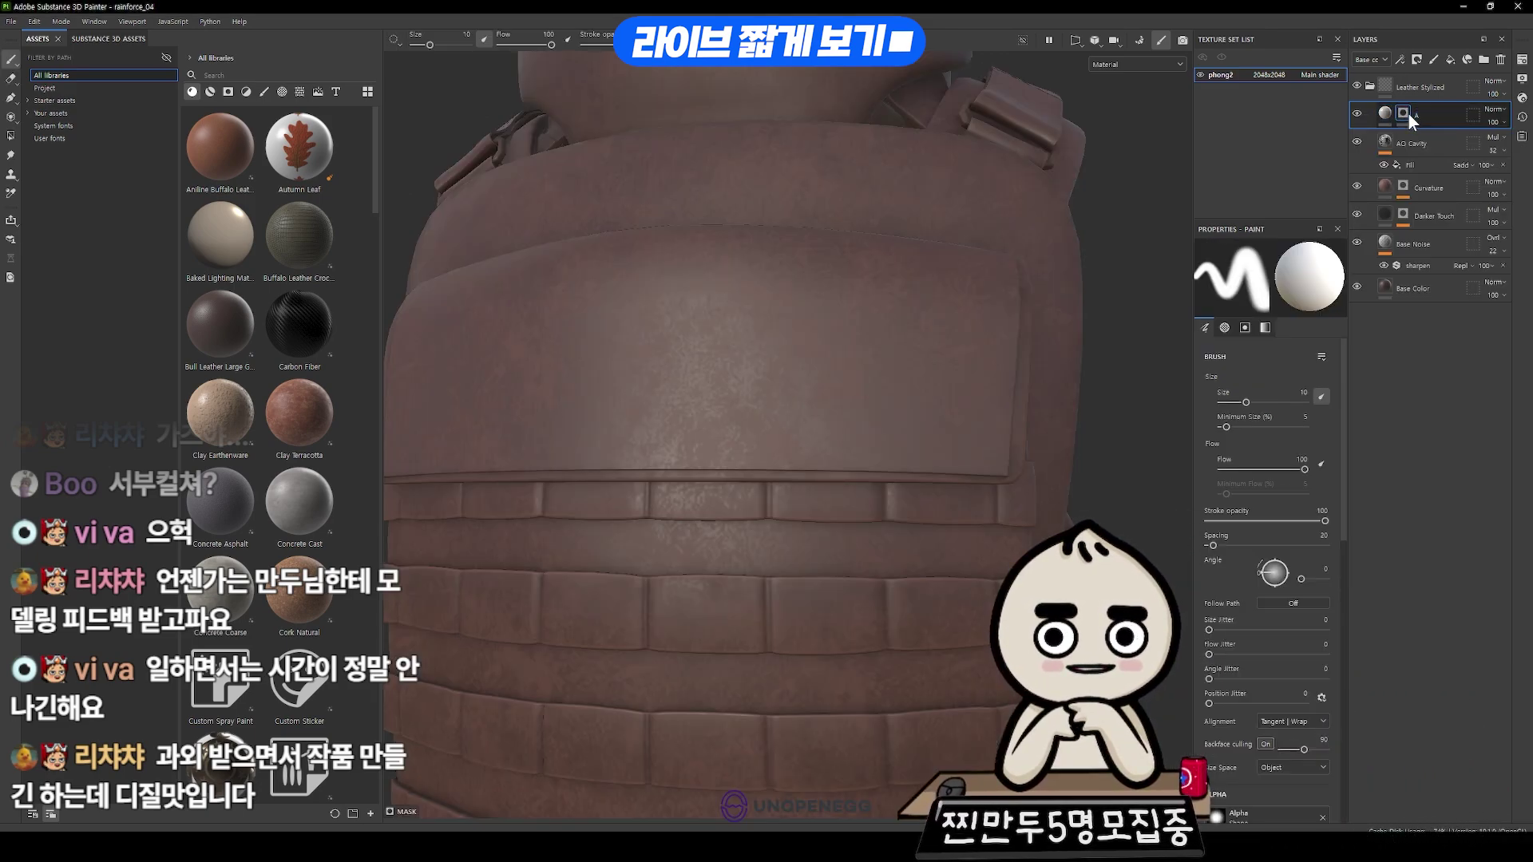
pyautogui.rightClick(1401, 115)
pyautogui.click(1372, 501)
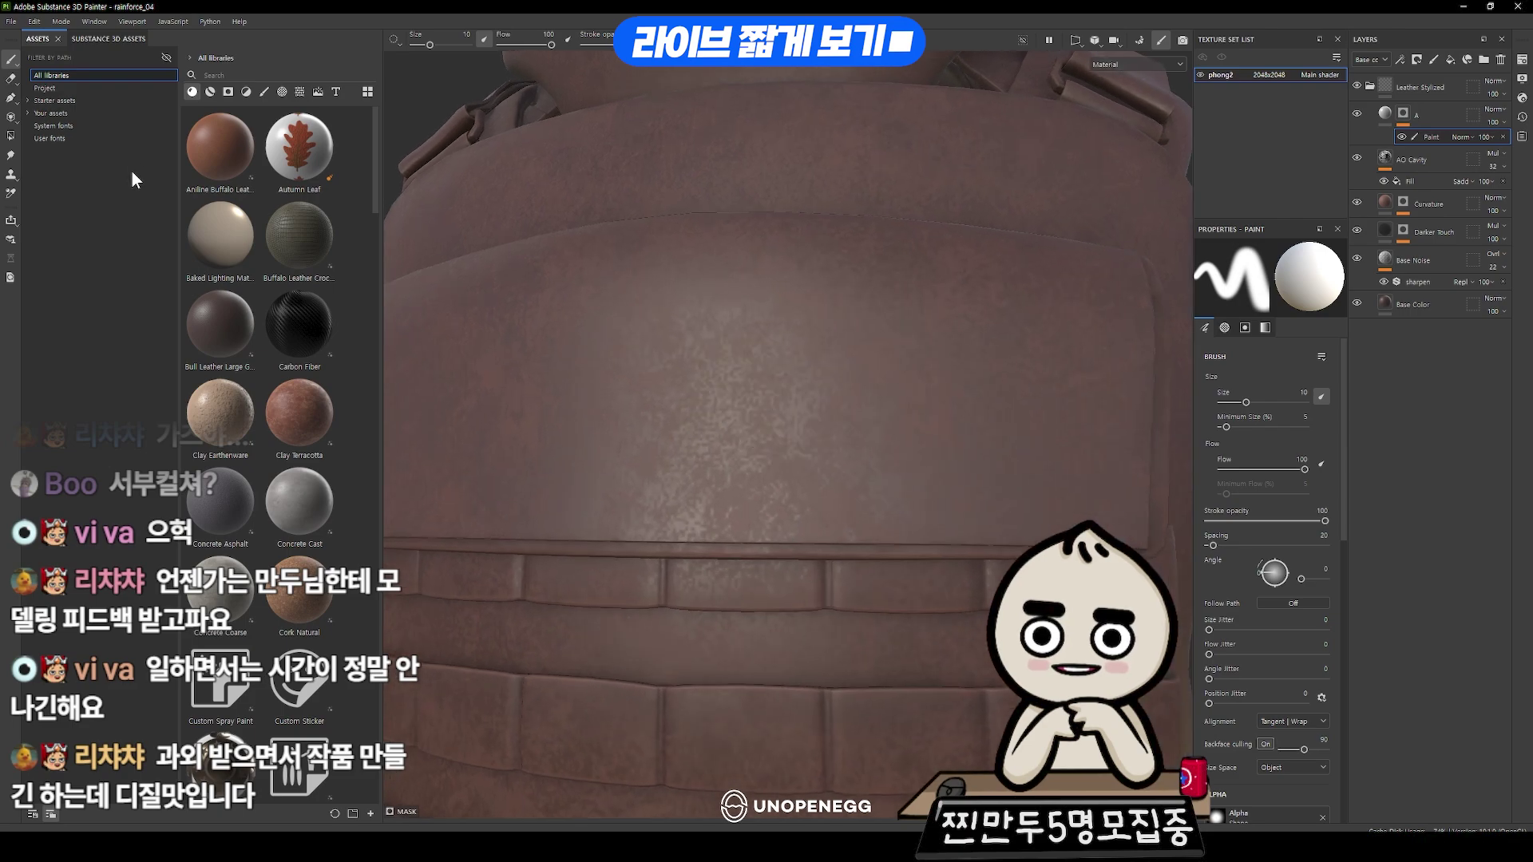
pyautogui.click(265, 91)
pyautogui.click(299, 240)
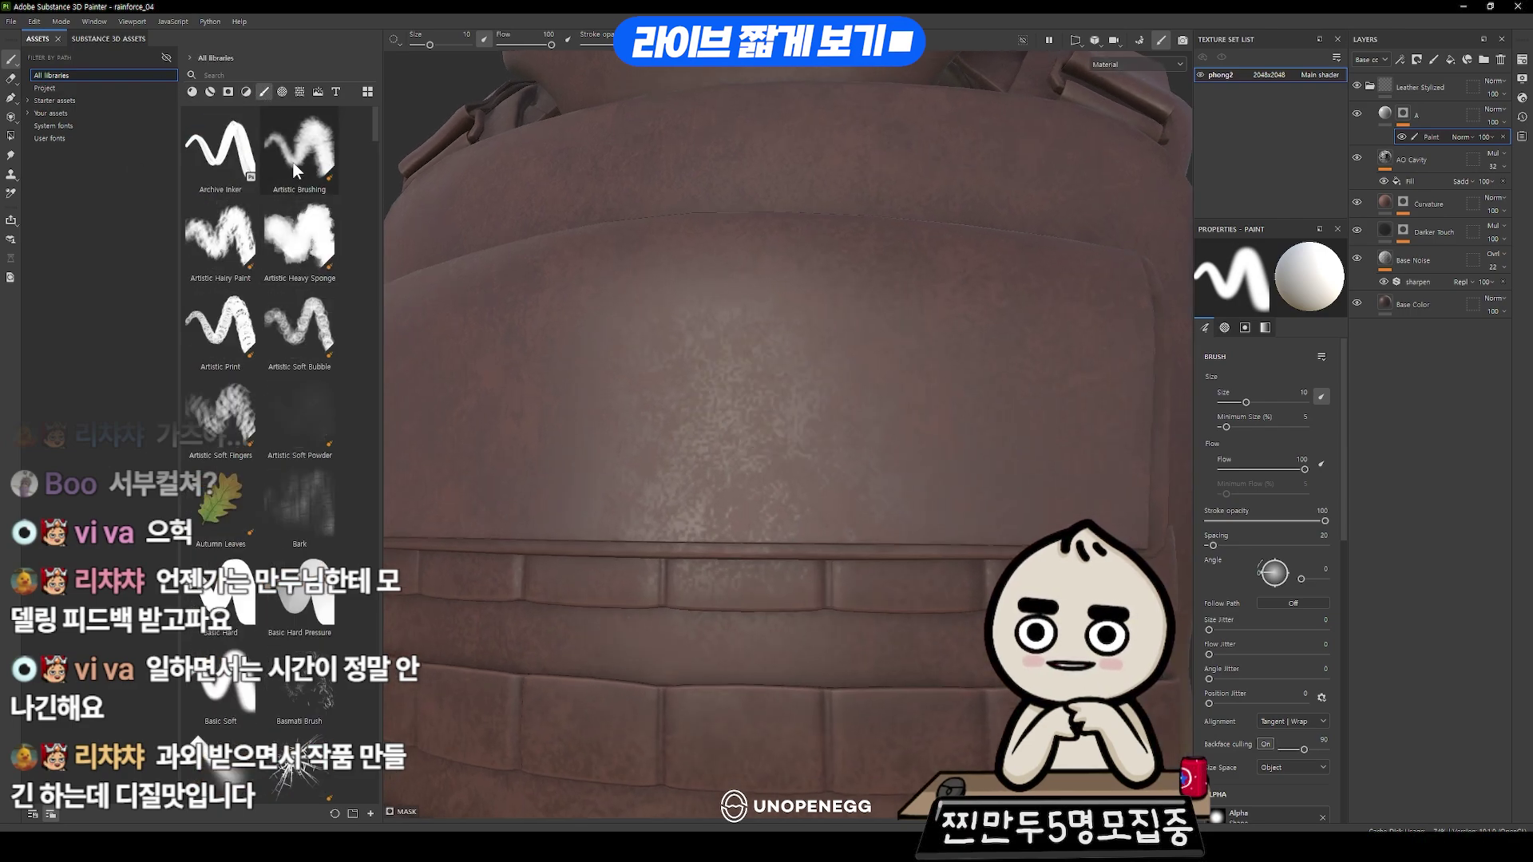
# - Shrink the brush to about 2.85 and sponge-paint a ragged patch on the flap corner
pyautogui.press('[')
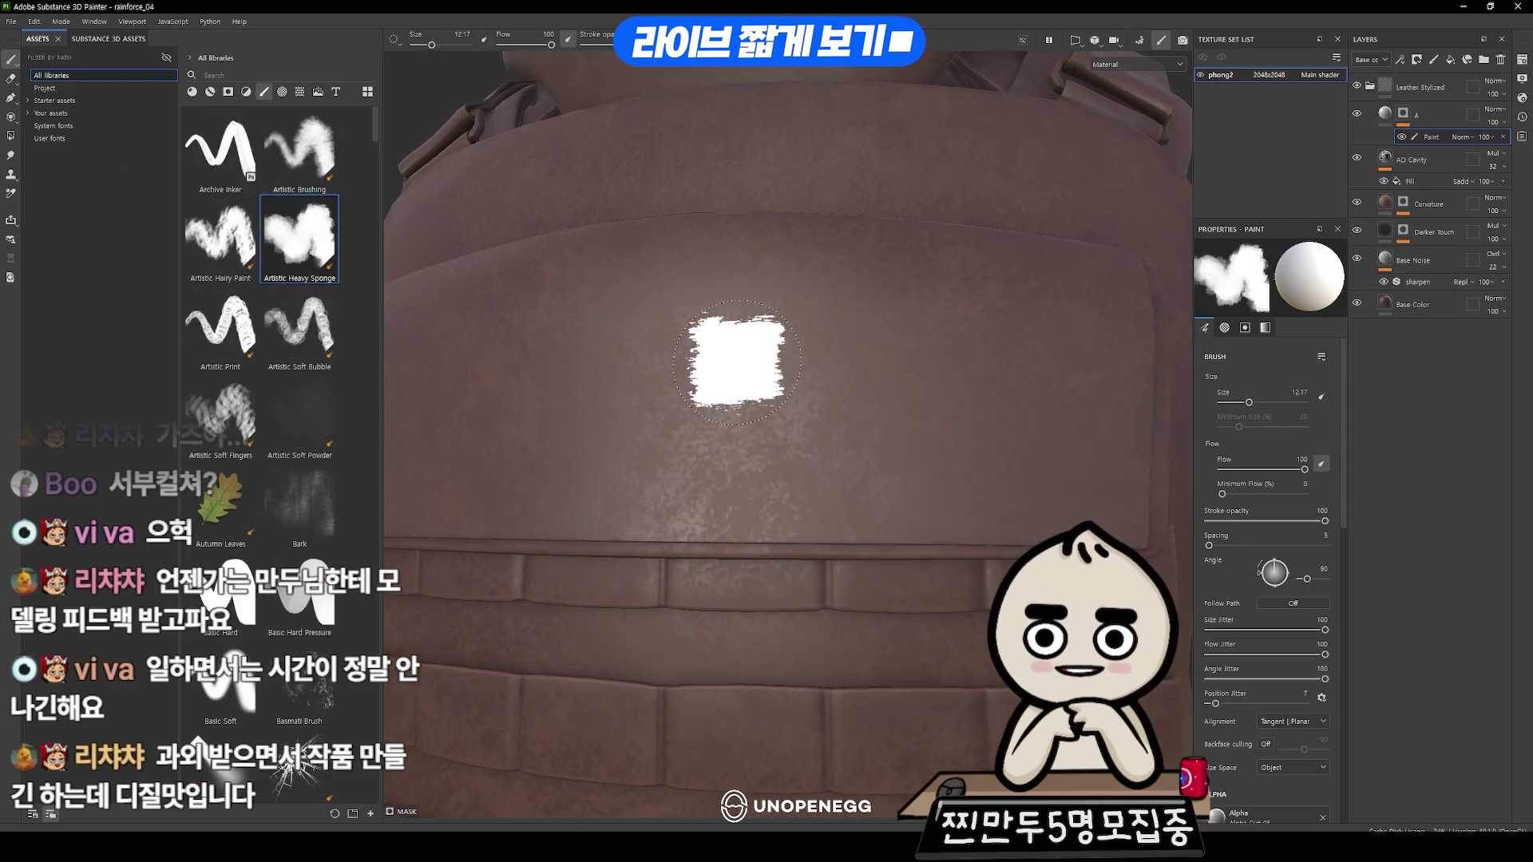
pyautogui.press('[')
pyautogui.keyDown('alt'); pyautogui.moveTo(862, 347); pyautogui.dragTo(878, 470); pyautogui.keyUp('alt')
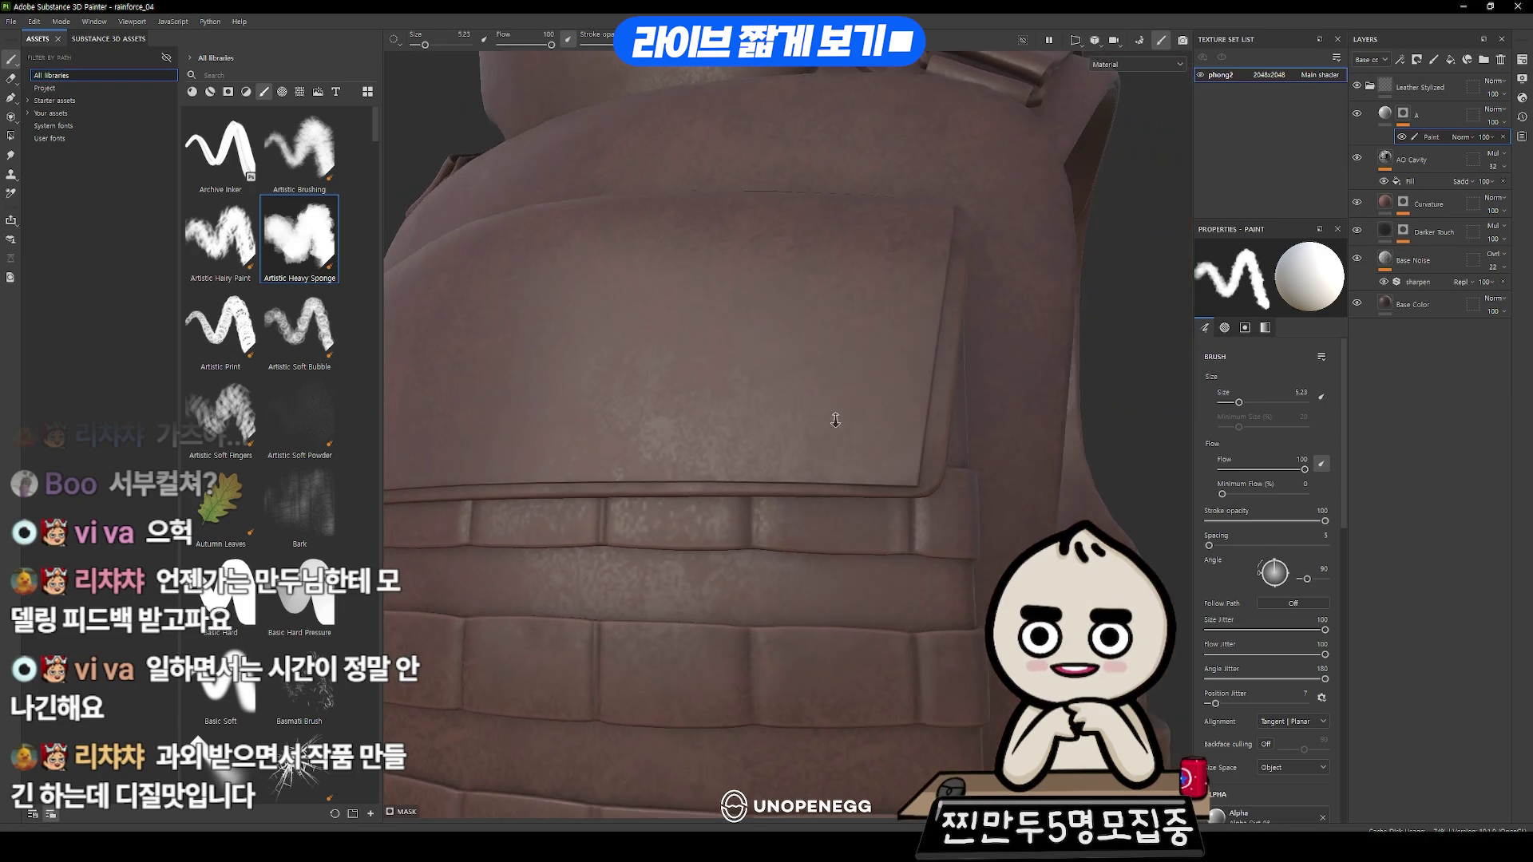
pyautogui.press('[')
pyautogui.press('[')
pyautogui.press('[')
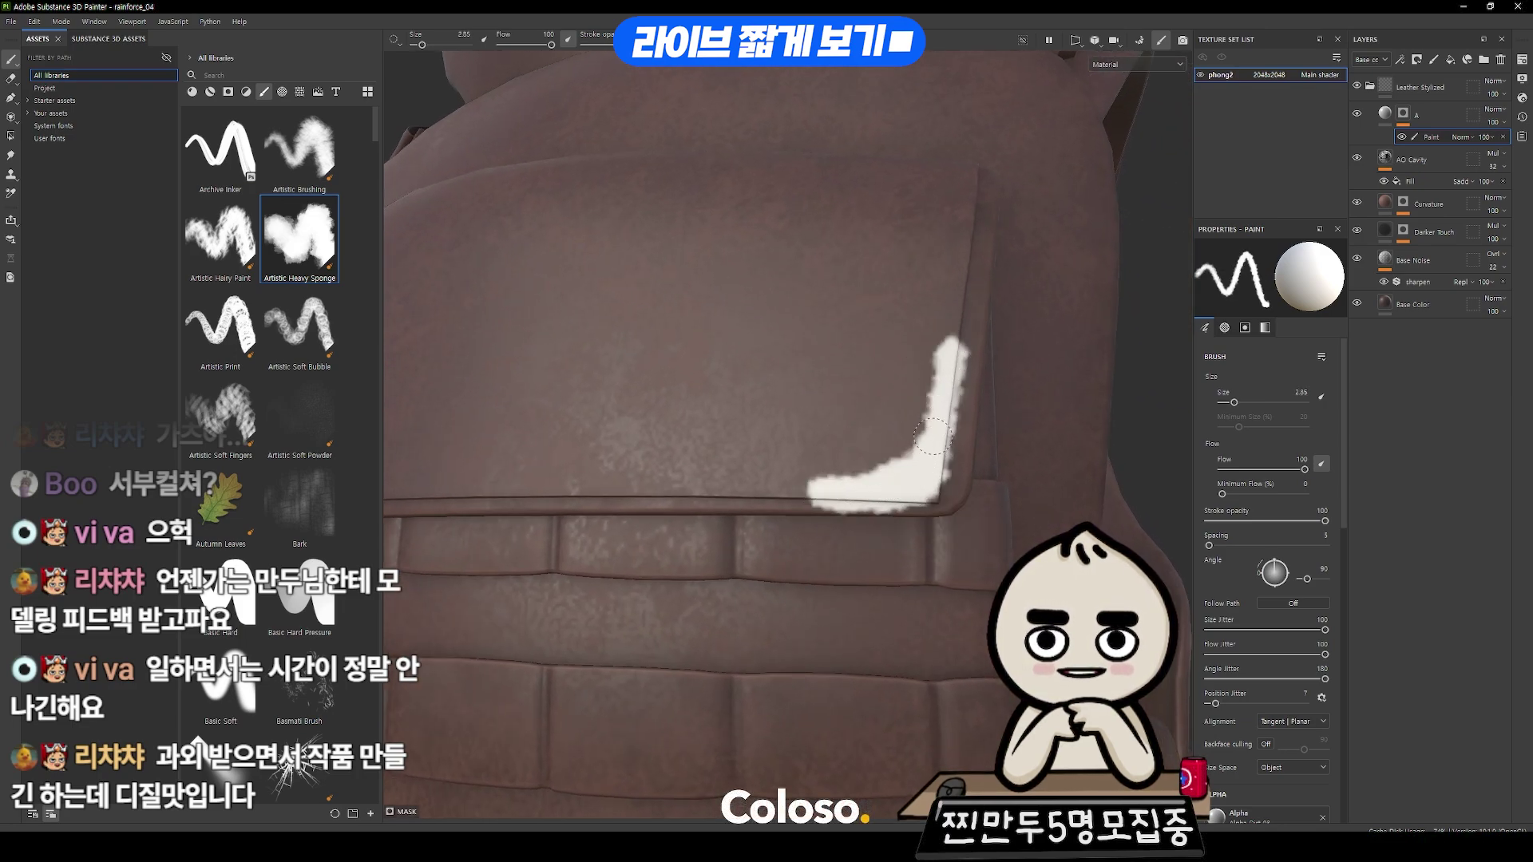
pyautogui.press('x')
pyautogui.moveTo(932, 436); pyautogui.dragTo(811, 516)
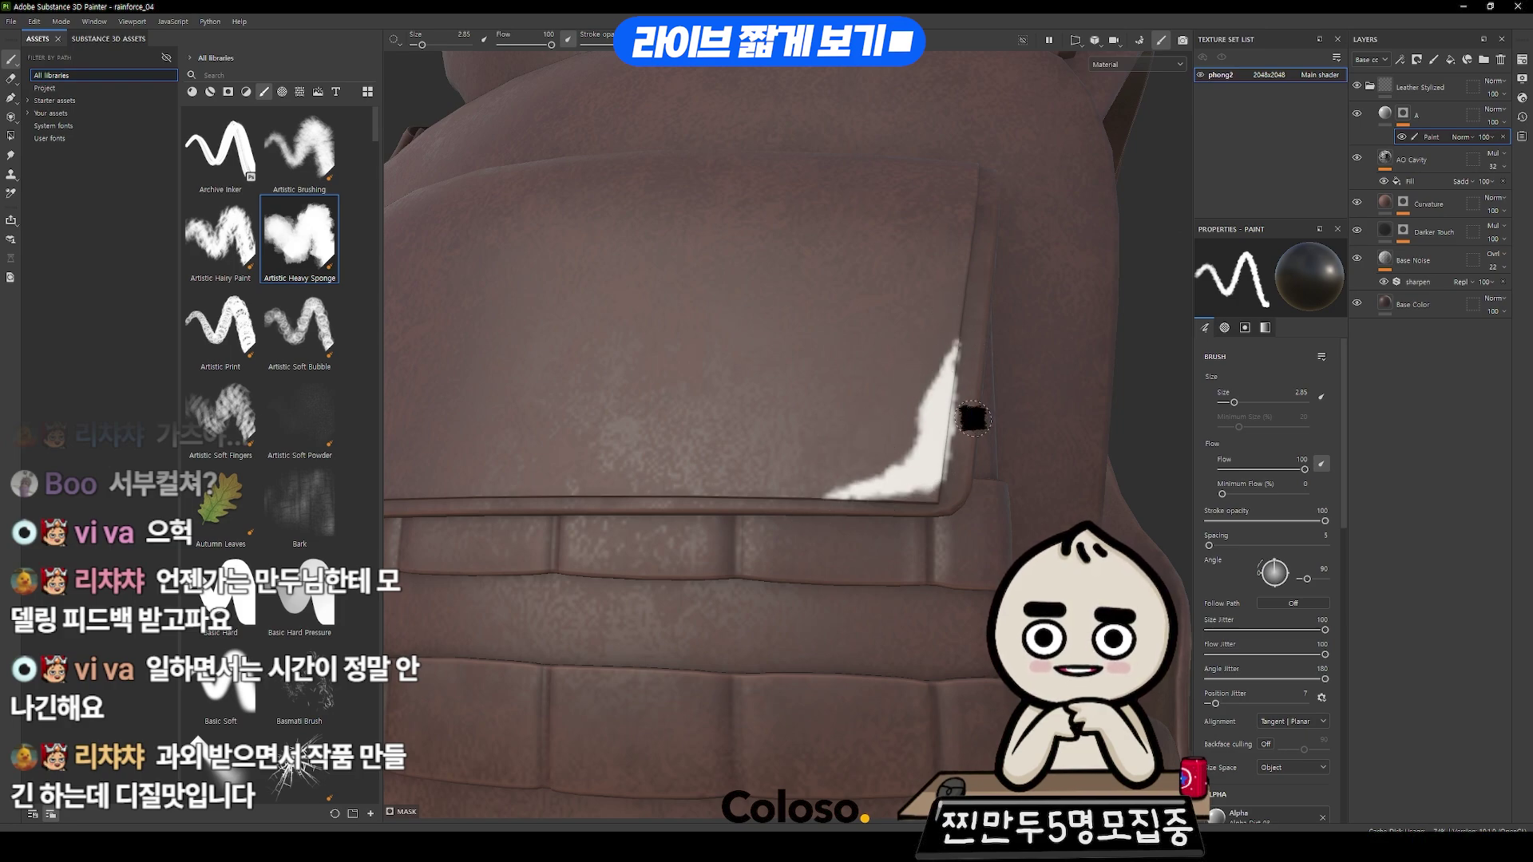
pyautogui.press('x')
pyautogui.scroll(-3, 972, 418)
pyautogui.scroll(3, 972, 417)
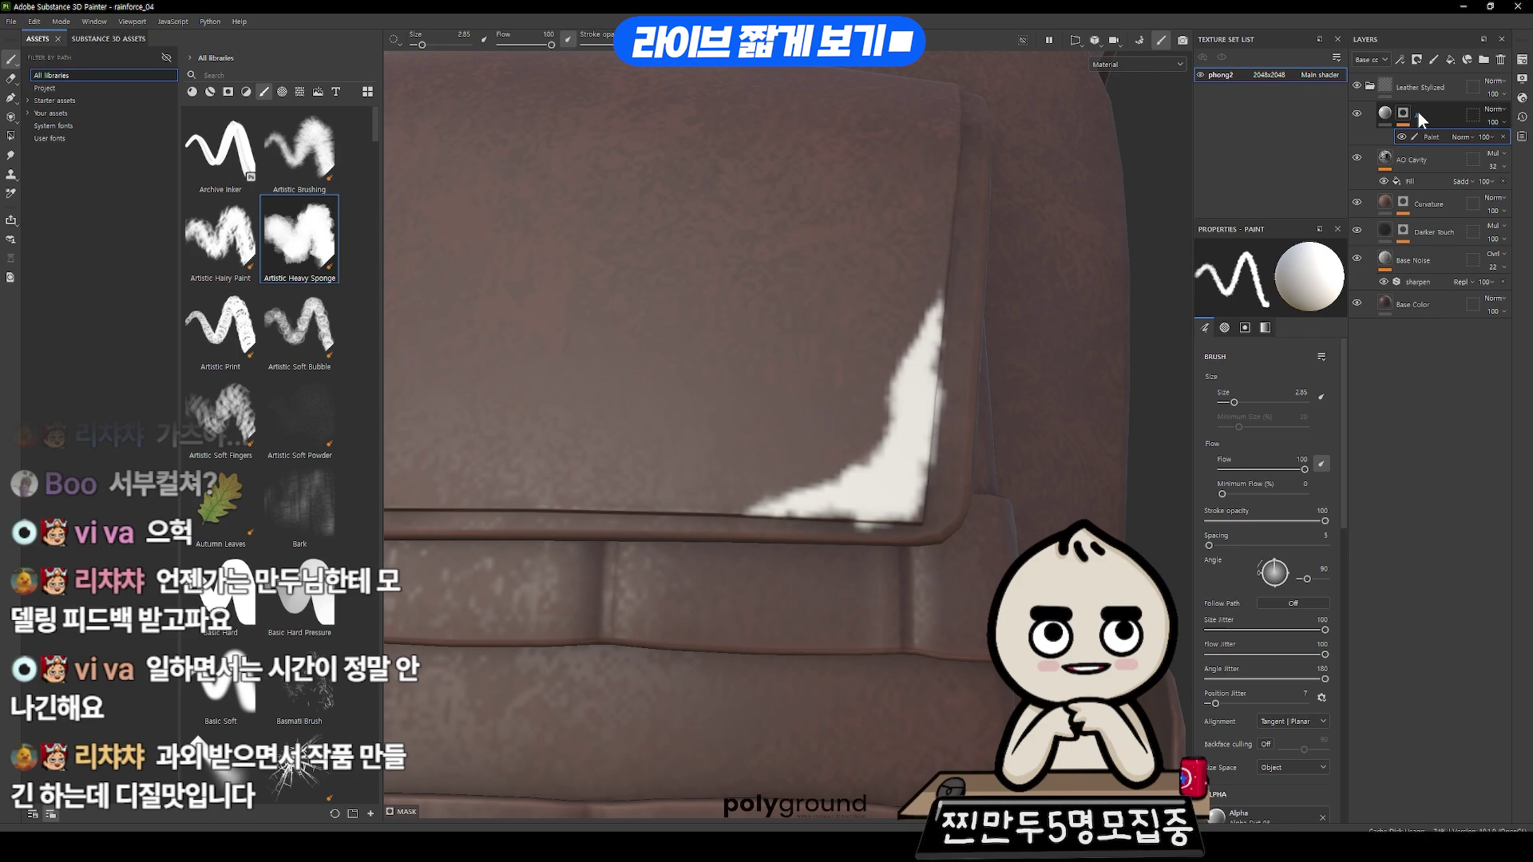
# - Add an anchor point to layer A's mask, add Fill layer 1 above, and reselect A
pyautogui.rightClick(1411, 114)
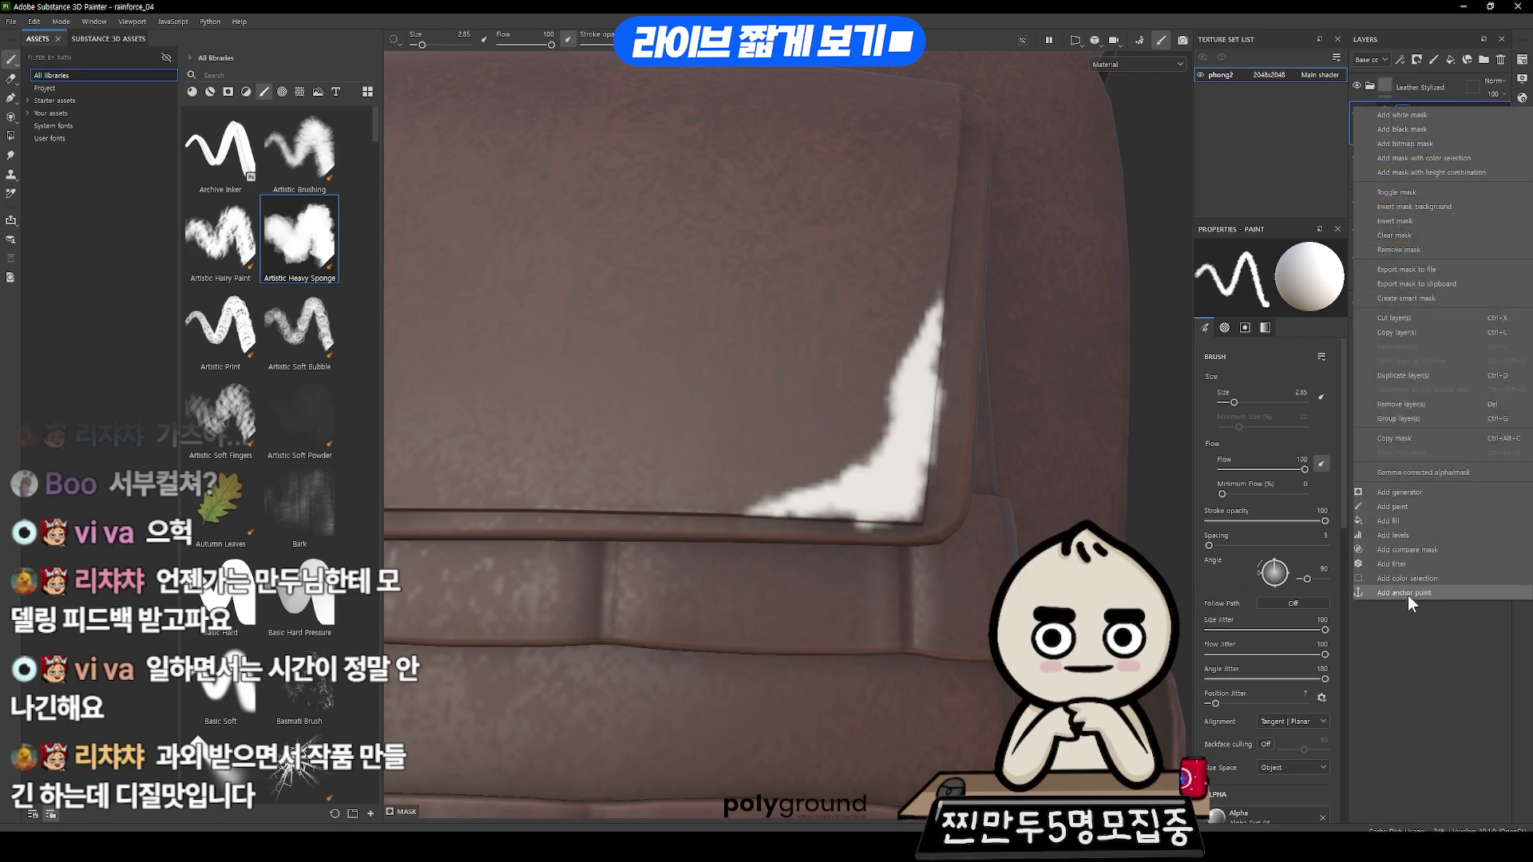
pyautogui.click(1387, 112)
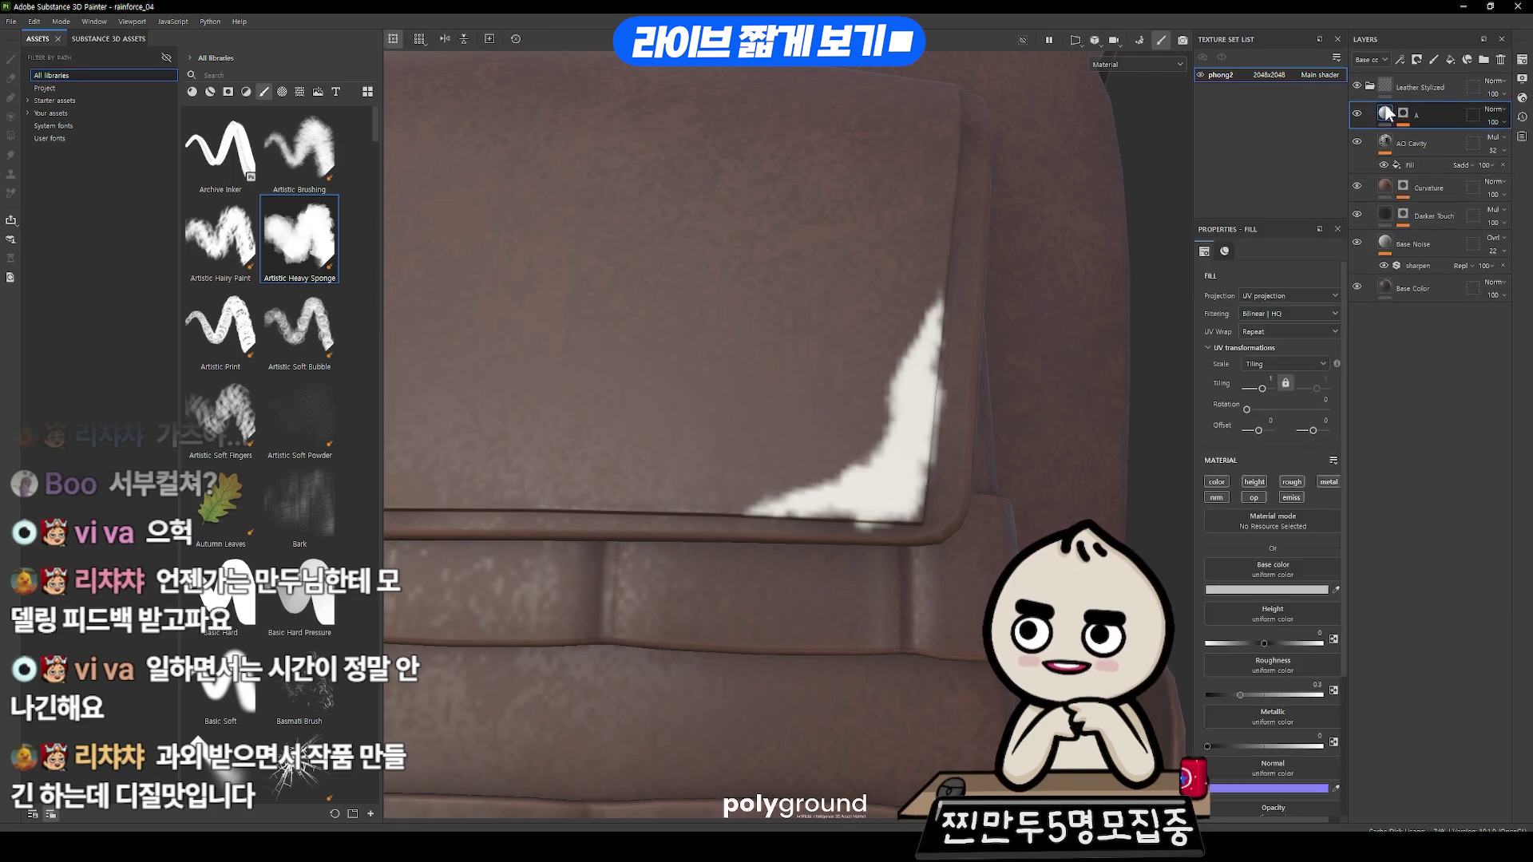
pyautogui.click(1453, 56)
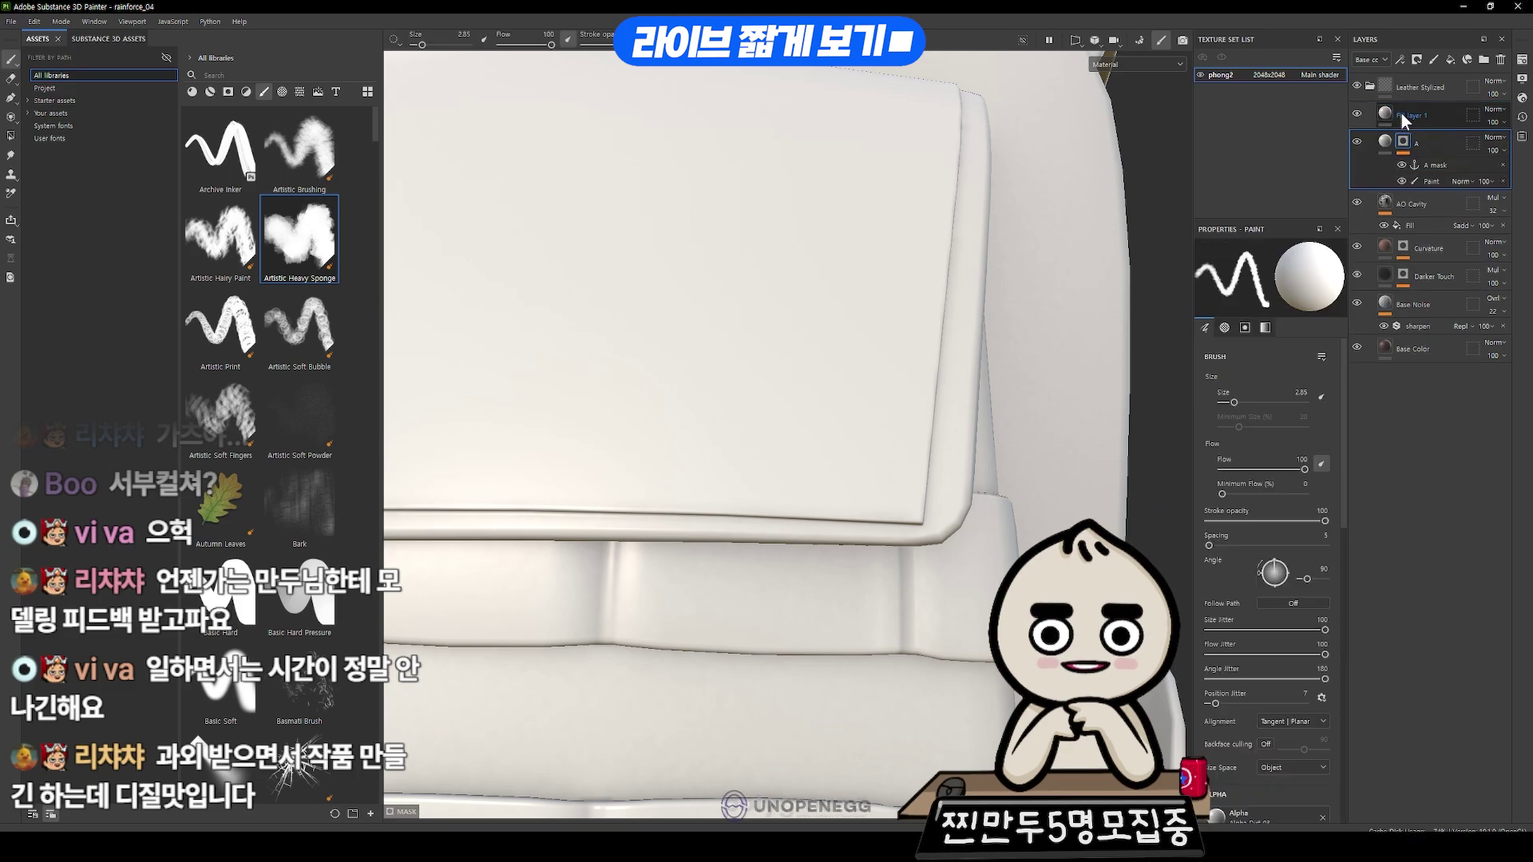
pyautogui.click(1401, 113)
pyautogui.rightClick(1401, 113)
pyautogui.press('Escape')
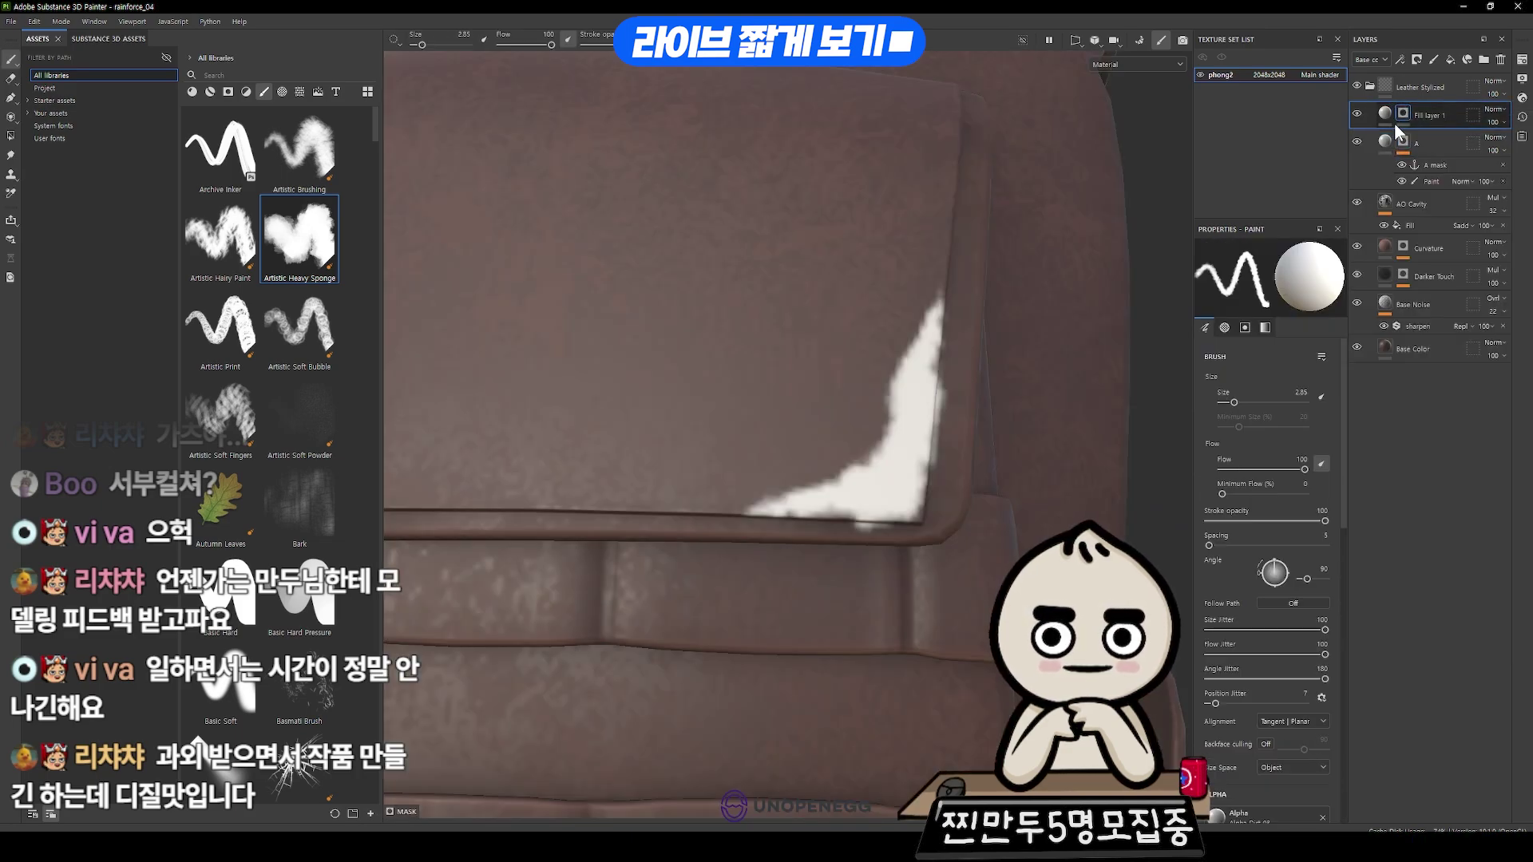
pyautogui.click(1391, 138)
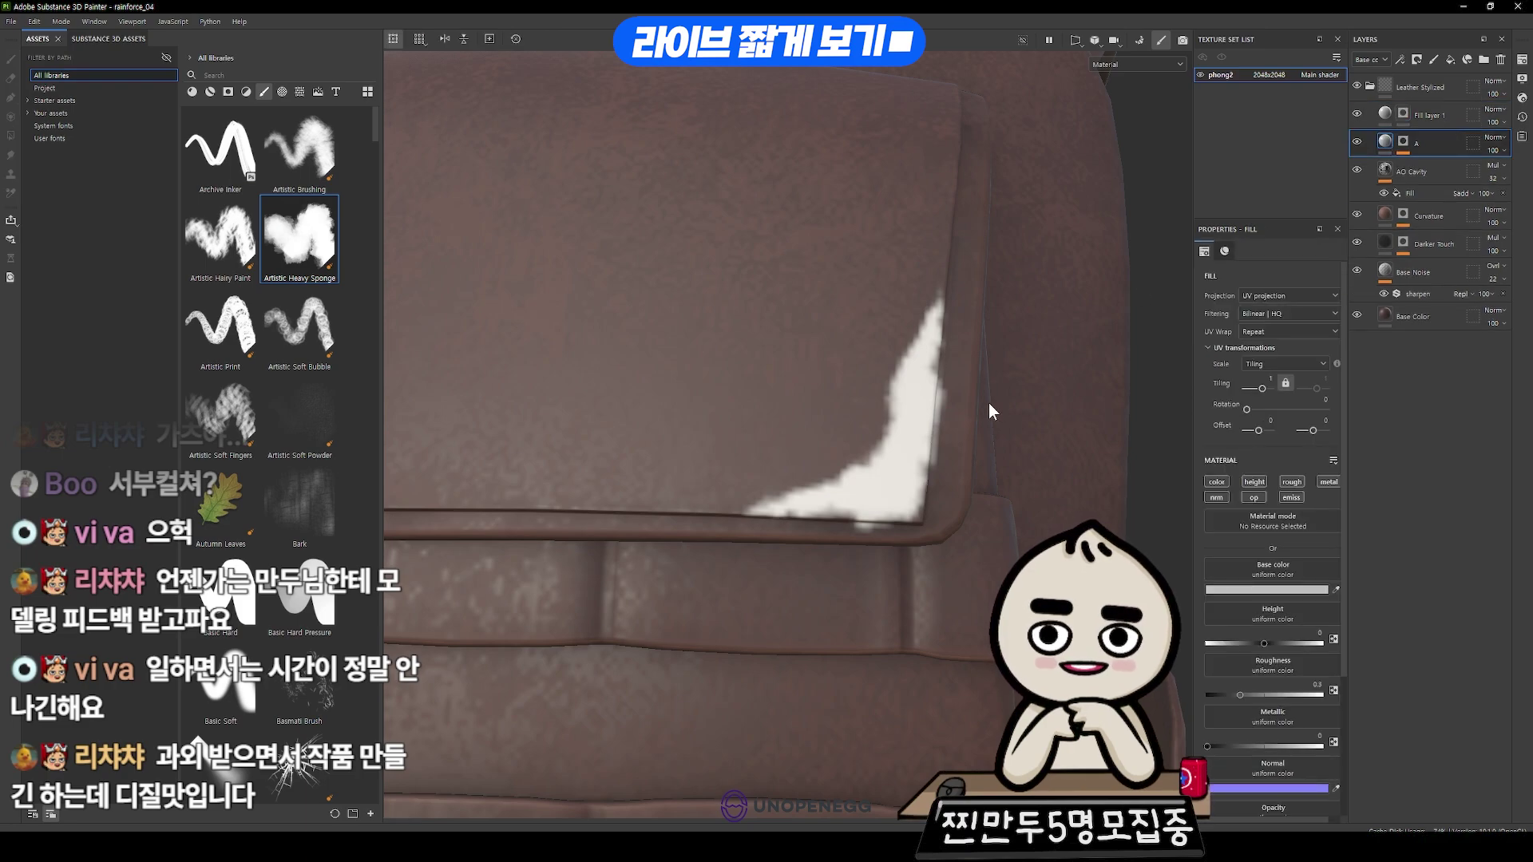
# - Give layer A's fill height -0.1472, roughness 0.8579, and an eyedropped brown leather base colour
pyautogui.scroll(2, 988, 404)
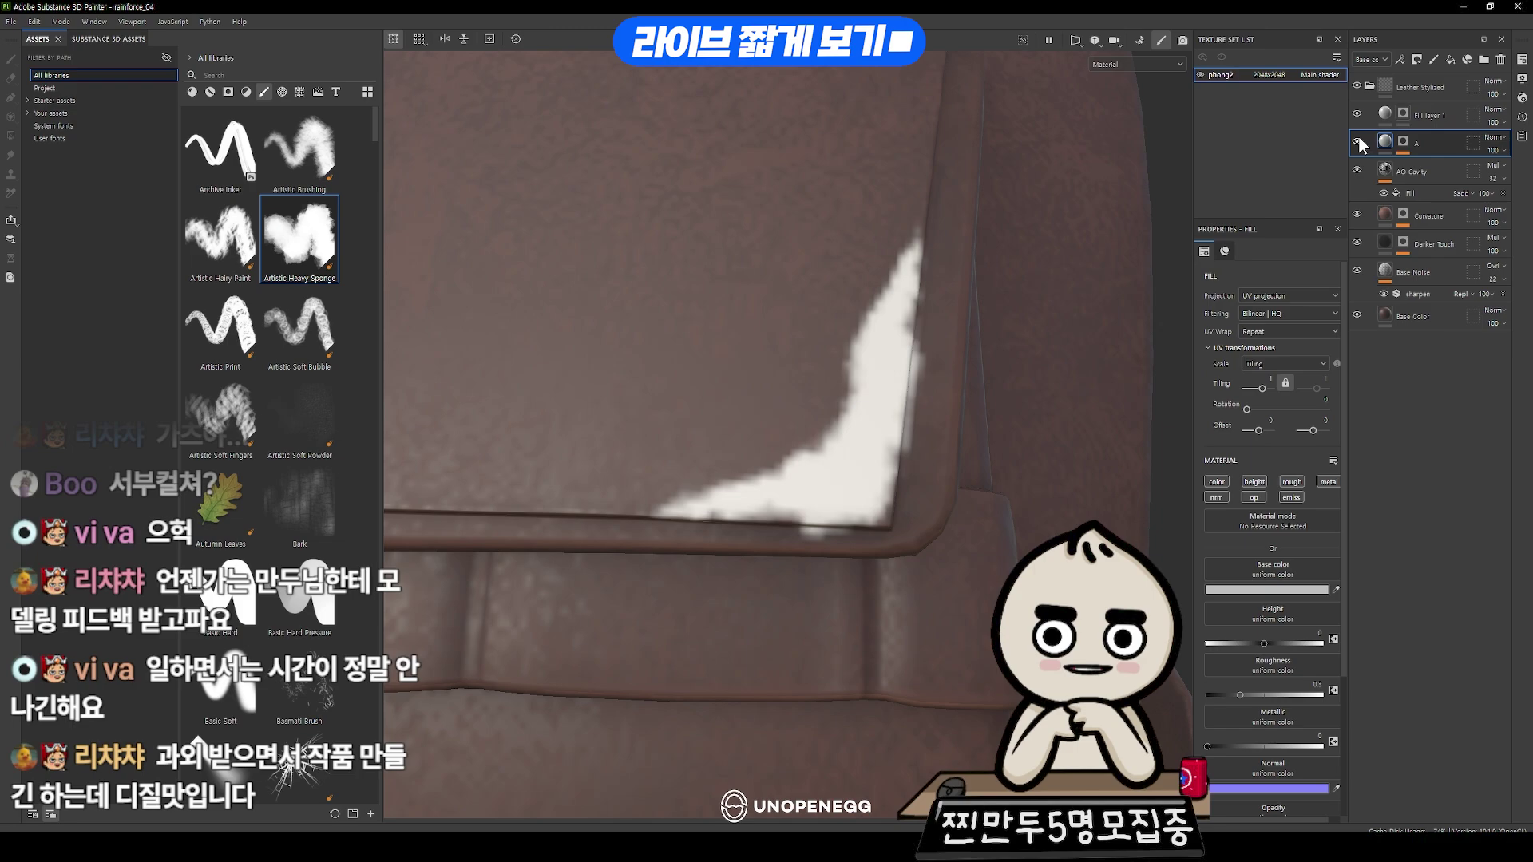
pyautogui.click(1217, 484)
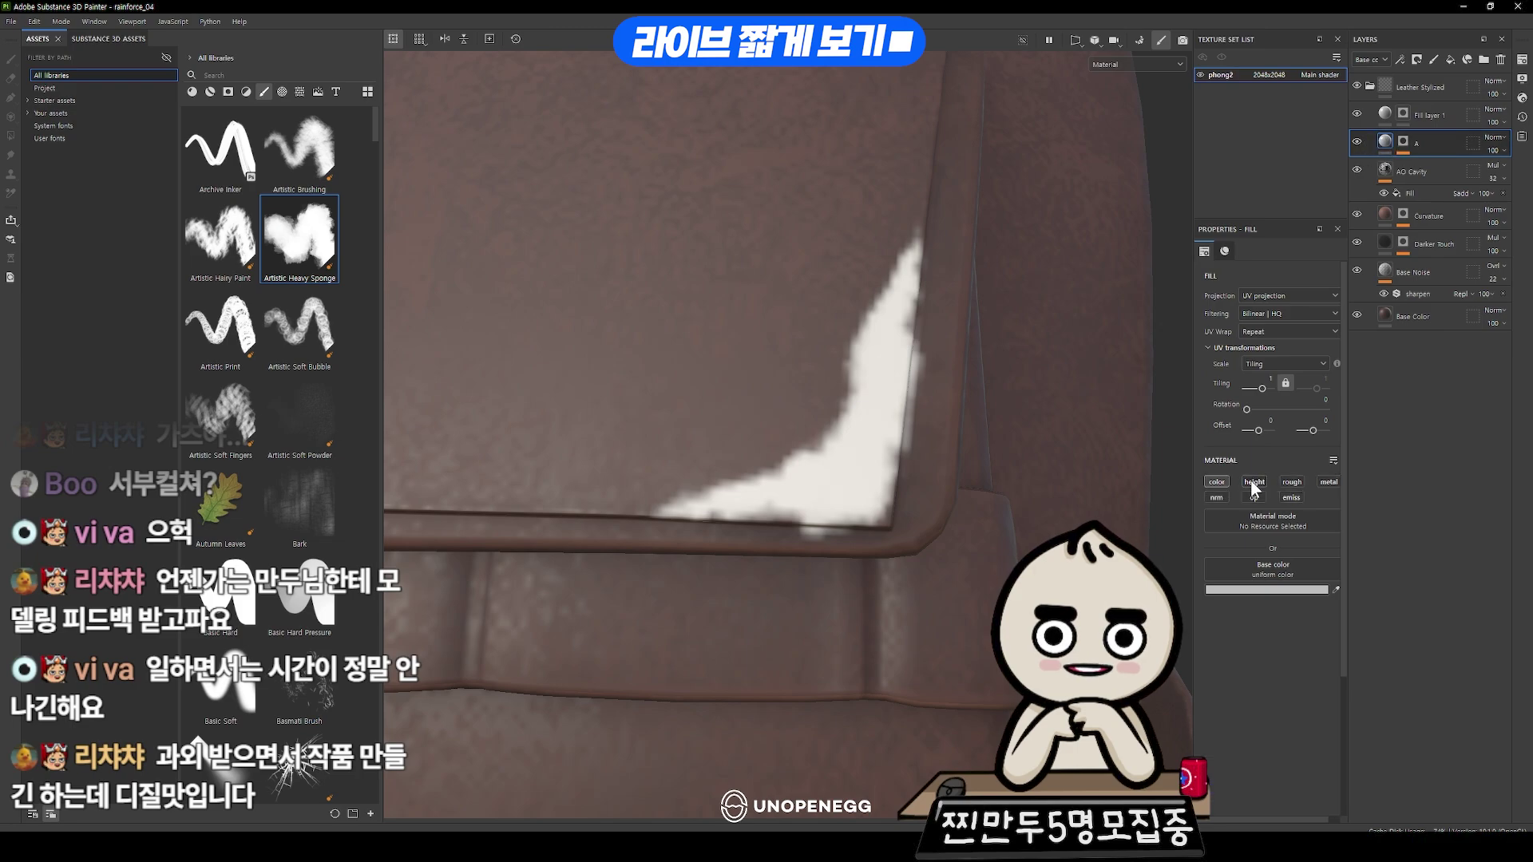
pyautogui.keyDown('alt'); pyautogui.moveTo(821, 521); pyautogui.dragTo(732, 602); pyautogui.keyUp('alt')
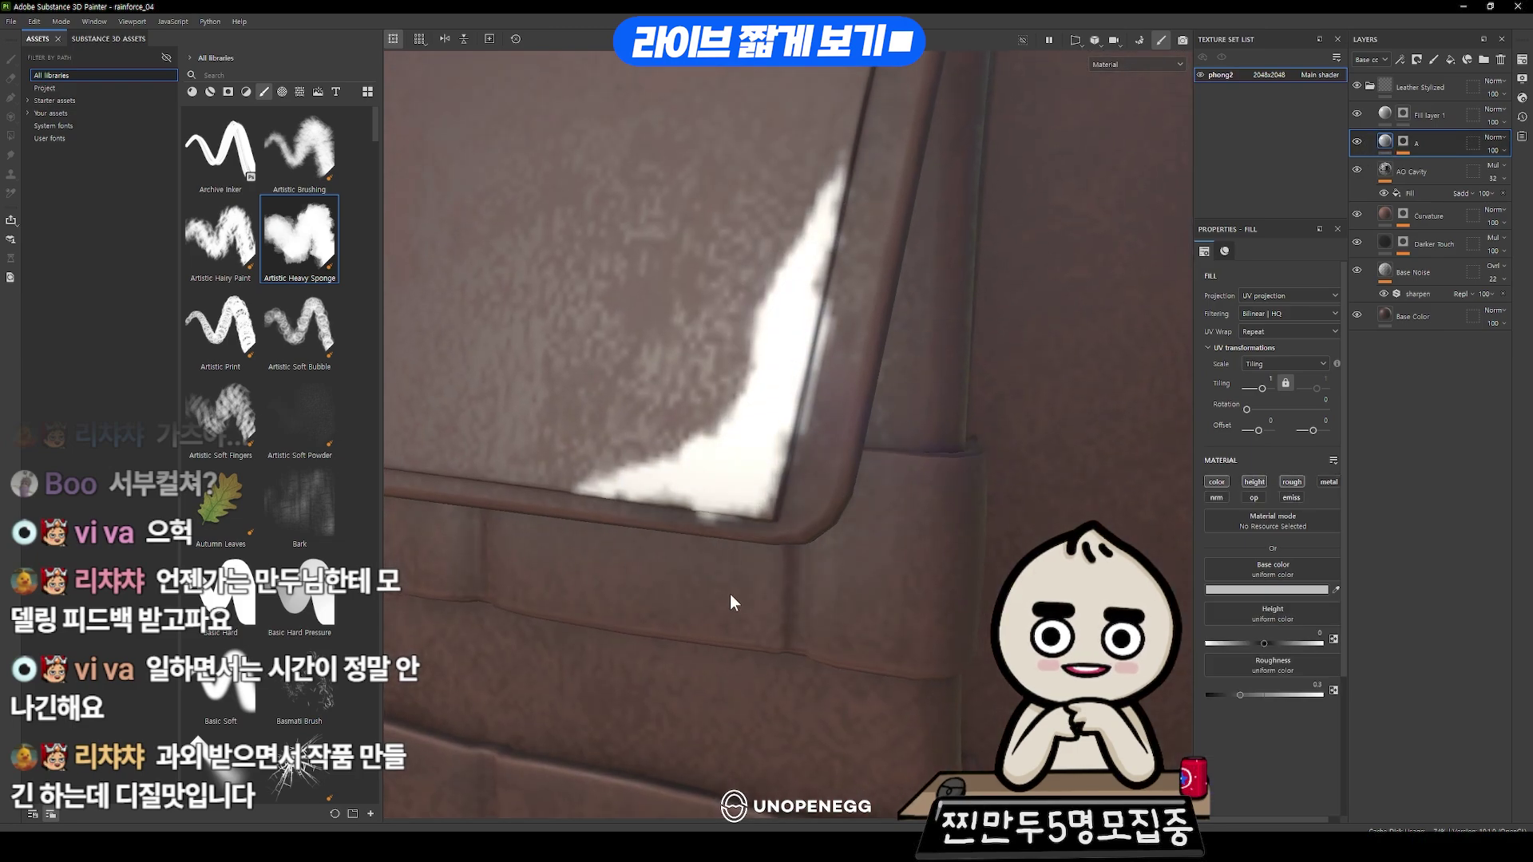
pyautogui.moveTo(1263, 643); pyautogui.dragTo(1255, 644)
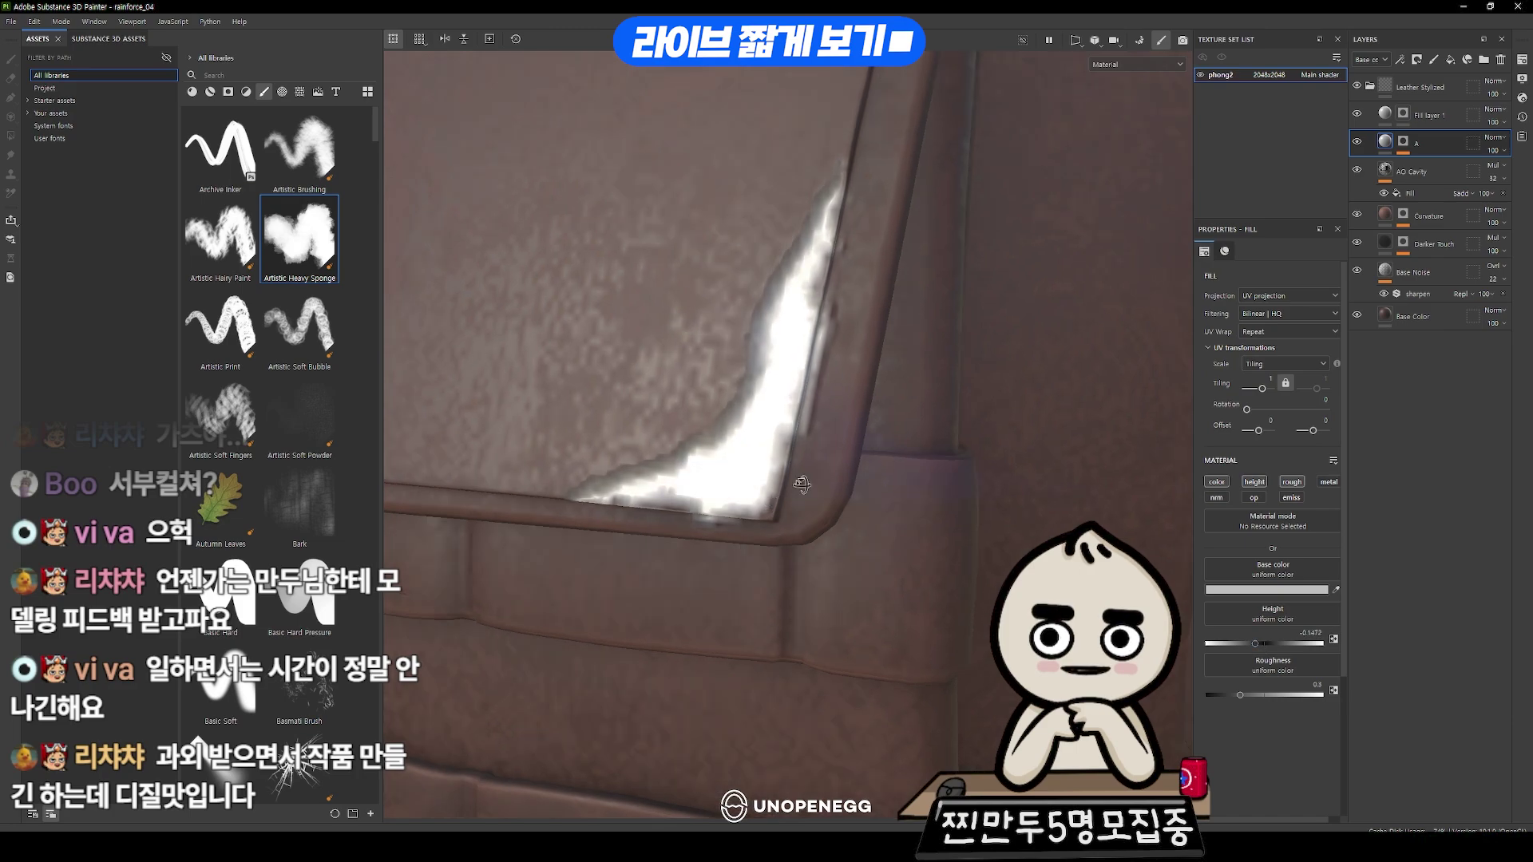
pyautogui.keyDown('alt'); pyautogui.moveTo(1038, 479); pyautogui.dragTo(1396, 190); pyautogui.keyUp('alt')
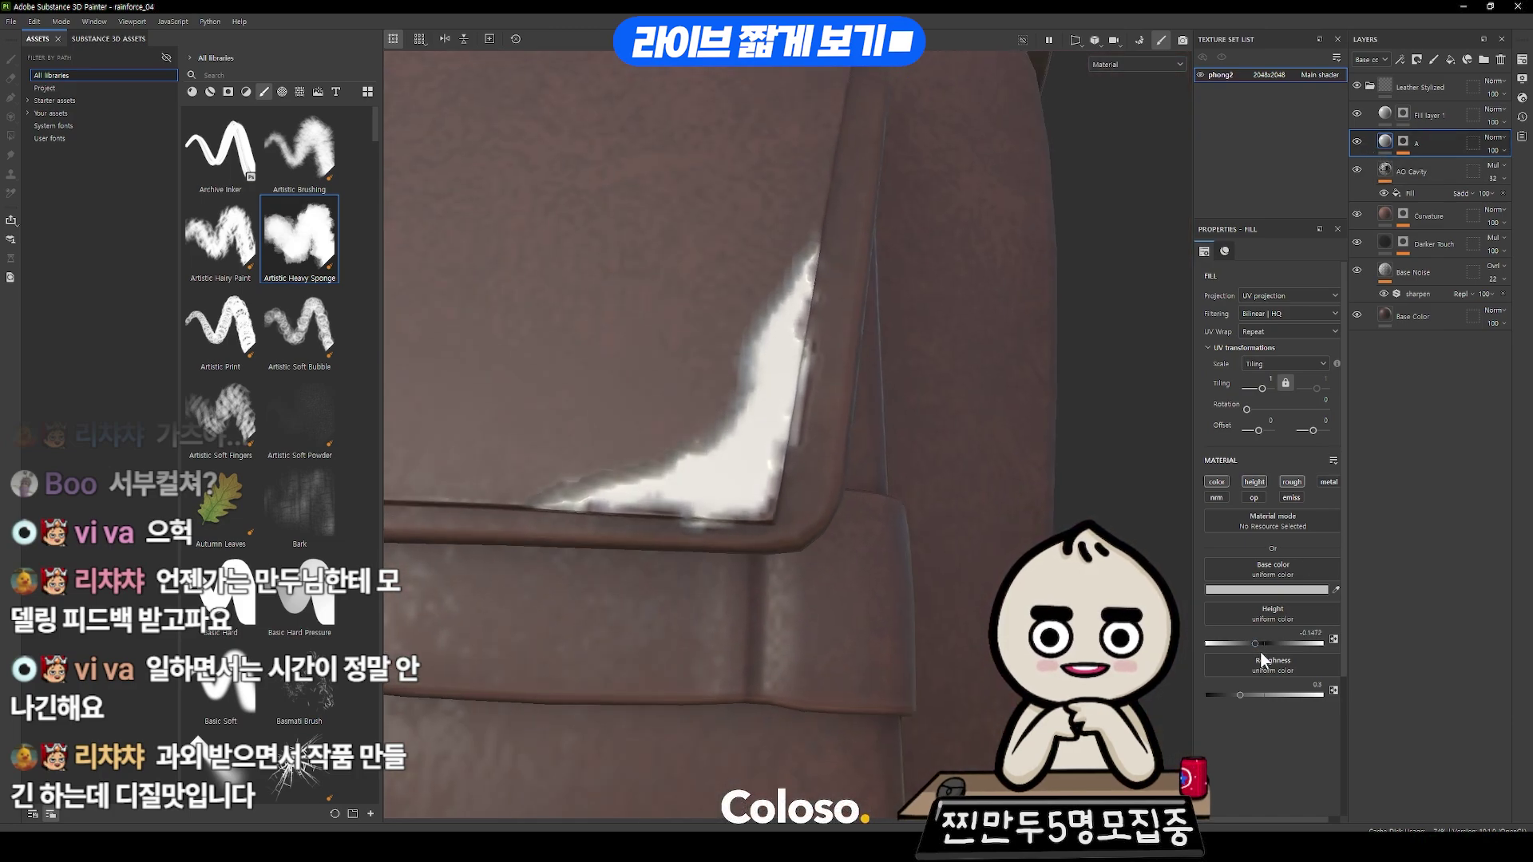
pyautogui.moveTo(1263, 695); pyautogui.dragTo(1306, 694)
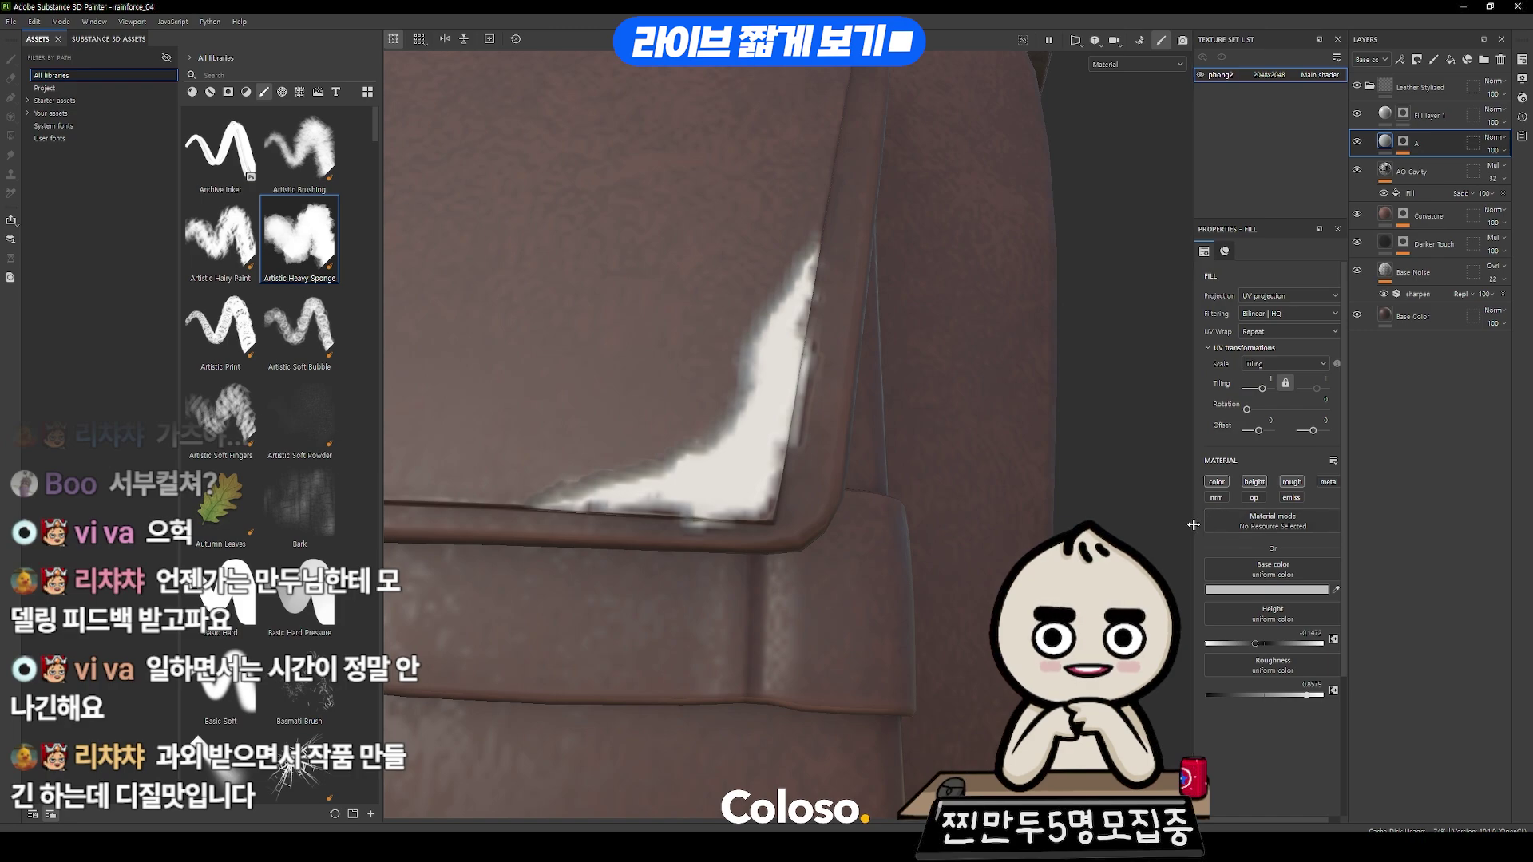
pyautogui.moveTo(1193, 525); pyautogui.dragTo(1124, 525)
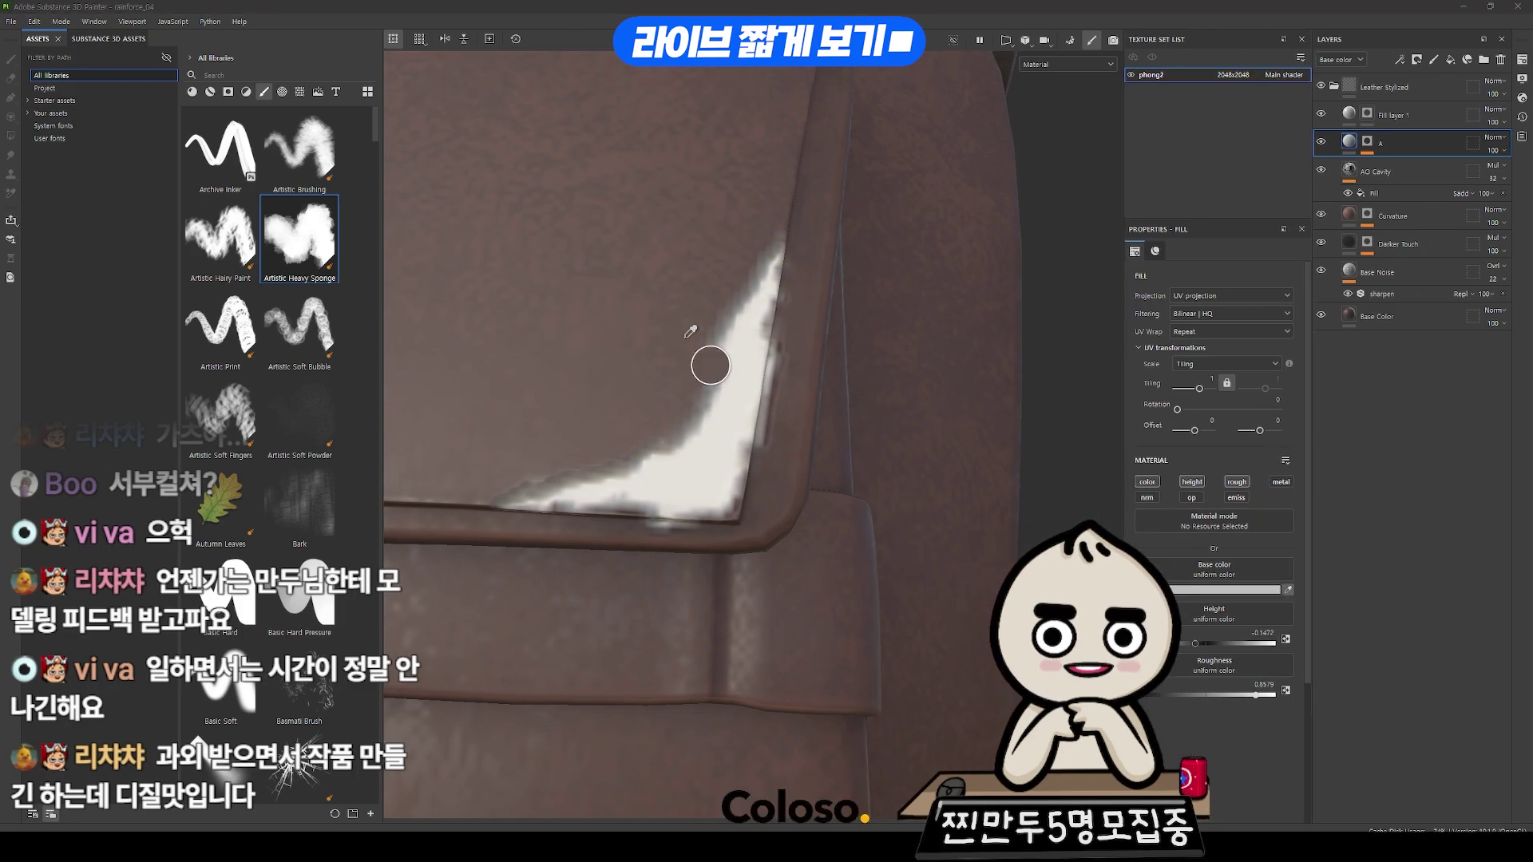
pyautogui.click(685, 337)
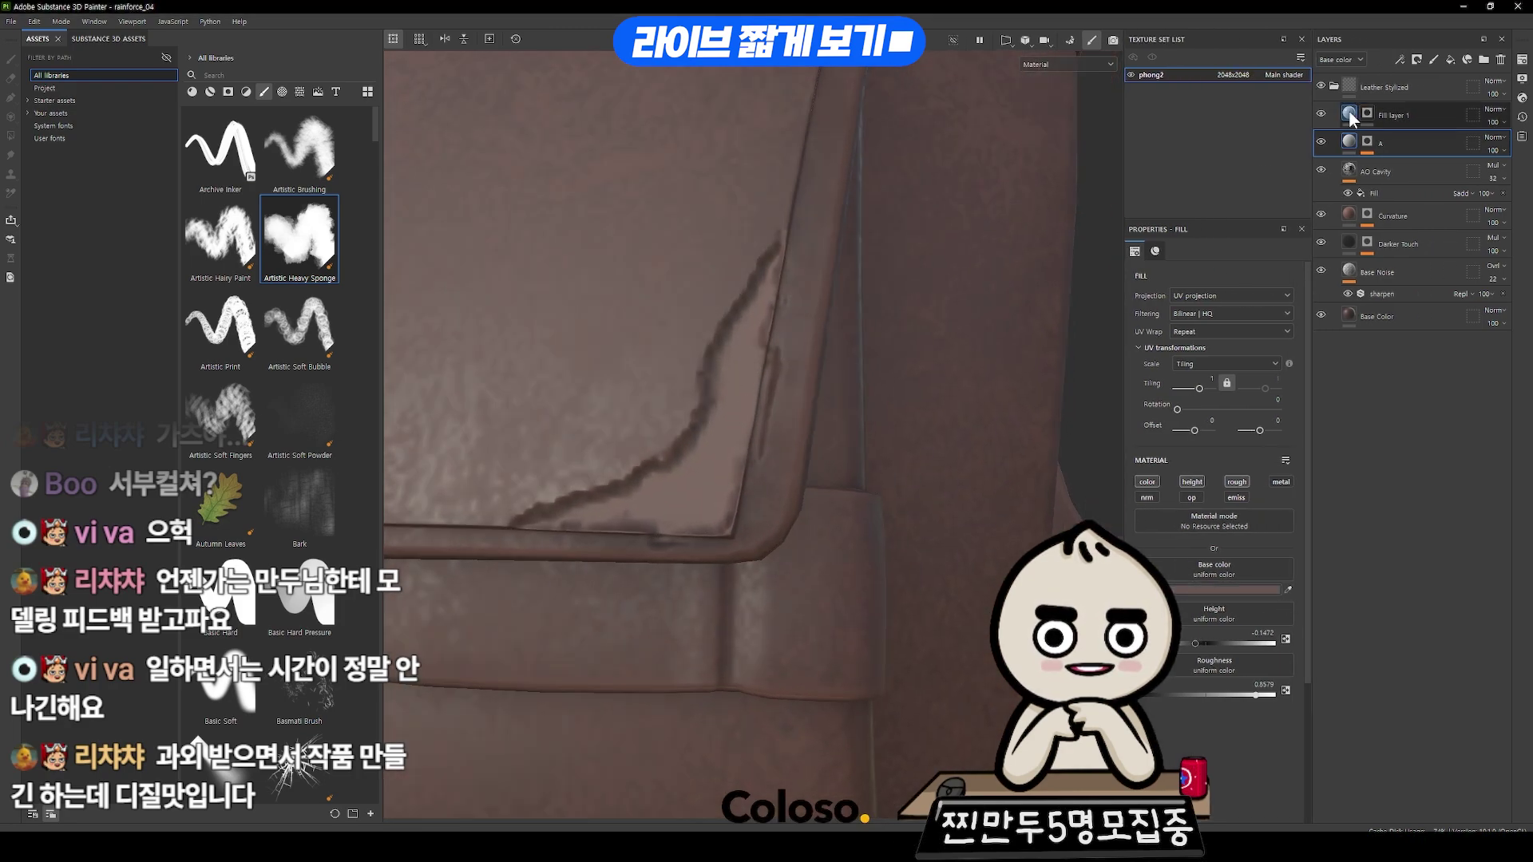
# - Add a fill effect to layer A using Grunge Dirt Dried as its base colour
pyautogui.rightClick(1352, 140)
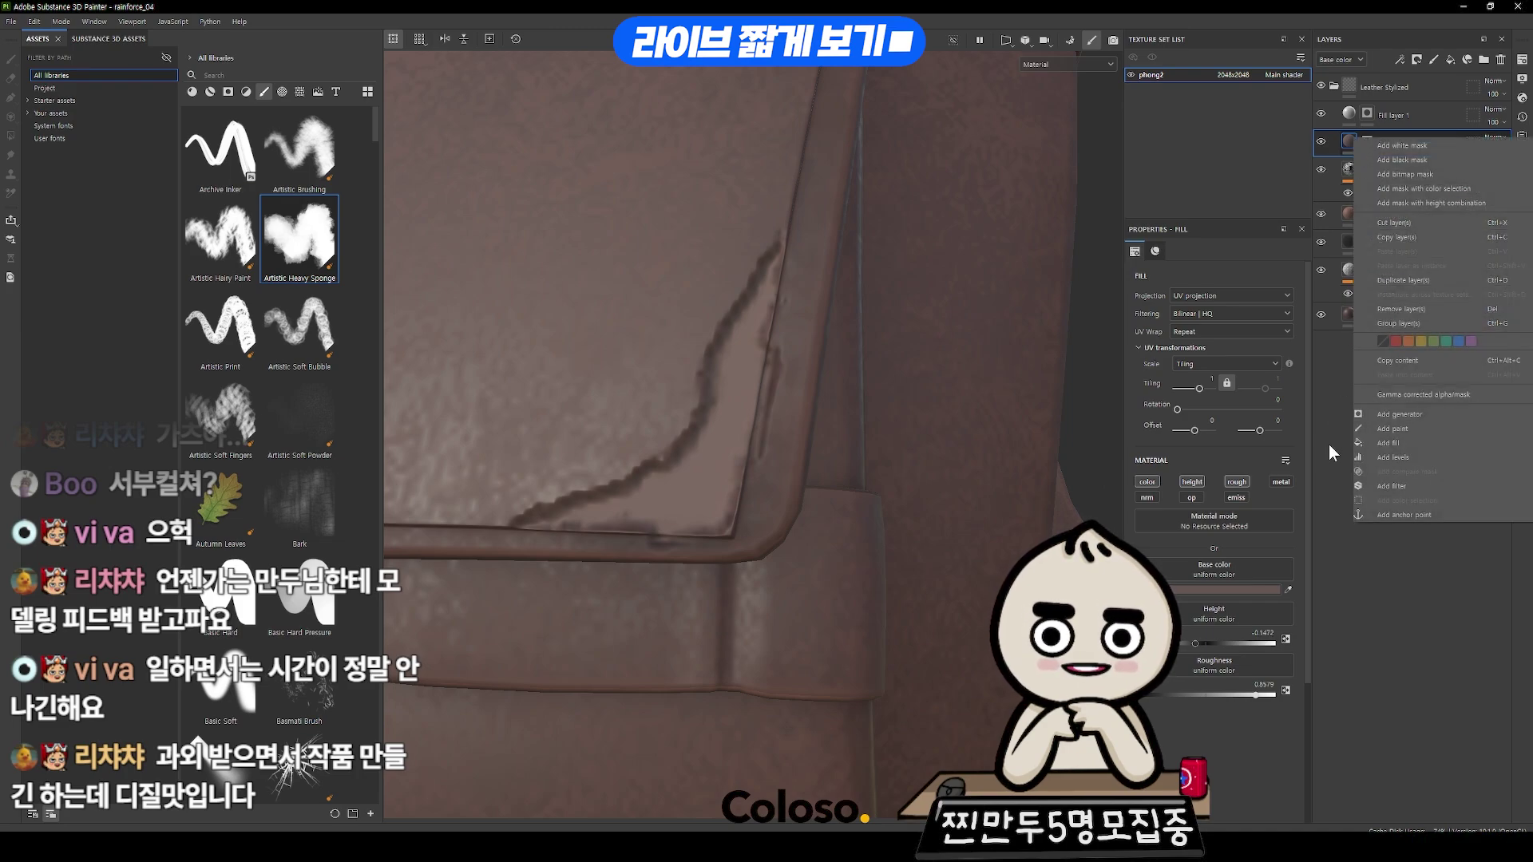
pyautogui.click(1398, 447)
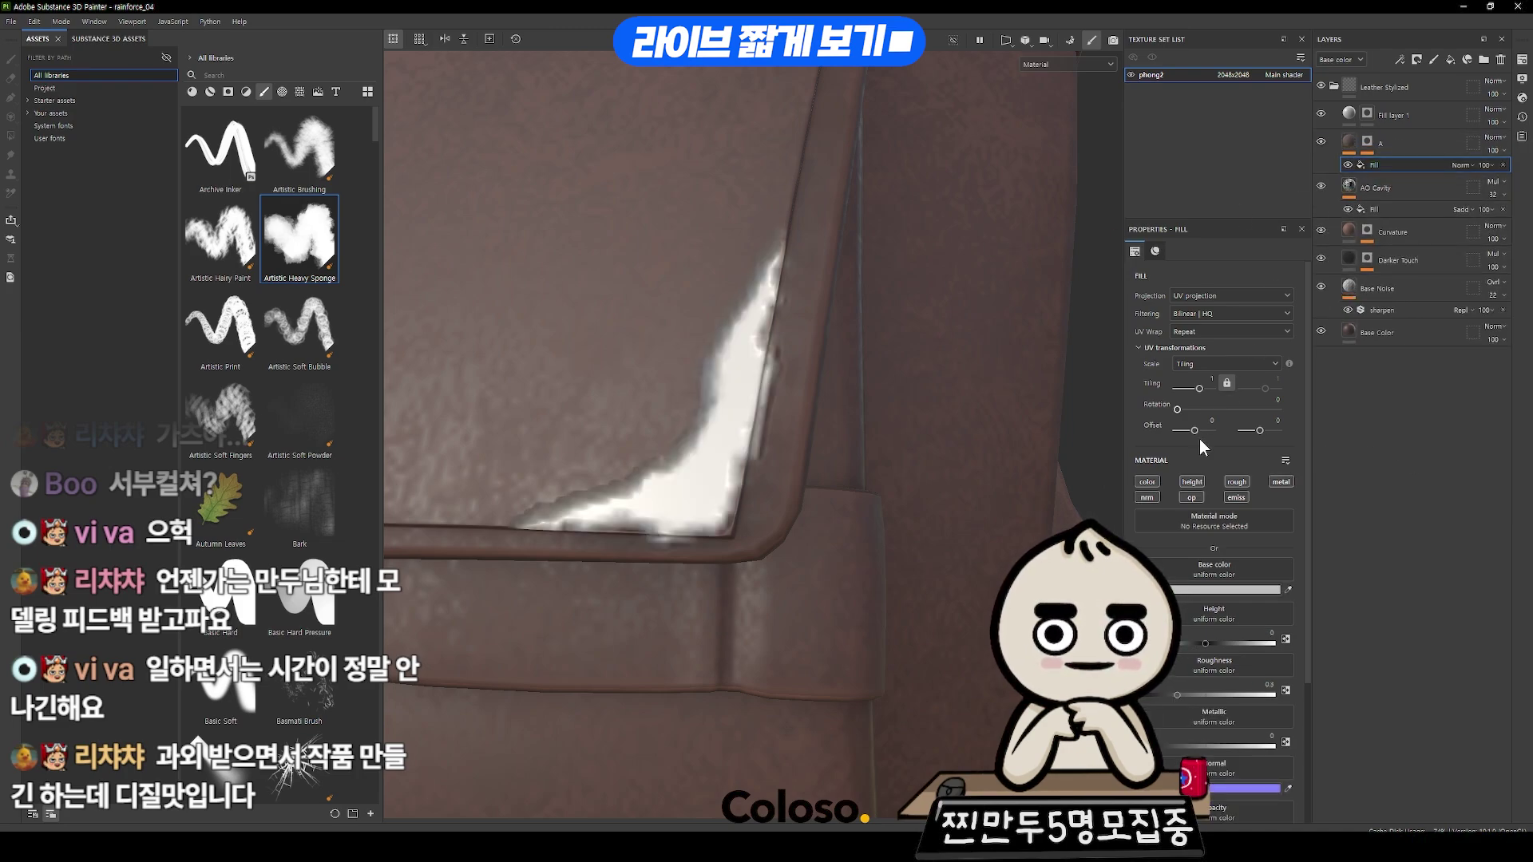
pyautogui.click(1204, 568)
pyautogui.click(1292, 581)
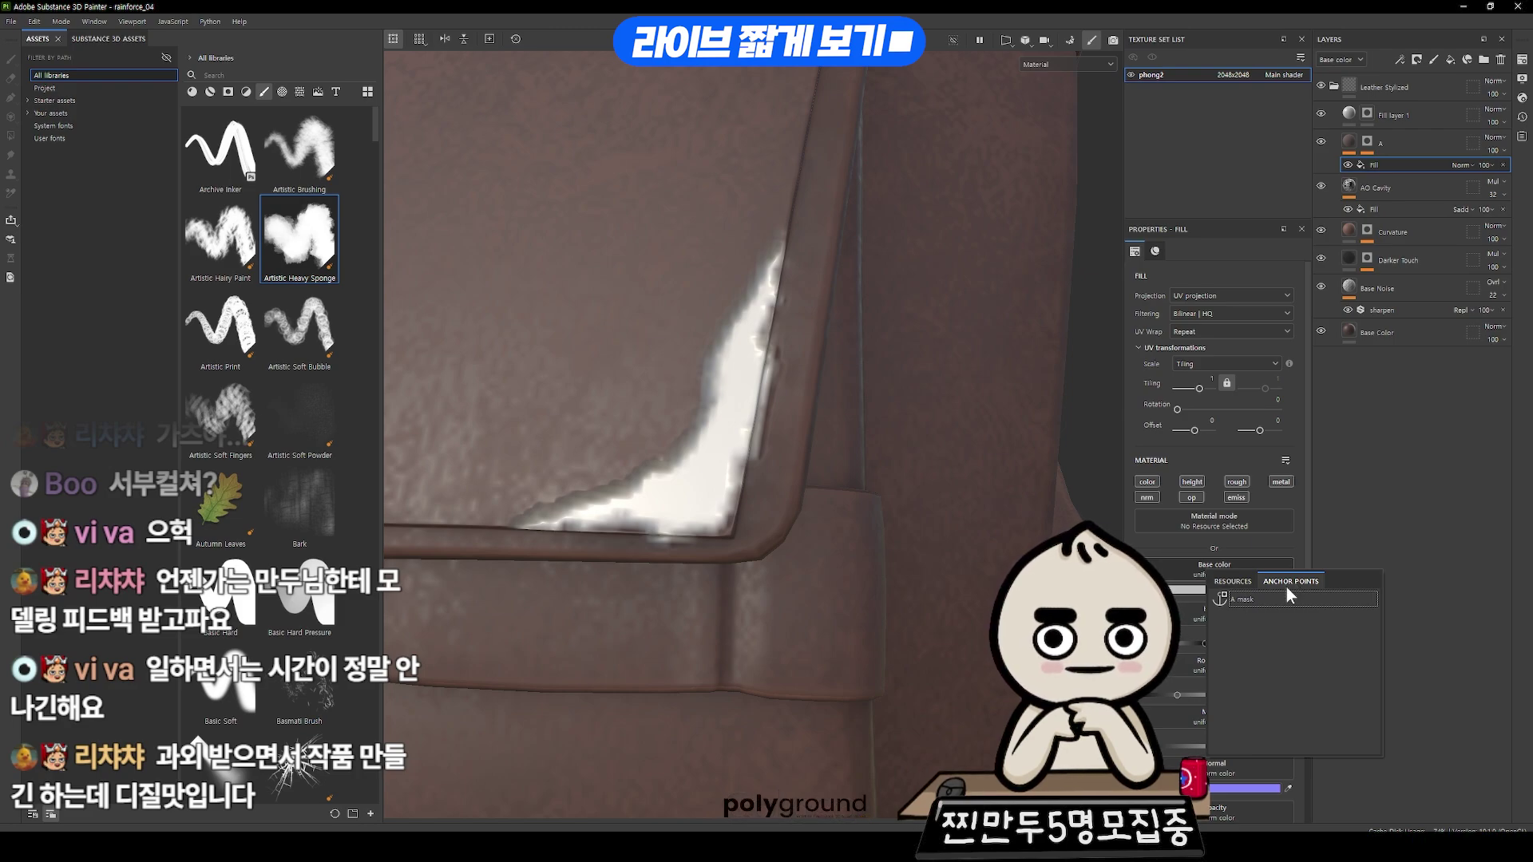
pyautogui.click(1232, 581)
pyautogui.write('dirt')
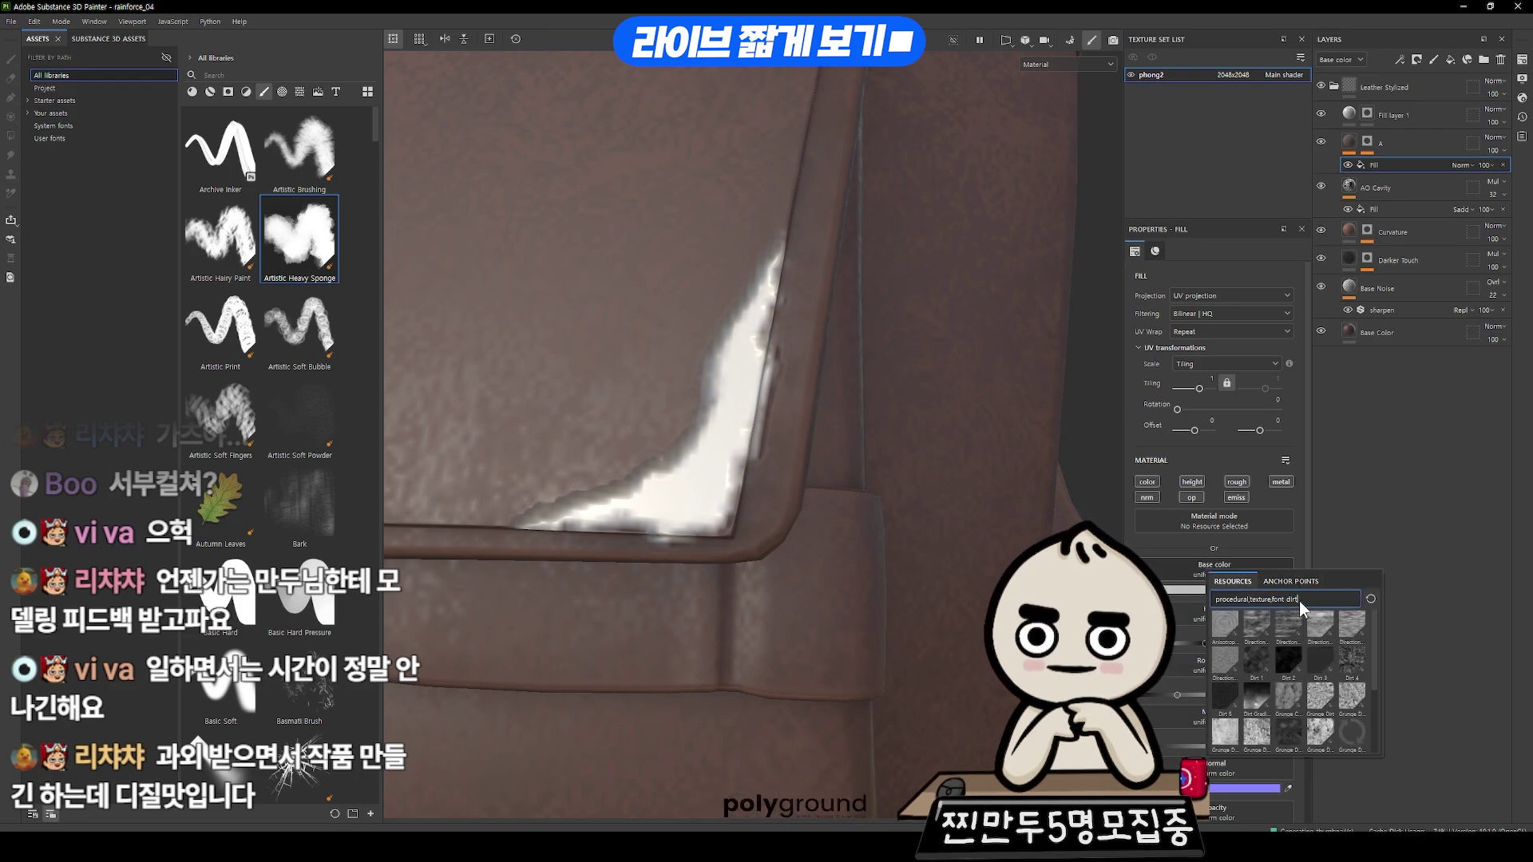
pyautogui.click(1354, 696)
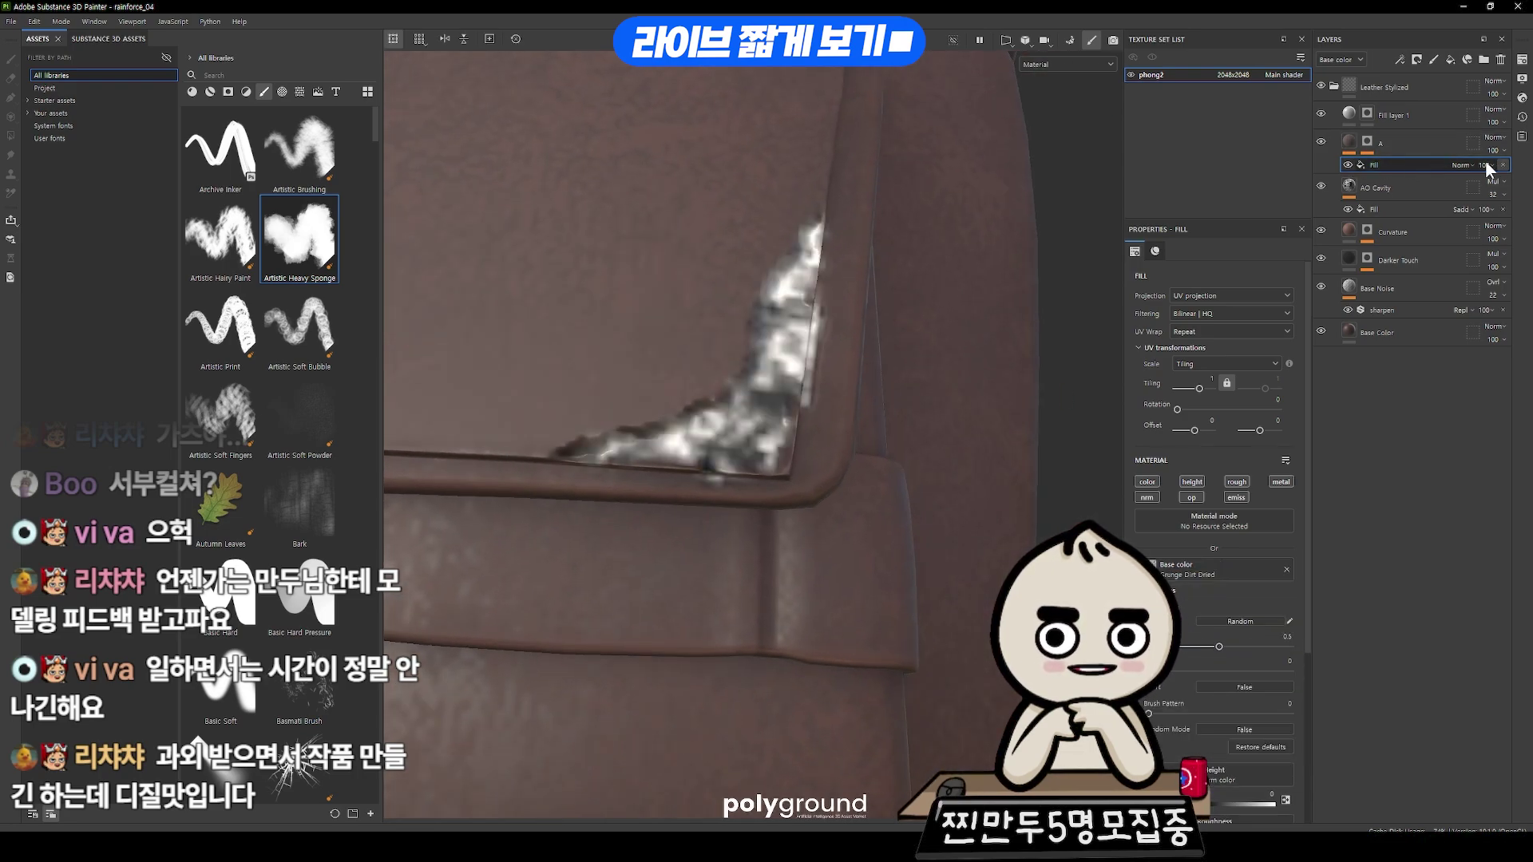
# - Set the grunge fill to Lighten blend, 24 opacity, and 4.21 UV tiling
pyautogui.click(1454, 165)
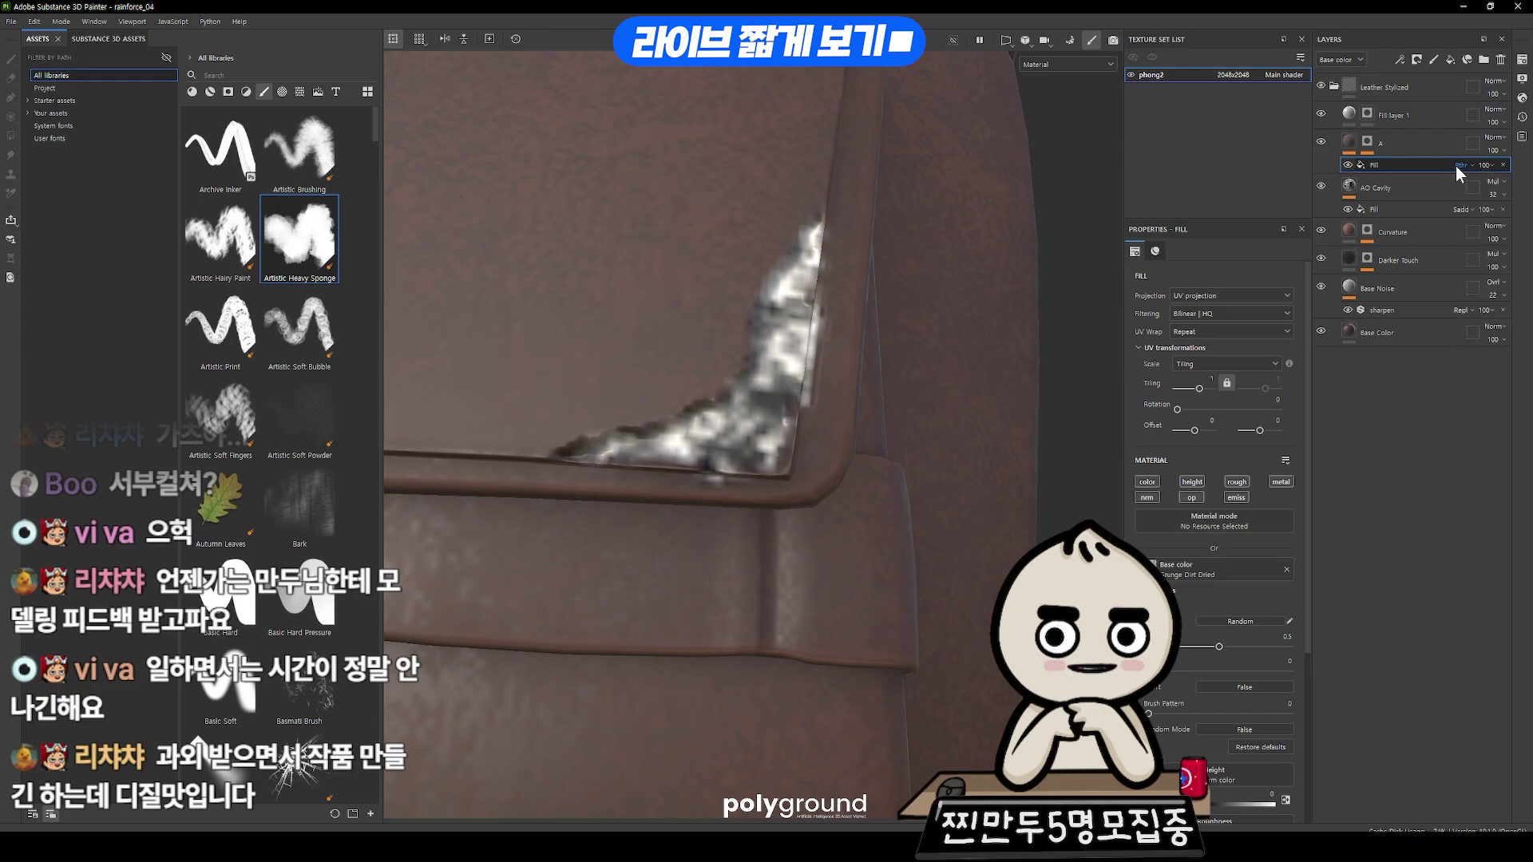
pyautogui.scroll(-5, 1454, 165)
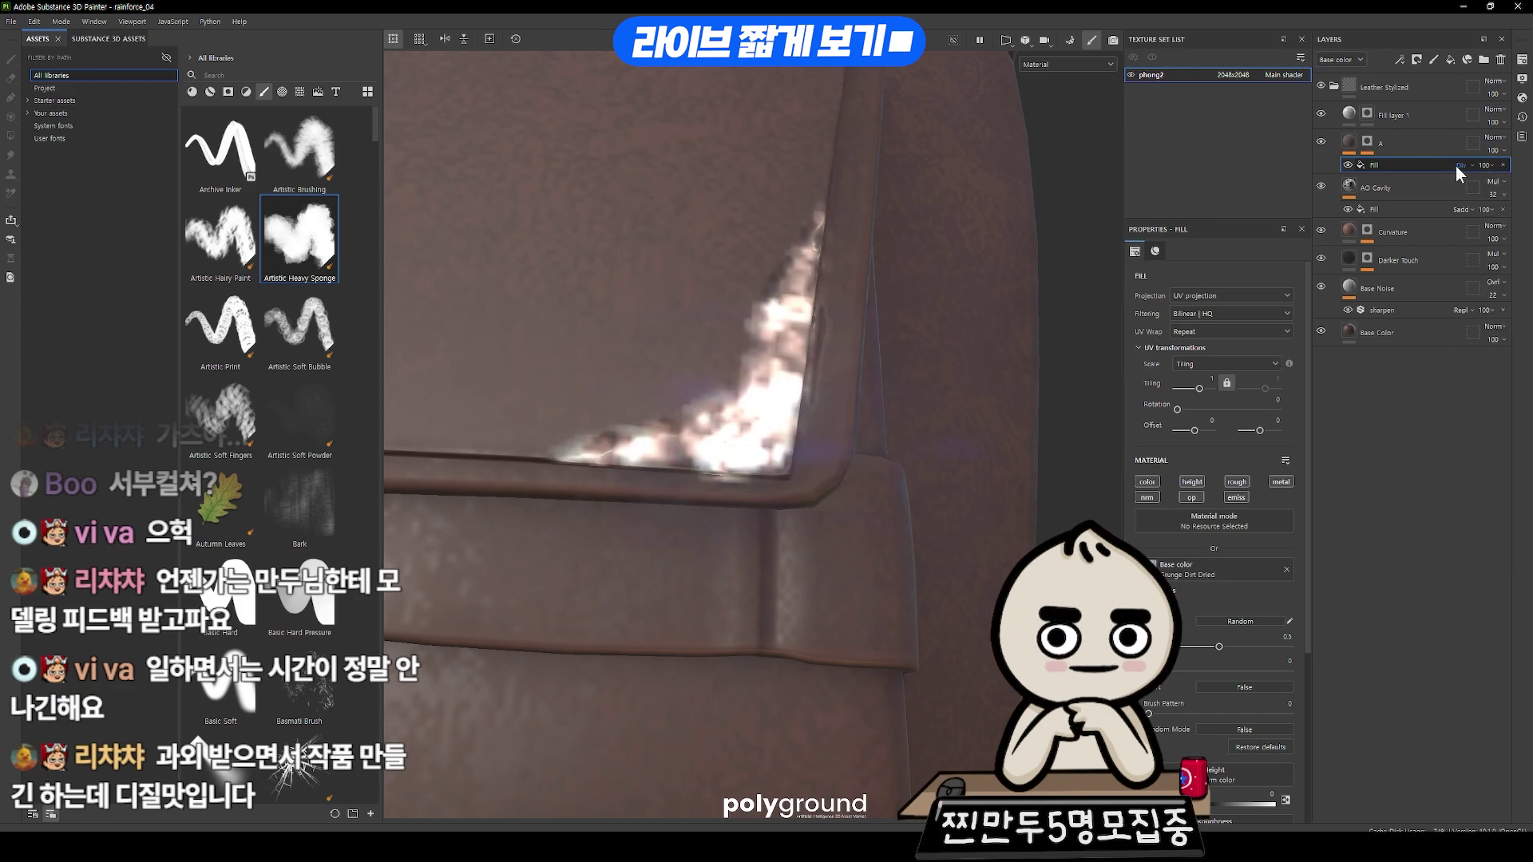
pyautogui.scroll(-3, 1454, 166)
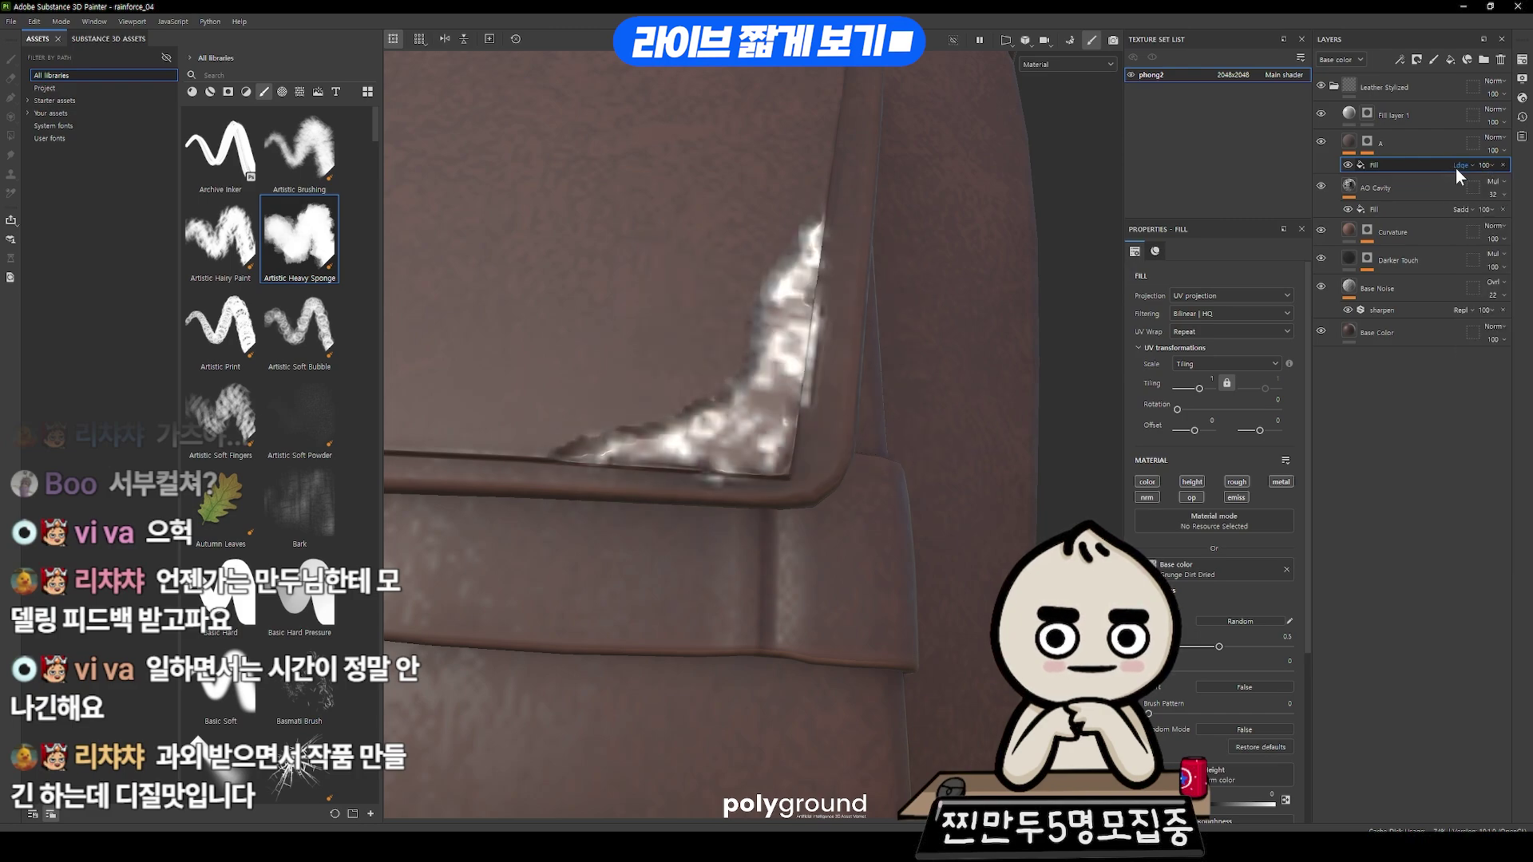
pyautogui.scroll(1, 1454, 168)
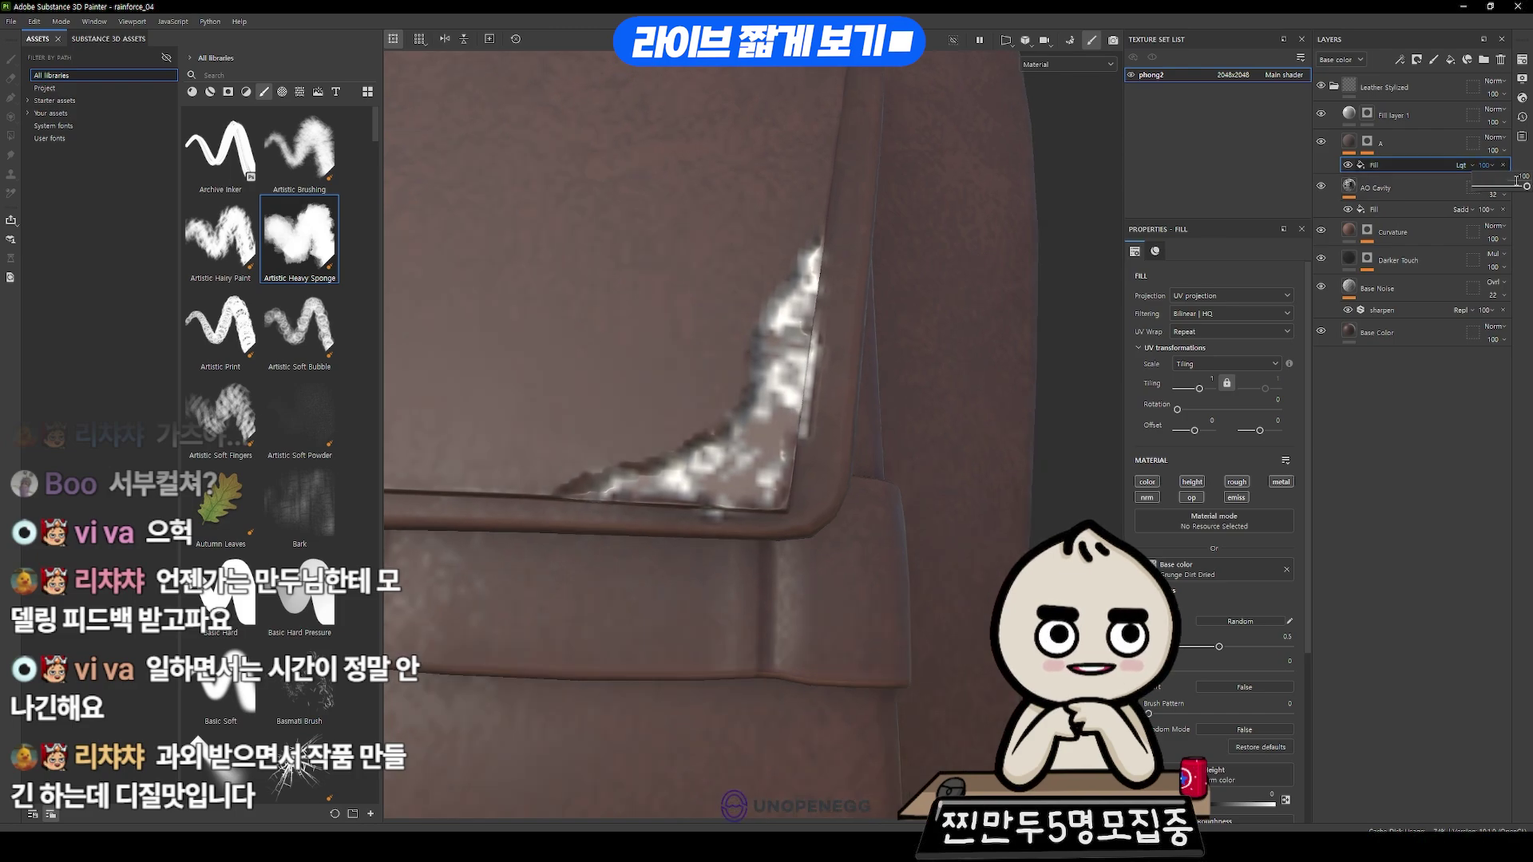
pyautogui.moveTo(1526, 186); pyautogui.dragTo(1488, 187)
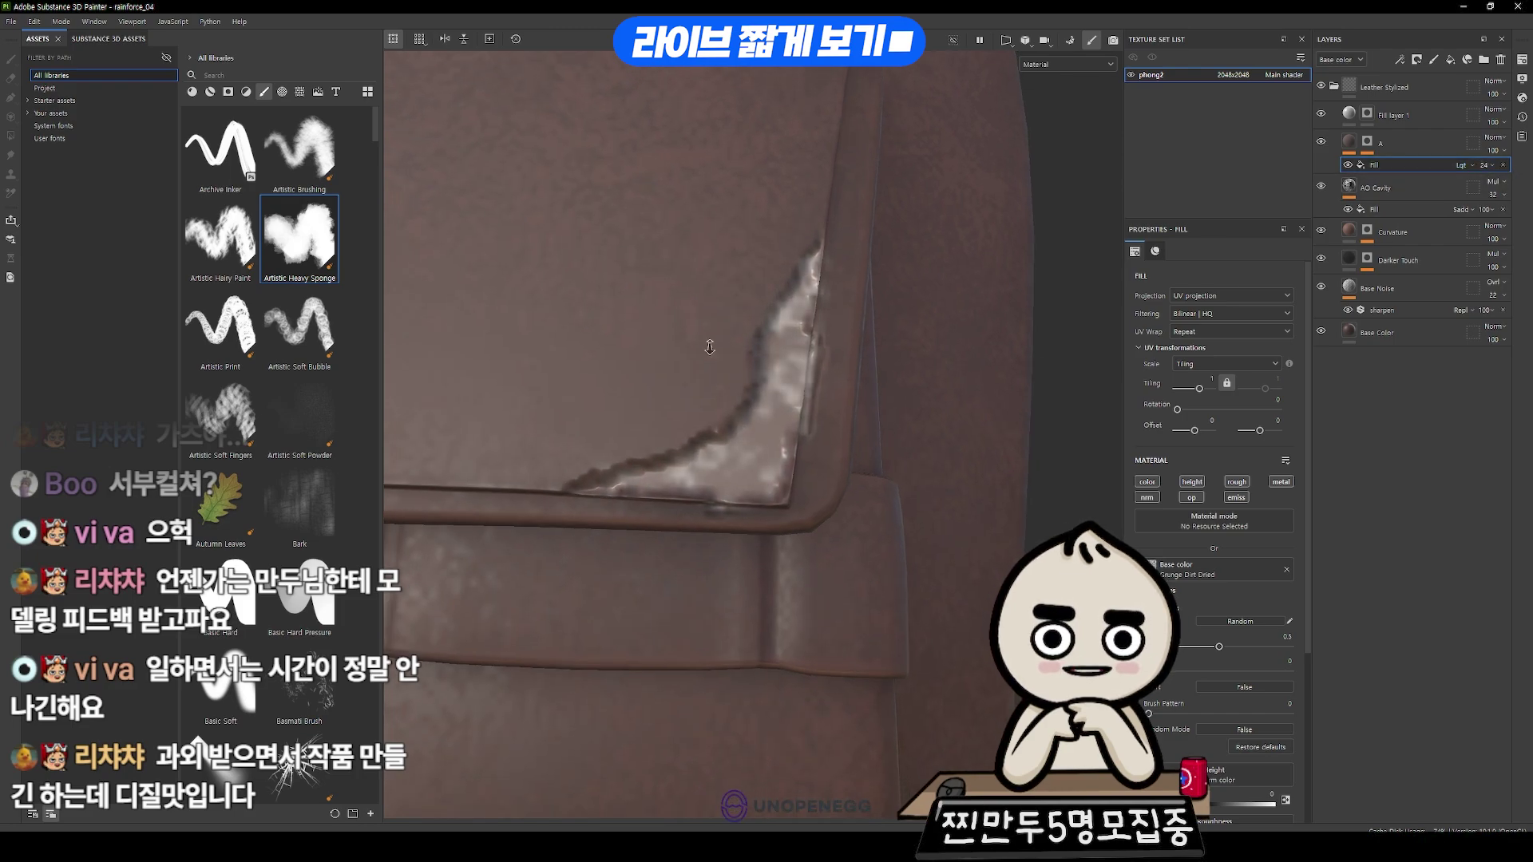
pyautogui.keyDown('alt'); pyautogui.moveTo(798, 399); pyautogui.dragTo(958, 359); pyautogui.keyUp('alt')
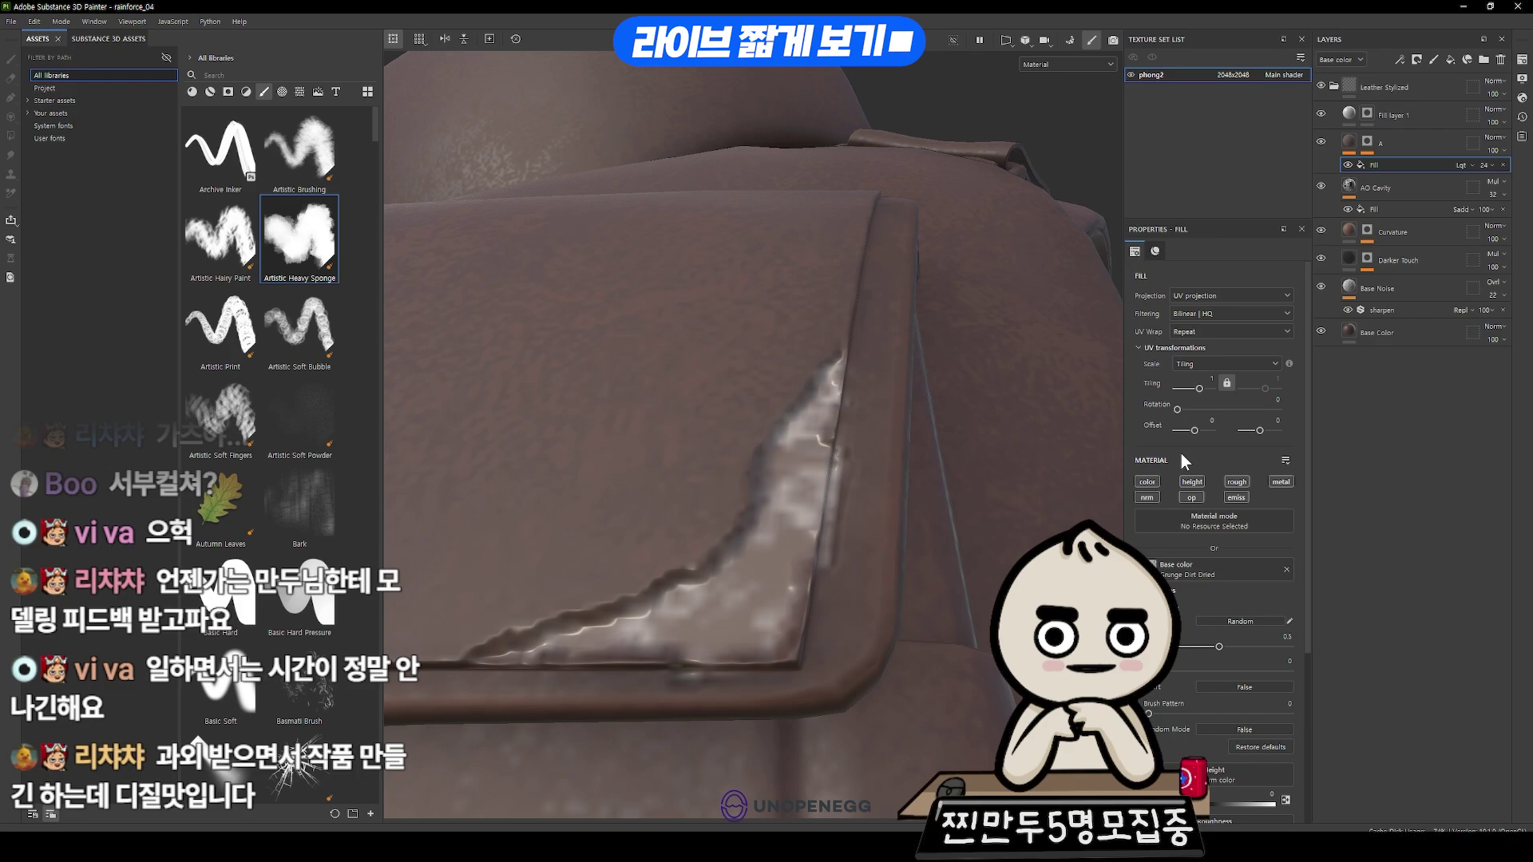
pyautogui.moveTo(1197, 390); pyautogui.dragTo(1202, 385)
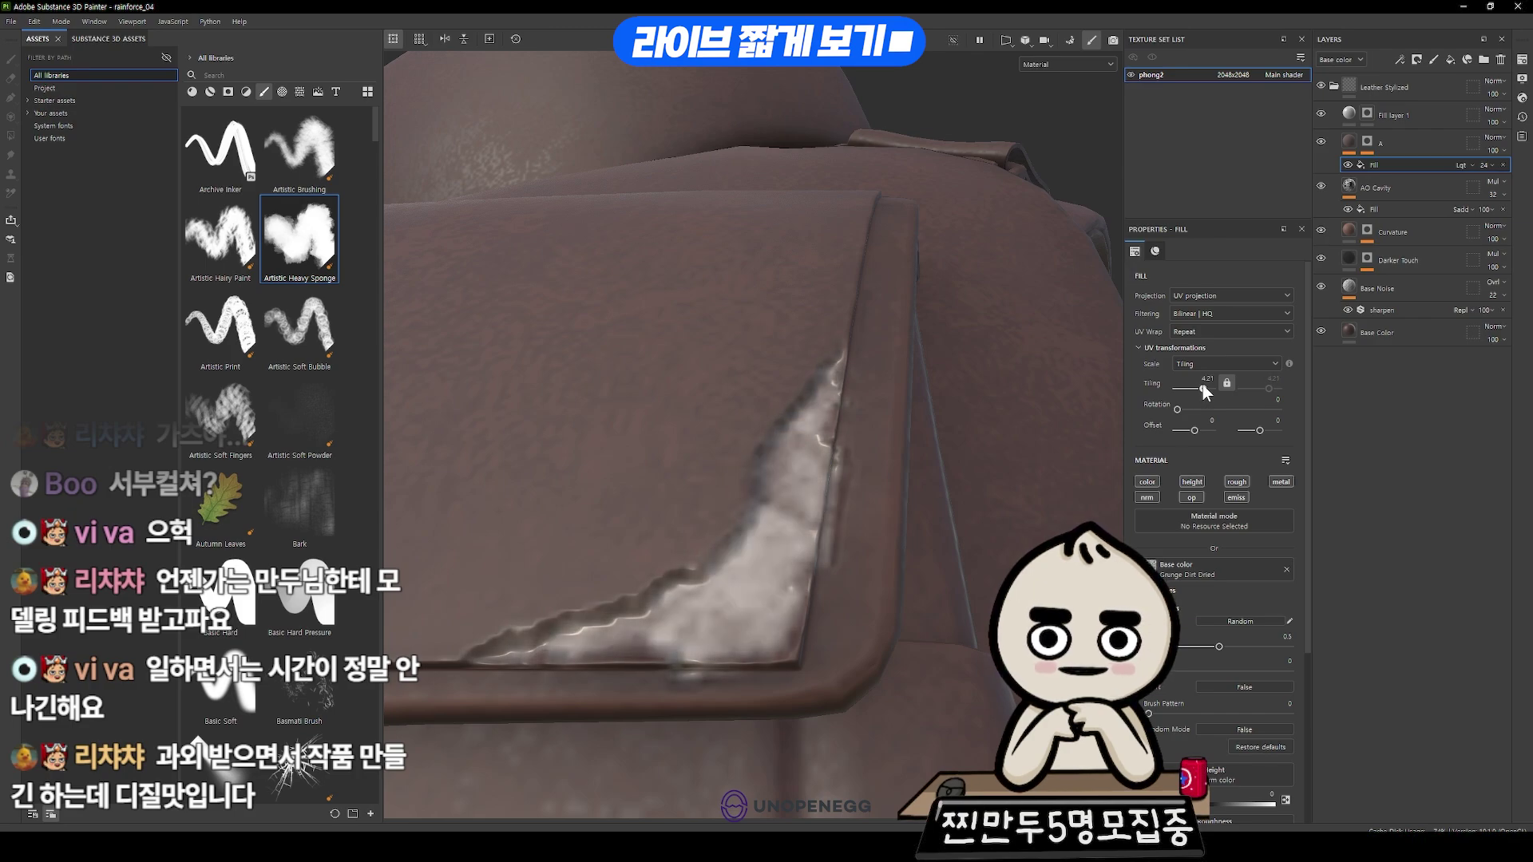
pyautogui.keyDown('alt'); pyautogui.moveTo(846, 351); pyautogui.dragTo(764, 335); pyautogui.keyUp('alt')
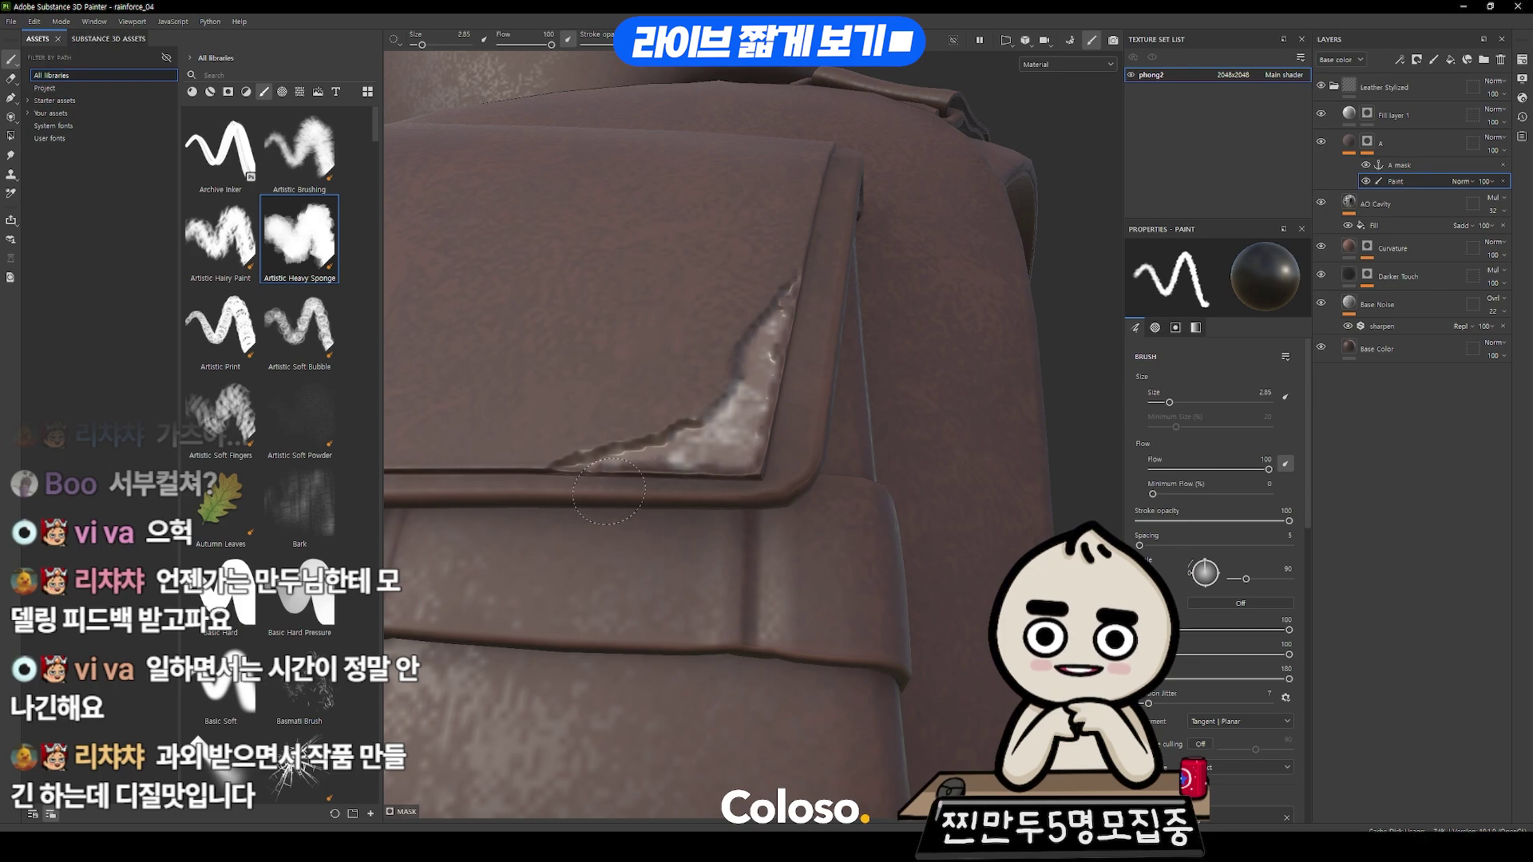
# - Paint two round light worn spots on the flap in layer A's mask
pyautogui.click(611, 303)
pyautogui.press('x')
pyautogui.moveTo(622, 306)
pyautogui.keyDown('alt'); pyautogui.mouseDown()
pyautogui.moveTo(710, 247)
pyautogui.moveTo(710, 198)
pyautogui.mouseUp(); pyautogui.keyUp('alt')
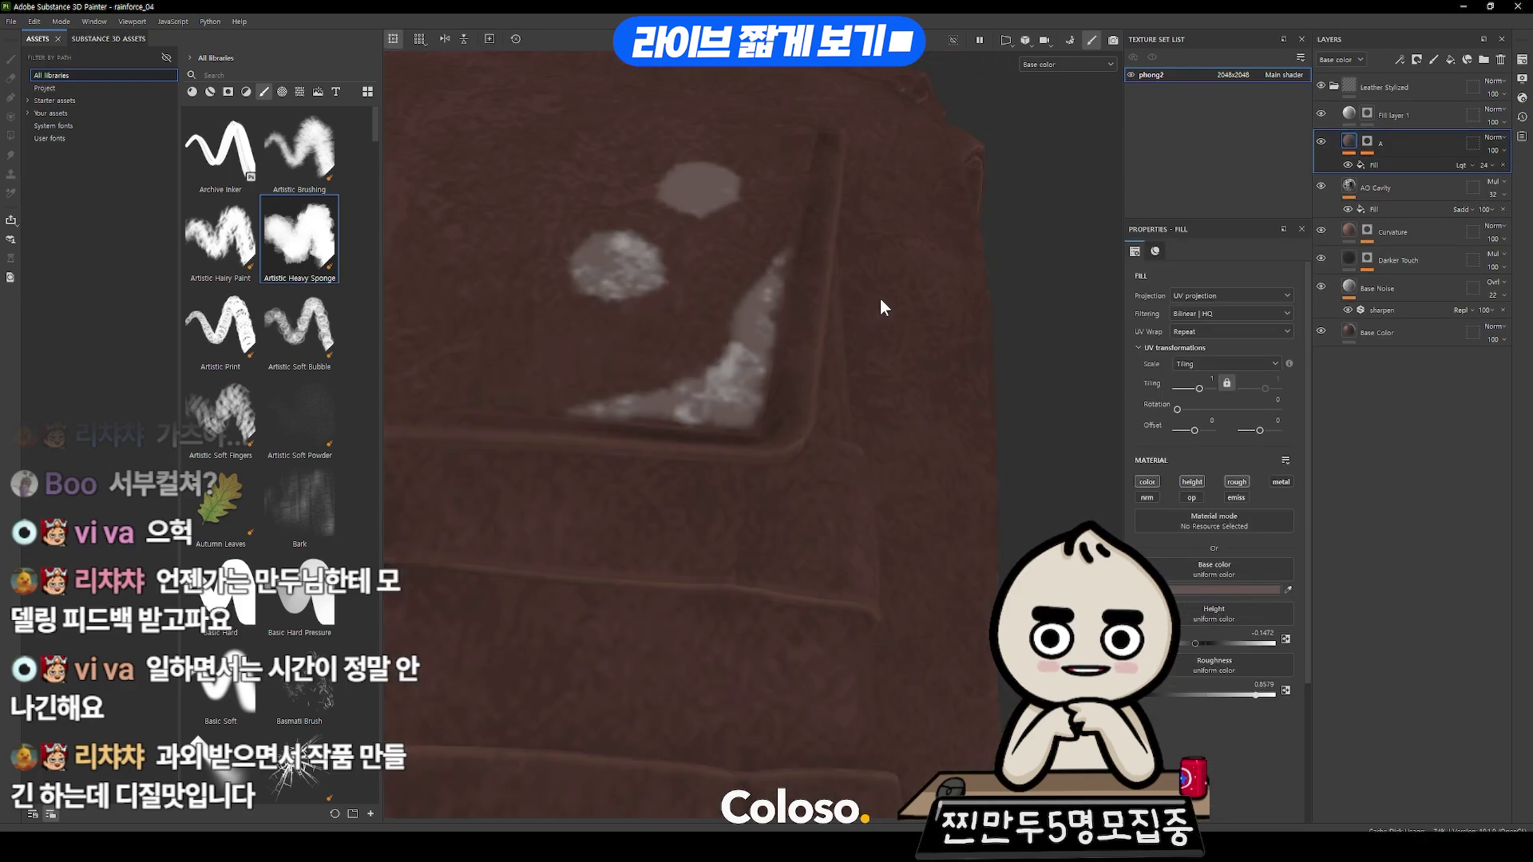
# - Tweak the grunge fill's tiling, toggle its visibility to compare, and duplicate it
pyautogui.click(1376, 165)
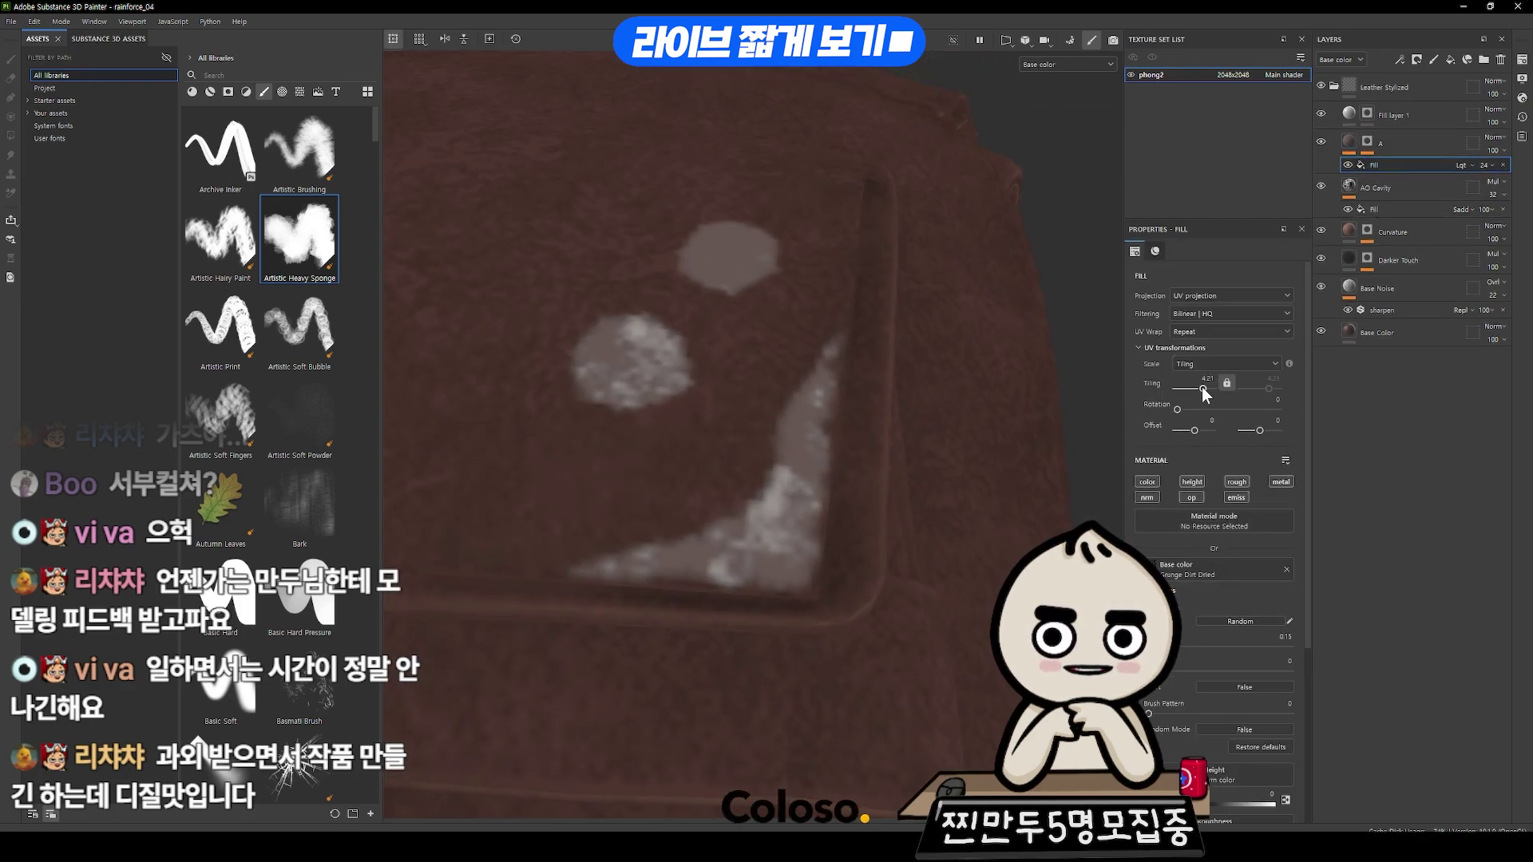
pyautogui.moveTo(1201, 386); pyautogui.dragTo(1204, 391)
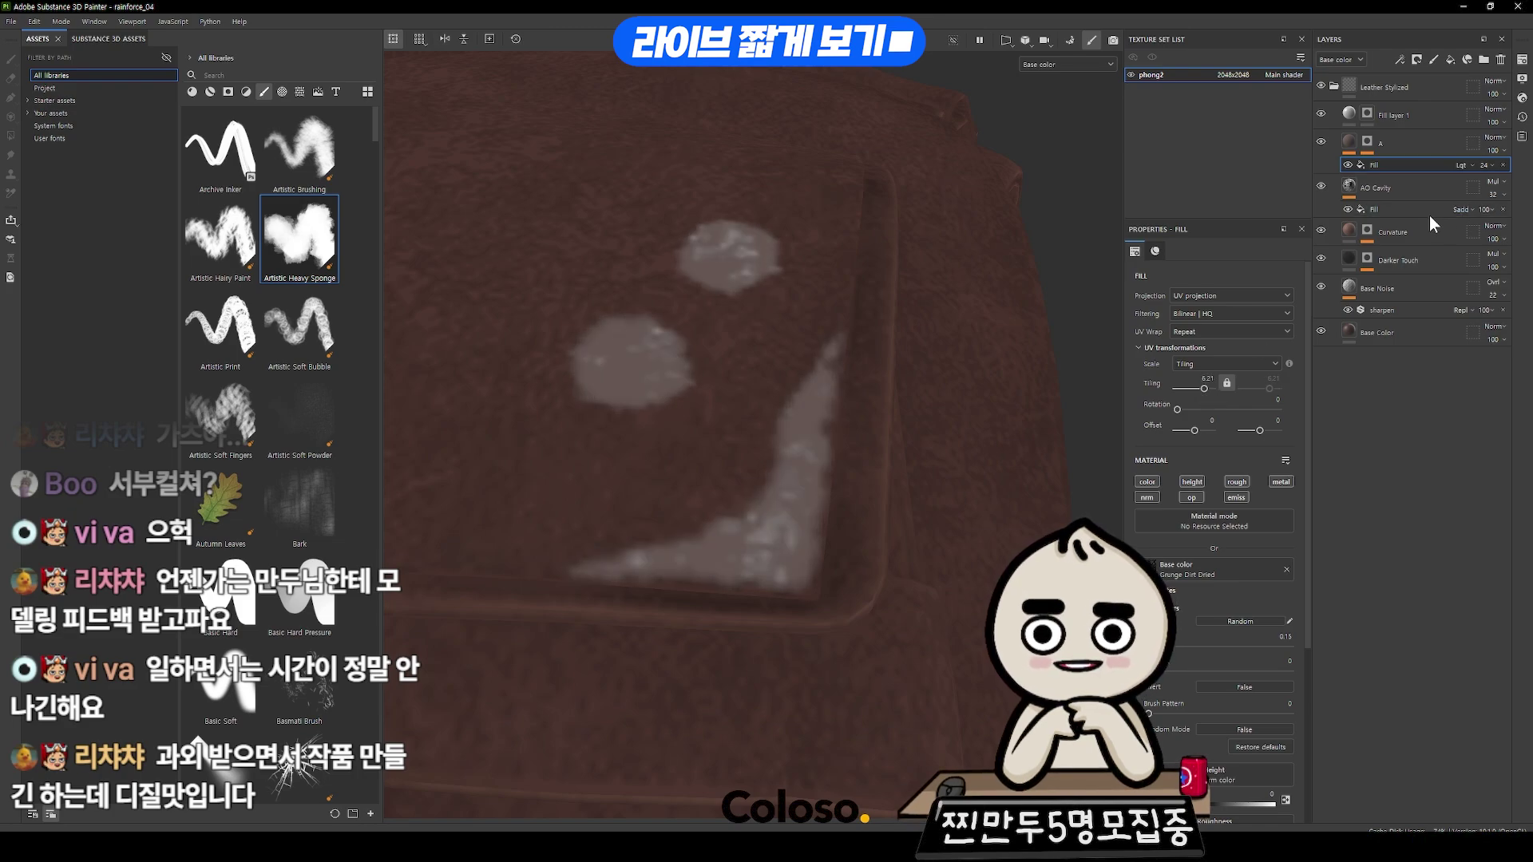
pyautogui.click(1347, 164)
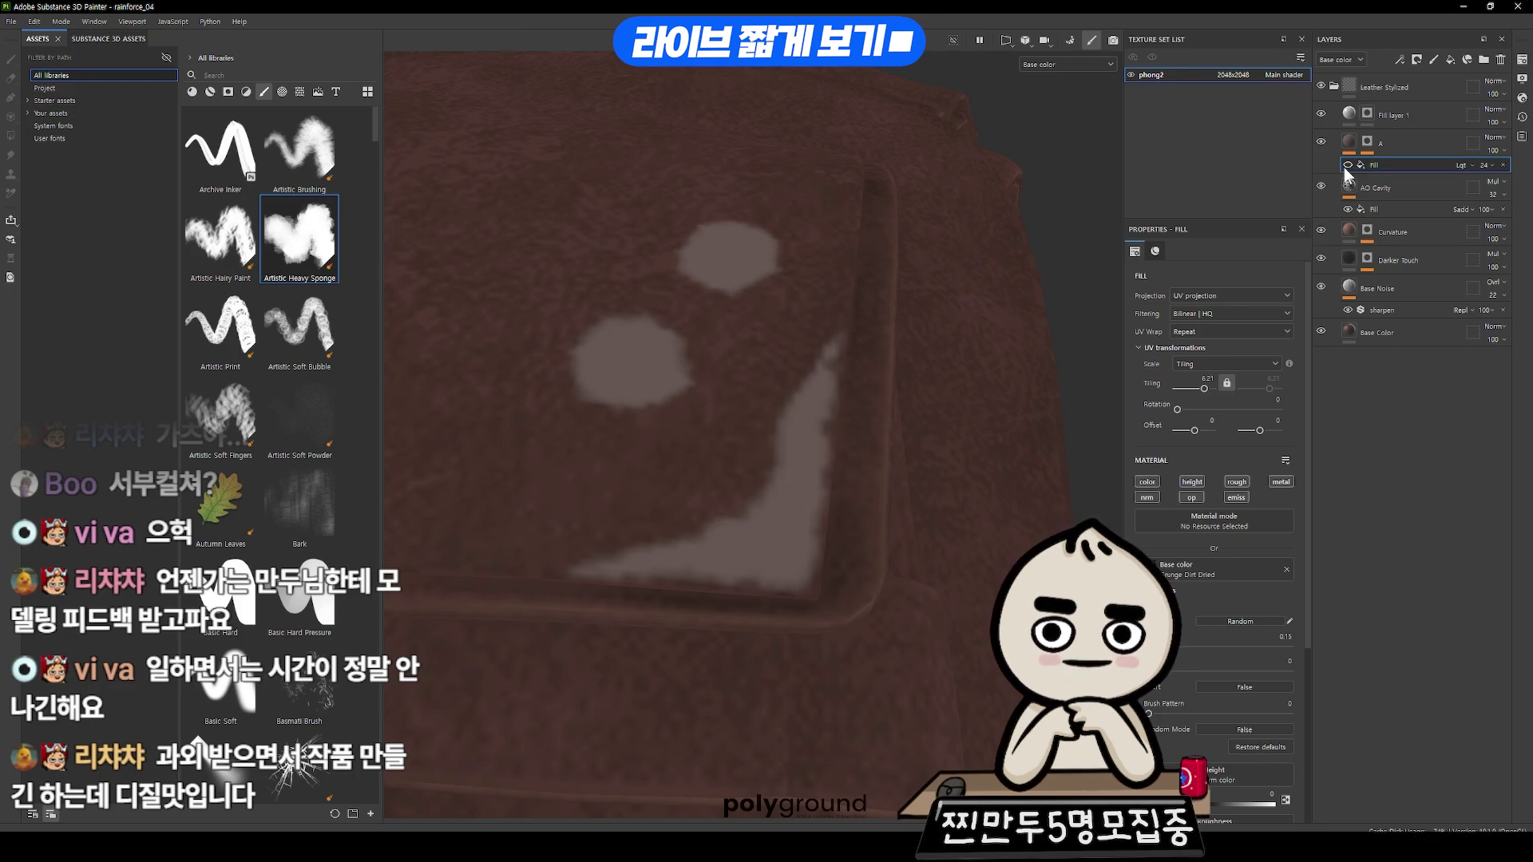
pyautogui.click(1347, 165)
pyautogui.hotkey('ctrl', 'd')
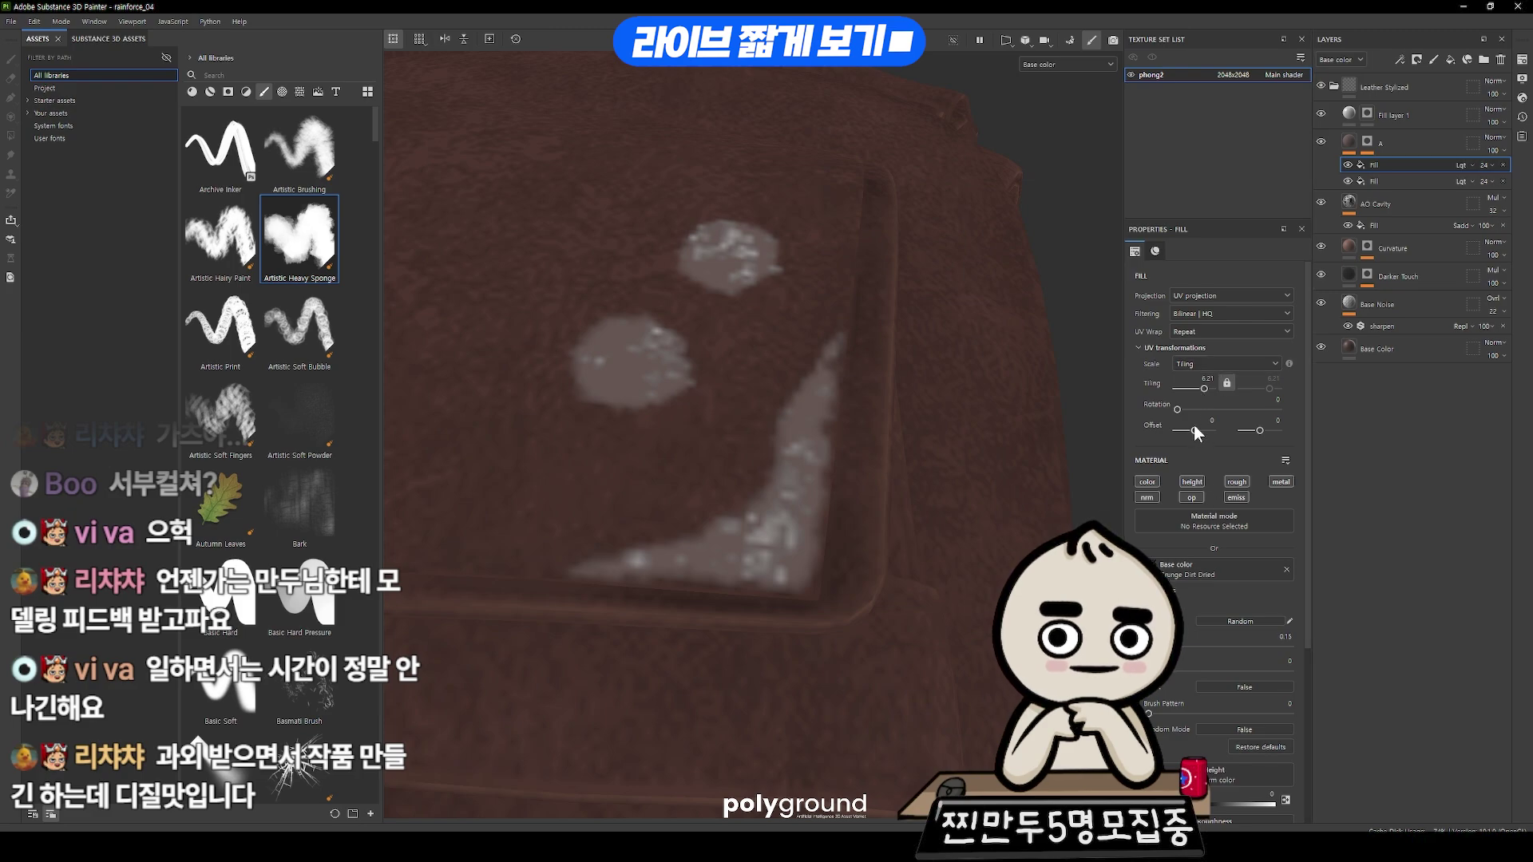
# - Rotate the duplicate grunge fill and set the first fill to Subtract at 48 opacity
pyautogui.moveTo(1183, 407); pyautogui.dragTo(1189, 408)
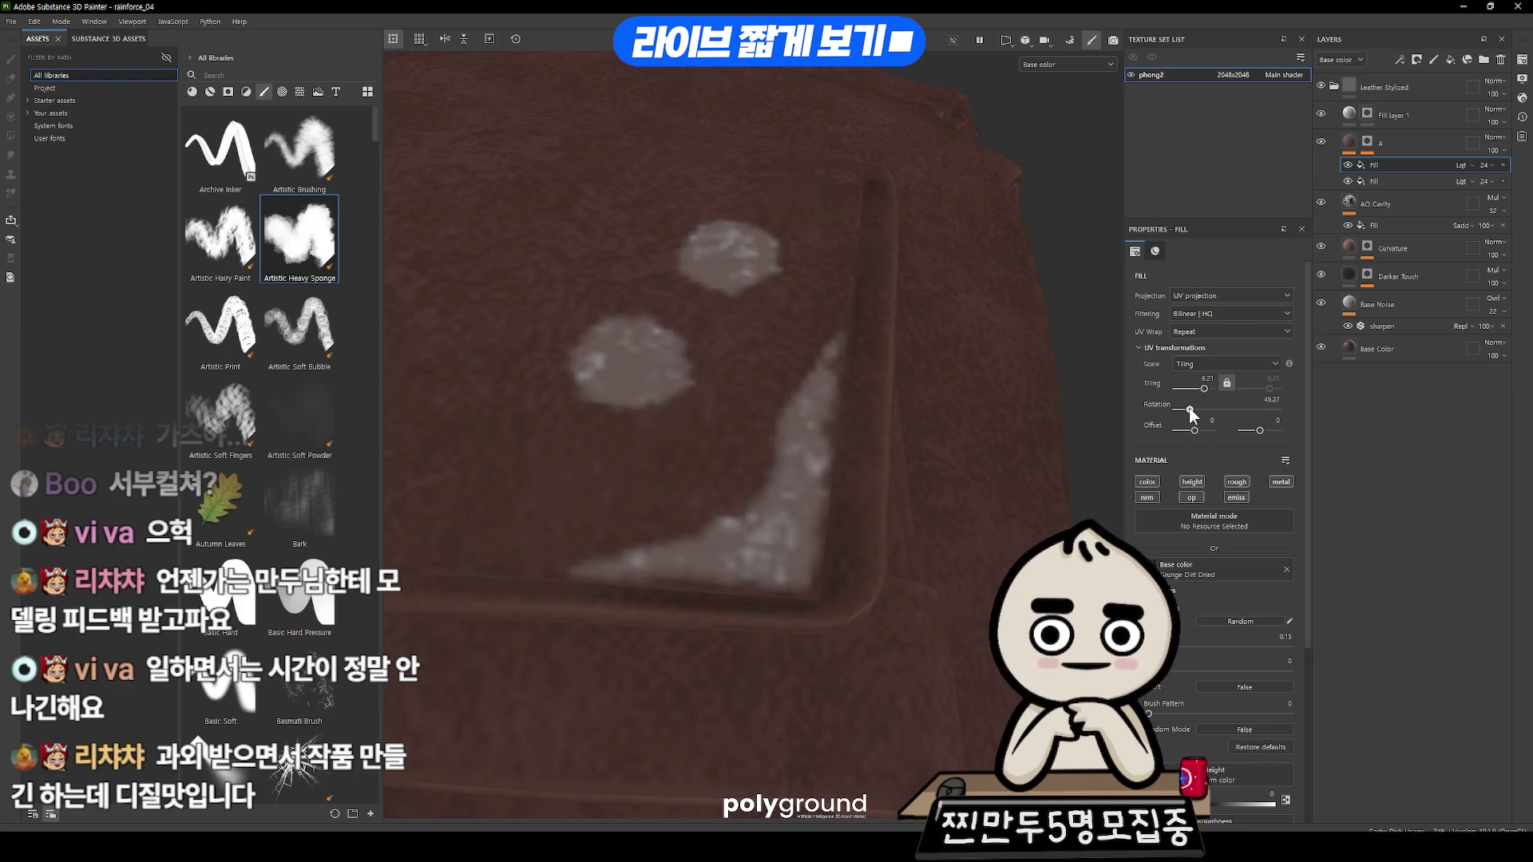
pyautogui.click(1405, 144)
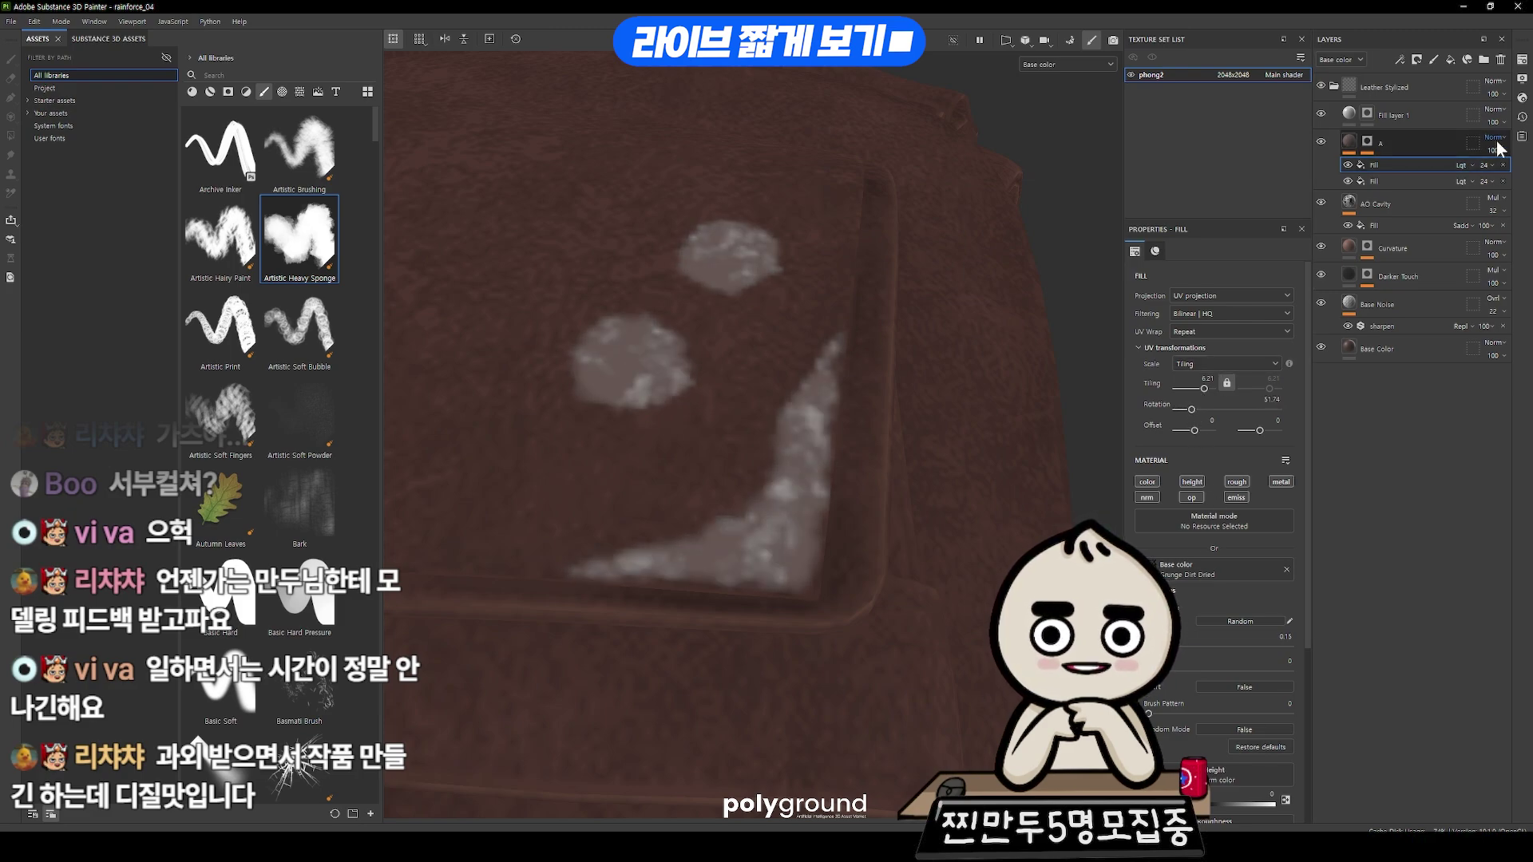
pyautogui.click(1484, 165)
pyautogui.moveTo(1488, 185)
pyautogui.mouseDown()
pyautogui.moveTo(1441, 201)
pyautogui.moveTo(1481, 203)
pyautogui.mouseUp()
pyautogui.click(1461, 165)
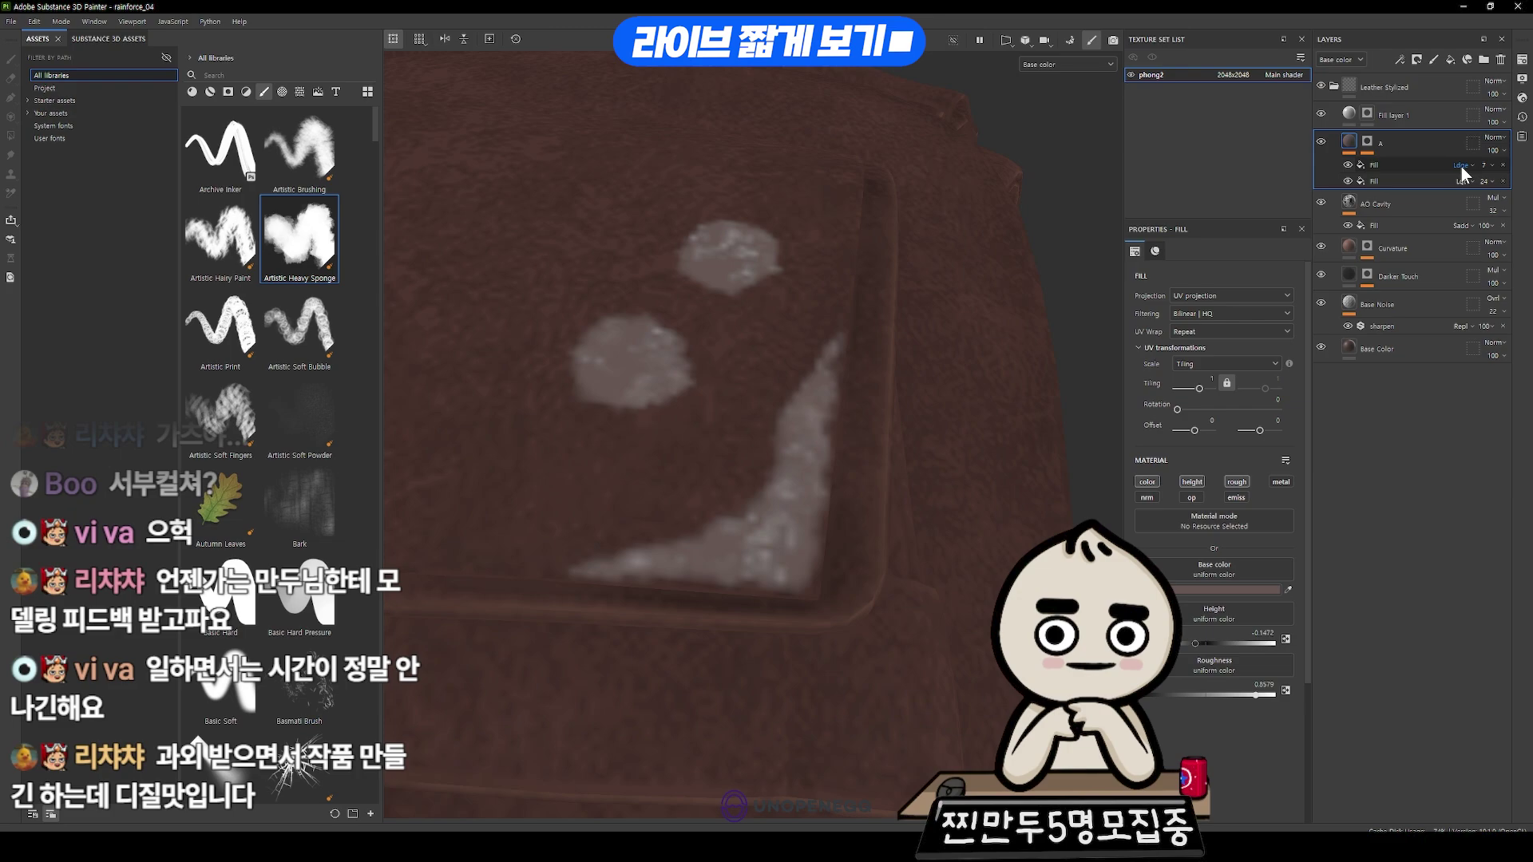
pyautogui.scroll(-1, 1463, 167)
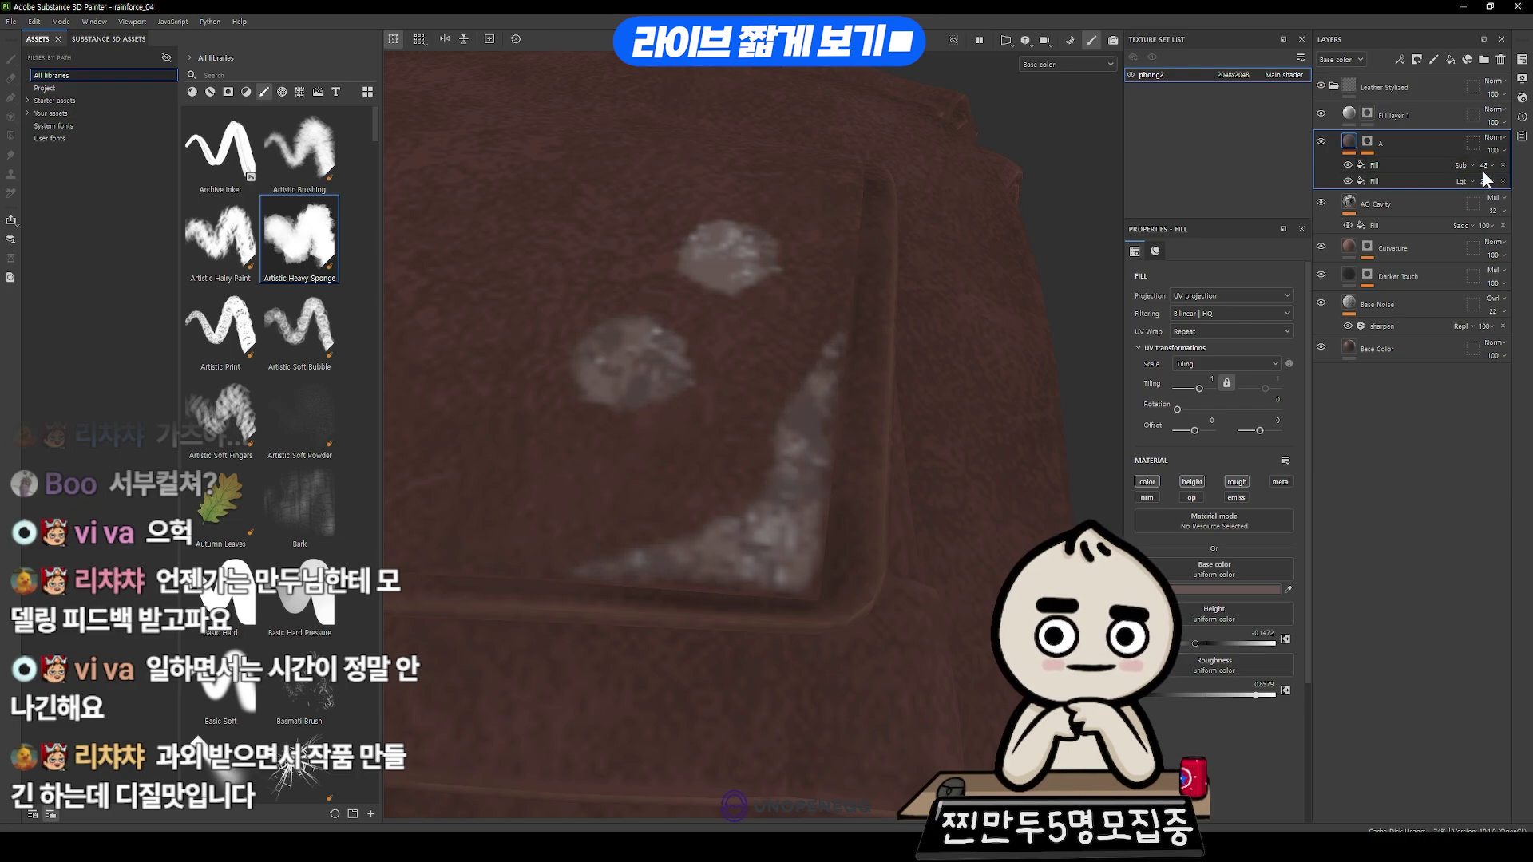
# - Switch the viewport to full Material view and orbit around the pale patches
pyautogui.keyDown('alt'); pyautogui.moveTo(798, 399); pyautogui.dragTo(941, 383); pyautogui.keyUp('alt')
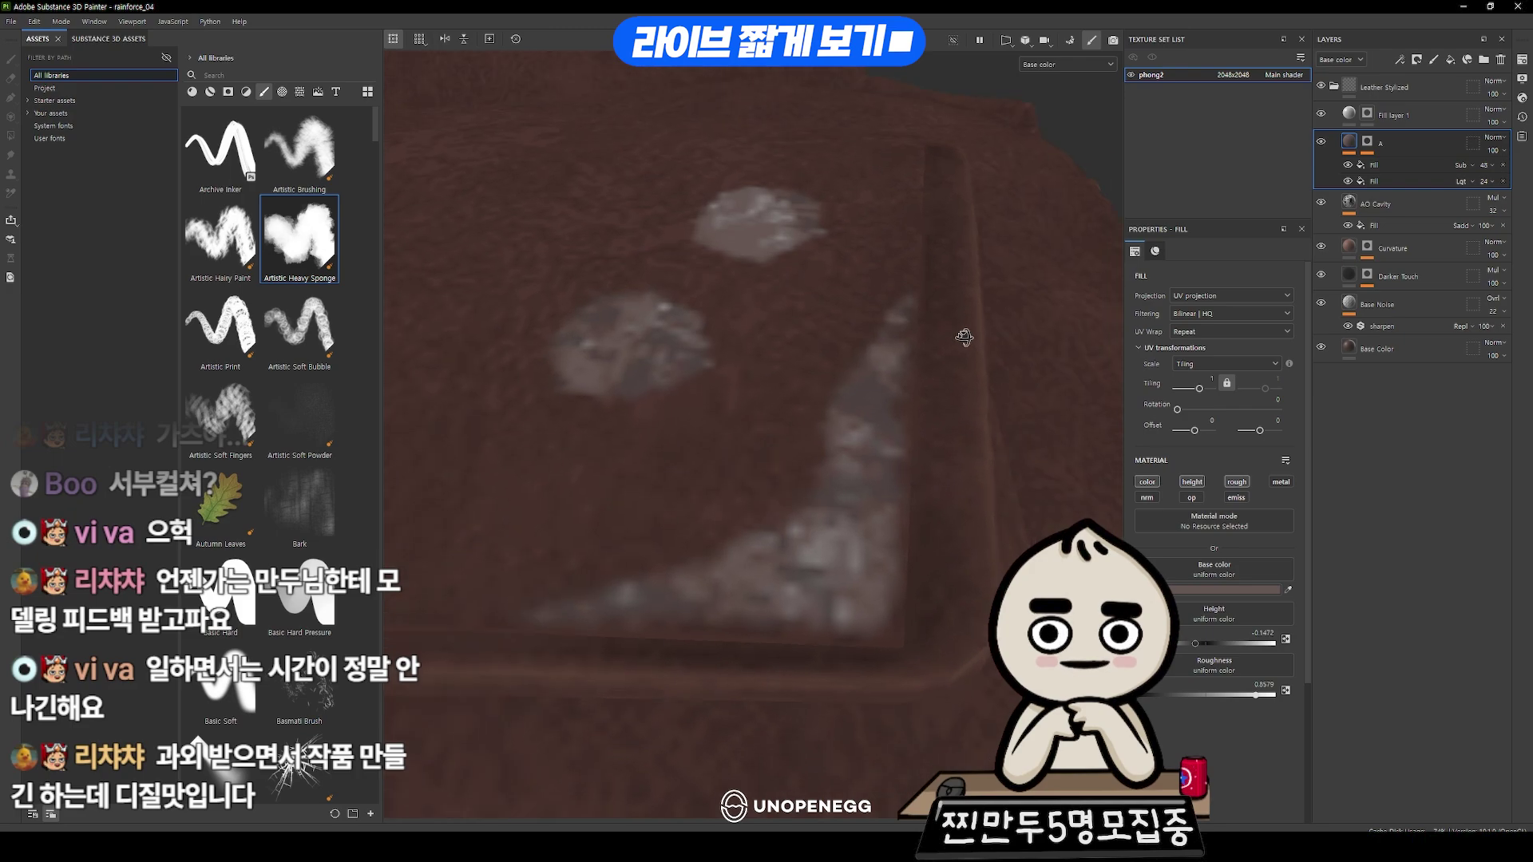
pyautogui.press('m')
pyautogui.keyDown('alt'); pyautogui.moveTo(690, 383); pyautogui.dragTo(565, 262); pyautogui.keyUp('alt')
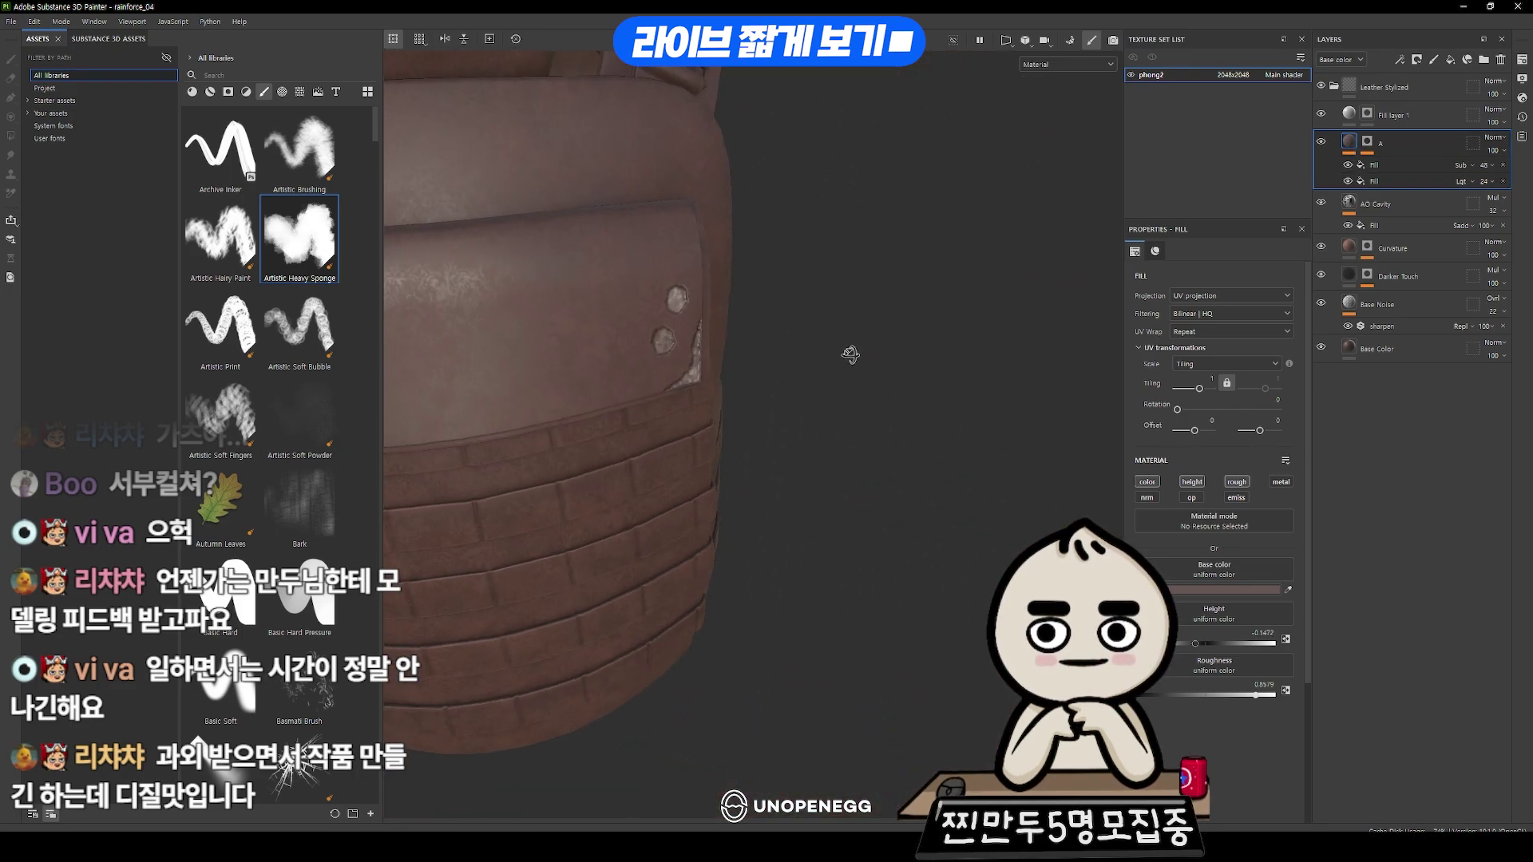
# - Raise the worn patches' height in group A and zoom in on the flap scuffs
pyautogui.scroll(3, 859, 350)
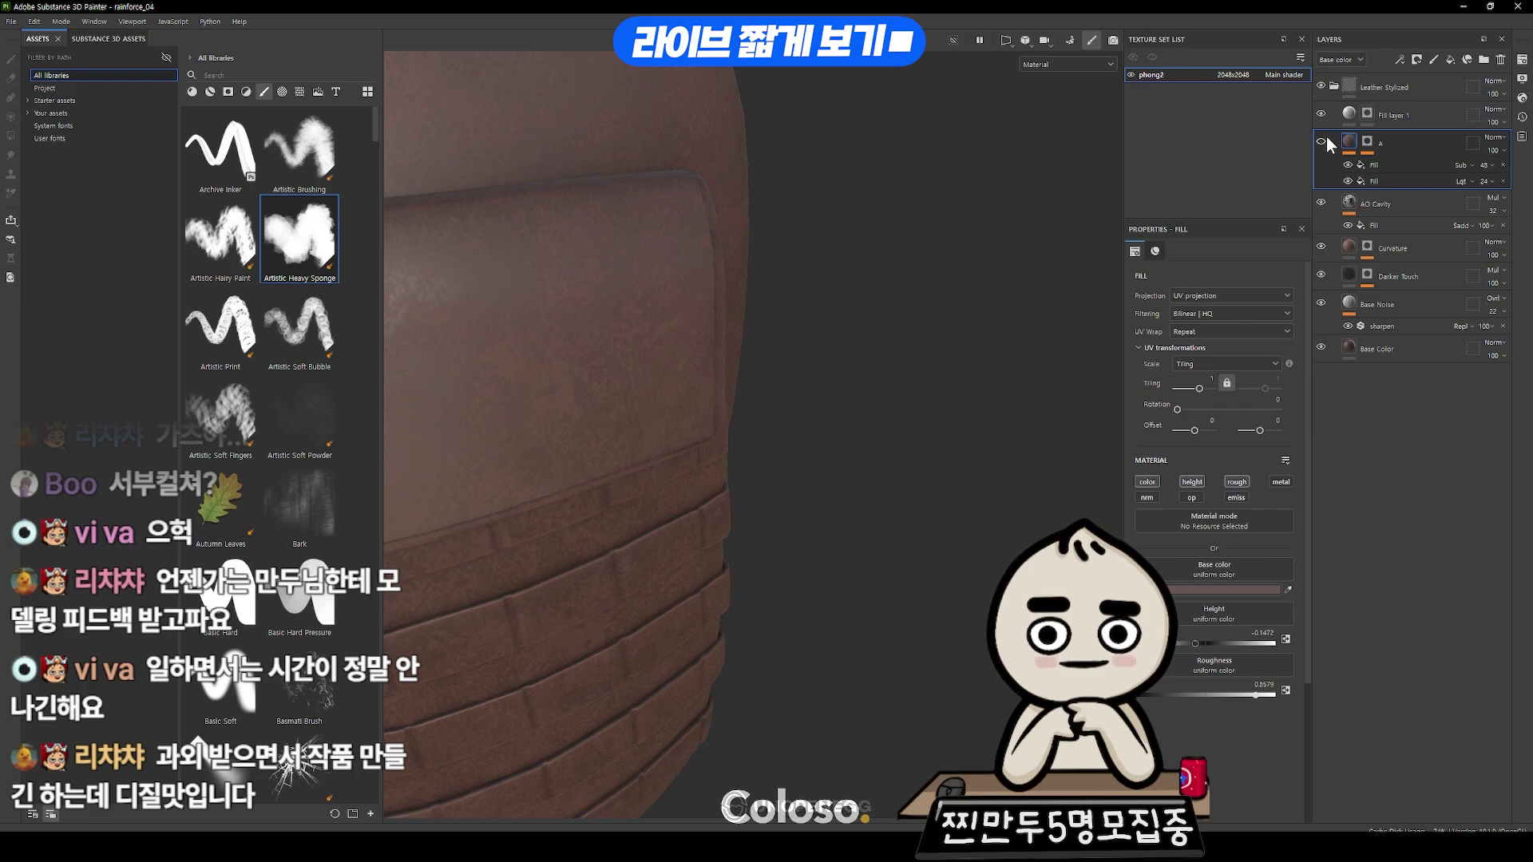
pyautogui.scroll(3, 703, 336)
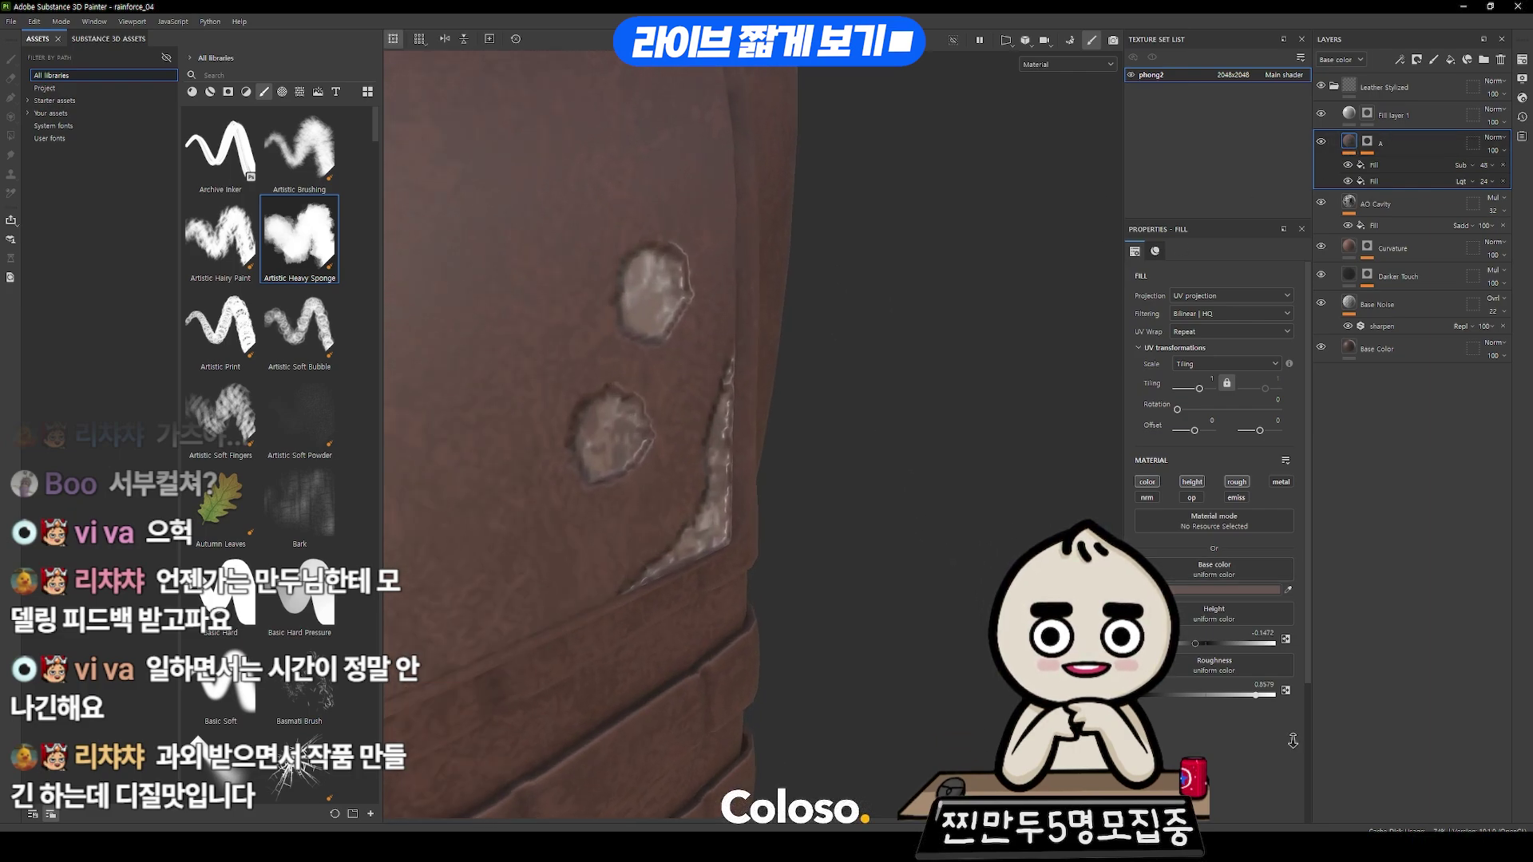
pyautogui.moveTo(1198, 641)
pyautogui.mouseDown()
pyautogui.moveTo(1210, 643)
pyautogui.moveTo(1198, 644)
pyautogui.mouseUp()
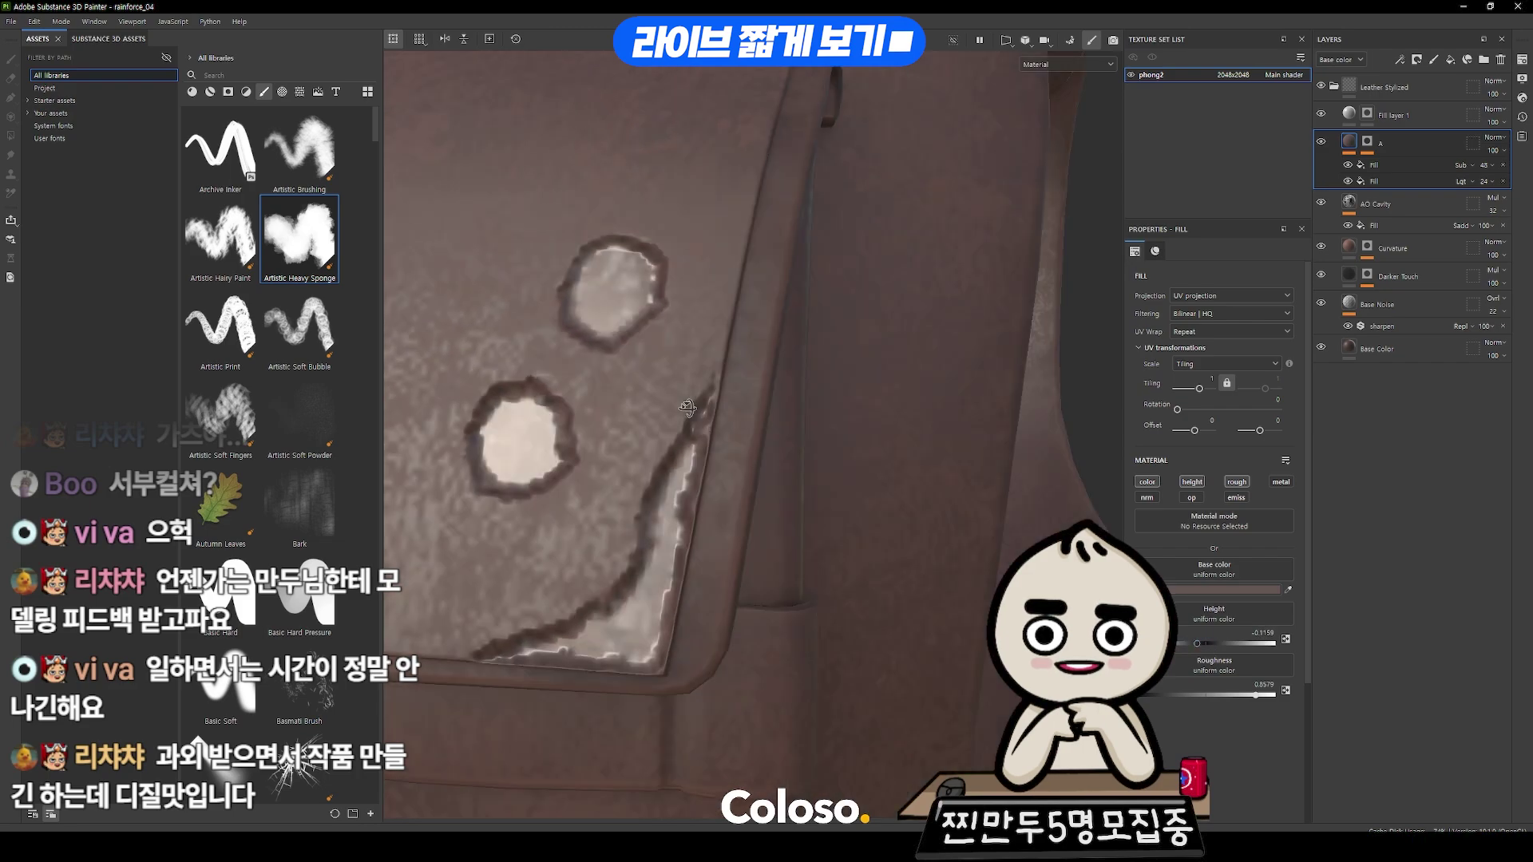
pyautogui.scroll(-5, 731, 284)
pyautogui.scroll(5, 730, 284)
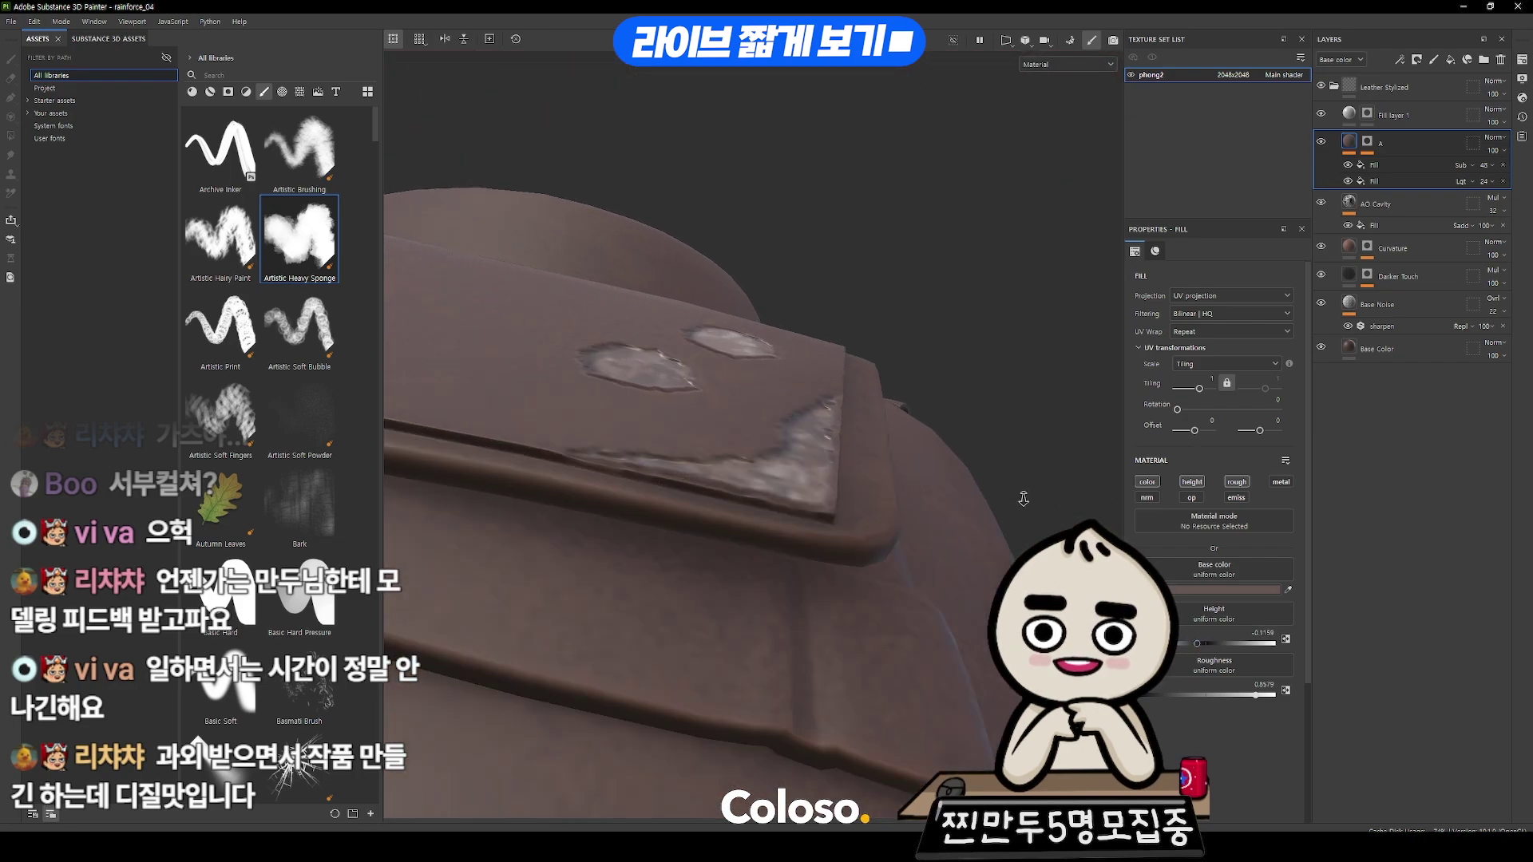
pyautogui.keyDown('alt'); pyautogui.moveTo(730, 283); pyautogui.dragTo(758, 615); pyautogui.keyUp('alt')
pyautogui.moveTo(758, 615); pyautogui.dragTo(751, 487, button='middle')
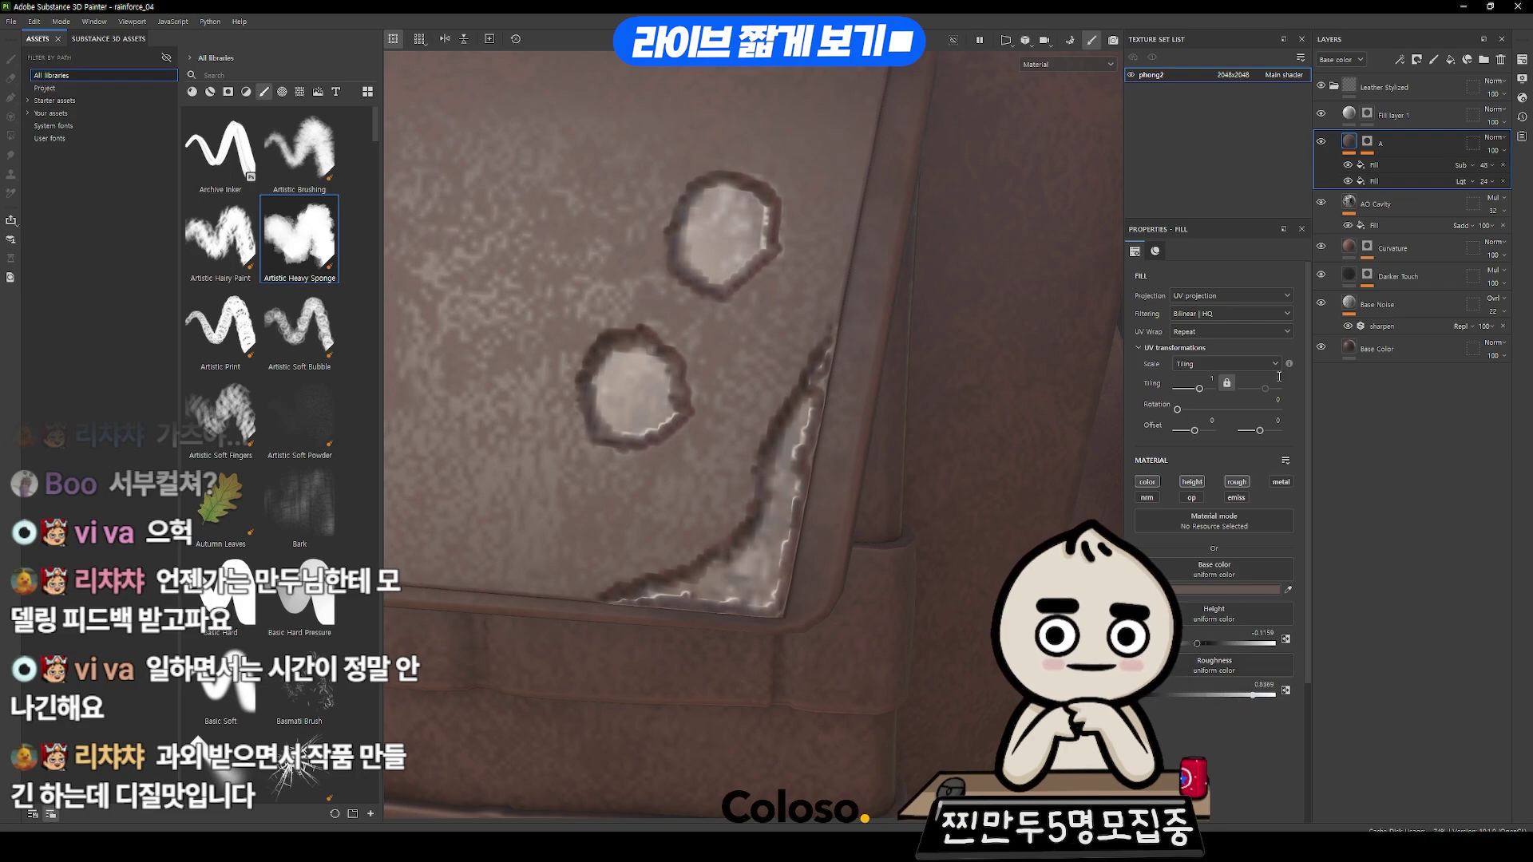
# - Inspect the two grunge fill effects inside group A
pyautogui.click(1362, 166)
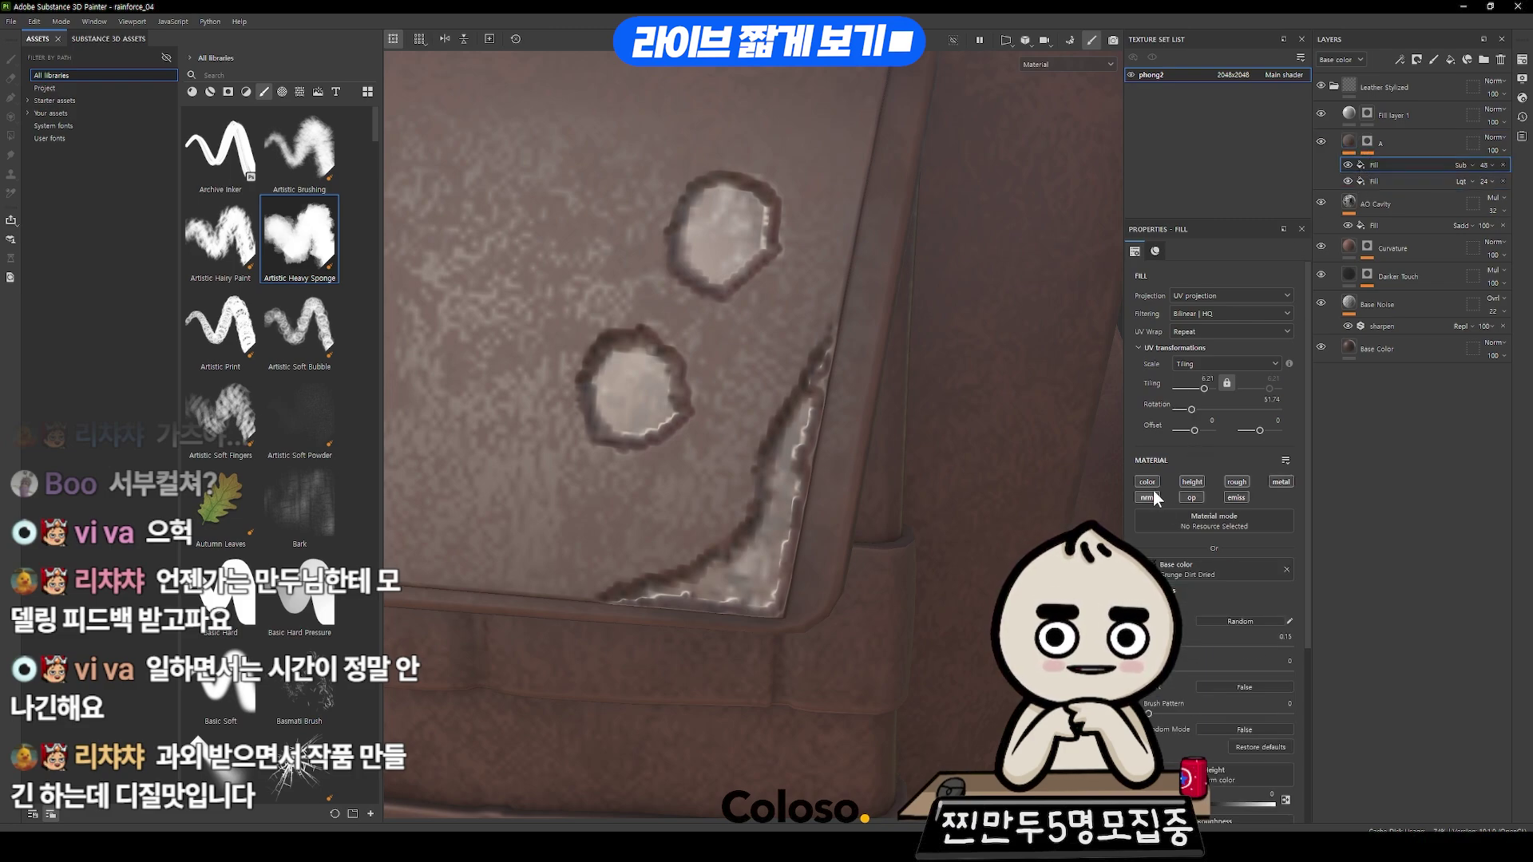
pyautogui.click(1358, 183)
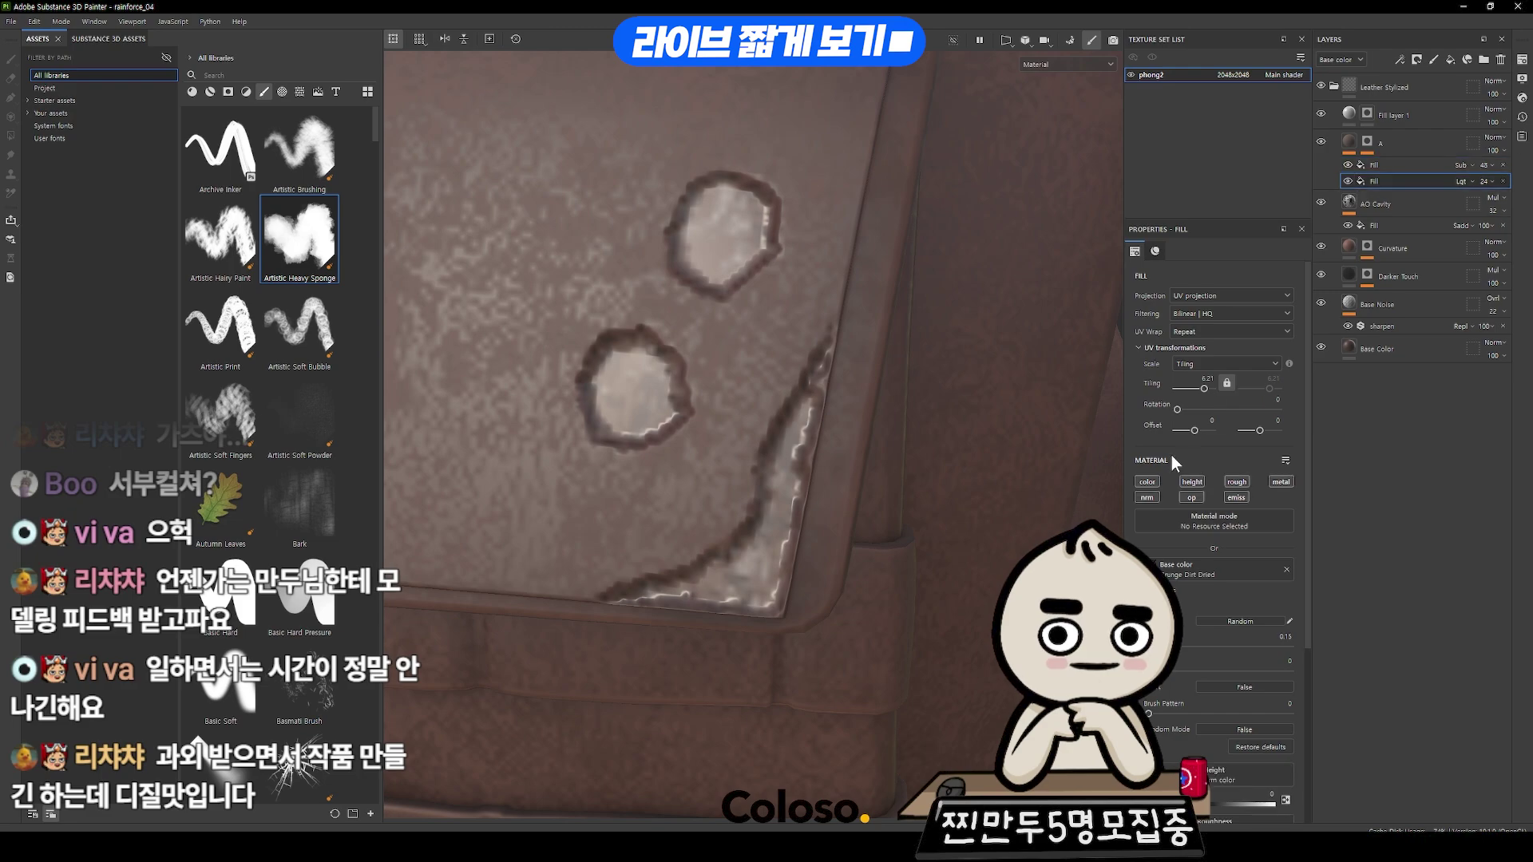
pyautogui.scroll(-2, 830, 384)
pyautogui.scroll(-2, 831, 384)
pyautogui.scroll(-2, 746, 345)
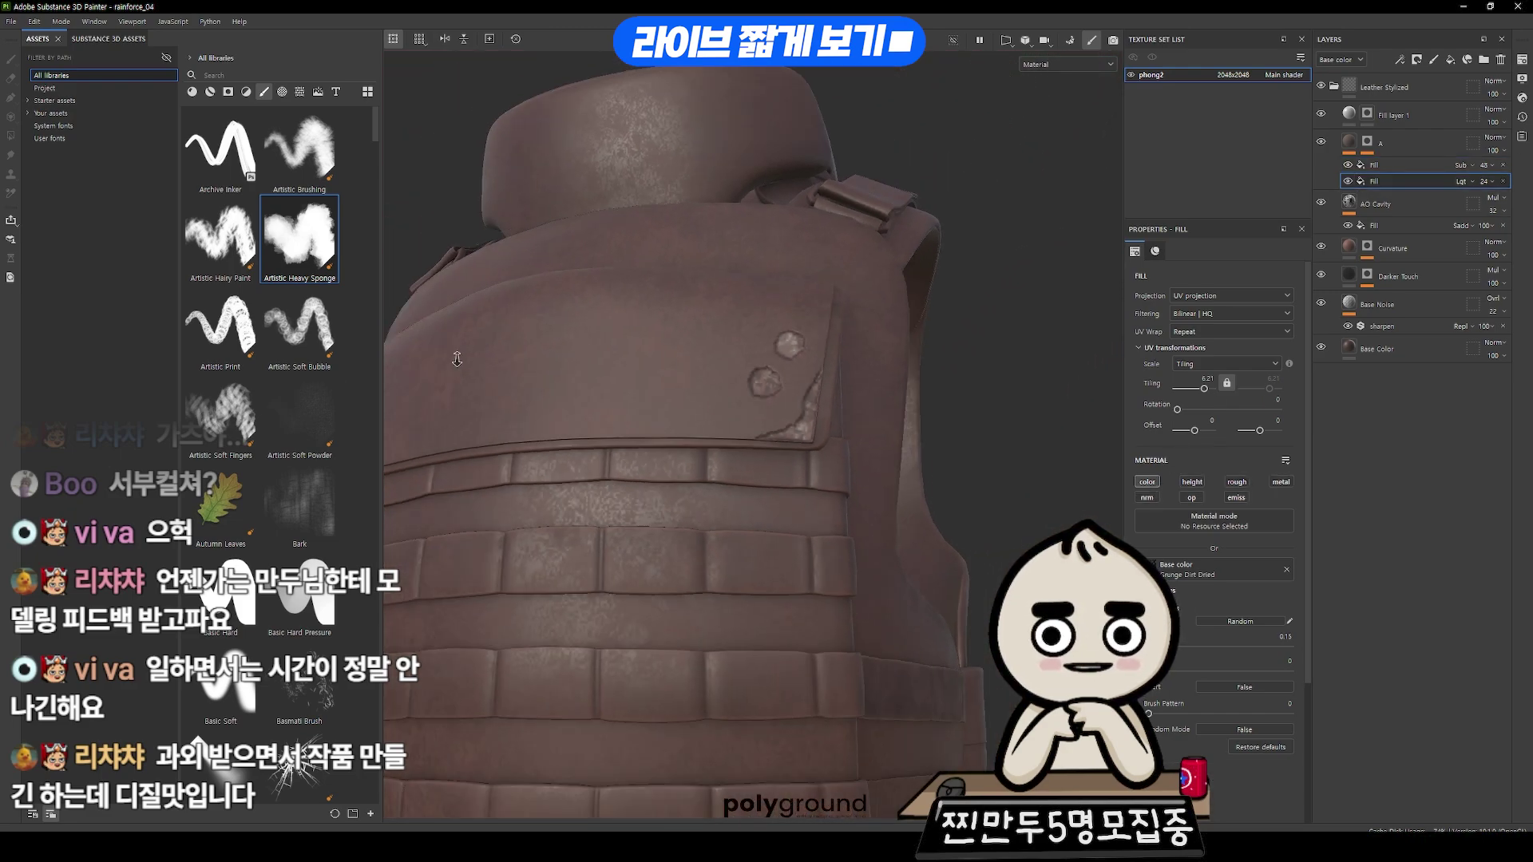
pyautogui.scroll(-2, 745, 345)
pyautogui.scroll(4, 746, 344)
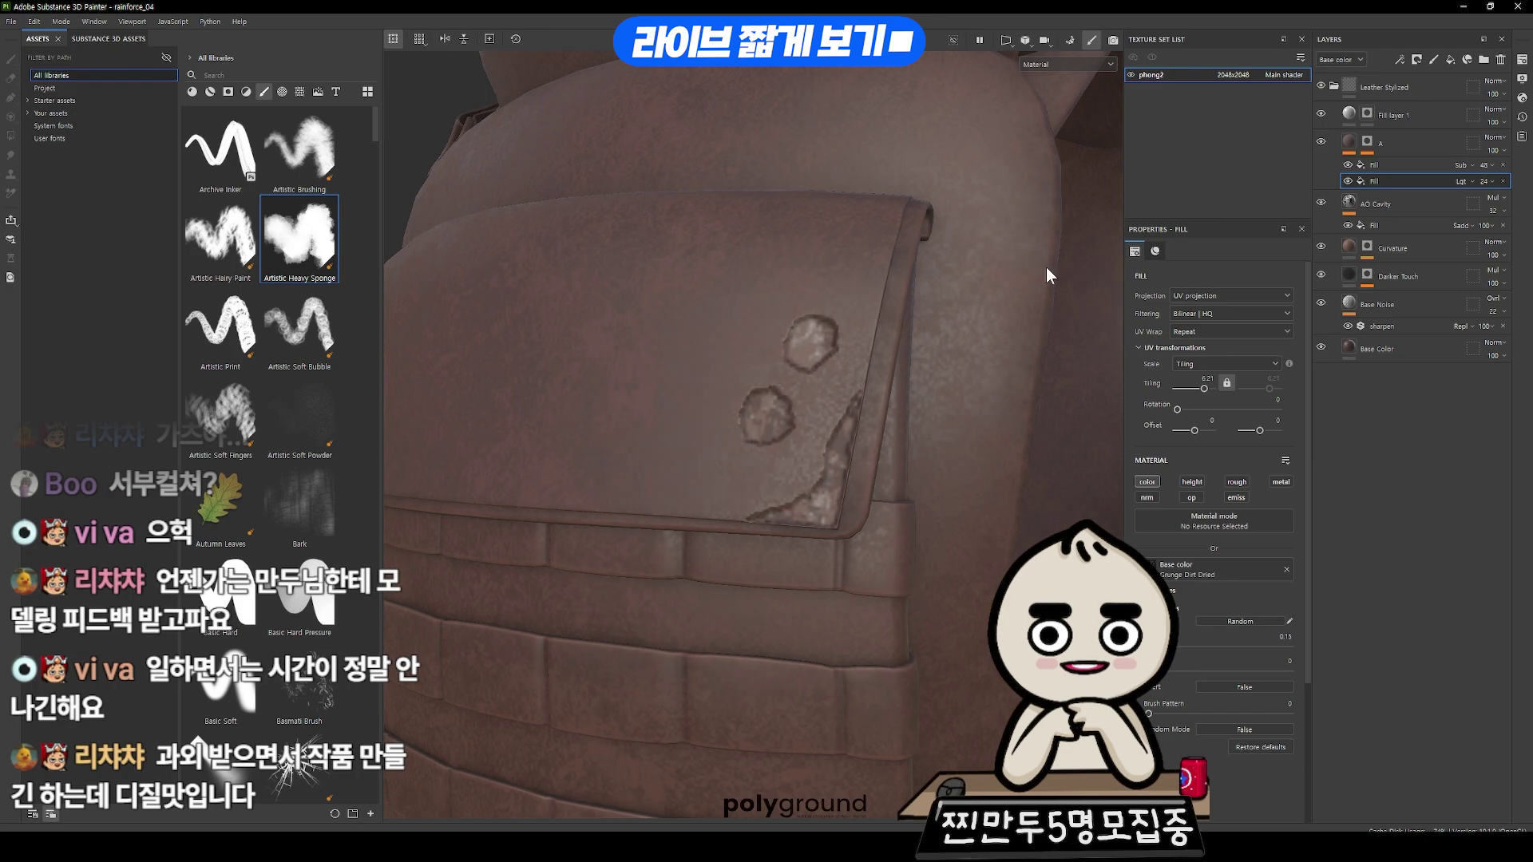
# - Fine-tune group A's fill height to about -0.0644 for shallower scuffs
pyautogui.keyDown('ctrl'); pyautogui.keyDown('alt'); pyautogui.click(958, 423); pyautogui.keyUp('alt'); pyautogui.keyUp('ctrl')
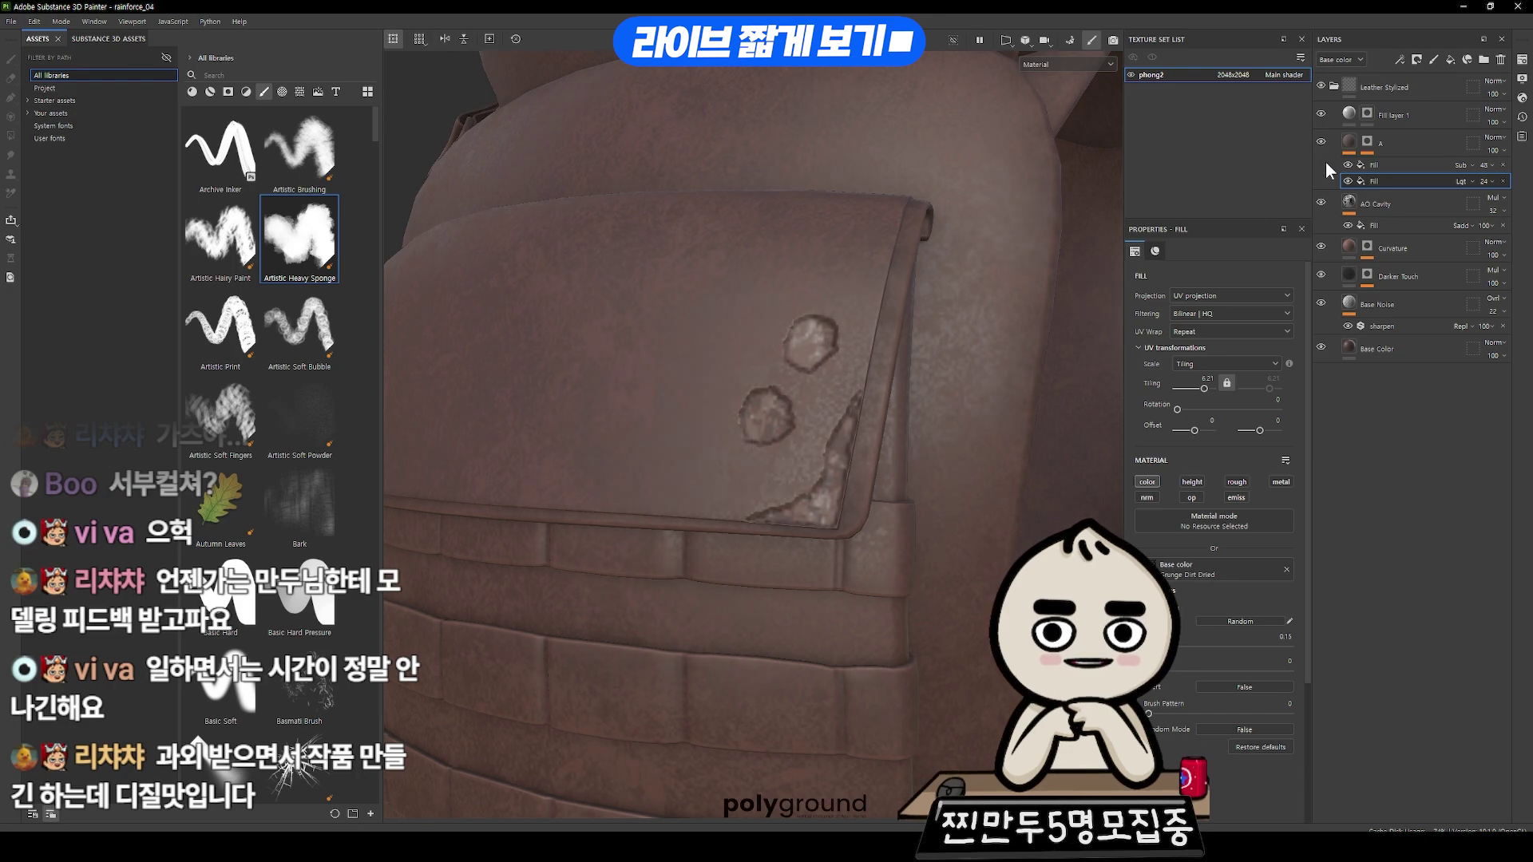
pyautogui.scroll(1, 957, 423)
pyautogui.click(1200, 643)
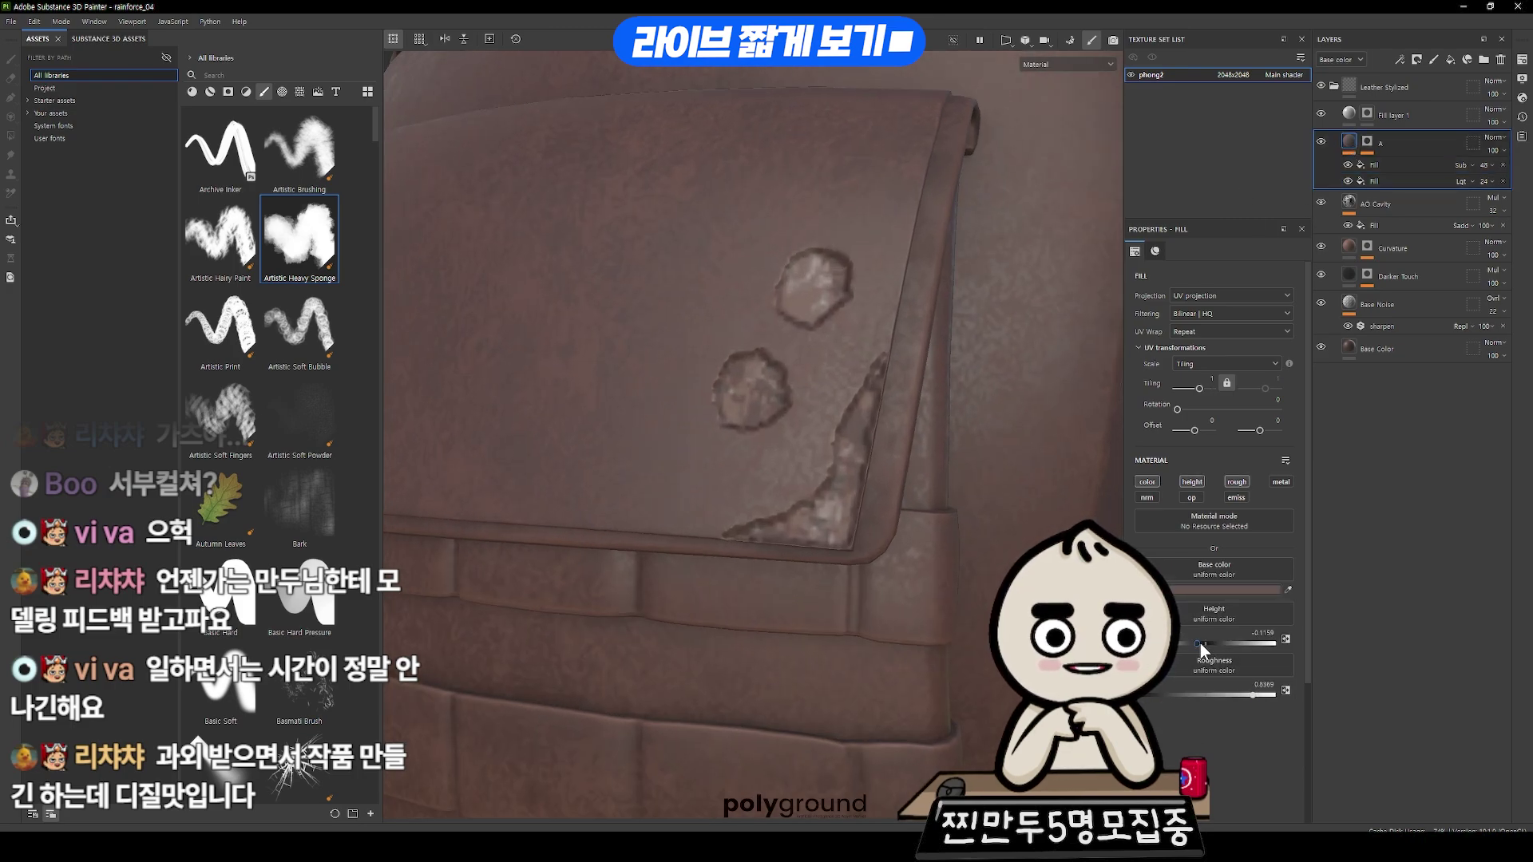
pyautogui.moveTo(1197, 644); pyautogui.dragTo(1198, 645)
pyautogui.keyDown('alt'); pyautogui.moveTo(1038, 479); pyautogui.dragTo(998, 319); pyautogui.keyUp('alt')
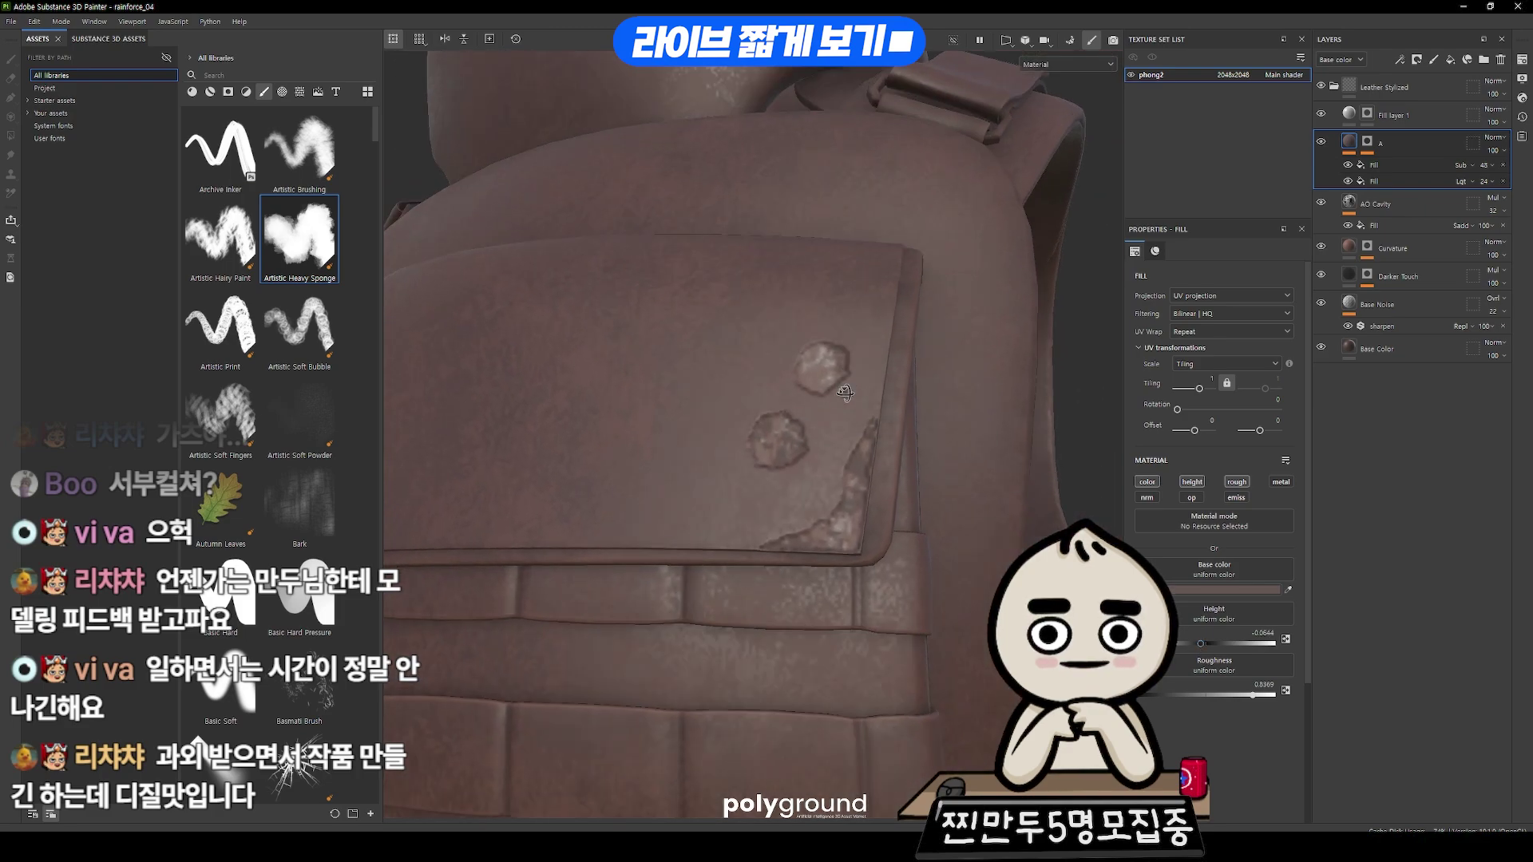
# - Rename Fill layer 1 to B
pyautogui.click(1345, 121)
pyautogui.doubleClick(1395, 114)
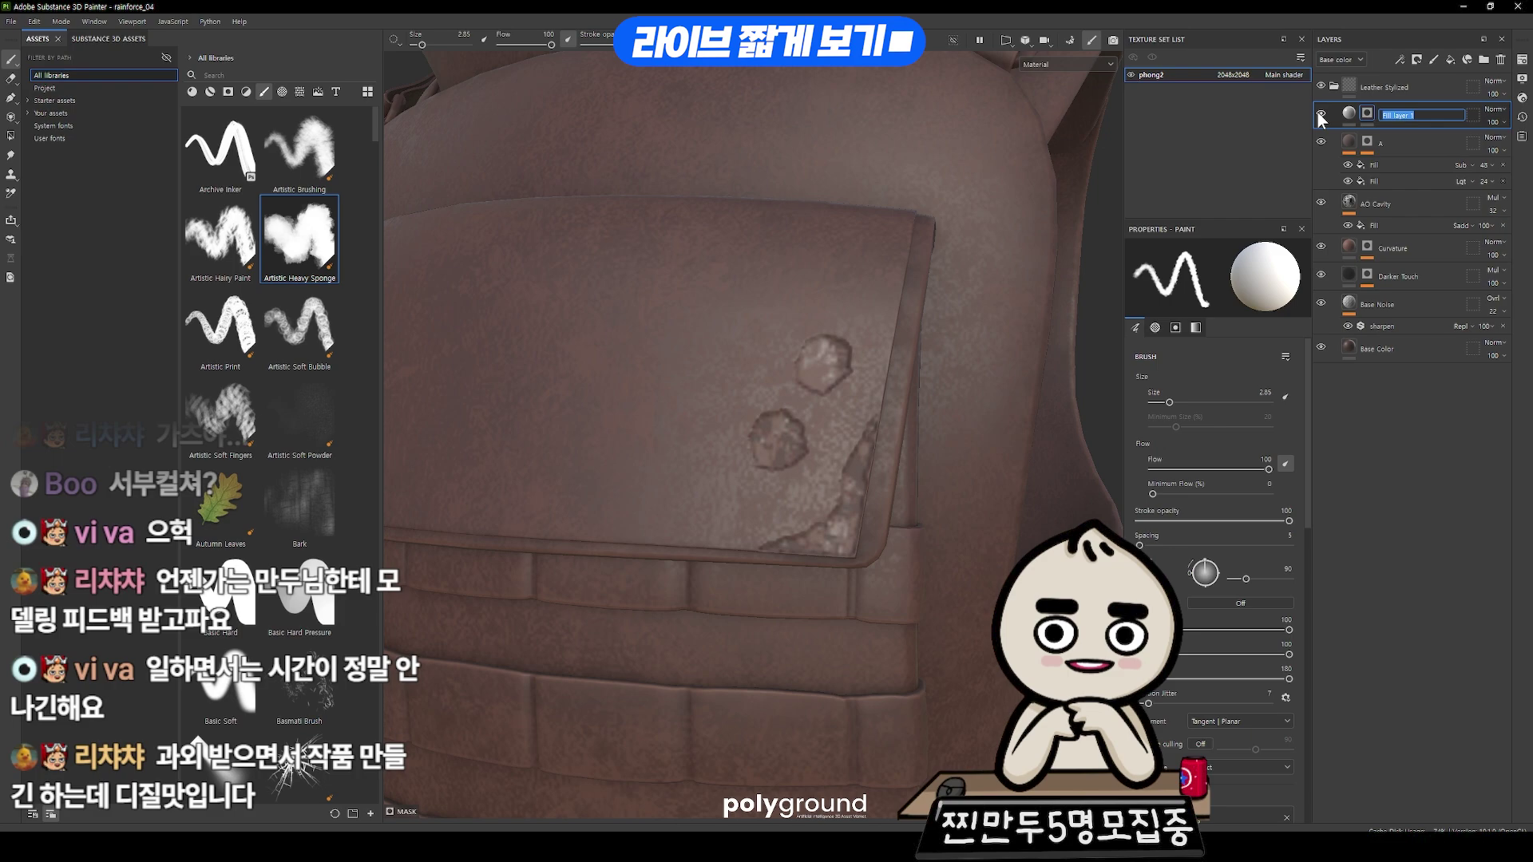
pyautogui.write('B')
pyautogui.press('Return')
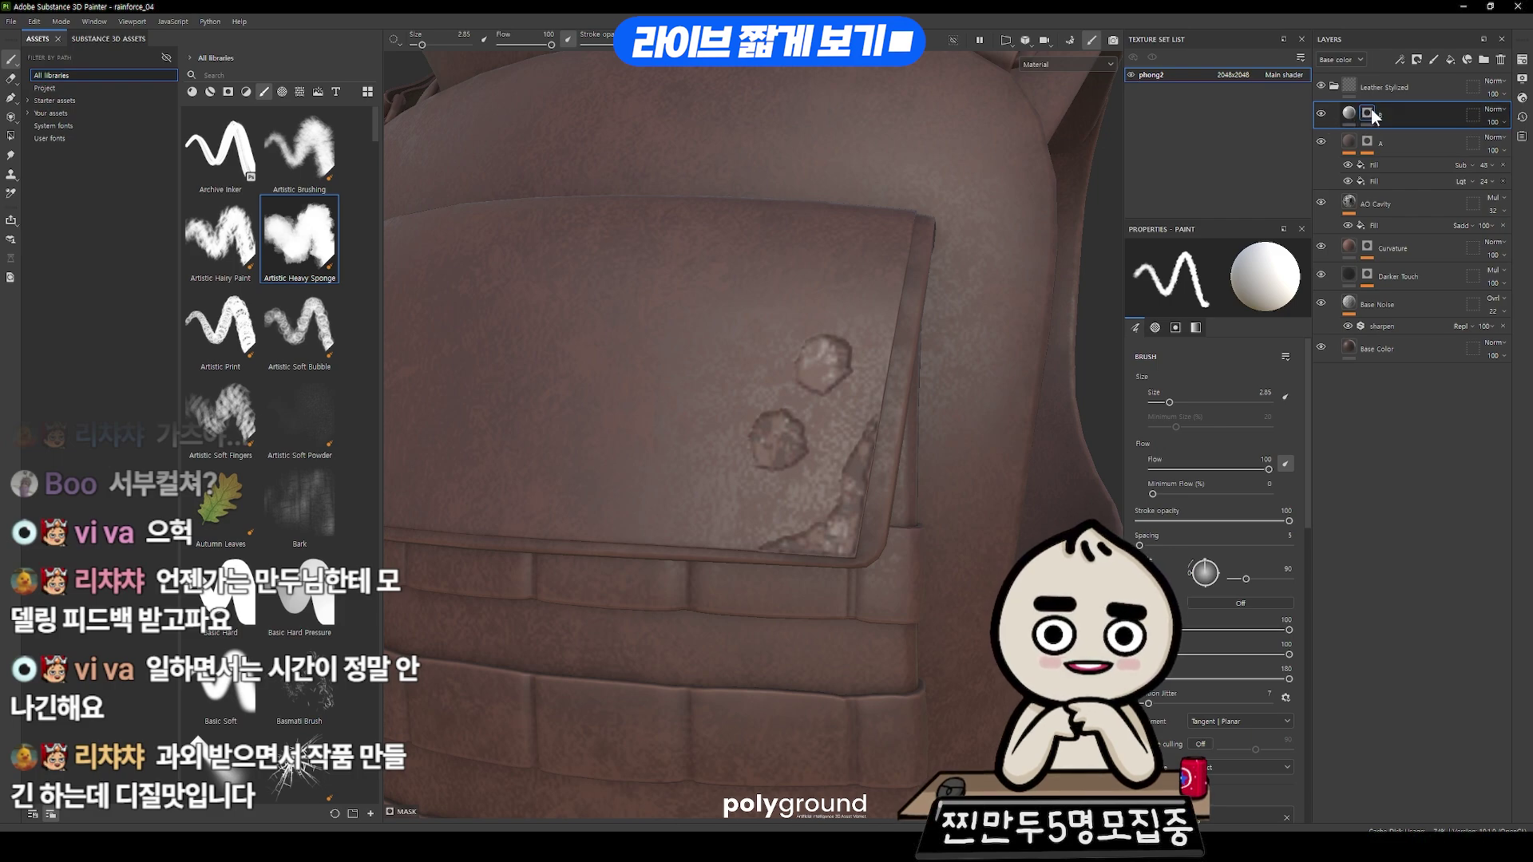
# - Fill layer B's mask from the A mask anchor point, copying the worn patch shapes
pyautogui.keyDown('alt'); pyautogui.click(1371, 109); pyautogui.keyUp('alt')
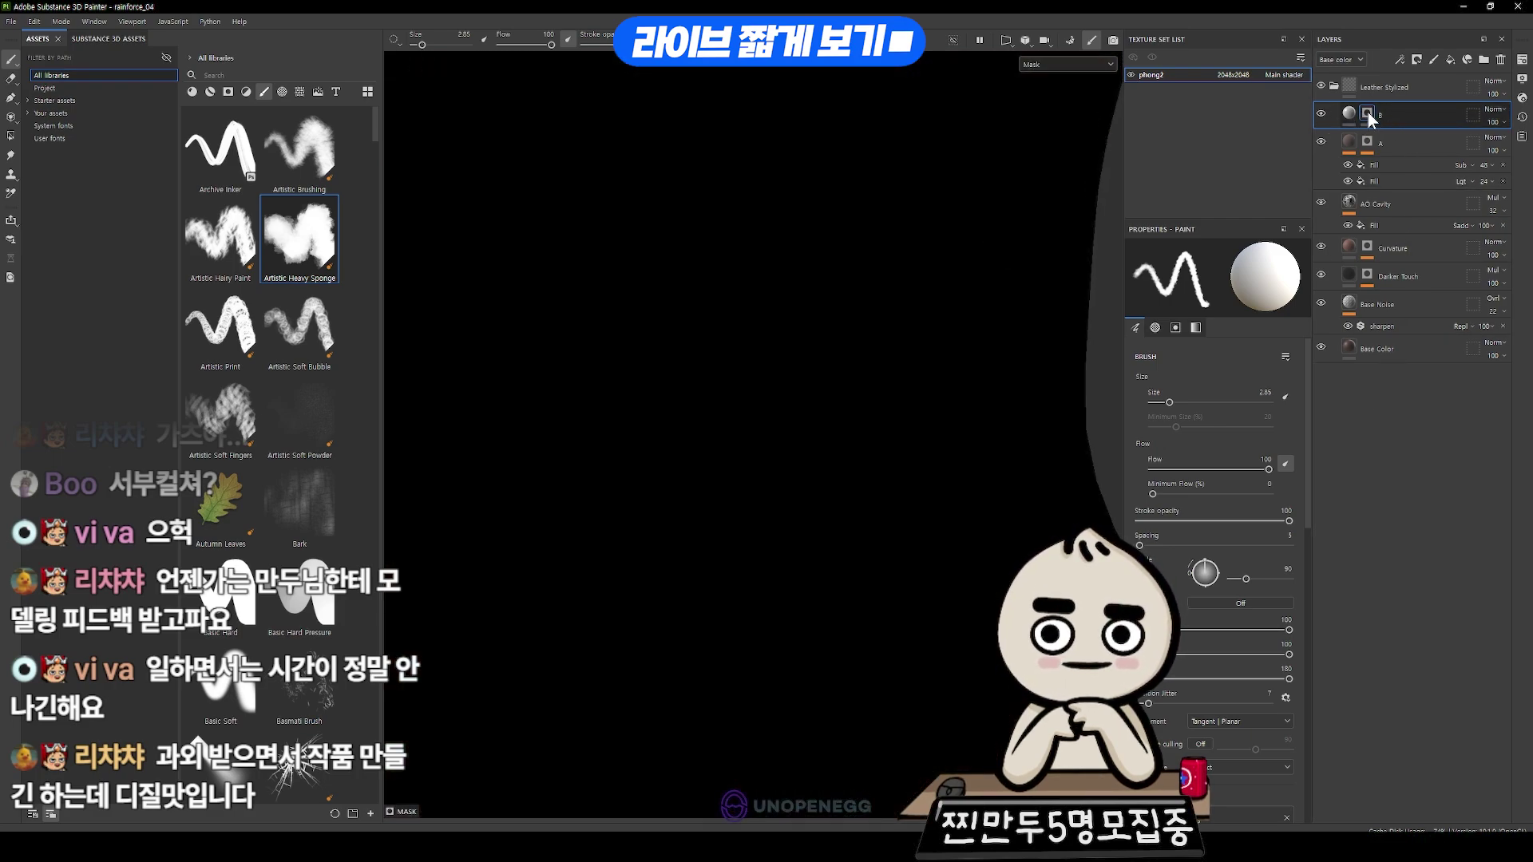
pyautogui.rightClick(1367, 111)
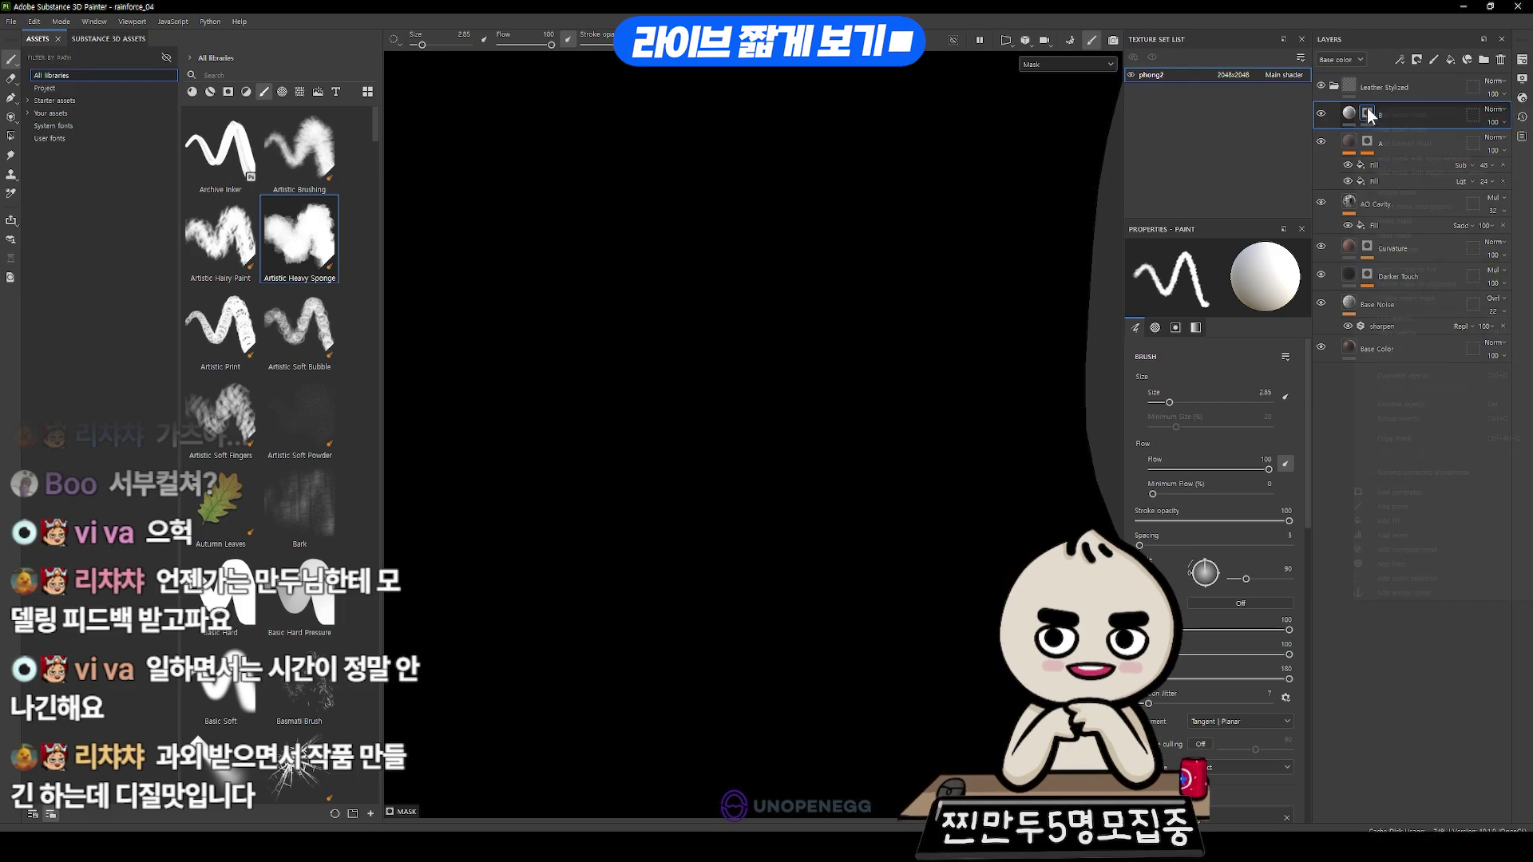
pyautogui.click(1427, 524)
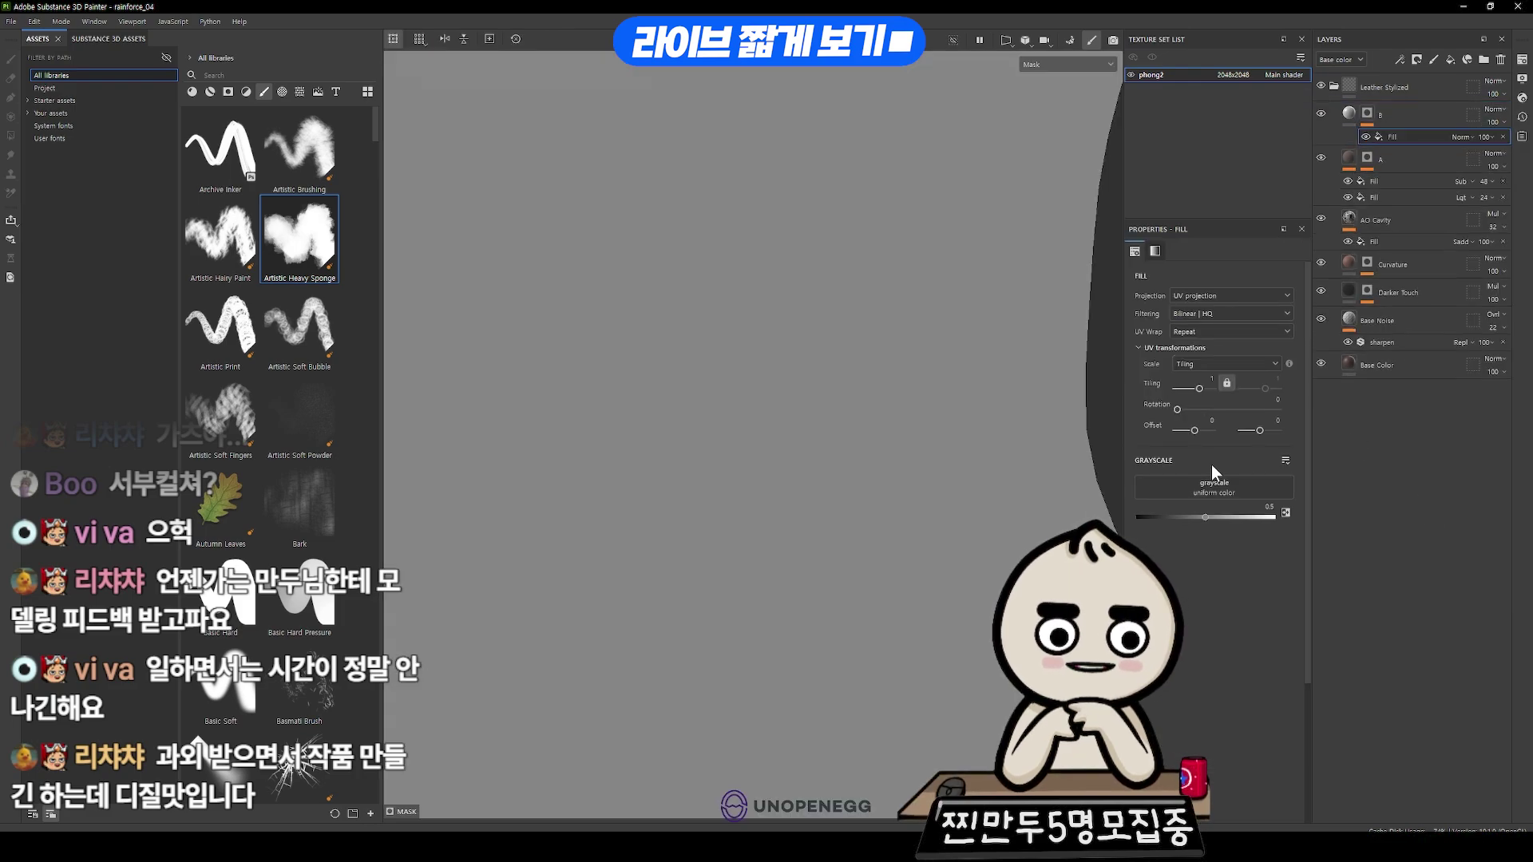
pyautogui.click(1210, 488)
pyautogui.click(1293, 503)
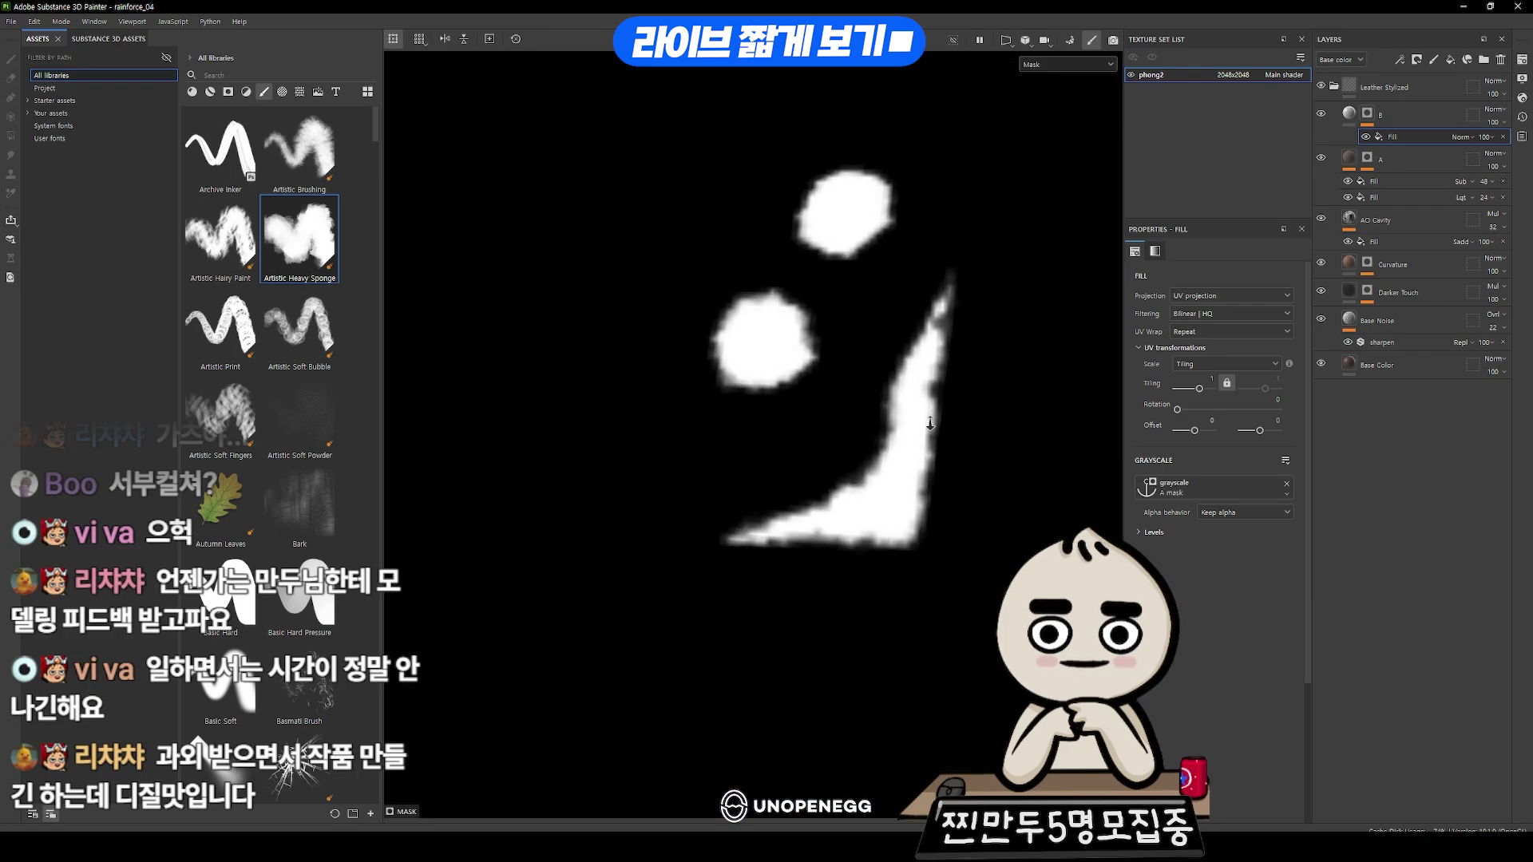
pyautogui.keyDown('alt'); pyautogui.moveTo(929, 423); pyautogui.dragTo(1064, 285); pyautogui.keyUp('alt')
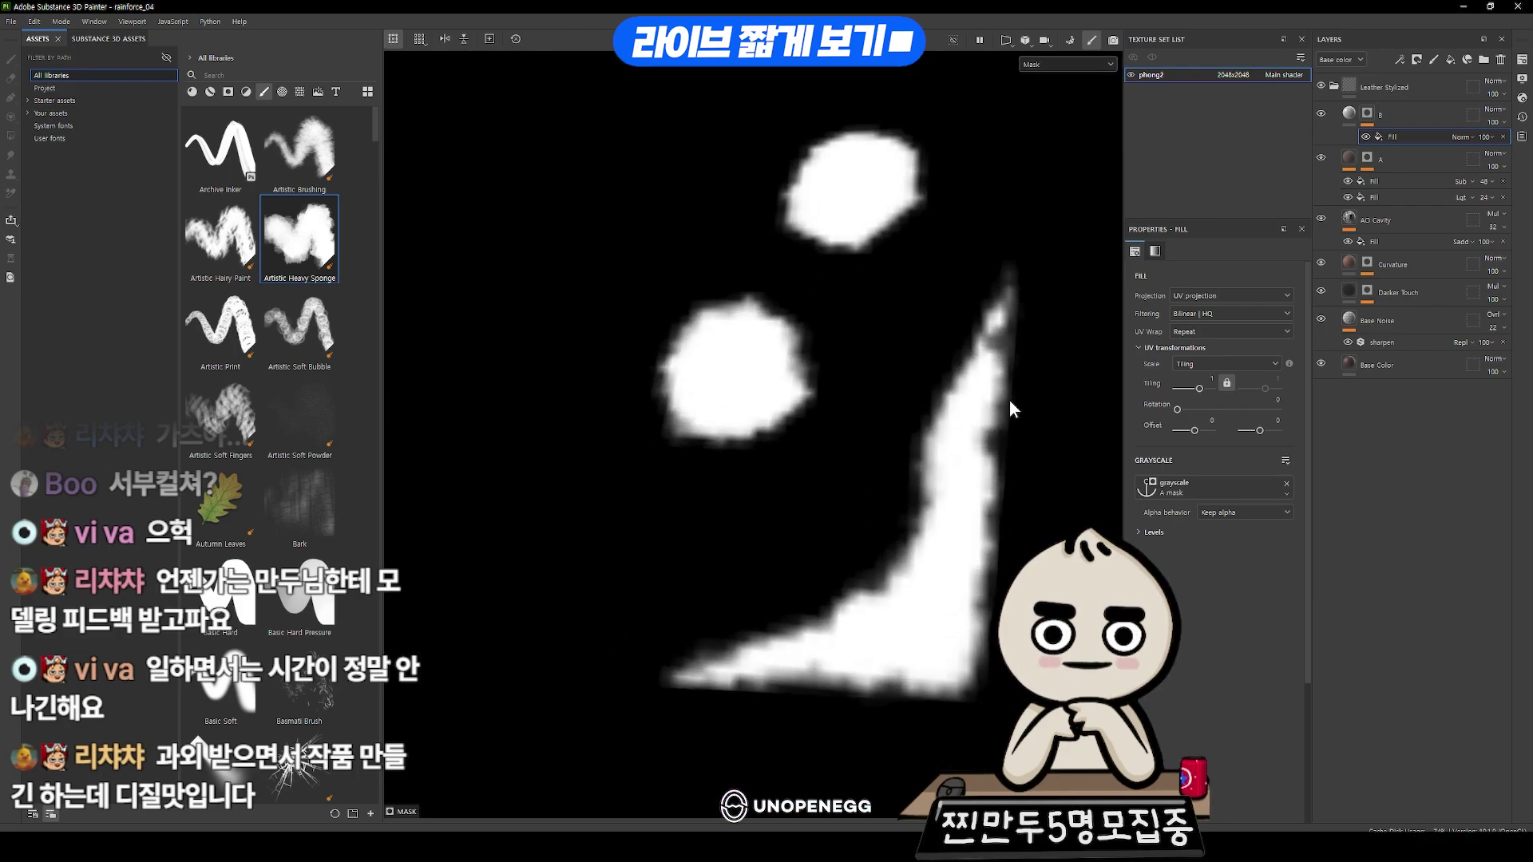
pyautogui.keyDown('alt'); pyautogui.moveTo(1010, 409); pyautogui.dragTo(723, 190); pyautogui.keyUp('alt')
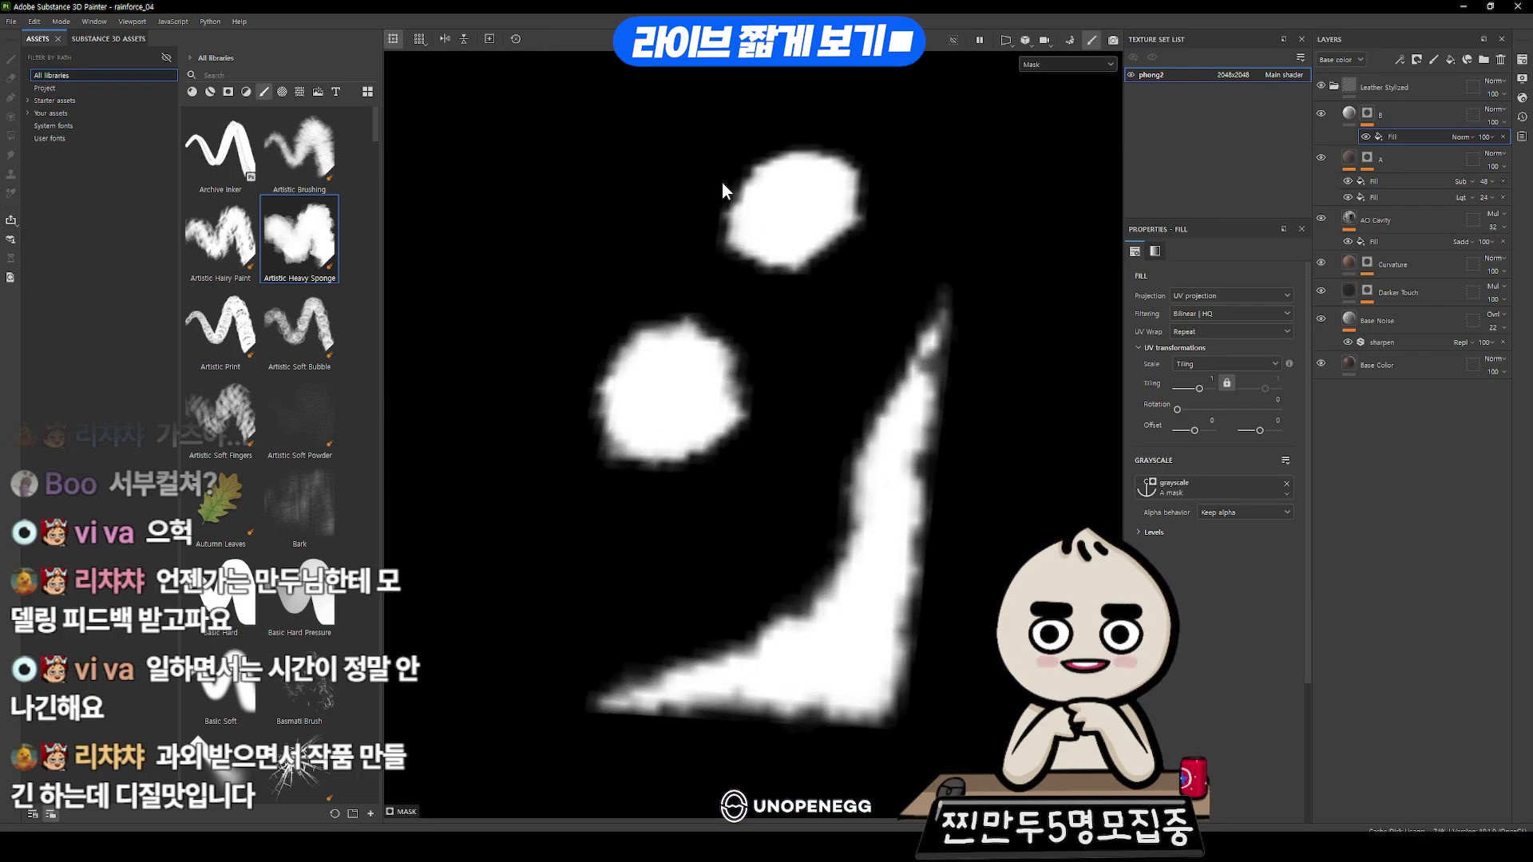
pyautogui.rightClick(1369, 112)
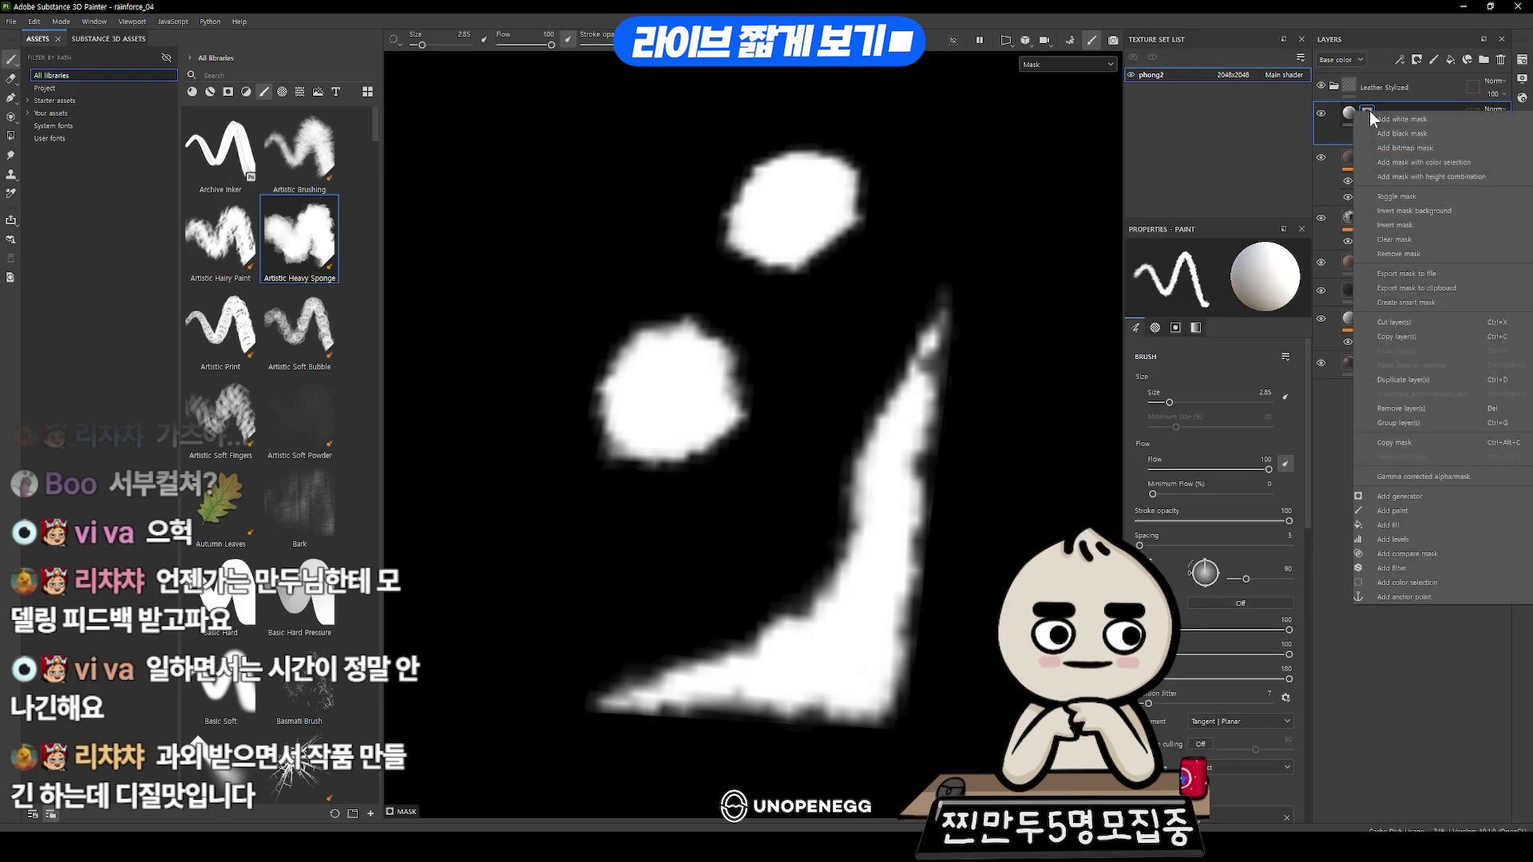
# - Add a Mask Outline filter to layer B's mask with threshold 1 and width about 0.03
pyautogui.click(1395, 567)
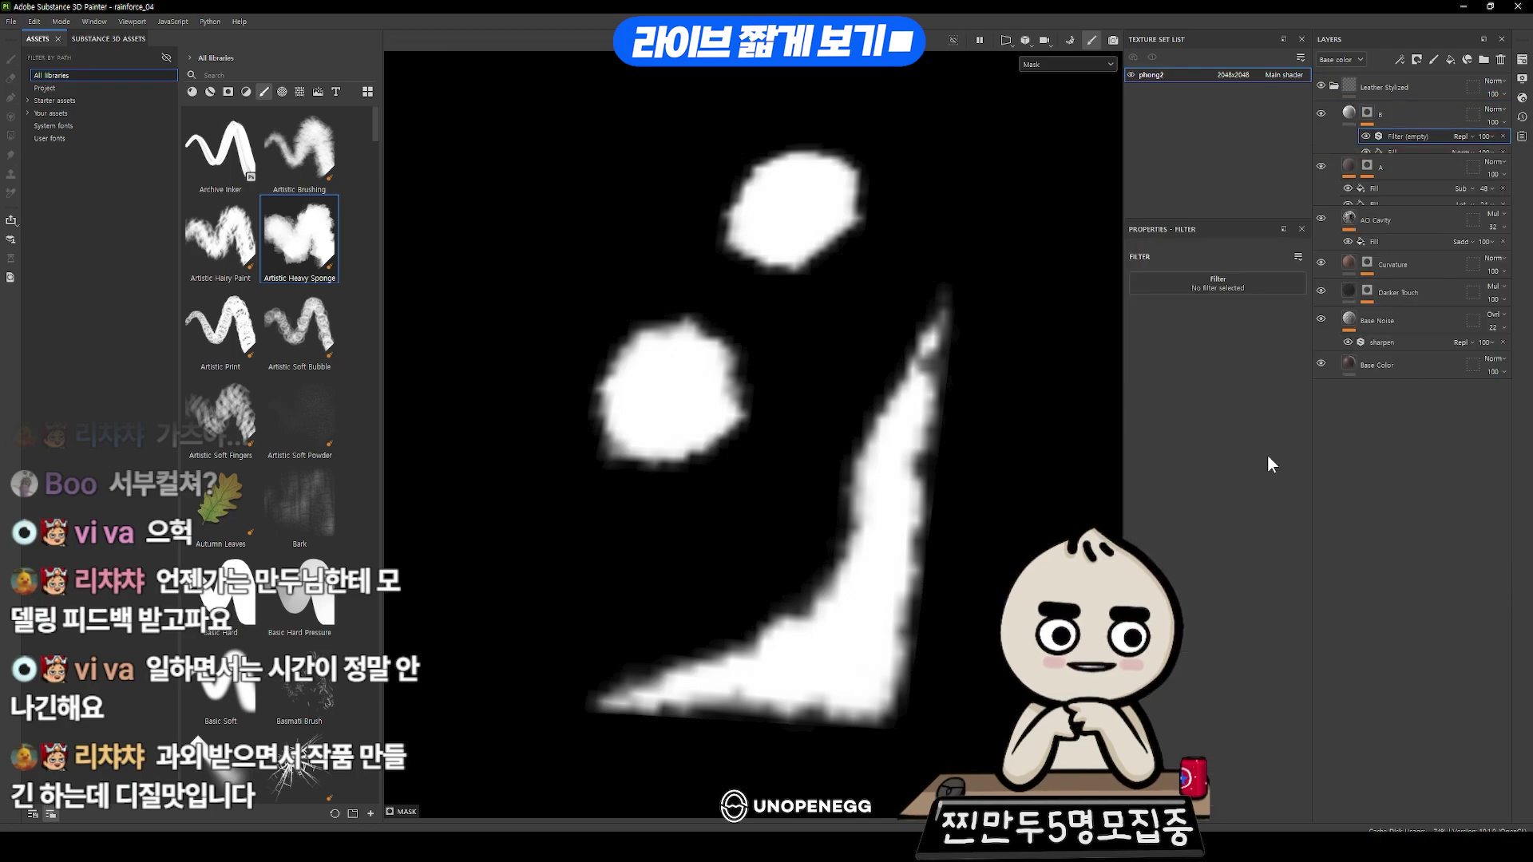
pyautogui.click(1224, 279)
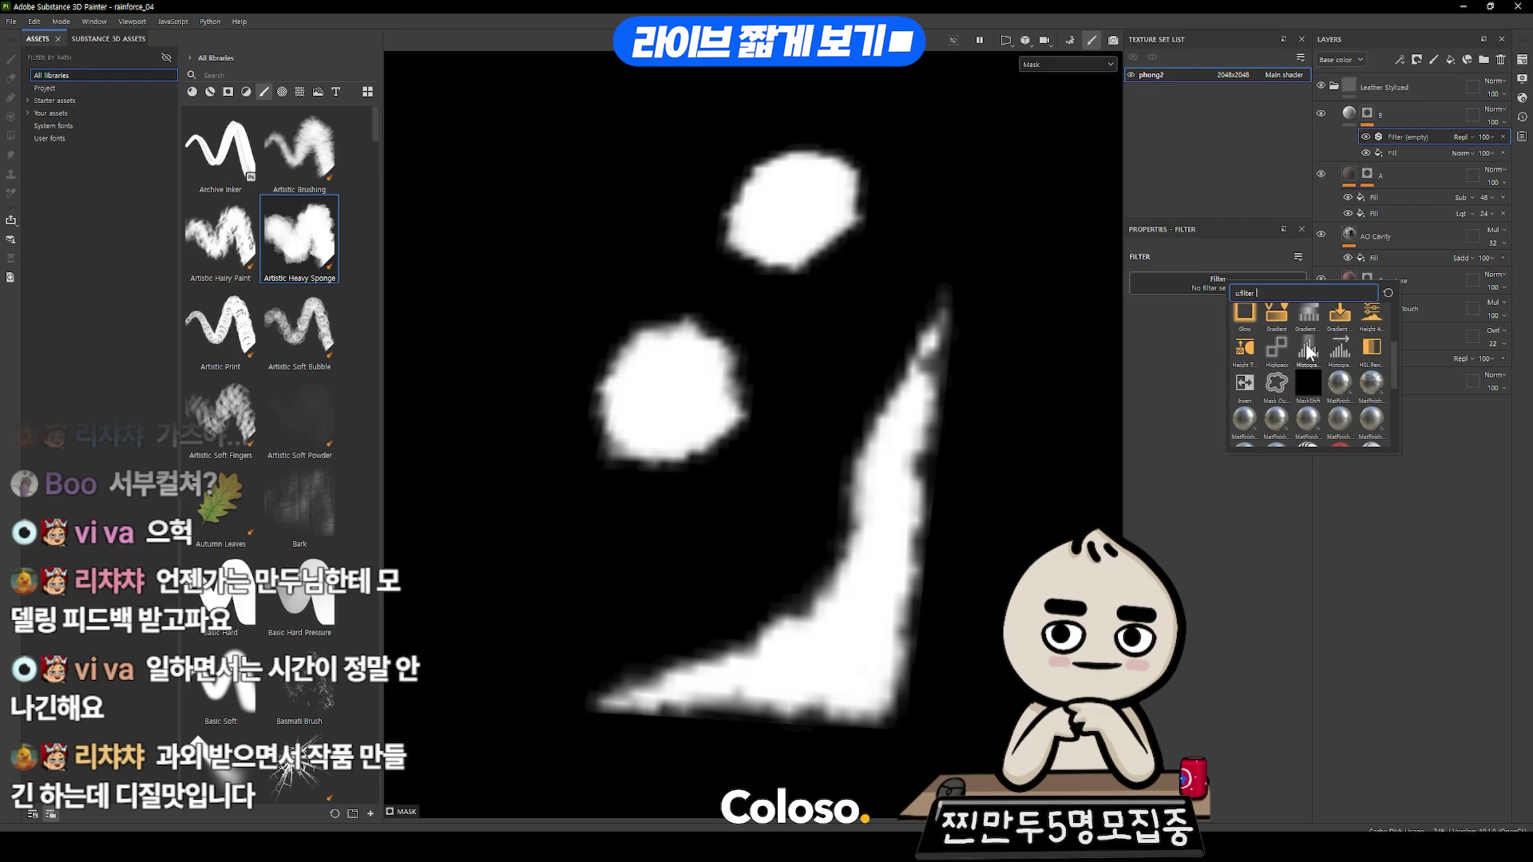
pyautogui.click(1277, 386)
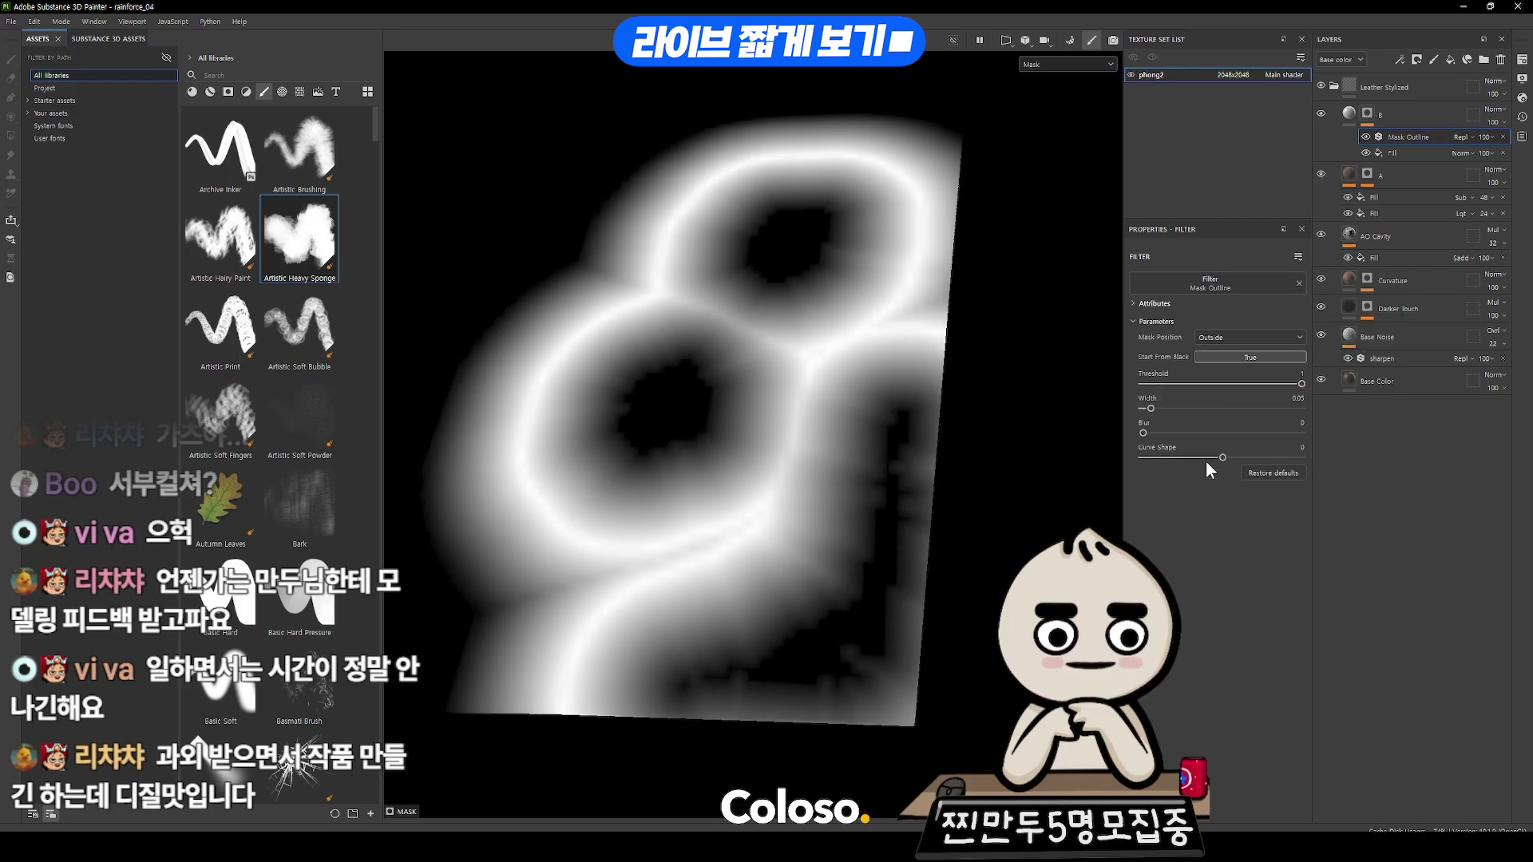
pyautogui.moveTo(1207, 458); pyautogui.dragTo(1127, 453)
pyautogui.click(1209, 384)
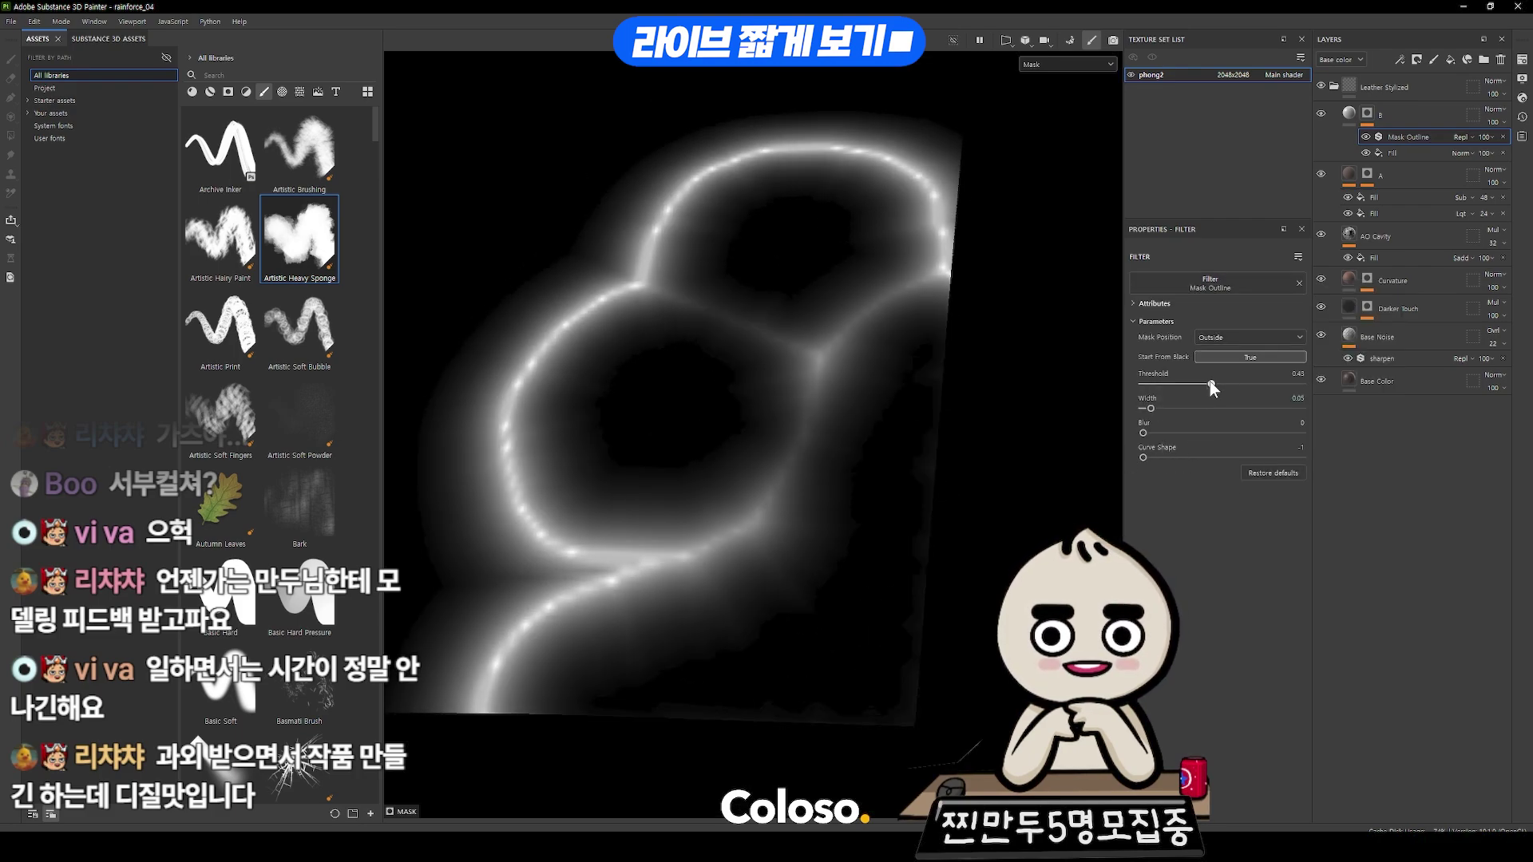
pyautogui.moveTo(1209, 380)
pyautogui.mouseDown()
pyautogui.moveTo(1144, 386)
pyautogui.moveTo(1301, 384)
pyautogui.mouseUp()
pyautogui.moveTo(1151, 408); pyautogui.dragTo(1142, 402)
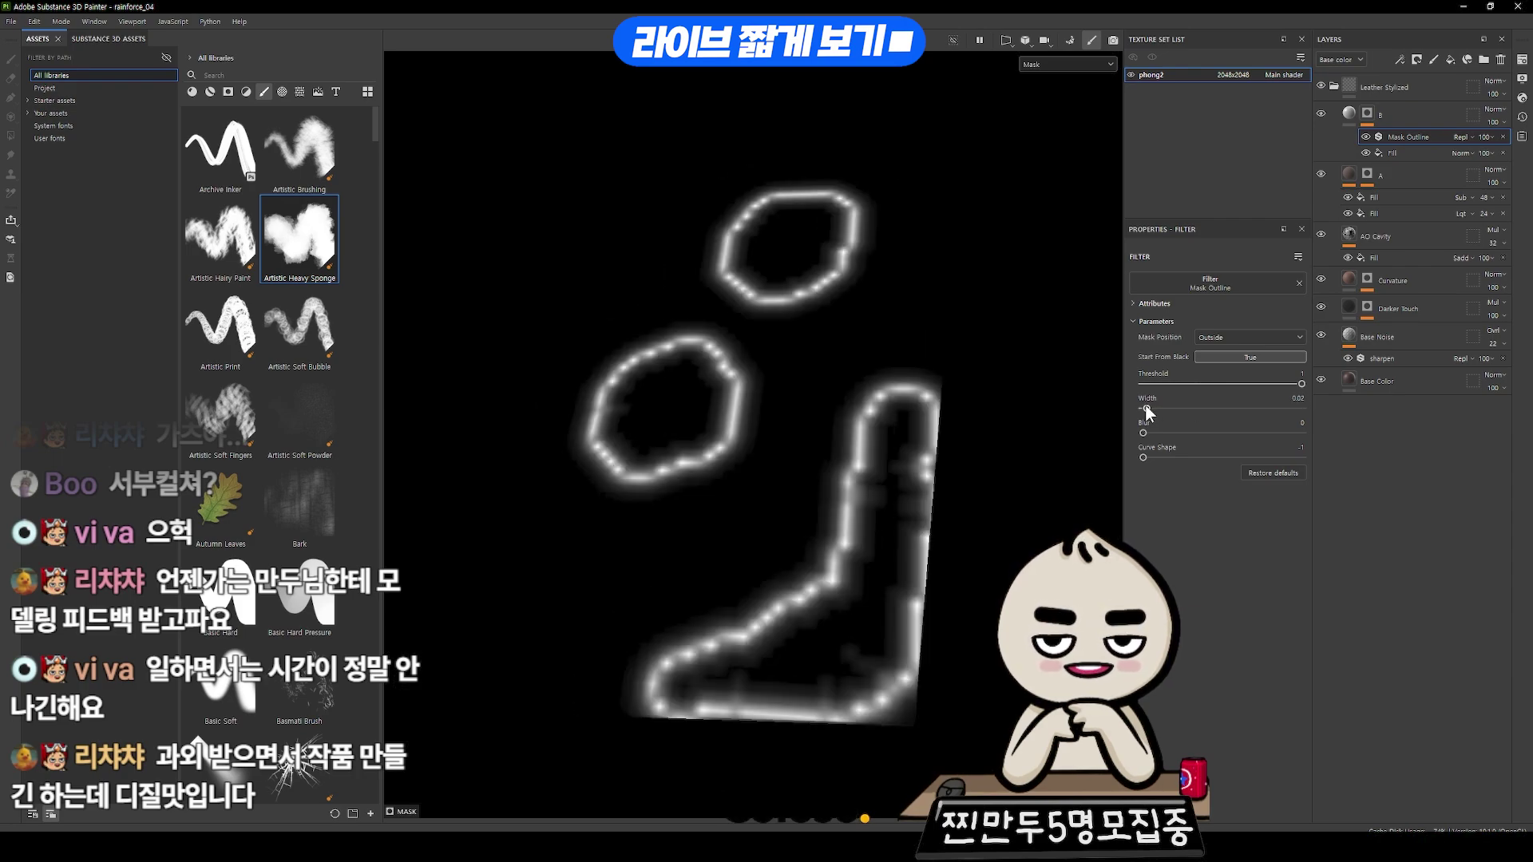
pyautogui.press('m')
pyautogui.click(1321, 113)
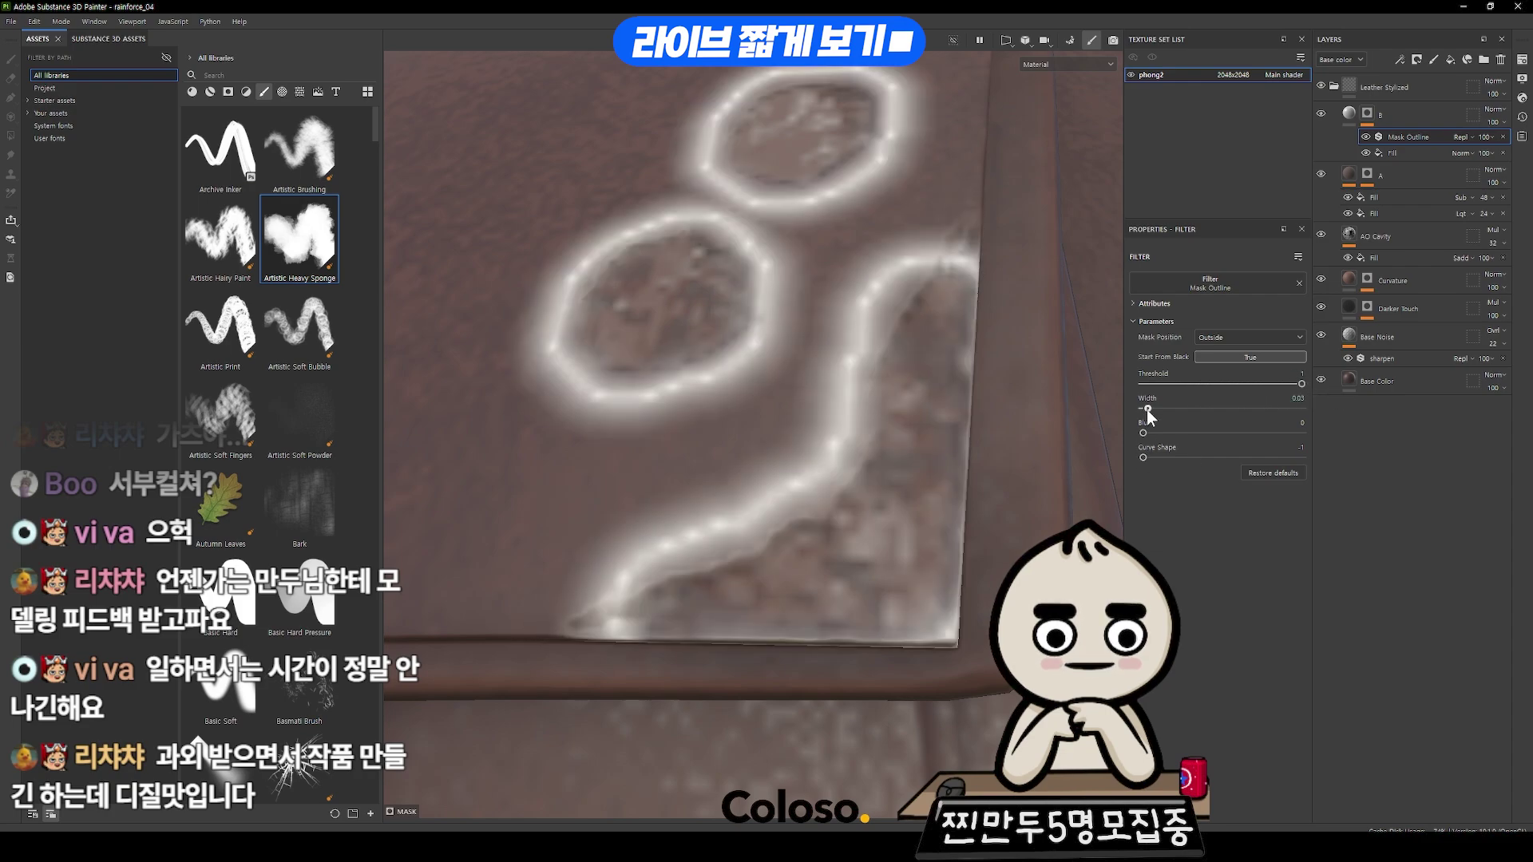
pyautogui.moveTo(1146, 410); pyautogui.dragTo(1143, 408)
# - Thicken the rims slightly, lower layer B's height and blend it as Overlay
pyautogui.moveTo(1301, 384); pyautogui.dragTo(1235, 384)
pyautogui.moveTo(958, 367)
pyautogui.keyDown('alt'); pyautogui.mouseDown()
pyautogui.moveTo(759, 343)
pyautogui.moveTo(918, 287)
pyautogui.mouseUp(); pyautogui.keyUp('alt')
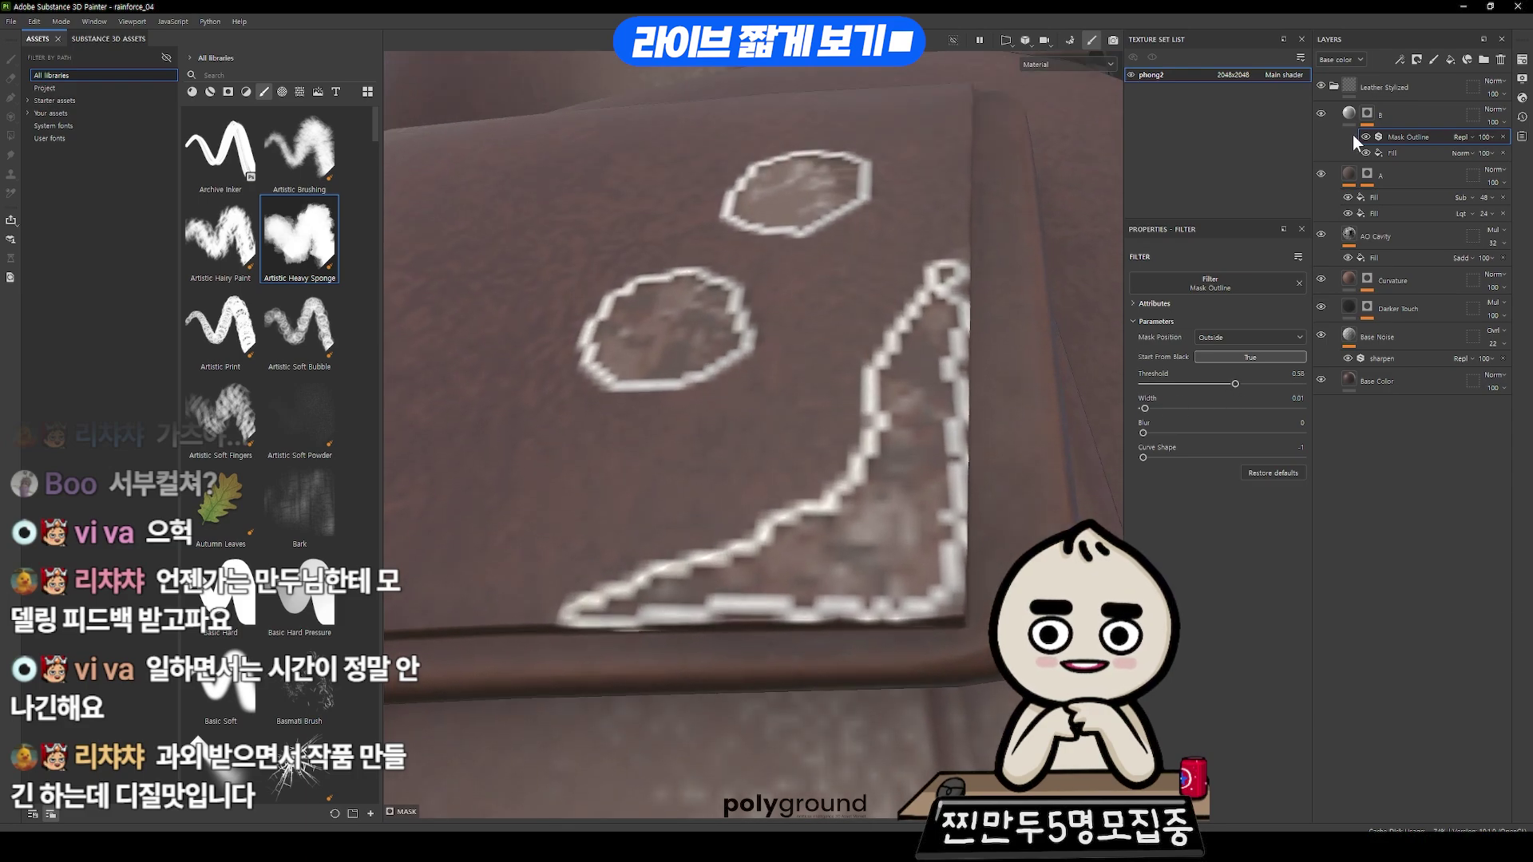
pyautogui.click(1353, 109)
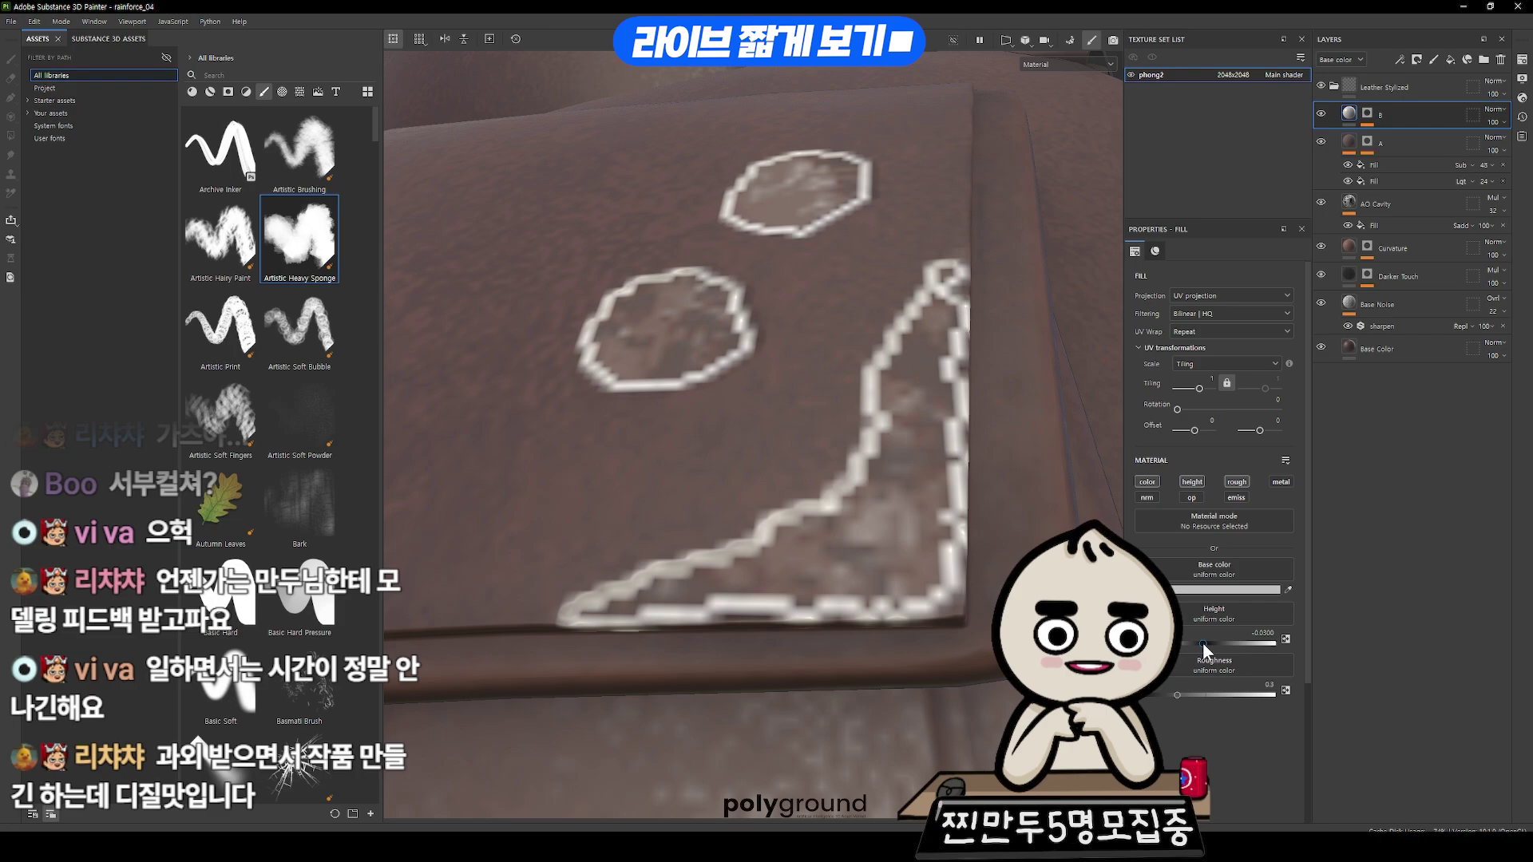
pyautogui.moveTo(1202, 643); pyautogui.dragTo(1207, 643)
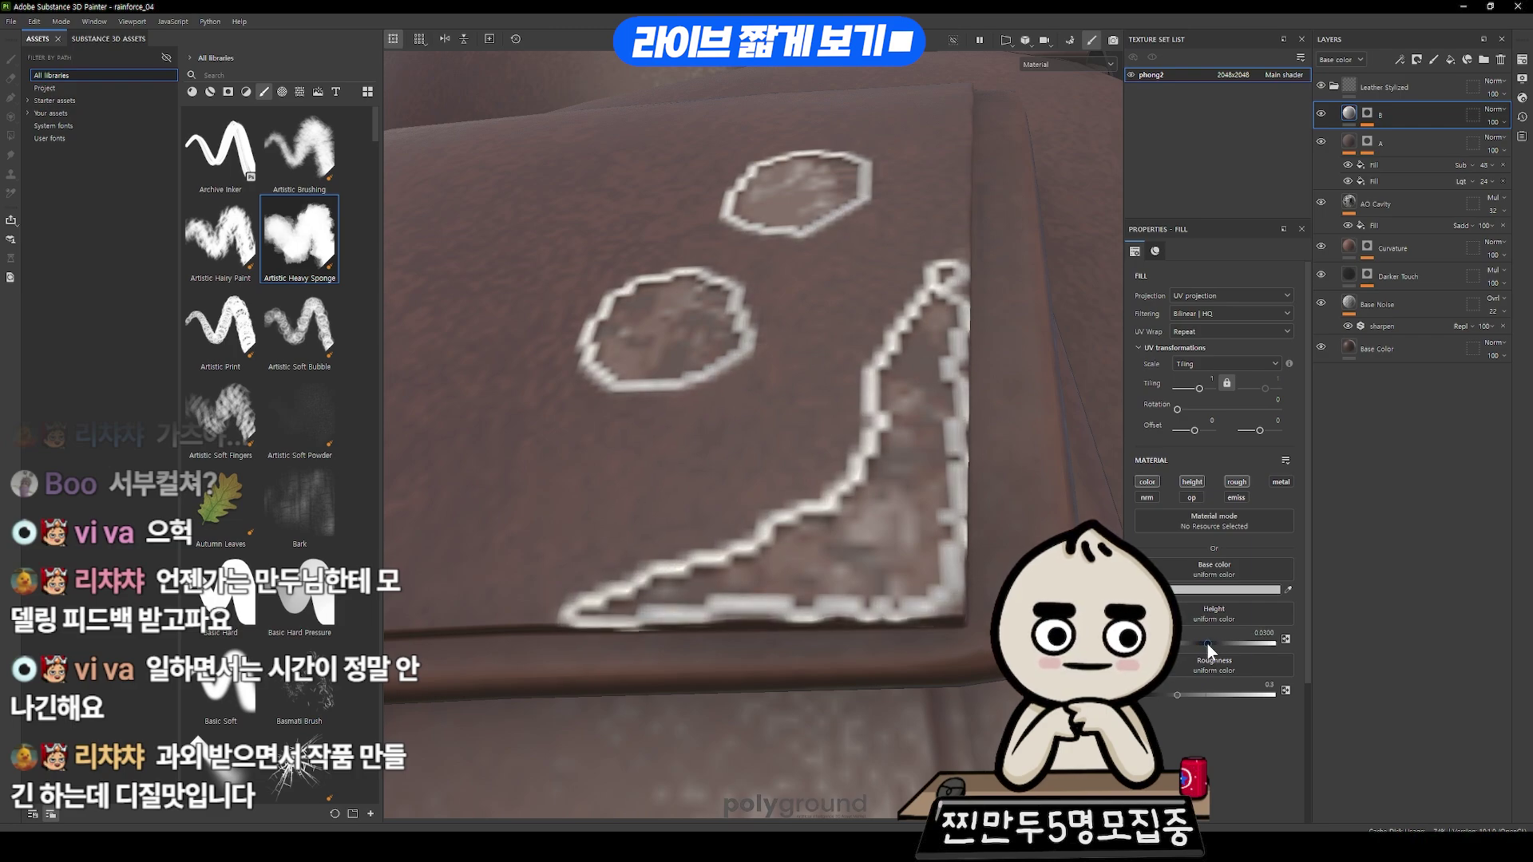
pyautogui.click(1494, 109)
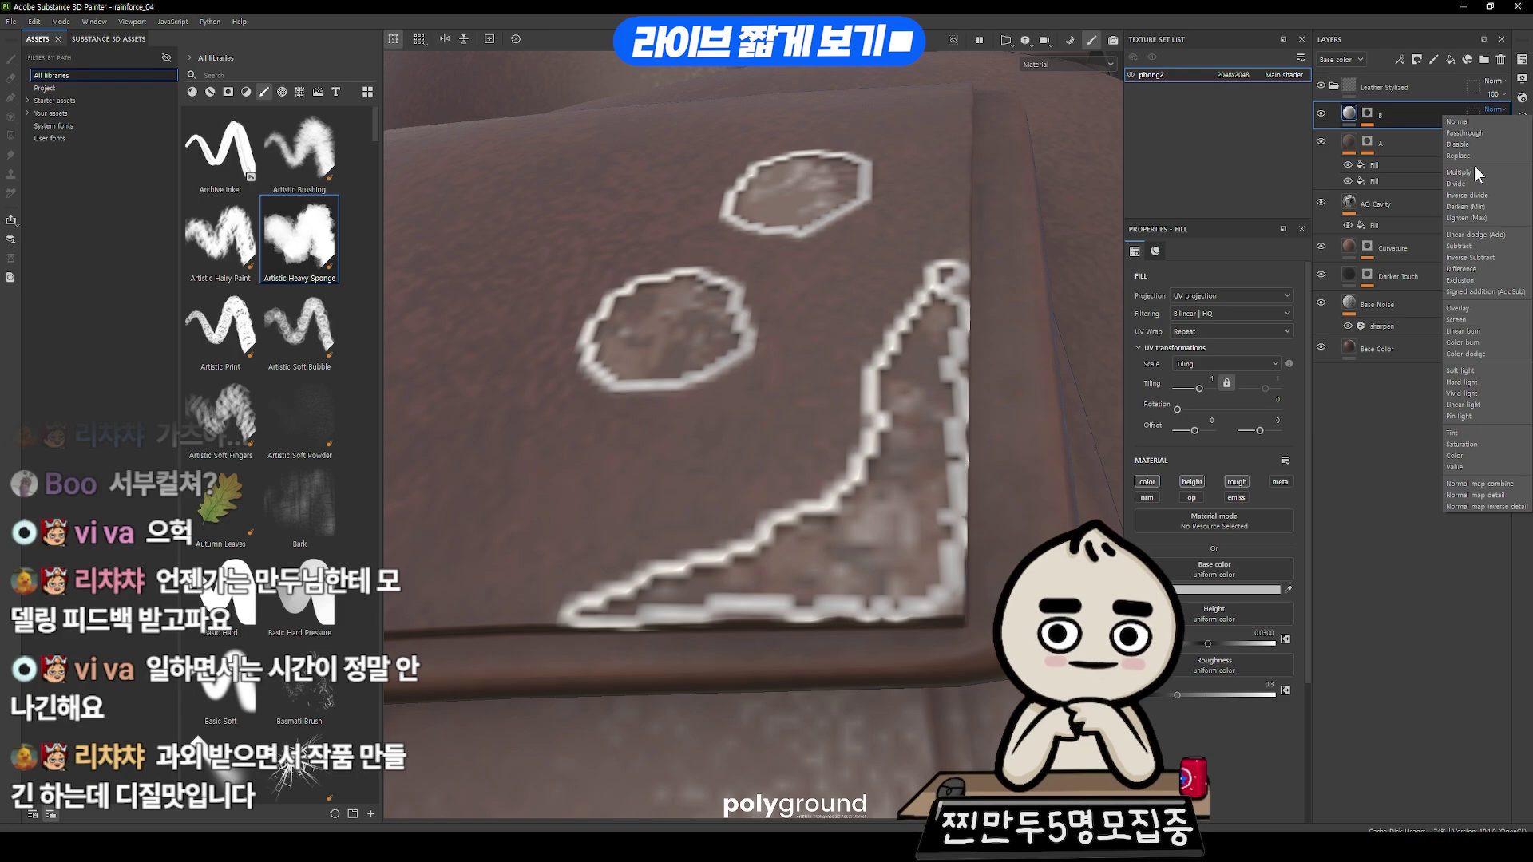
pyautogui.click(1470, 309)
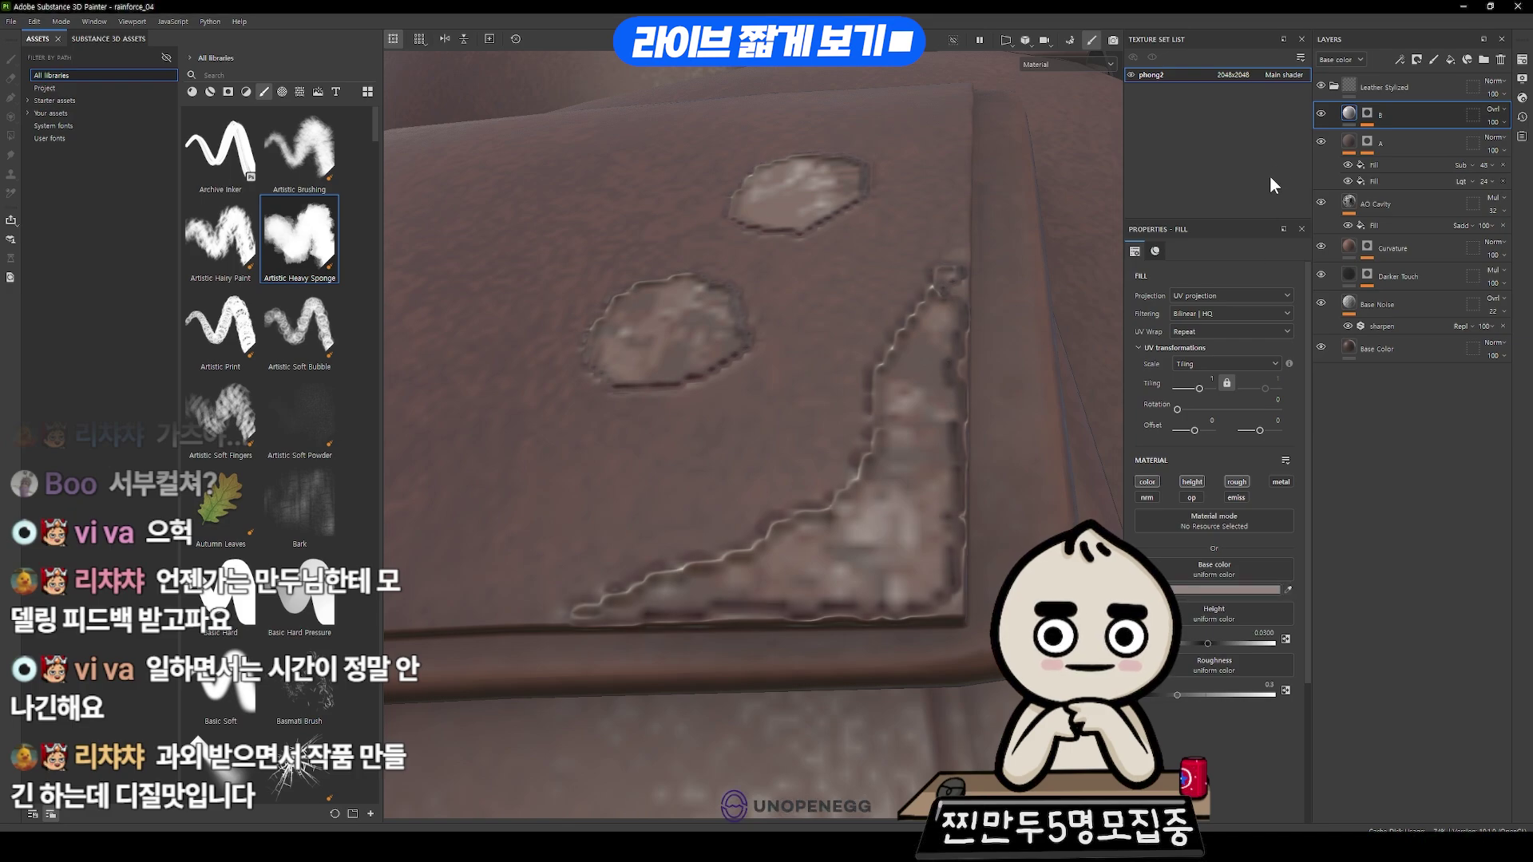
pyautogui.click(1323, 113)
pyautogui.click(1323, 113)
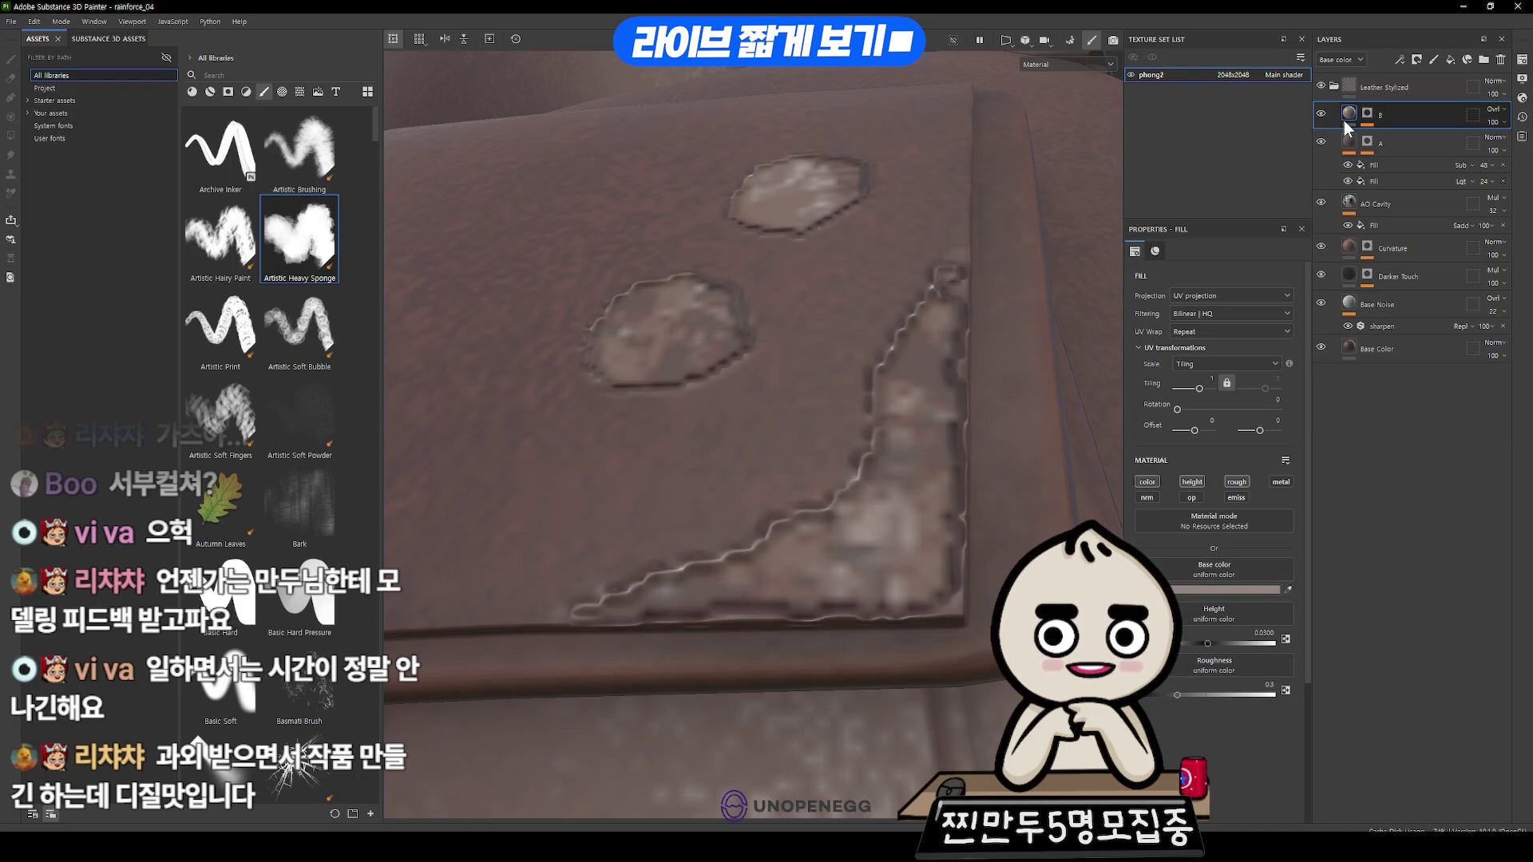
# - Lower the patches' roughness to 0.2820 and settle their height at 0.0215
pyautogui.moveTo(1207, 638); pyautogui.dragTo(1205, 639)
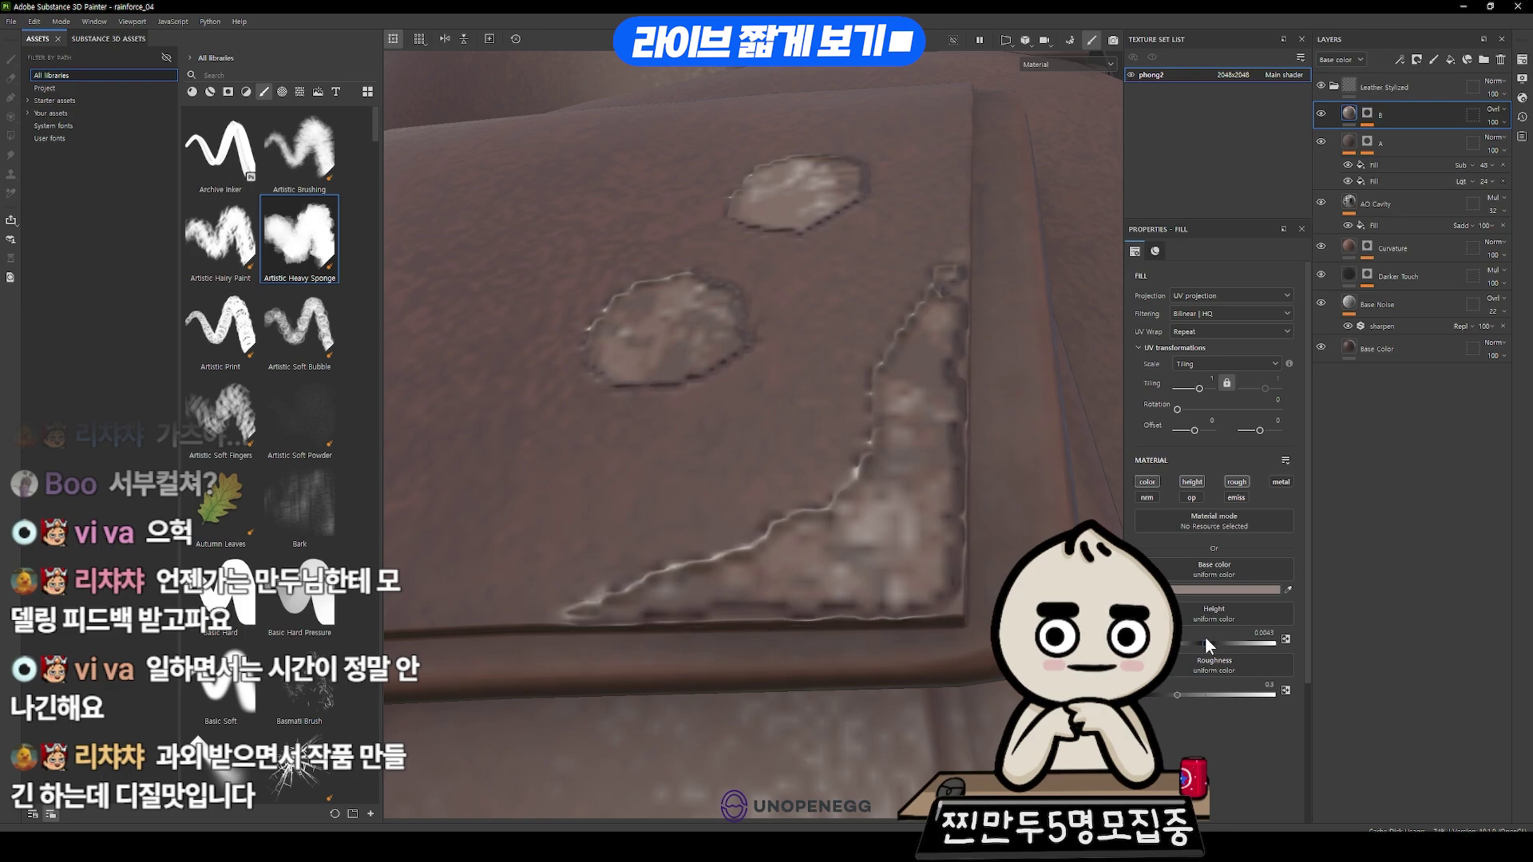
pyautogui.keyDown('alt'); pyautogui.moveTo(835, 542); pyautogui.dragTo(1047, 427); pyautogui.keyUp('alt')
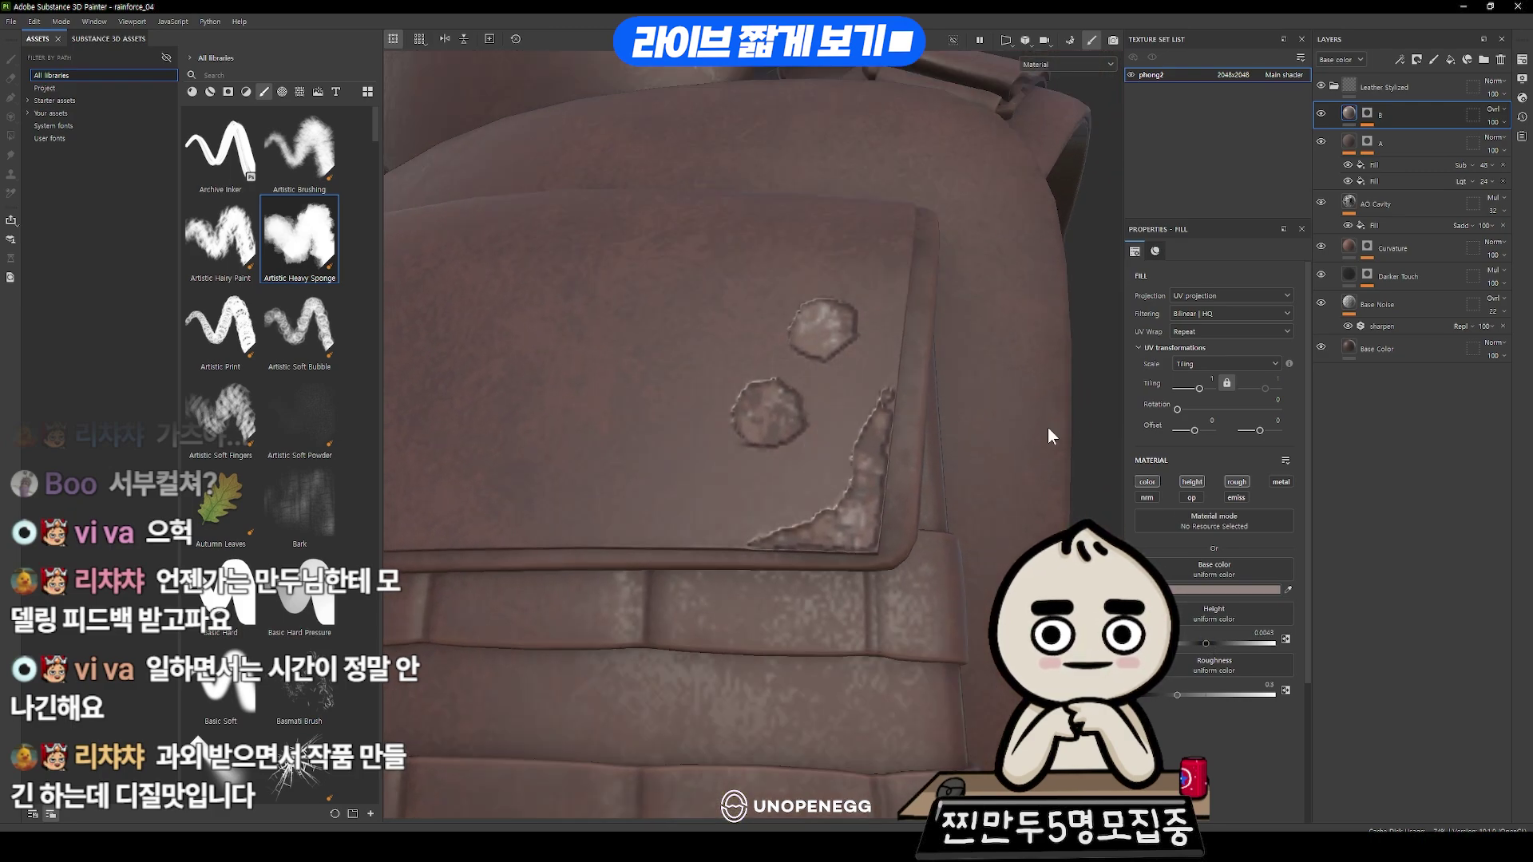
pyautogui.moveTo(1176, 694); pyautogui.dragTo(1159, 687)
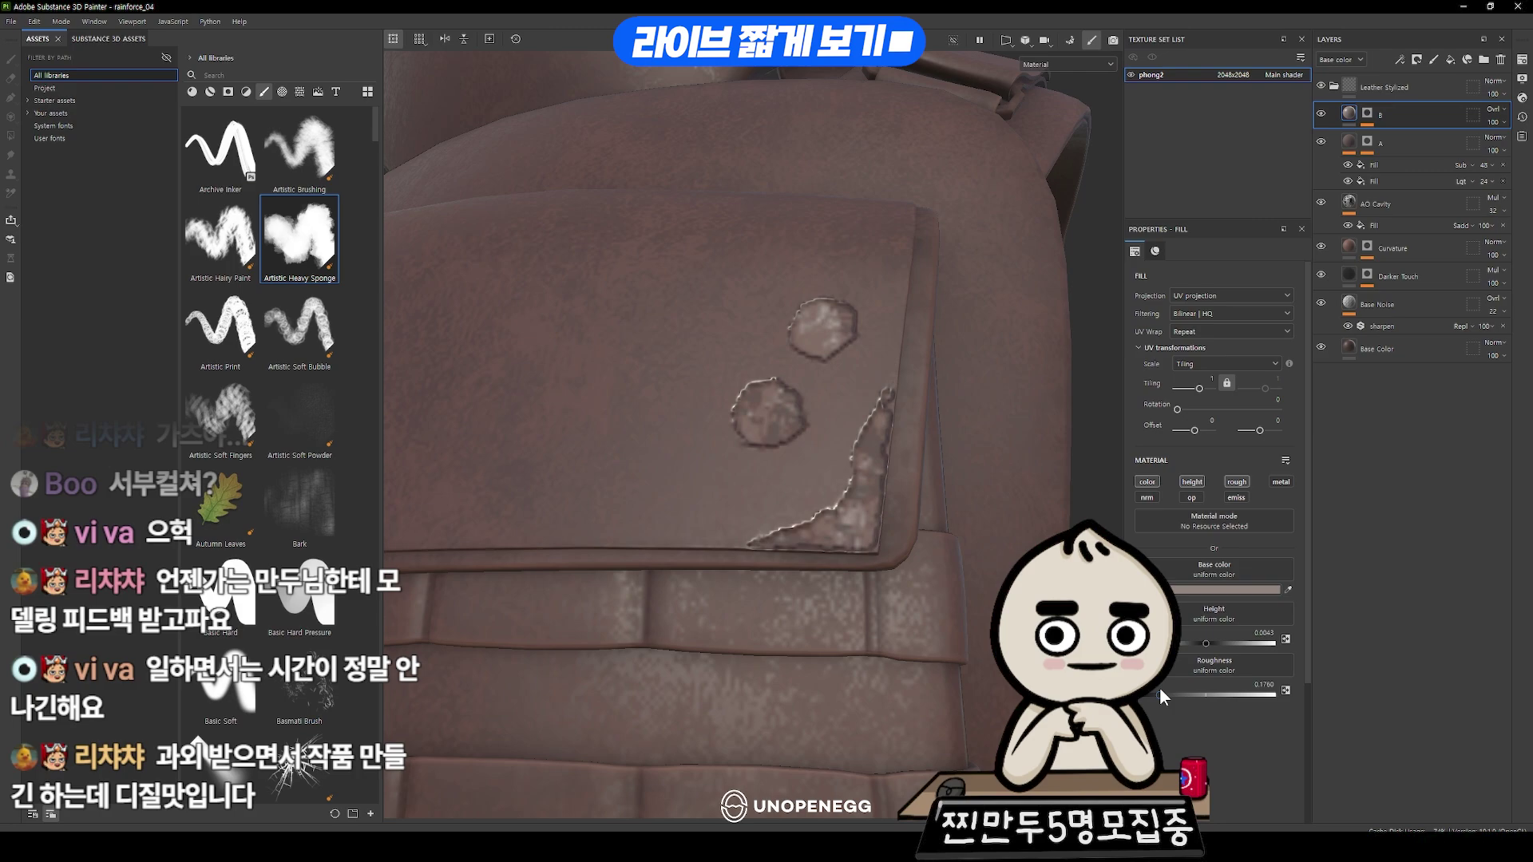
pyautogui.keyDown('alt'); pyautogui.moveTo(1022, 318); pyautogui.dragTo(1062, 313); pyautogui.keyUp('alt')
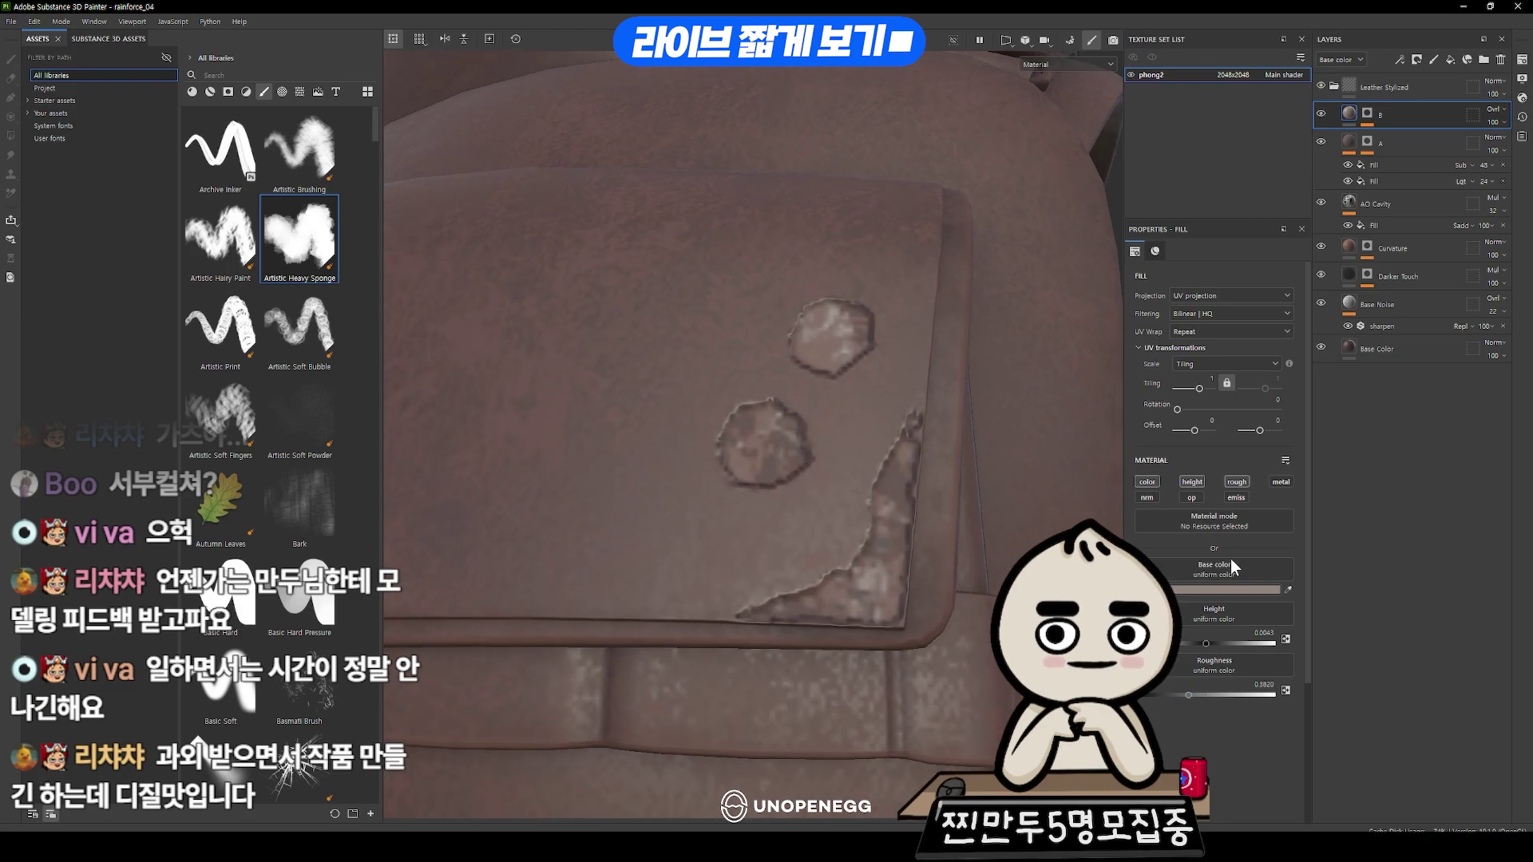
pyautogui.moveTo(1208, 638); pyautogui.dragTo(1206, 637)
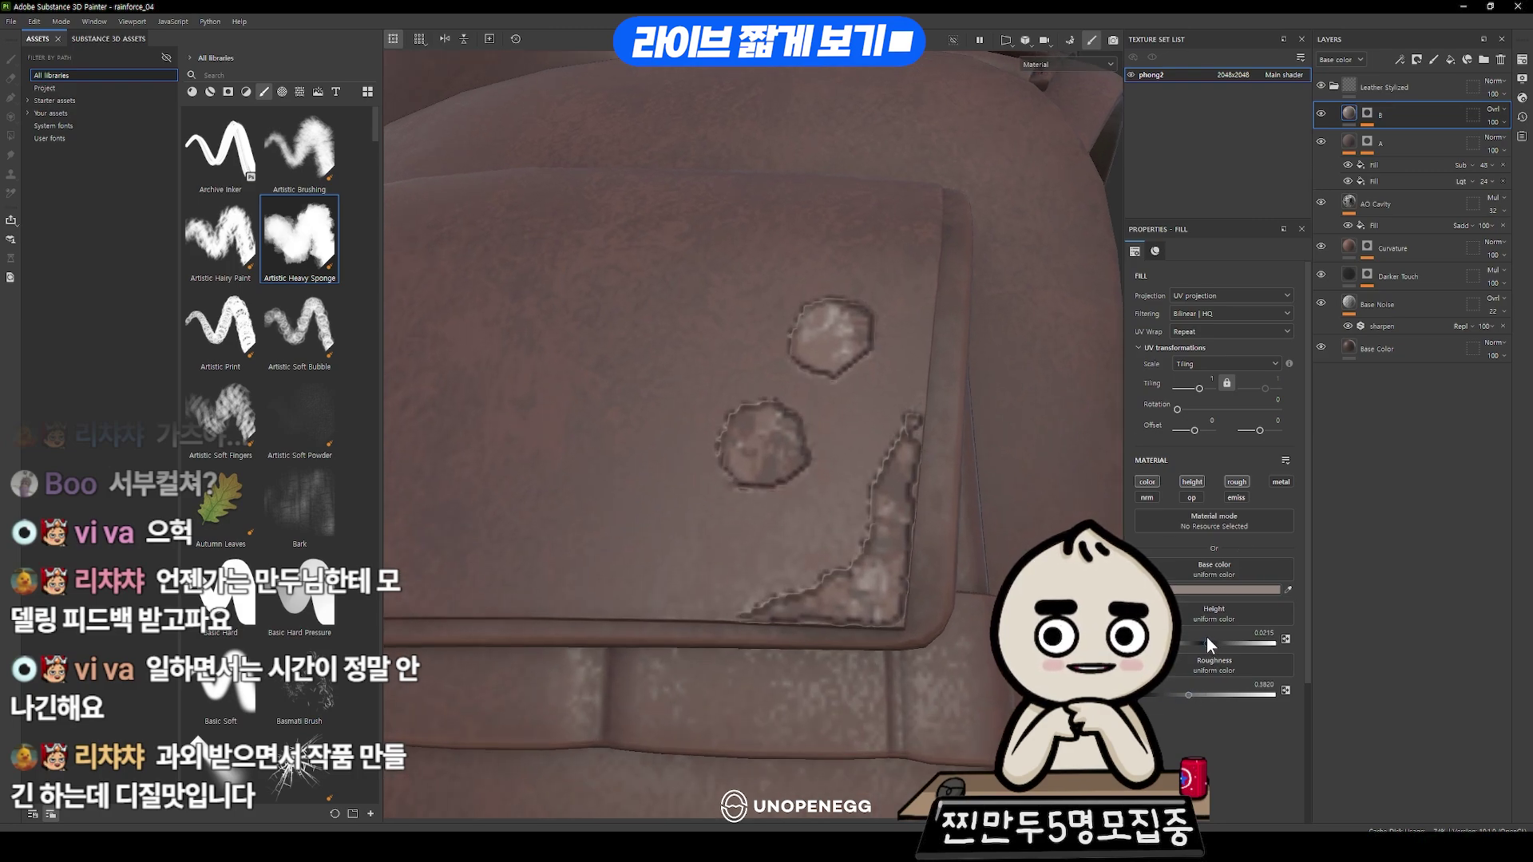
# - Add a Blur filter to layer B's mask with intensity 7.73
pyautogui.rightClick(1366, 116)
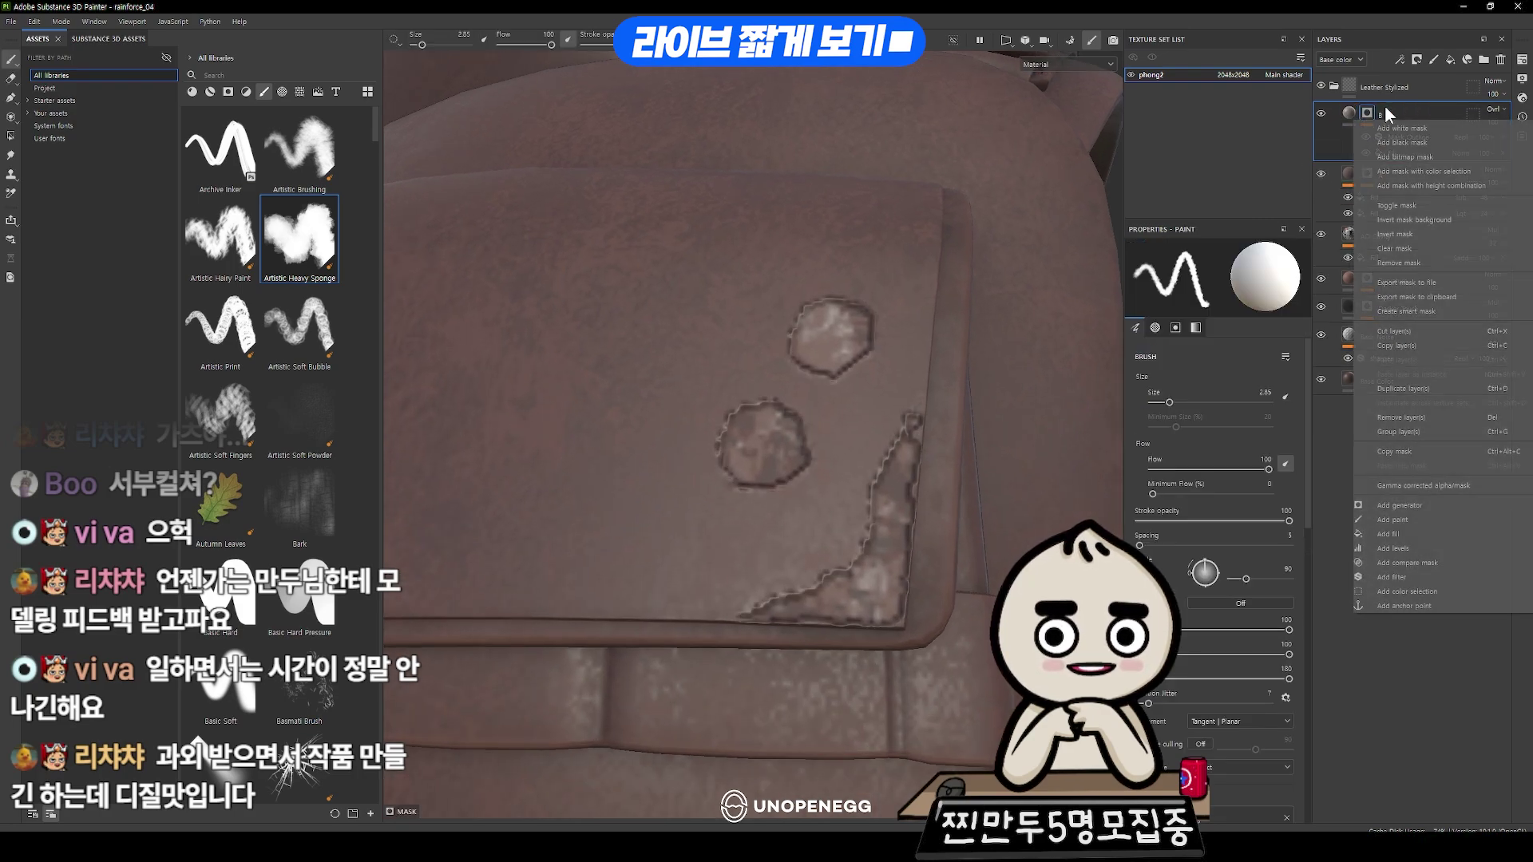
pyautogui.click(1402, 569)
pyautogui.click(1281, 284)
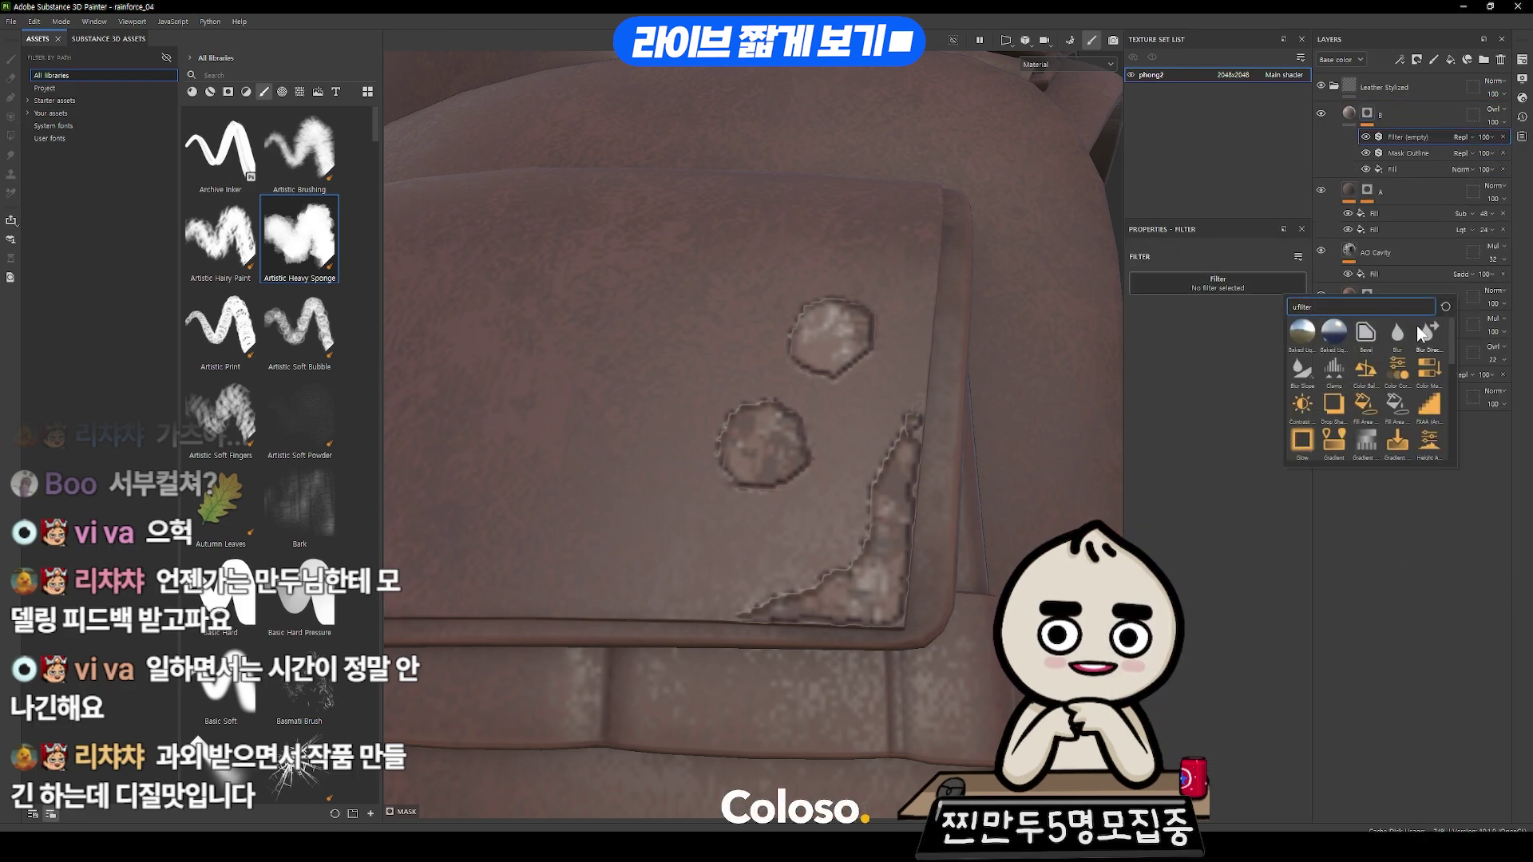
pyautogui.click(1397, 332)
pyautogui.moveTo(1147, 344)
pyautogui.mouseDown()
pyautogui.moveTo(1219, 344)
pyautogui.moveTo(1133, 349)
pyautogui.mouseUp()
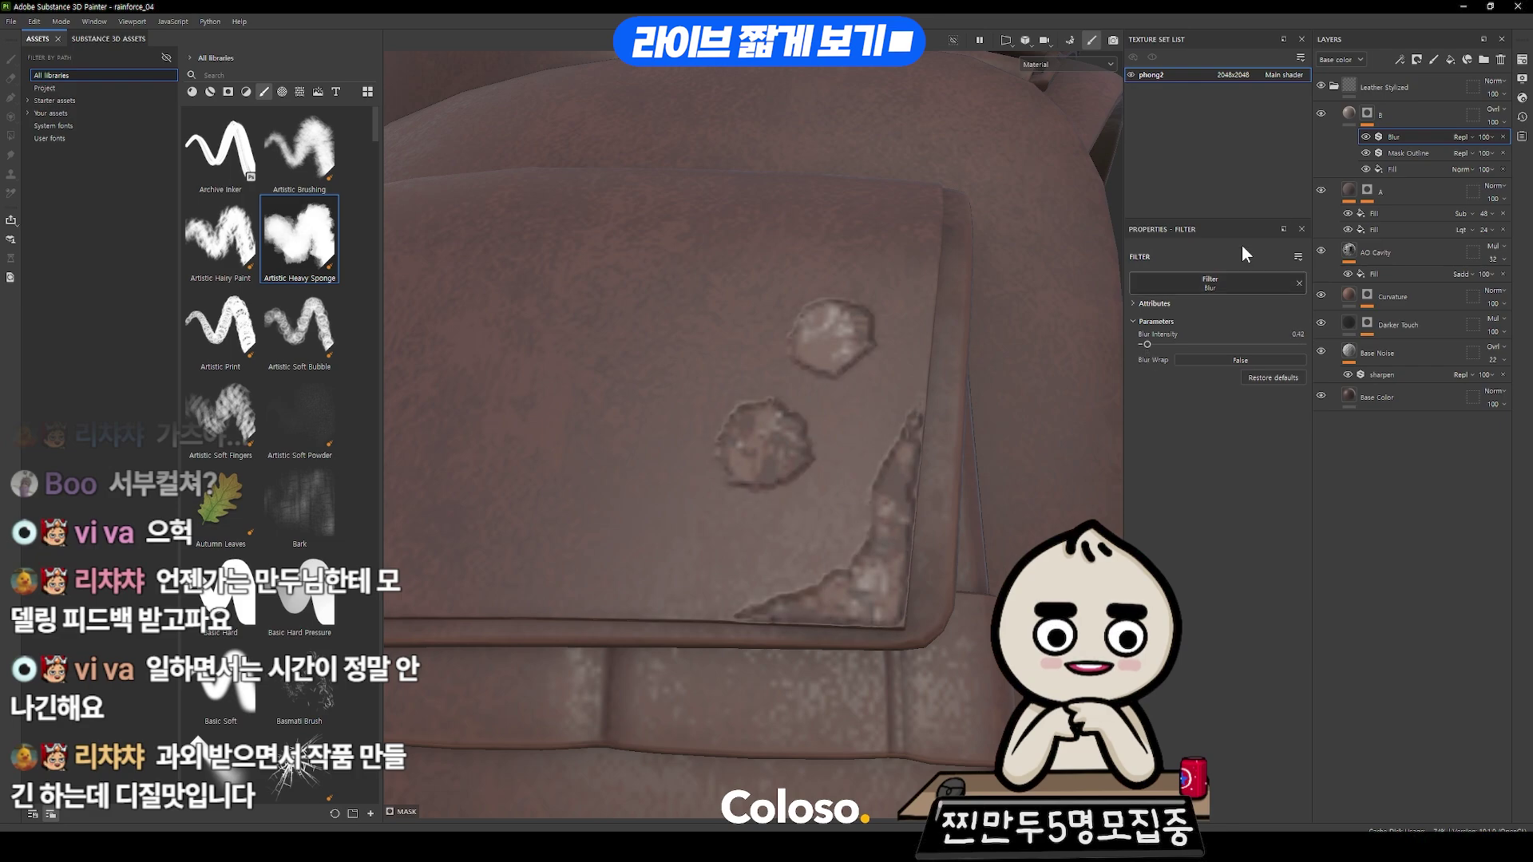
# - Raise layer B's fill height for stronger embossing of the patches
pyautogui.click(1352, 114)
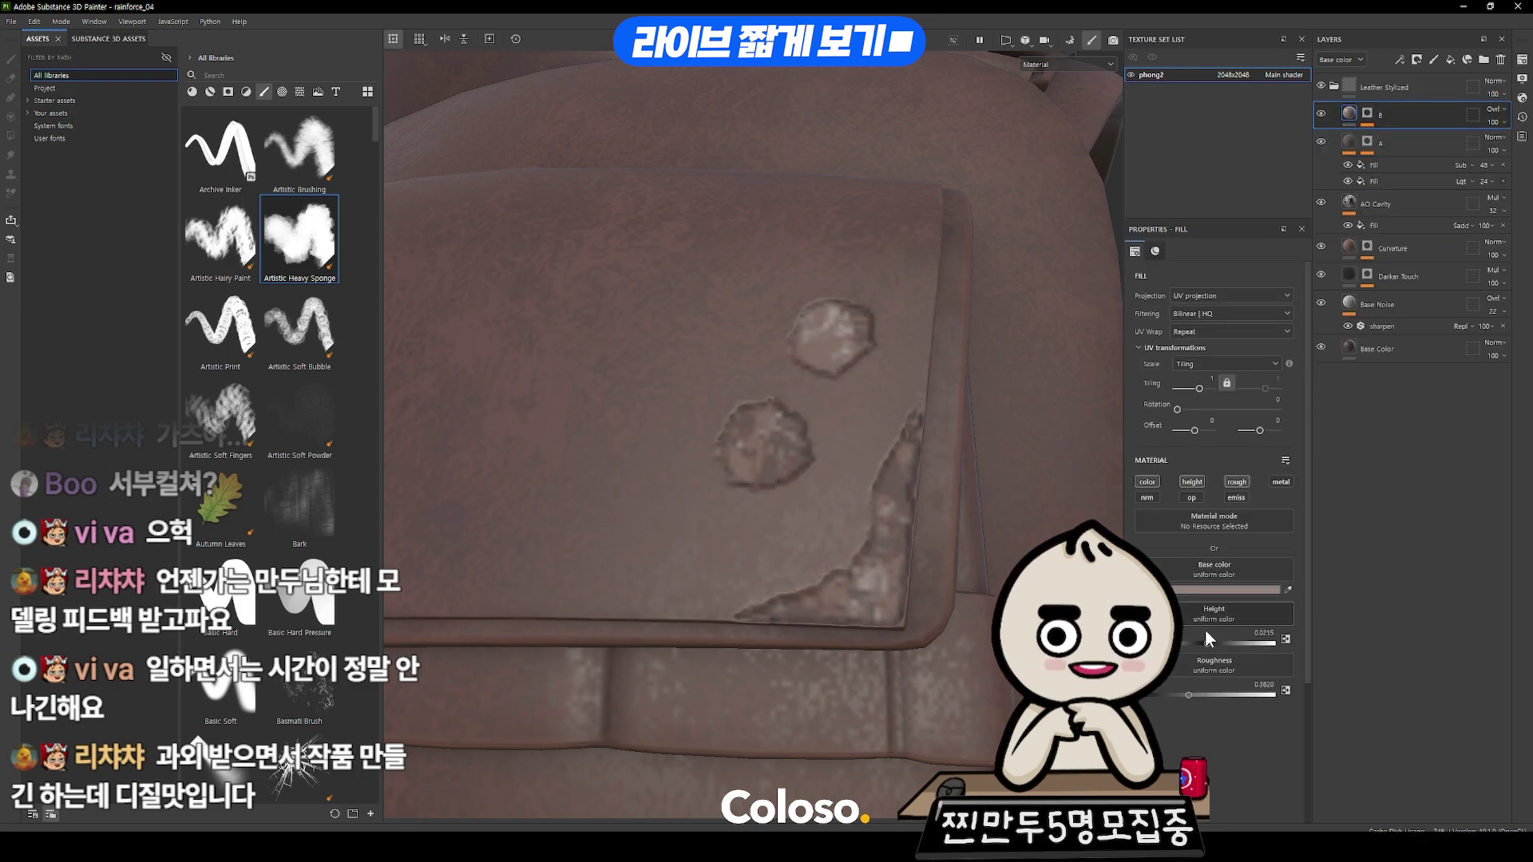
pyautogui.moveTo(1207, 640)
pyautogui.mouseDown()
pyautogui.moveTo(1235, 643)
pyautogui.moveTo(1219, 644)
pyautogui.mouseUp()
pyautogui.scroll(-3, 1089, 391)
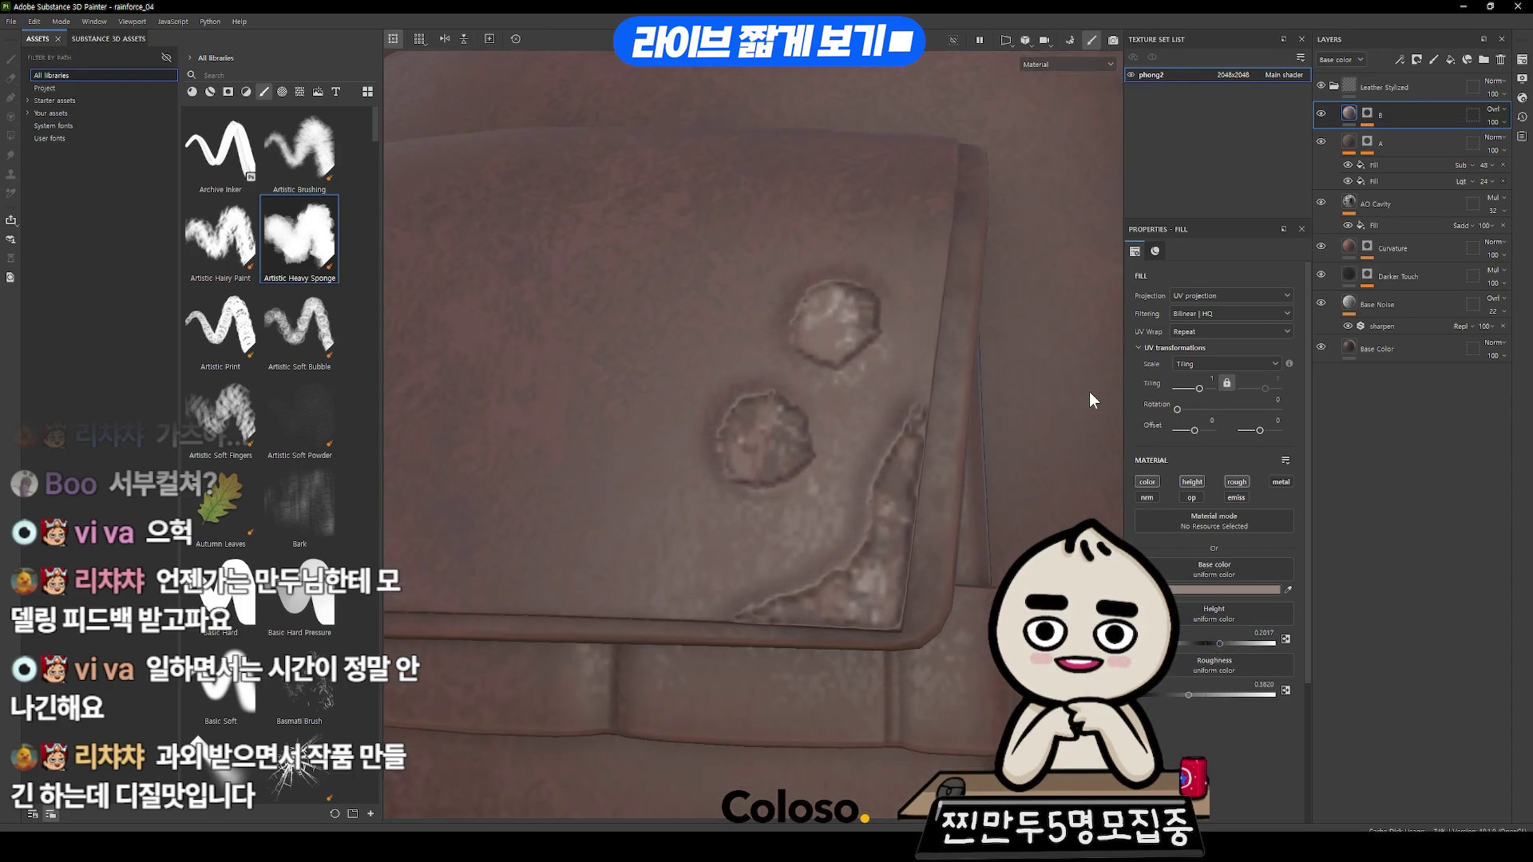
pyautogui.keyDown('alt'); pyautogui.moveTo(1089, 391); pyautogui.dragTo(870, 396); pyautogui.keyUp('alt')
pyautogui.scroll(3, 870, 395)
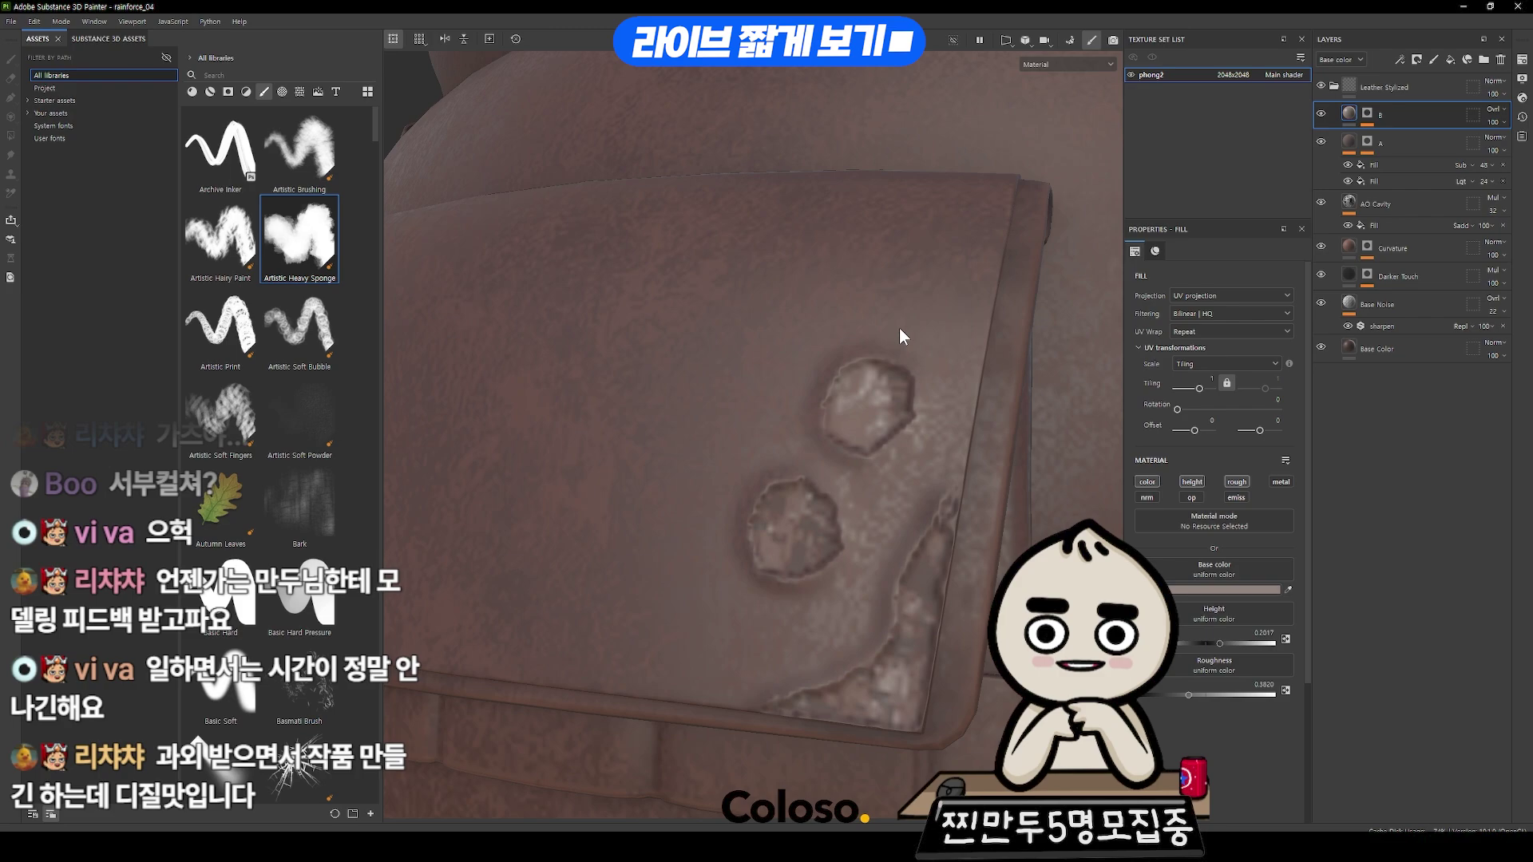
pyautogui.keyDown('alt'); pyautogui.moveTo(952, 538); pyautogui.dragTo(894, 511); pyautogui.keyUp('alt')
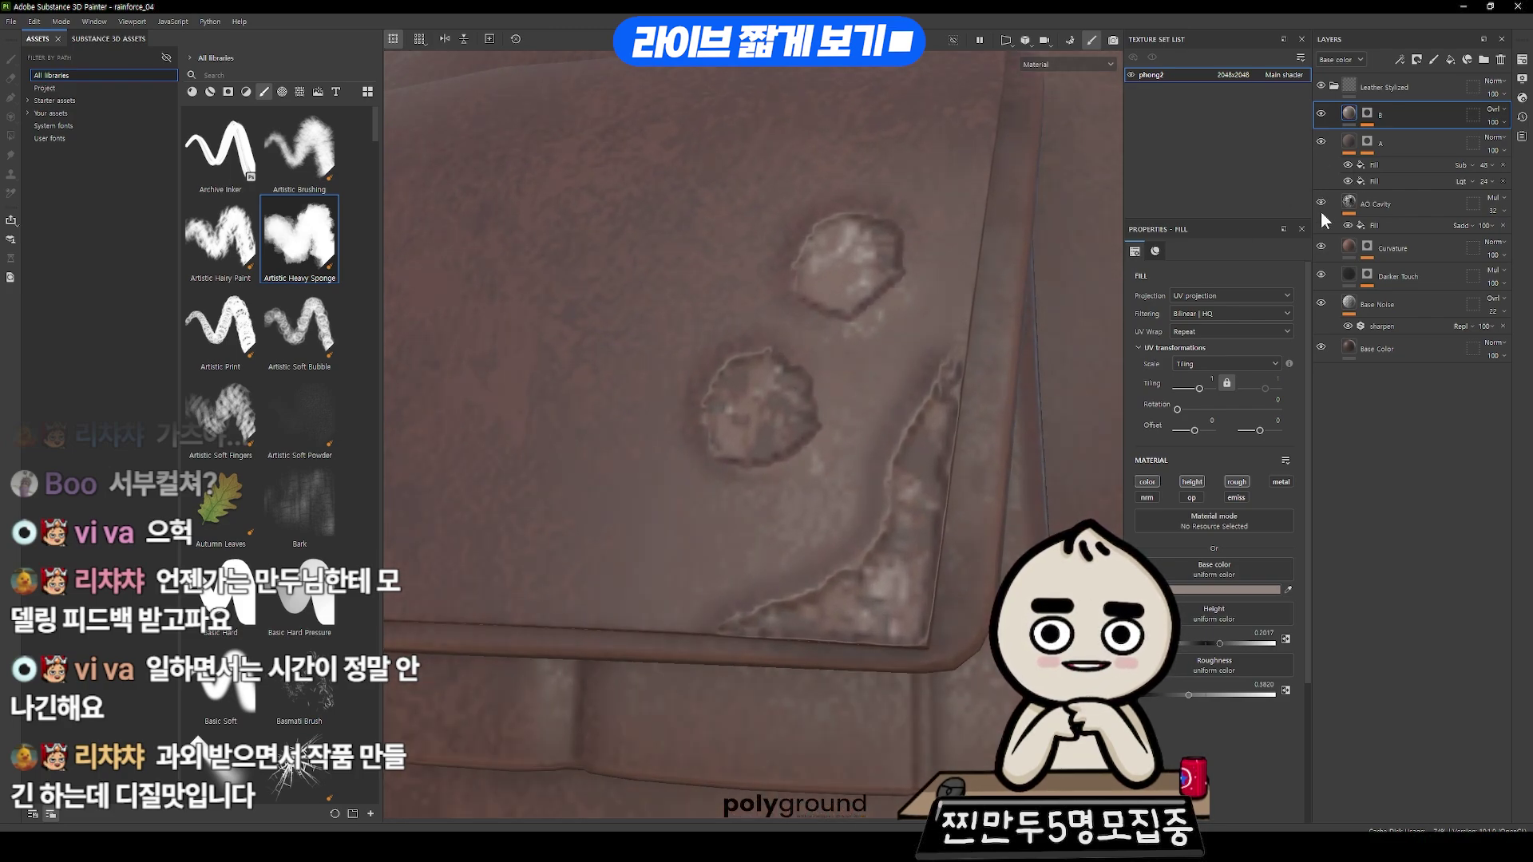
# - View layer B's mask in black and white and select its Fill effect
pyautogui.click(1319, 143)
pyautogui.click(1320, 114)
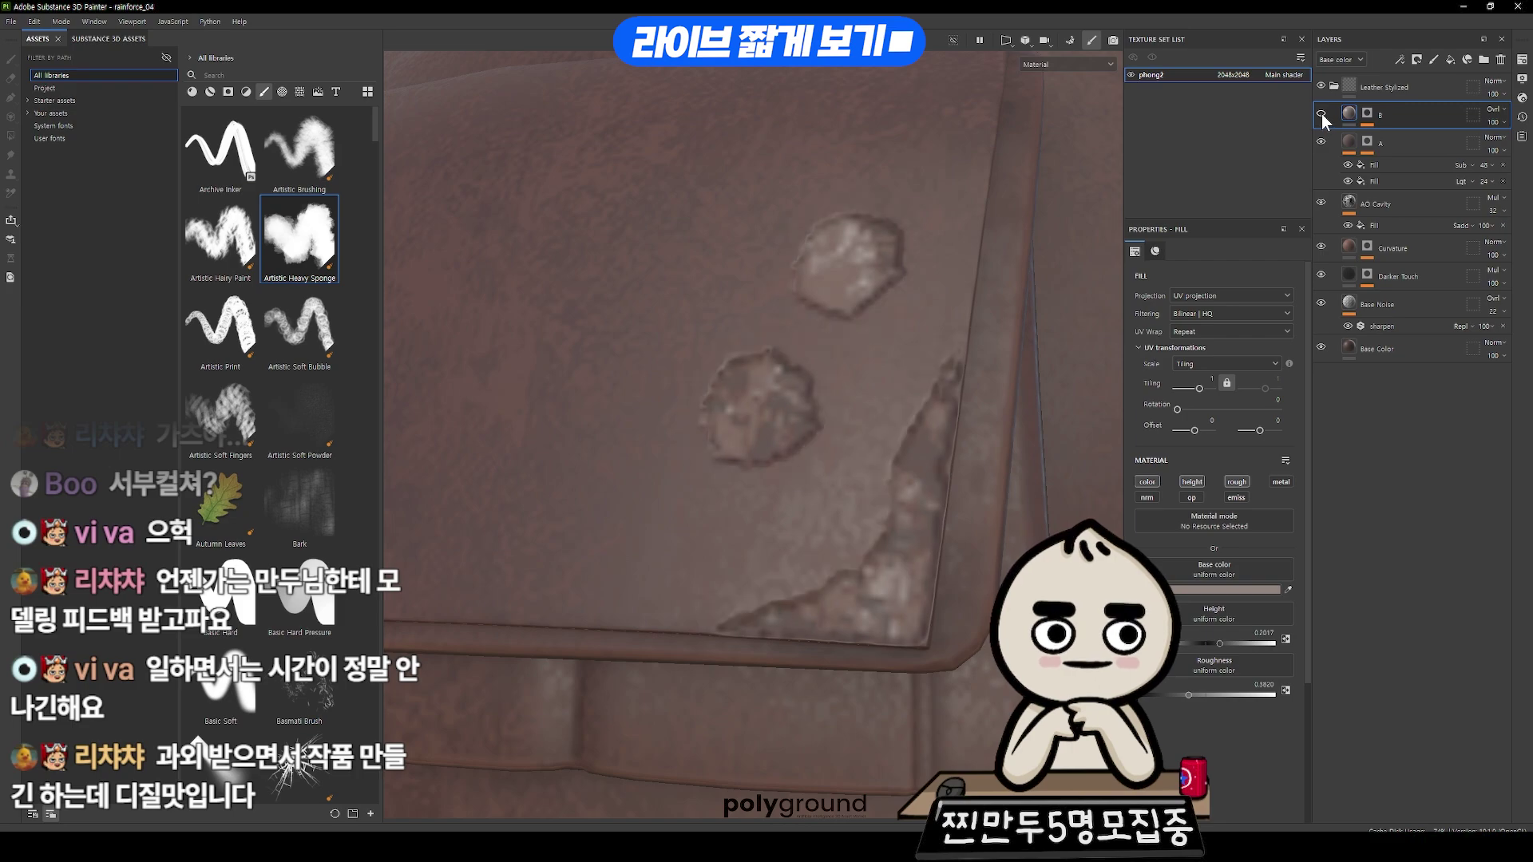
pyautogui.keyDown('alt'); pyautogui.moveTo(945, 290); pyautogui.dragTo(917, 264); pyautogui.keyUp('alt')
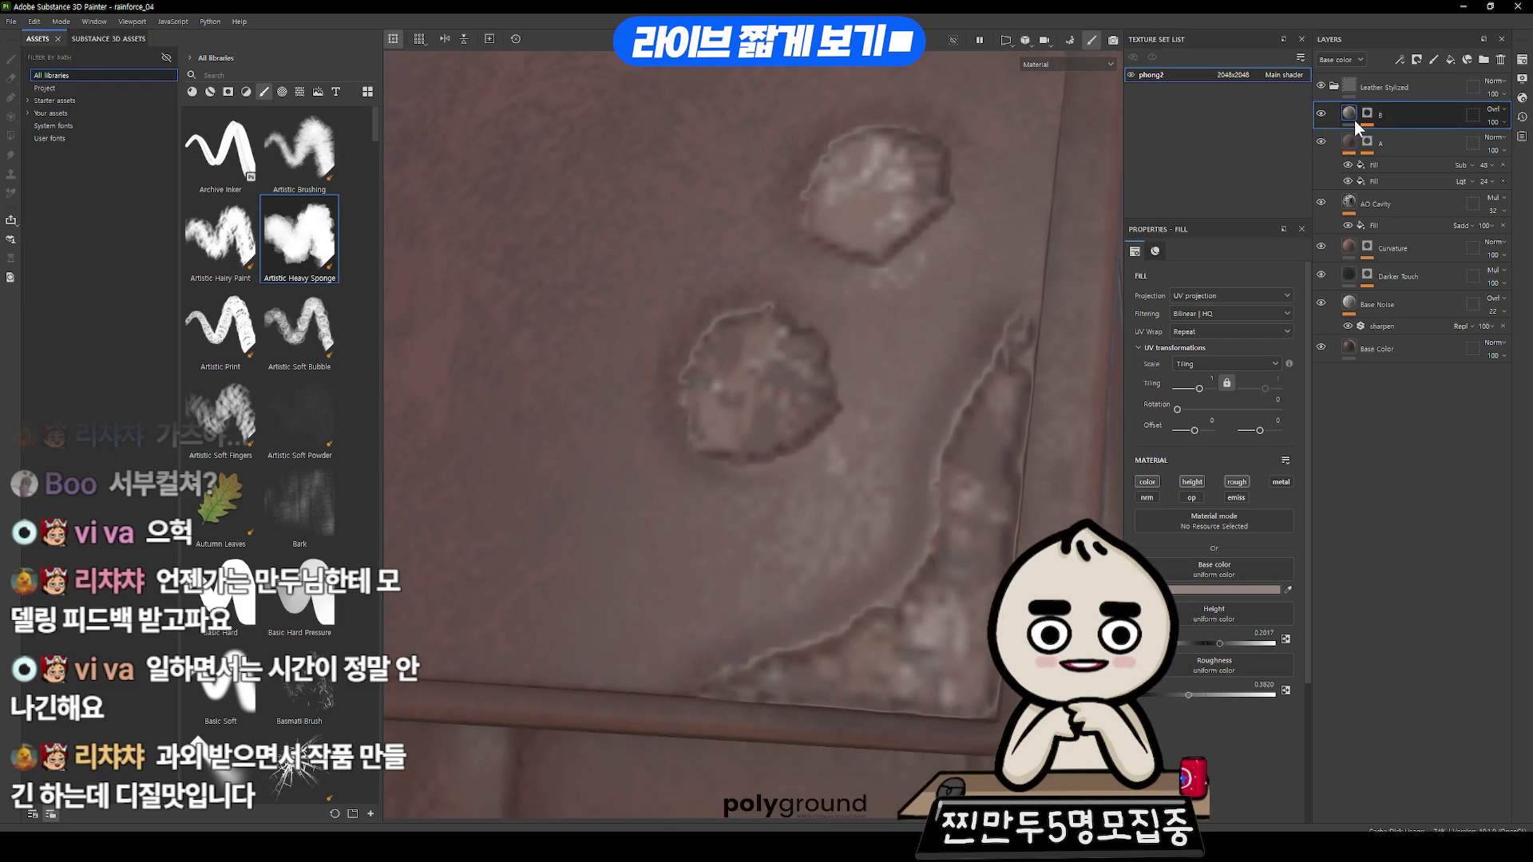
pyautogui.click(1368, 107)
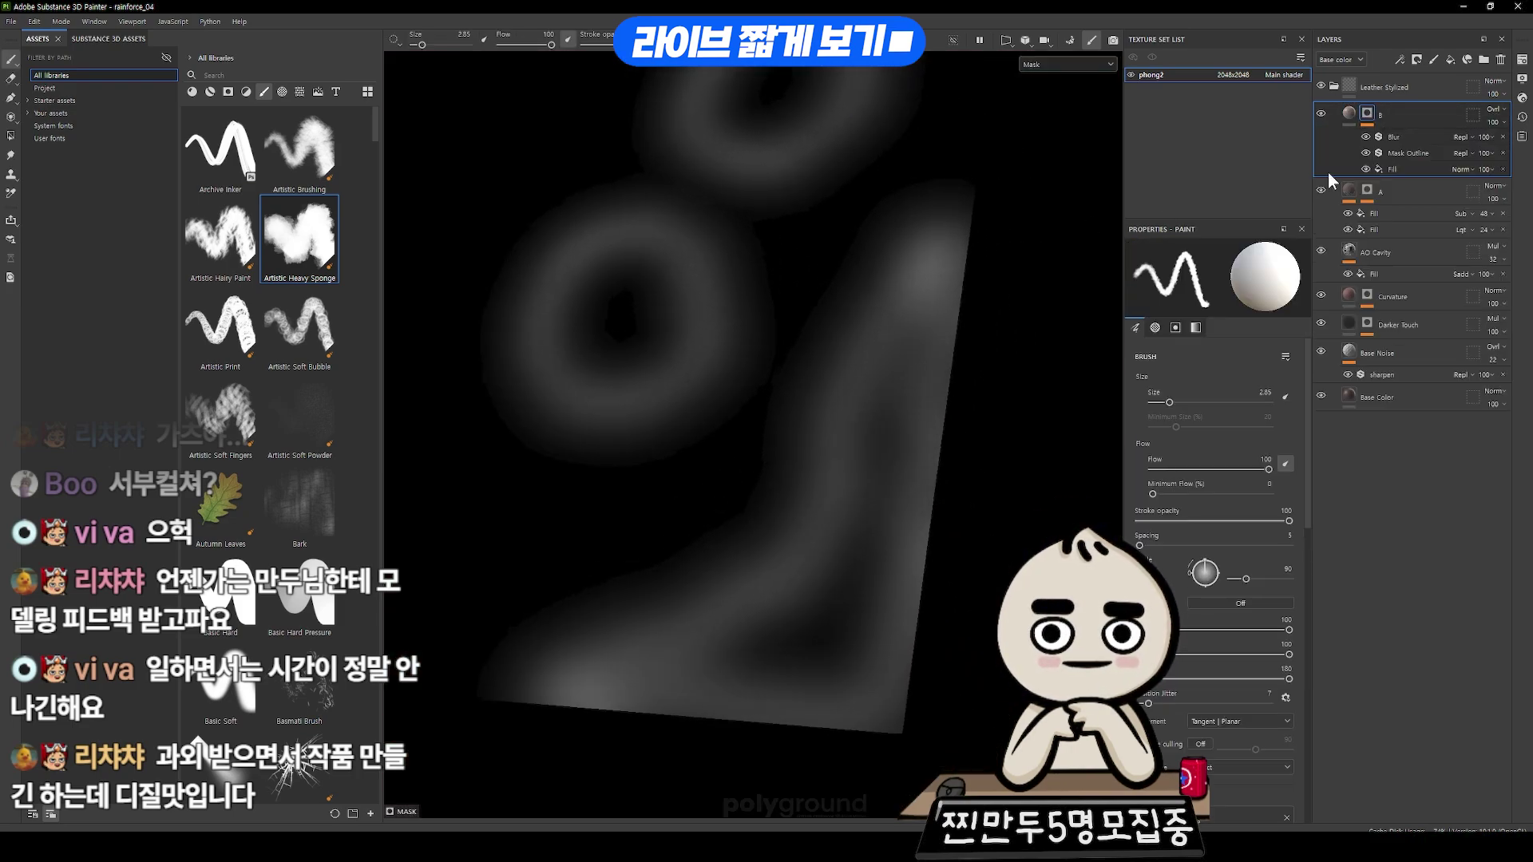
pyautogui.click(1365, 171)
pyautogui.click(1365, 171)
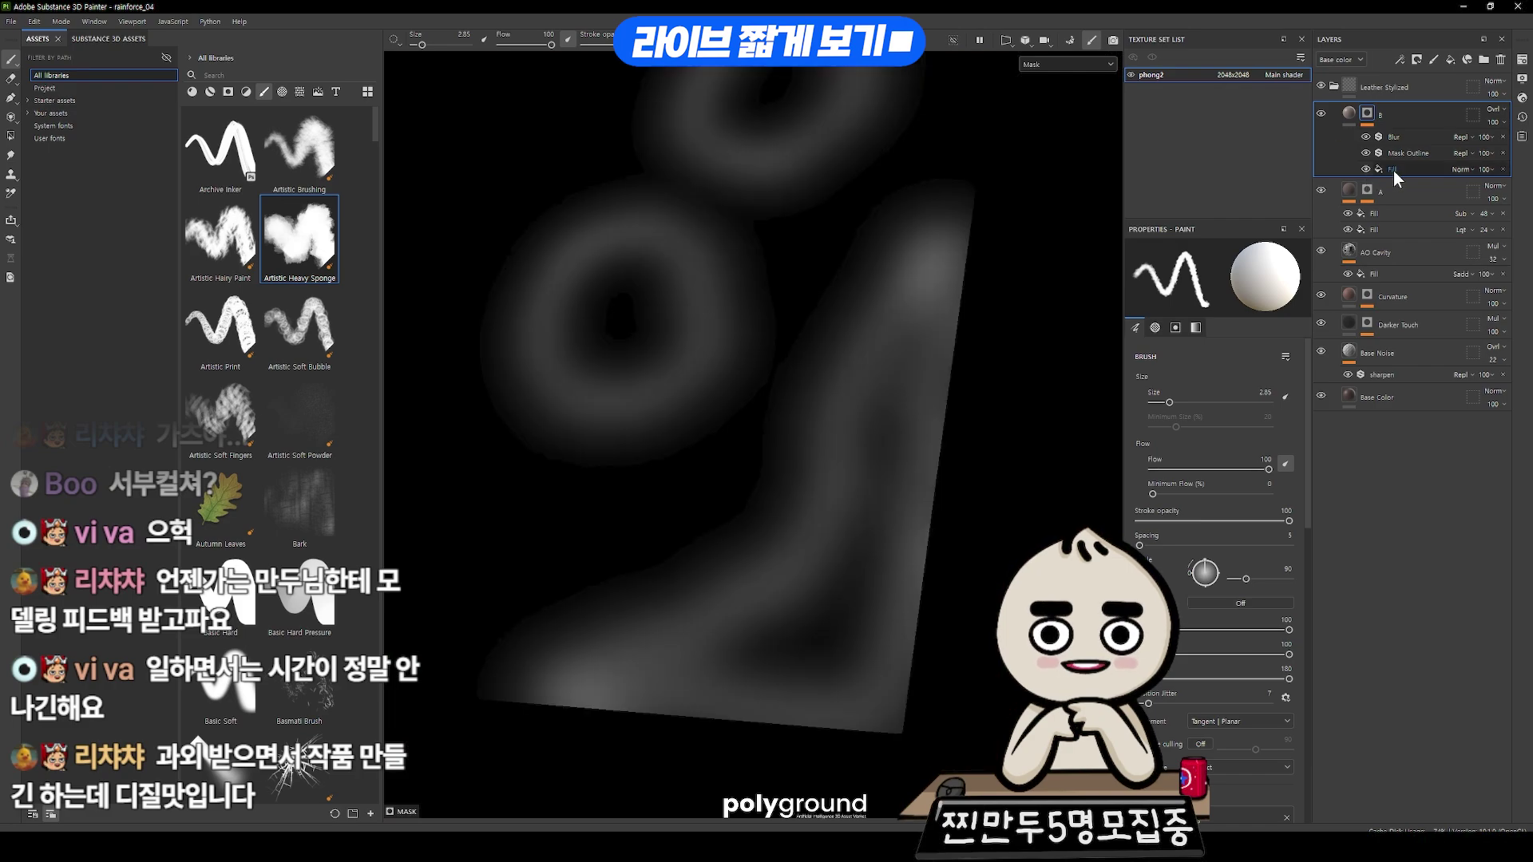
pyautogui.click(1392, 170)
pyautogui.click(1366, 169)
pyautogui.click(1366, 169)
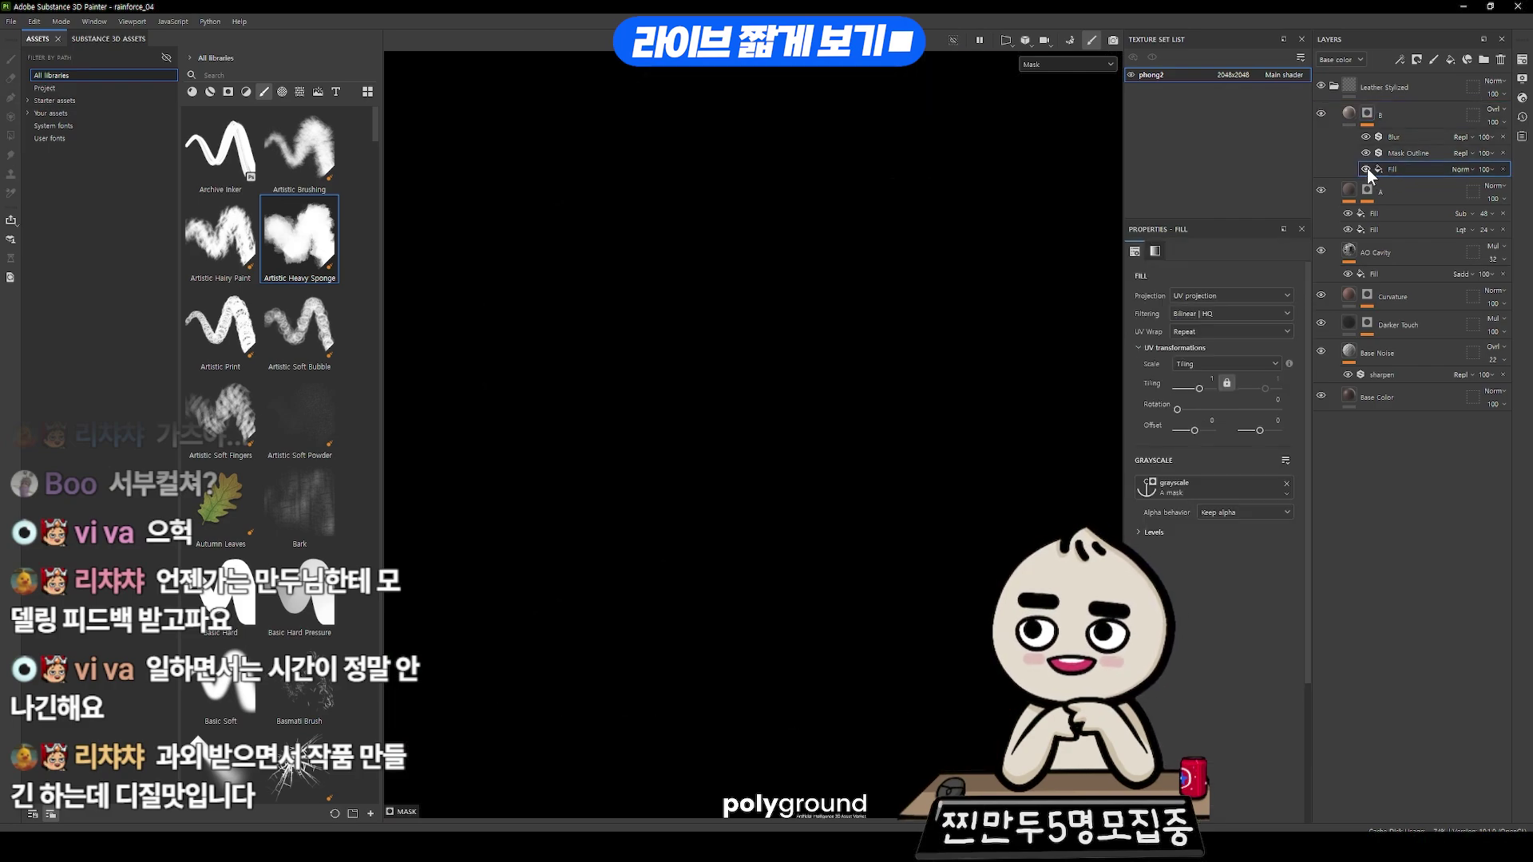
pyautogui.click(1366, 169)
# - Move the mask's Fill above the Blur and set its blend mode to Subtract
pyautogui.moveTo(1392, 166); pyautogui.dragTo(1393, 135)
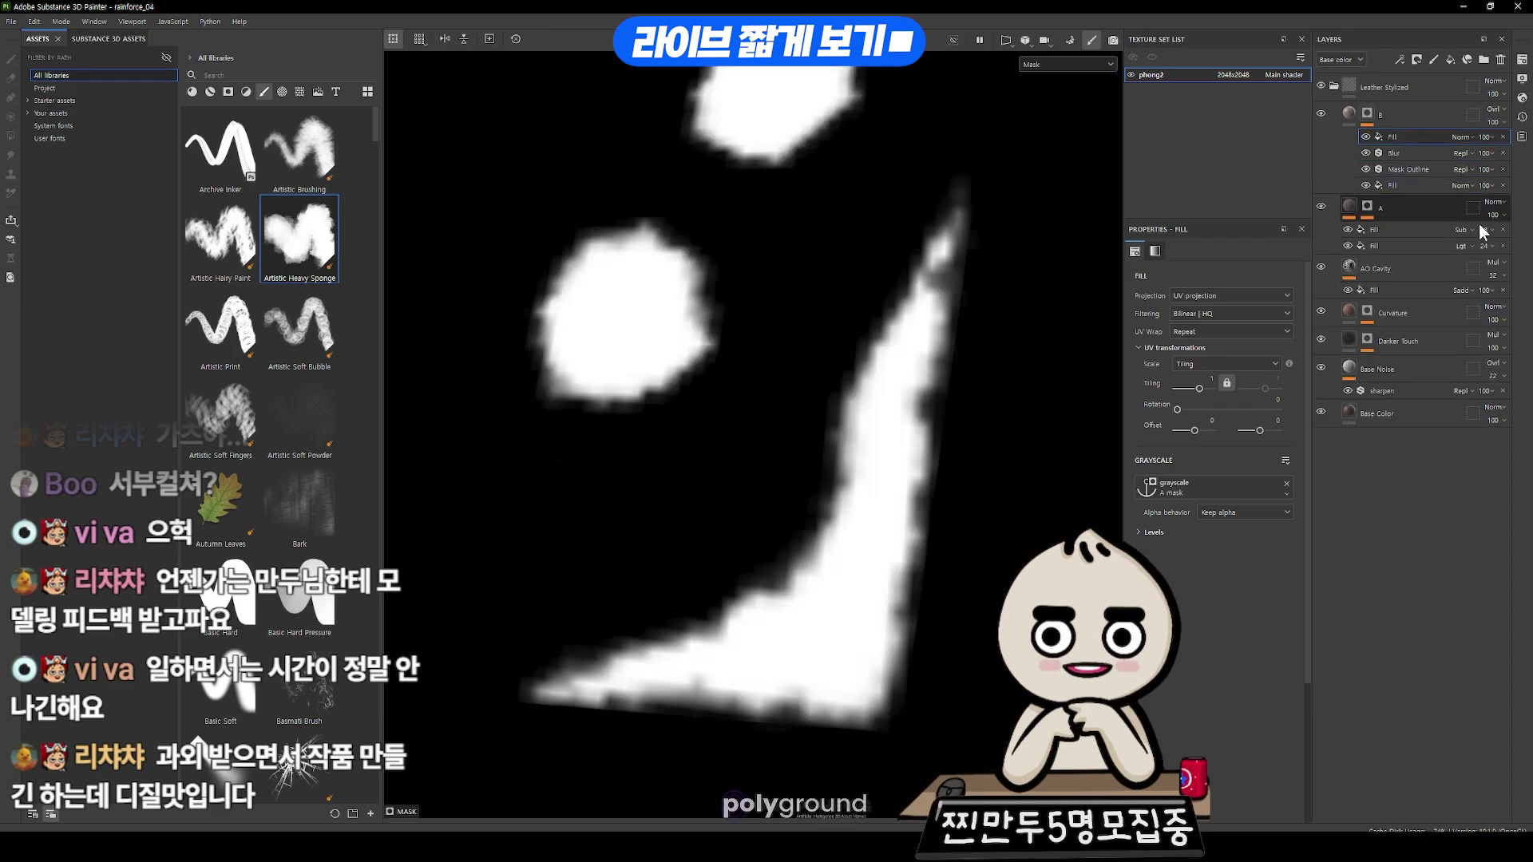
pyautogui.click(1364, 136)
pyautogui.click(1363, 131)
pyautogui.scroll(2, 1009, 447)
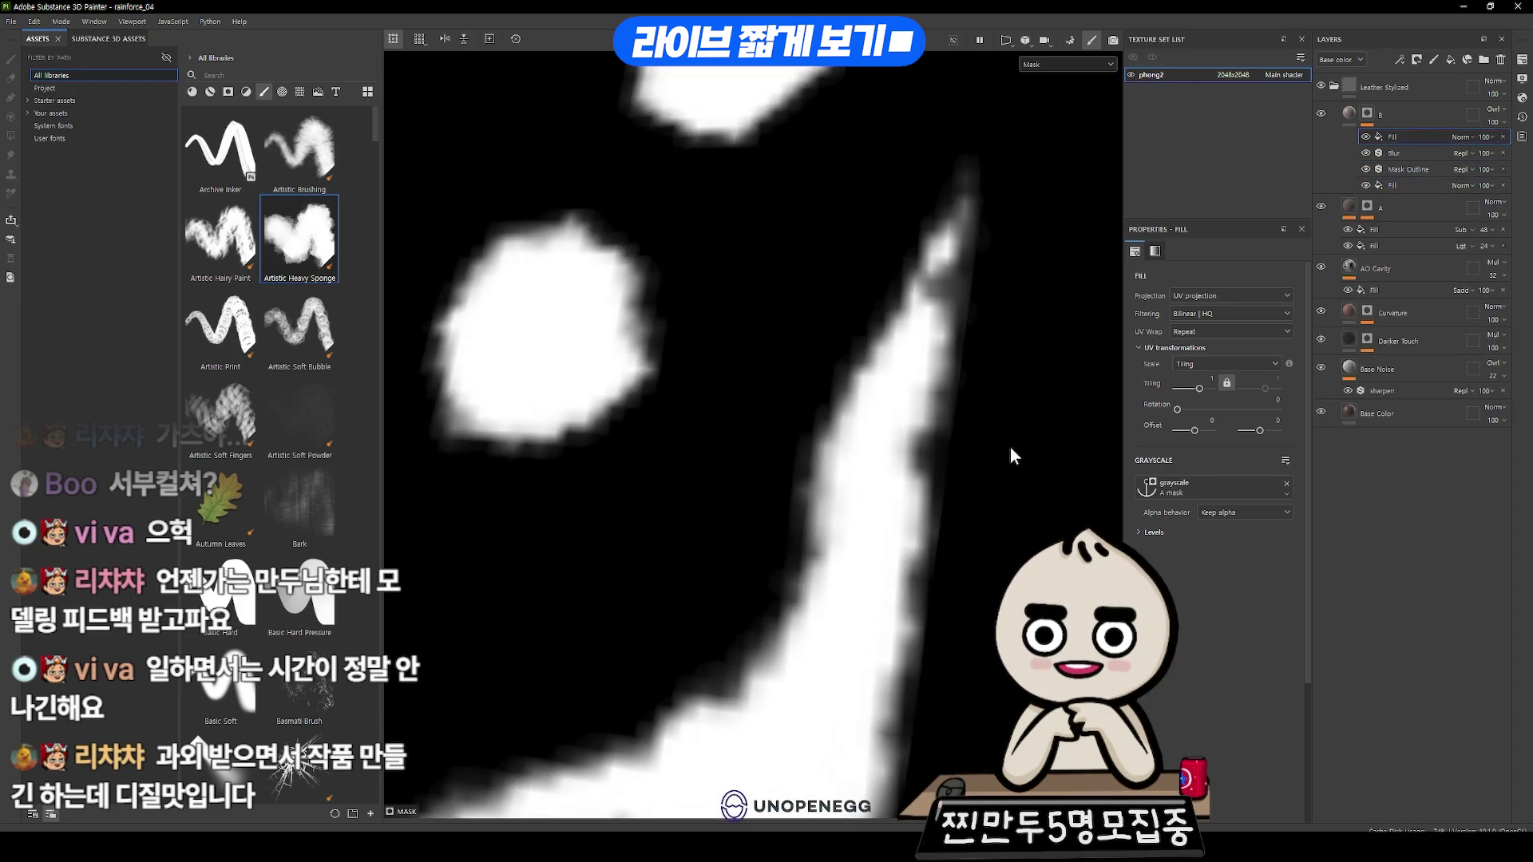
pyautogui.click(1459, 137)
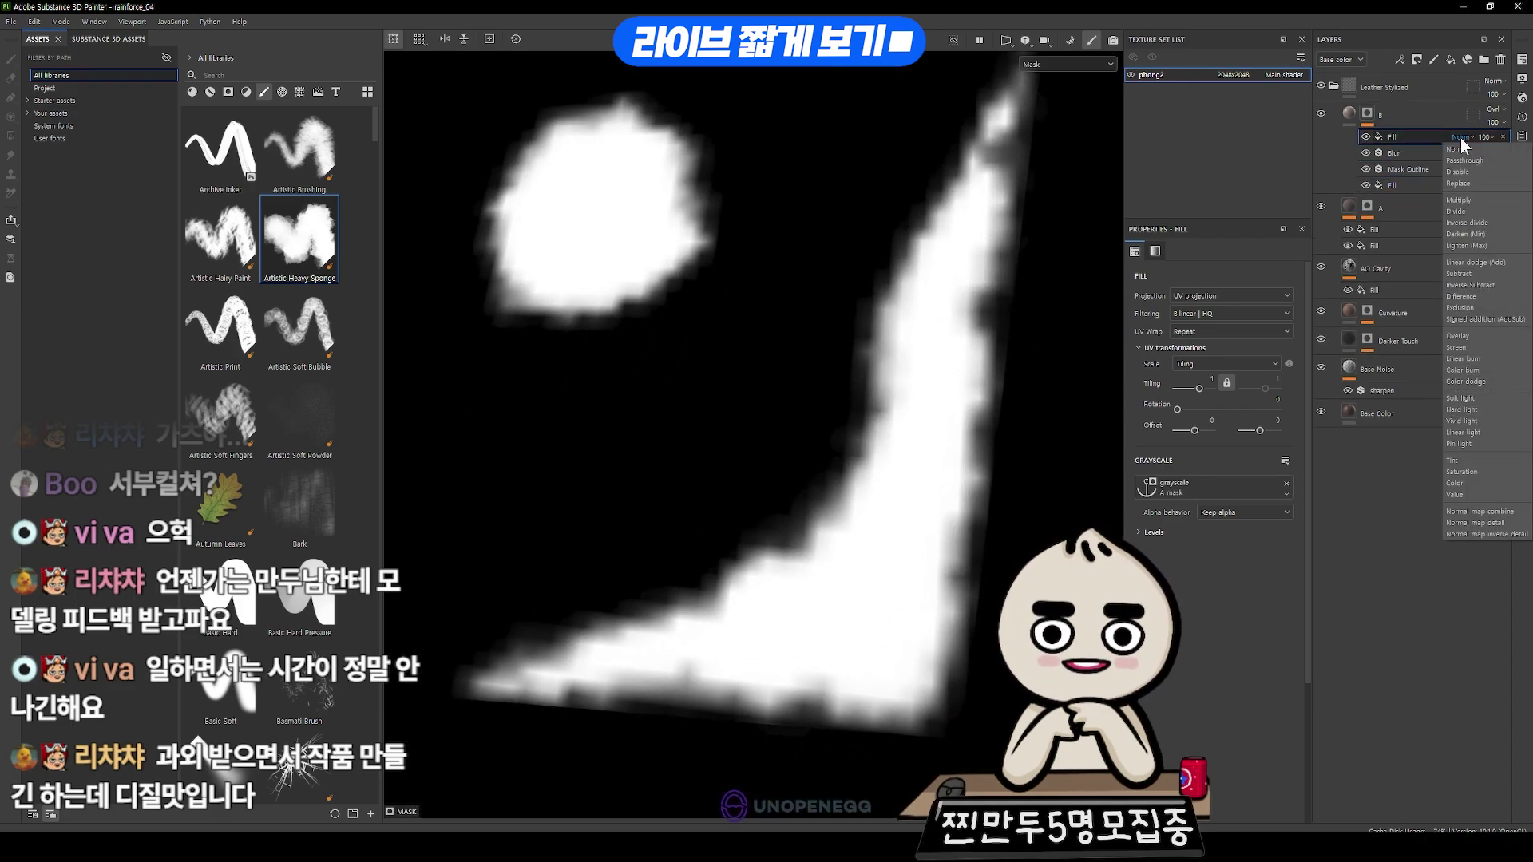
pyautogui.click(1466, 272)
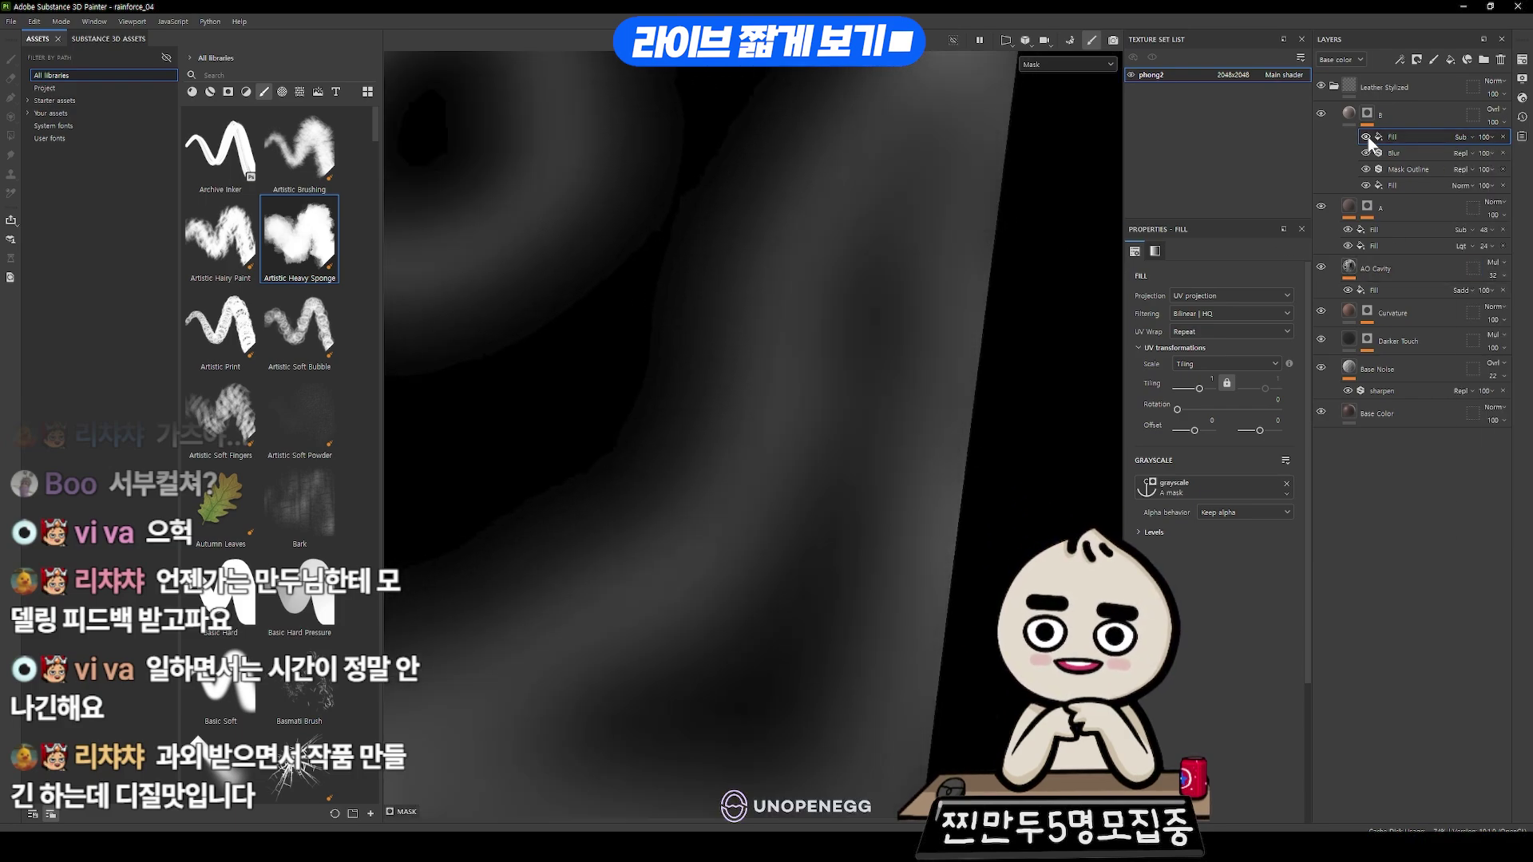
pyautogui.click(1380, 116)
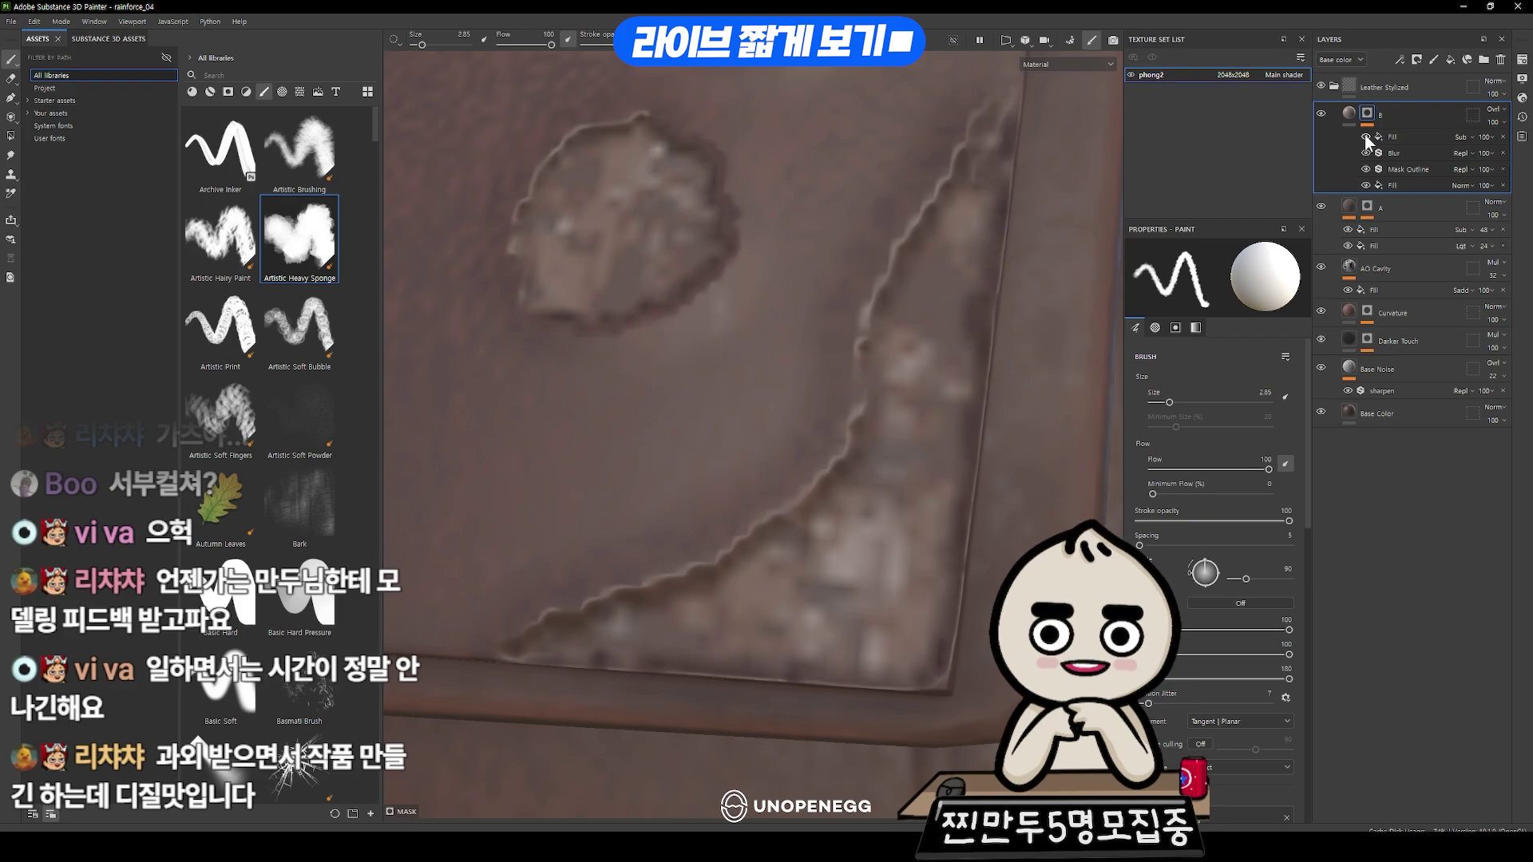
pyautogui.click(1364, 135)
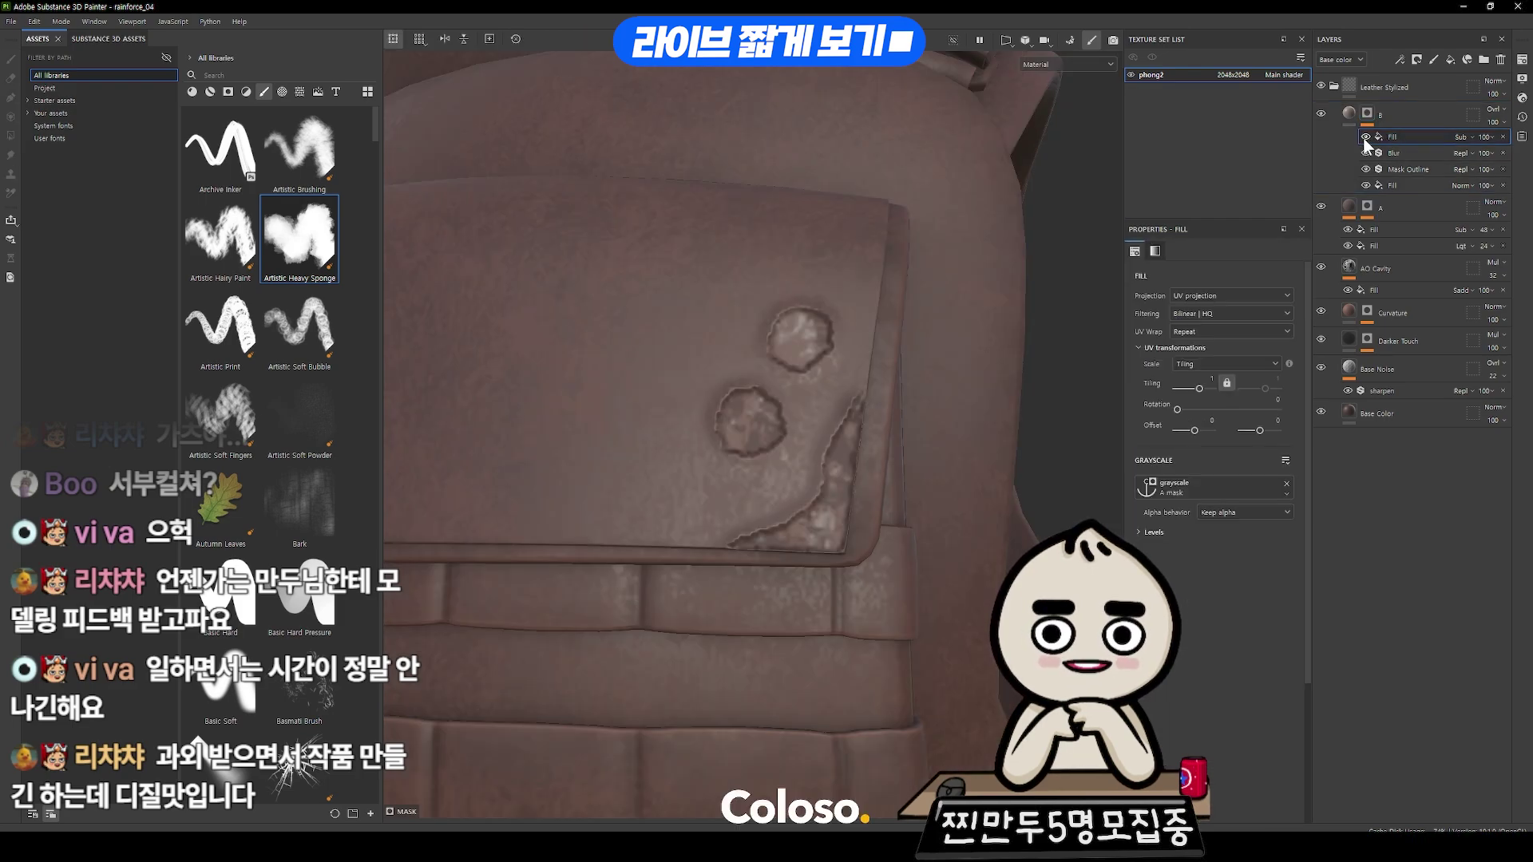
pyautogui.scroll(2, 1059, 376)
pyautogui.scroll(2, 1059, 375)
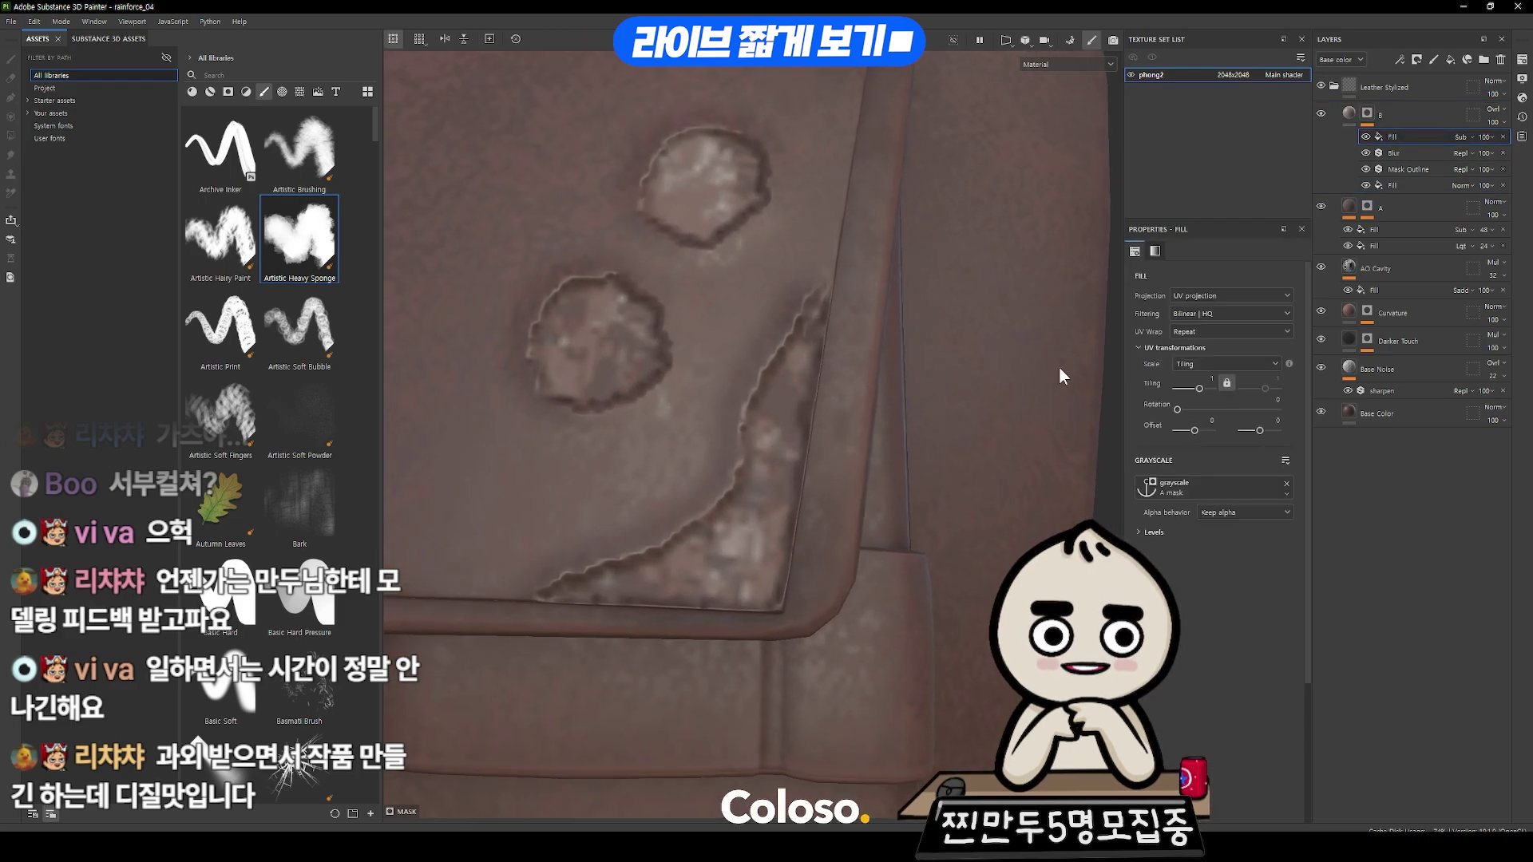
pyautogui.click(1371, 216)
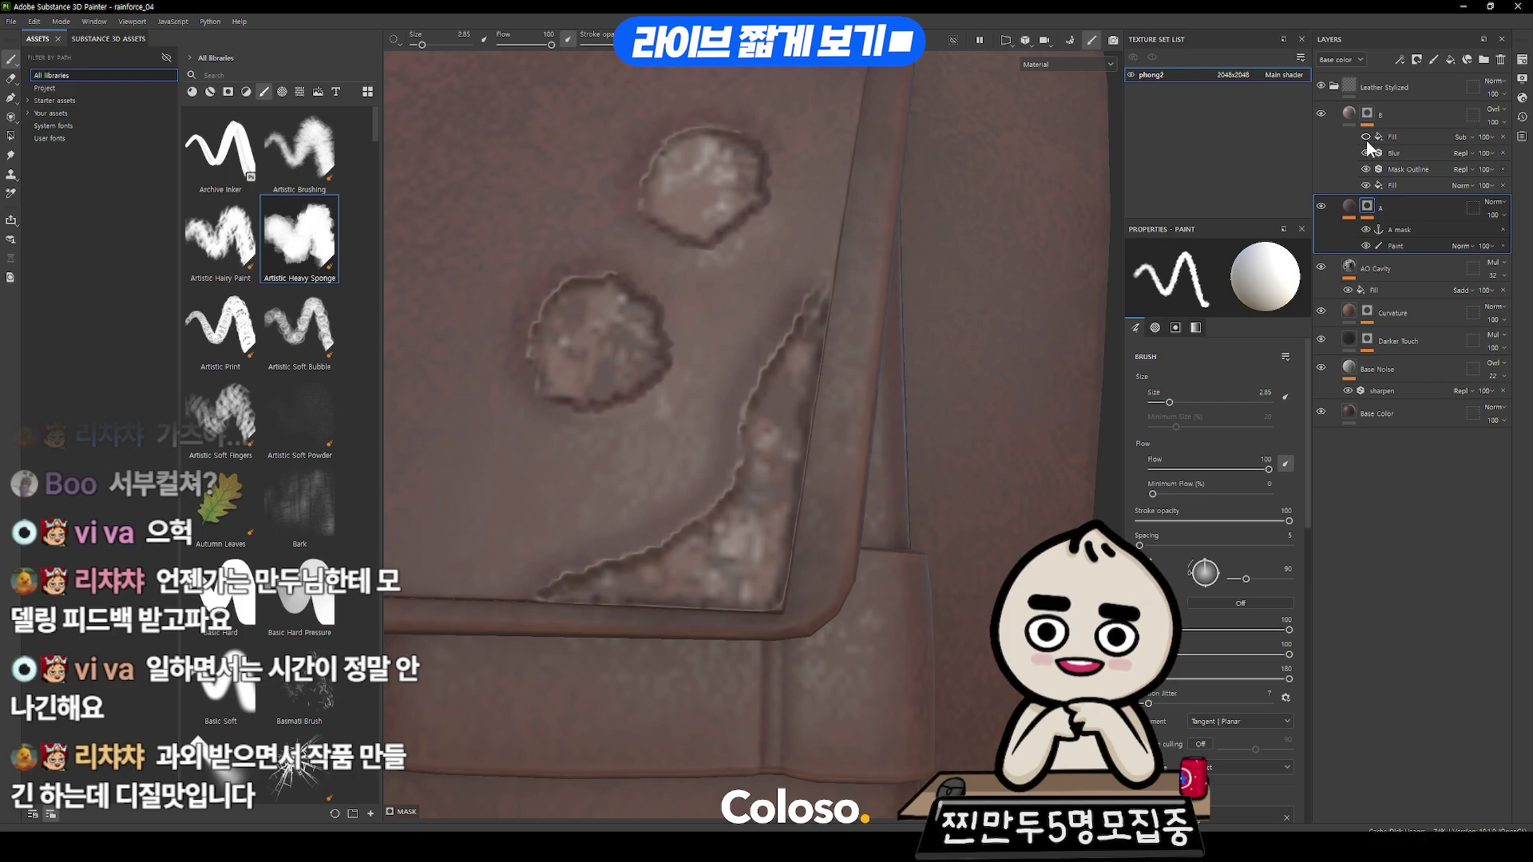
pyautogui.click(1395, 245)
pyautogui.scroll(-3, 754, 433)
pyautogui.moveTo(559, 431); pyautogui.dragTo(754, 433, button='middle')
pyautogui.keyDown('alt'); pyautogui.moveTo(754, 433); pyautogui.dragTo(897, 227); pyautogui.keyUp('alt')
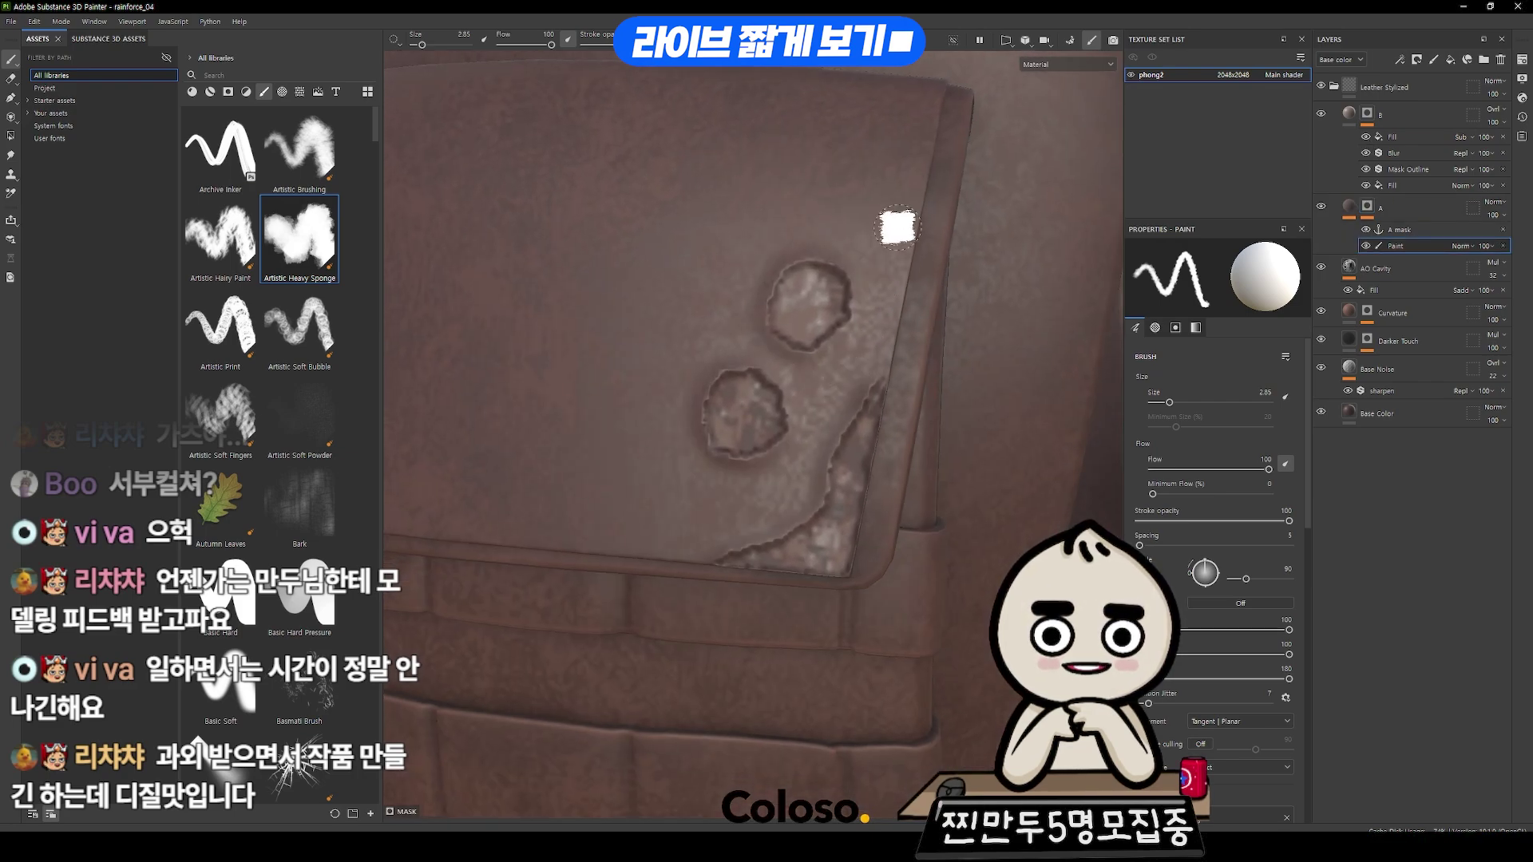
pyautogui.moveTo(927, 147)
pyautogui.keyDown('alt'); pyautogui.mouseDown()
pyautogui.moveTo(811, 387)
pyautogui.moveTo(701, 301)
pyautogui.mouseUp(); pyautogui.keyUp('alt')
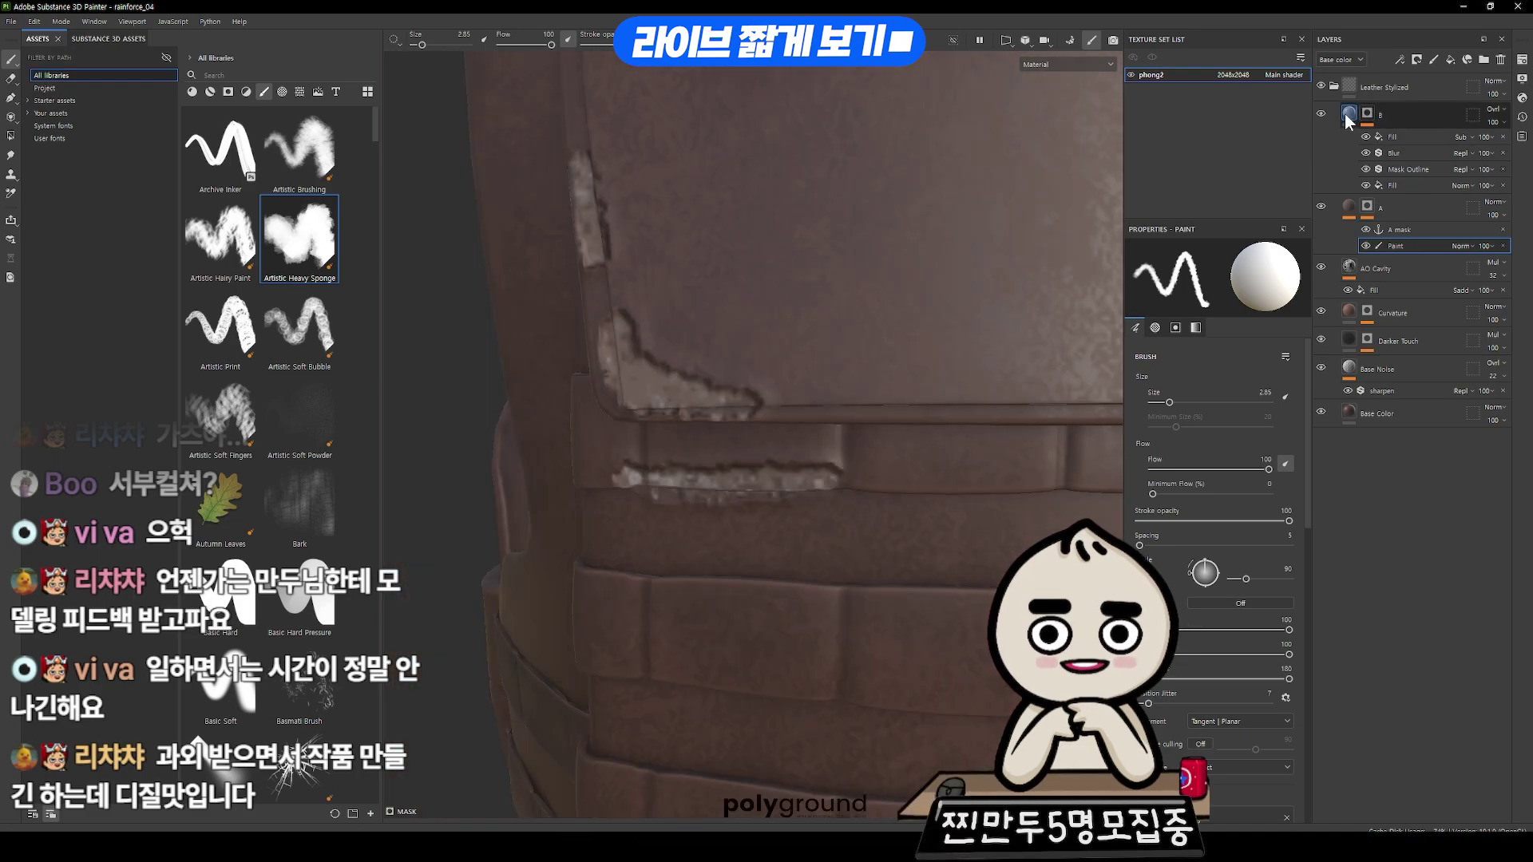
pyautogui.click(1344, 113)
pyautogui.click(1347, 145)
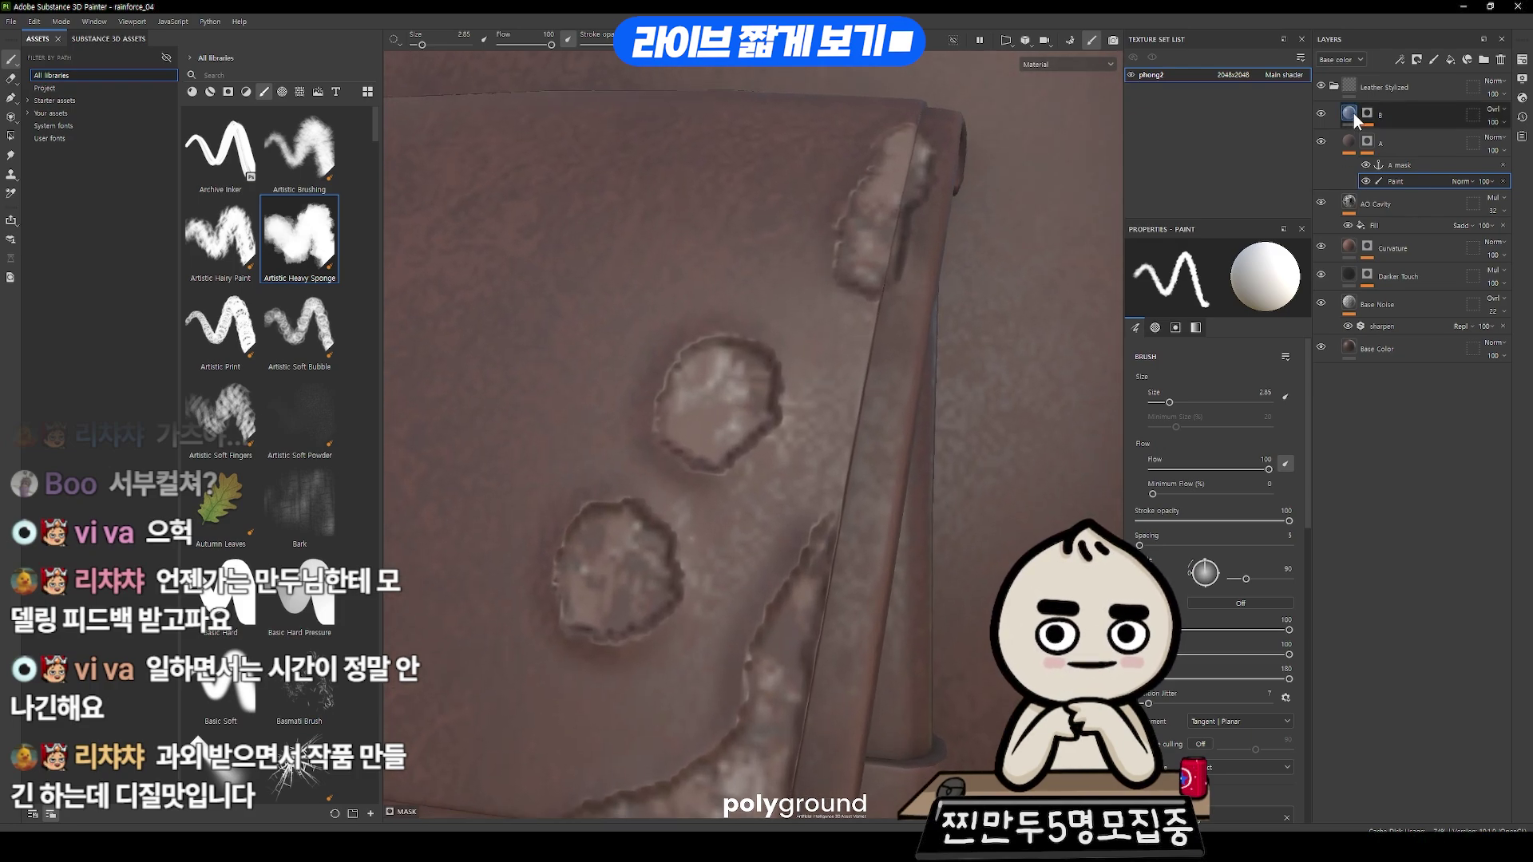
pyautogui.click(1353, 113)
# - Add a mask with a trial Dirt generator to layer C, then delete the generator
pyautogui.rightClick(1352, 107)
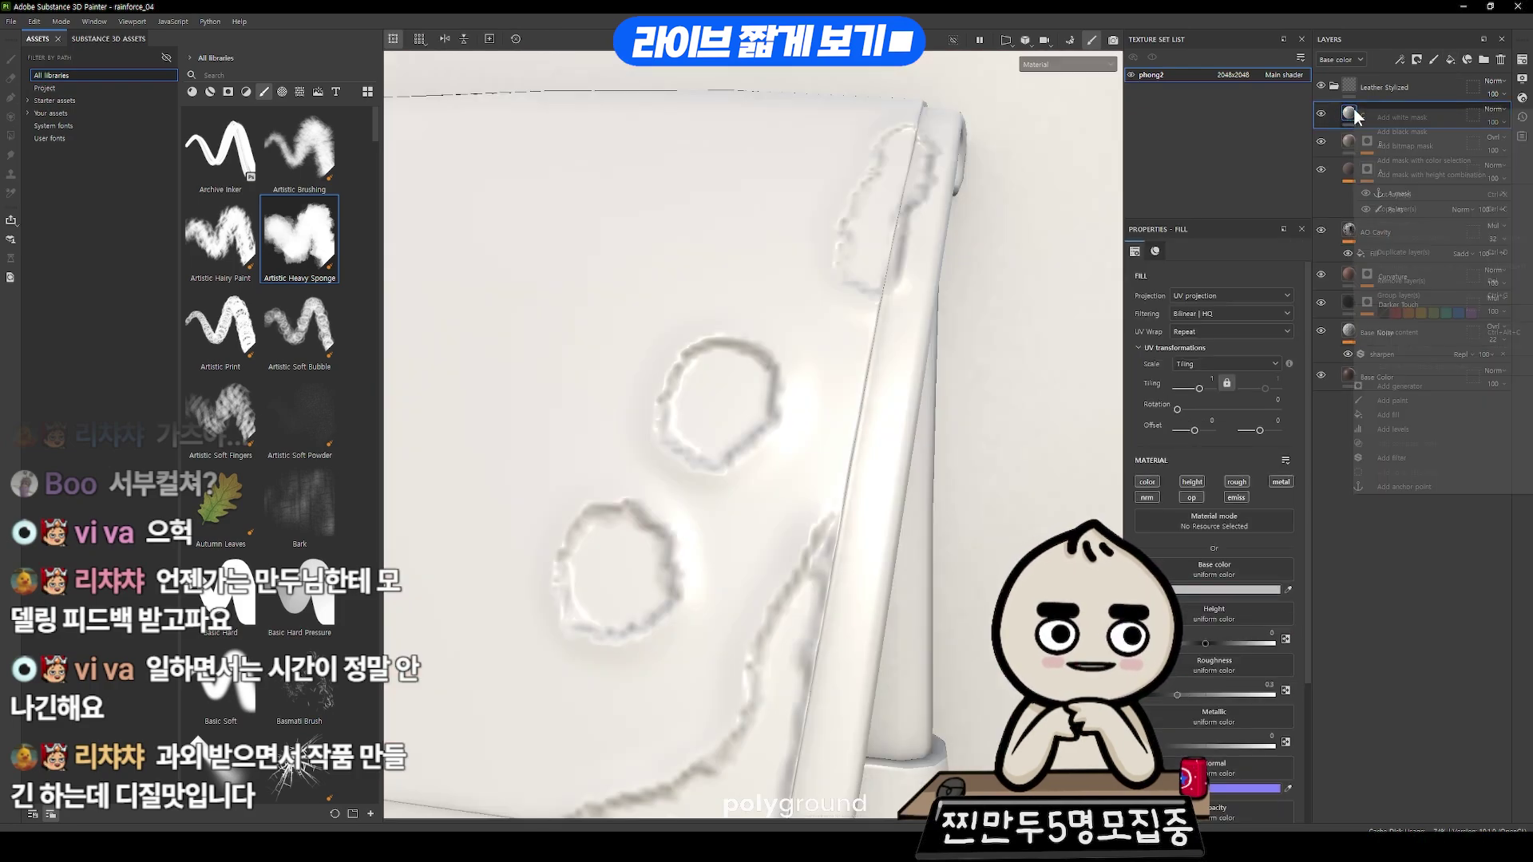
pyautogui.click(1358, 127)
pyautogui.rightClick(1360, 112)
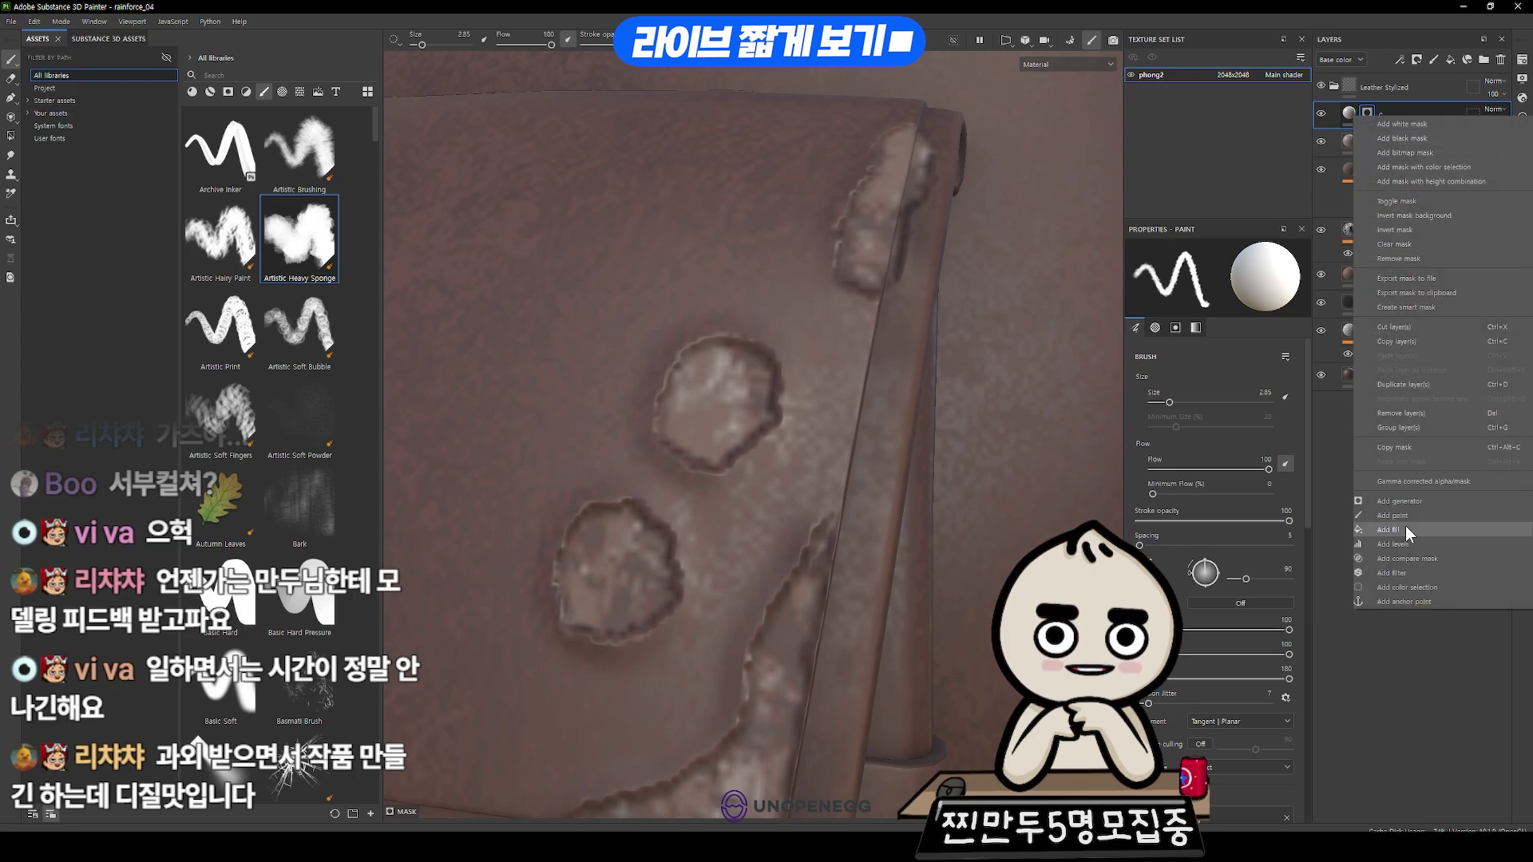
pyautogui.click(1407, 503)
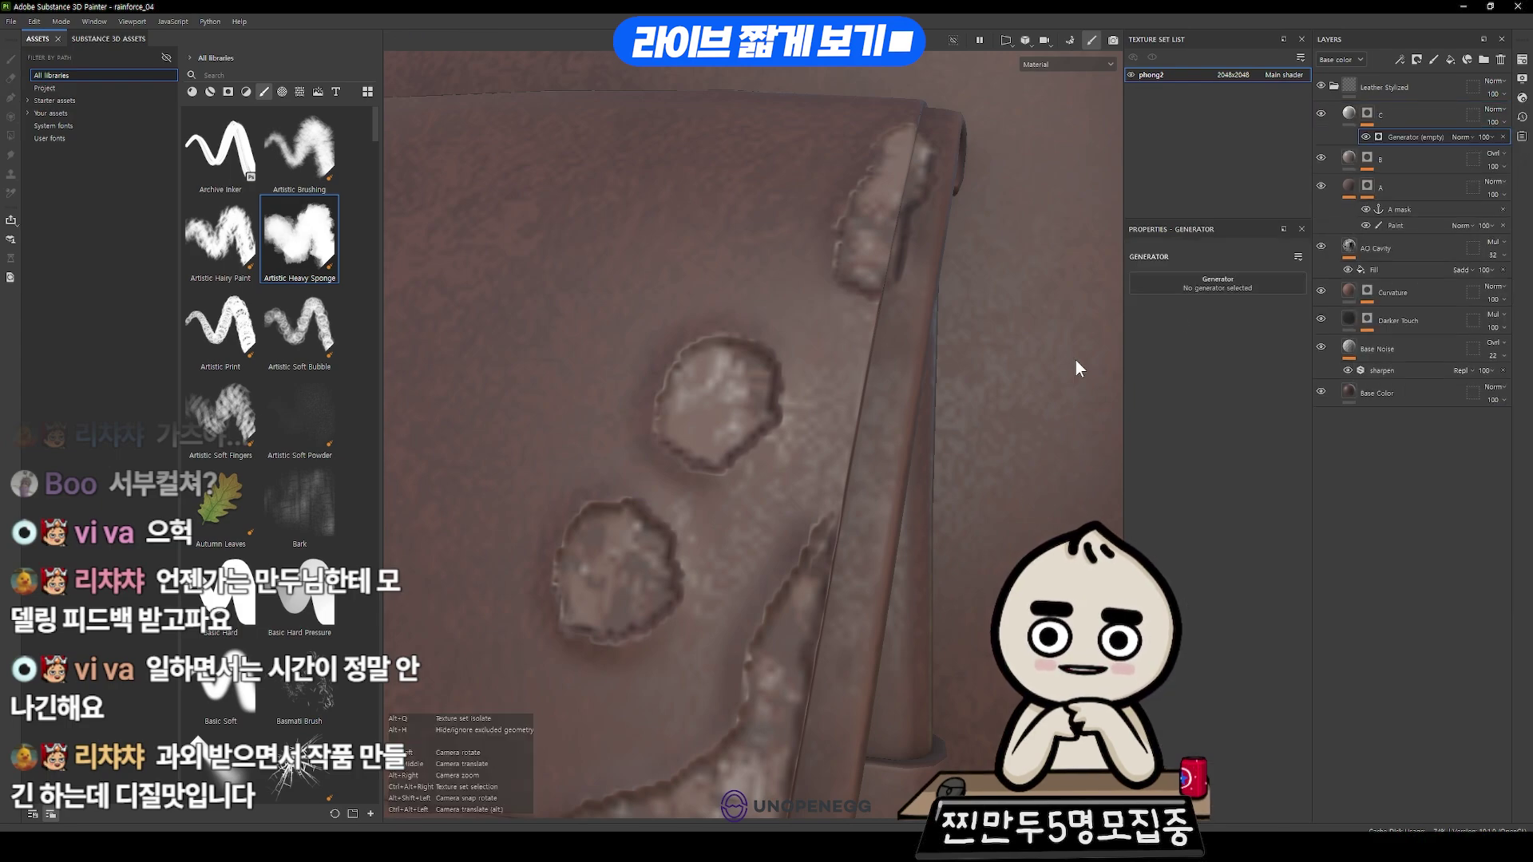
pyautogui.click(1225, 289)
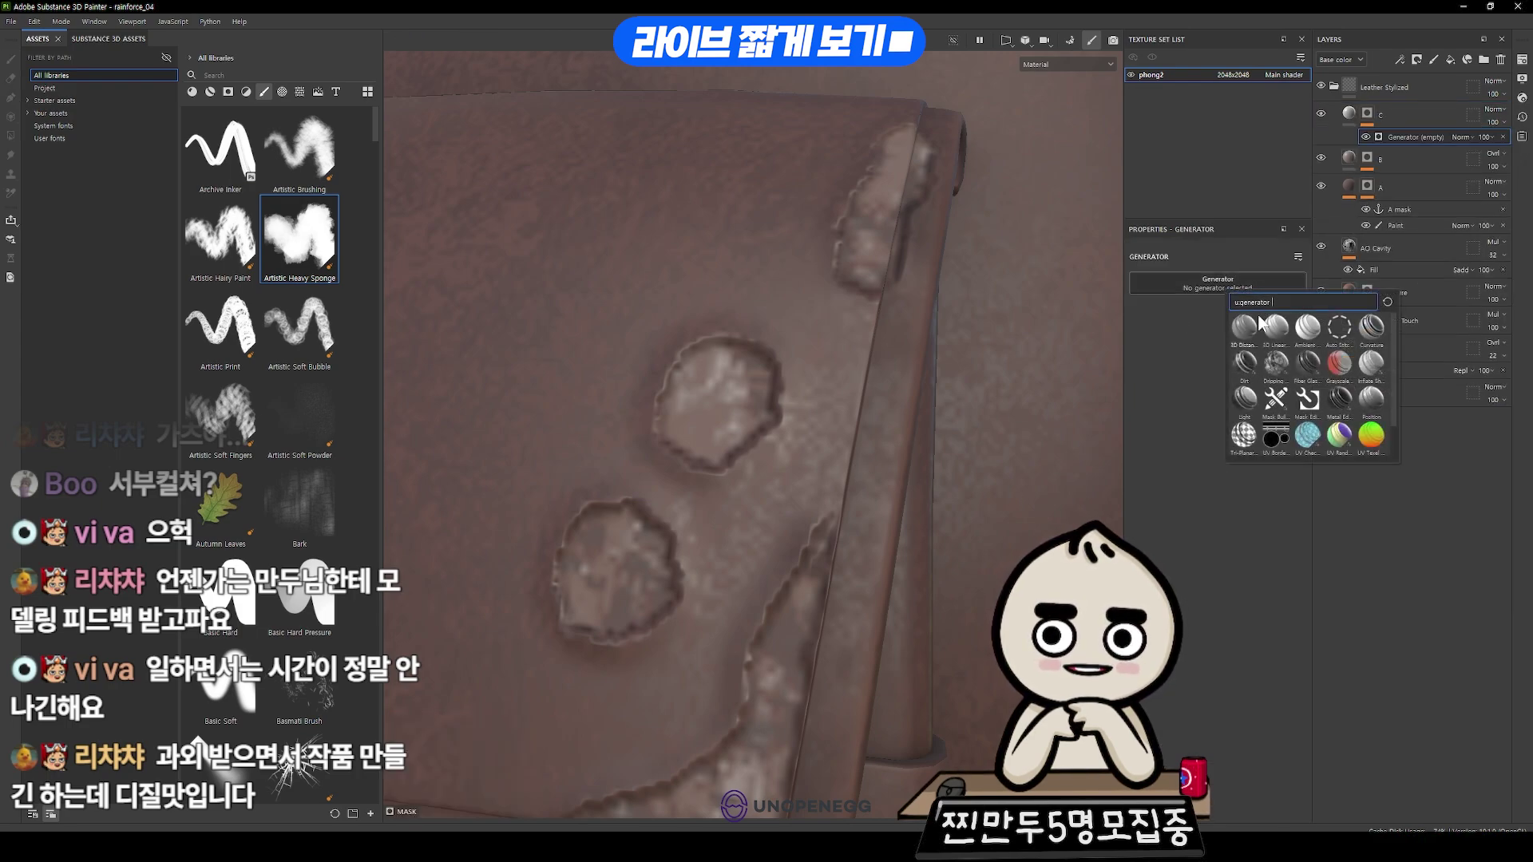
pyautogui.click(1243, 363)
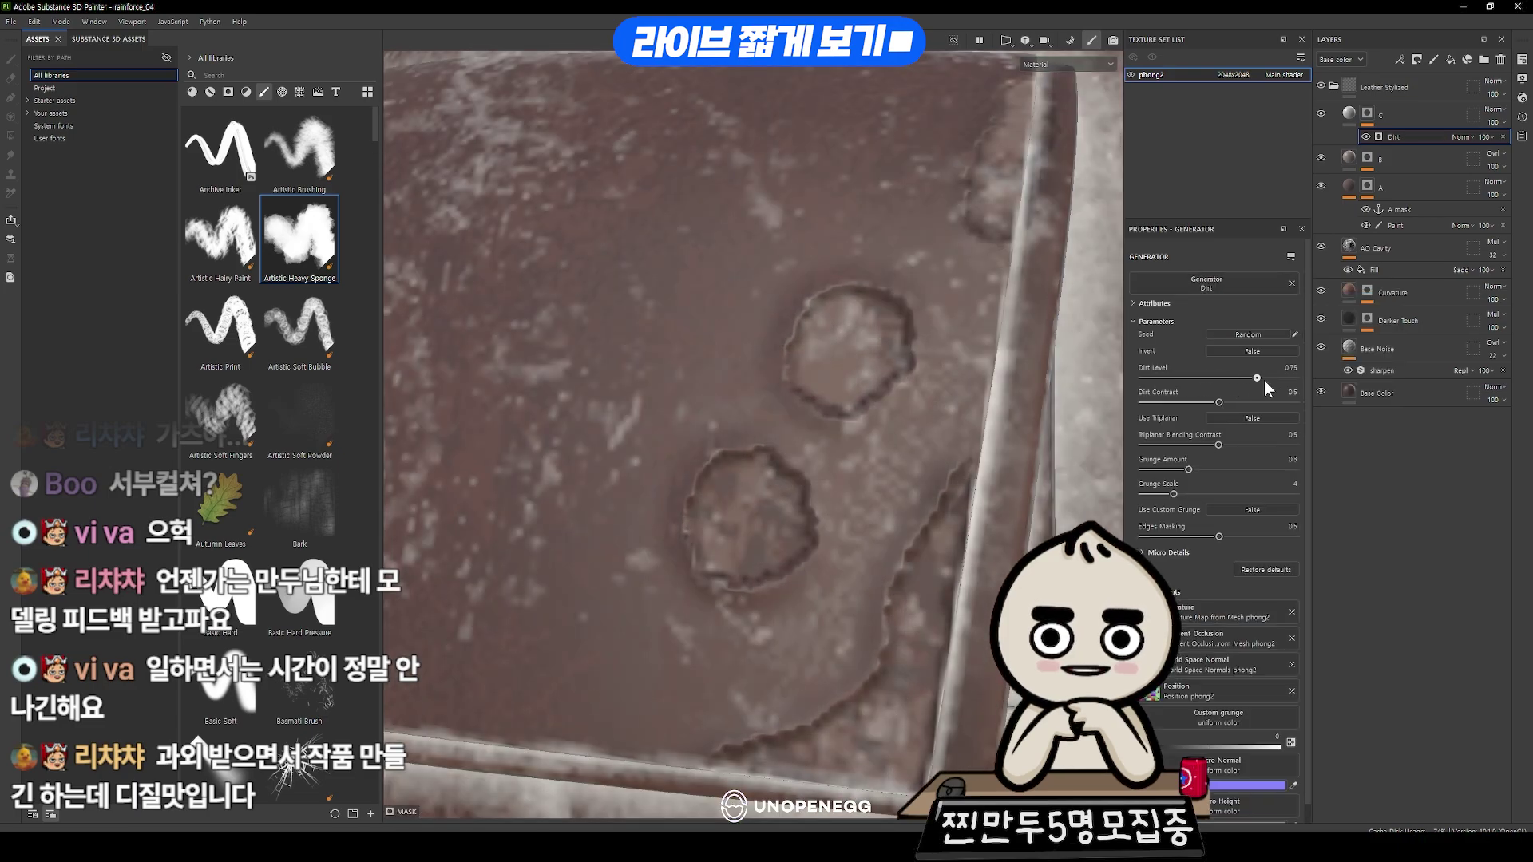
pyautogui.moveTo(1263, 380); pyautogui.dragTo(1243, 403)
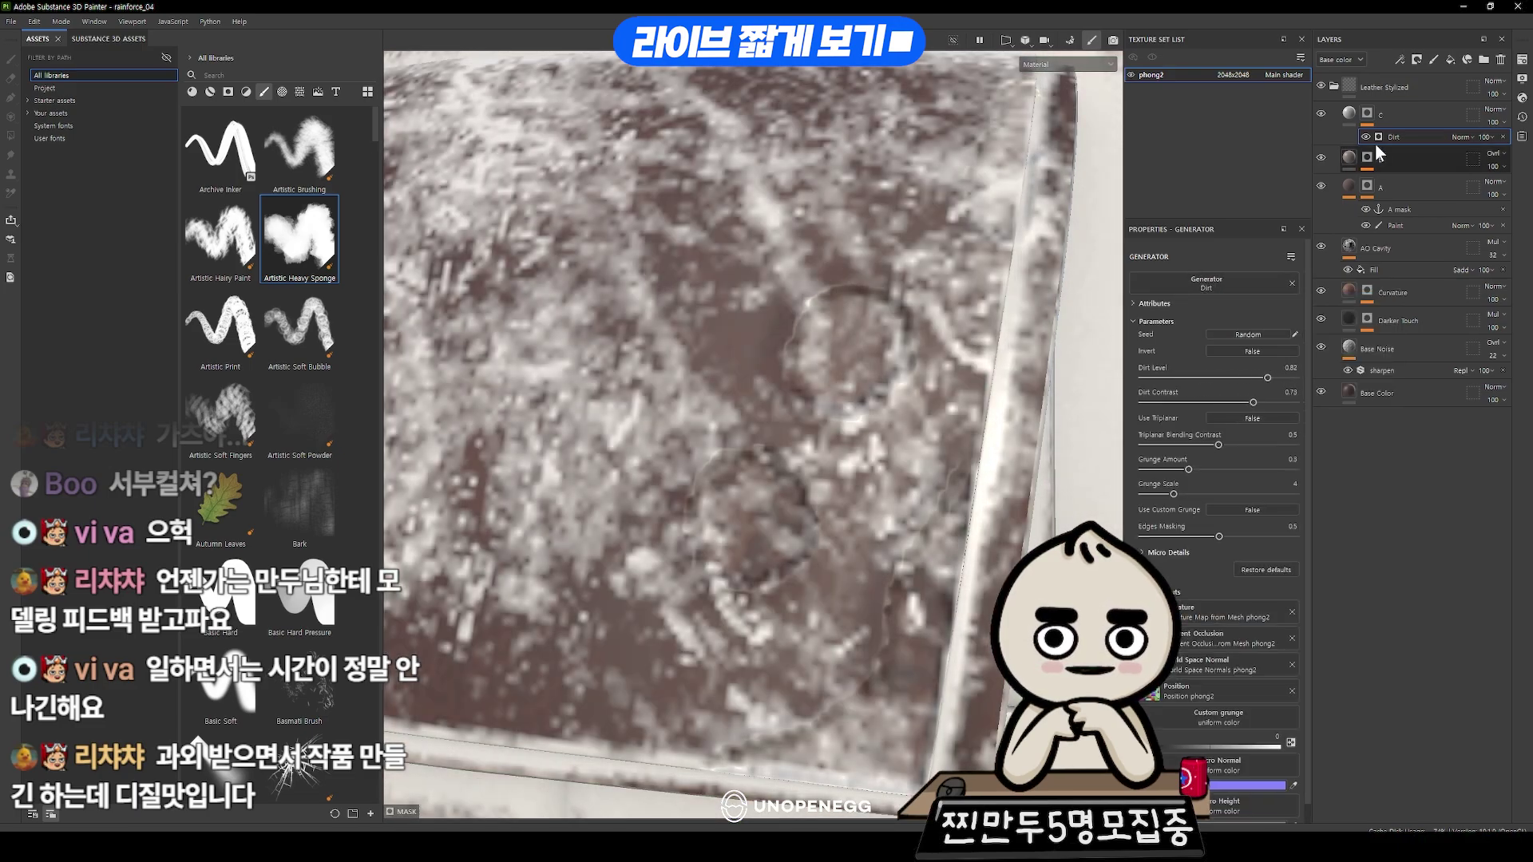
pyautogui.press('Delete')
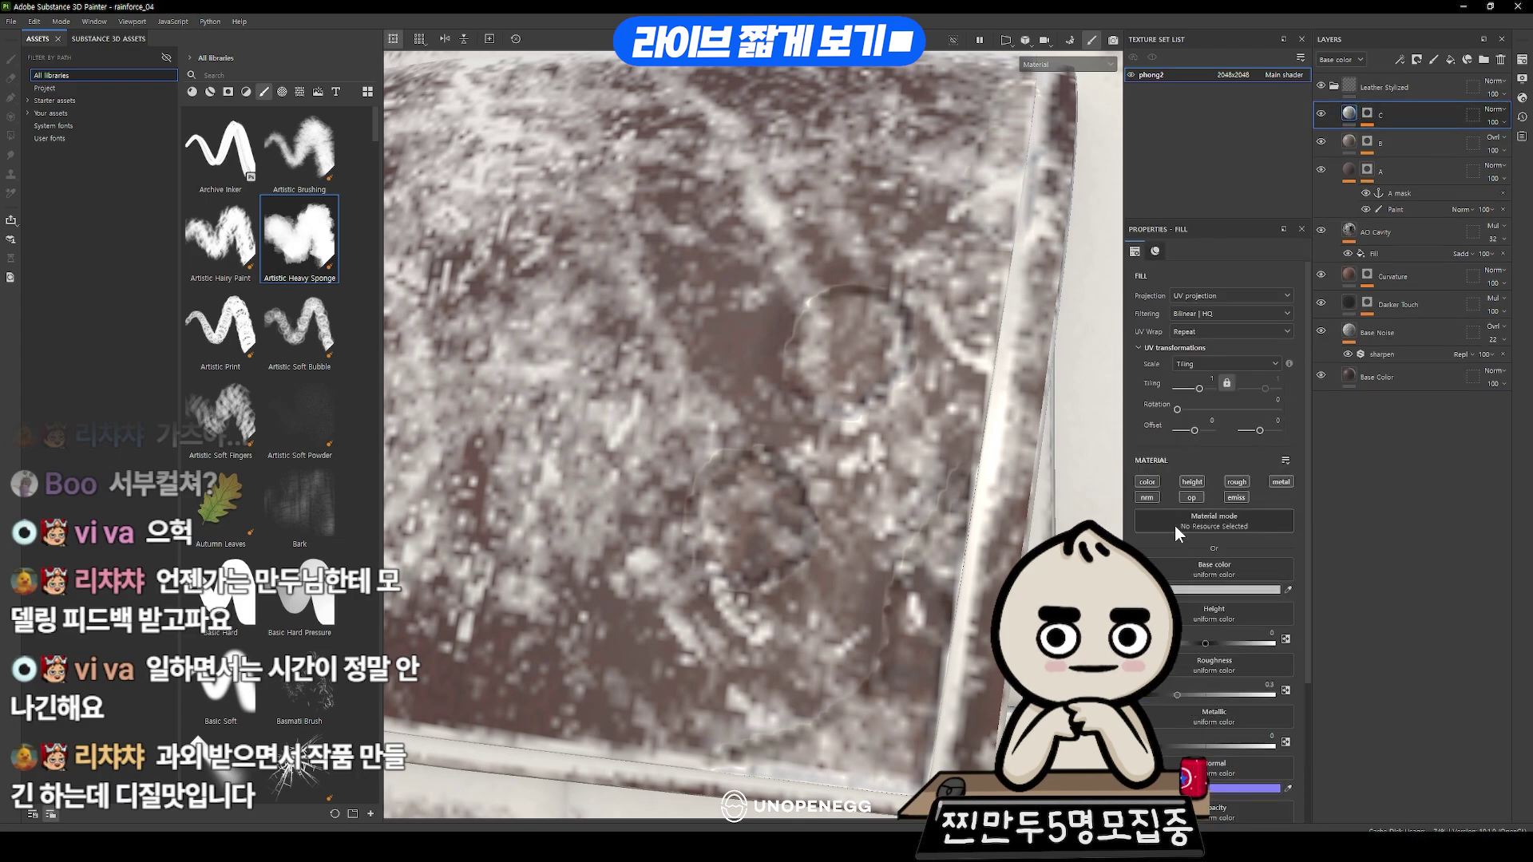
# - Switch off three unneeded channels on layer C and give it a brown base colour
pyautogui.click(1147, 497)
pyautogui.click(1235, 497)
pyautogui.click(1280, 482)
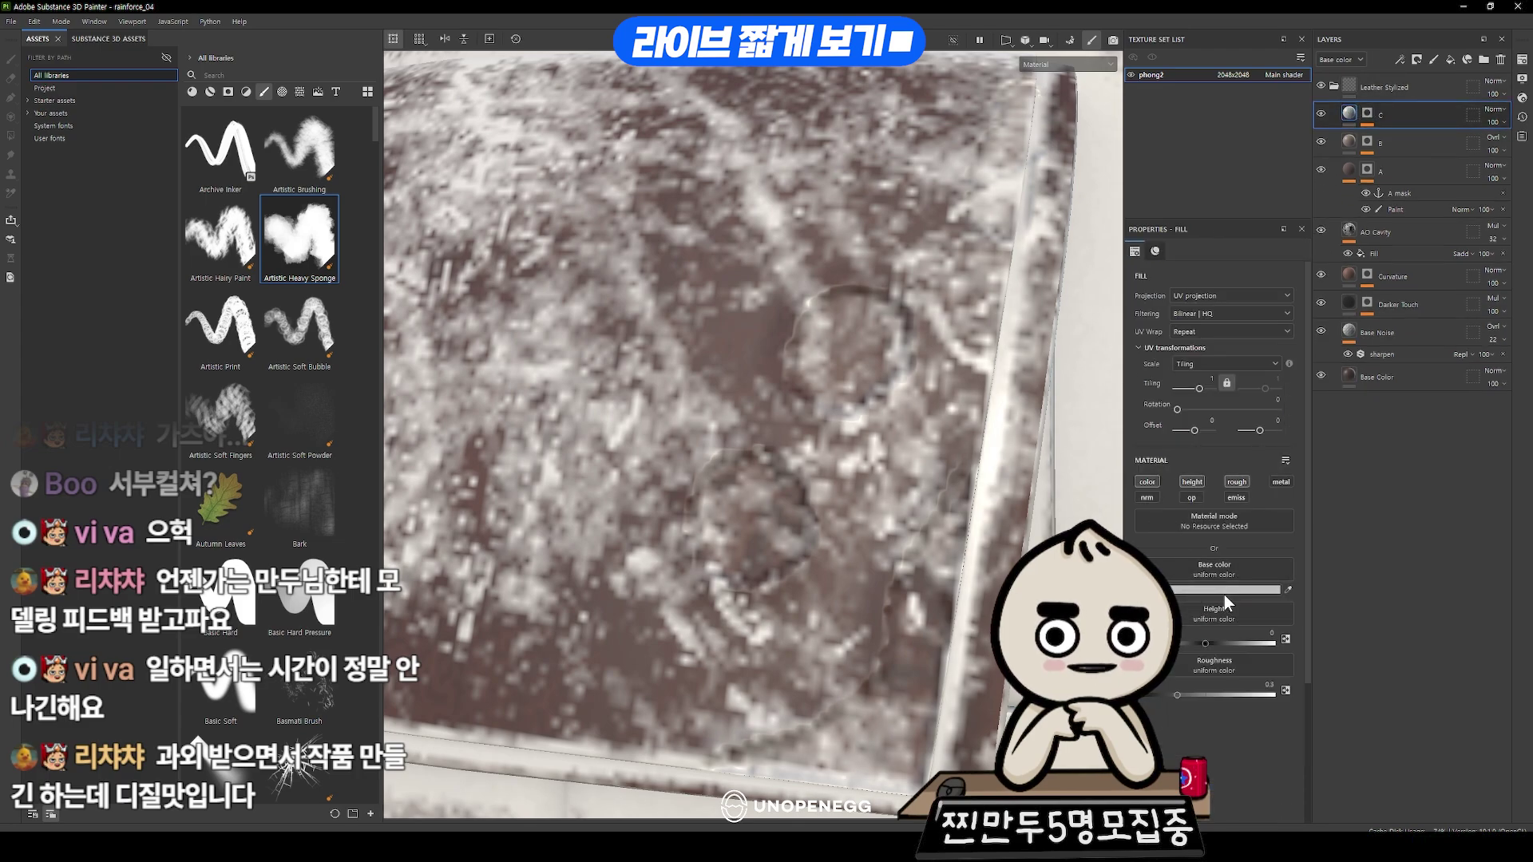
pyautogui.click(1223, 591)
pyautogui.click(1305, 712)
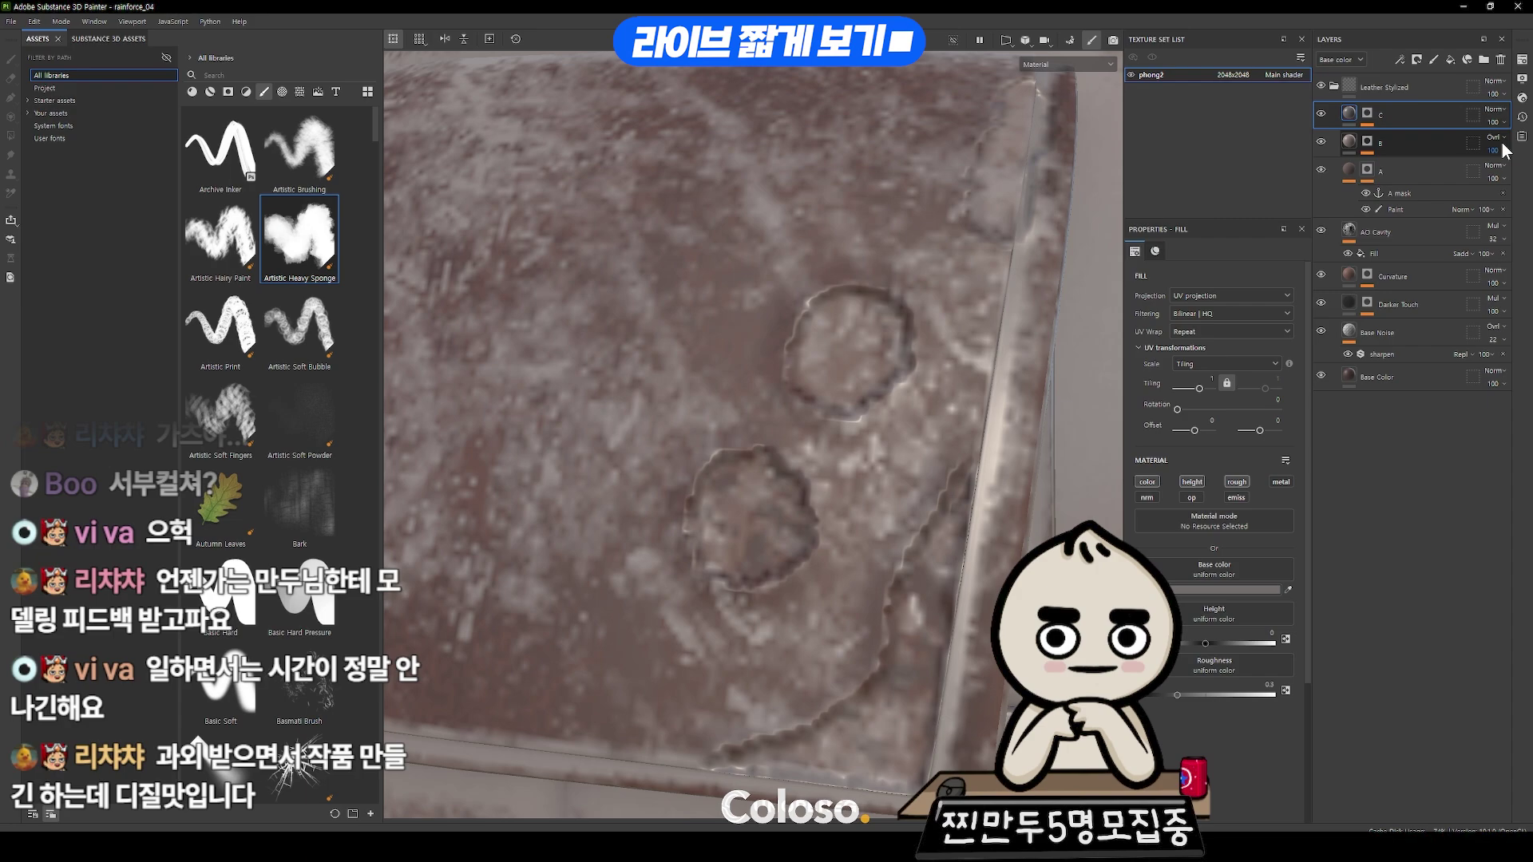
pyautogui.click(1495, 109)
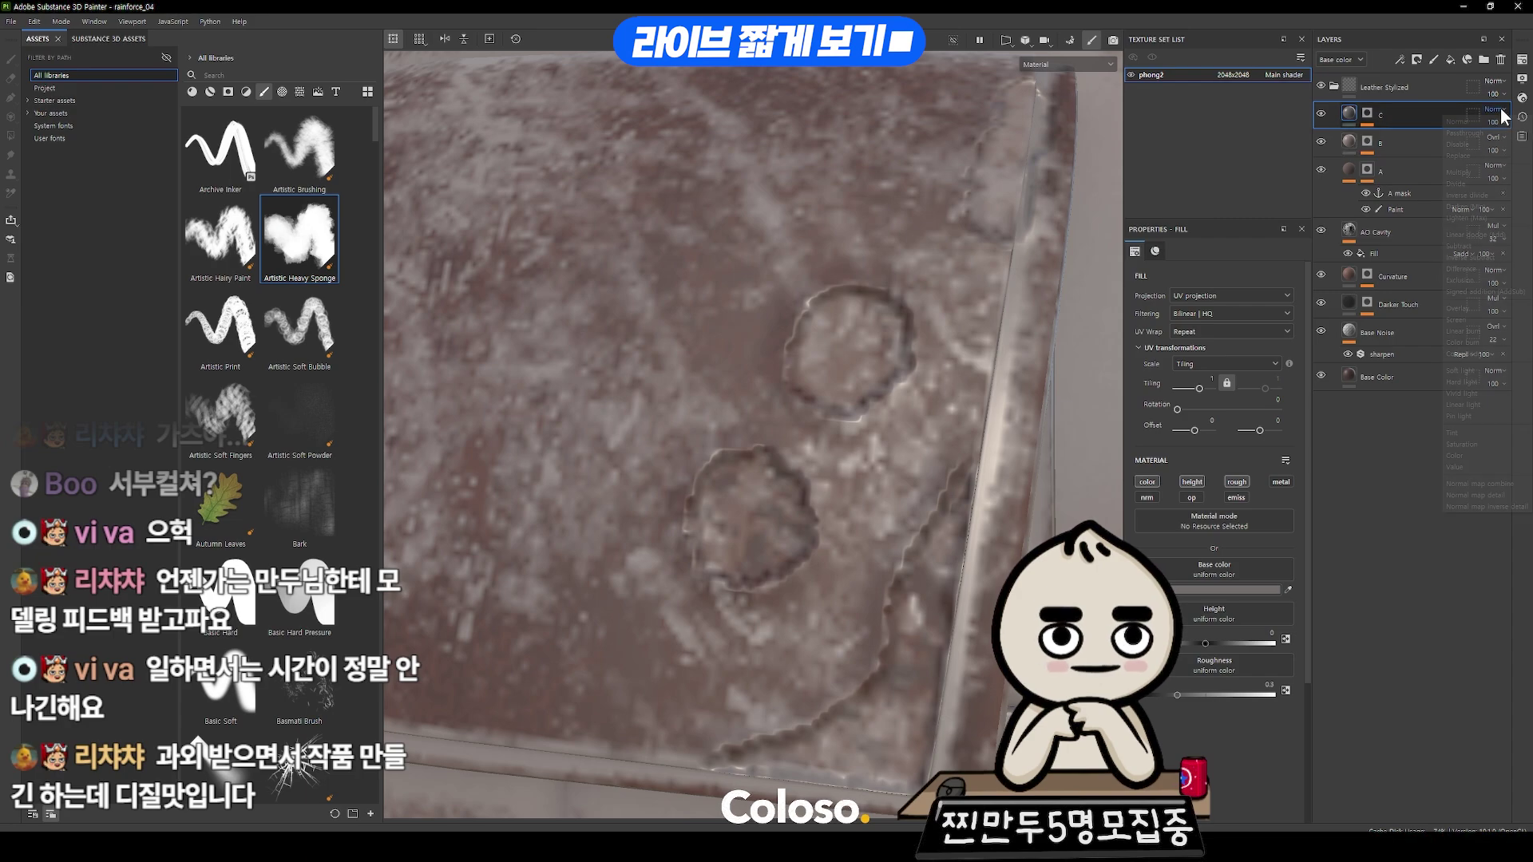
# - Set layer C to Multiply with dirt level 0.83, contrast 0.41, grunge amount 0.4, scale 8
pyautogui.click(1477, 173)
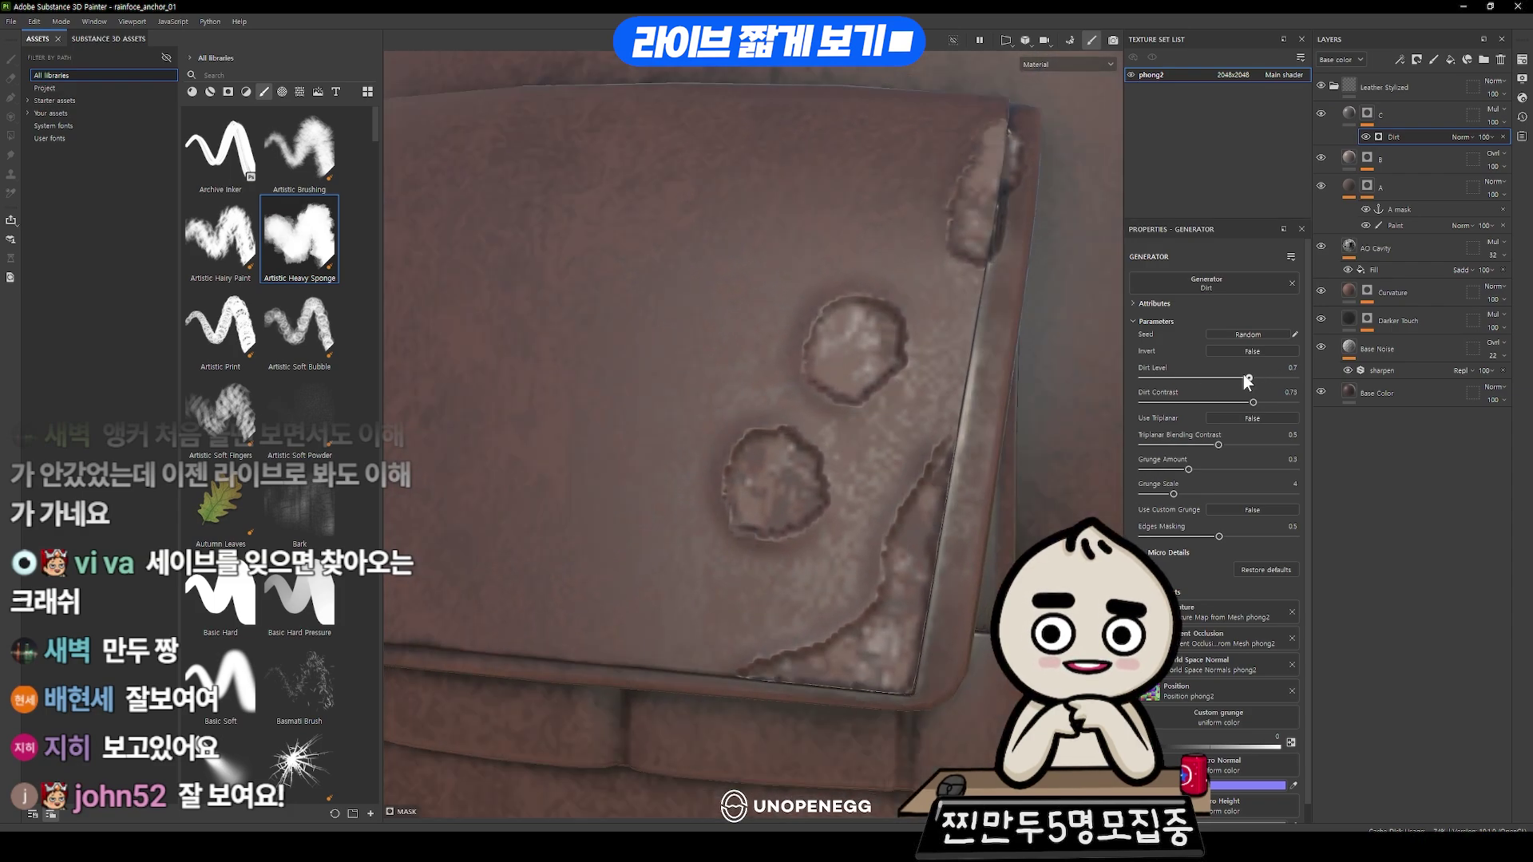
pyautogui.moveTo(1248, 378)
pyautogui.mouseDown()
pyautogui.moveTo(1269, 378)
pyautogui.moveTo(1161, 403)
pyautogui.mouseUp()
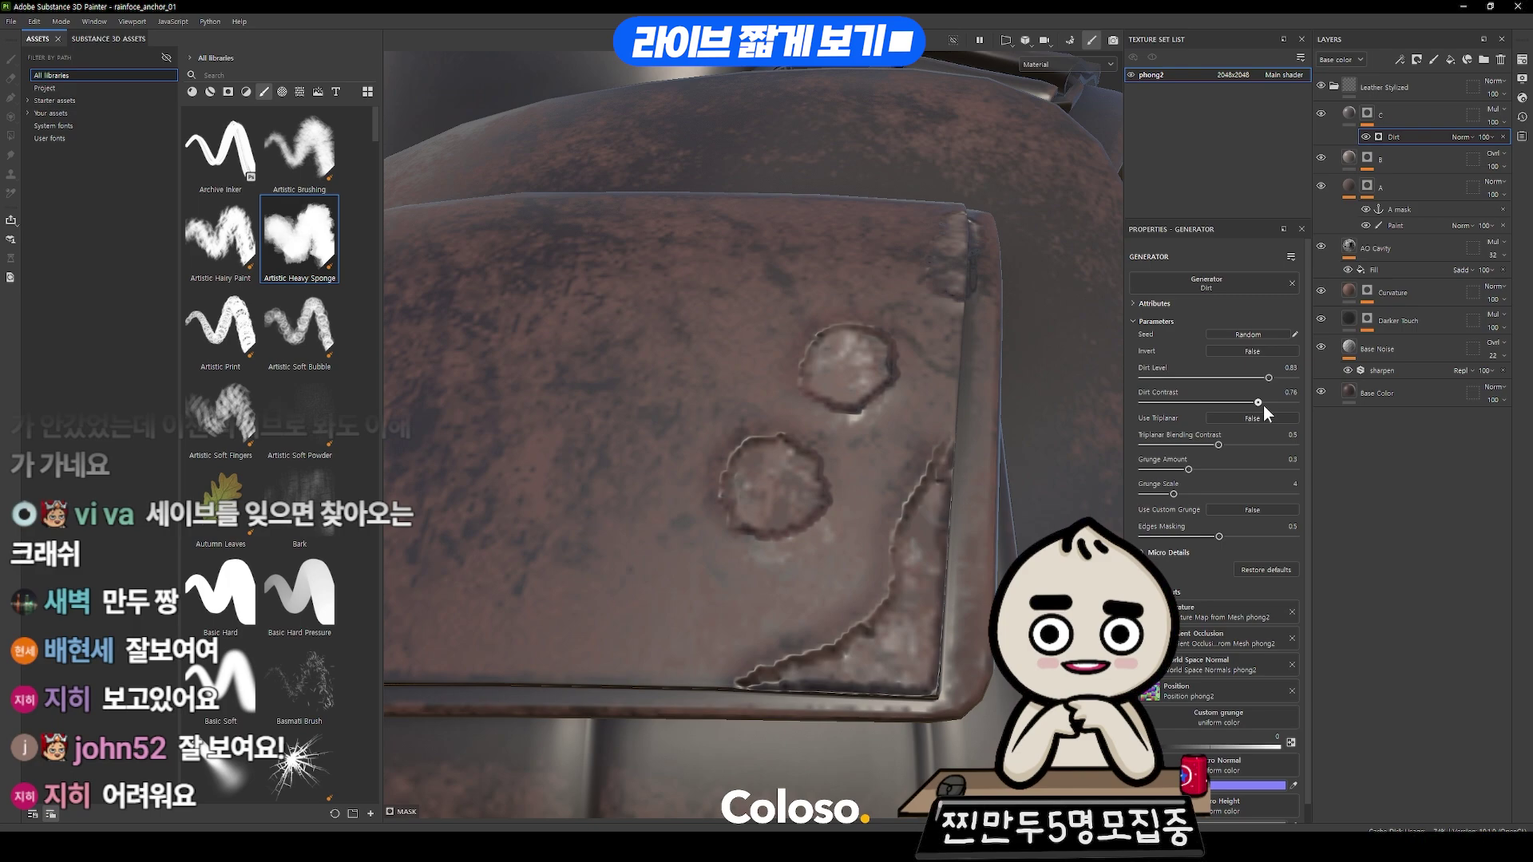
pyautogui.moveTo(1258, 402); pyautogui.dragTo(1204, 402)
pyautogui.moveTo(1188, 469); pyautogui.dragTo(1213, 494)
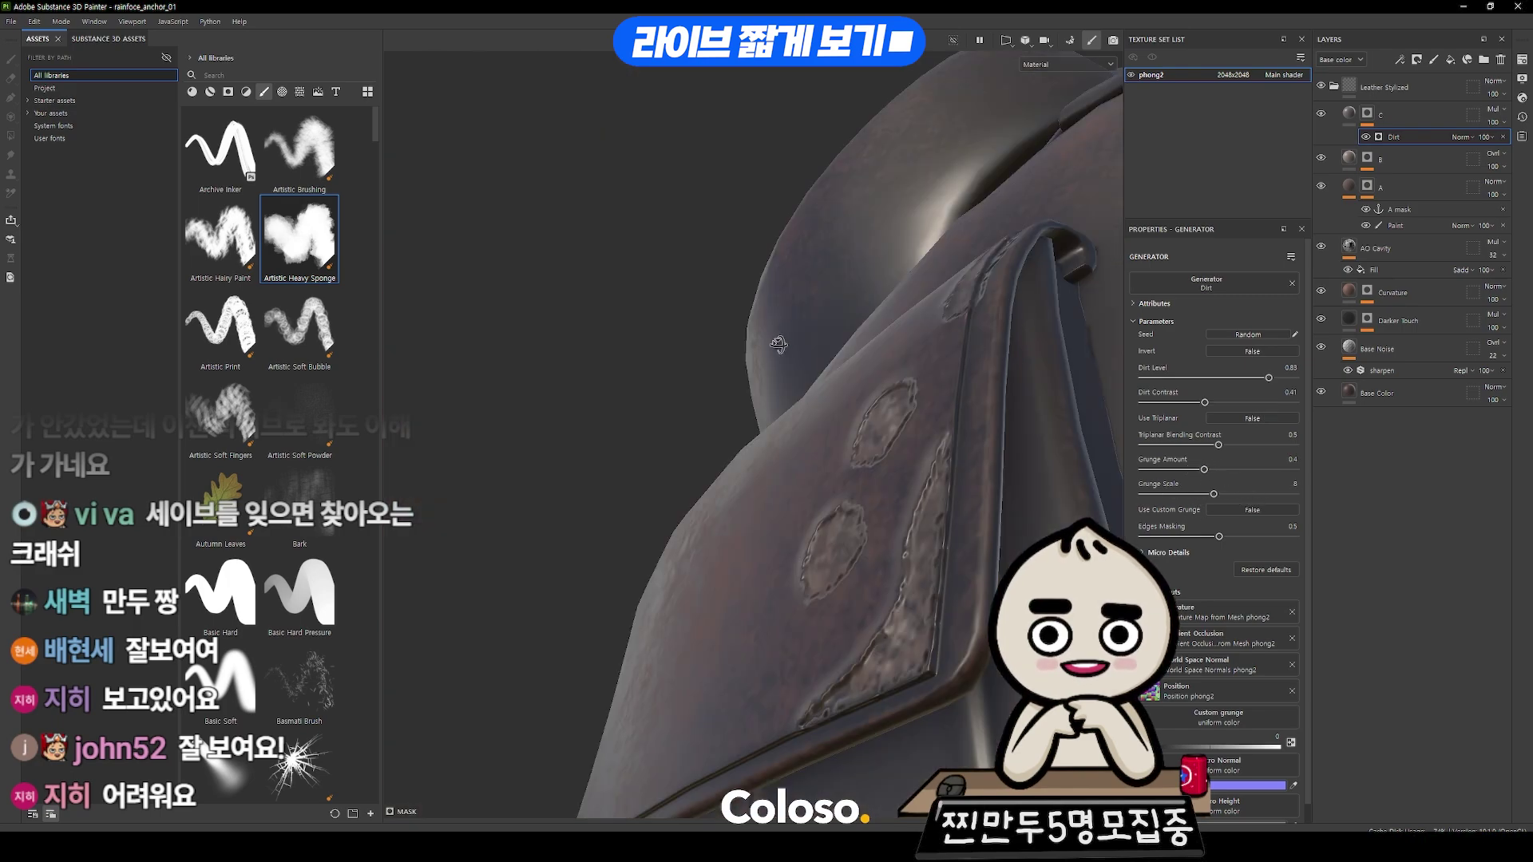
# - Inspect the A mask anchor point referenced by layer B's two fills
pyautogui.keyDown('alt'); pyautogui.moveTo(779, 345); pyautogui.dragTo(1261, 232); pyautogui.keyUp('alt')
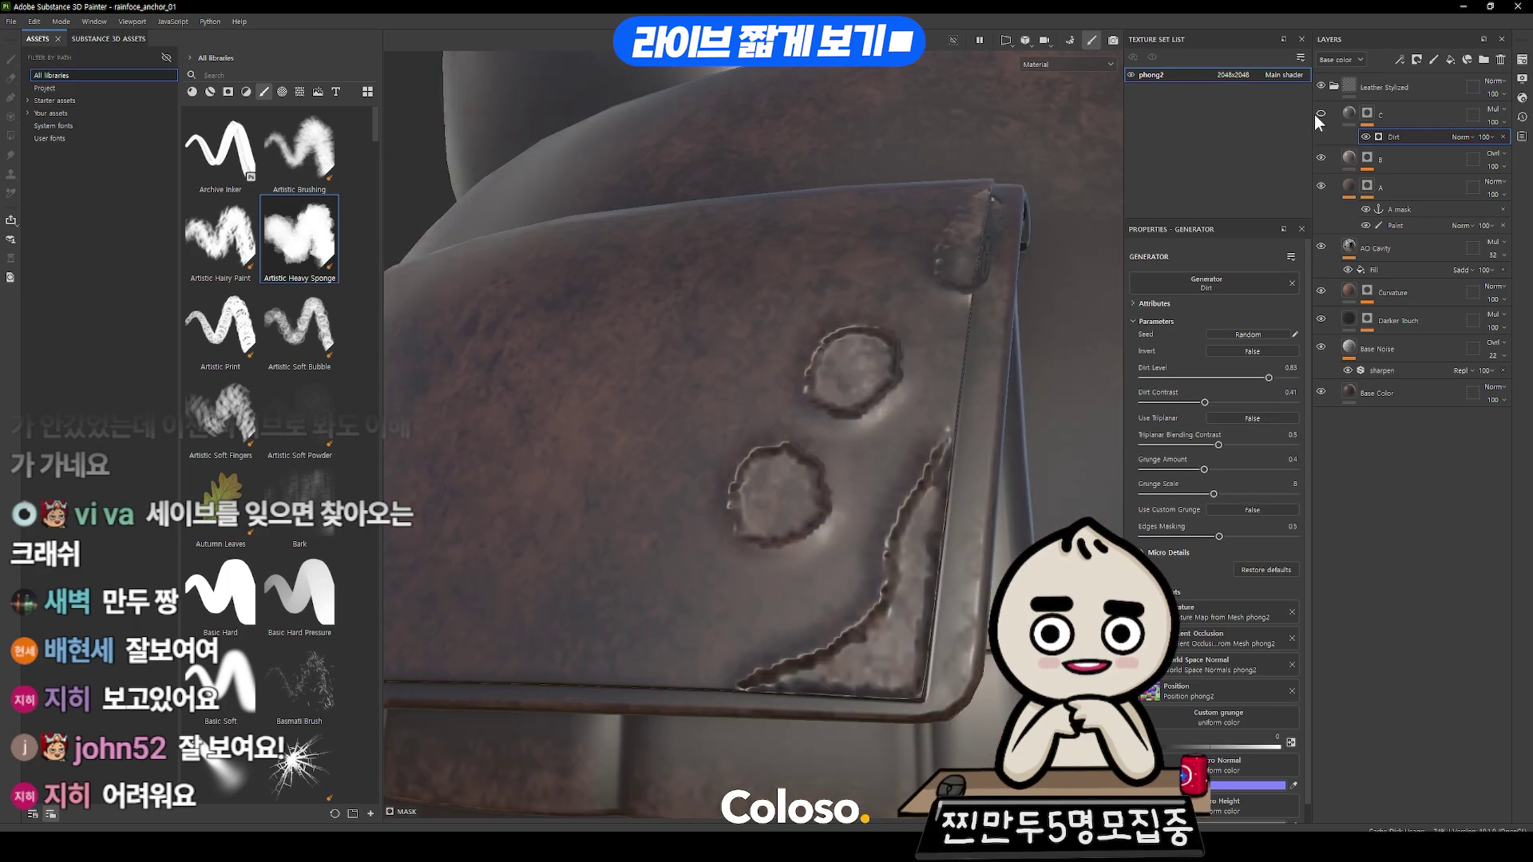
pyautogui.keyDown('alt'); pyautogui.moveTo(994, 306); pyautogui.dragTo(905, 353); pyautogui.keyUp('alt')
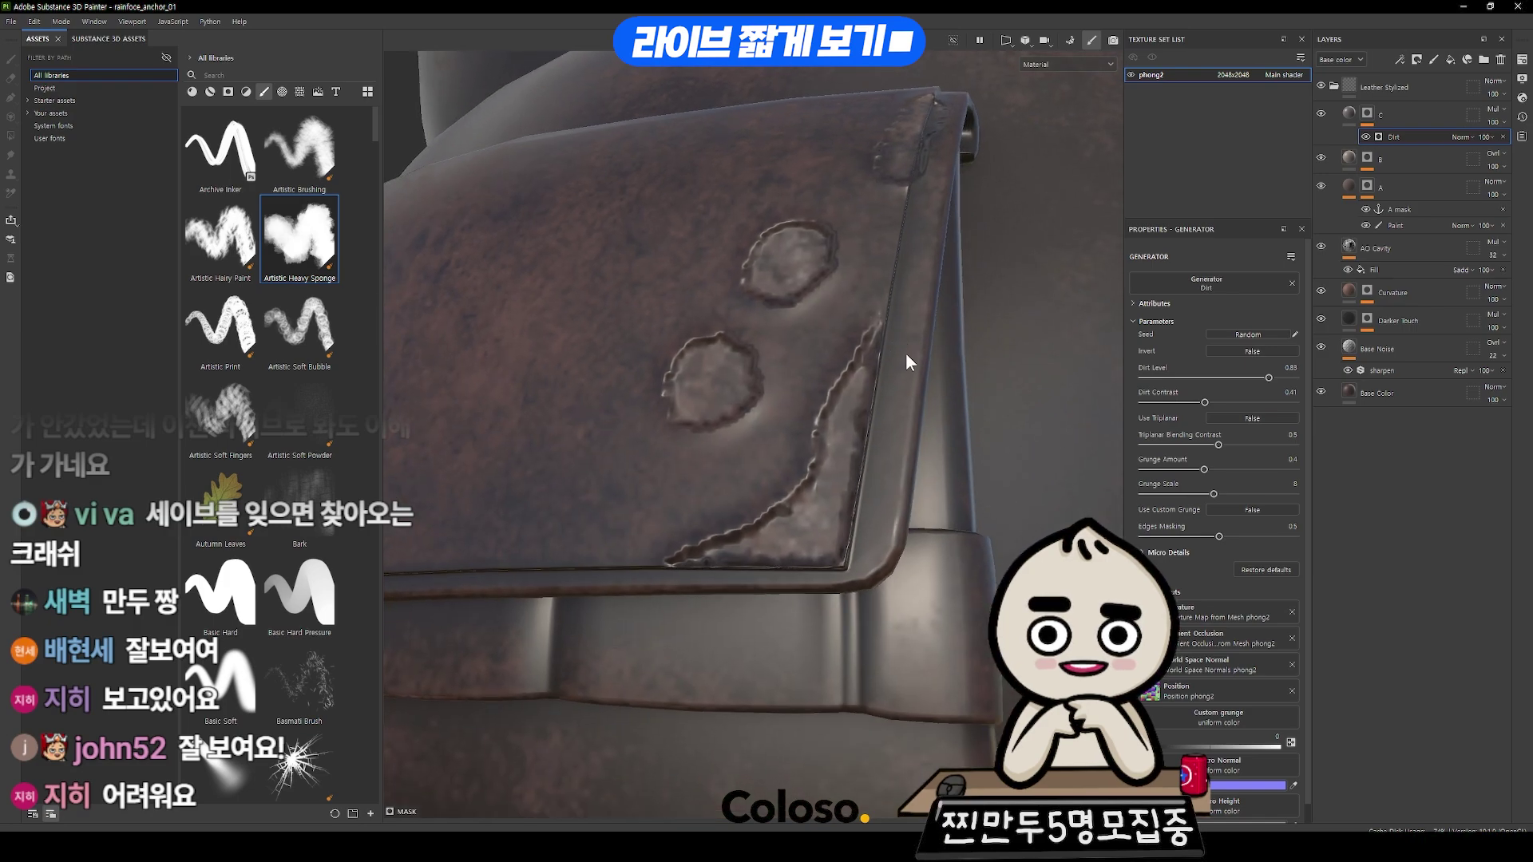
pyautogui.scroll(-1, 1241, 467)
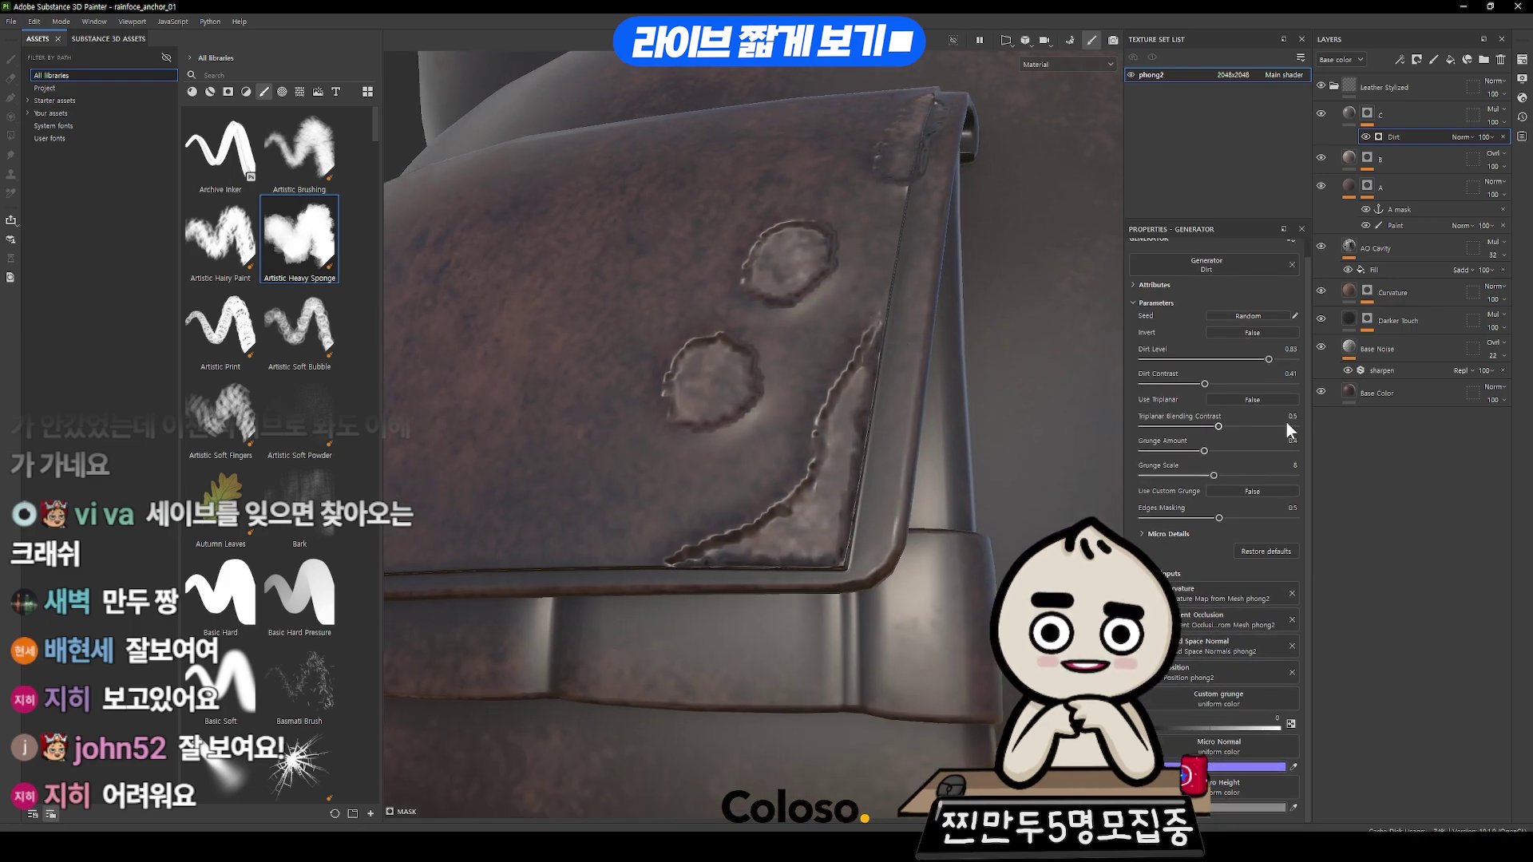
pyautogui.click(1402, 210)
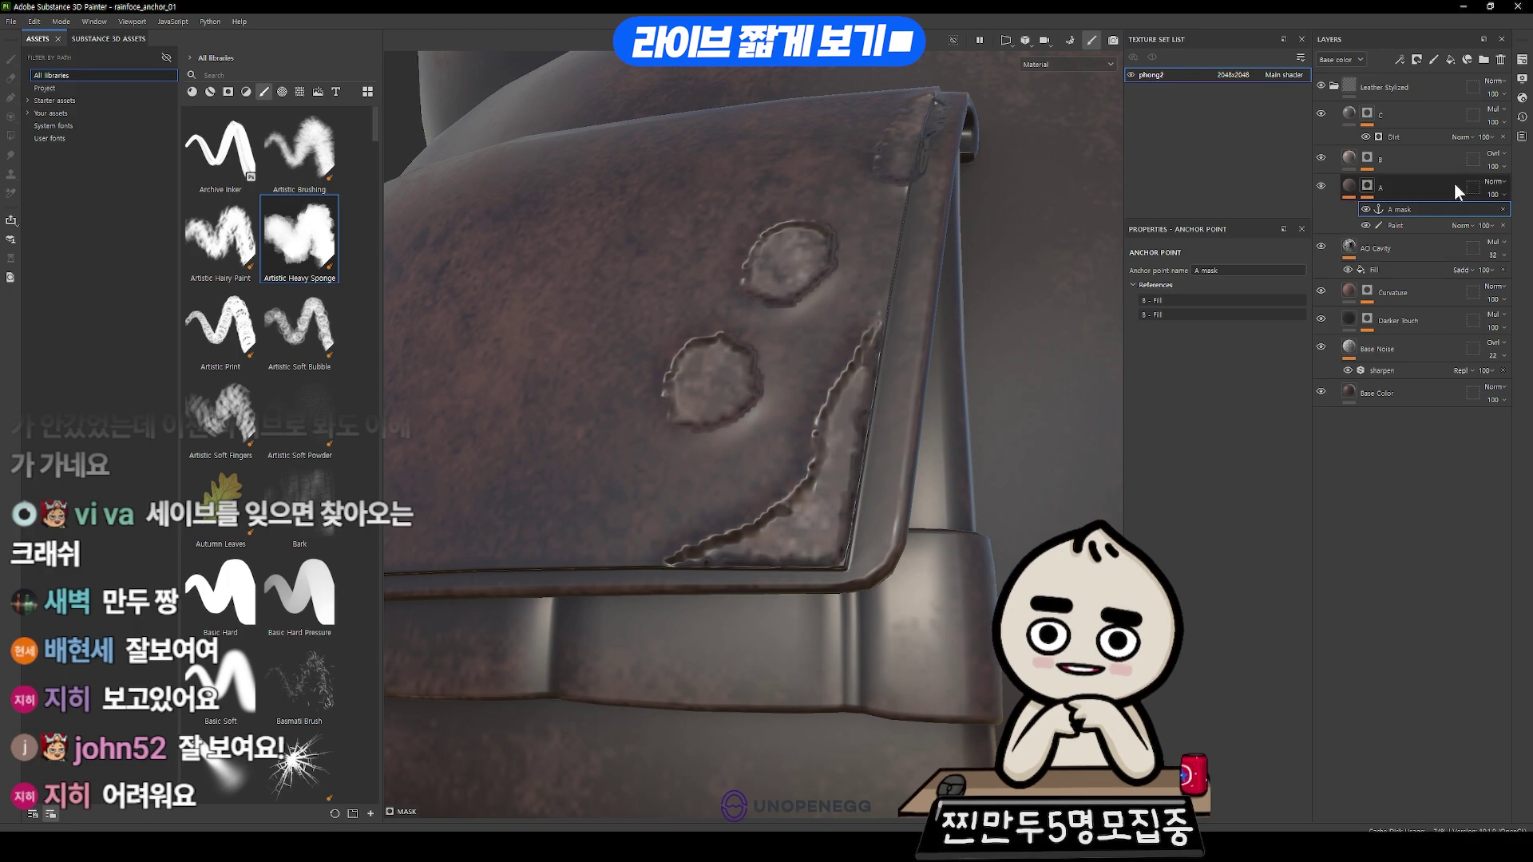
# - Set the Dirt generator's Micro Height input to the A mask anchor point
pyautogui.click(1400, 137)
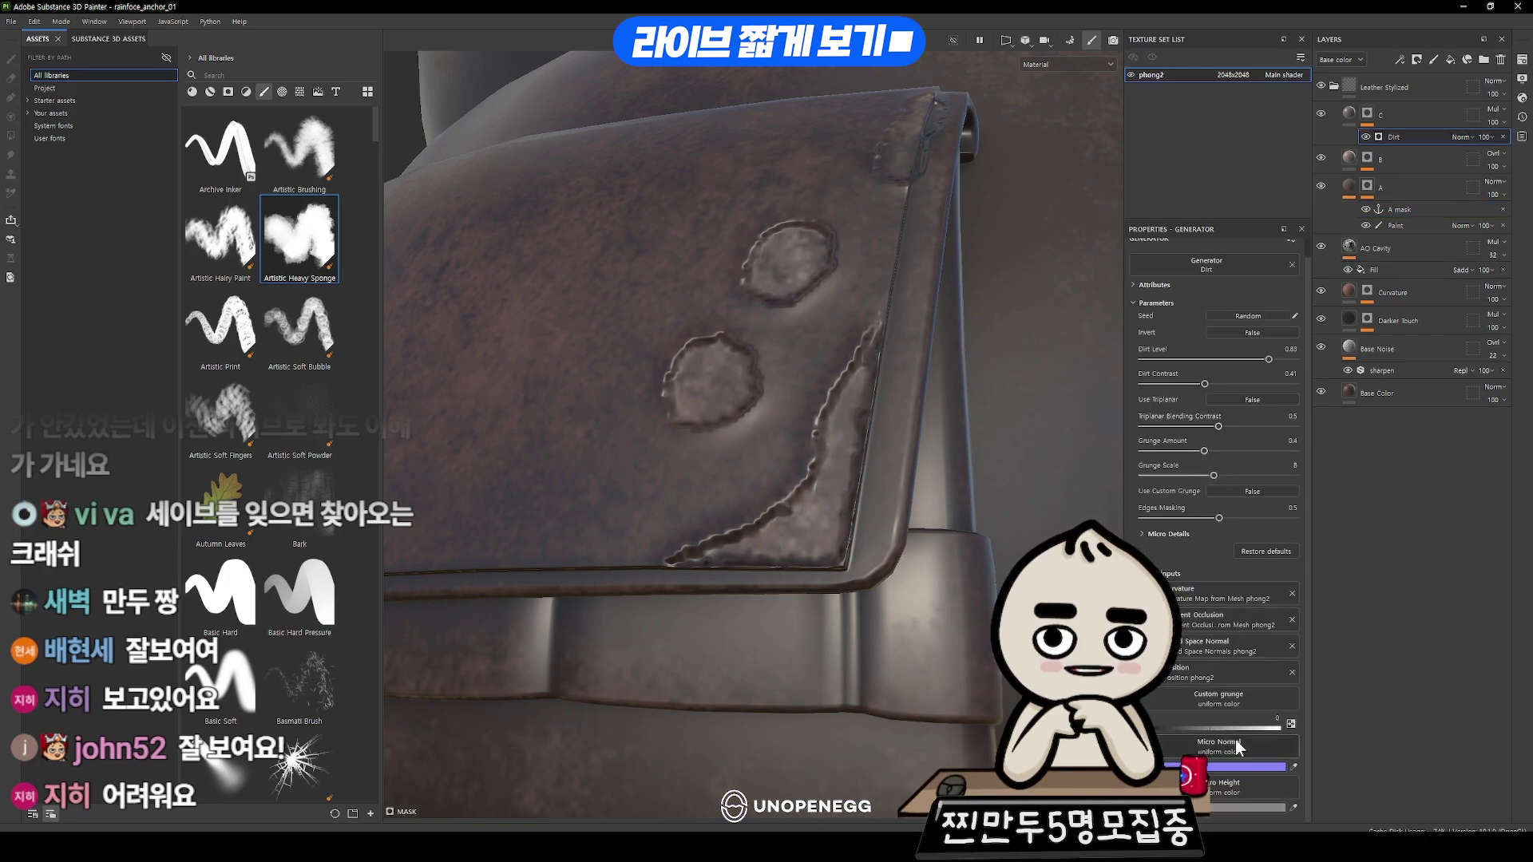
pyautogui.click(1228, 789)
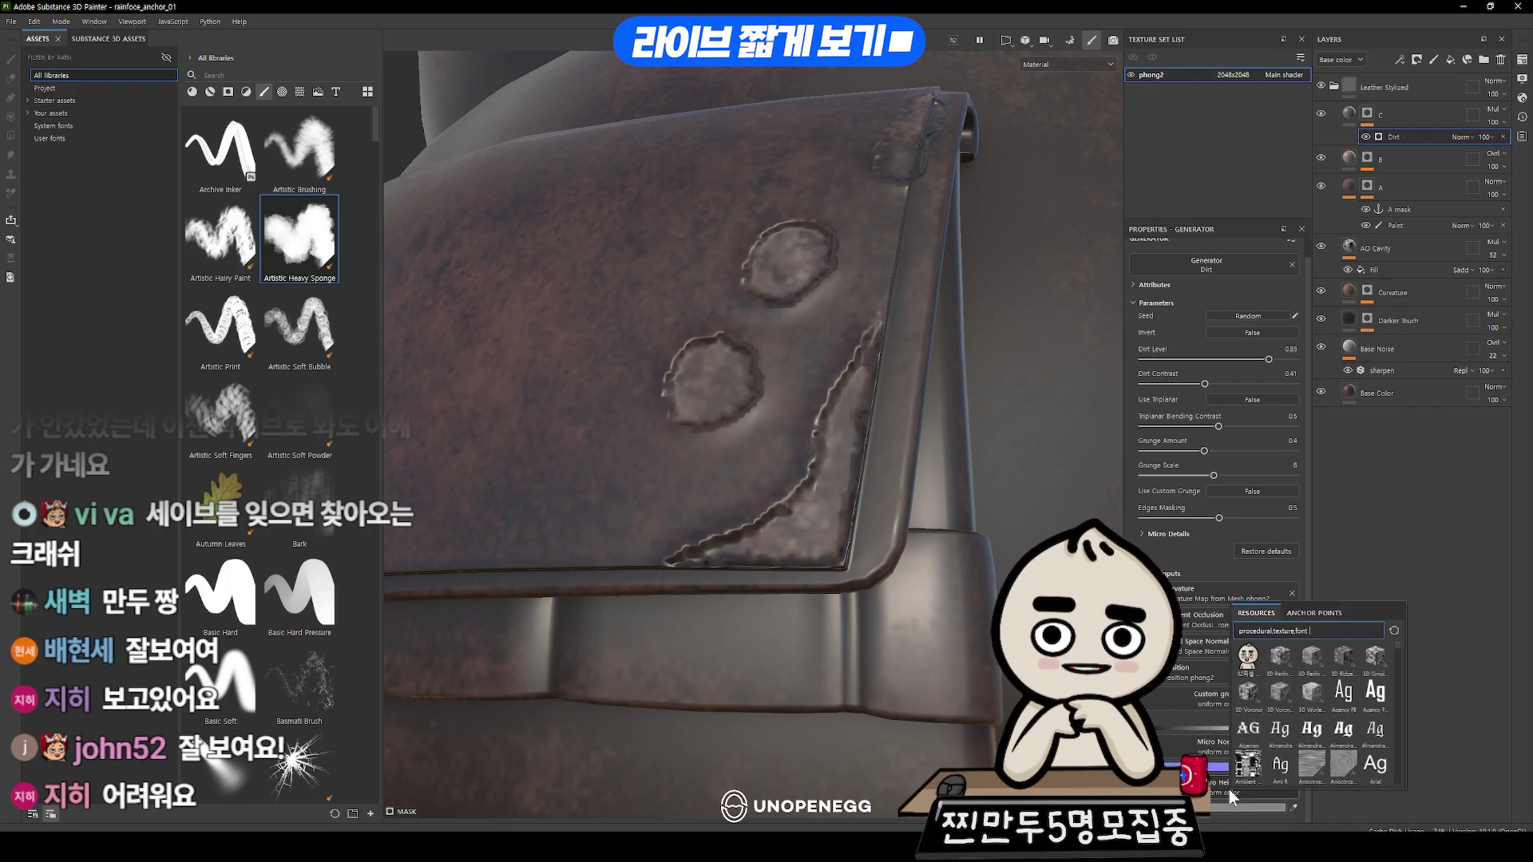
pyautogui.click(1229, 788)
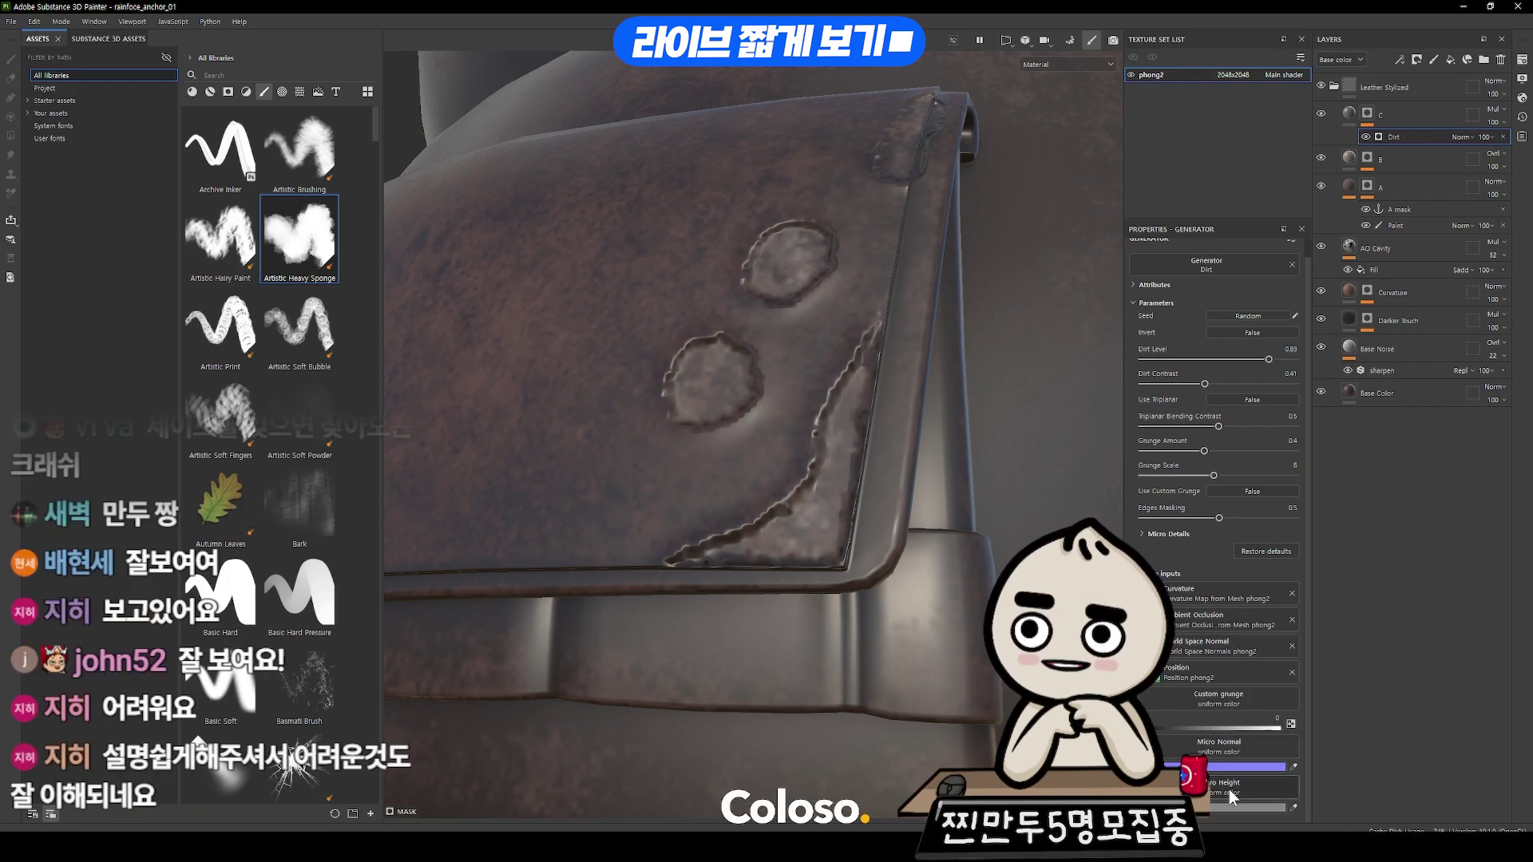
pyautogui.click(1228, 792)
pyautogui.click(1228, 793)
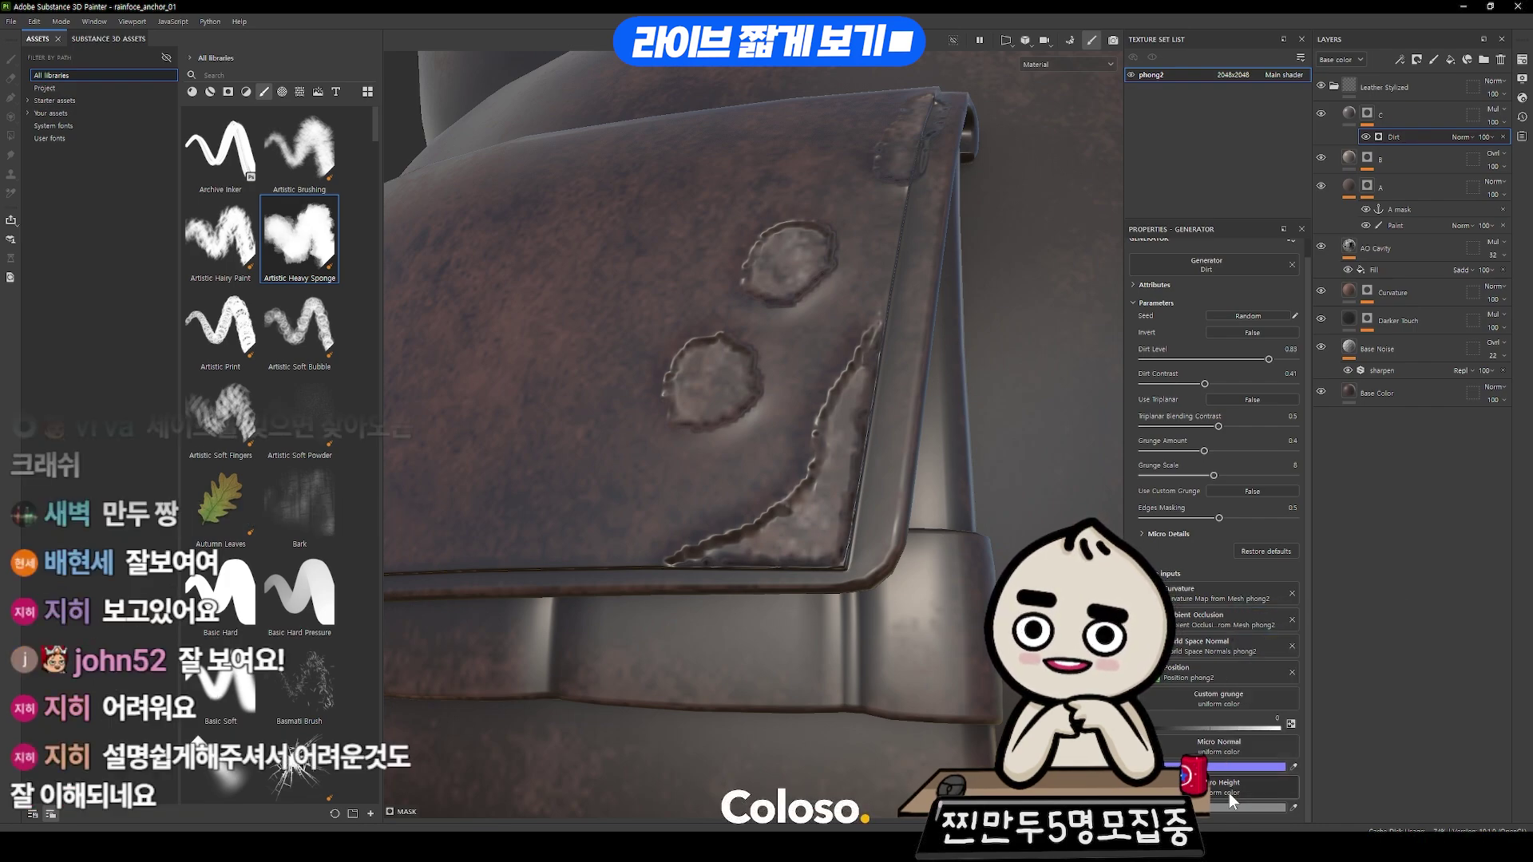
pyautogui.click(1313, 620)
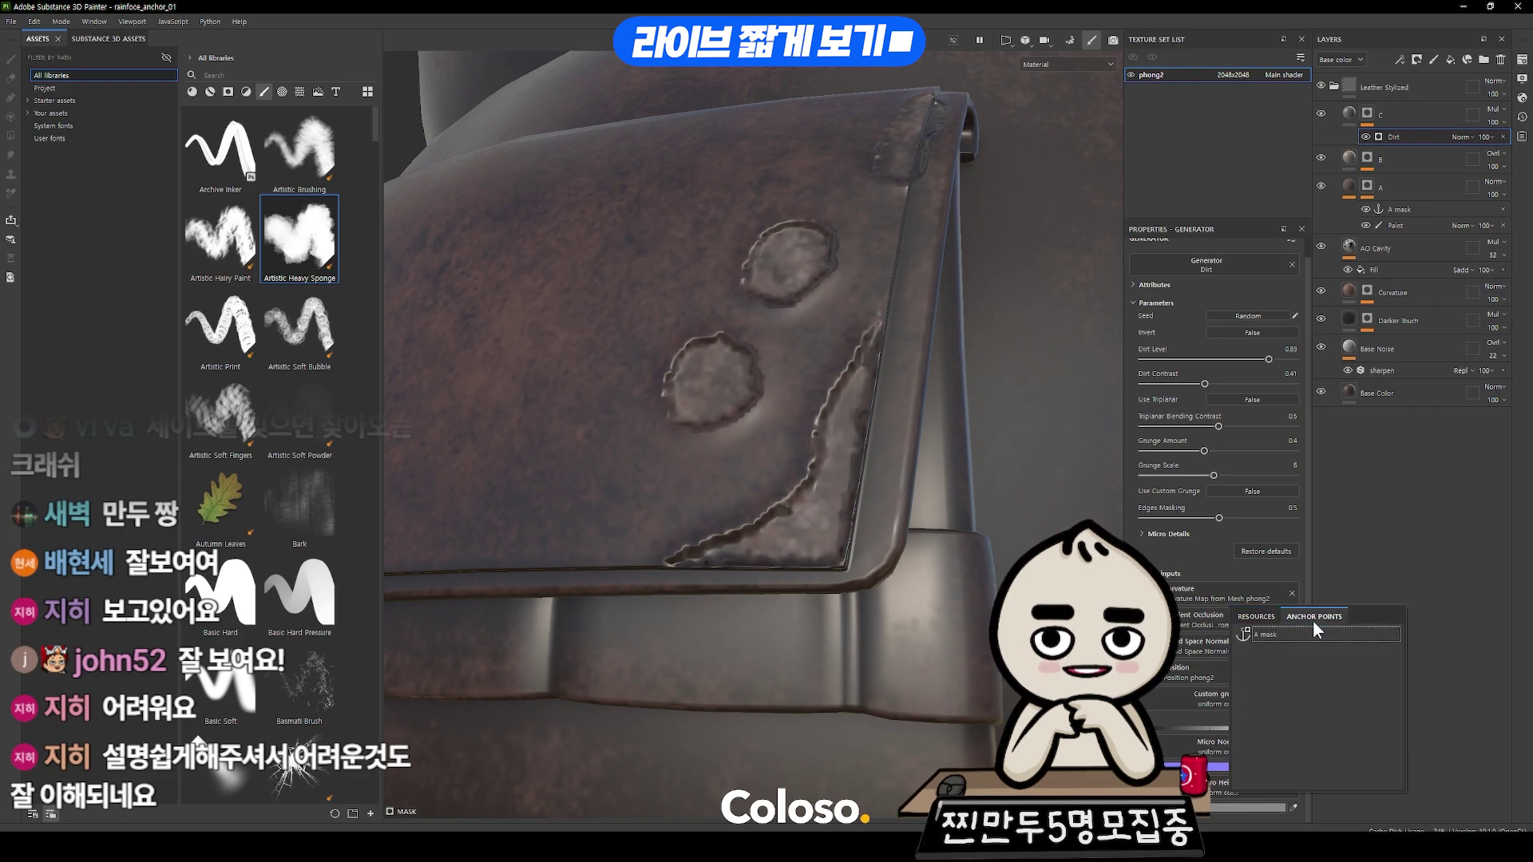
pyautogui.click(1267, 635)
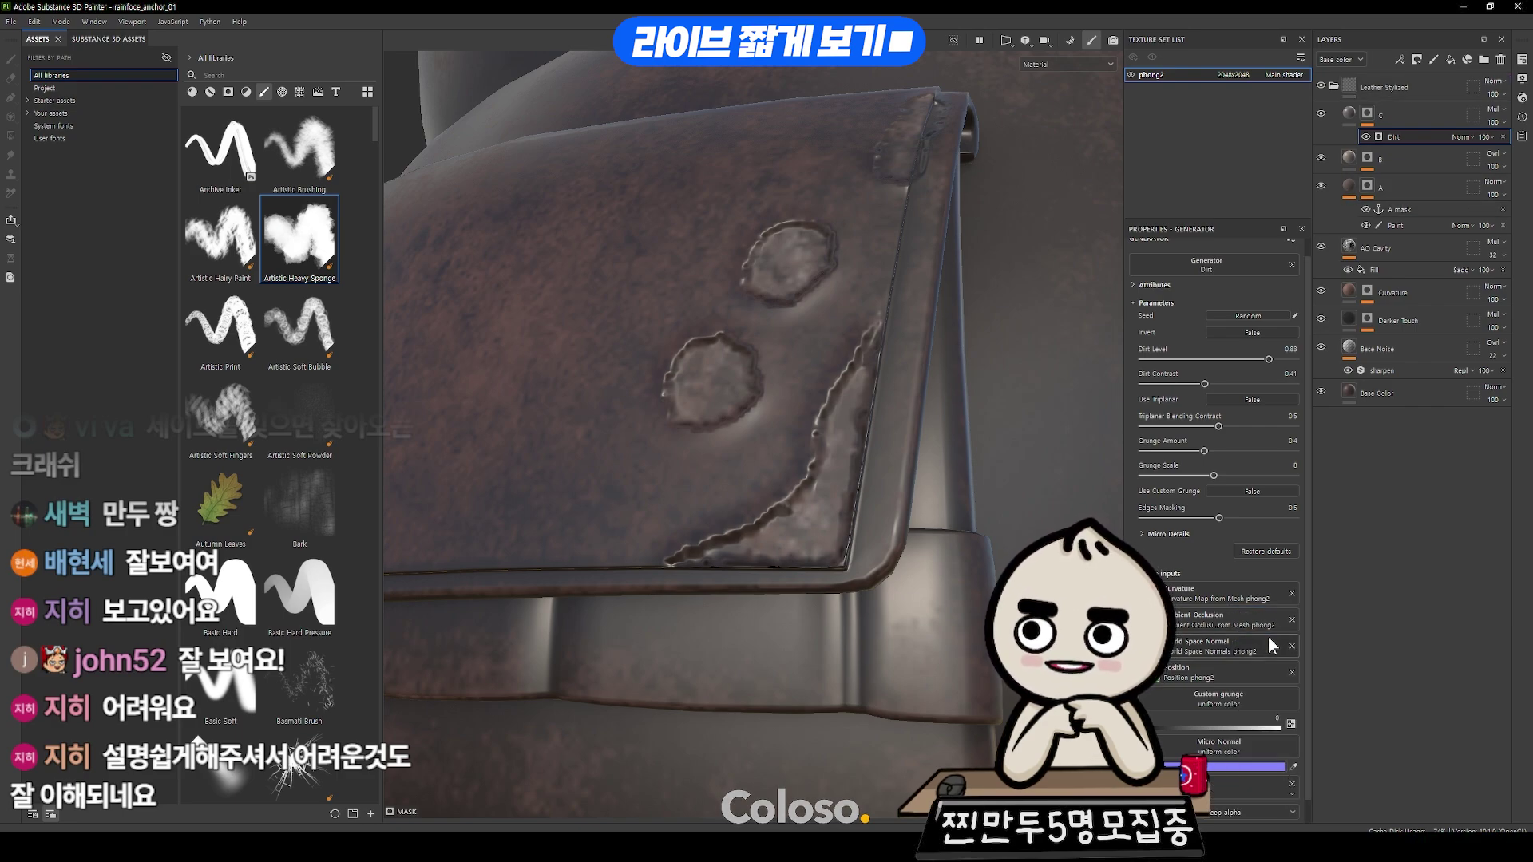
pyautogui.scroll(-1, 1255, 780)
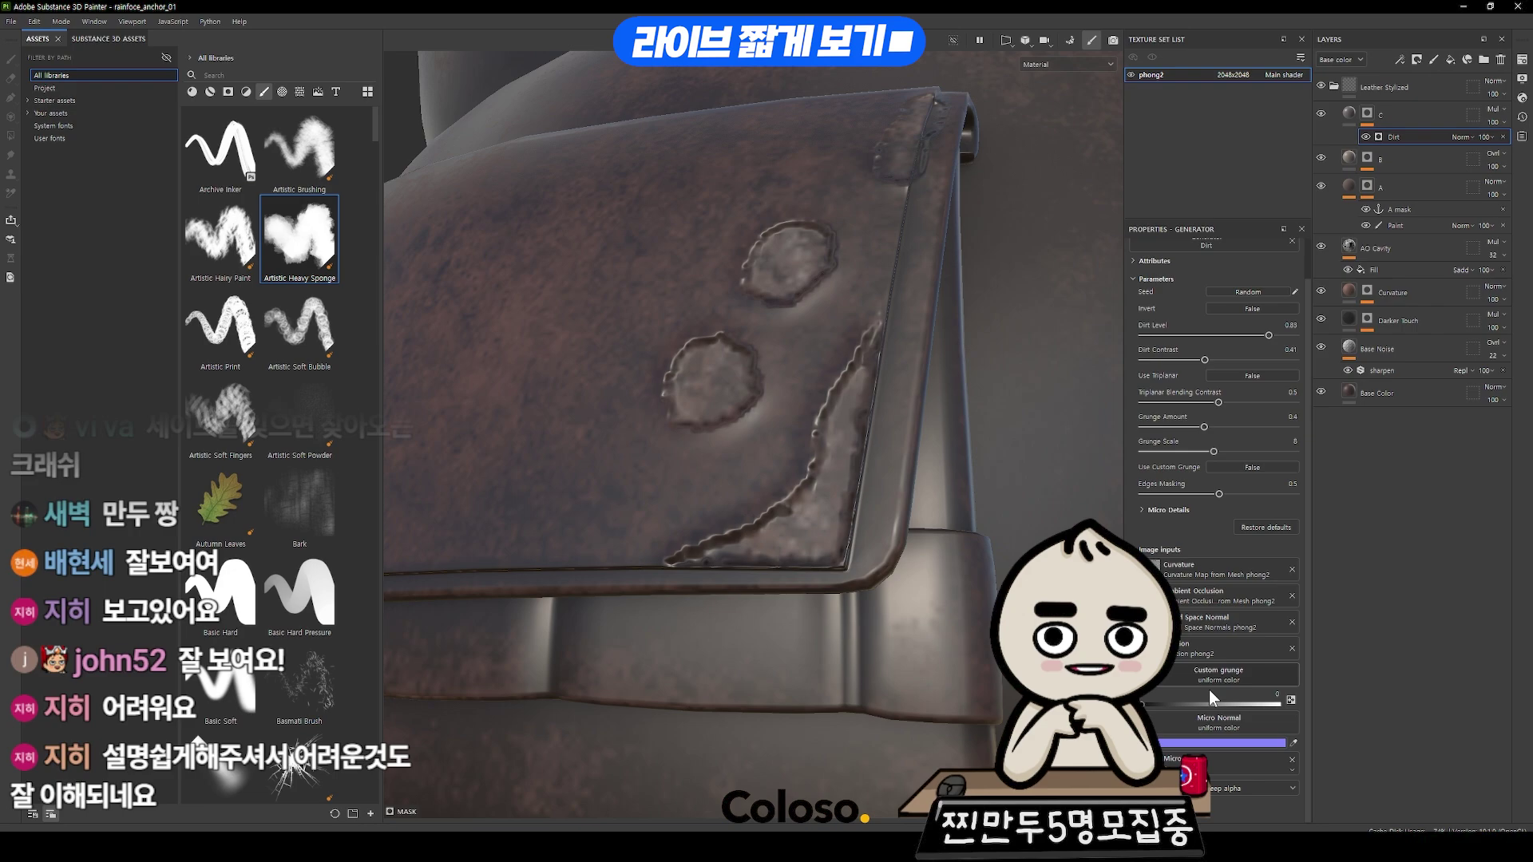
pyautogui.scroll(2, 1233, 643)
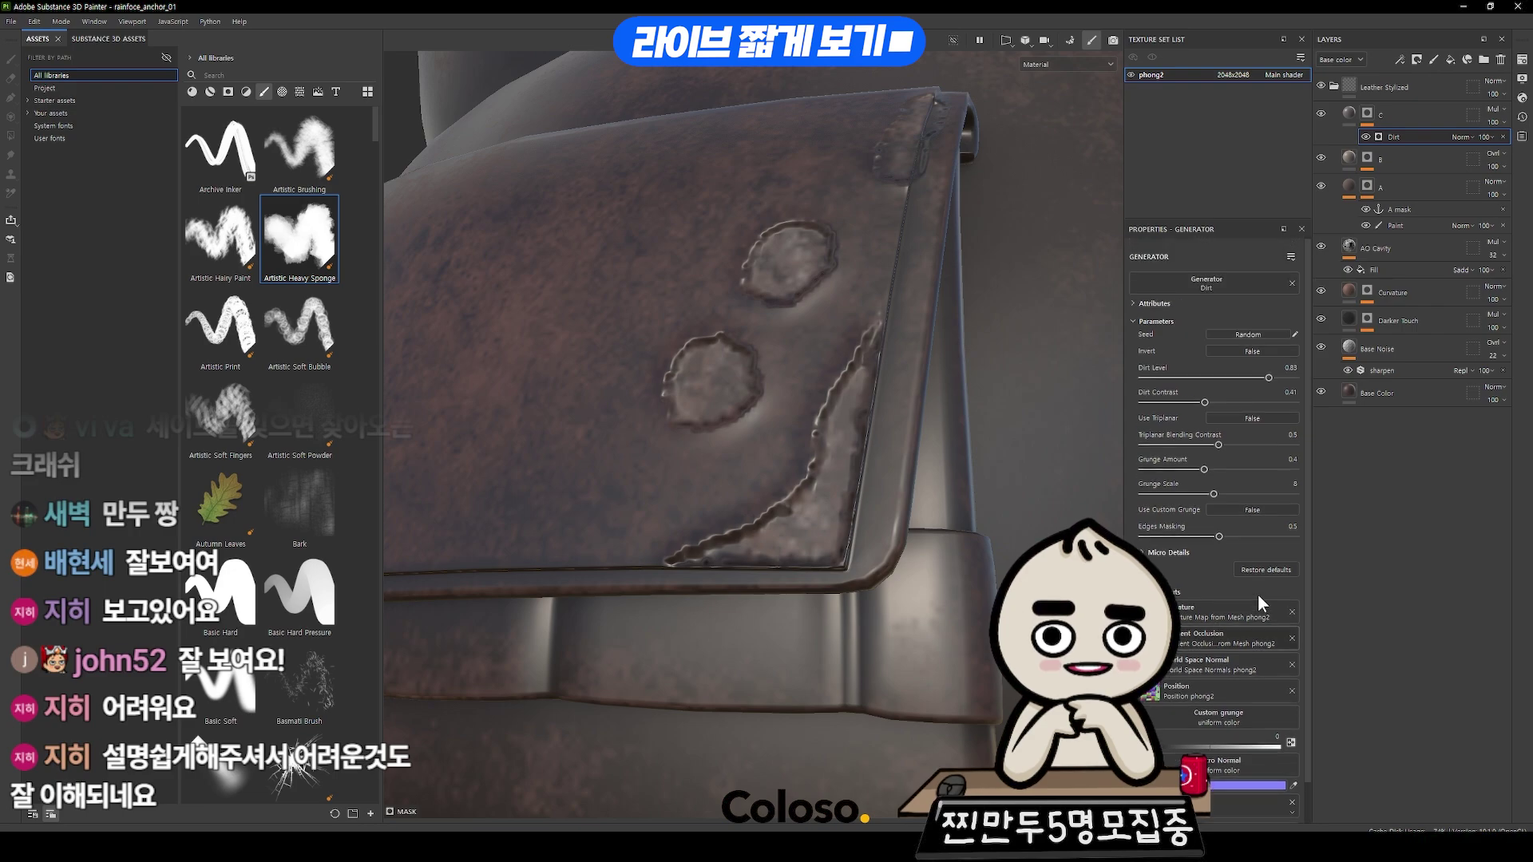
# - Enable micro height in the Dirt generator's Micro Details, comparing it on and off
pyautogui.click(1184, 554)
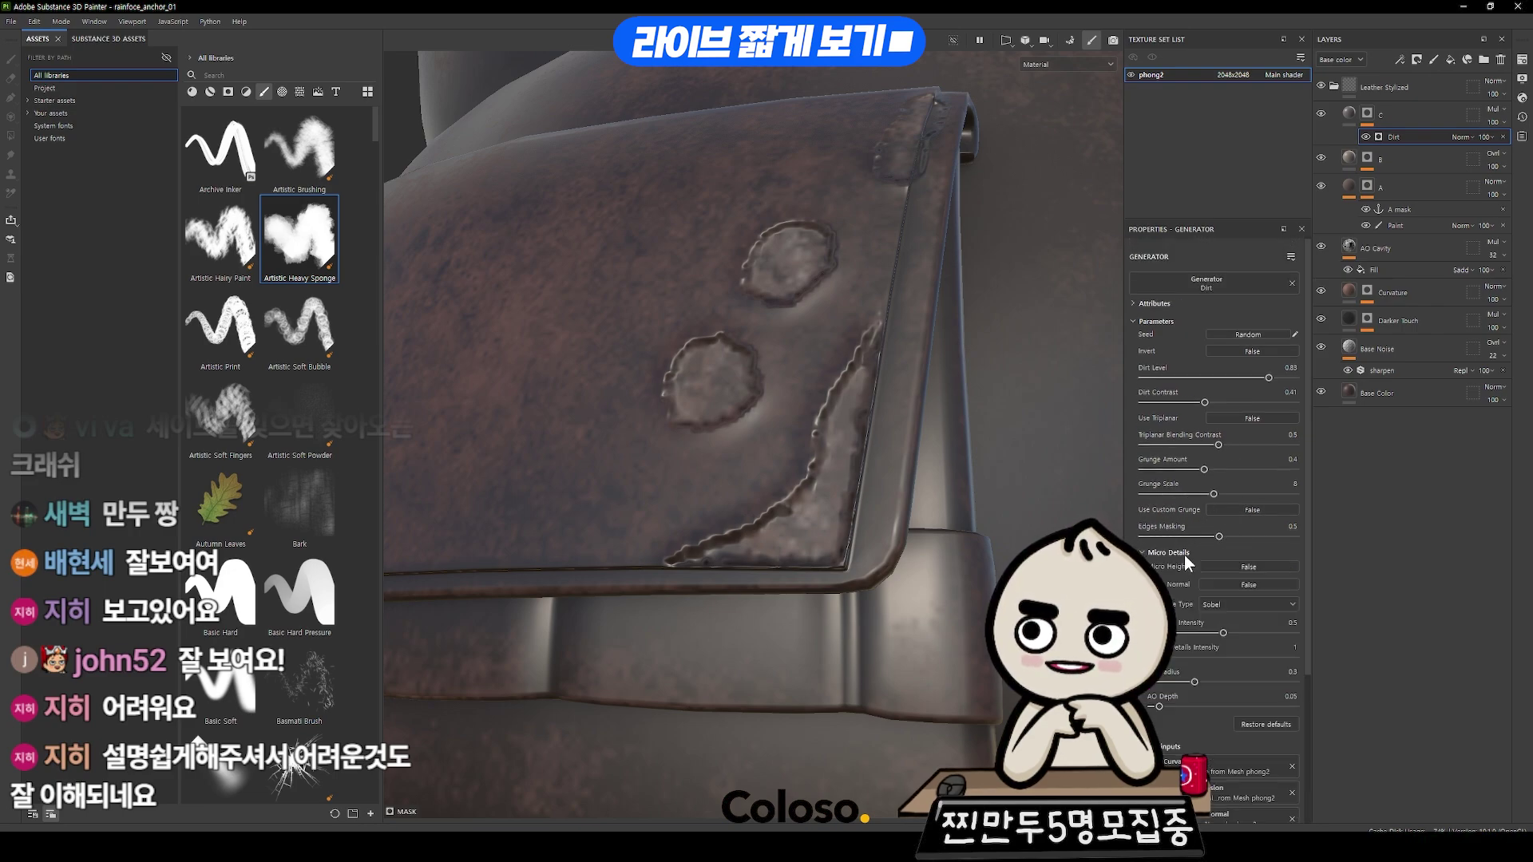
pyautogui.scroll(-1, 1185, 553)
pyautogui.click(1276, 528)
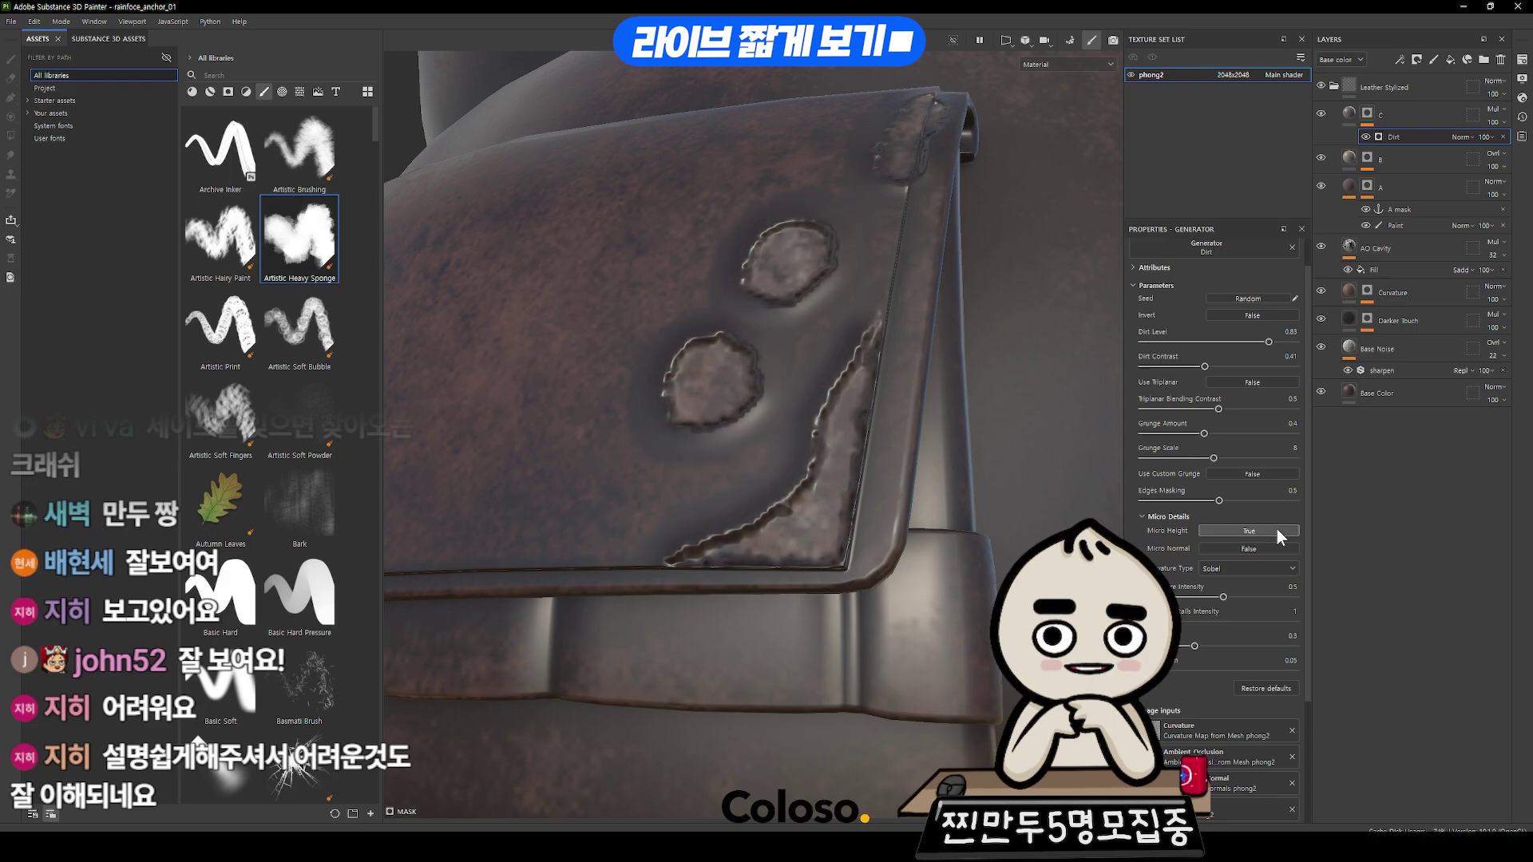
pyautogui.moveTo(1102, 183)
pyautogui.keyDown('alt'); pyautogui.mouseDown()
pyautogui.moveTo(807, 218)
pyautogui.moveTo(817, 366)
pyautogui.mouseUp(); pyautogui.keyUp('alt')
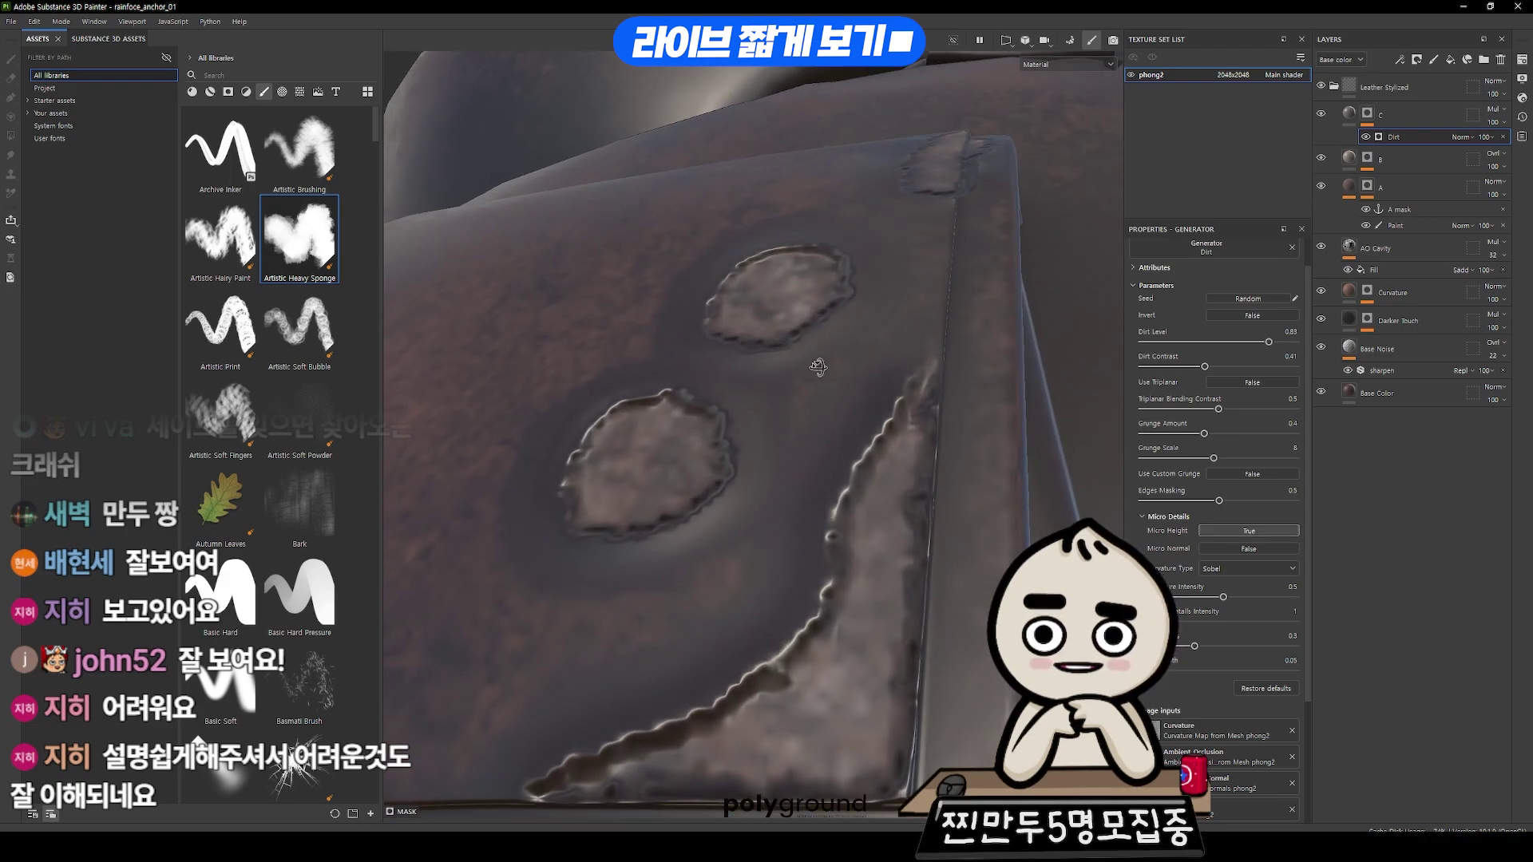
pyautogui.click(1256, 530)
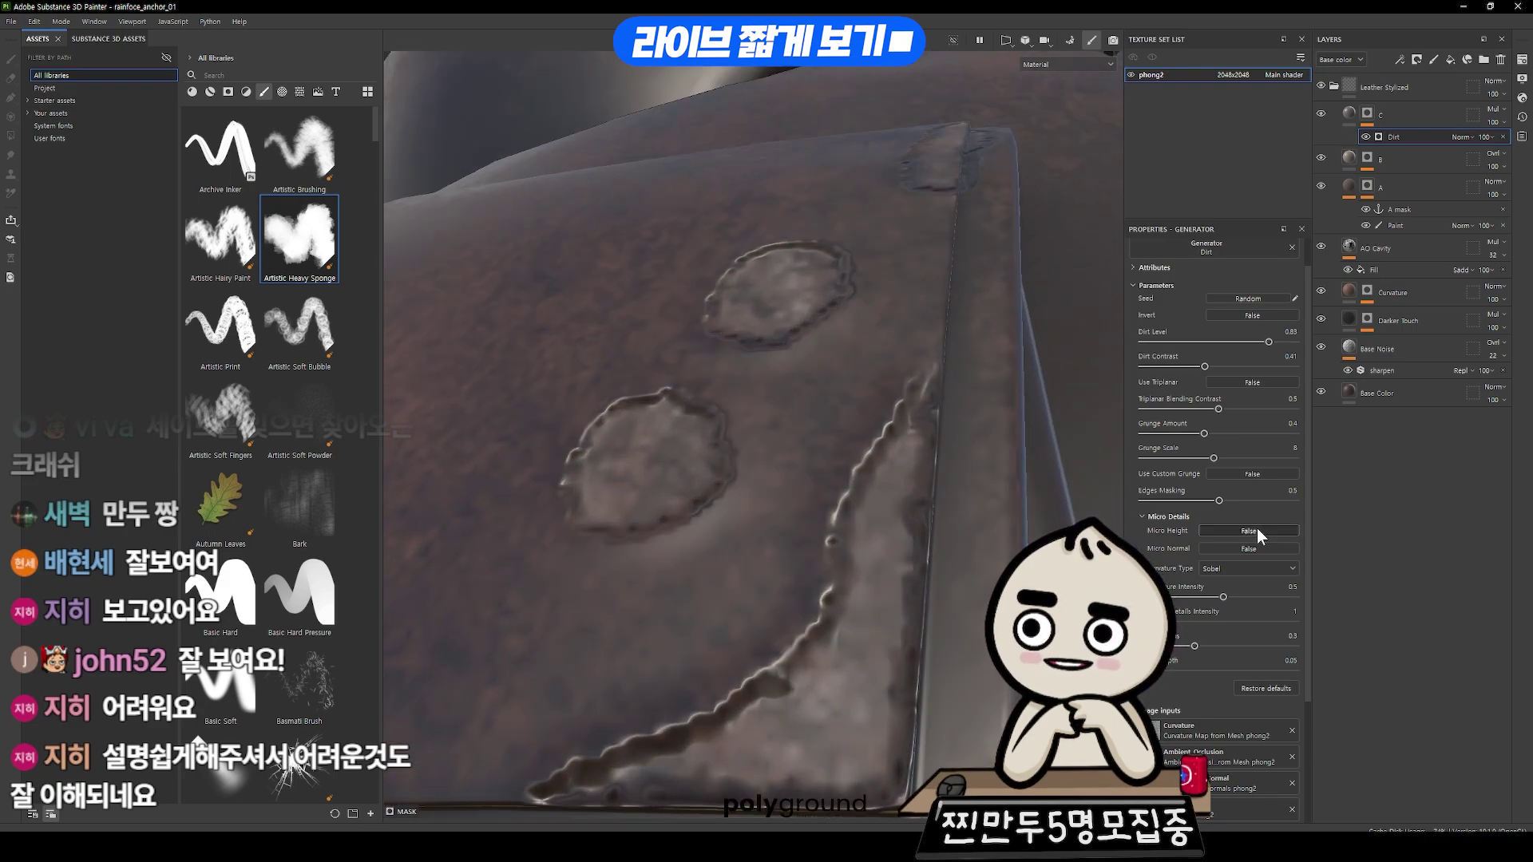
pyautogui.click(1257, 528)
pyautogui.click(1257, 529)
pyautogui.keyDown('alt'); pyautogui.moveTo(1037, 383); pyautogui.dragTo(956, 306); pyautogui.keyUp('alt')
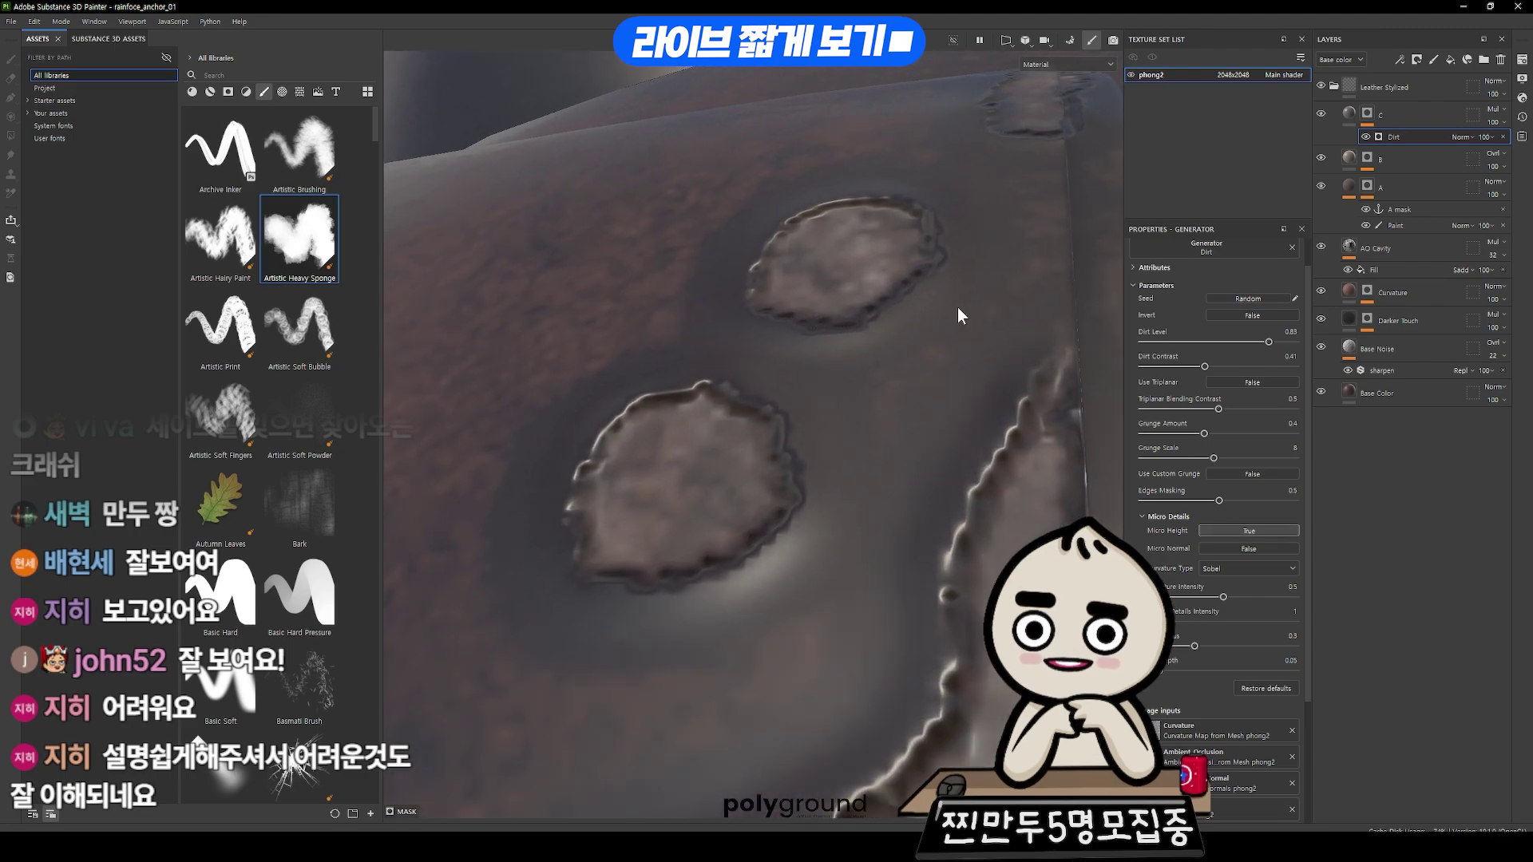
pyautogui.keyDown('alt'); pyautogui.click(1366, 113); pyautogui.keyUp('alt')
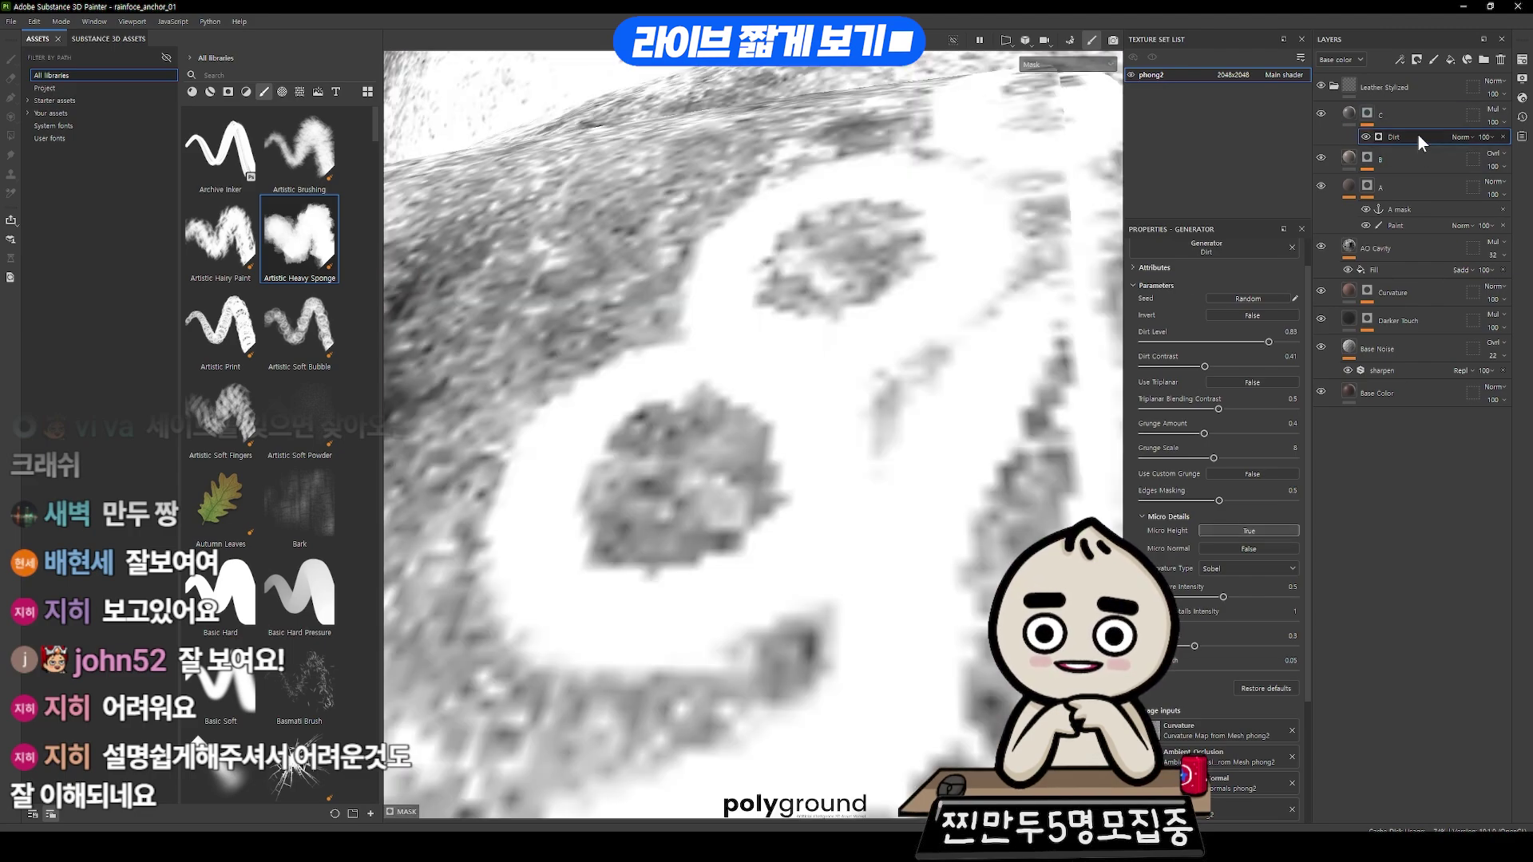
pyautogui.keyDown('alt'); pyautogui.click(1366, 113); pyautogui.keyUp('alt')
pyautogui.click(1393, 134)
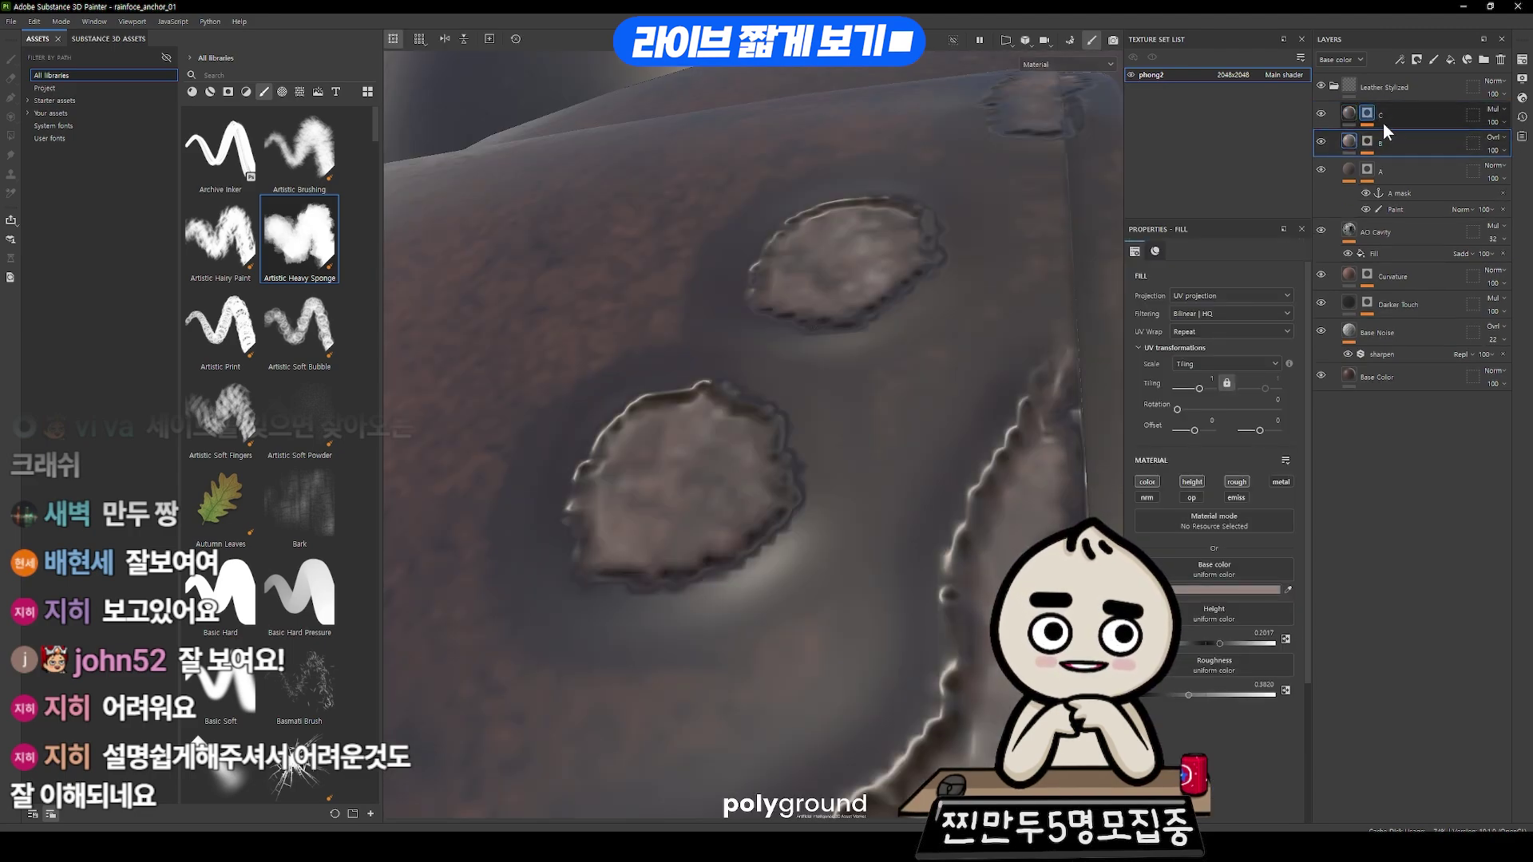
# - Lower the dirt level to 0.4 and set grunge scale 4, grunge amount 0.16
pyautogui.keyDown('alt'); pyautogui.moveTo(1078, 280); pyautogui.dragTo(1030, 255); pyautogui.keyUp('alt')
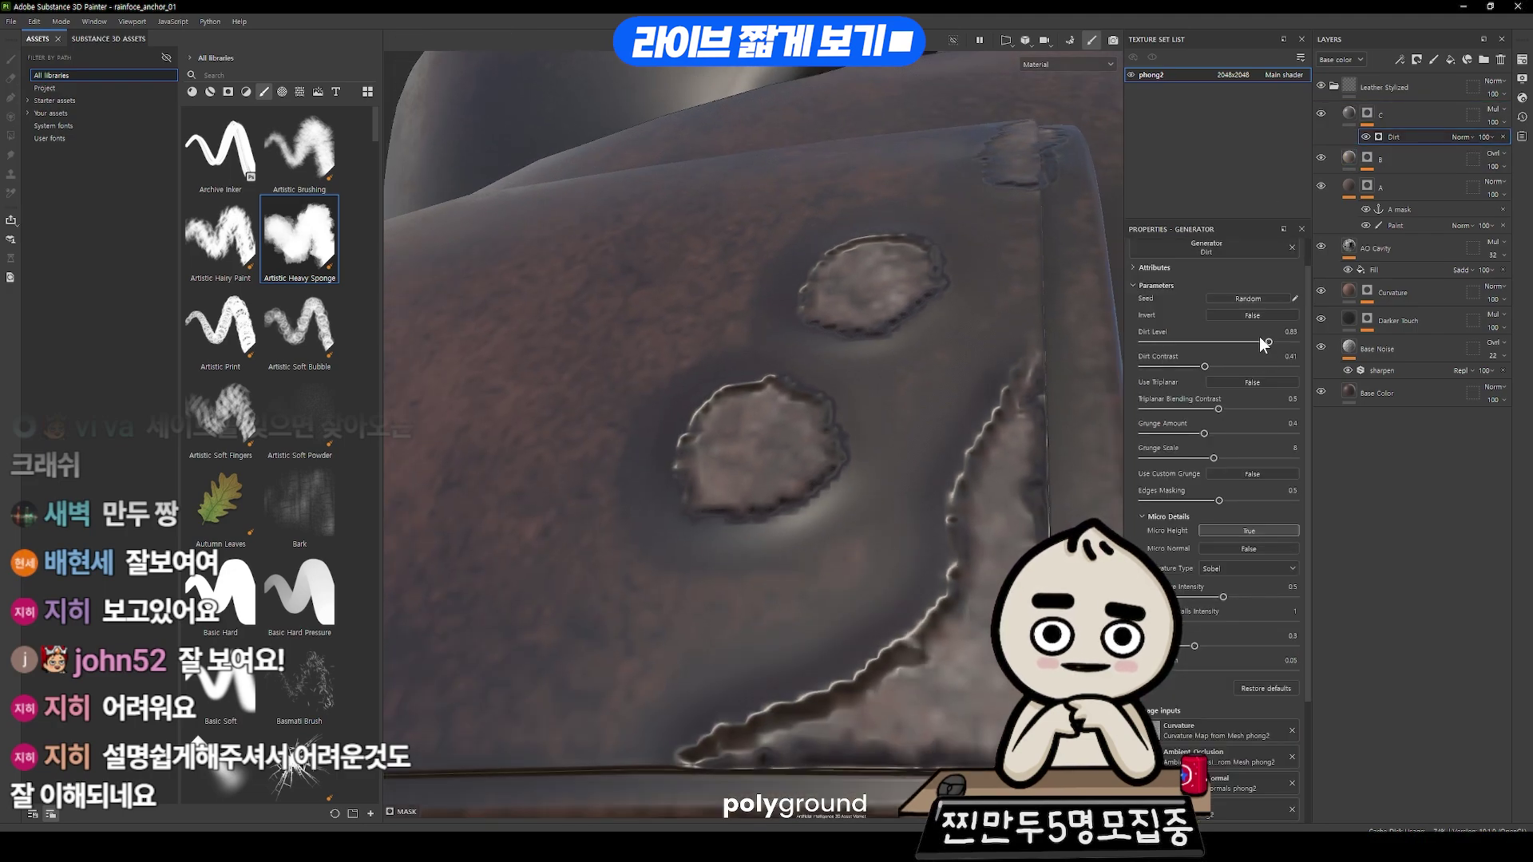
pyautogui.moveTo(1259, 338)
pyautogui.mouseDown()
pyautogui.moveTo(1182, 338)
pyautogui.moveTo(1197, 349)
pyautogui.mouseUp()
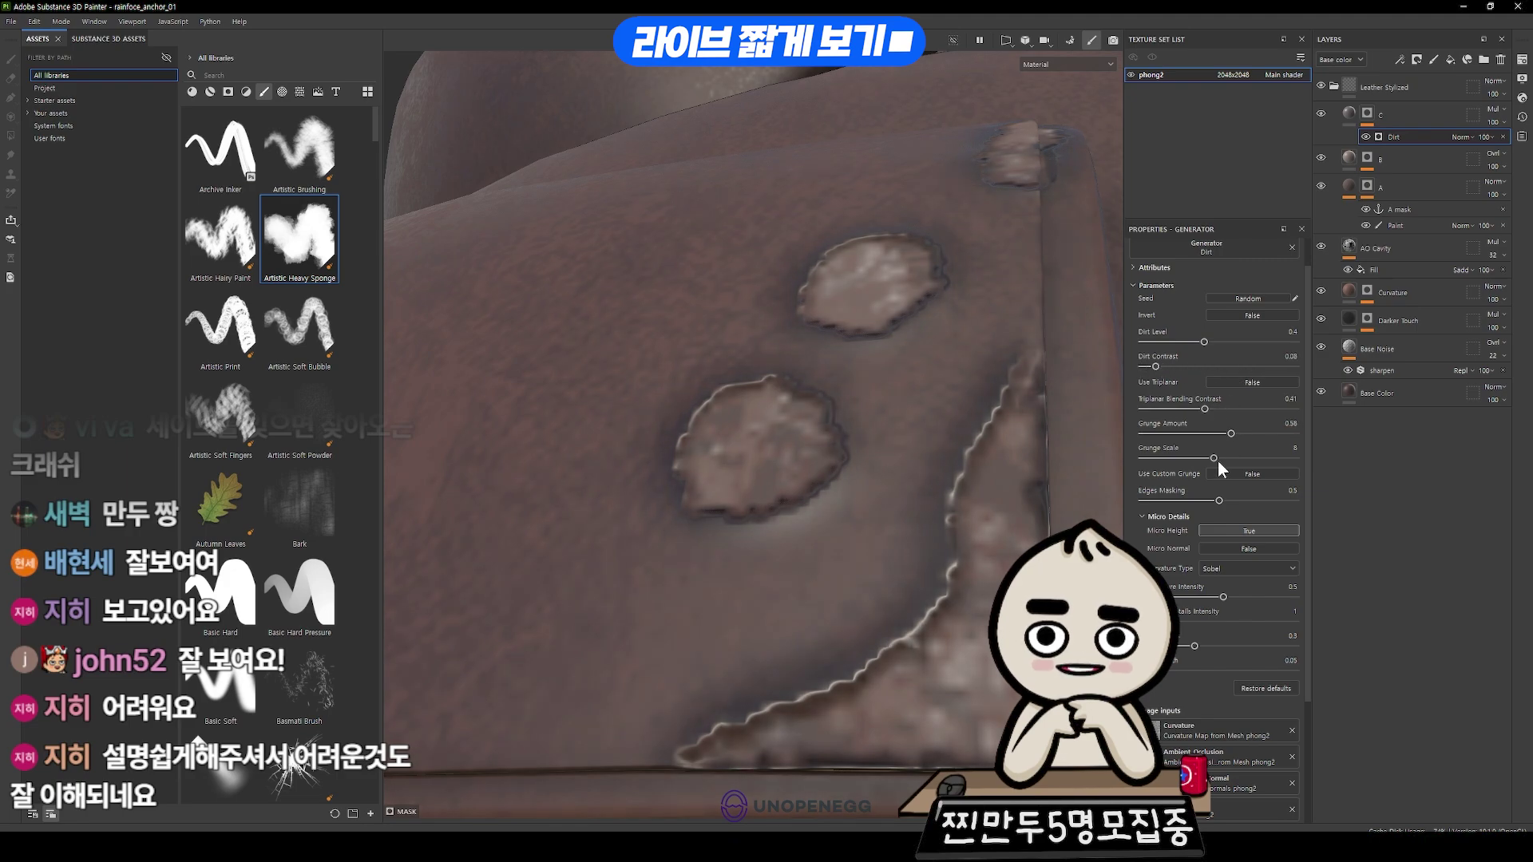
pyautogui.moveTo(1141, 458)
pyautogui.mouseDown()
pyautogui.moveTo(1173, 457)
pyautogui.moveTo(1166, 434)
pyautogui.mouseUp()
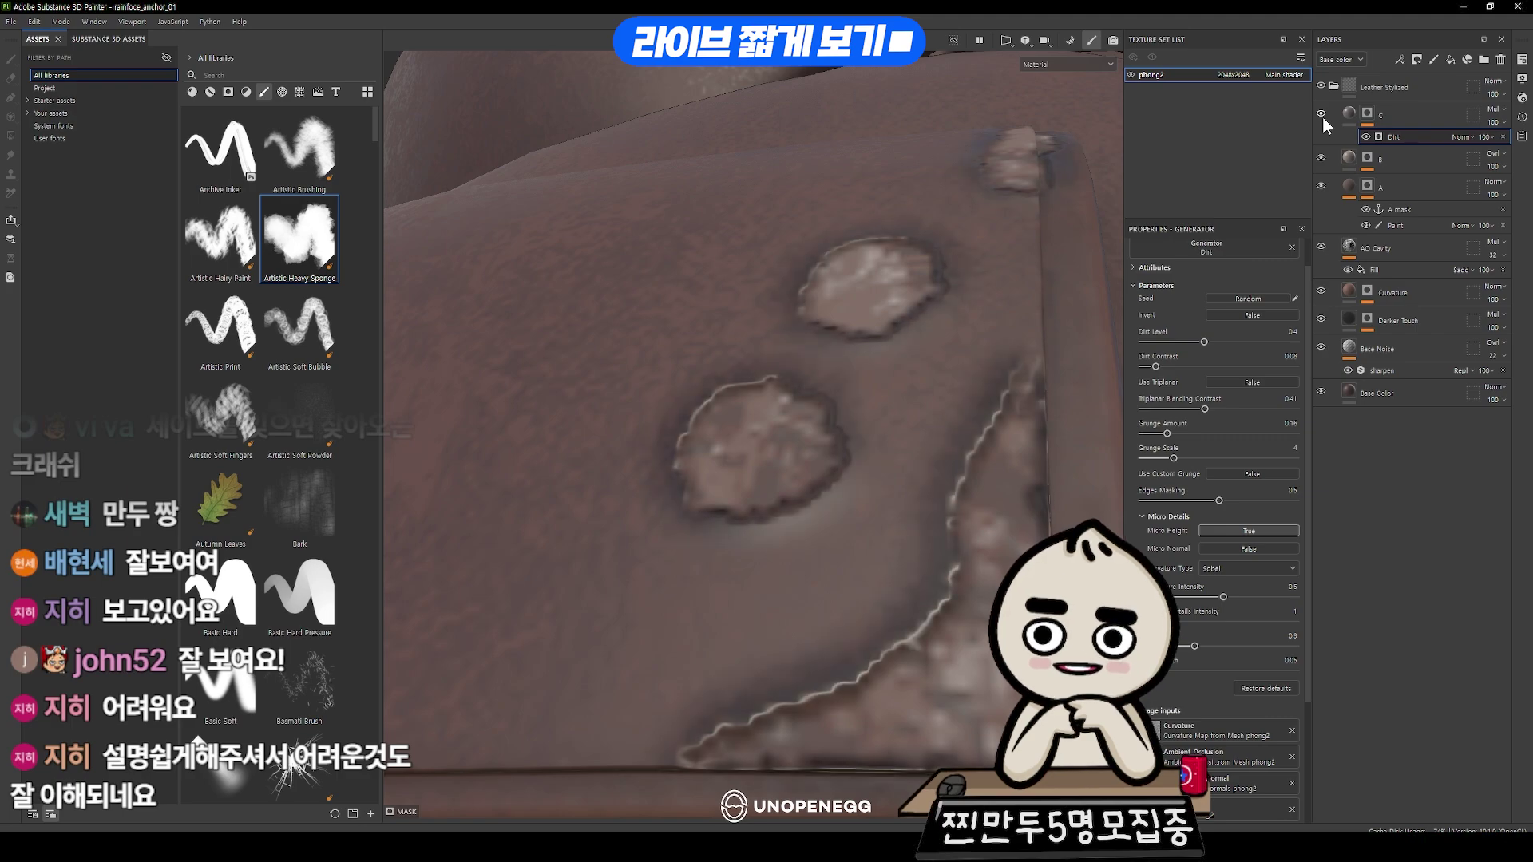
pyautogui.click(1351, 115)
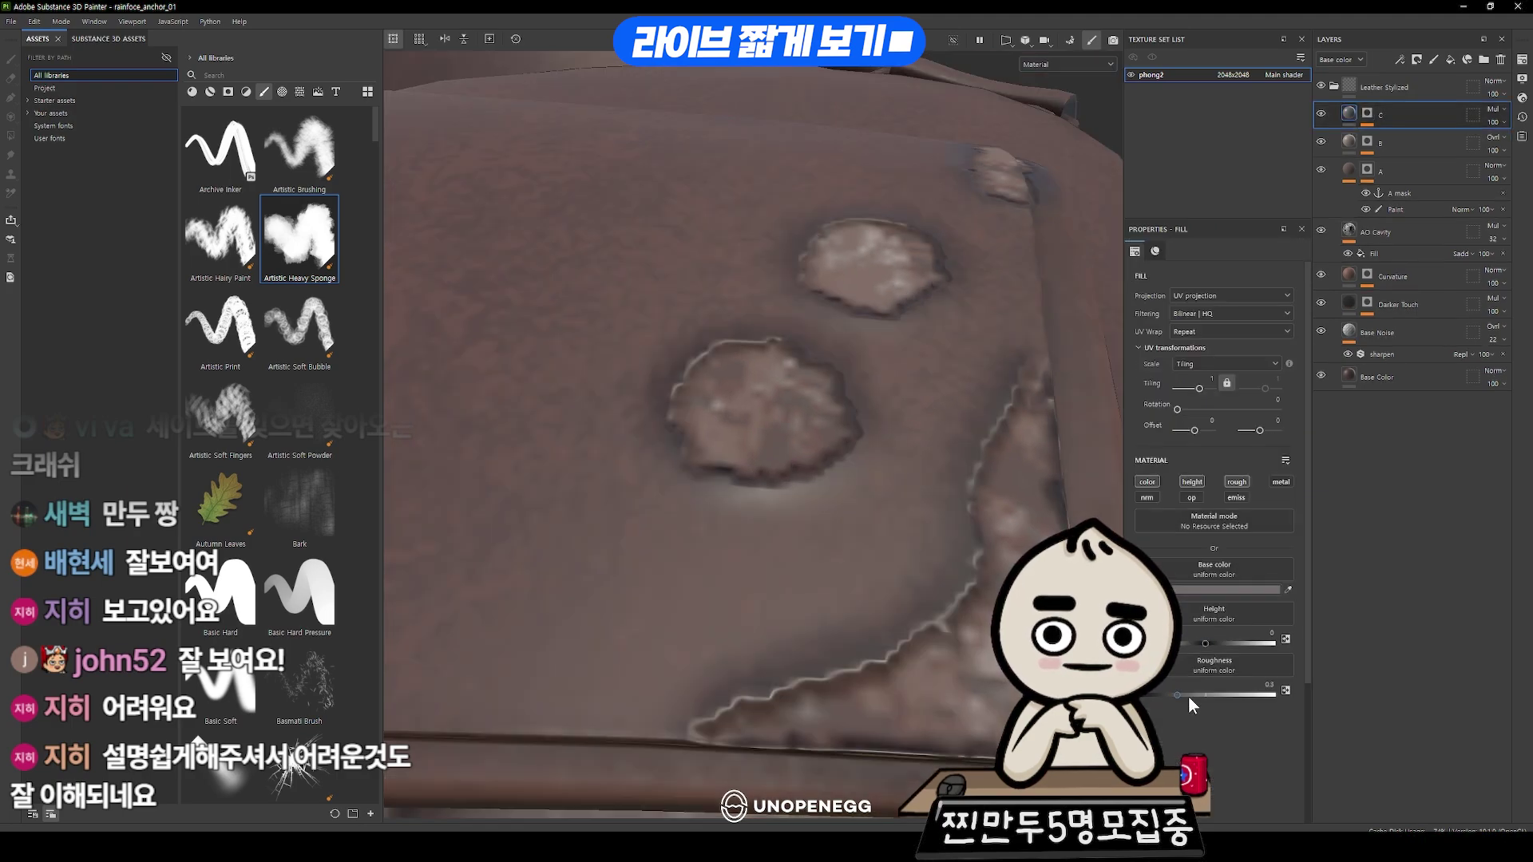
# - Lower layer C's roughness to about 0.55 and its height to about -0.02
pyautogui.moveTo(1228, 691)
pyautogui.mouseDown()
pyautogui.moveTo(1212, 691)
pyautogui.moveTo(1199, 647)
pyautogui.mouseUp()
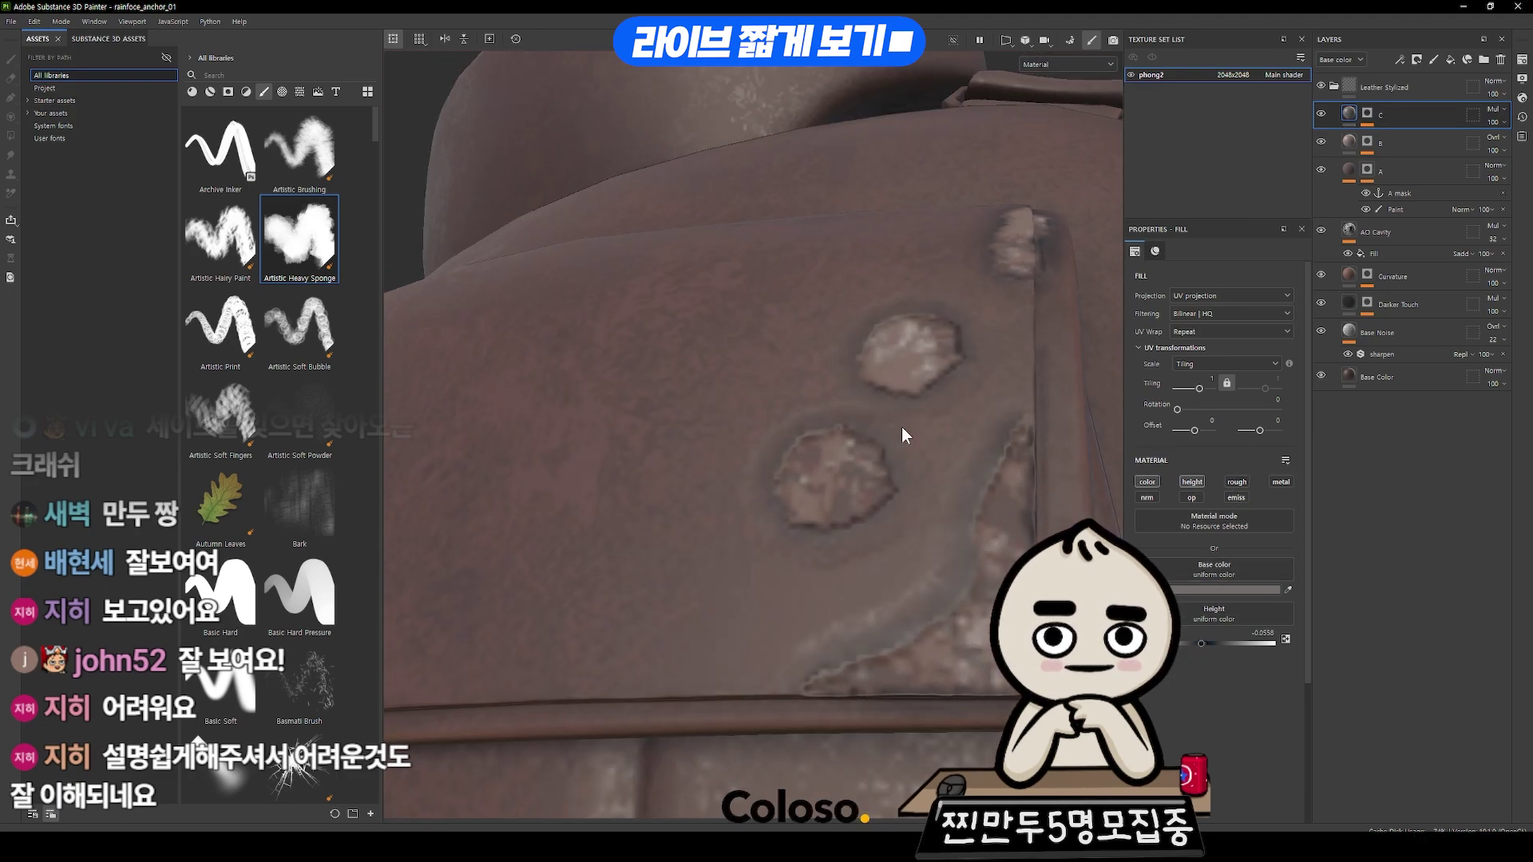
pyautogui.moveTo(902, 427)
pyautogui.keyDown('alt'); pyautogui.mouseDown()
pyautogui.moveTo(914, 519)
pyautogui.moveTo(967, 408)
pyautogui.moveTo(1006, 375)
pyautogui.mouseUp(); pyautogui.keyUp('alt')
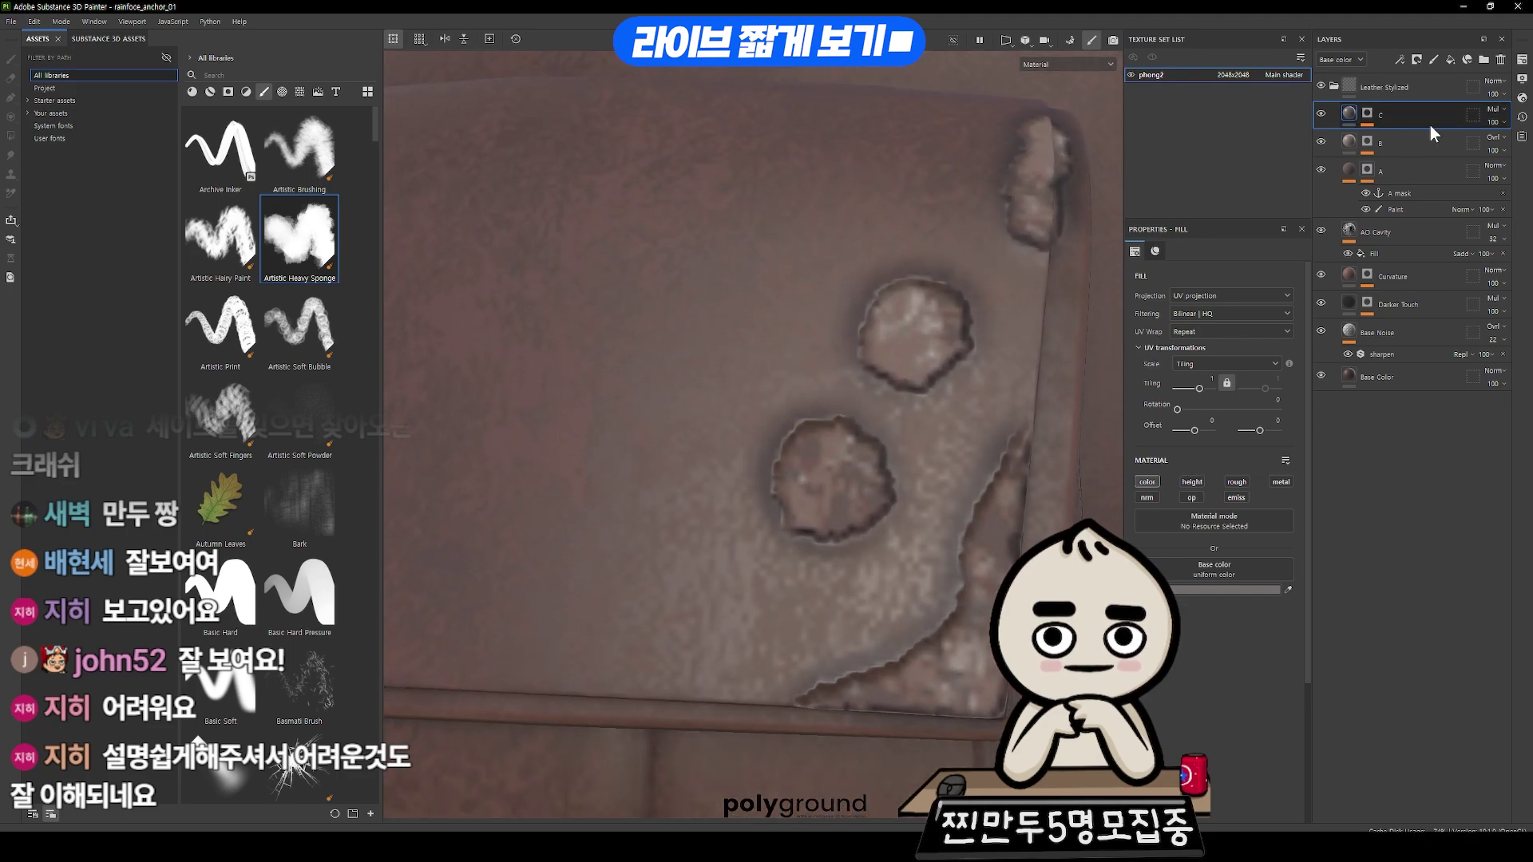
pyautogui.keyDown('alt'); pyautogui.moveTo(1253, 144); pyautogui.dragTo(930, 367); pyautogui.keyUp('alt')
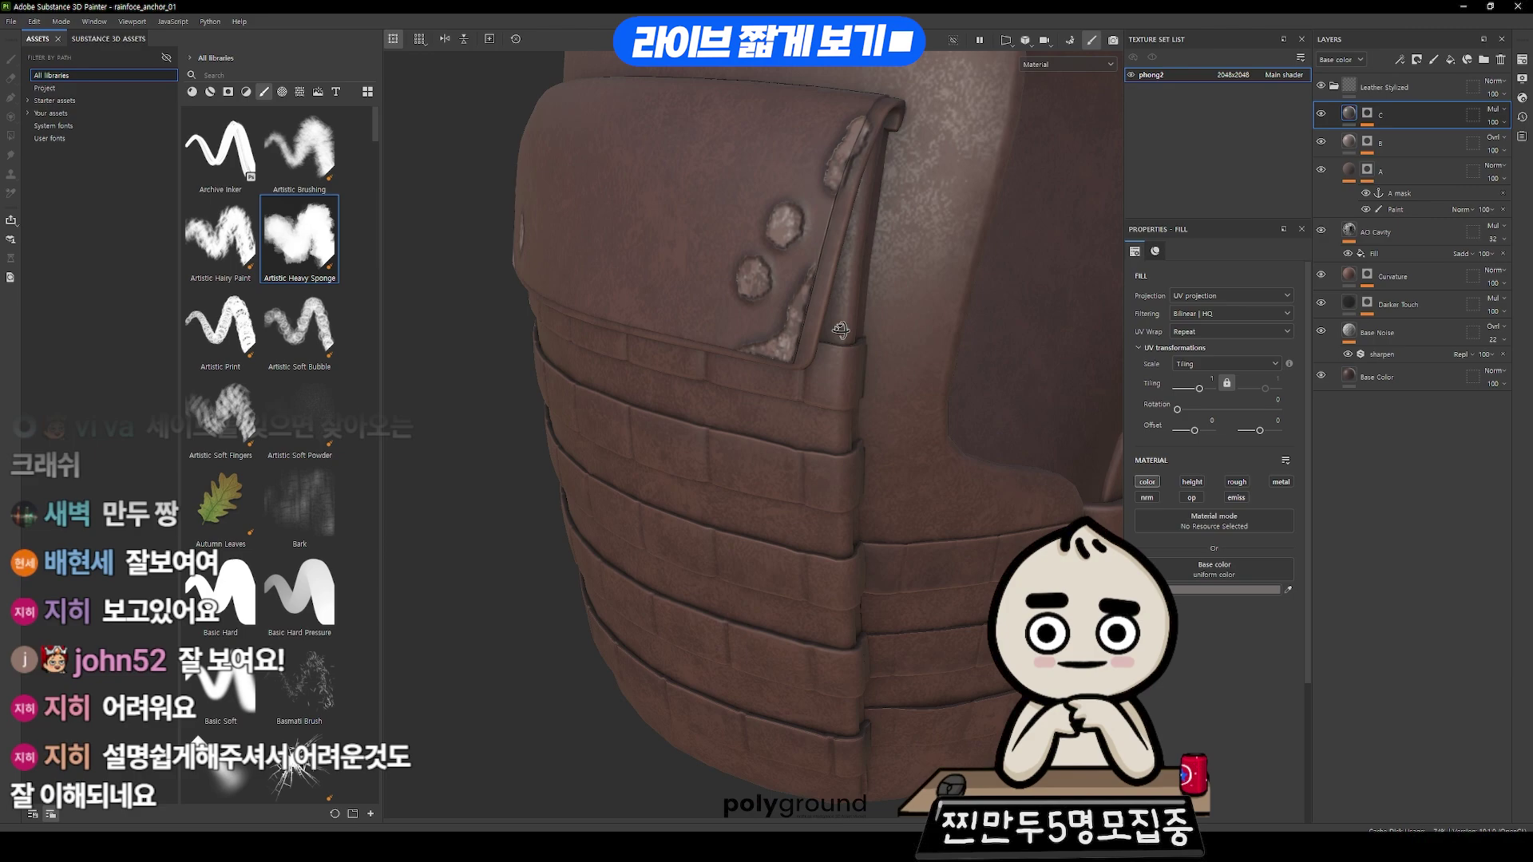
pyautogui.scroll(5, 930, 367)
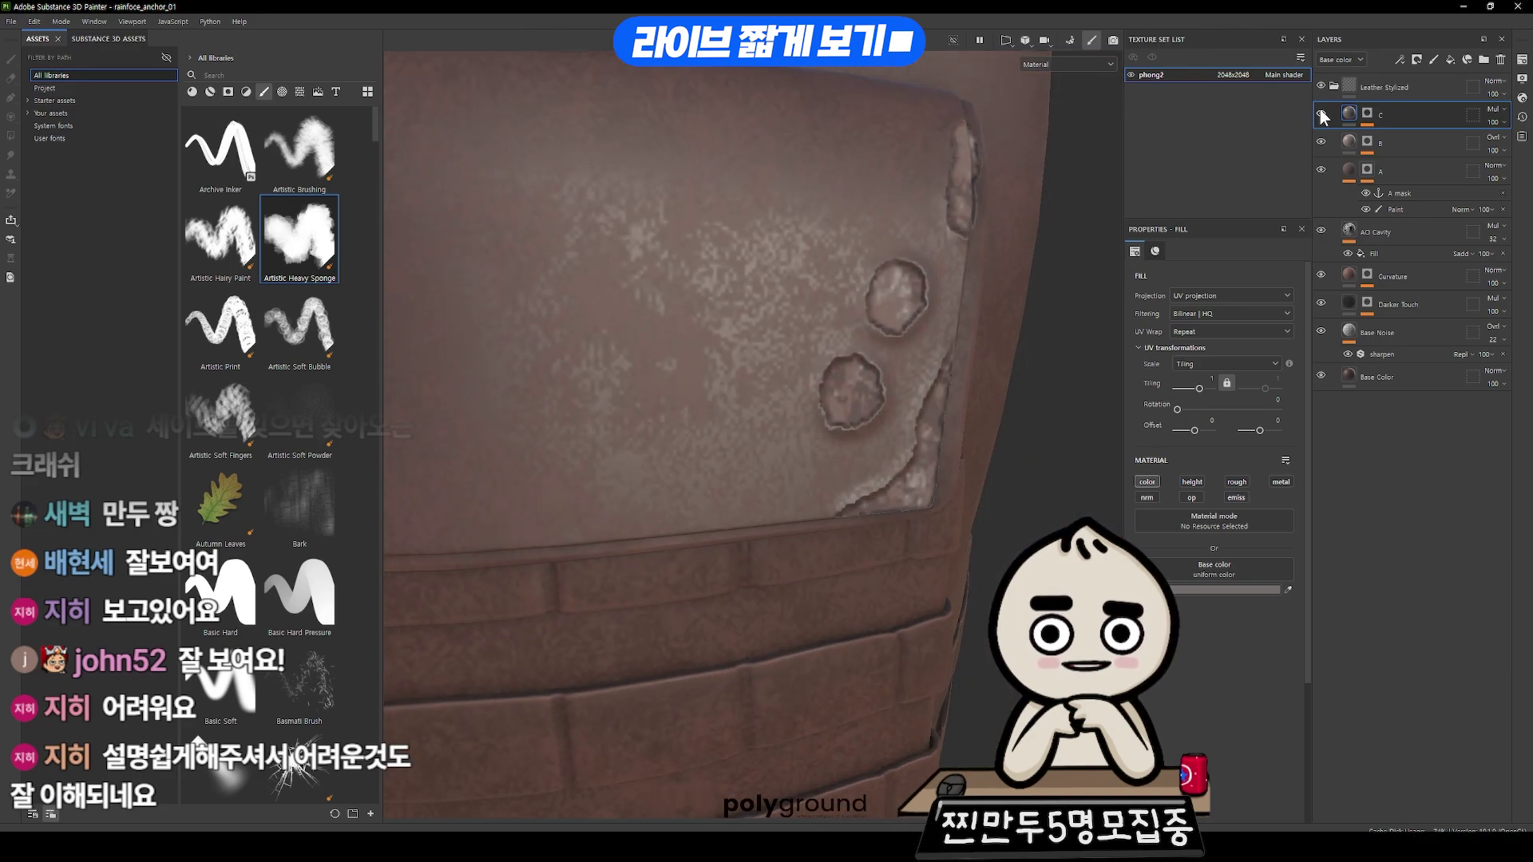
pyautogui.click(1367, 113)
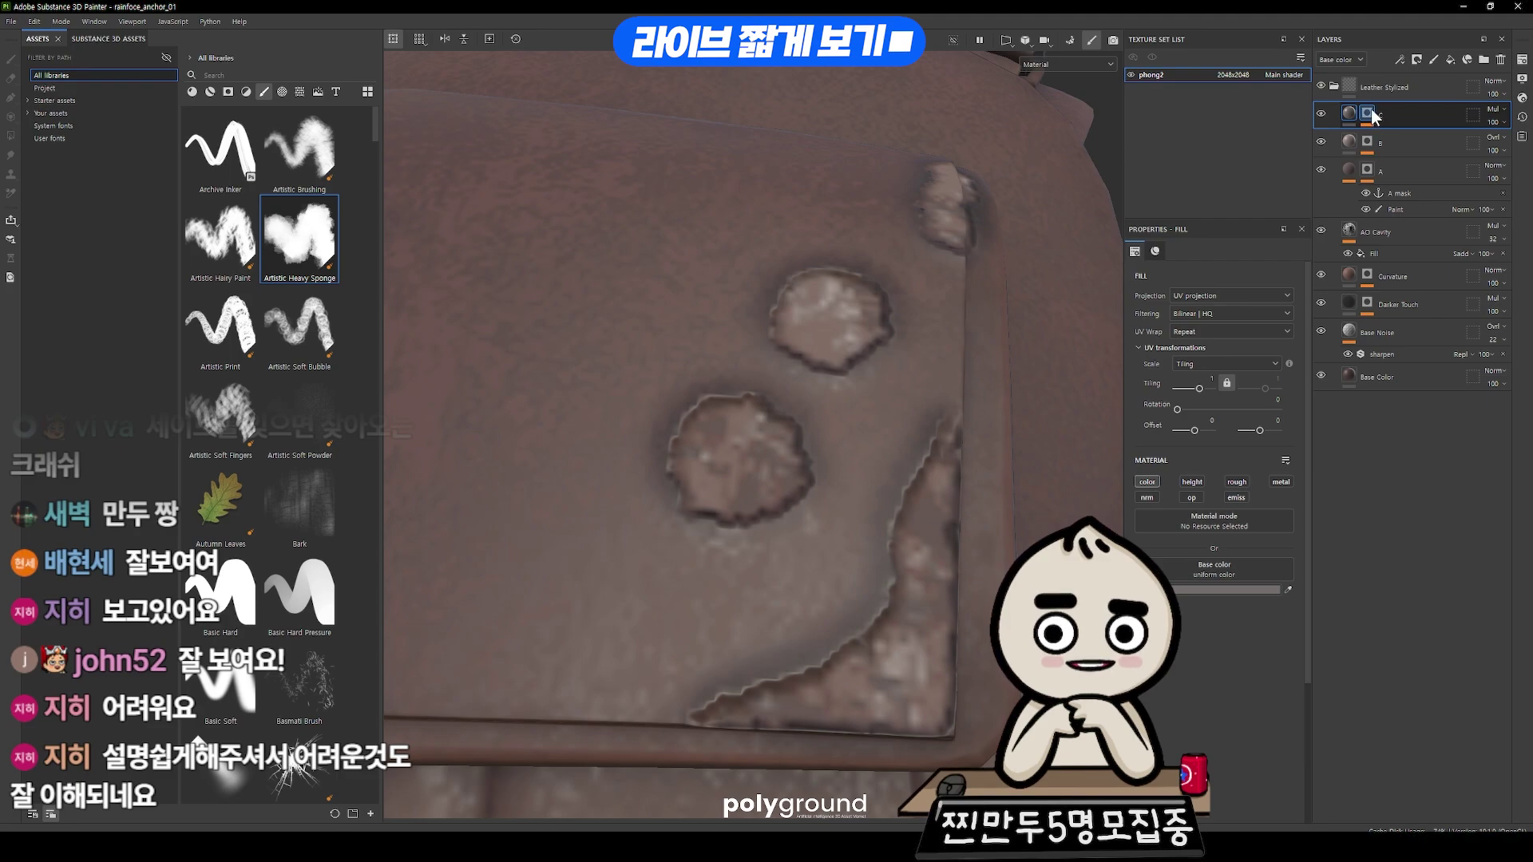
# - Add a fill to layer C's mask using the Dirt 3 grayscale texture instead of Directional Noise 4
pyautogui.rightClick(1372, 114)
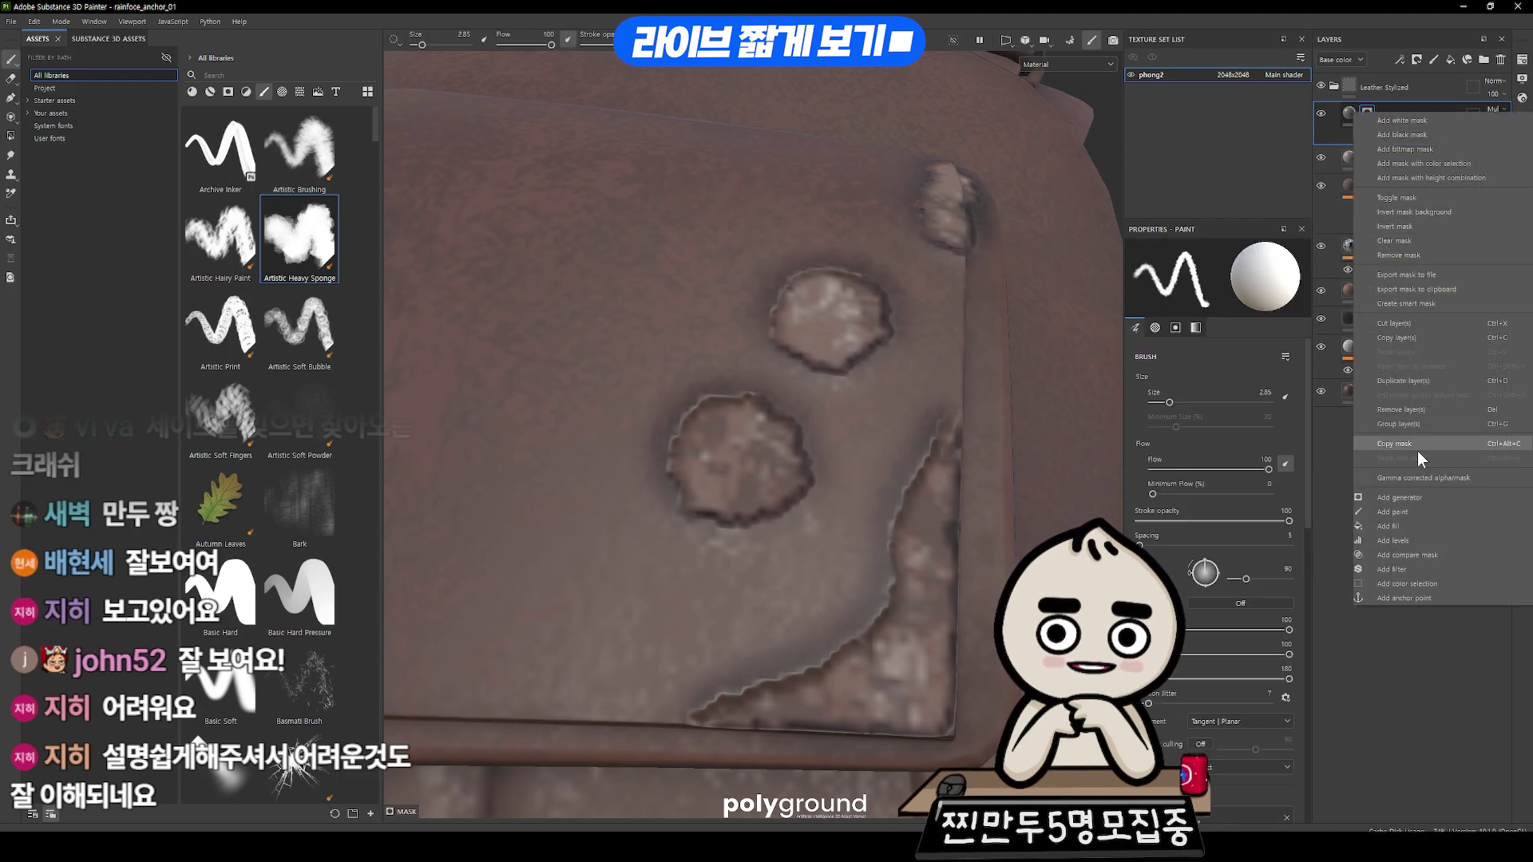
pyautogui.click(1416, 519)
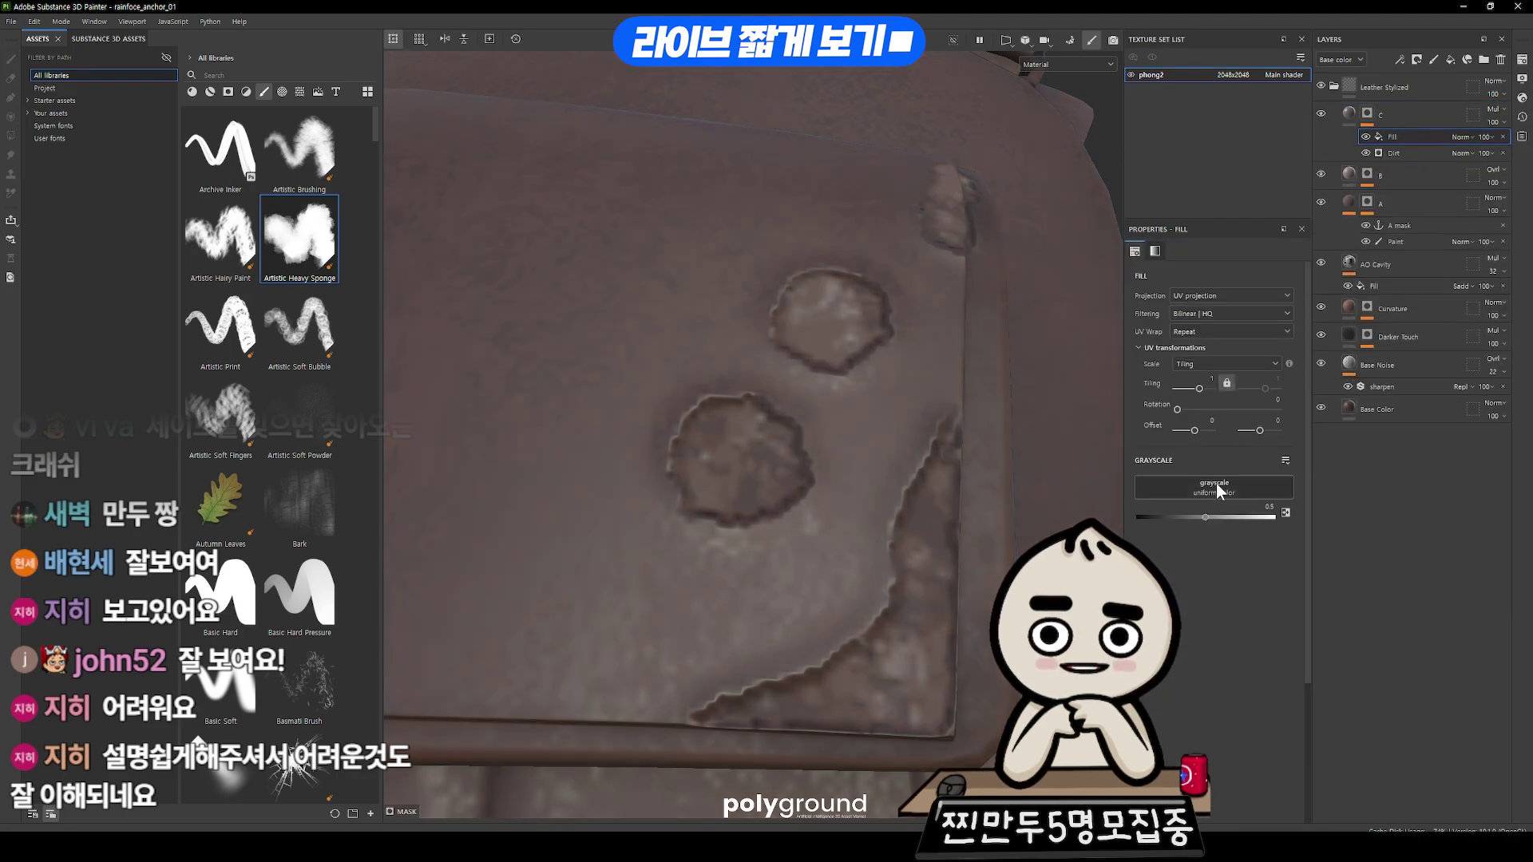
pyautogui.click(1217, 489)
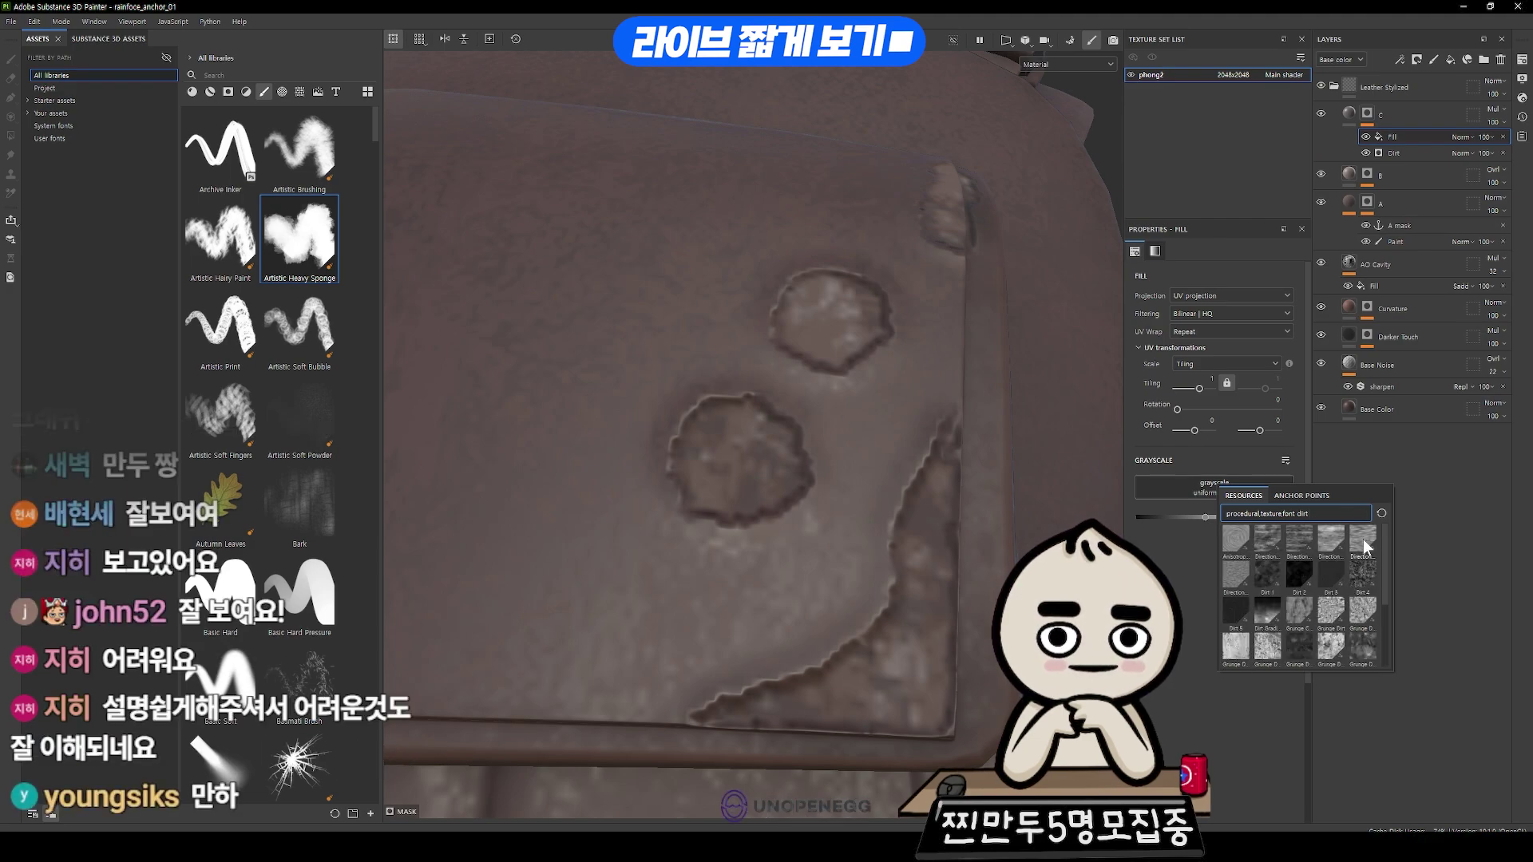
pyautogui.click(1365, 546)
pyautogui.keyDown('alt'); pyautogui.click(1366, 113); pyautogui.keyUp('alt')
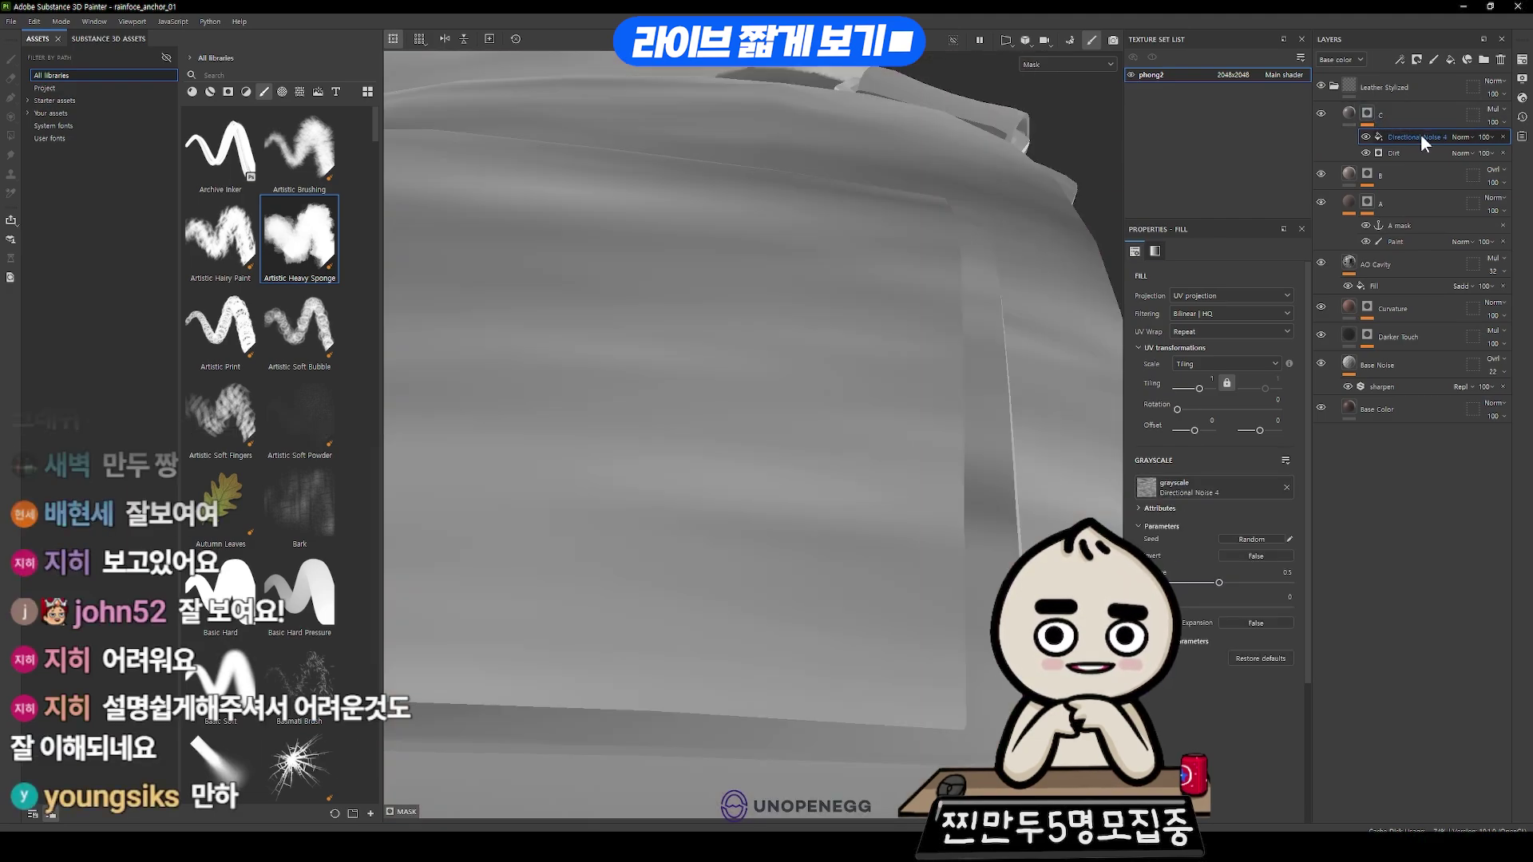
pyautogui.click(1218, 495)
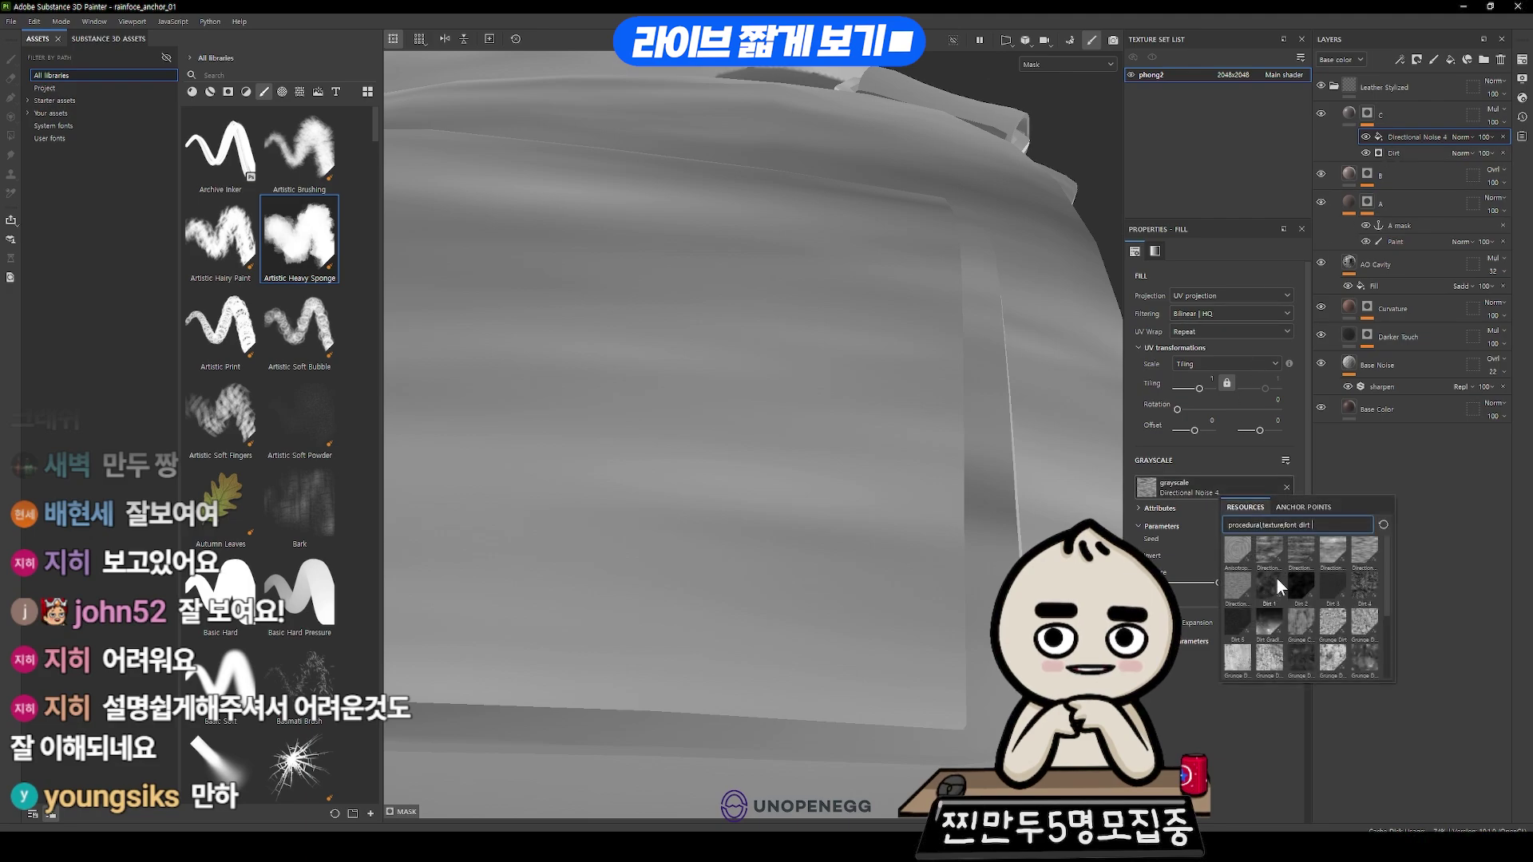
pyautogui.click(1331, 592)
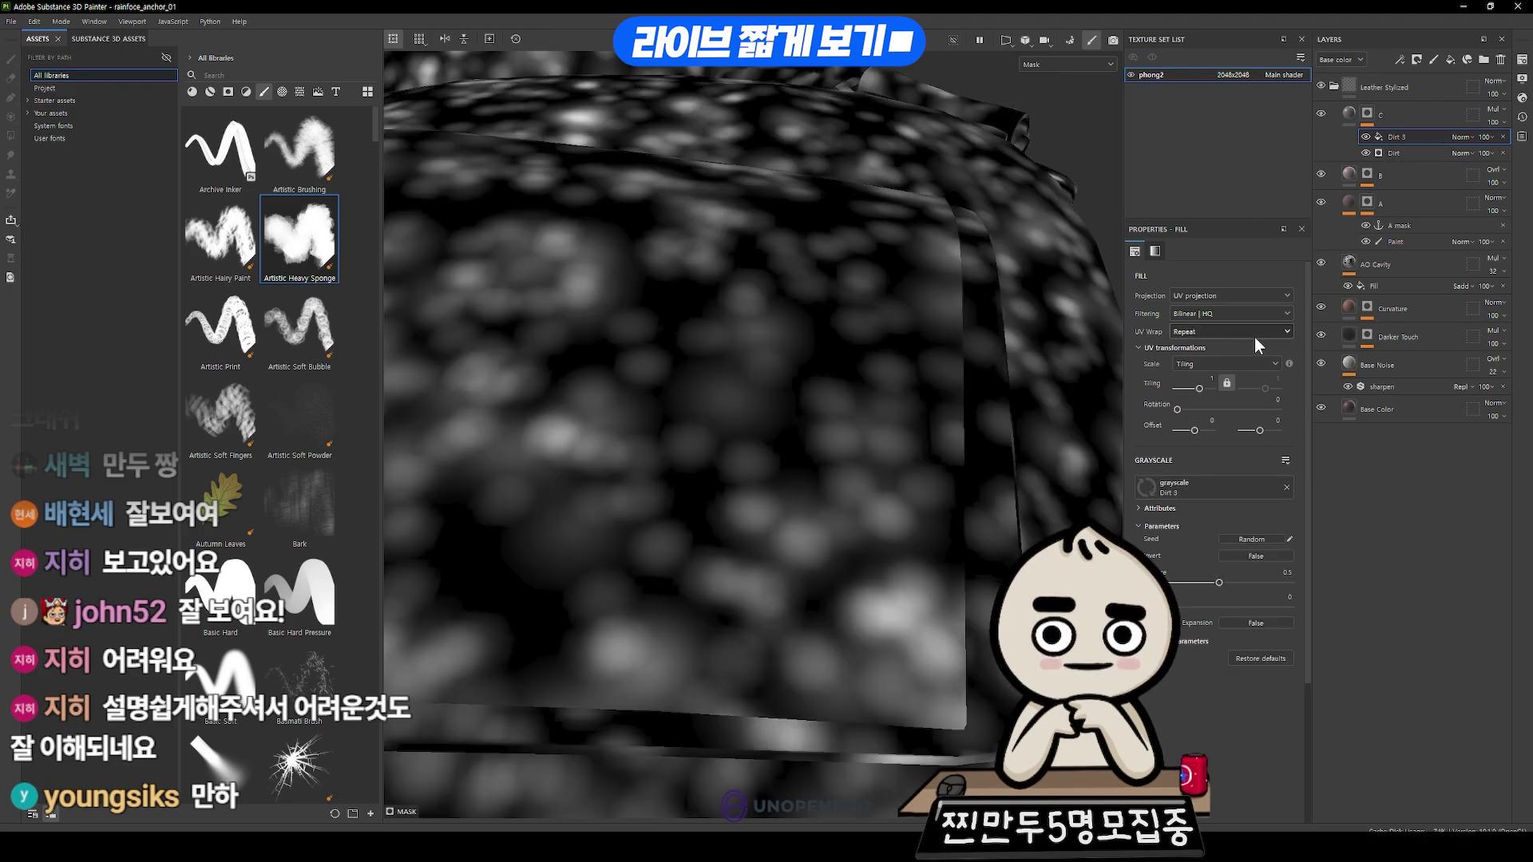
# - Tile Dirt 3 at 6.21, set it to Multiply, and set its opacity to 42
pyautogui.moveTo(1204, 394); pyautogui.dragTo(1204, 388)
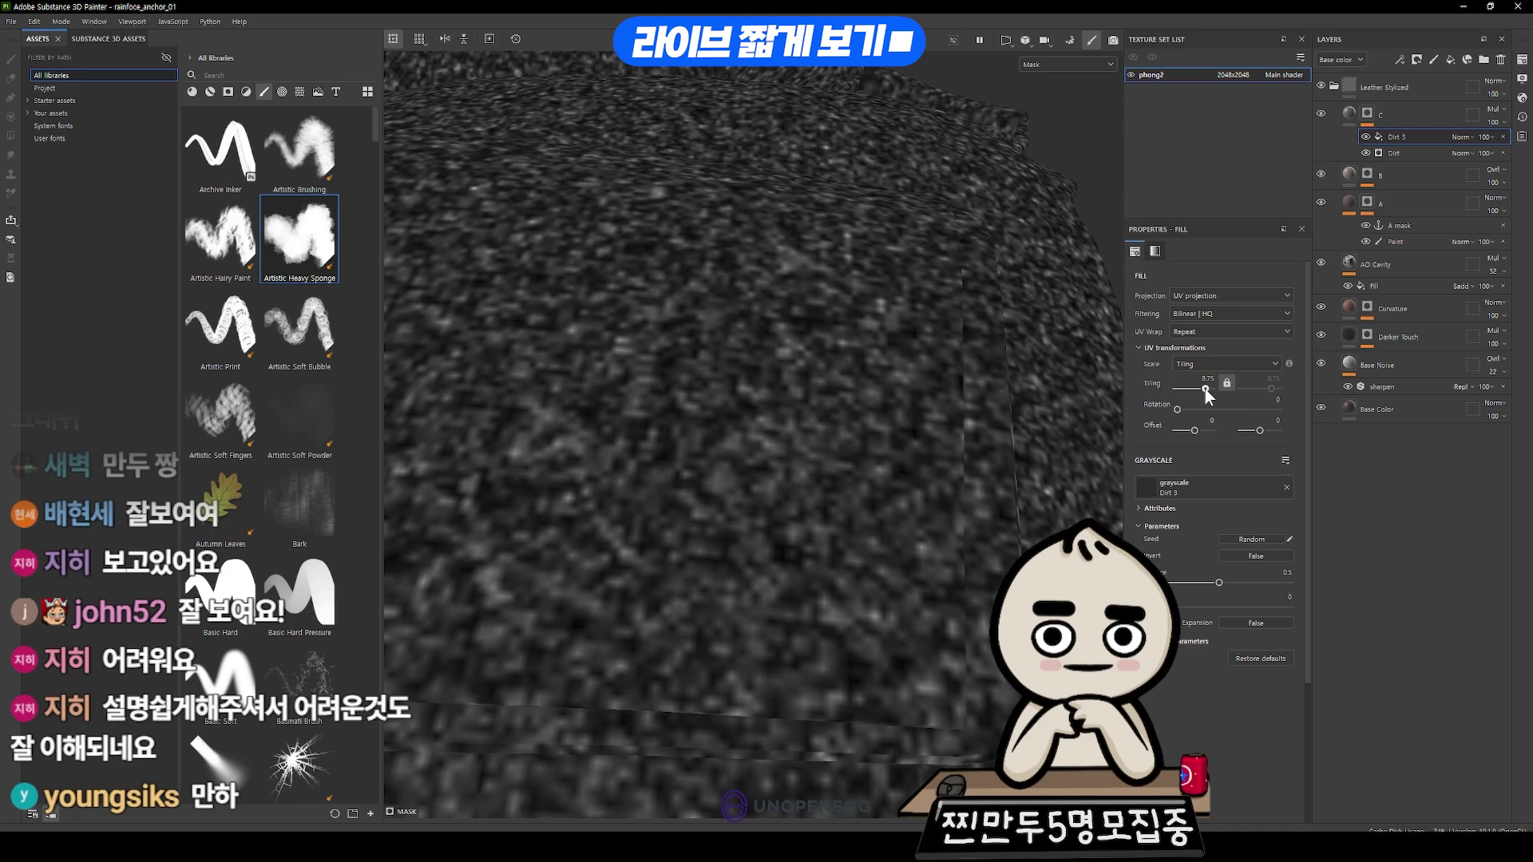
pyautogui.click(1461, 134)
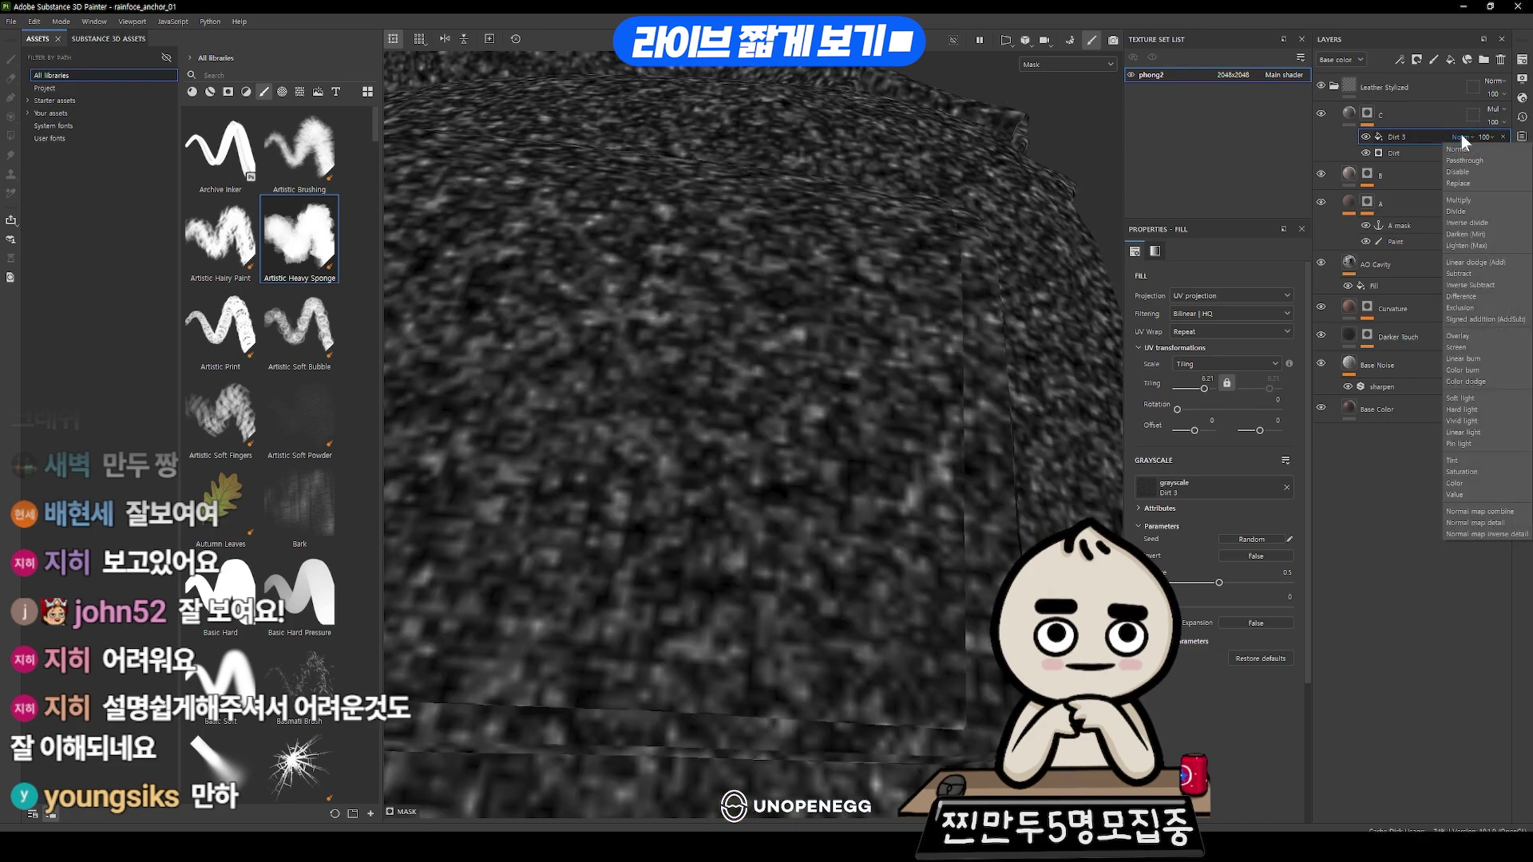
pyautogui.click(1485, 200)
pyautogui.scroll(3, 970, 405)
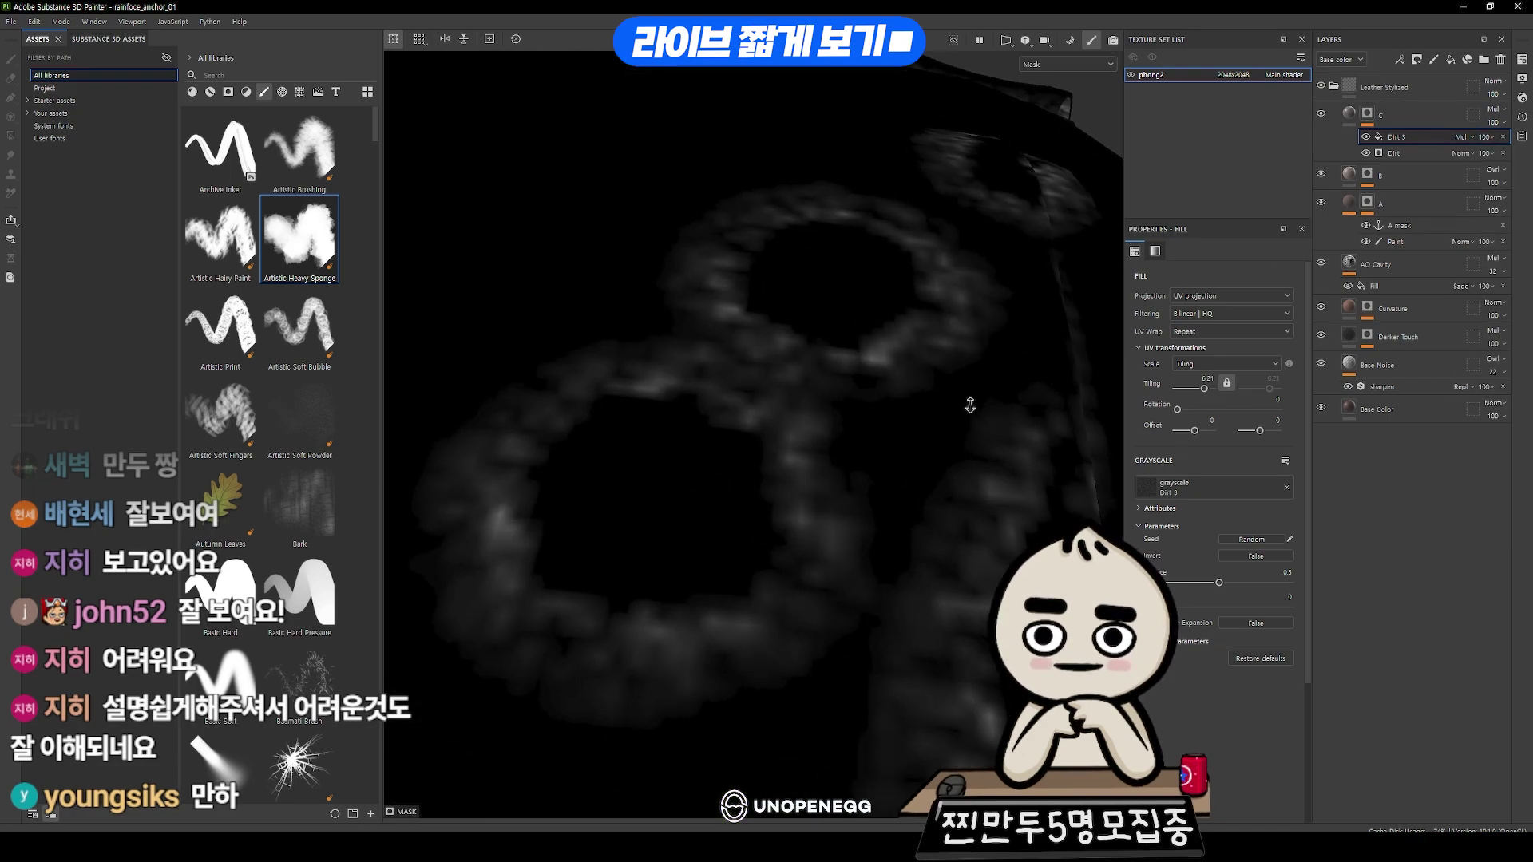
pyautogui.press('m')
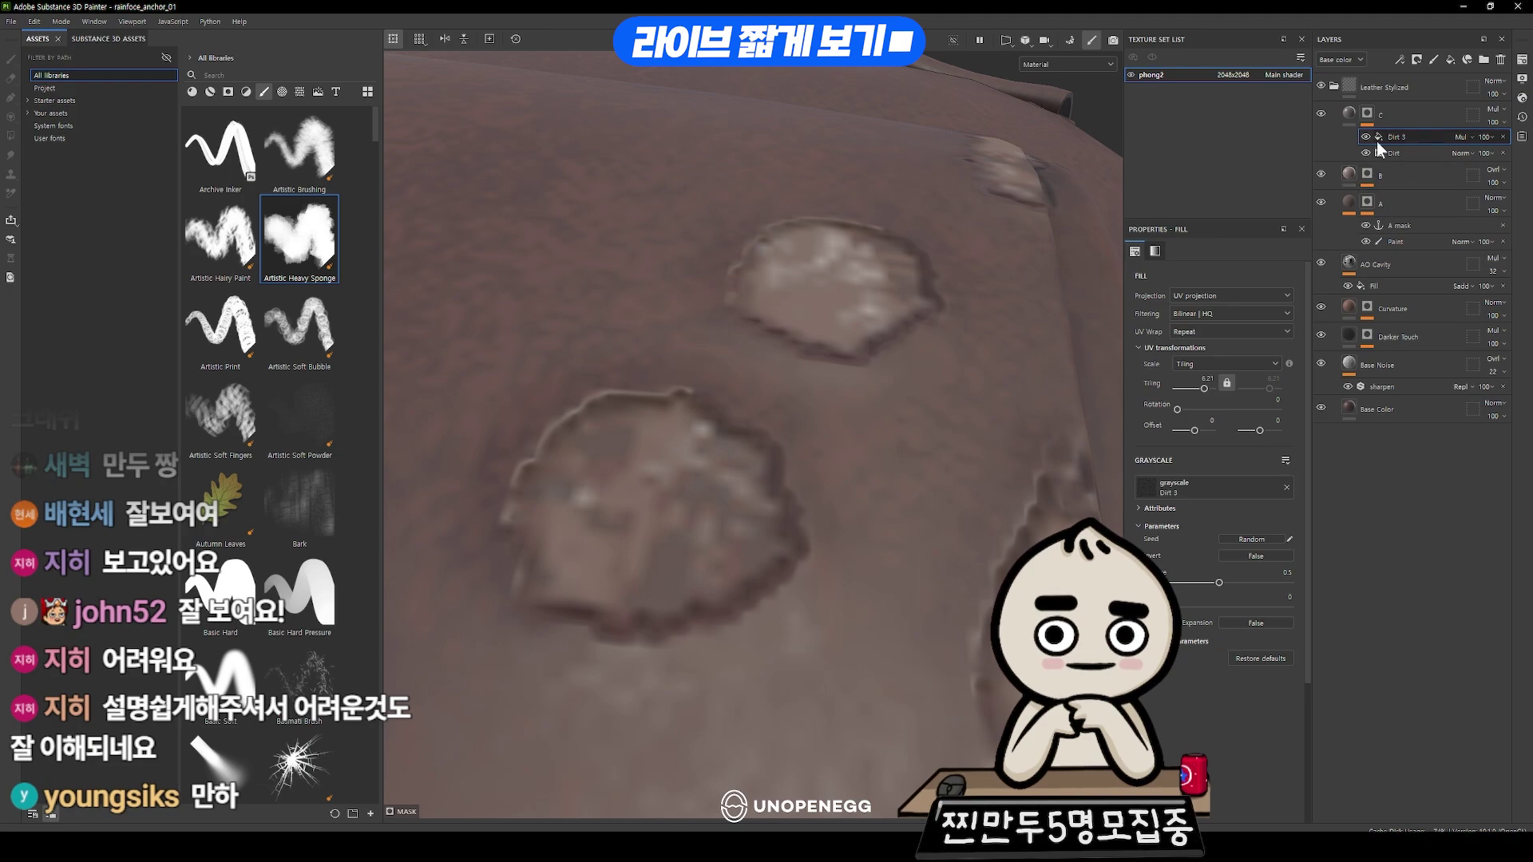
pyautogui.click(1366, 135)
pyautogui.click(1366, 135)
pyautogui.click(1366, 136)
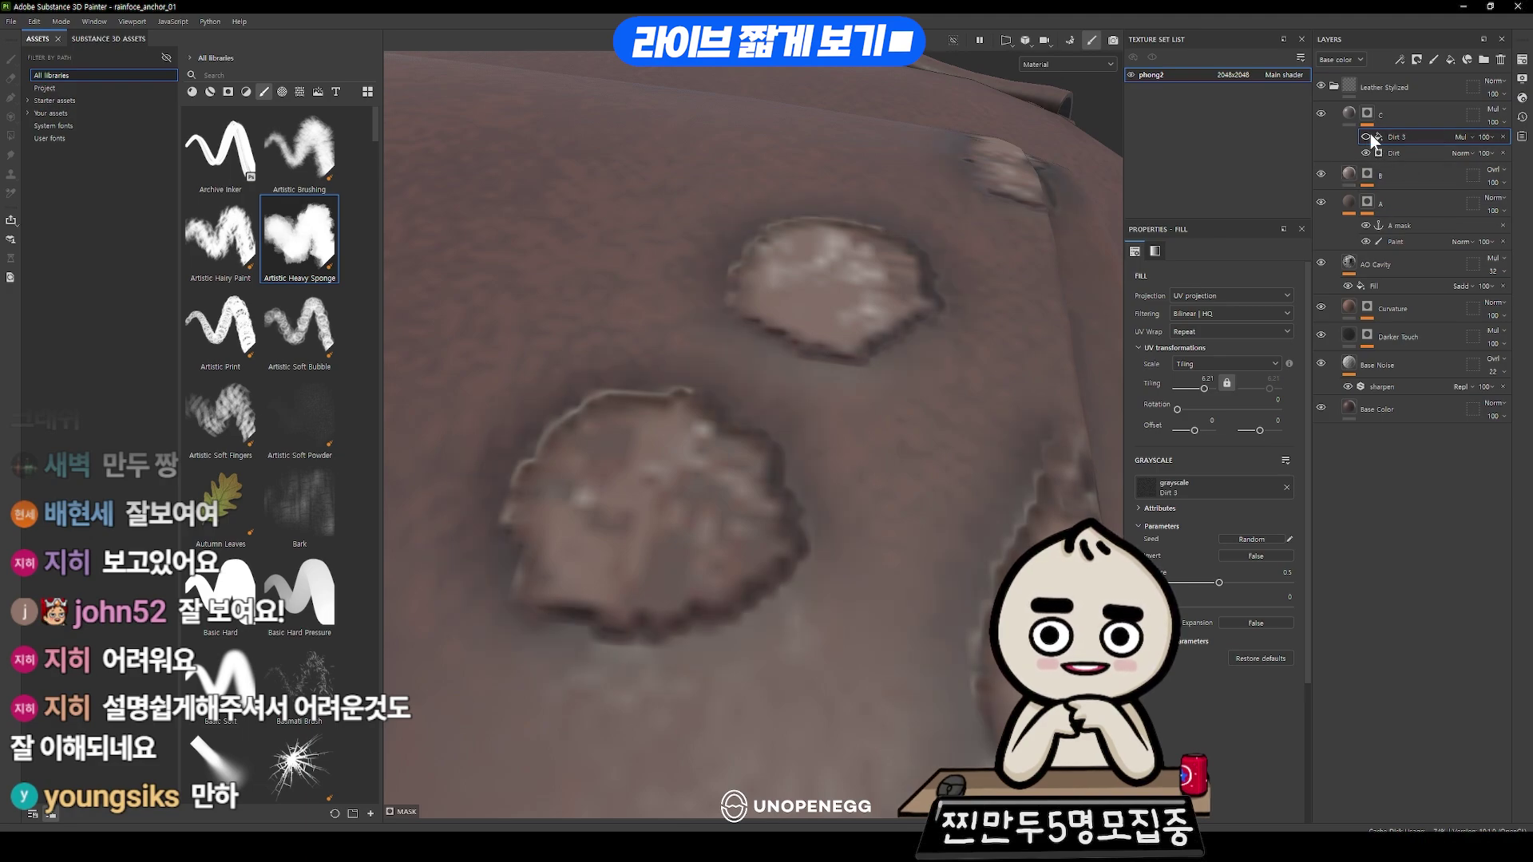
pyautogui.click(1366, 135)
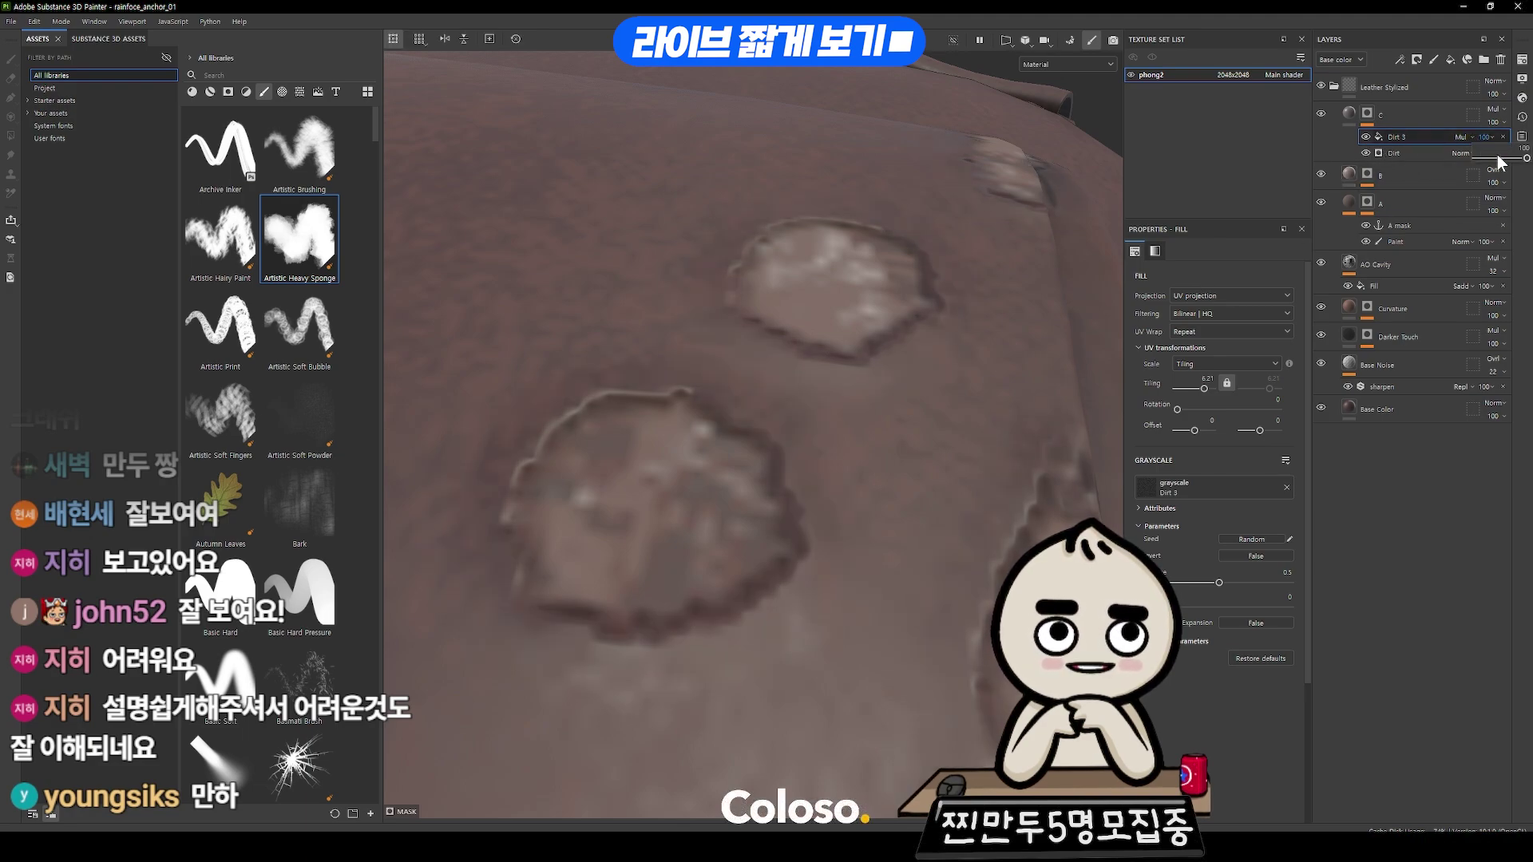
pyautogui.moveTo(1457, 164); pyautogui.dragTo(1527, 166)
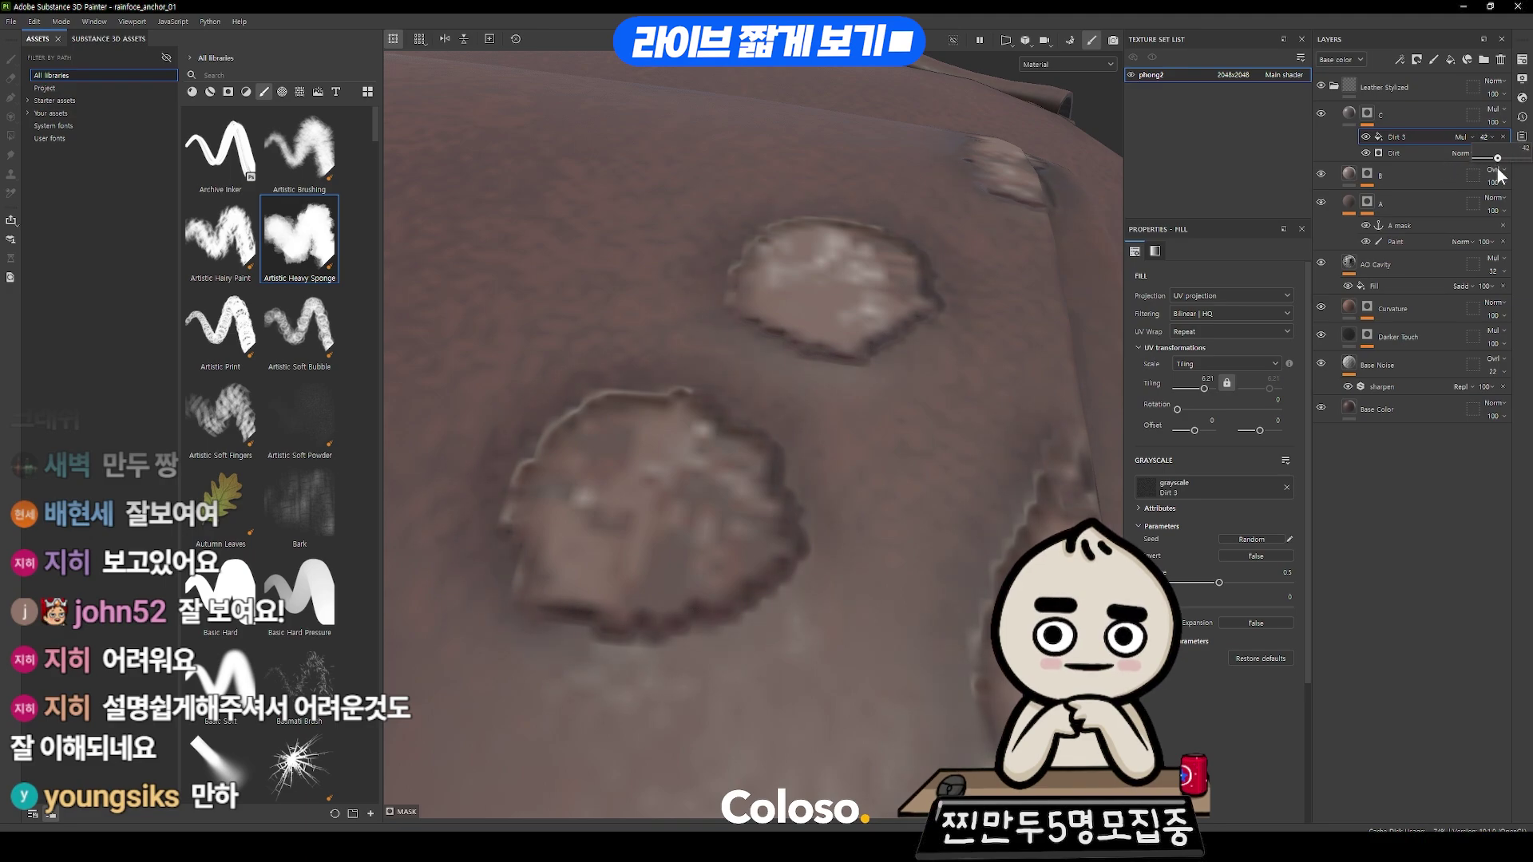
# - Orbit the vest until the flap pocket faces front-on
pyautogui.scroll(-3, 794, 299)
pyautogui.scroll(-3, 794, 299)
pyautogui.scroll(-3, 794, 299)
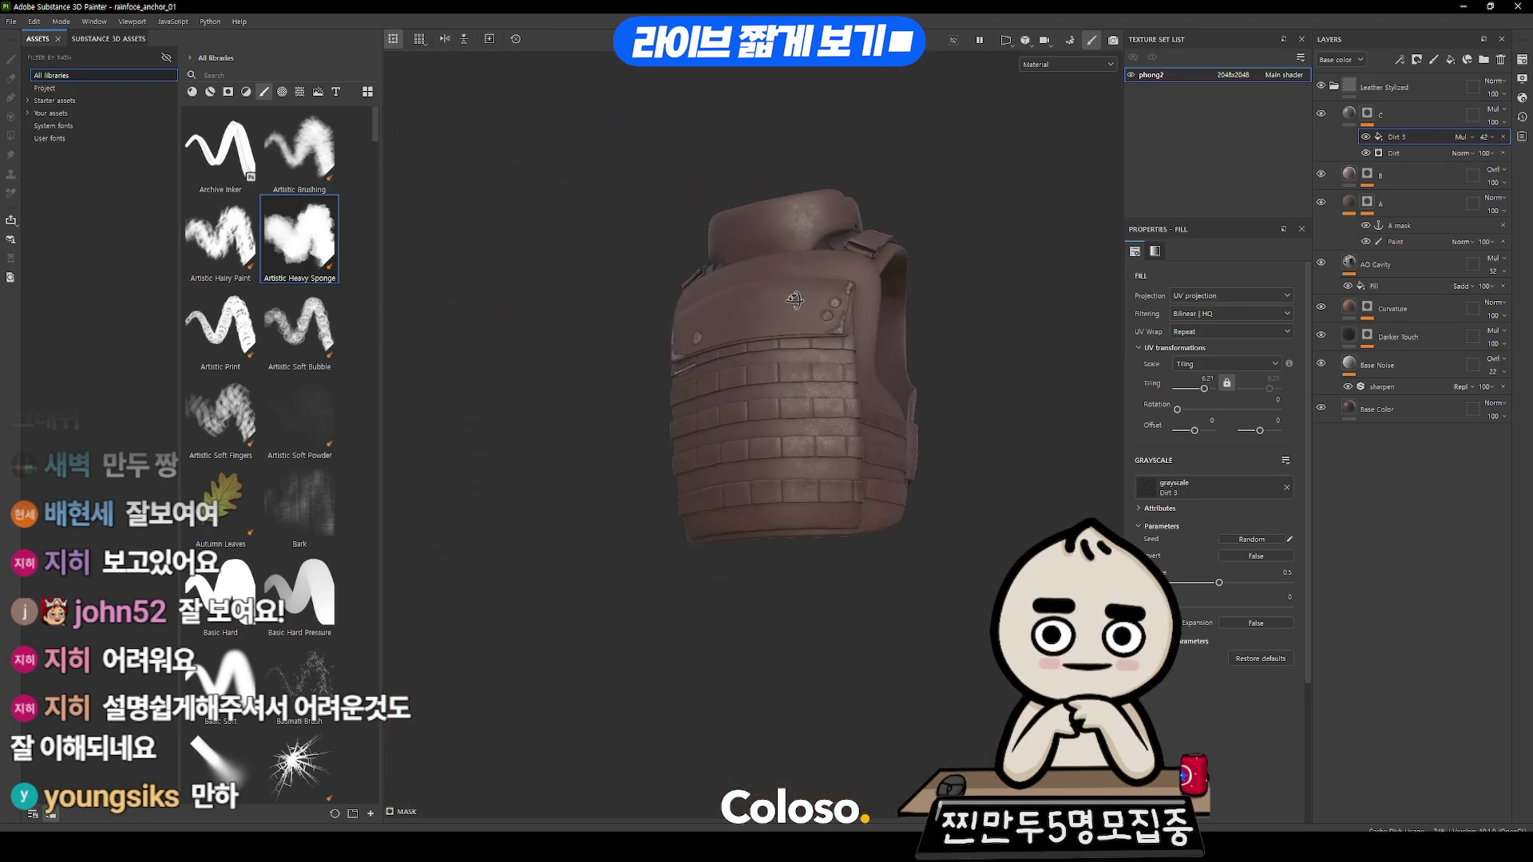
pyautogui.keyDown('alt'); pyautogui.moveTo(794, 299); pyautogui.dragTo(650, 410); pyautogui.keyUp('alt')
pyautogui.scroll(3, 649, 411)
pyautogui.scroll(3, 1036, 342)
pyautogui.scroll(3, 912, 496)
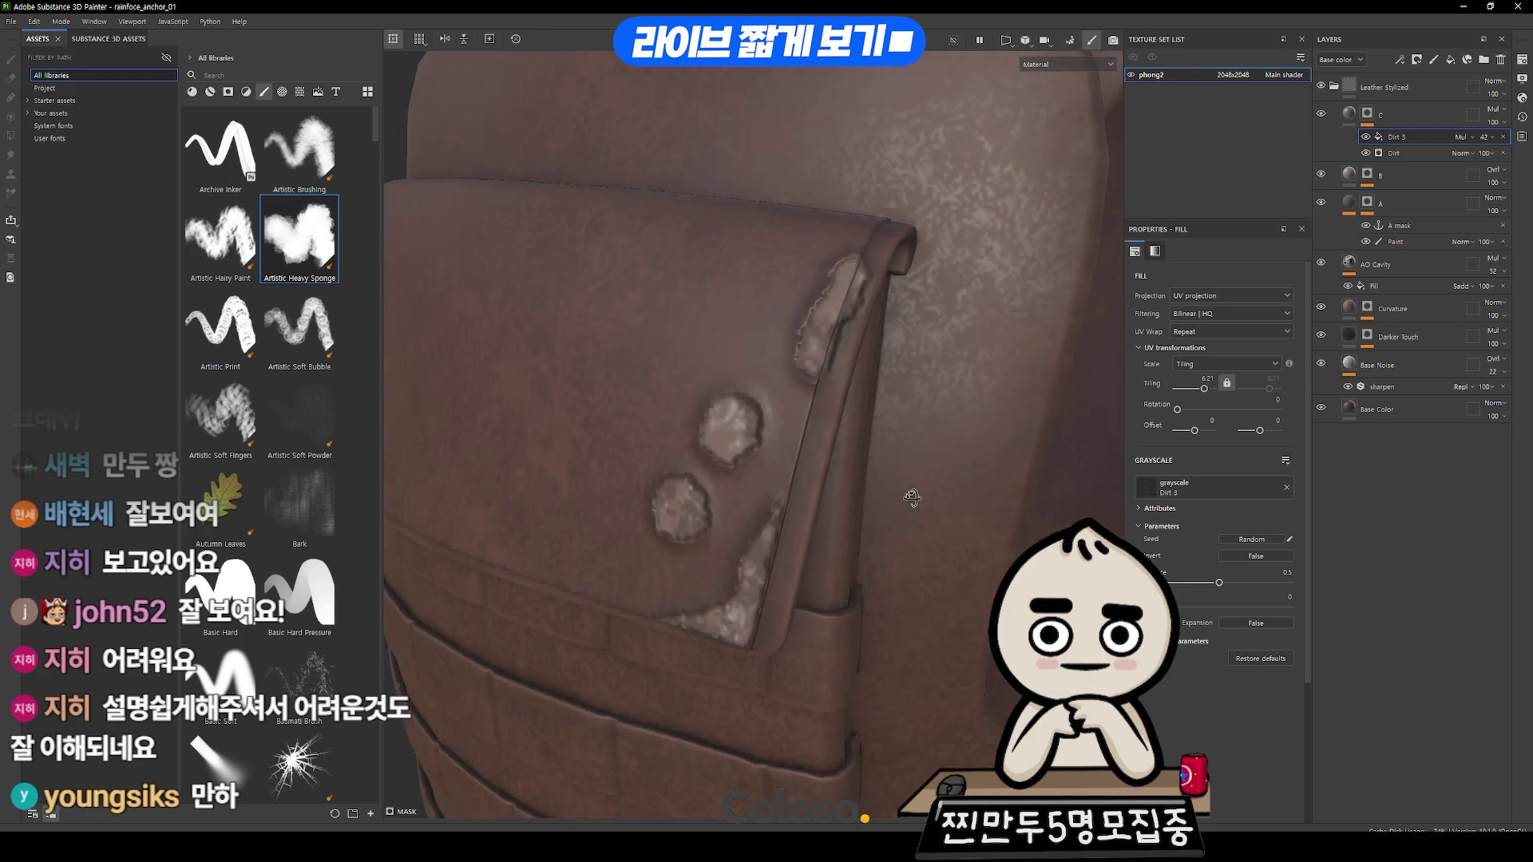
pyautogui.keyDown('alt'); pyautogui.moveTo(911, 497); pyautogui.dragTo(1043, 369); pyautogui.keyUp('alt')
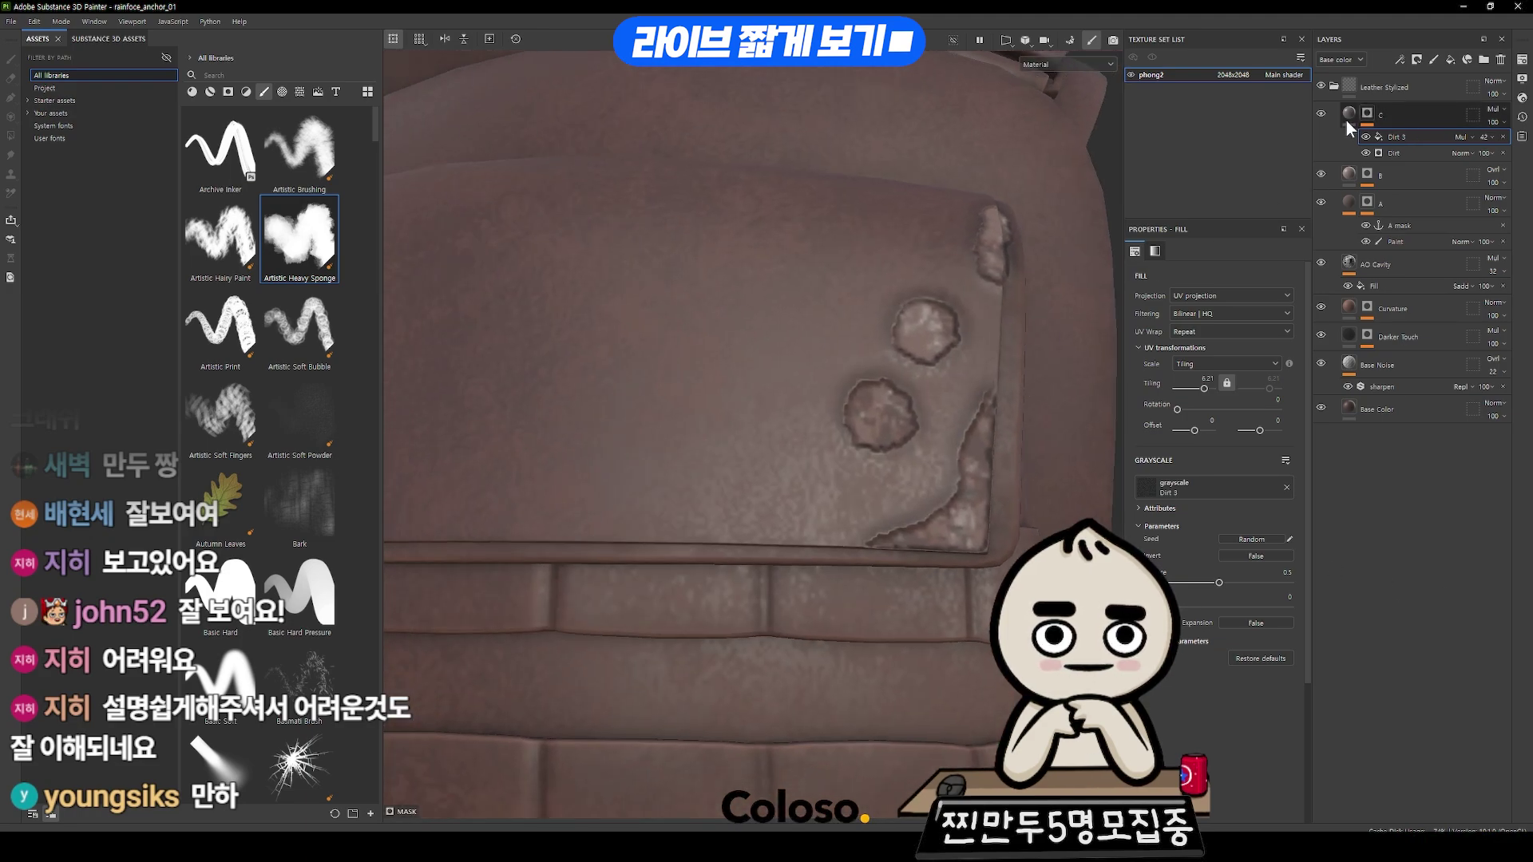
# - Add a Curvature generator to layer A's mask with Balance 0.72 and Contrast 0.74
pyautogui.click(1401, 196)
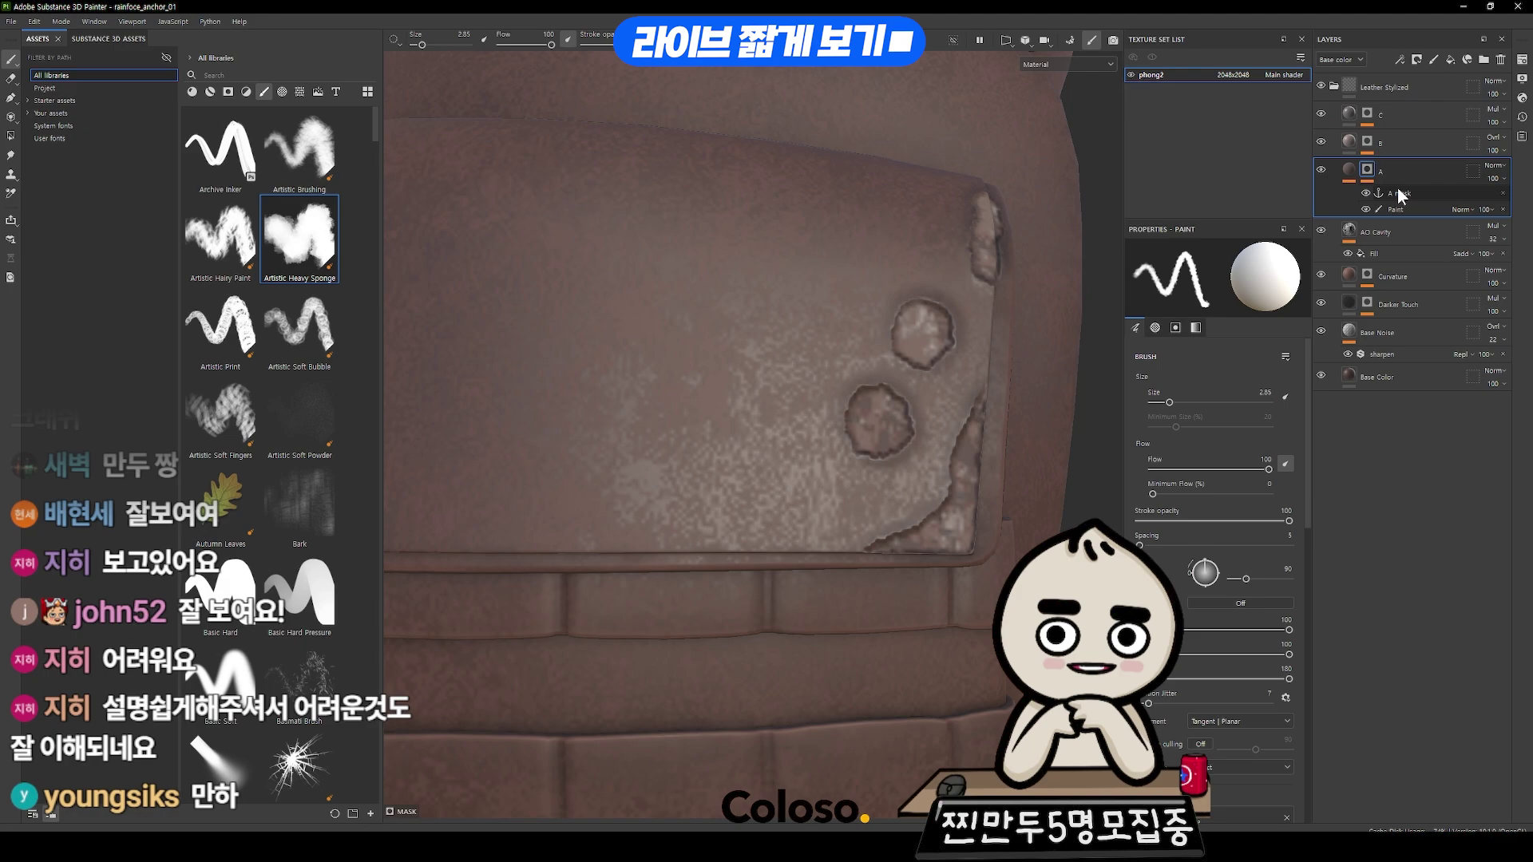
pyautogui.click(1398, 209)
pyautogui.moveTo(797, 288)
pyautogui.keyDown('alt'); pyautogui.mouseDown()
pyautogui.moveTo(820, 318)
pyautogui.moveTo(664, 480)
pyautogui.moveTo(773, 332)
pyautogui.mouseUp(); pyautogui.keyUp('alt')
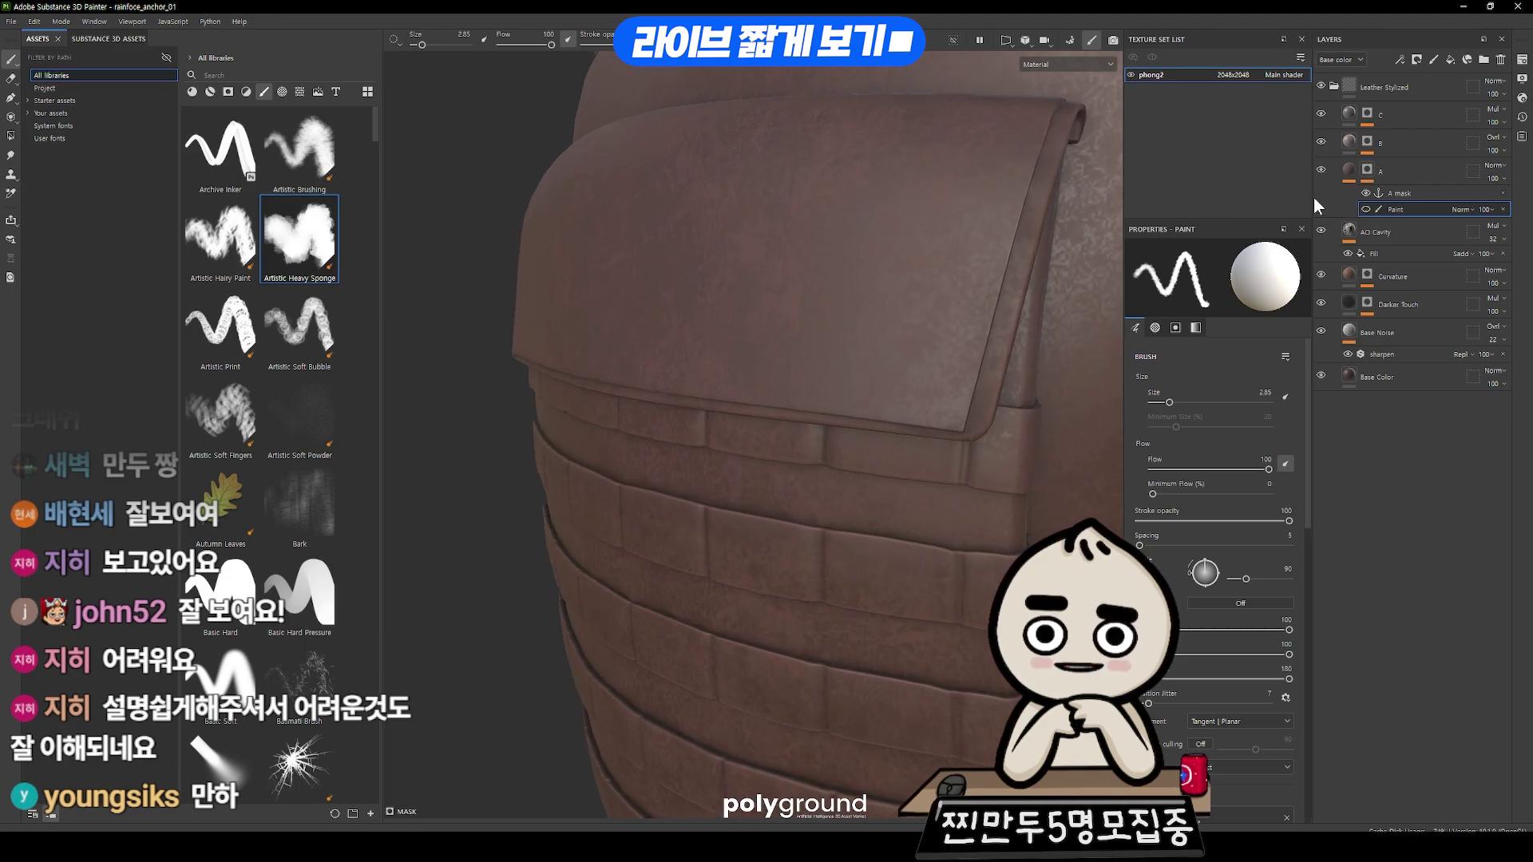
pyautogui.rightClick(1355, 170)
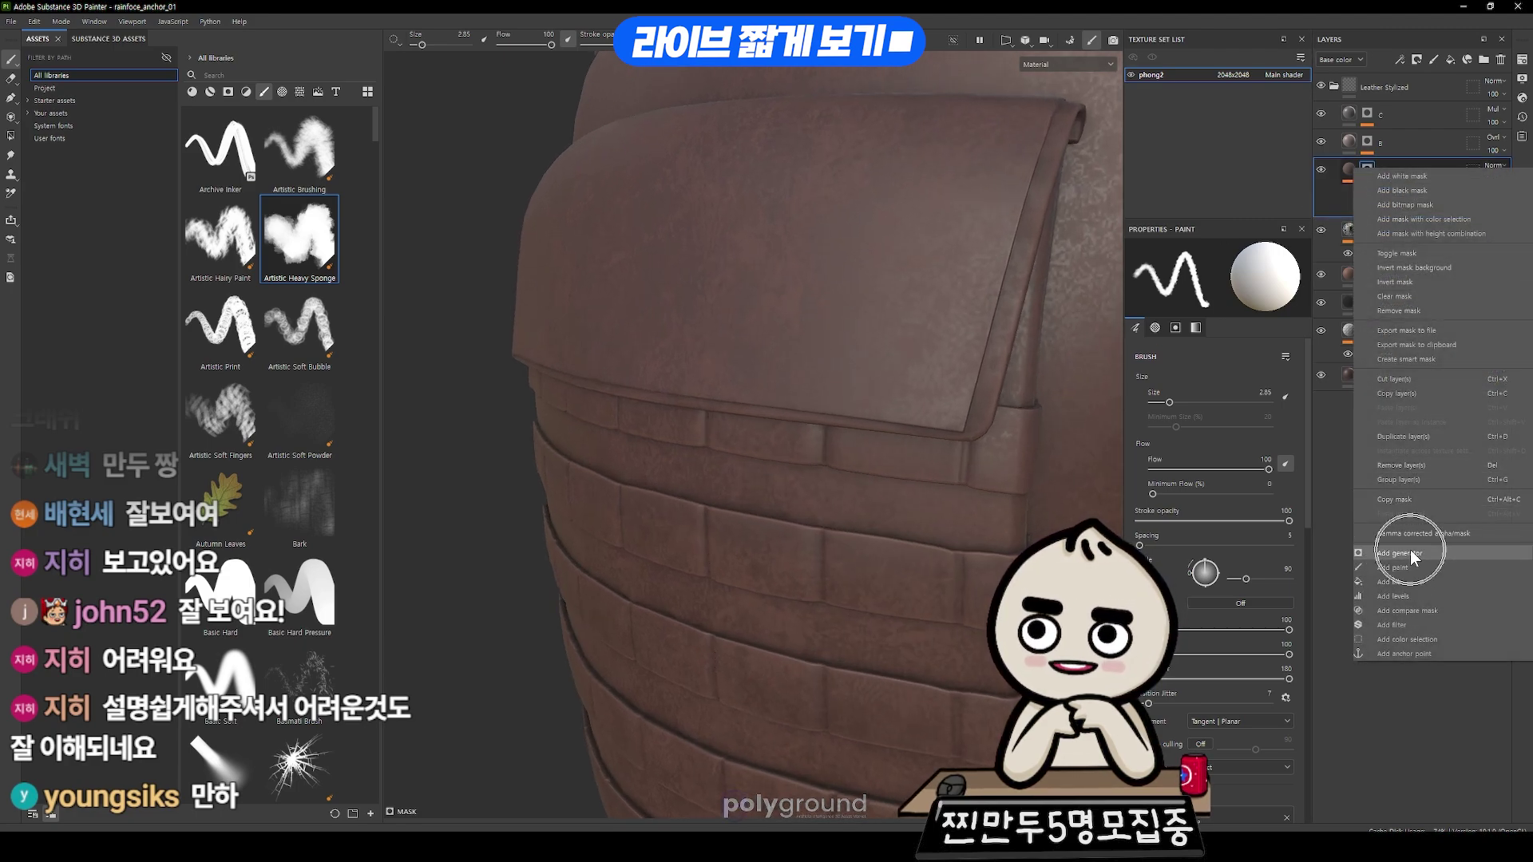
pyautogui.click(1411, 555)
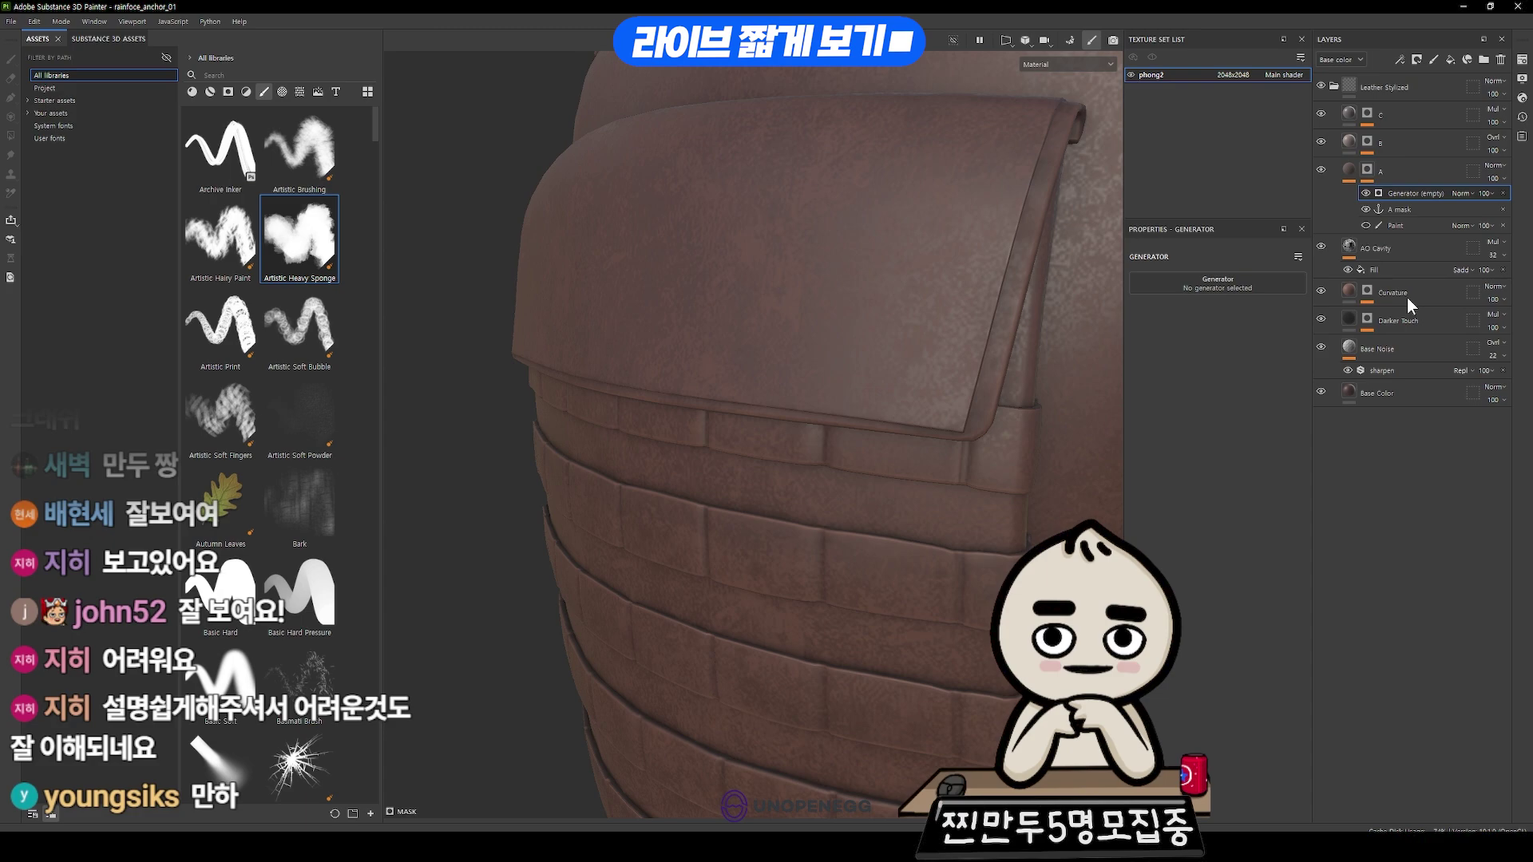
pyautogui.click(1285, 279)
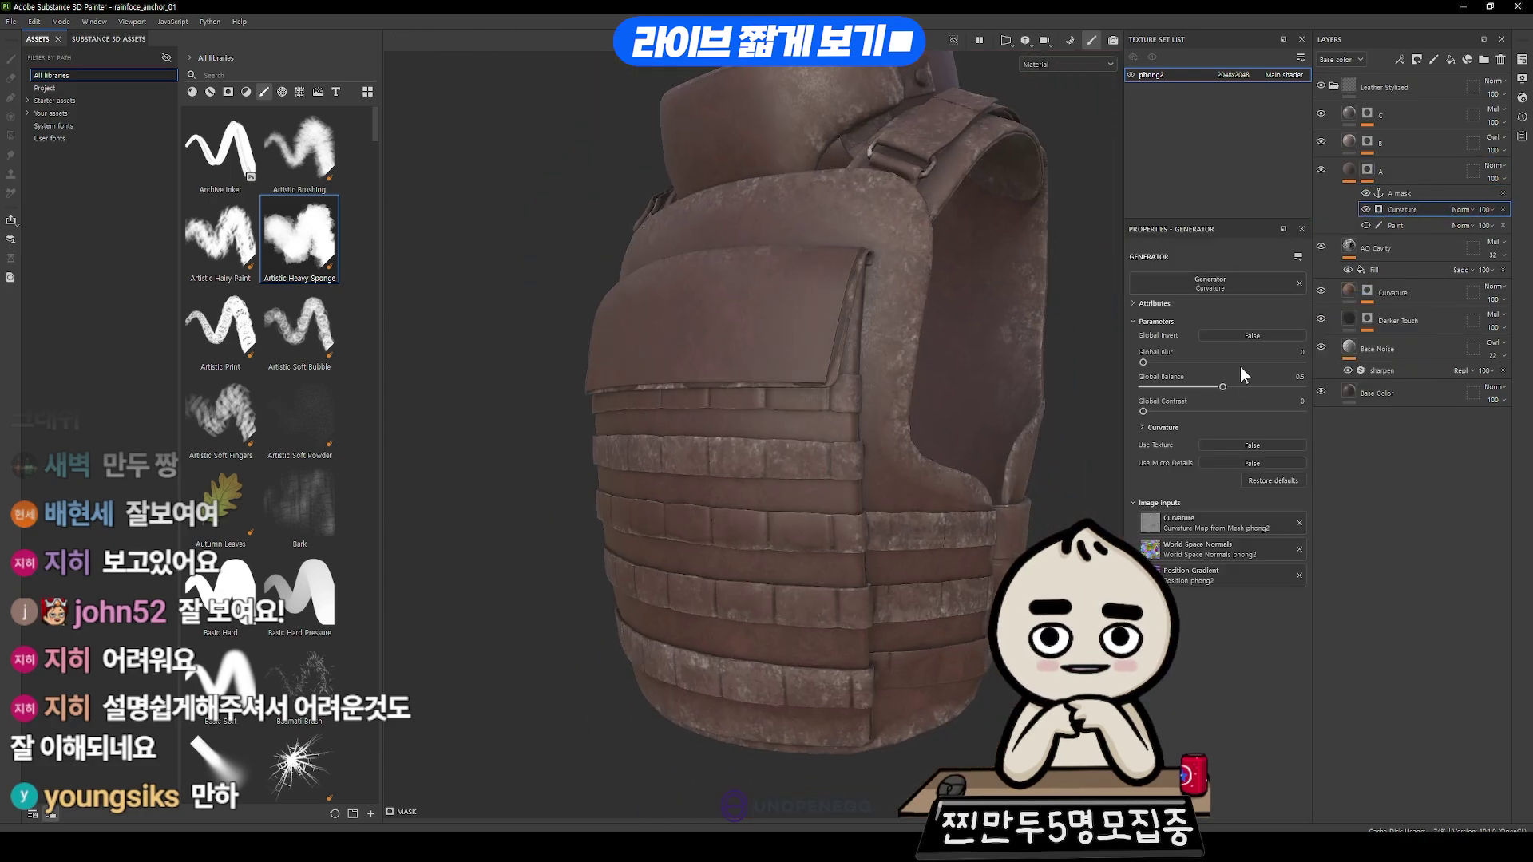
pyautogui.moveTo(1222, 386)
pyautogui.mouseDown()
pyautogui.moveTo(1256, 386)
pyautogui.moveTo(1175, 390)
pyautogui.moveTo(1259, 411)
pyautogui.mouseUp()
pyautogui.moveTo(1062, 479)
pyautogui.keyDown('alt'); pyautogui.mouseDown()
pyautogui.moveTo(972, 509)
pyautogui.moveTo(934, 495)
pyautogui.mouseUp(); pyautogui.keyUp('alt')
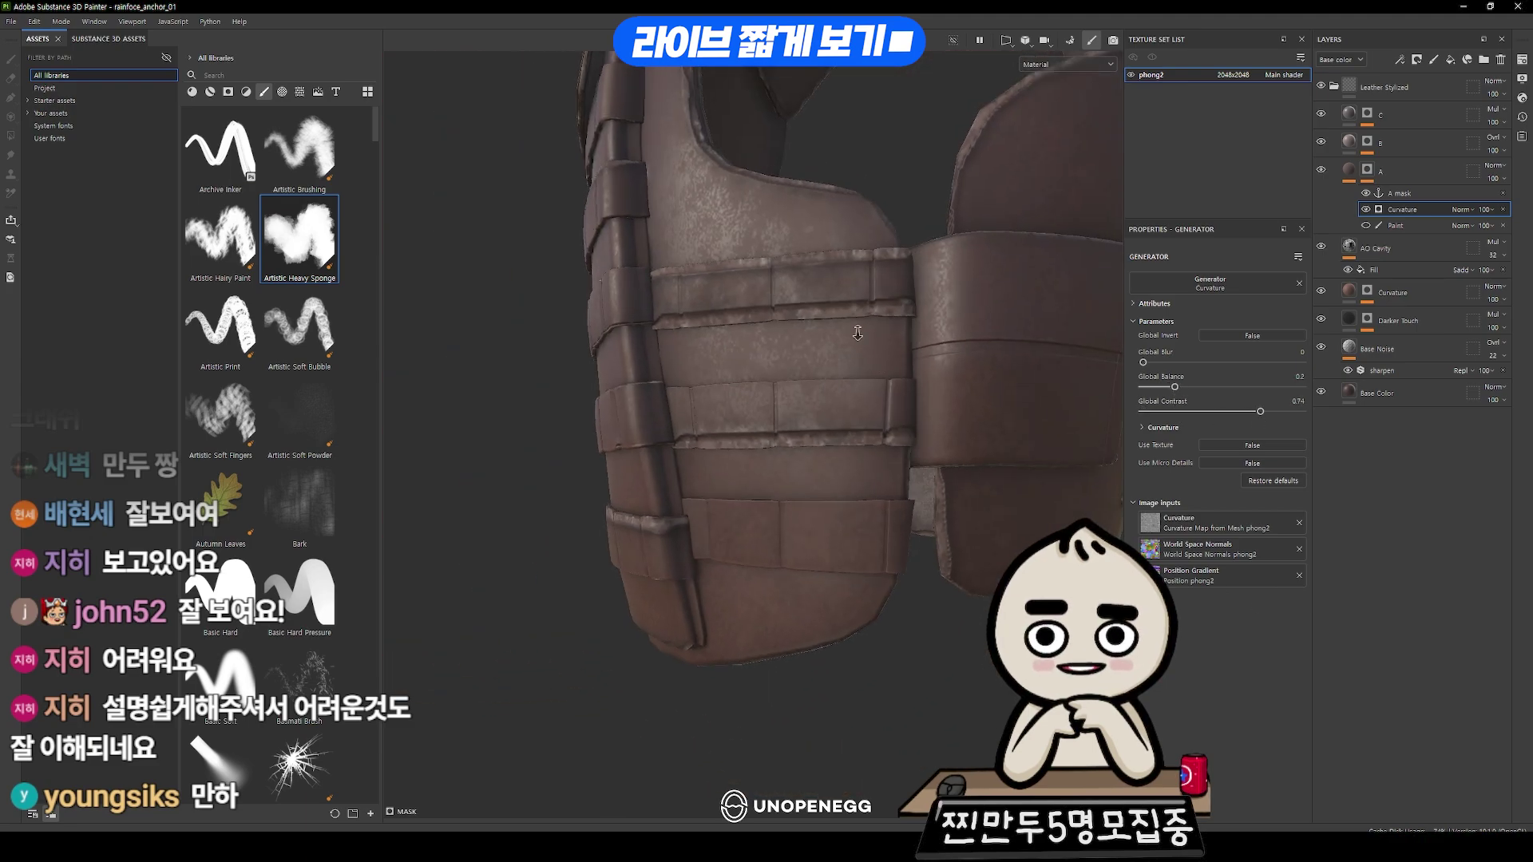
pyautogui.keyDown('alt'); pyautogui.moveTo(934, 495); pyautogui.dragTo(903, 495, button='right'); pyautogui.keyUp('alt')
# - Add a Warp filter to layer A's mask to roughen the worn edges
pyautogui.click(1399, 59)
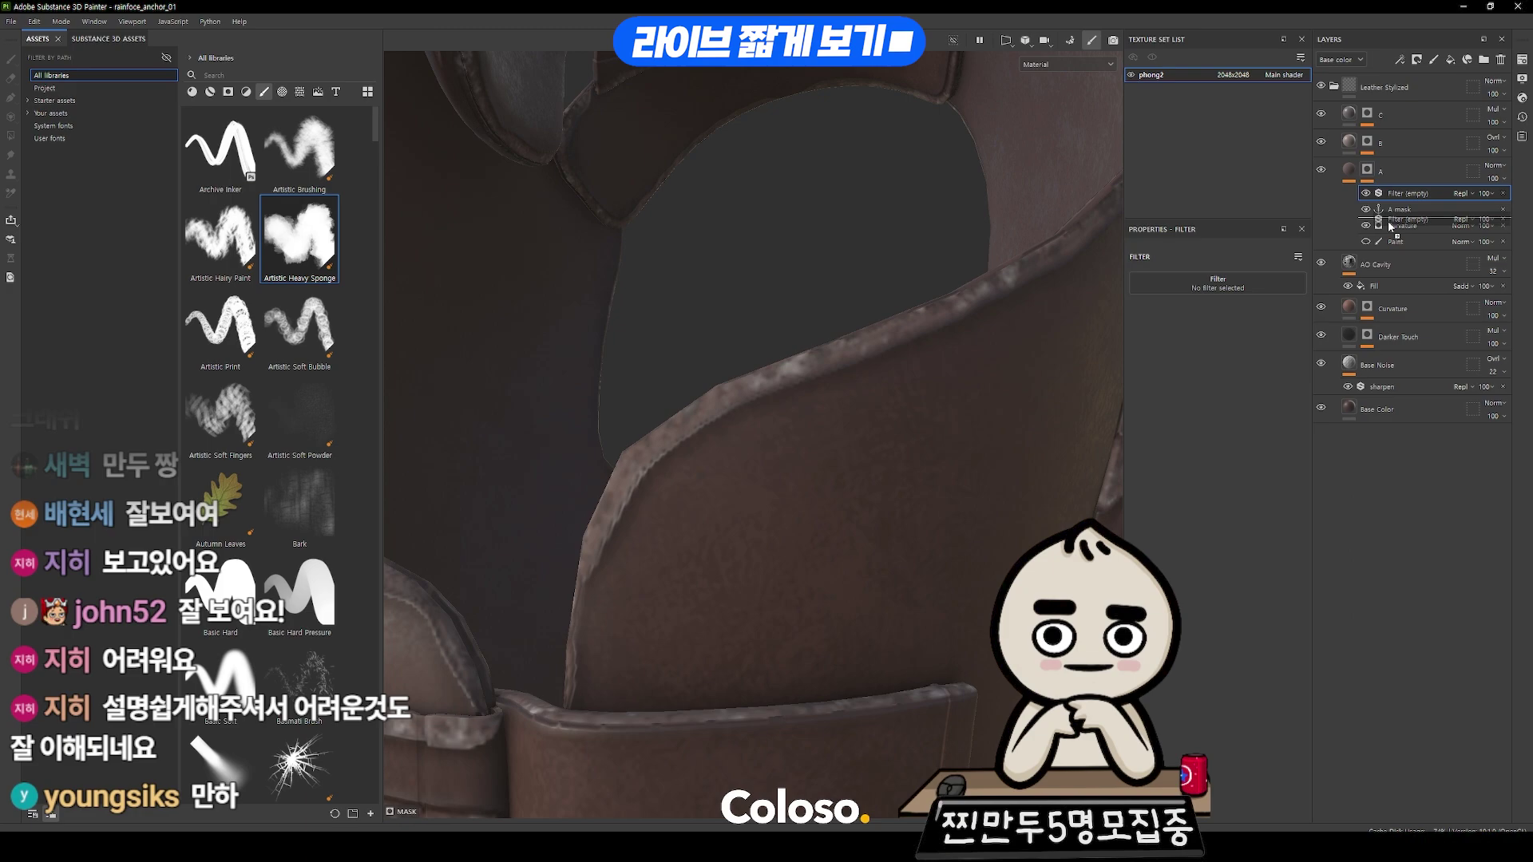
pyautogui.click(1218, 284)
pyautogui.scroll(-5, 1349, 352)
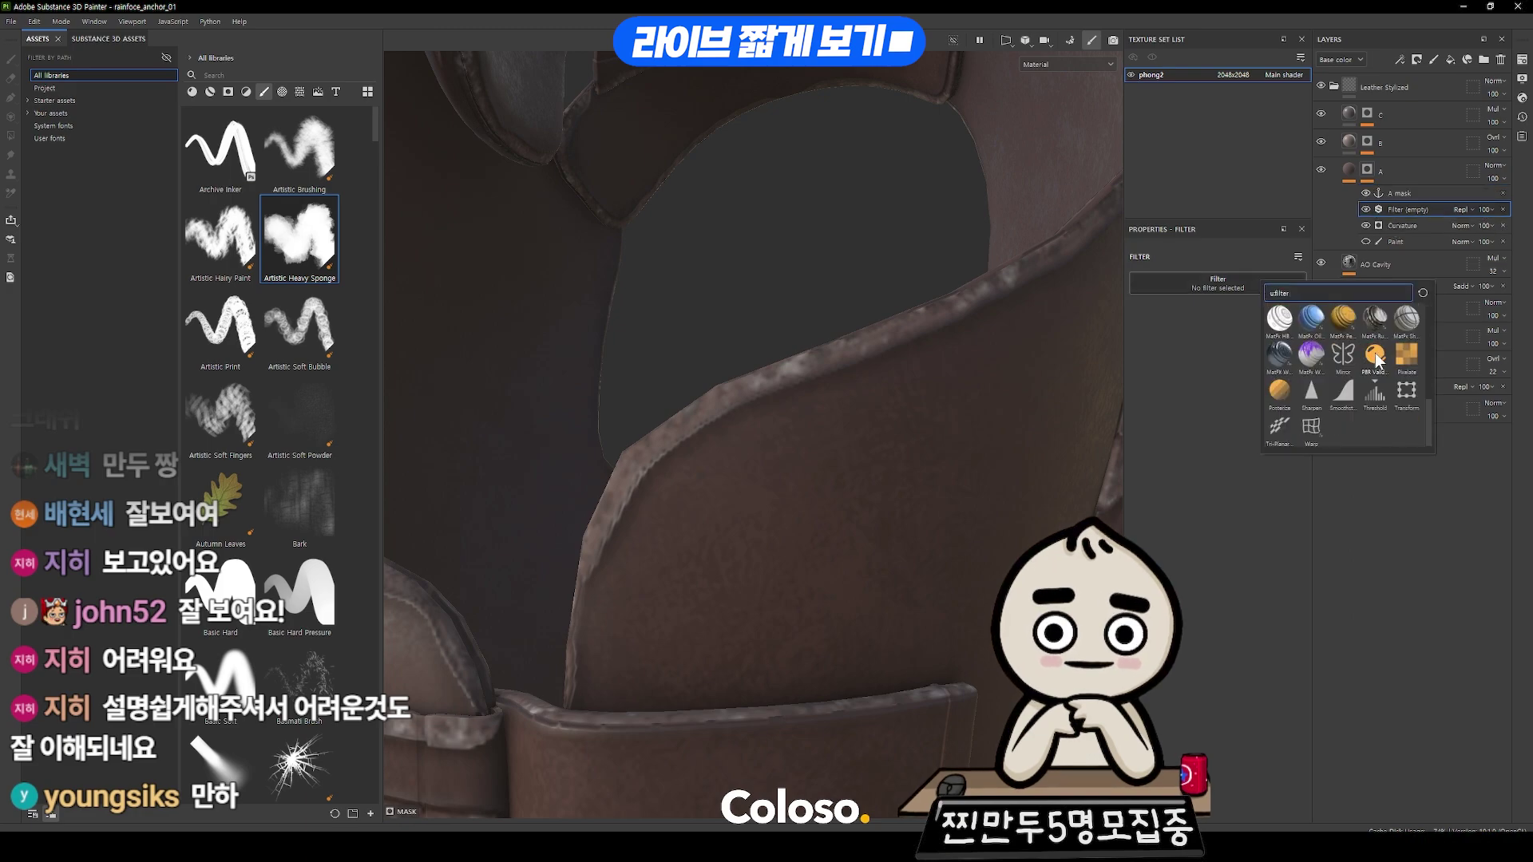
pyautogui.click(1315, 431)
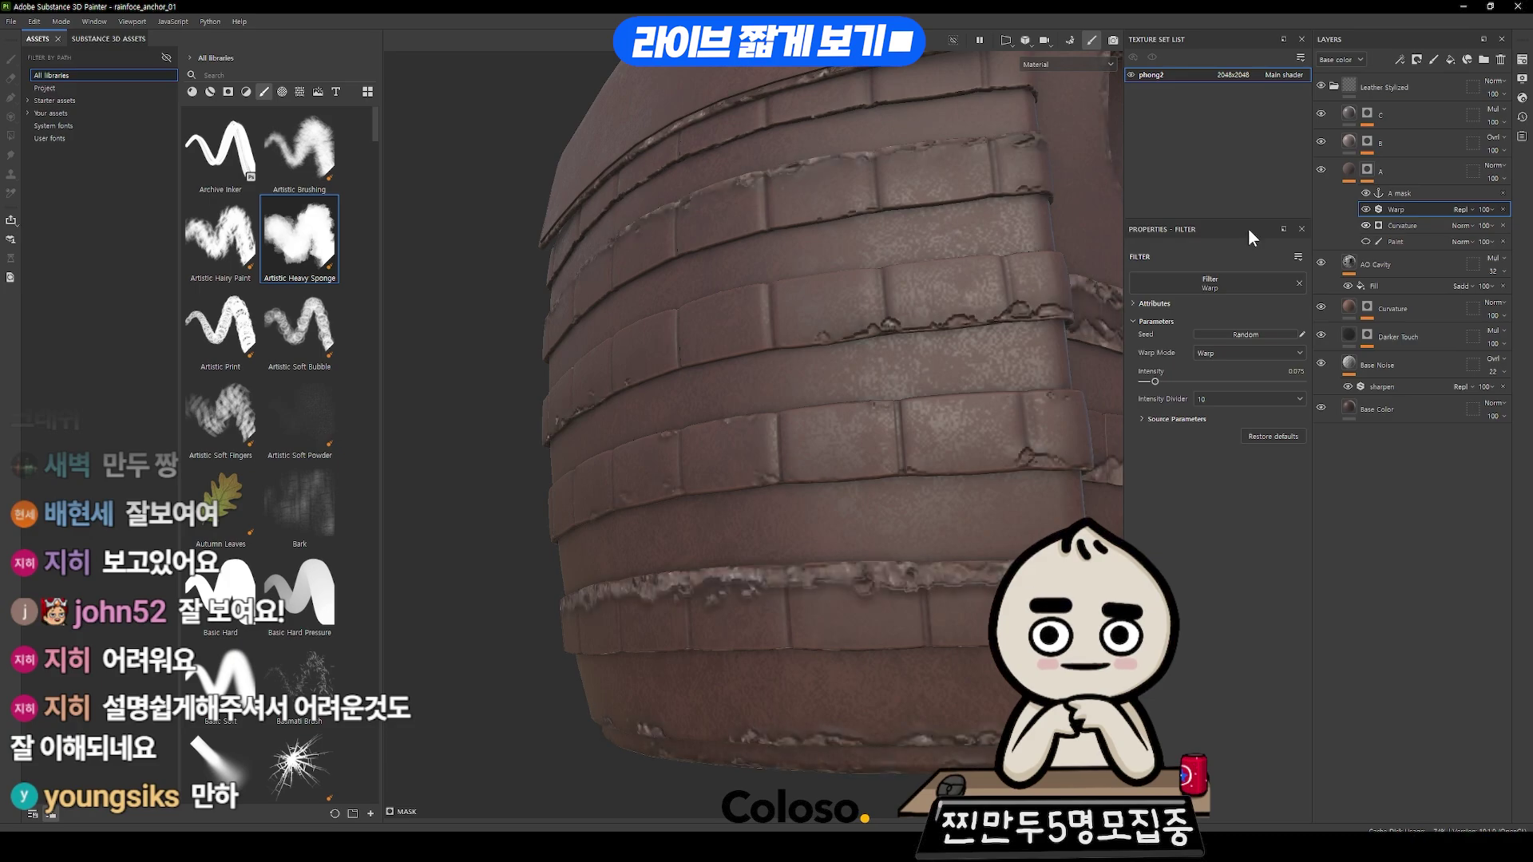
pyautogui.moveTo(997, 408)
pyautogui.keyDown('alt'); pyautogui.mouseDown()
pyautogui.moveTo(815, 308)
pyautogui.moveTo(397, 343)
pyautogui.moveTo(852, 421)
pyautogui.moveTo(796, 301)
pyautogui.moveTo(989, 472)
pyautogui.mouseUp(); pyautogui.keyUp('alt')
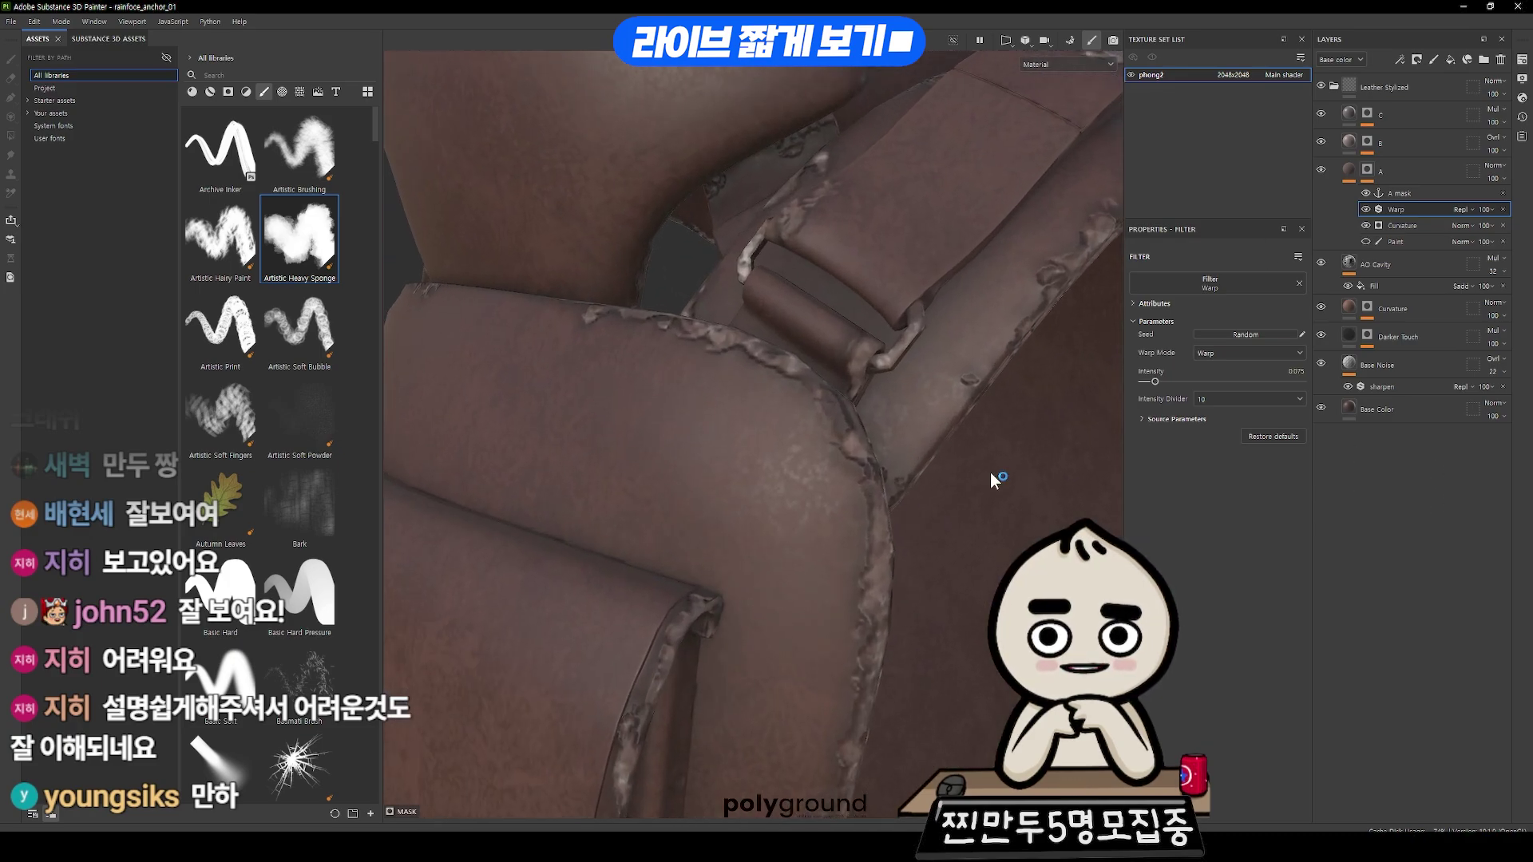
pyautogui.click(1377, 113)
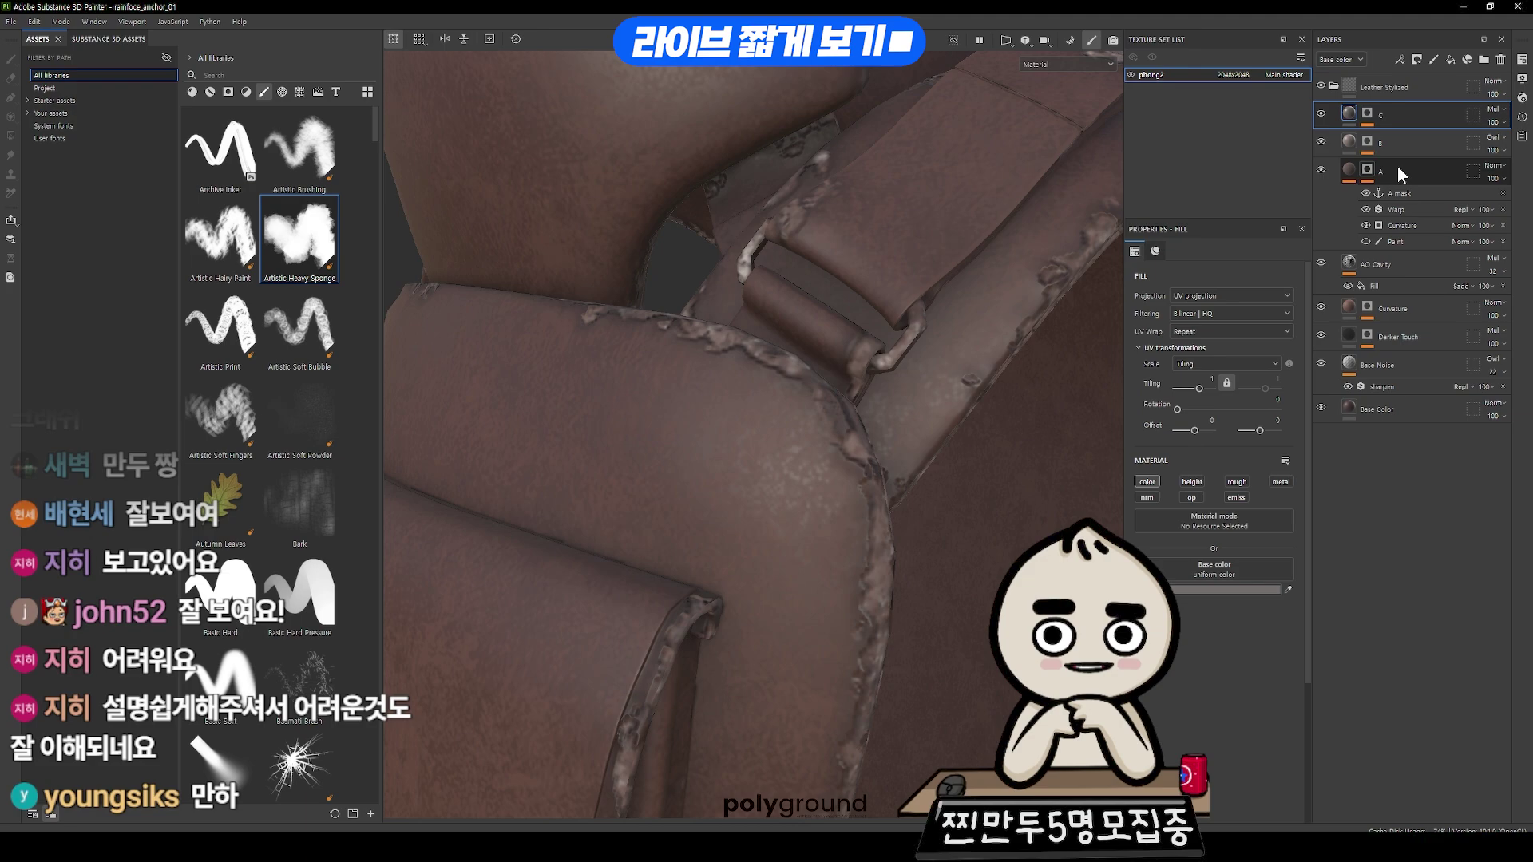
# - Hide layers C and B, and set layer A to Screen blending at lower opacity
pyautogui.click(1321, 117)
pyautogui.click(1322, 168)
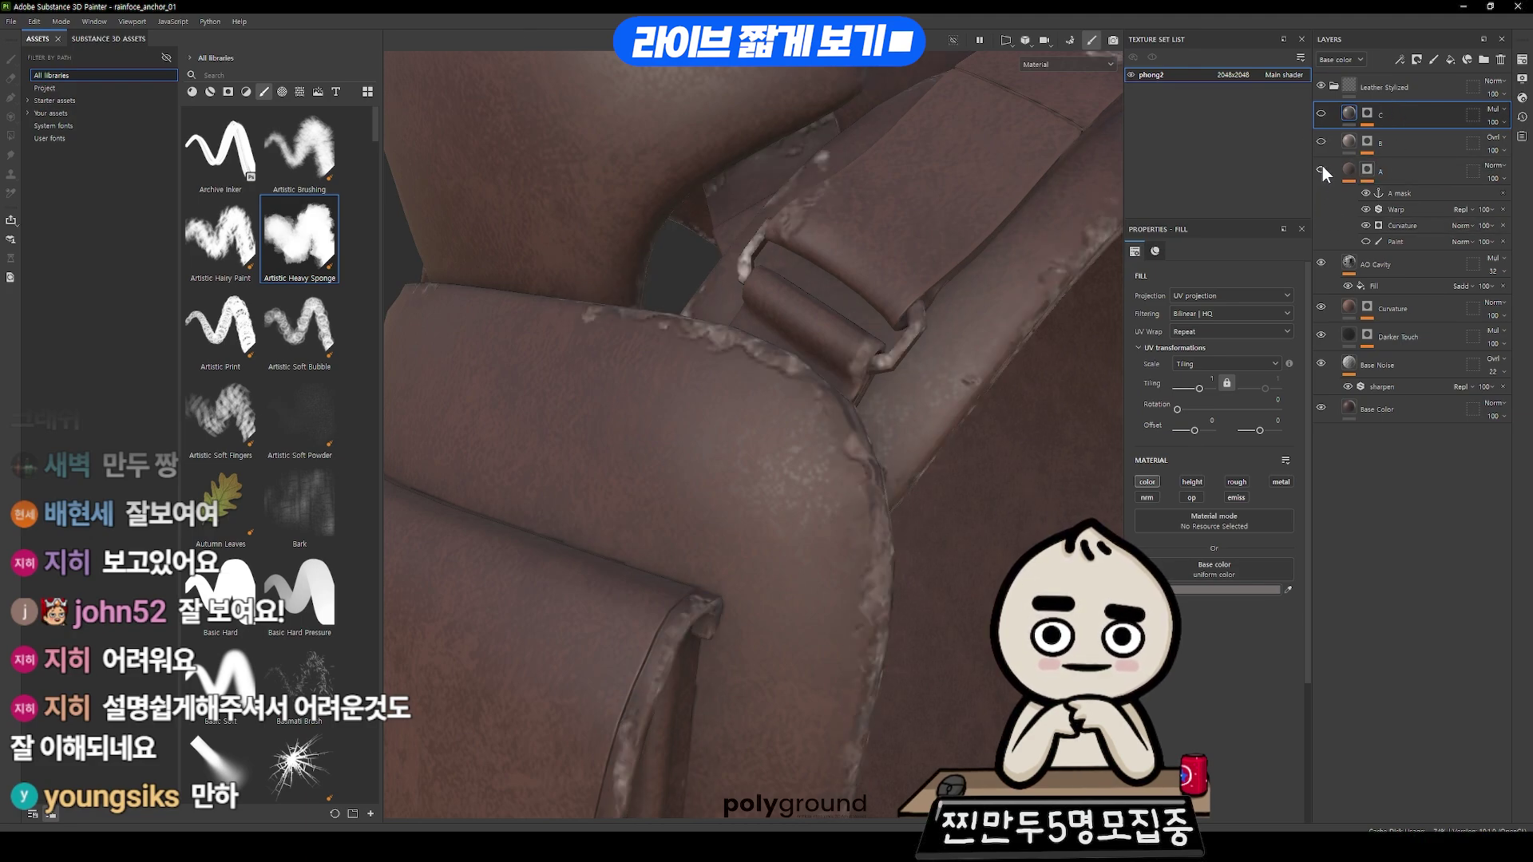
pyautogui.click(1495, 168)
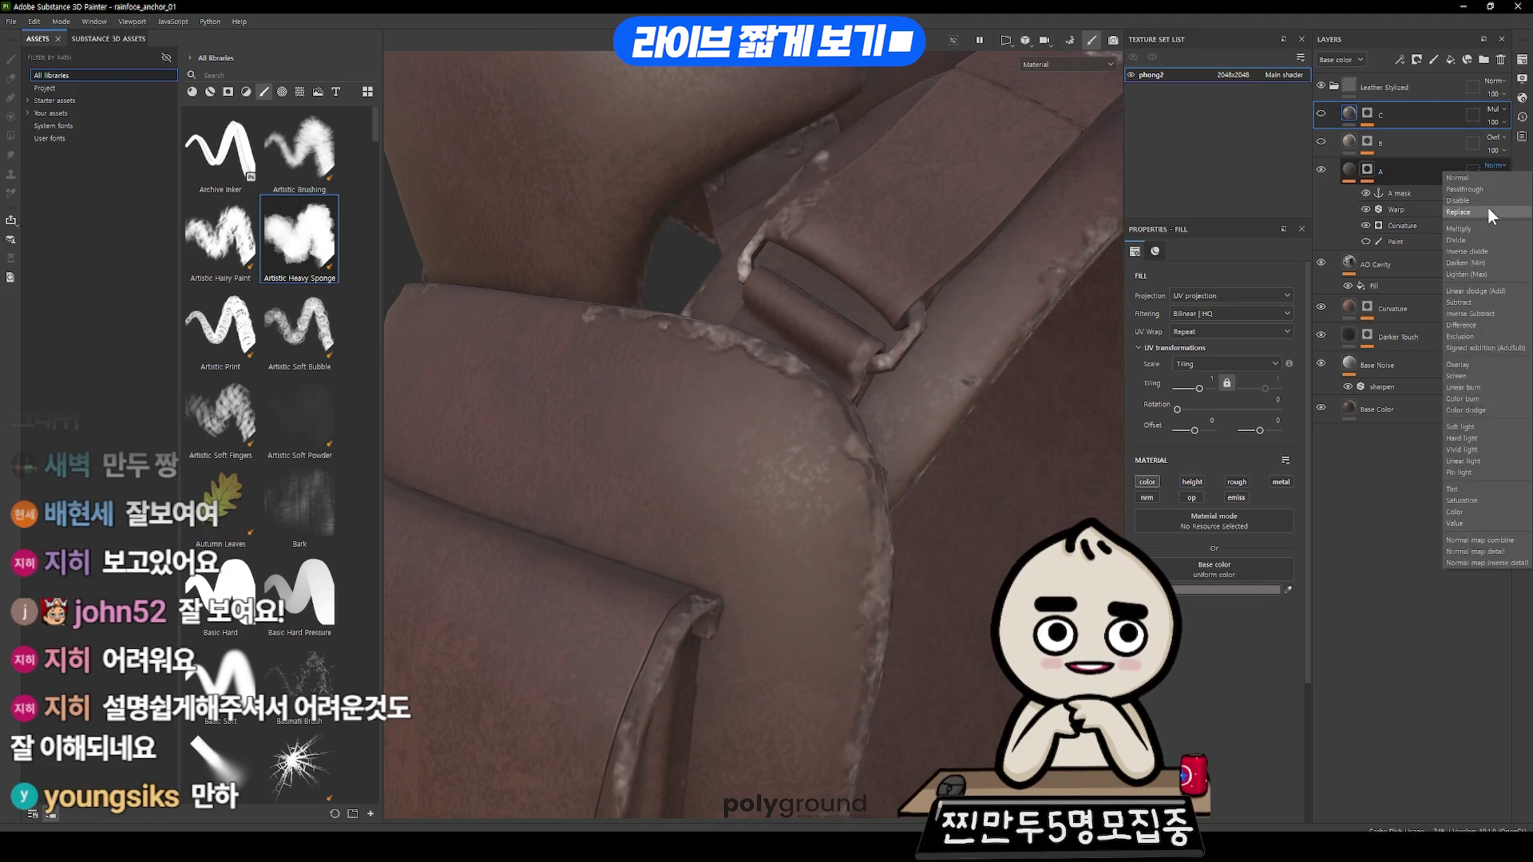
pyautogui.click(1483, 365)
pyautogui.click(1493, 166)
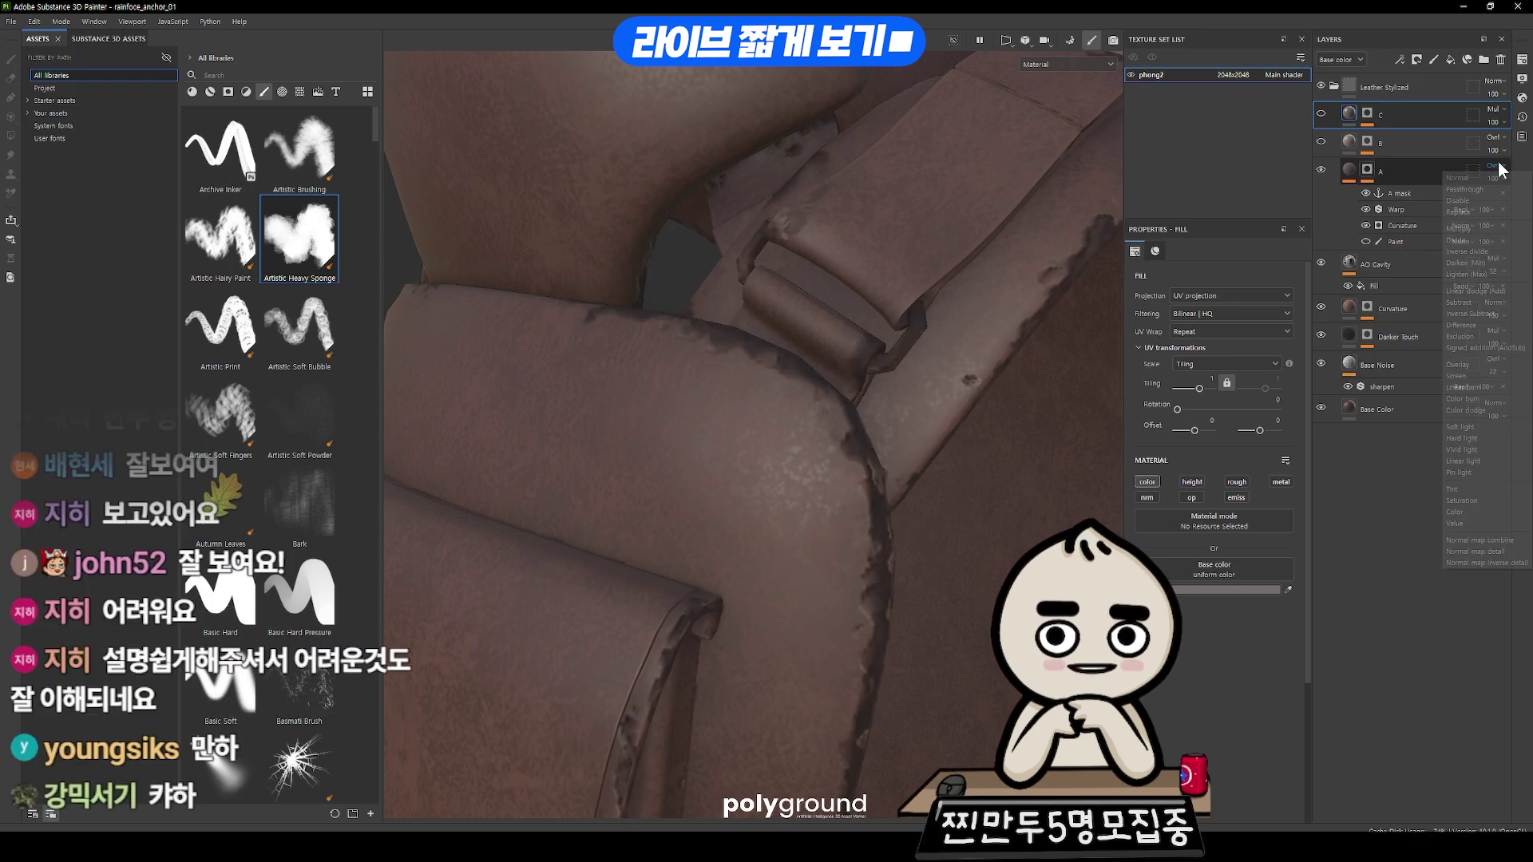
pyautogui.click(1471, 327)
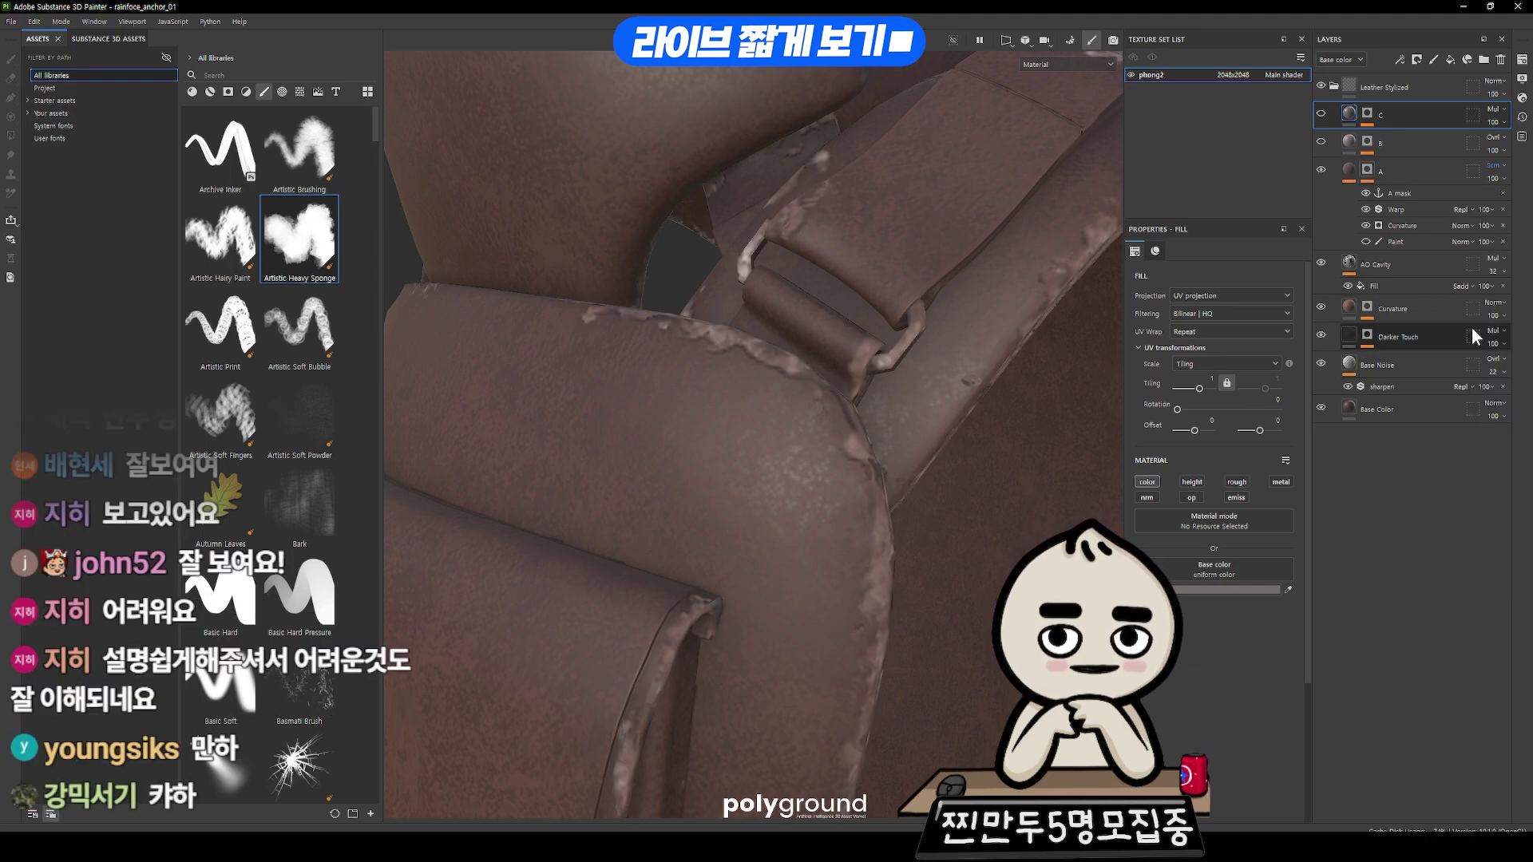
pyautogui.click(1492, 178)
pyautogui.moveTo(1505, 200); pyautogui.dragTo(1492, 203)
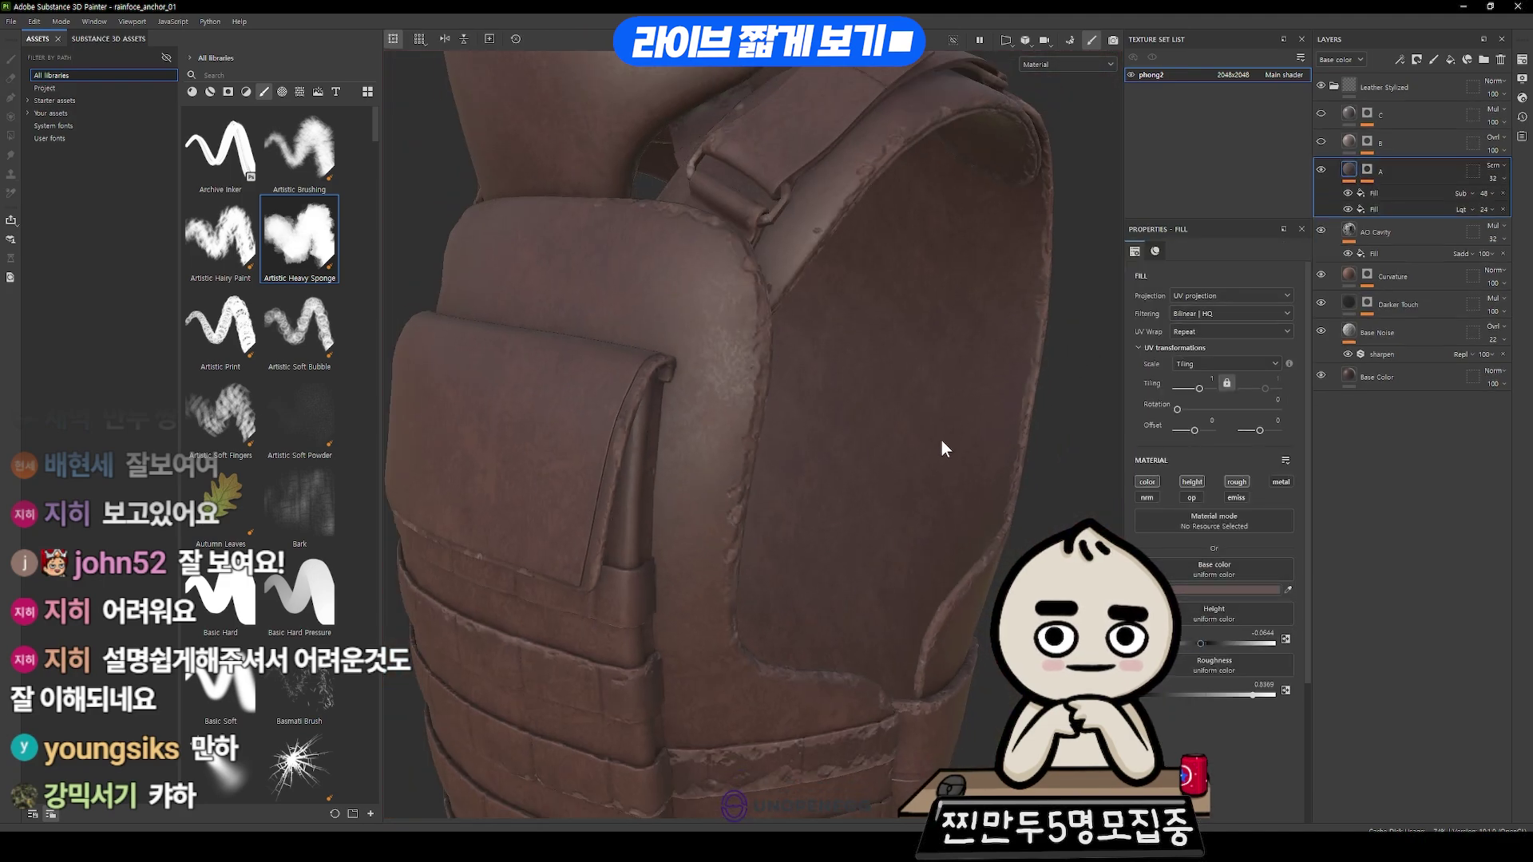
# - Lower layer B's height to about 0.073
pyautogui.keyDown('alt'); pyautogui.moveTo(942, 439); pyautogui.dragTo(969, 589); pyautogui.keyUp('alt')
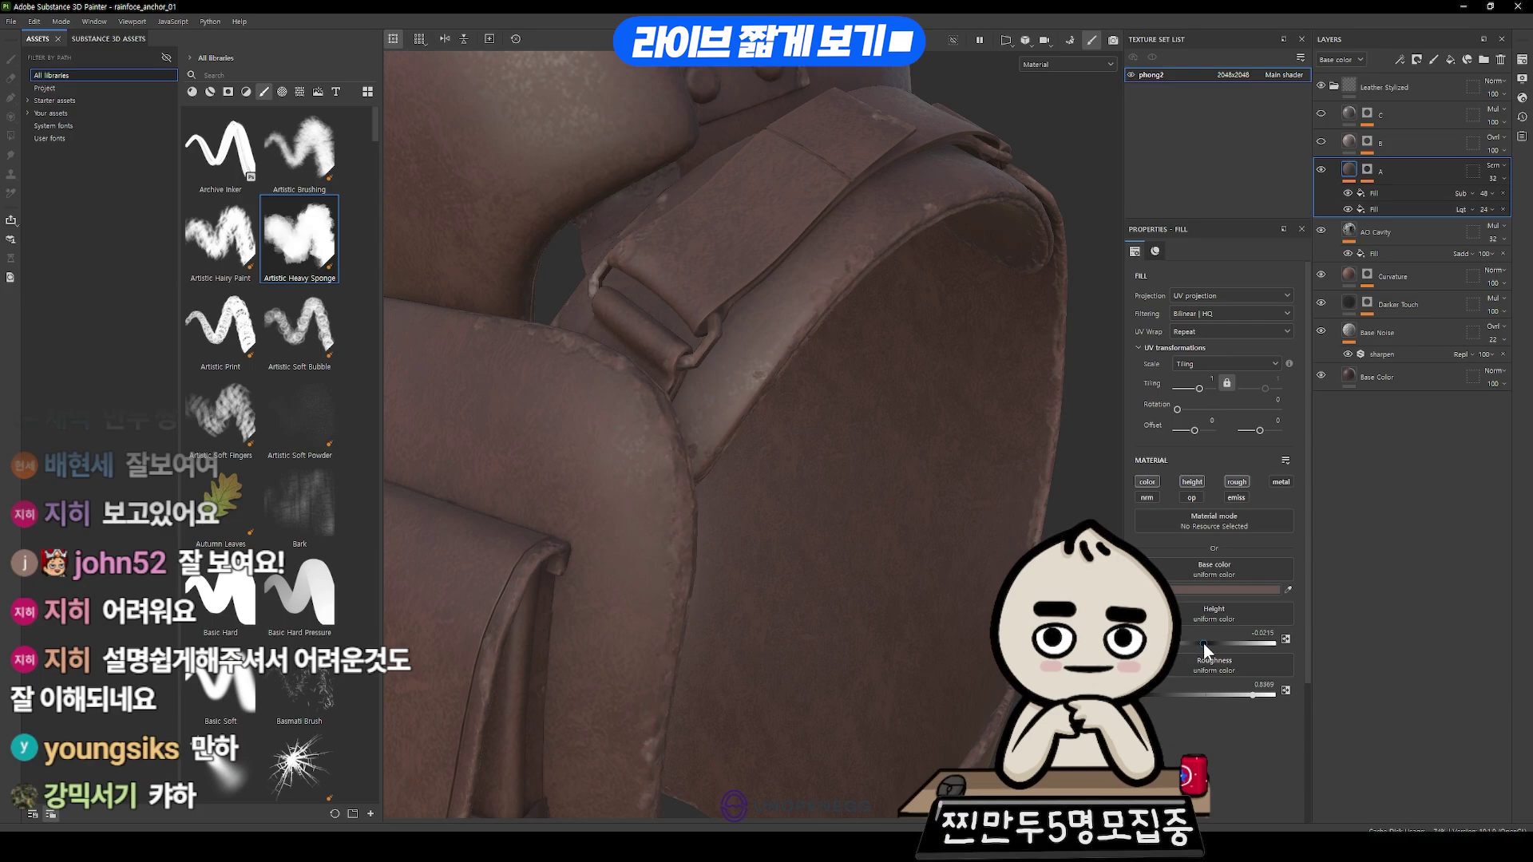
pyautogui.keyDown('alt'); pyautogui.moveTo(532, 480); pyautogui.dragTo(575, 463); pyautogui.keyUp('alt')
pyautogui.keyDown('alt'); pyautogui.moveTo(575, 463); pyautogui.dragTo(575, 335, button='right'); pyautogui.keyUp('alt')
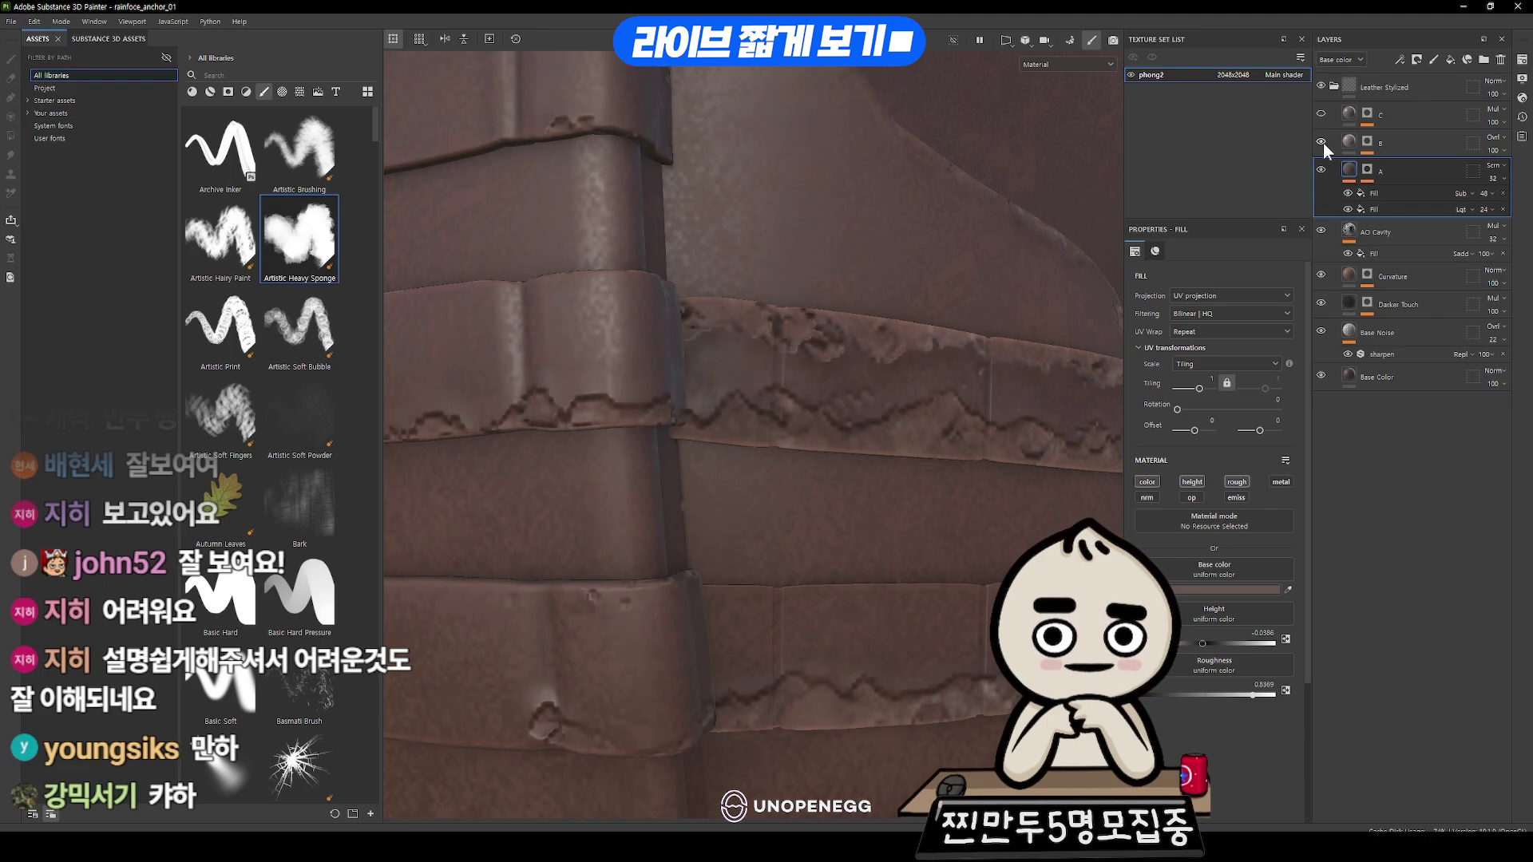
pyautogui.click(1324, 142)
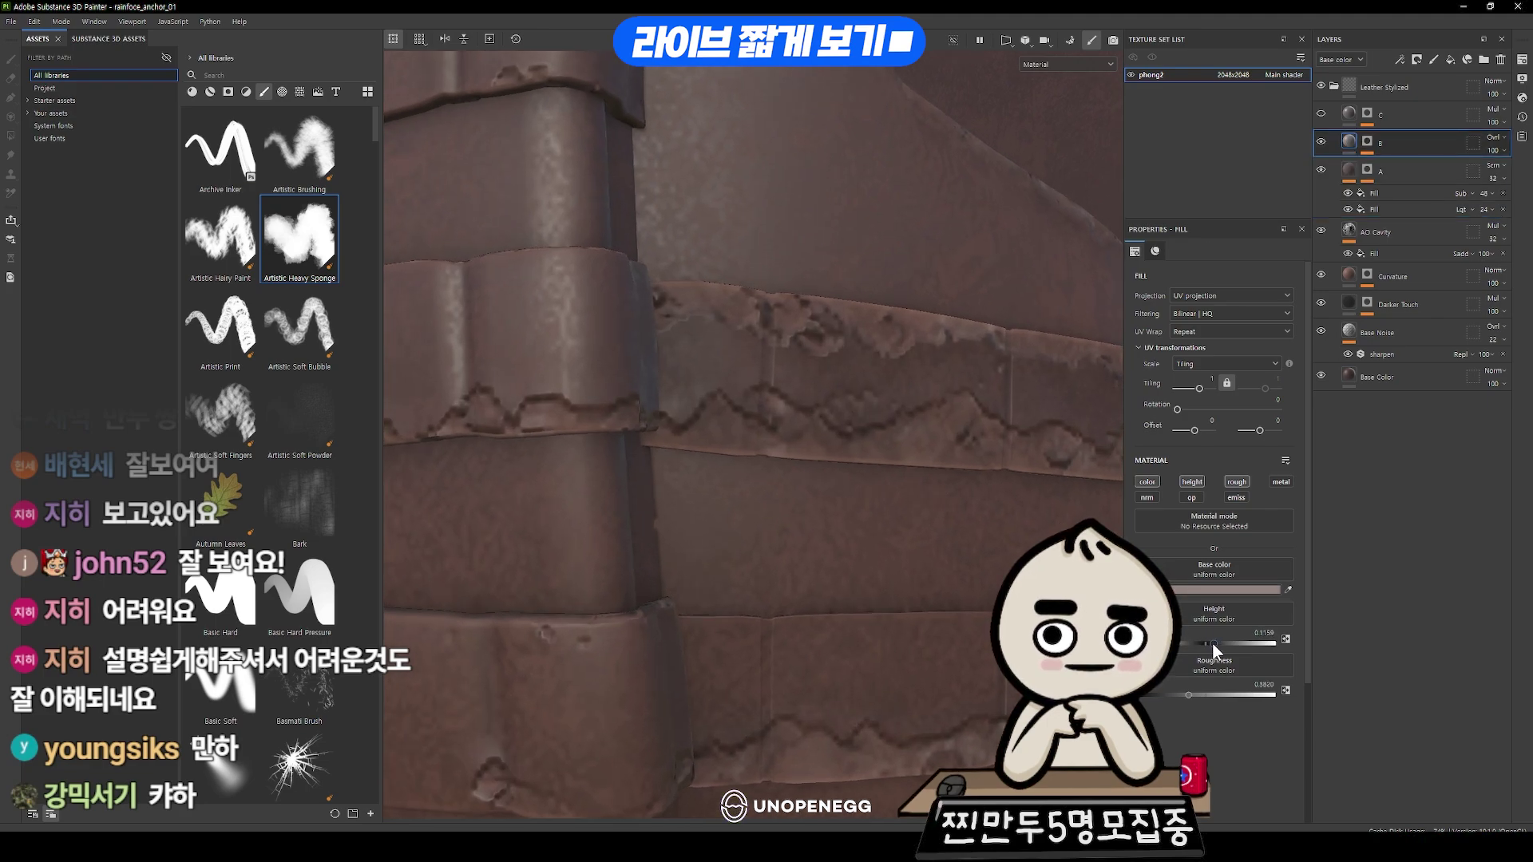
pyautogui.moveTo(1211, 643); pyautogui.dragTo(1209, 644)
# - Show layer C again and fade its opacity to 39
pyautogui.click(1320, 115)
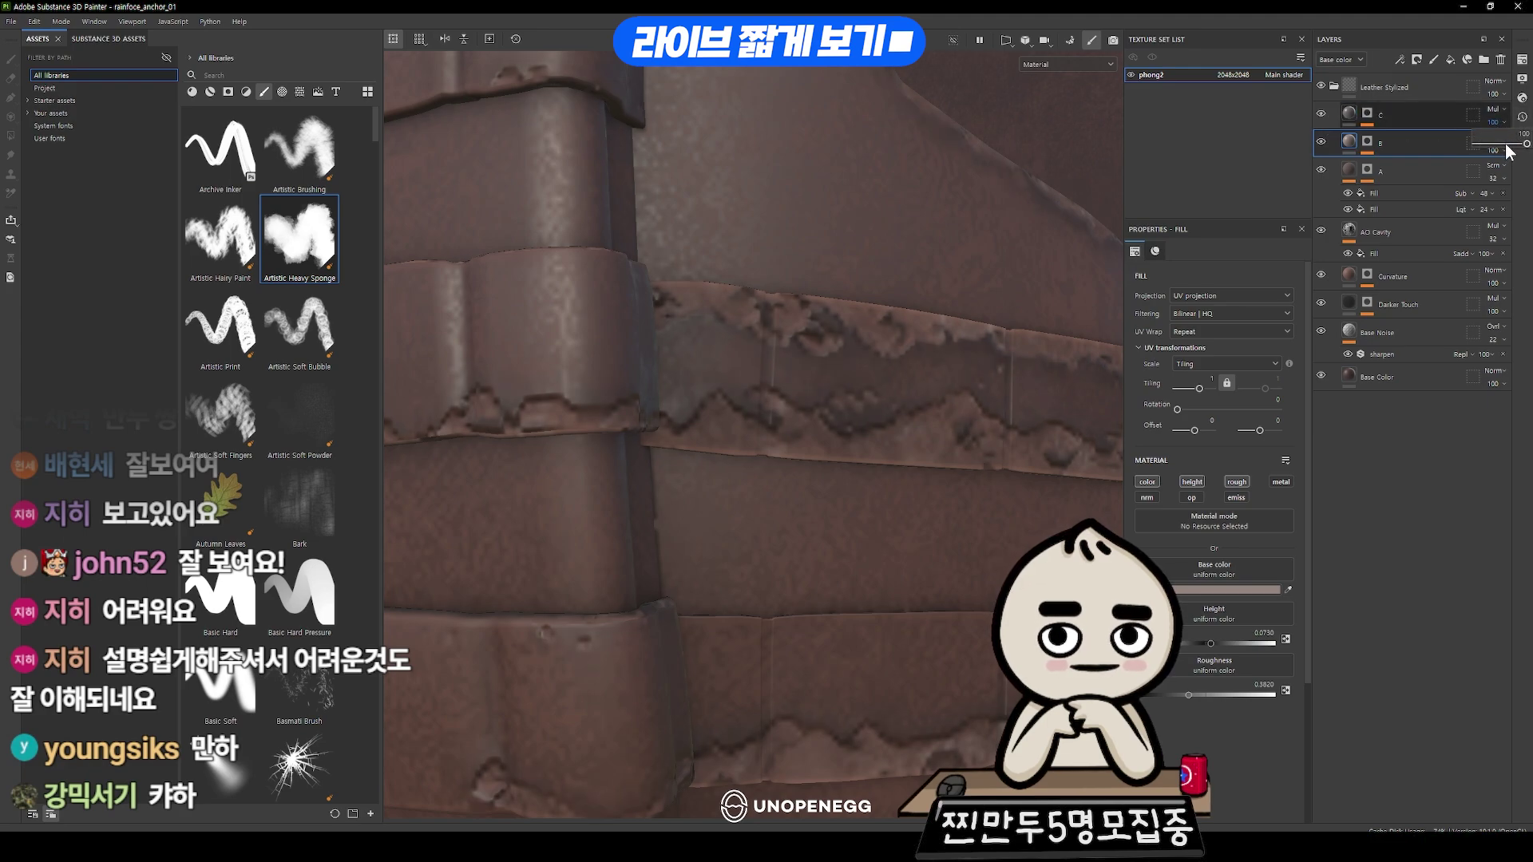
pyautogui.moveTo(1509, 151); pyautogui.dragTo(1473, 152)
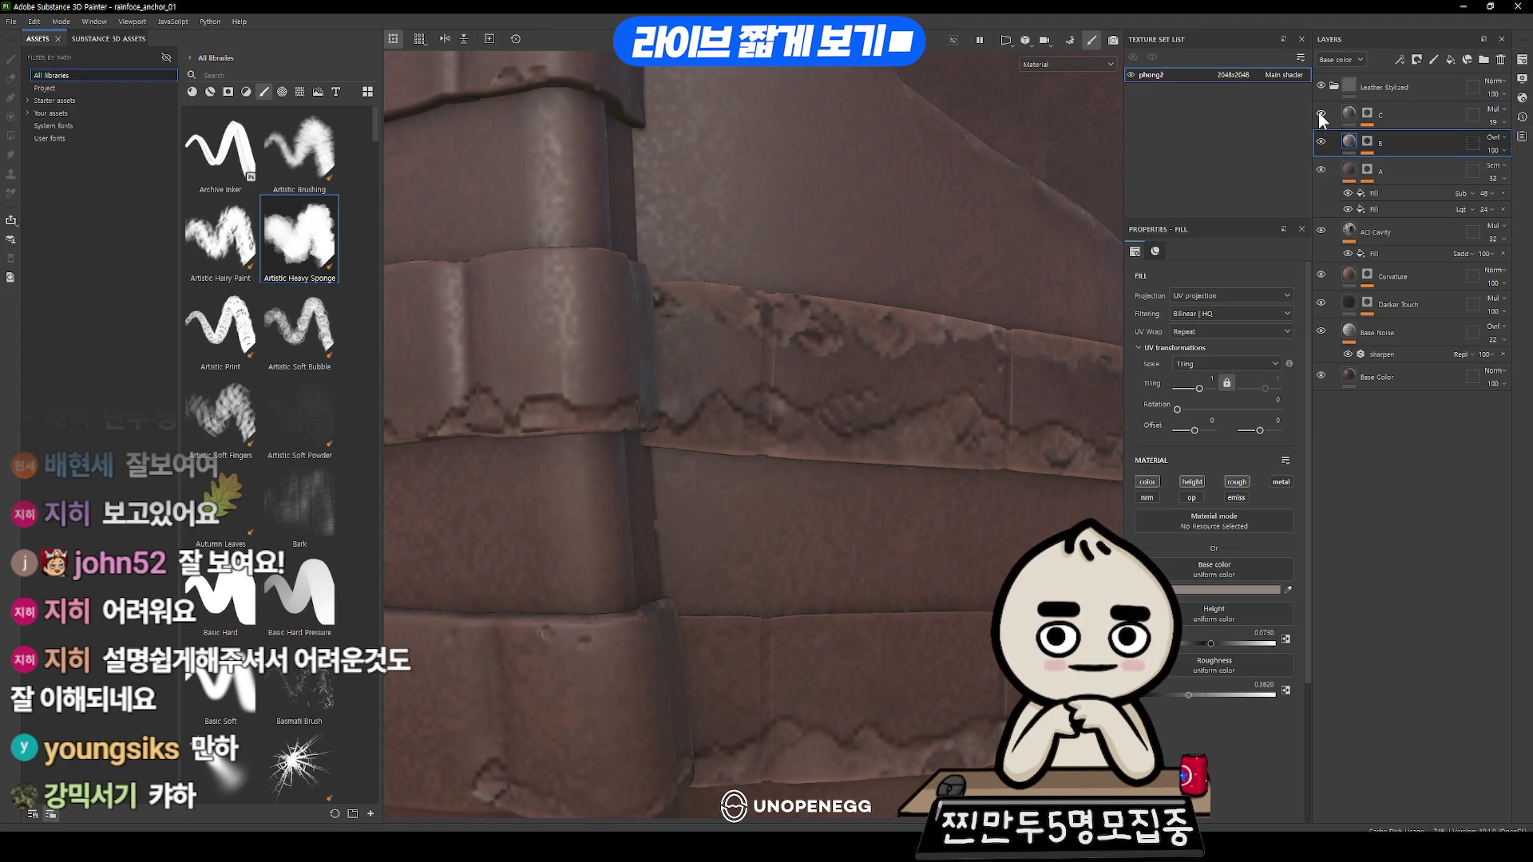
pyautogui.scroll(-5, 734, 253)
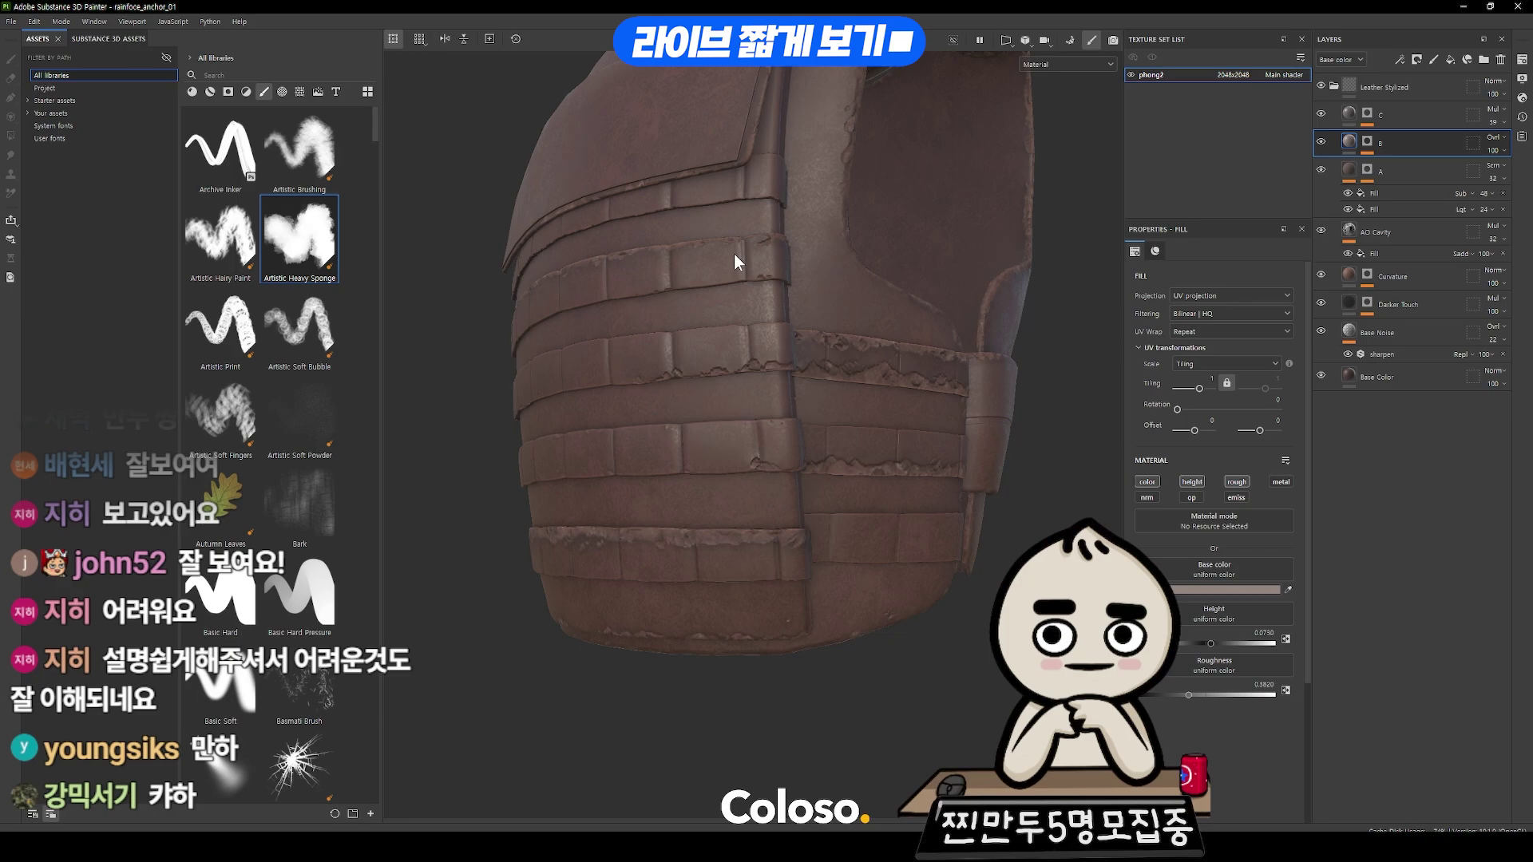
pyautogui.moveTo(734, 252)
pyautogui.keyDown('alt'); pyautogui.mouseDown()
pyautogui.moveTo(758, 334)
pyautogui.moveTo(854, 456)
pyautogui.moveTo(912, 339)
pyautogui.moveTo(806, 375)
pyautogui.mouseUp(); pyautogui.keyUp('alt')
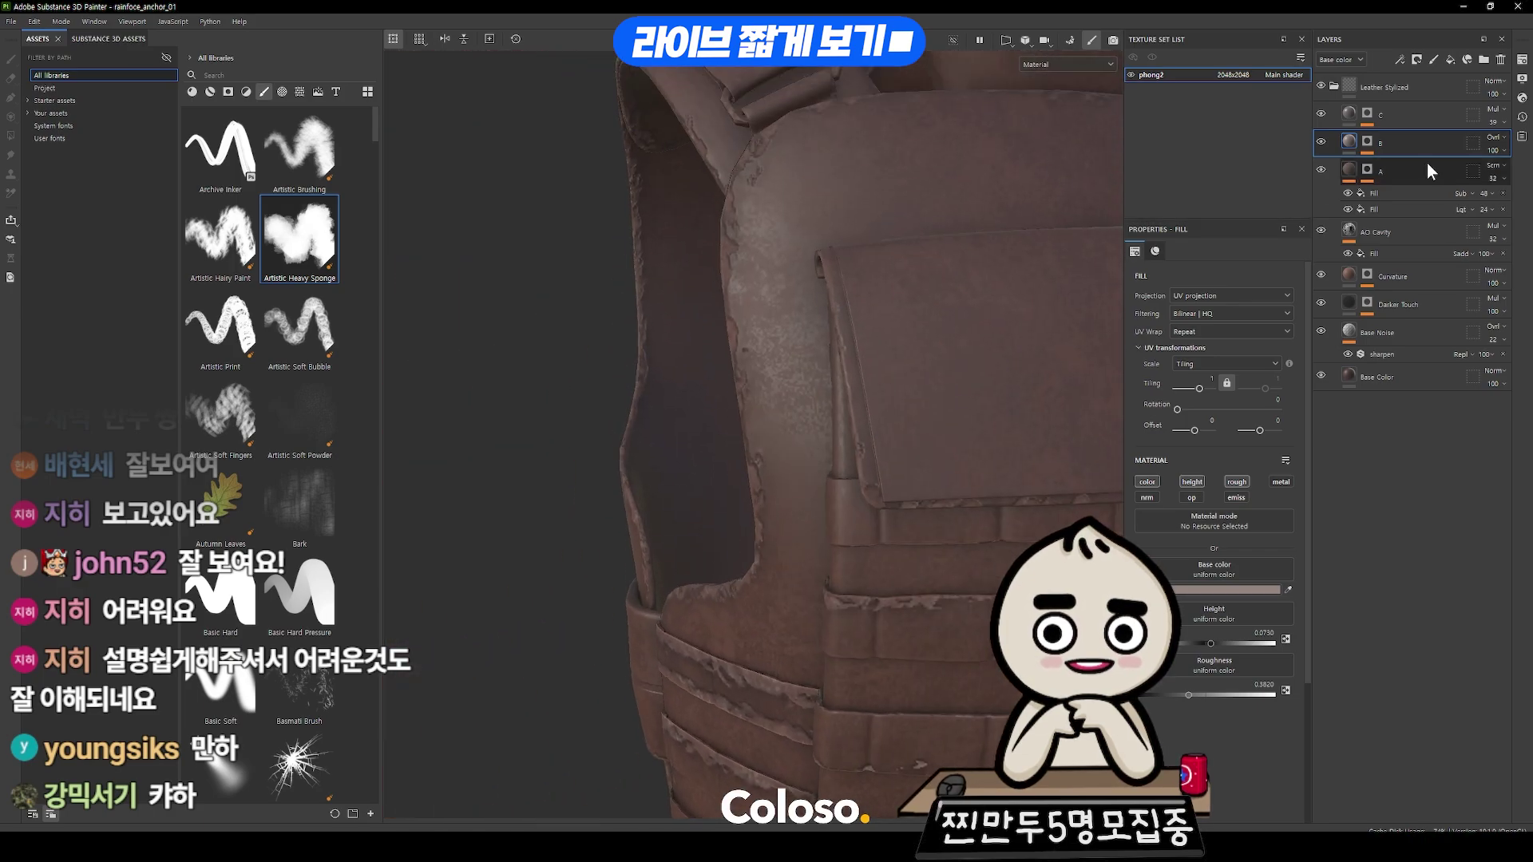
pyautogui.click(1367, 169)
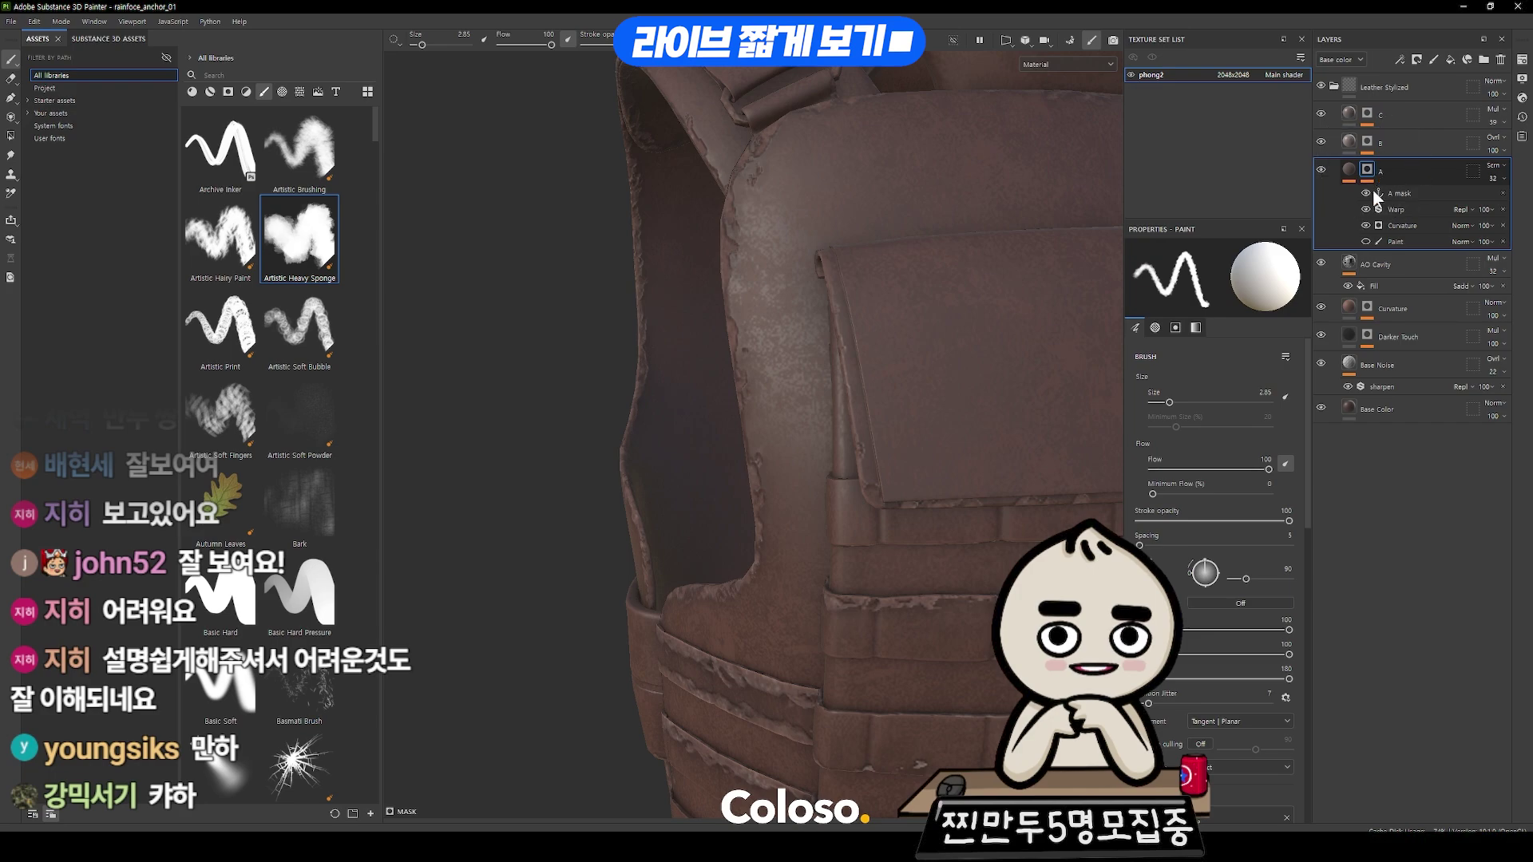
# - Add a paint layer to layer A's mask, placed between Warp and Curvature
pyautogui.rightClick(1367, 174)
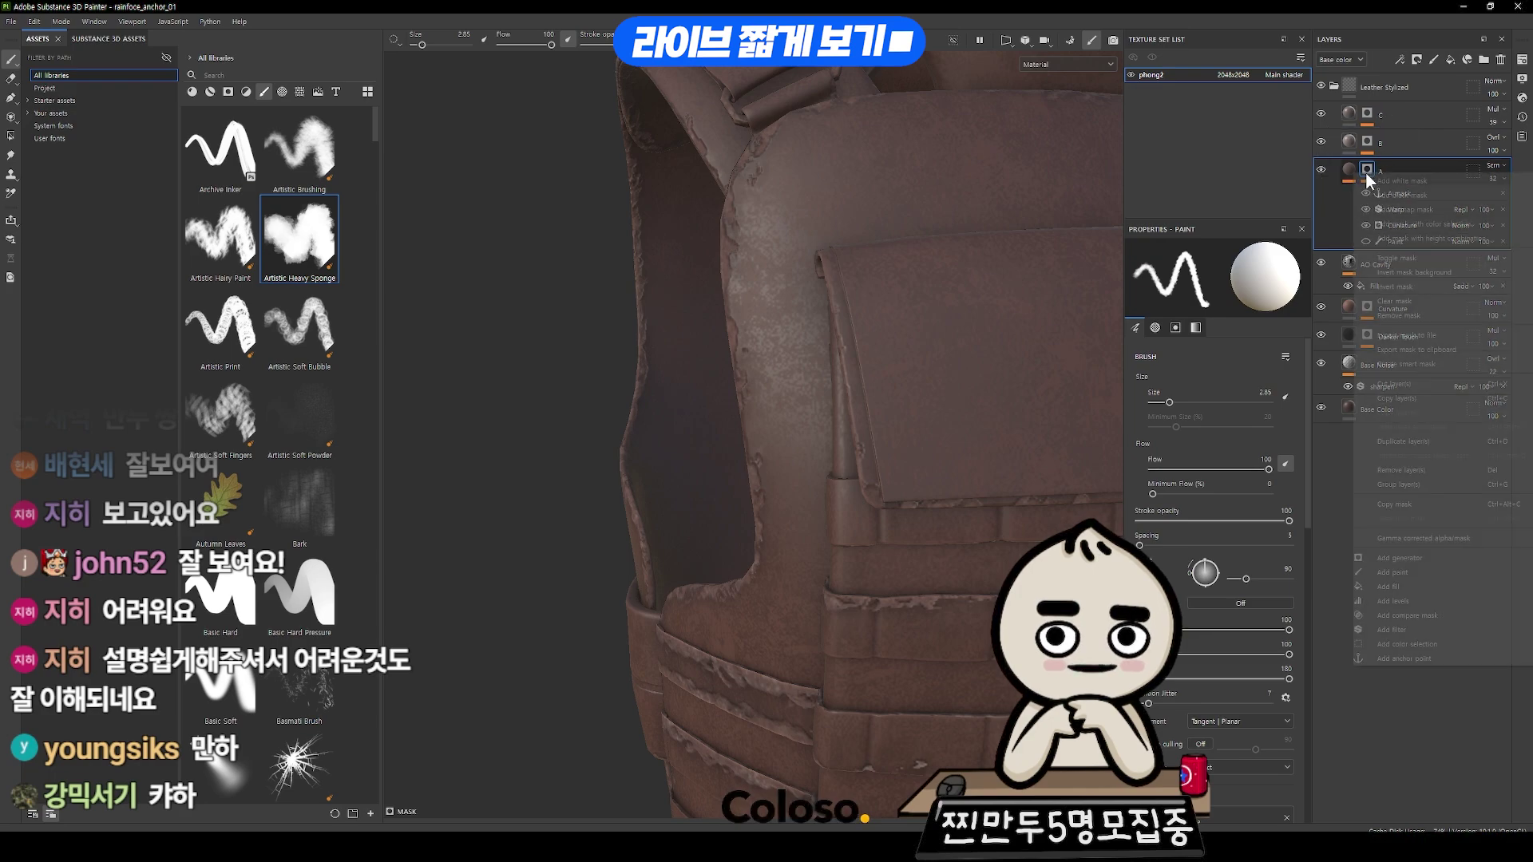
pyautogui.click(1412, 570)
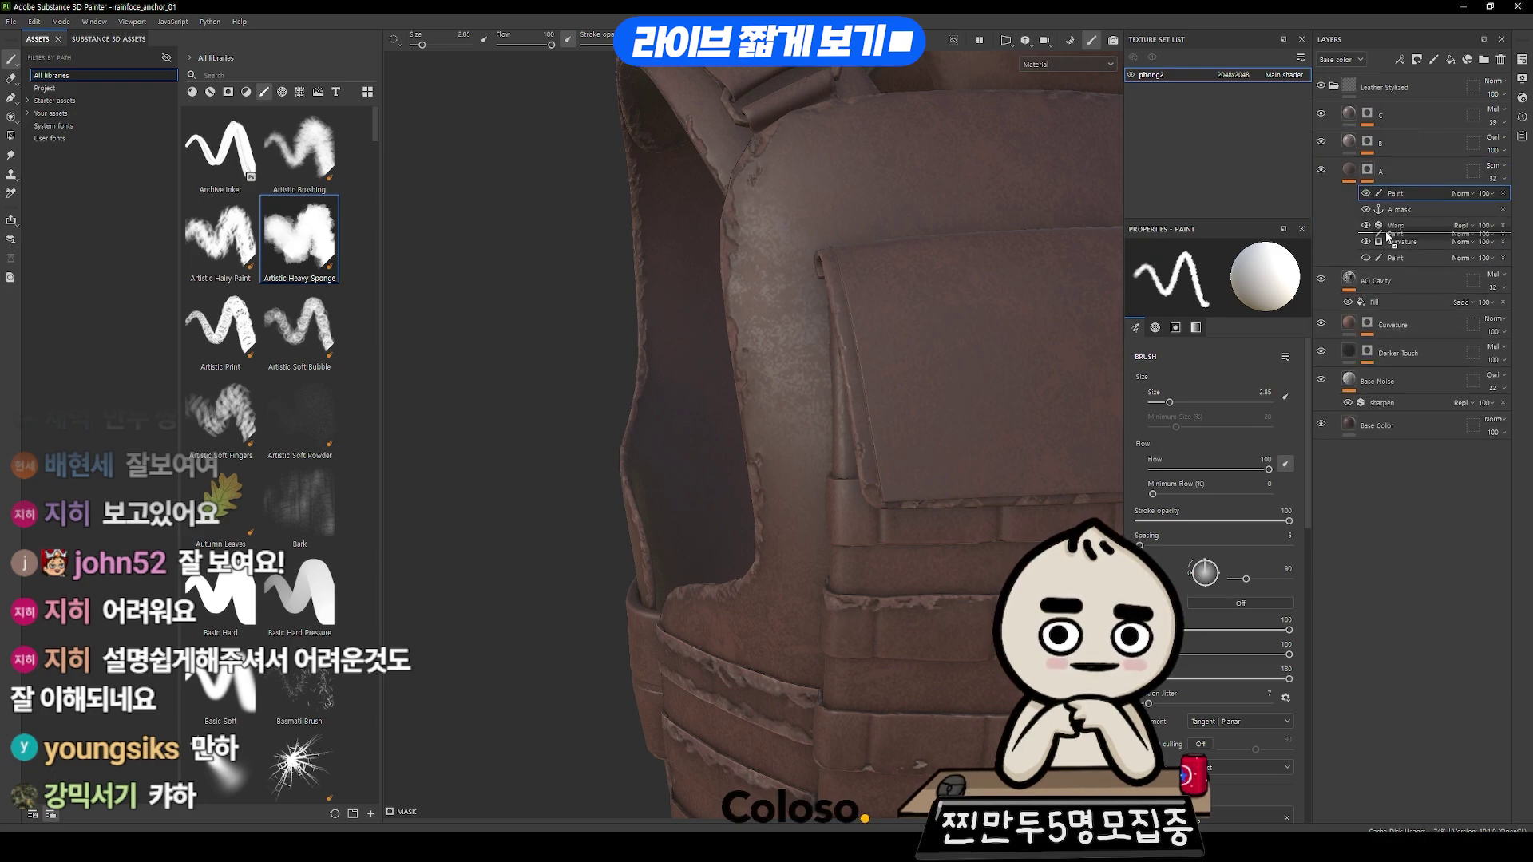
pyautogui.moveTo(1387, 236); pyautogui.dragTo(1387, 232)
pyautogui.keyDown('alt'); pyautogui.moveTo(830, 275); pyautogui.dragTo(889, 277); pyautogui.keyUp('alt')
# - Paint a raised scuff patch onto the vest's front pocket and inspect it up close
pyautogui.moveTo(871, 390)
pyautogui.keyDown('alt'); pyautogui.mouseDown()
pyautogui.moveTo(871, 462)
pyautogui.moveTo(922, 350)
pyautogui.mouseUp(); pyautogui.keyUp('alt')
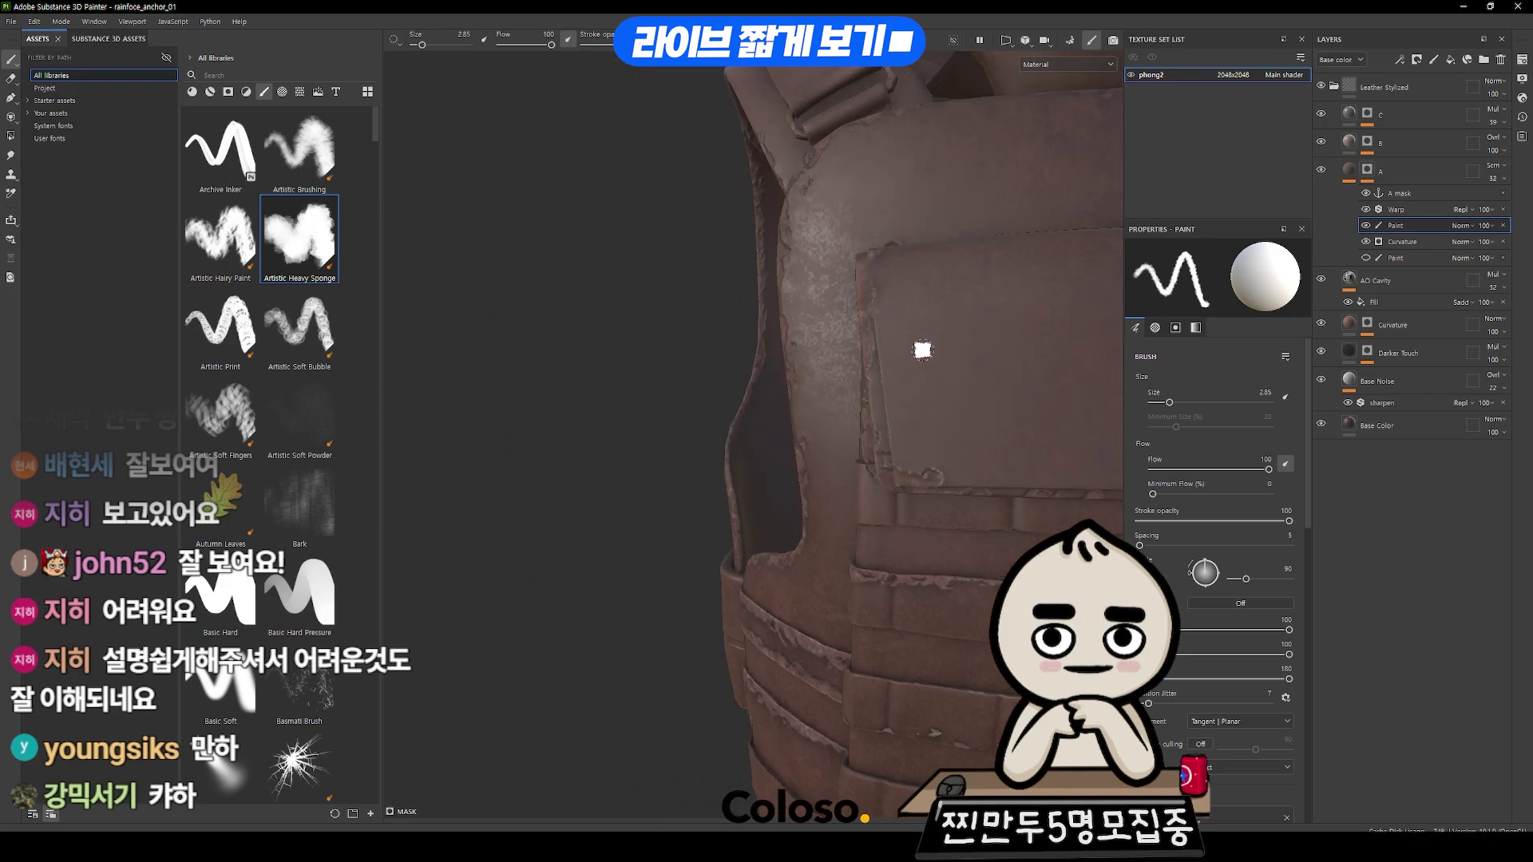
pyautogui.moveTo(1109, 357)
pyautogui.keyDown('alt'); pyautogui.mouseDown()
pyautogui.moveTo(653, 229)
pyautogui.moveTo(848, 281)
pyautogui.mouseUp(); pyautogui.keyUp('alt')
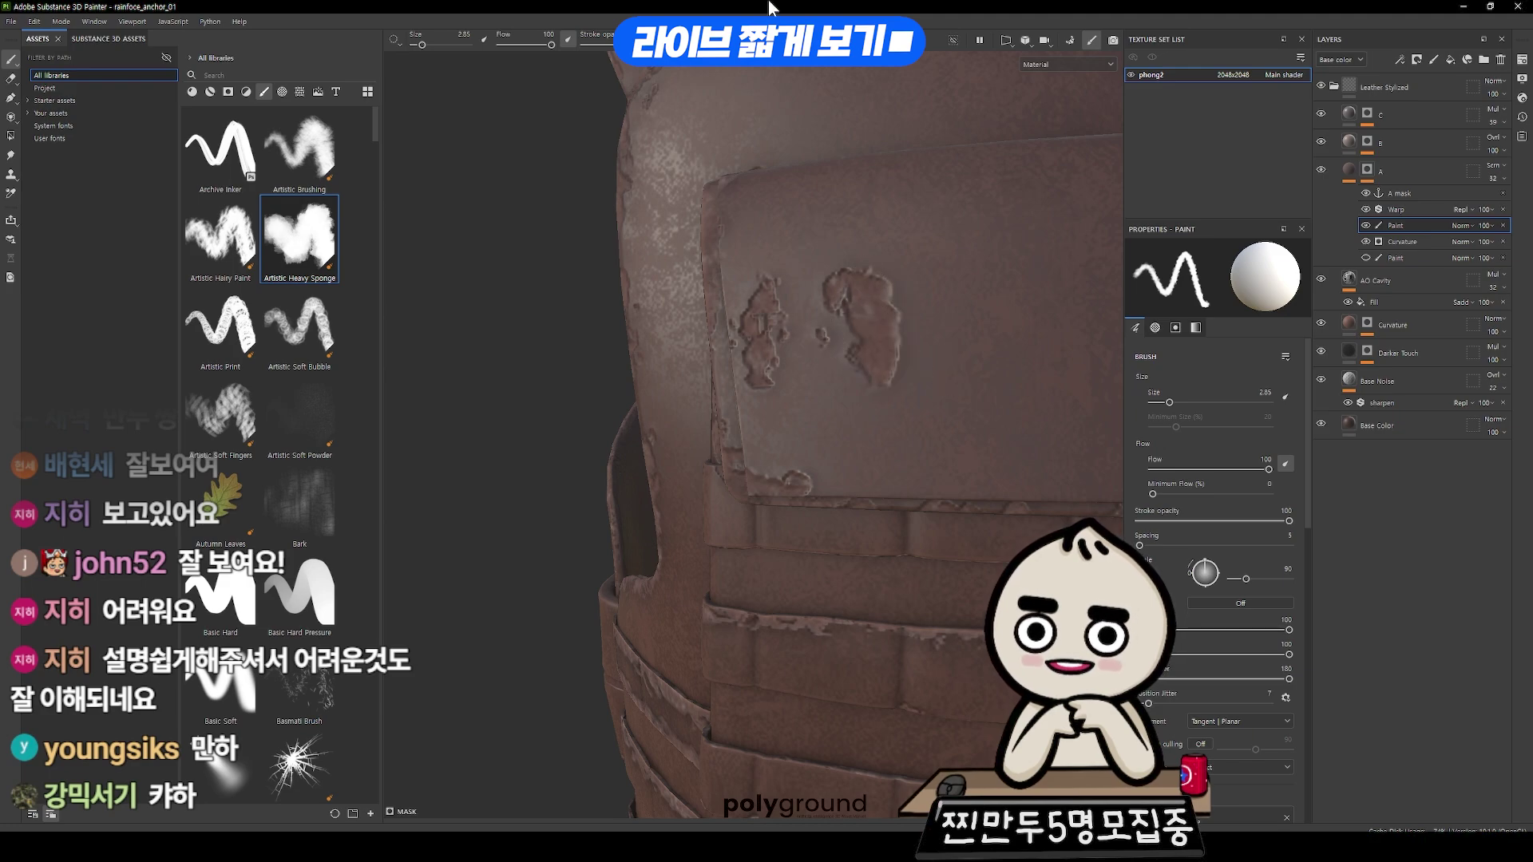
pyautogui.click(910, 217)
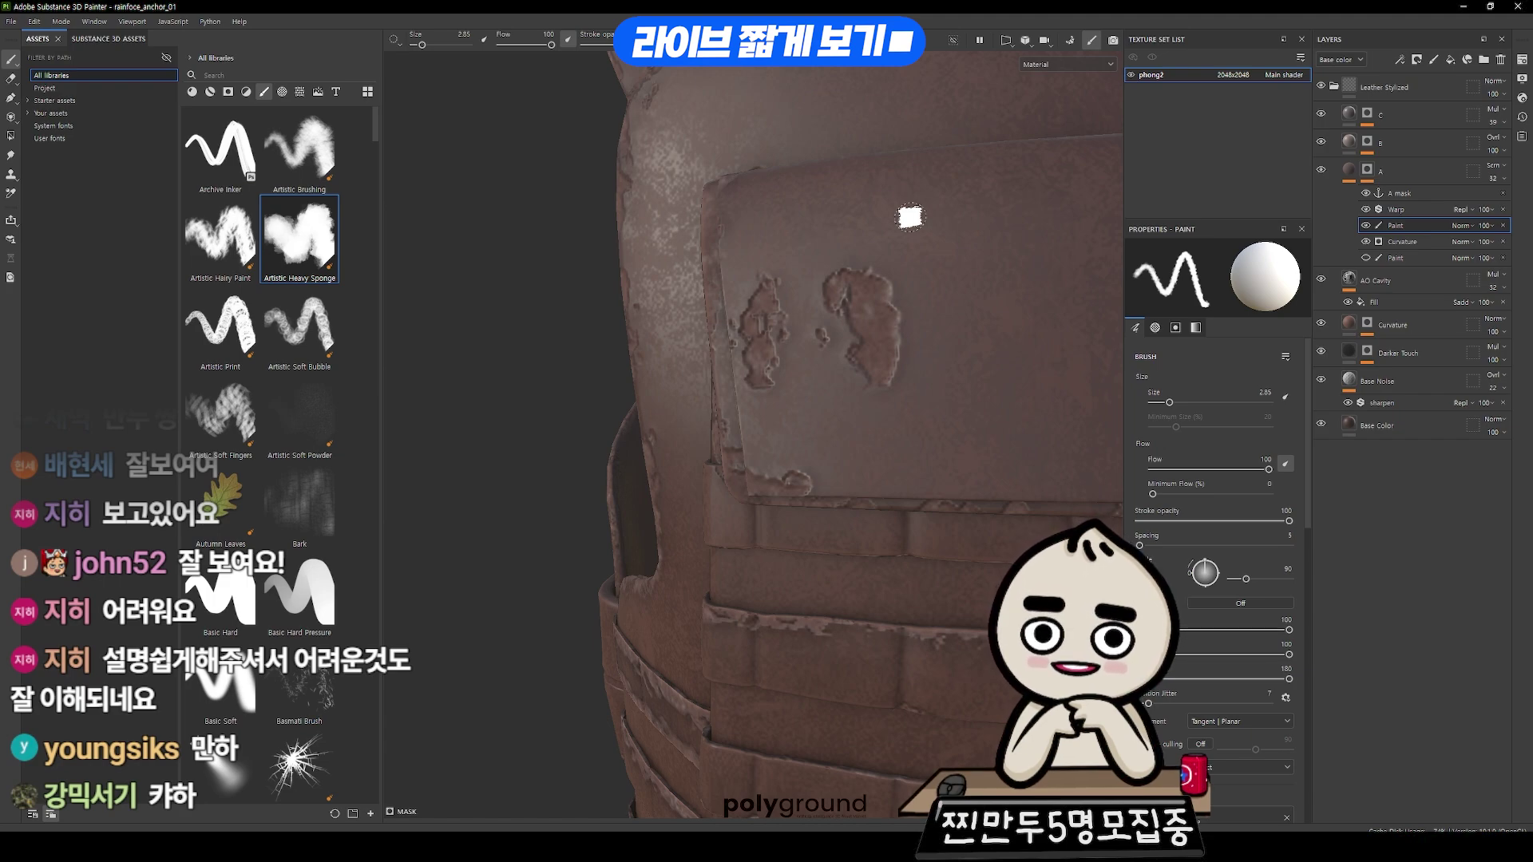
pyautogui.keyDown('alt'); pyautogui.moveTo(925, 364); pyautogui.dragTo(798, 367); pyautogui.keyUp('alt')
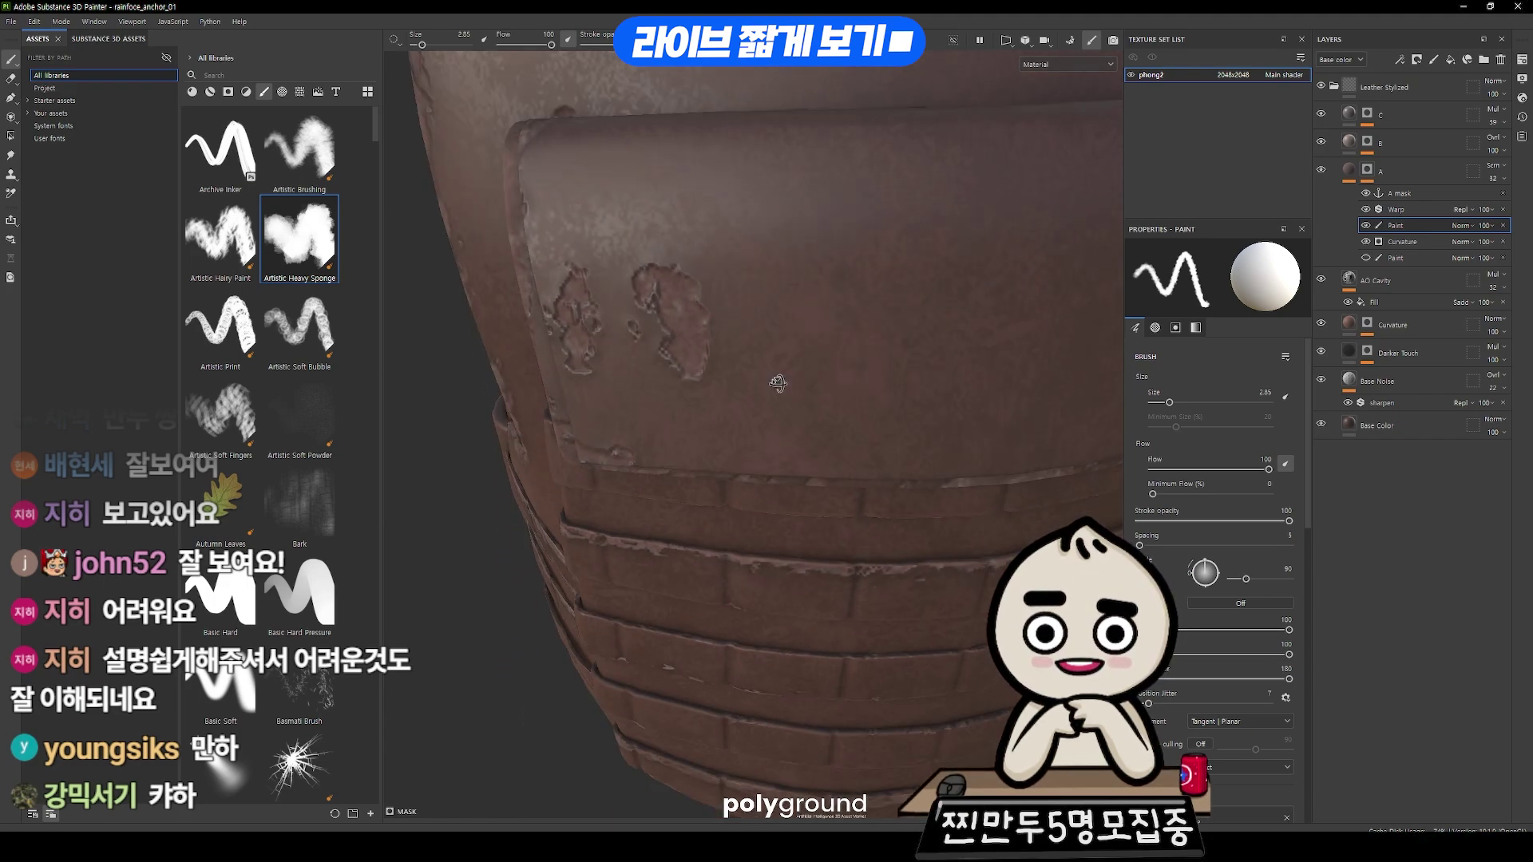
pyautogui.click(1425, 169)
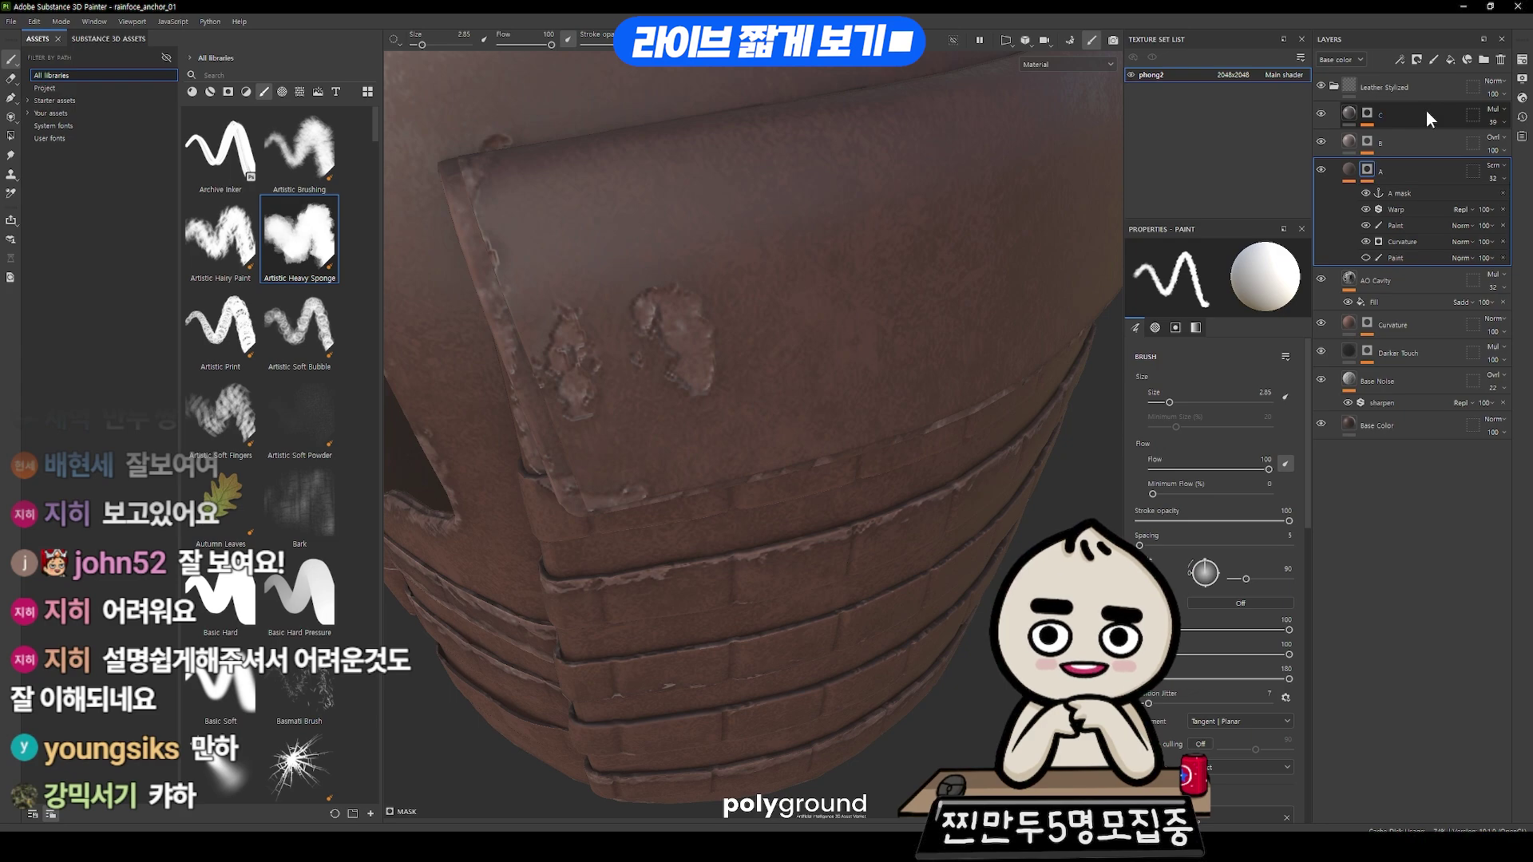
pyautogui.keyDown('shift'); pyautogui.click(1426, 110); pyautogui.keyUp('shift')
pyautogui.moveTo(918, 271)
pyautogui.keyDown('alt'); pyautogui.mouseDown()
pyautogui.moveTo(812, 271)
pyautogui.moveTo(825, 311)
pyautogui.mouseUp(); pyautogui.keyUp('alt')
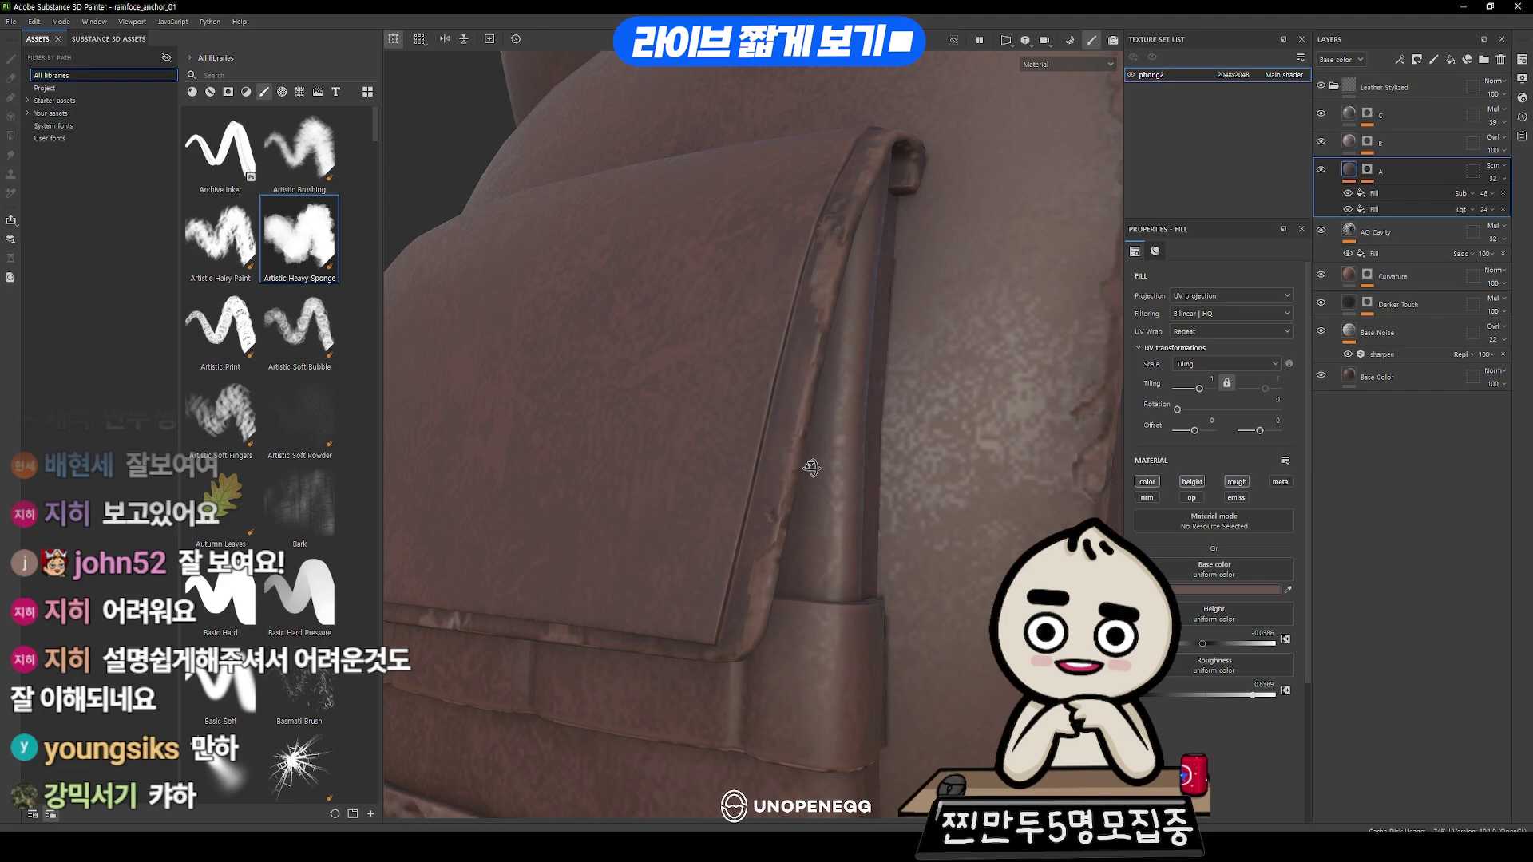
pyautogui.moveTo(811, 468)
pyautogui.keyDown('alt'); pyautogui.mouseDown()
pyautogui.moveTo(917, 339)
pyautogui.moveTo(941, 500)
pyautogui.mouseUp(); pyautogui.keyUp('alt')
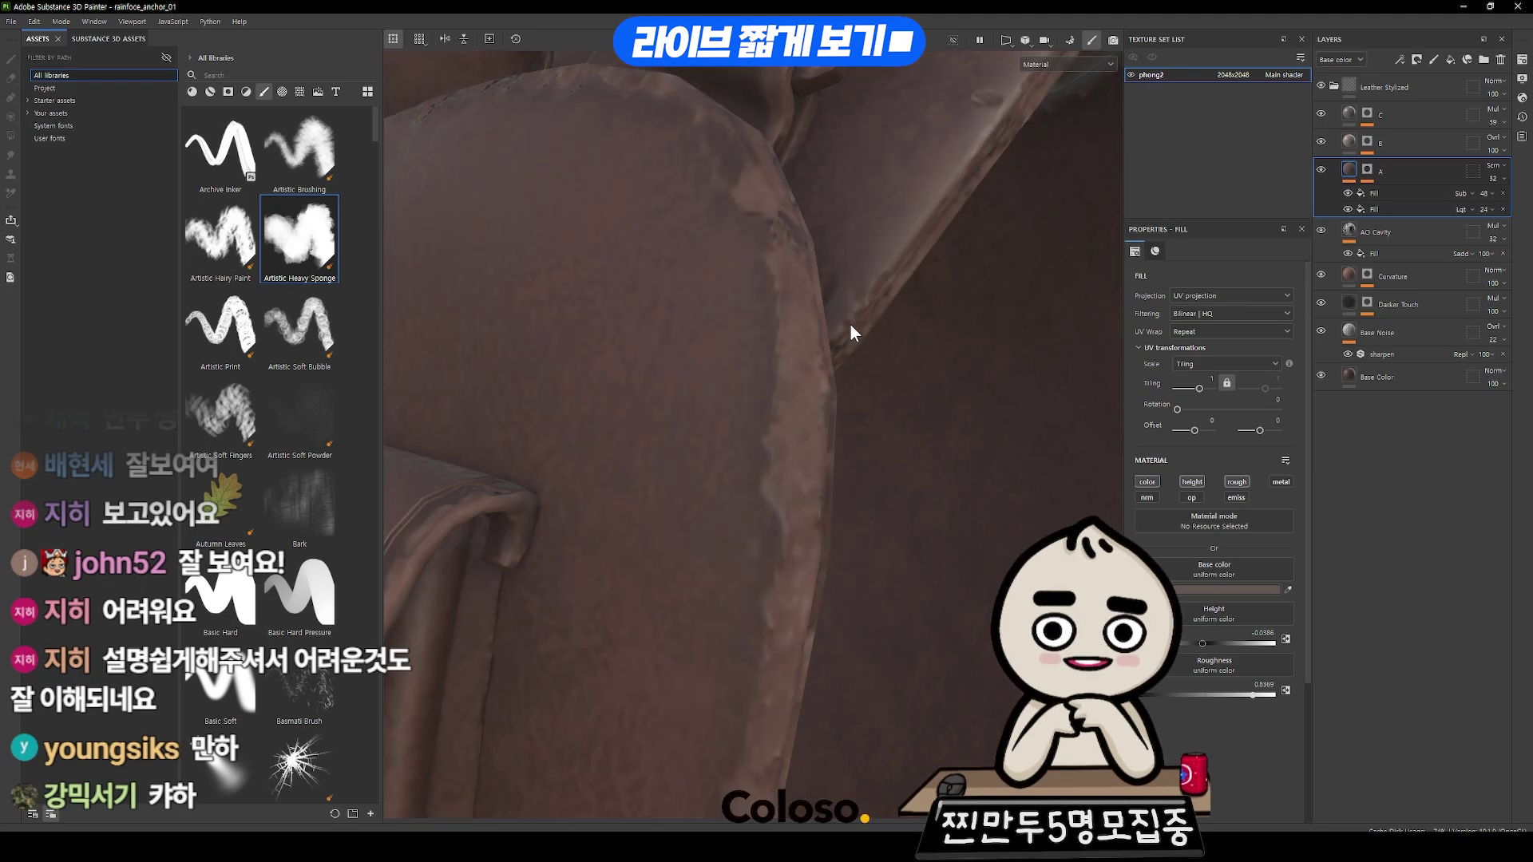
# - Add fill layer AA above A, try an anchor-sourced Fill on its mask, then undo it
pyautogui.keyDown('alt'); pyautogui.moveTo(850, 324); pyautogui.dragTo(900, 442); pyautogui.keyUp('alt')
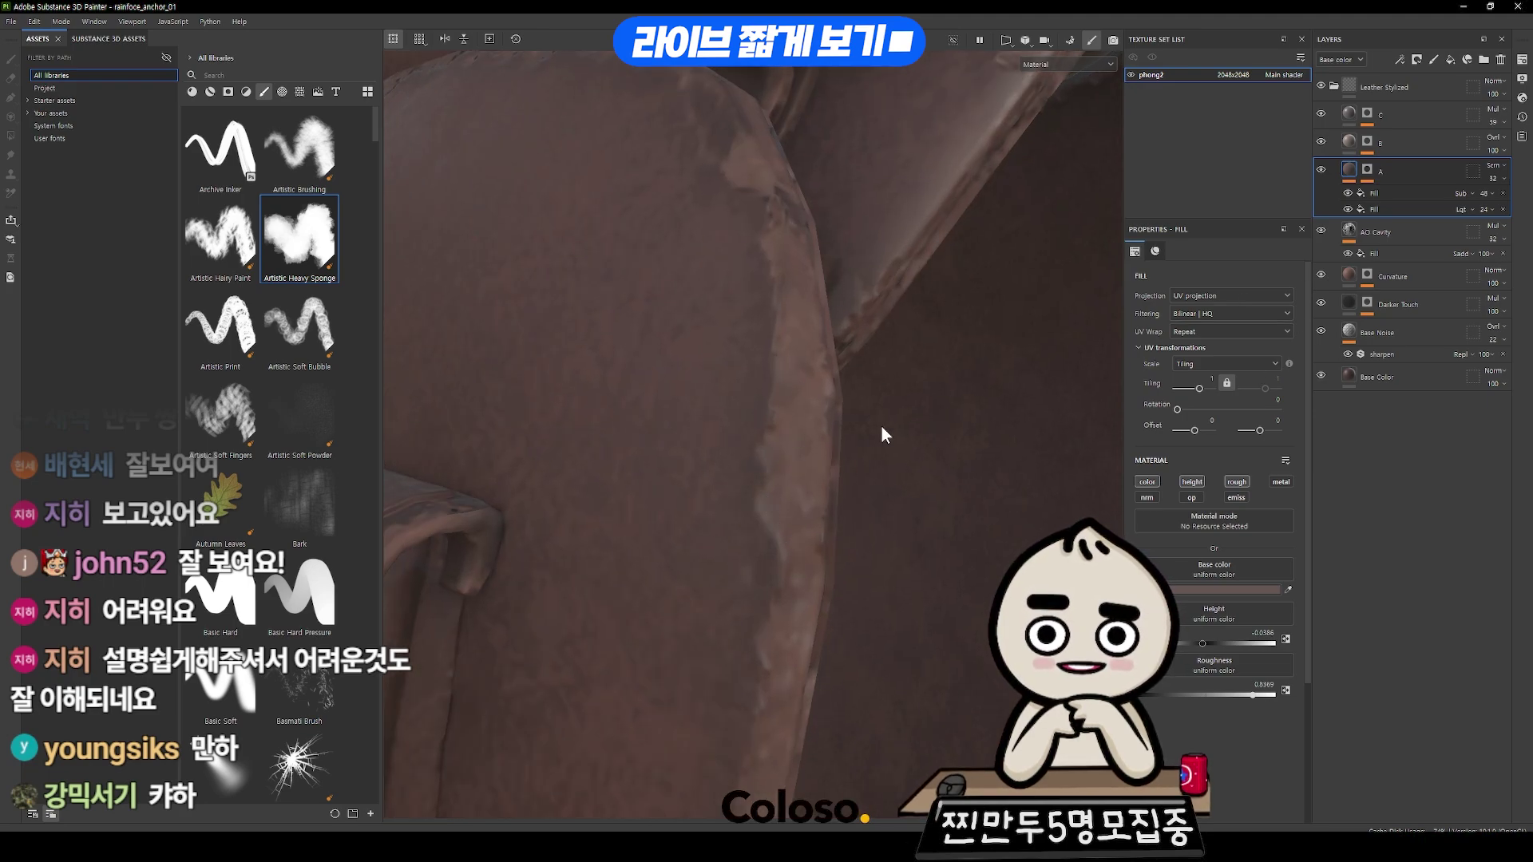
pyautogui.click(1450, 59)
pyautogui.write('AA')
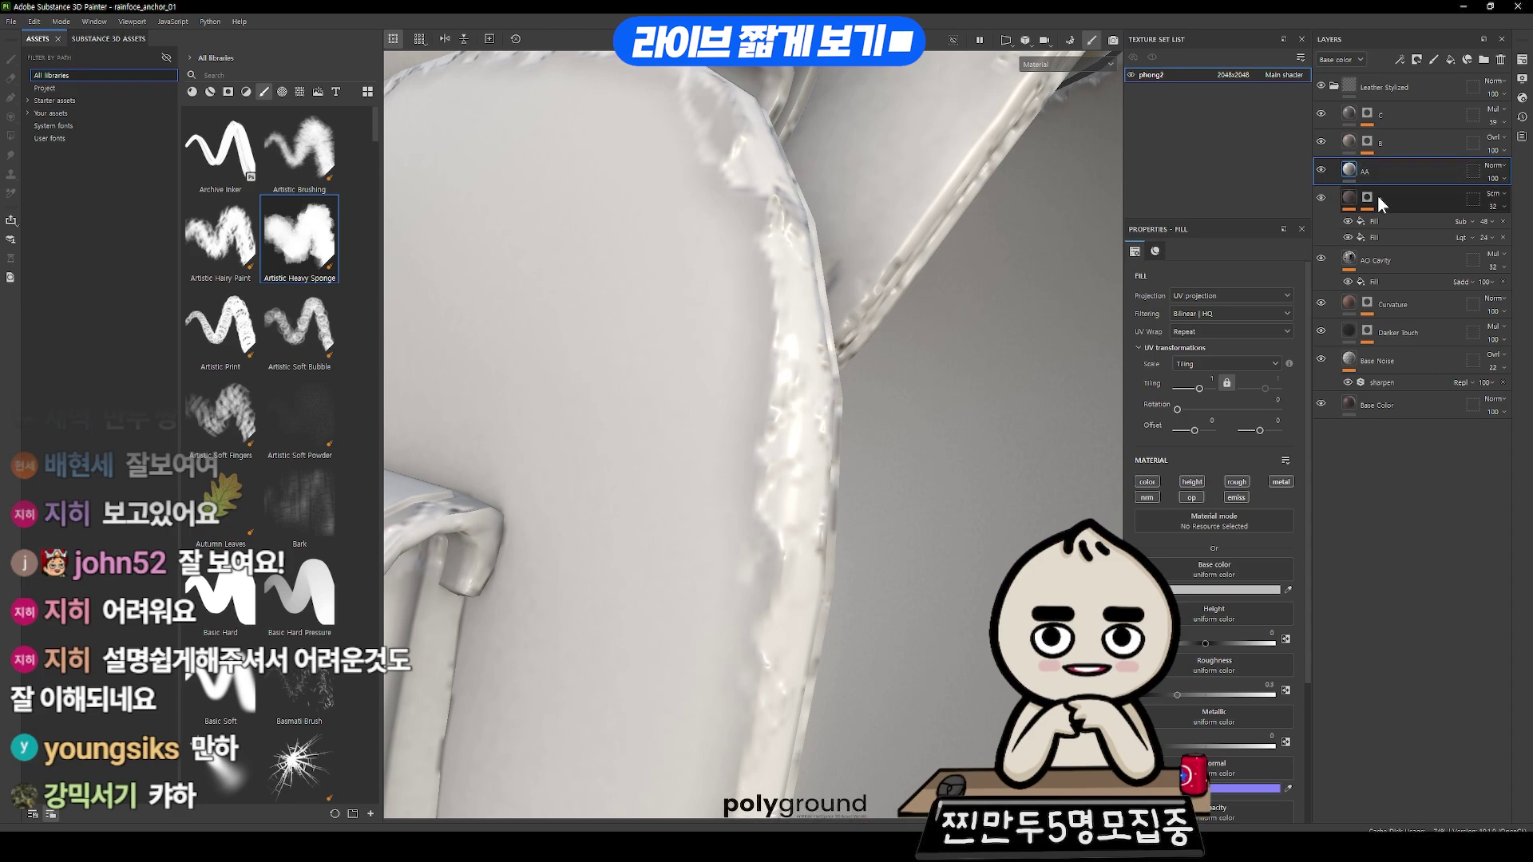
pyautogui.hotkey('ctrl', 'z')
pyautogui.rightClick(1365, 174)
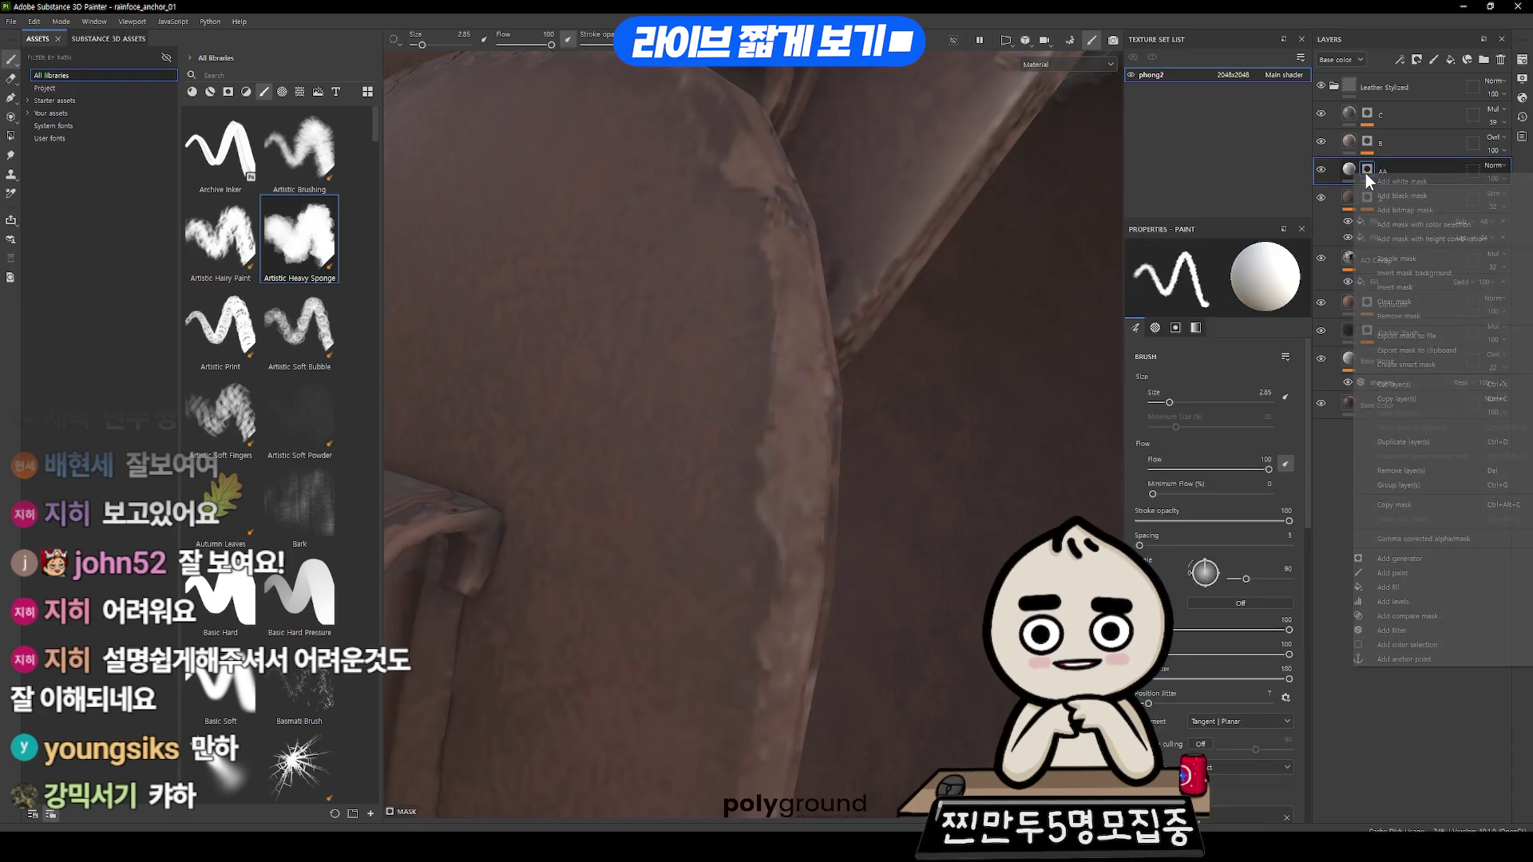
pyautogui.click(1392, 586)
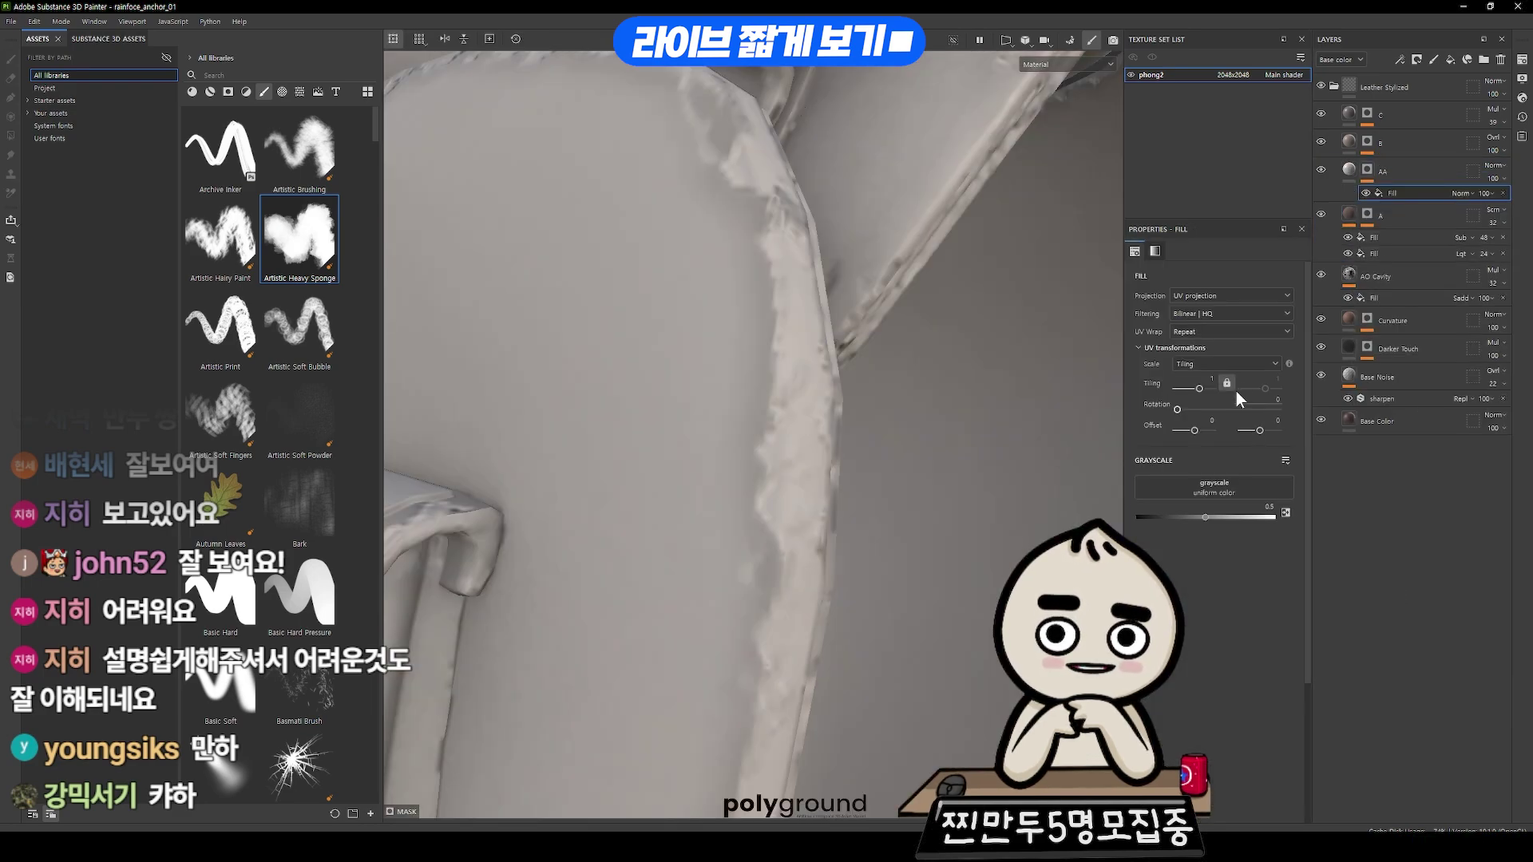
pyautogui.click(1230, 493)
pyautogui.click(1313, 492)
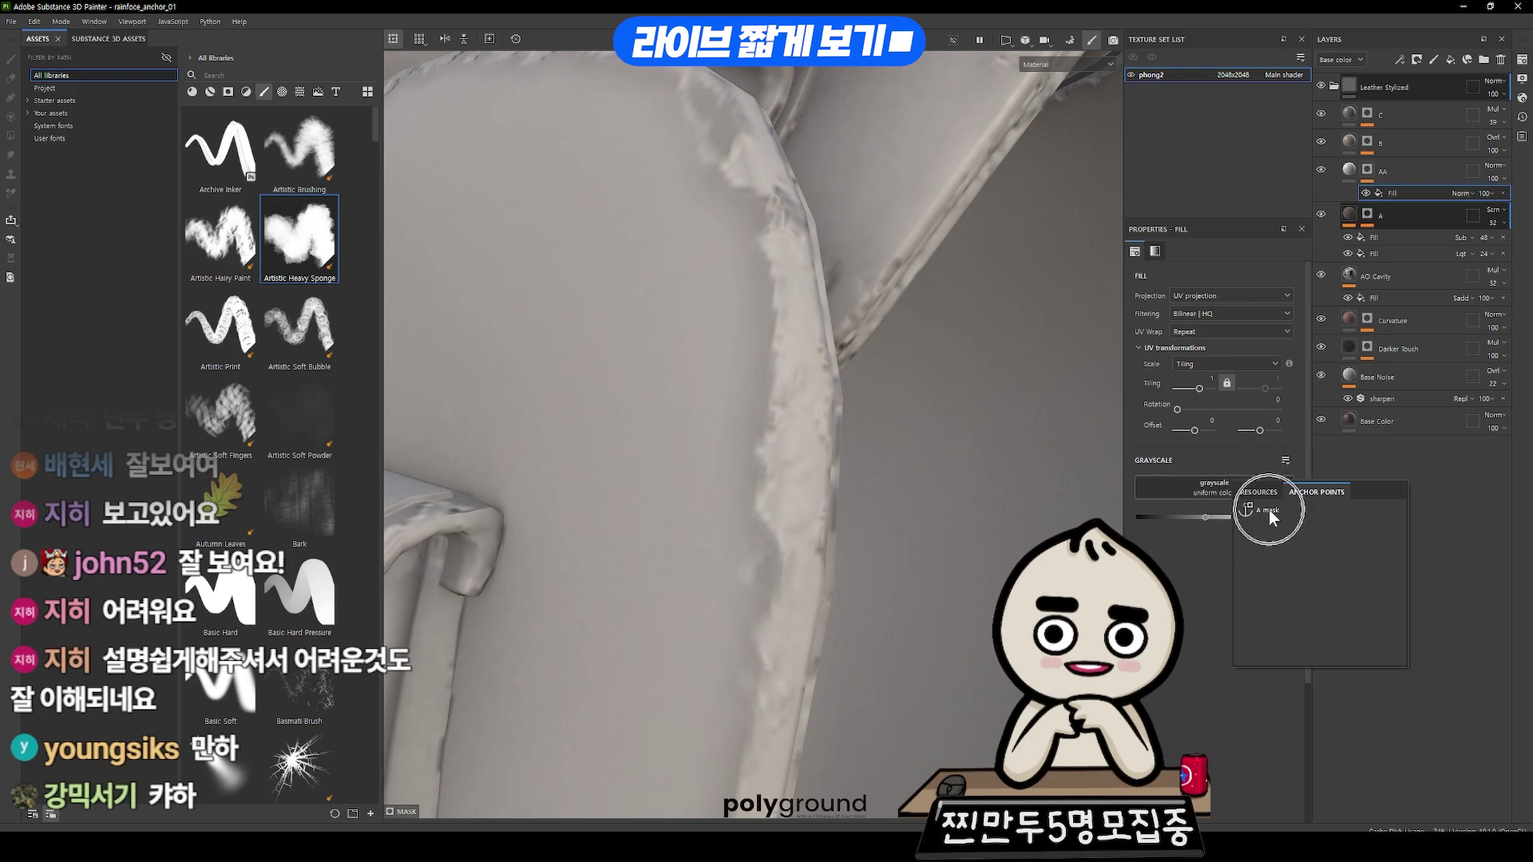
pyautogui.hotkey('ctrl', 'z')
pyautogui.rightClick(1371, 170)
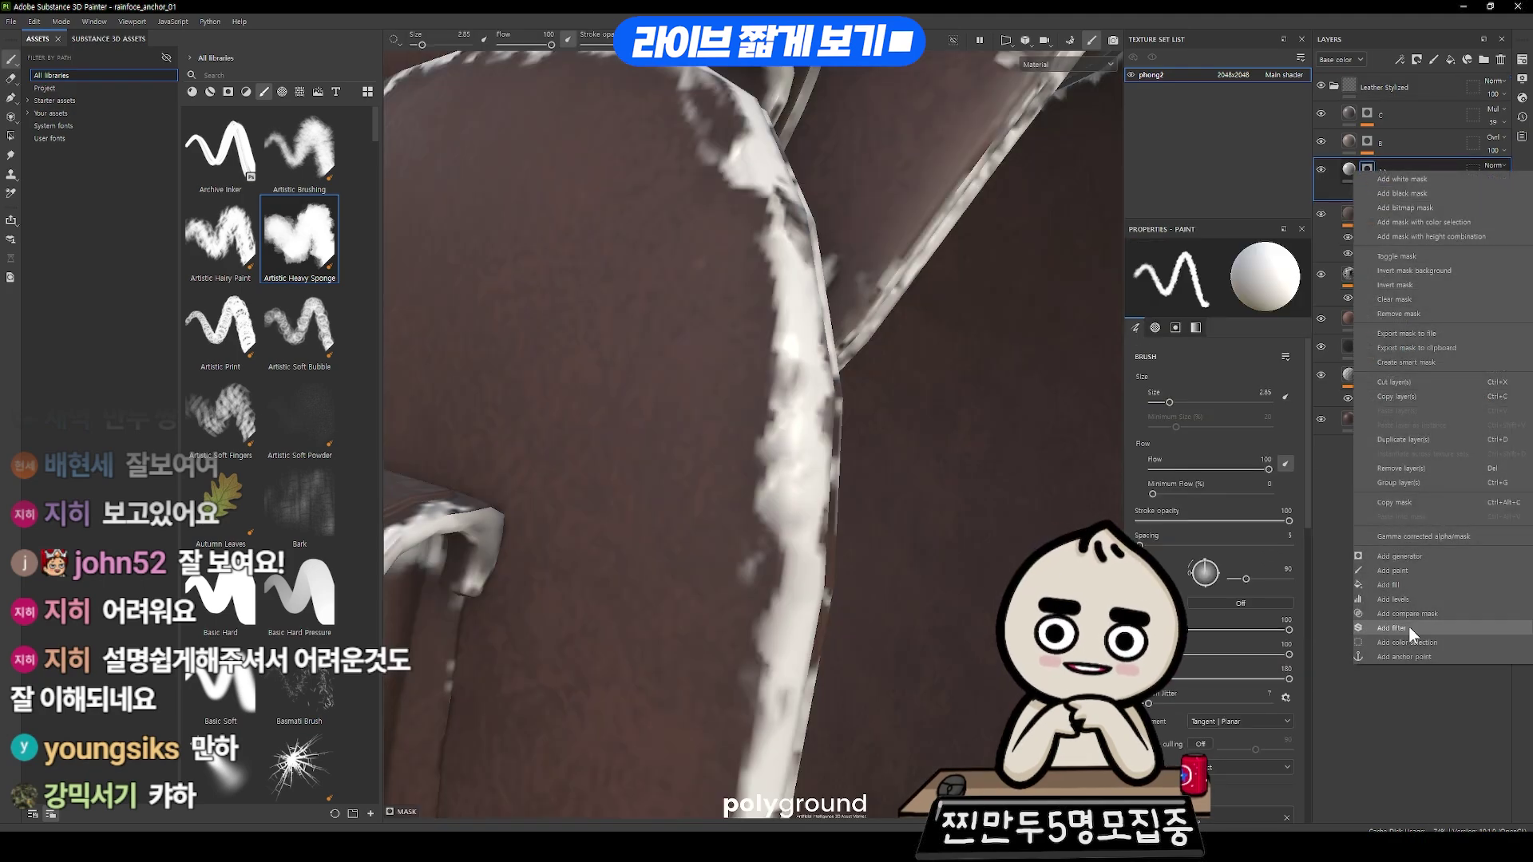
# - Add a MaskShift filter to AA's mask, enable colour, height and roughness, and sink height to about -0.073
pyautogui.click(1408, 625)
pyautogui.click(1195, 279)
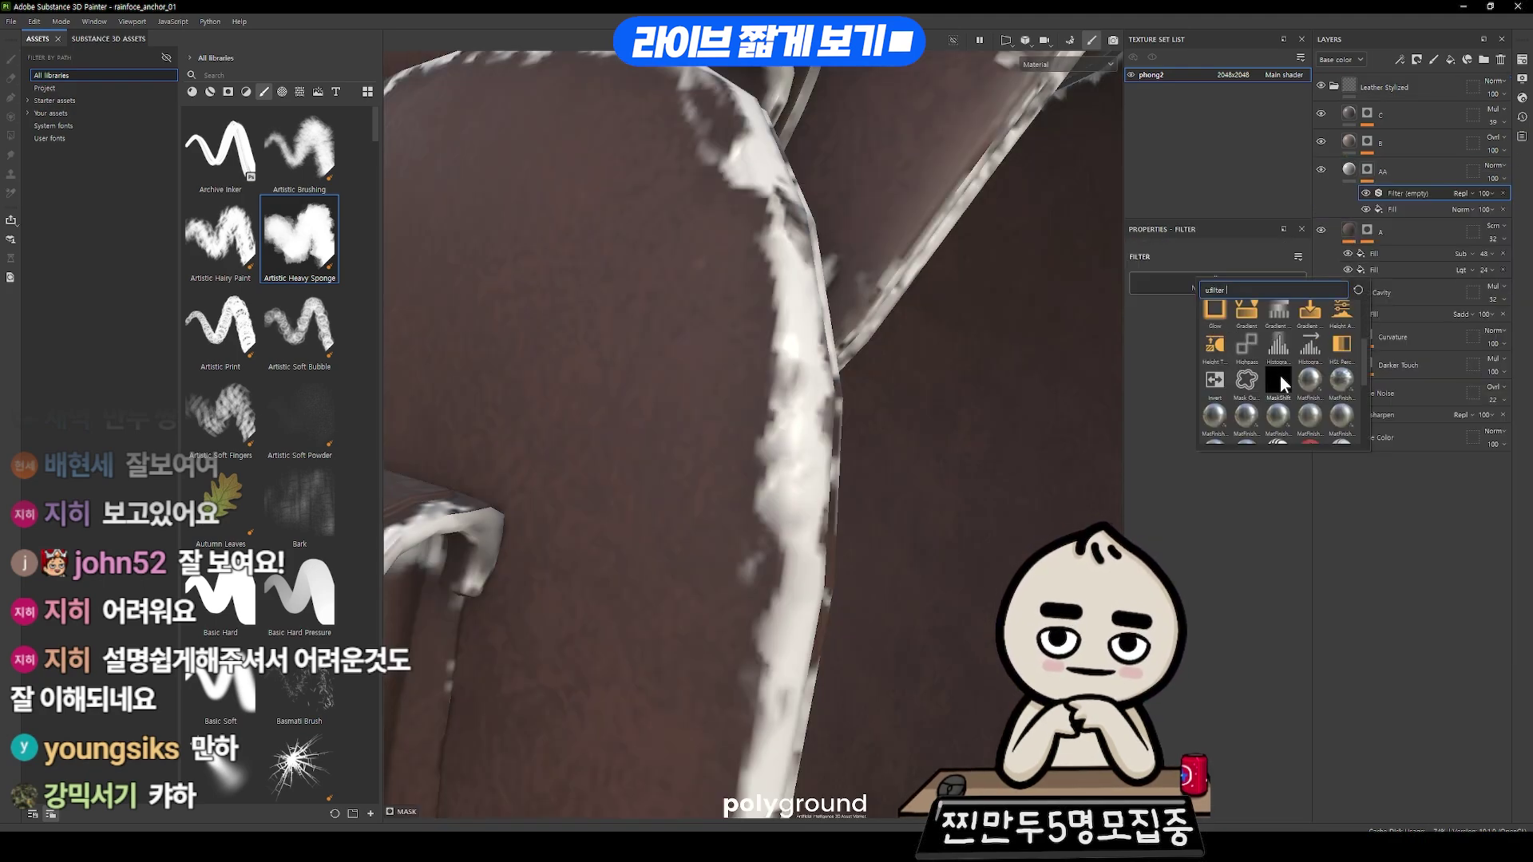
pyautogui.click(1279, 378)
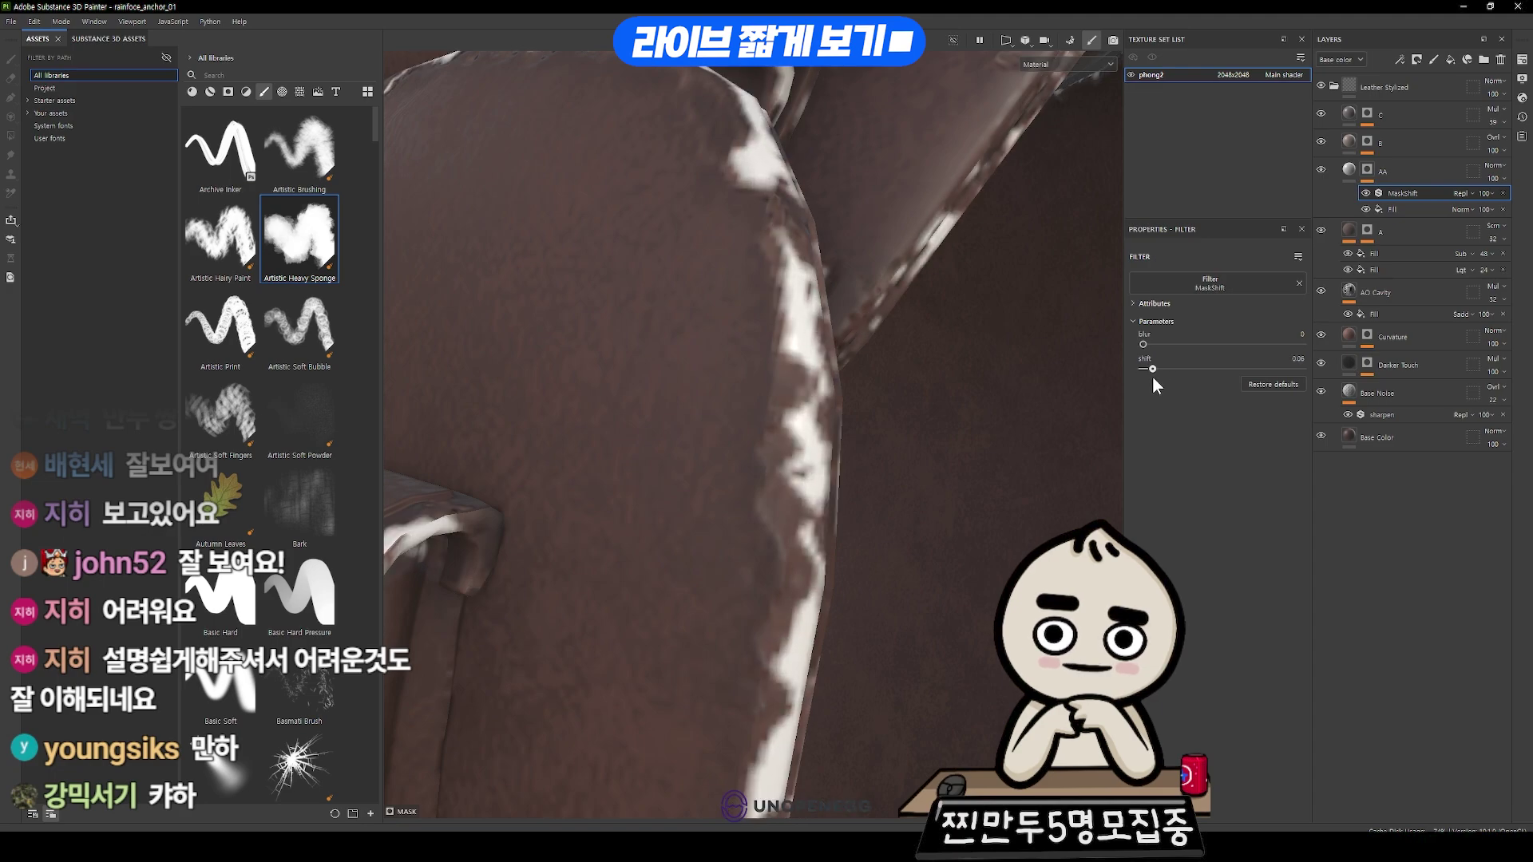
pyautogui.click(1344, 170)
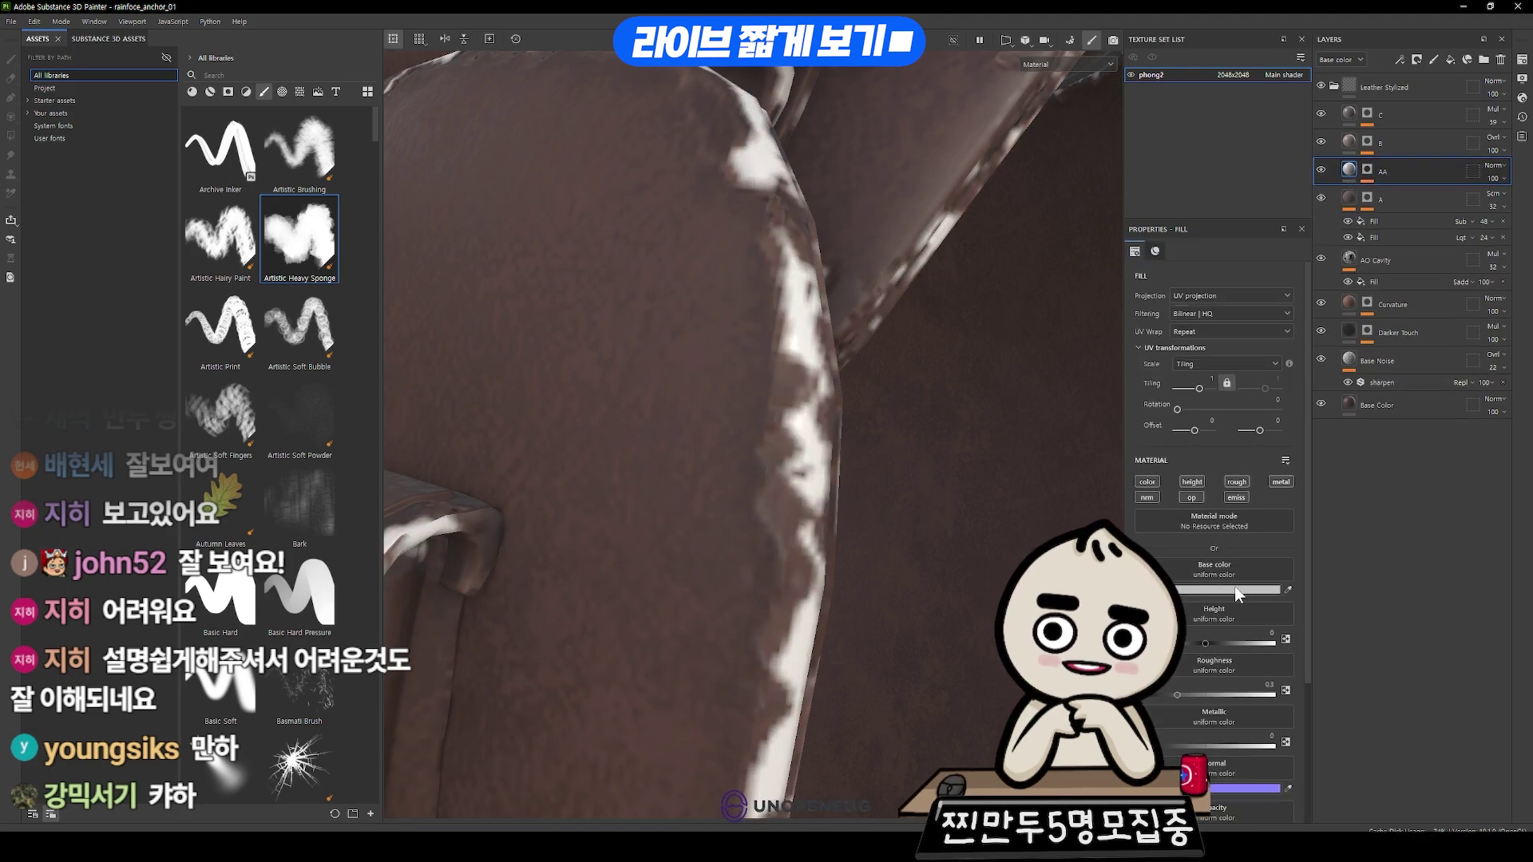
pyautogui.keyDown('ctrl'); pyautogui.click(1147, 481); pyautogui.keyUp('ctrl')
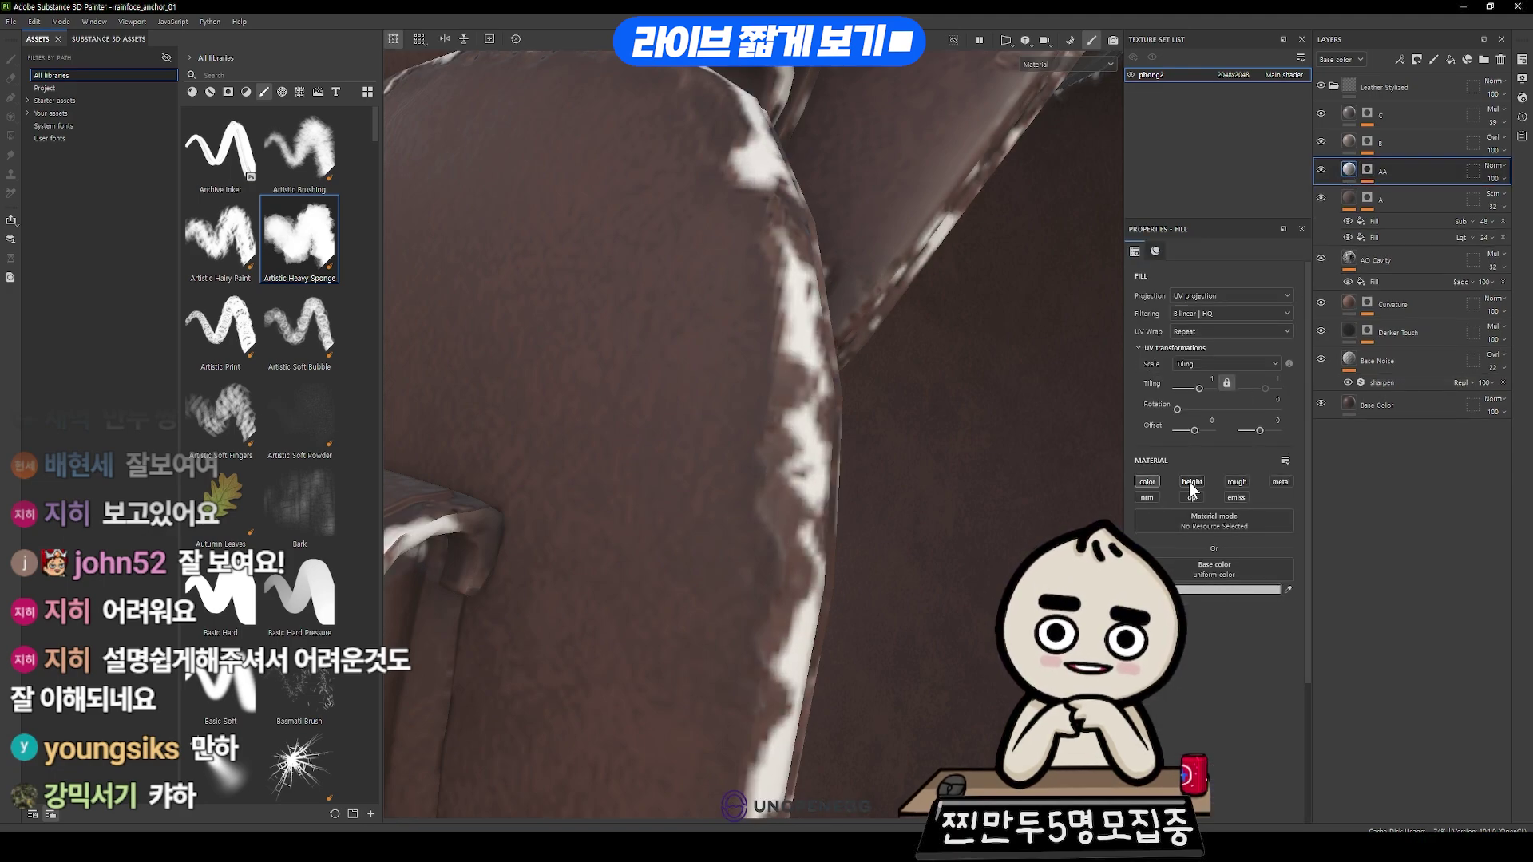
pyautogui.click(1233, 482)
pyautogui.moveTo(1204, 641); pyautogui.dragTo(1234, 696)
# - Set layer AA to Screen blending and toggle layer visibility to compare the look
pyautogui.click(1495, 165)
pyautogui.click(1476, 375)
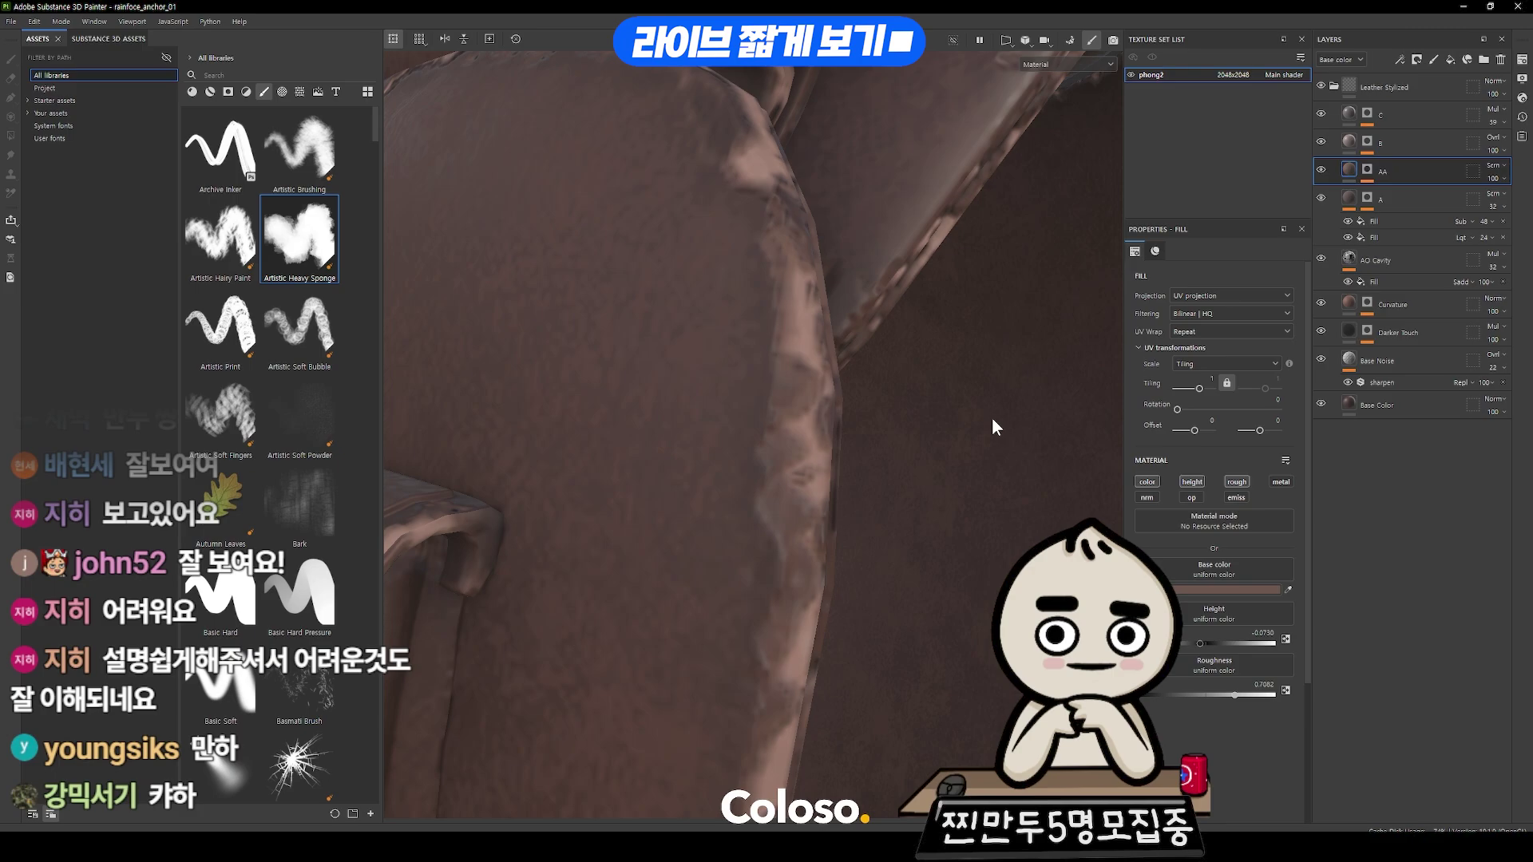
pyautogui.moveTo(907, 345)
pyautogui.keyDown('alt'); pyautogui.mouseDown()
pyautogui.moveTo(835, 362)
pyautogui.moveTo(918, 312)
pyautogui.mouseUp(); pyautogui.keyUp('alt')
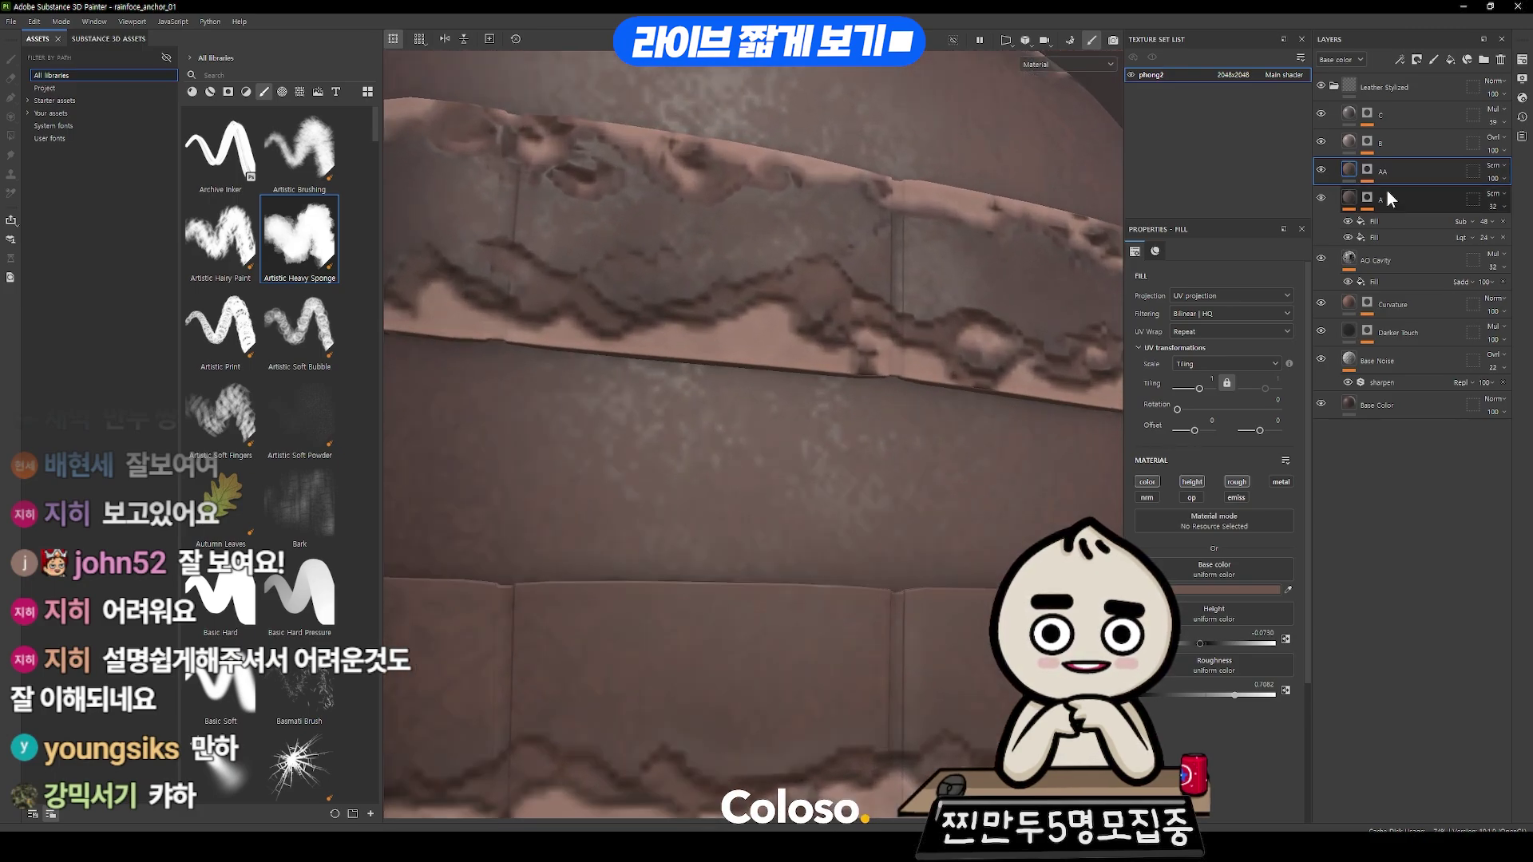
pyautogui.click(1320, 170)
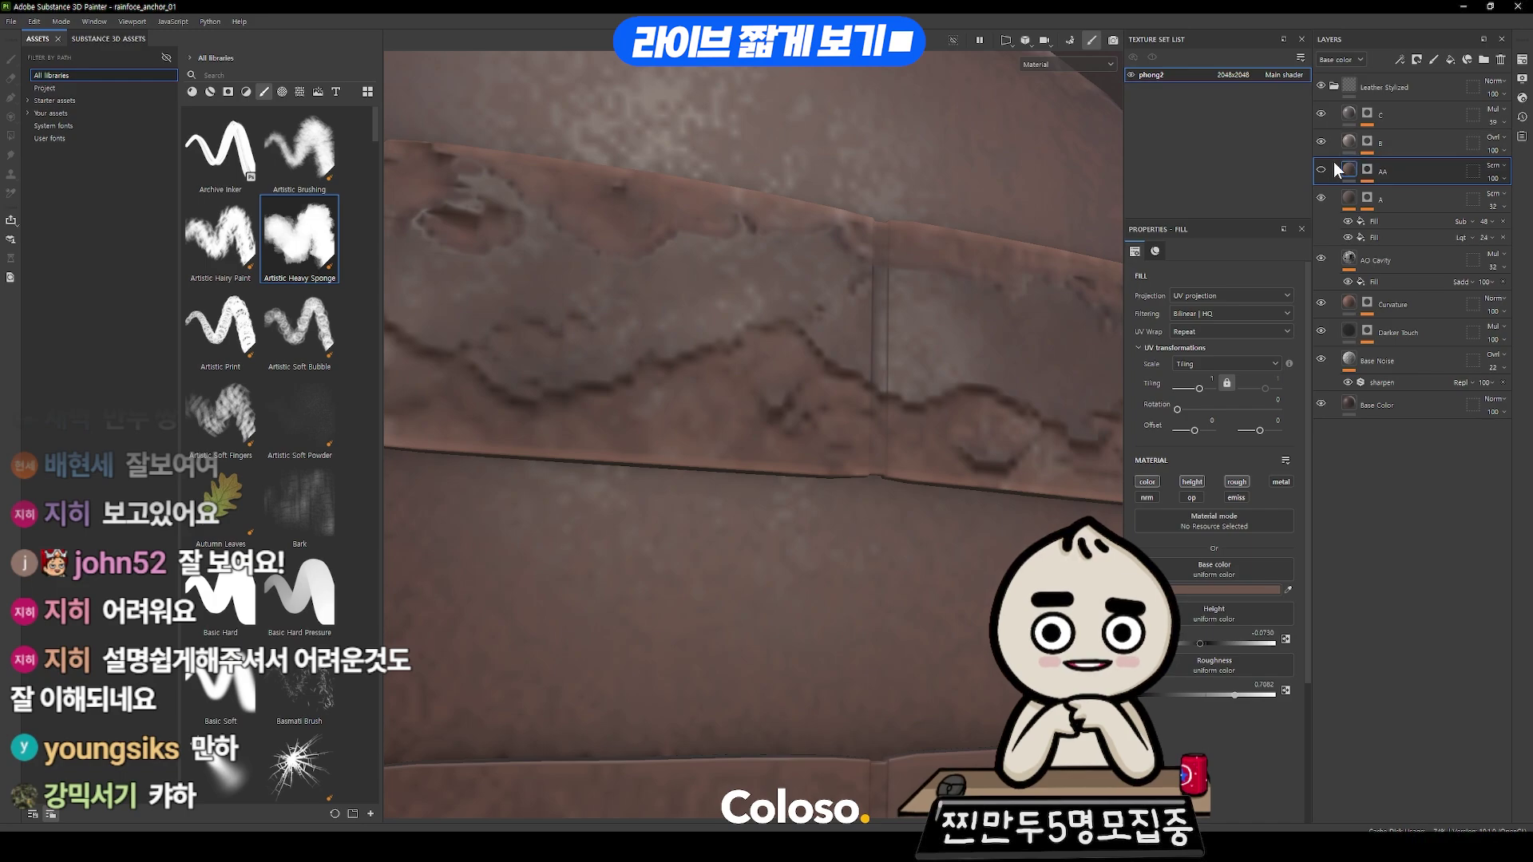
pyautogui.click(1320, 197)
pyautogui.click(1320, 141)
pyautogui.click(1321, 113)
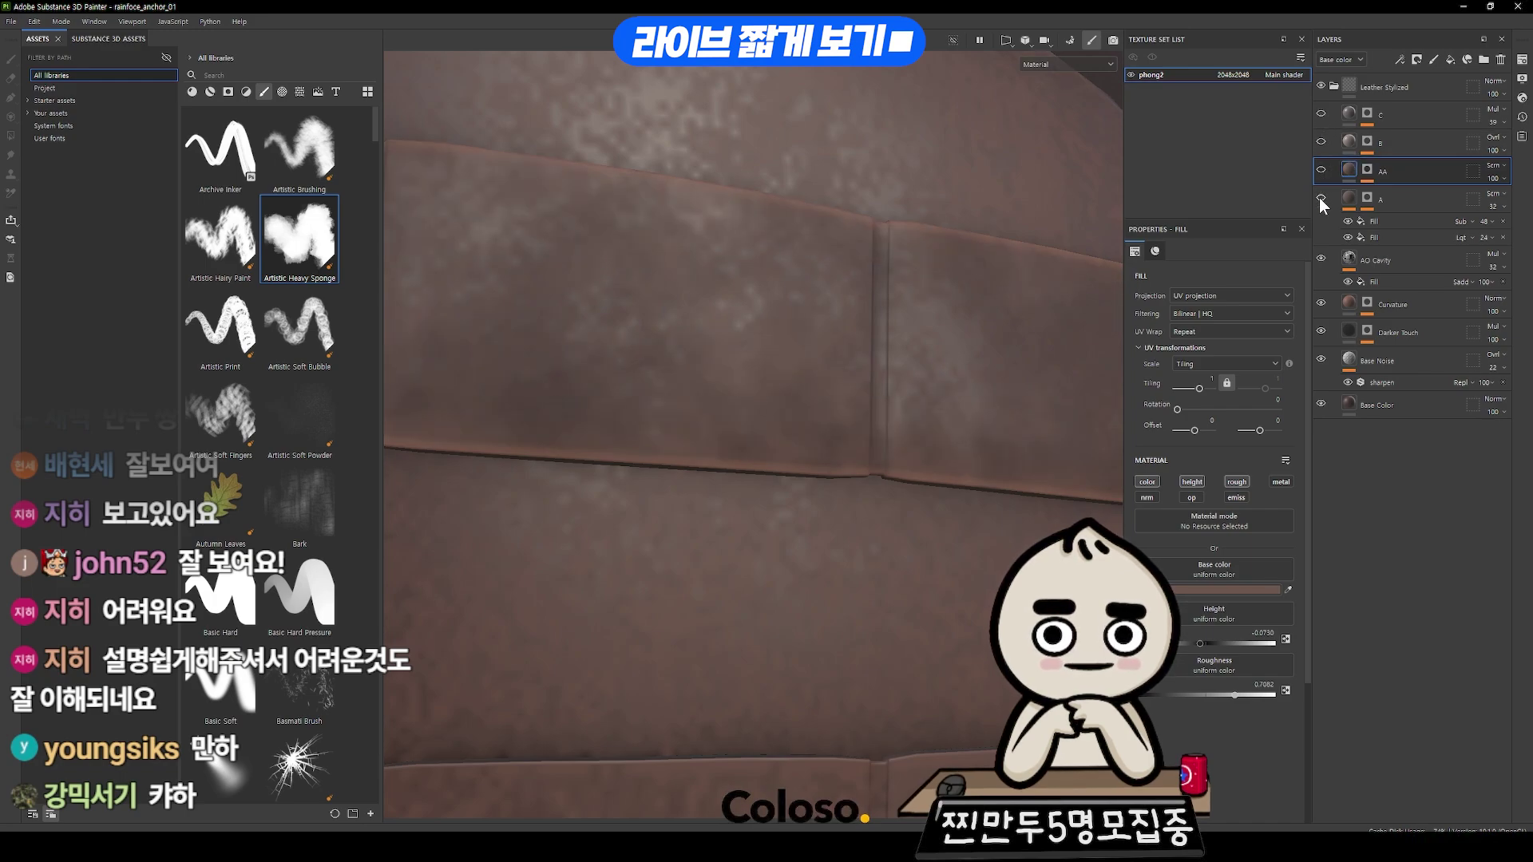
pyautogui.click(1320, 197)
pyautogui.click(1321, 169)
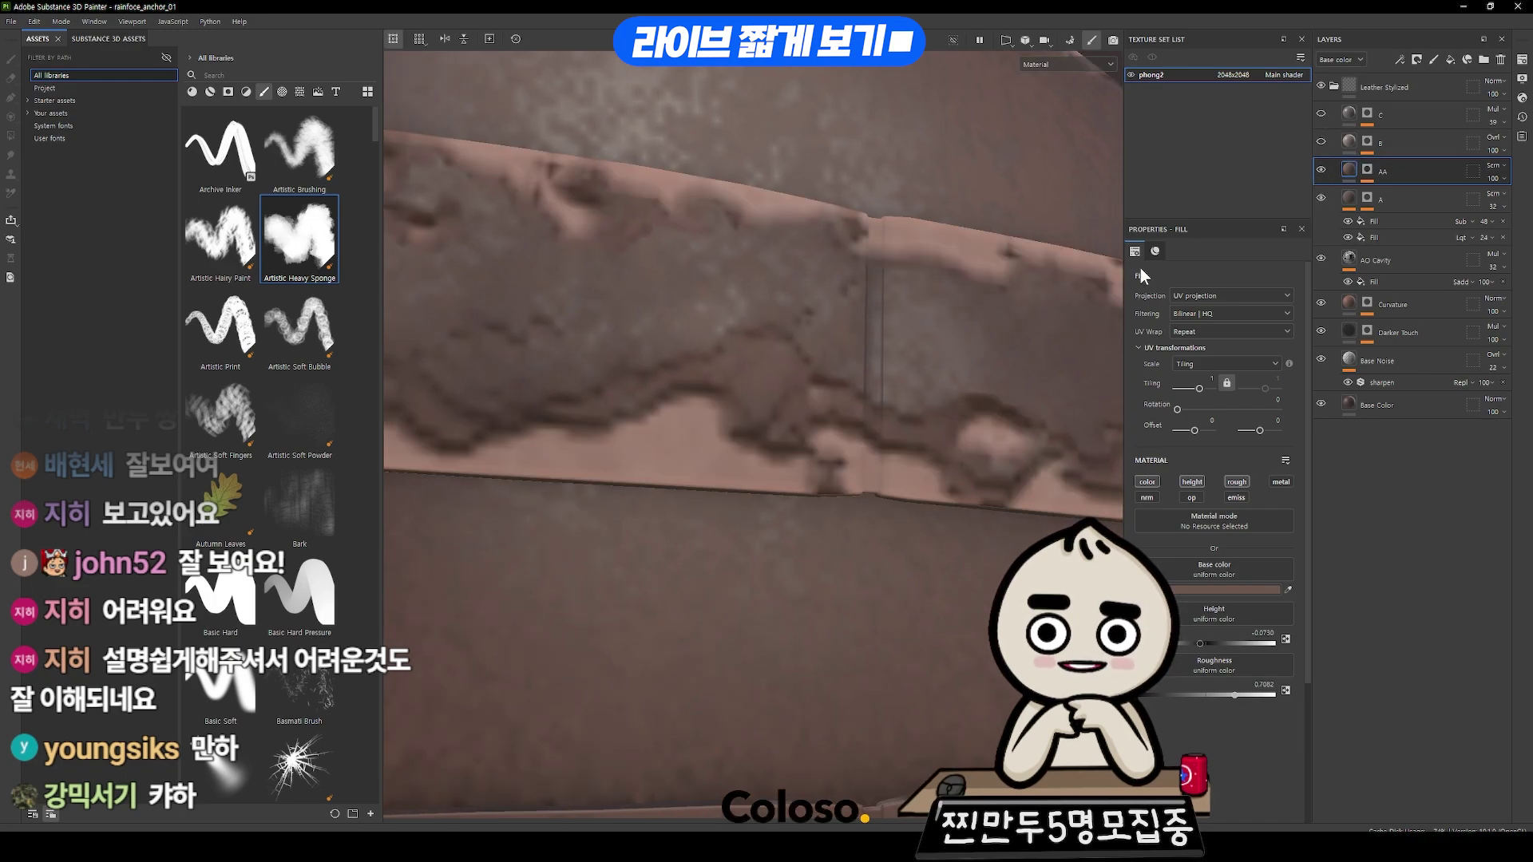
# - Raise AA's height to about -0.0129
pyautogui.moveTo(1202, 639); pyautogui.dragTo(1203, 641)
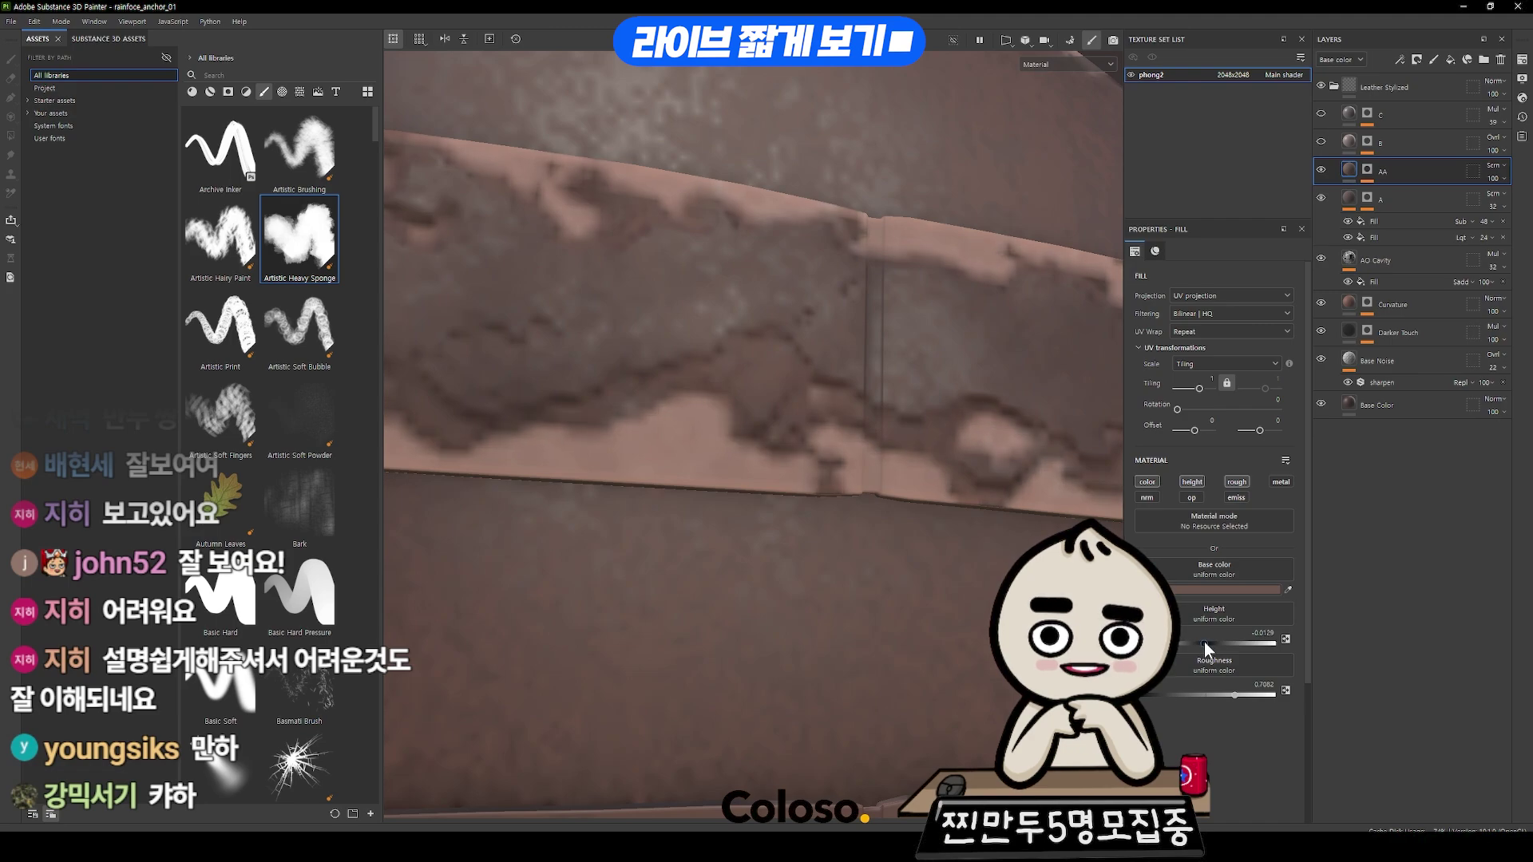
pyautogui.scroll(-5, 865, 350)
pyautogui.scroll(3, 865, 350)
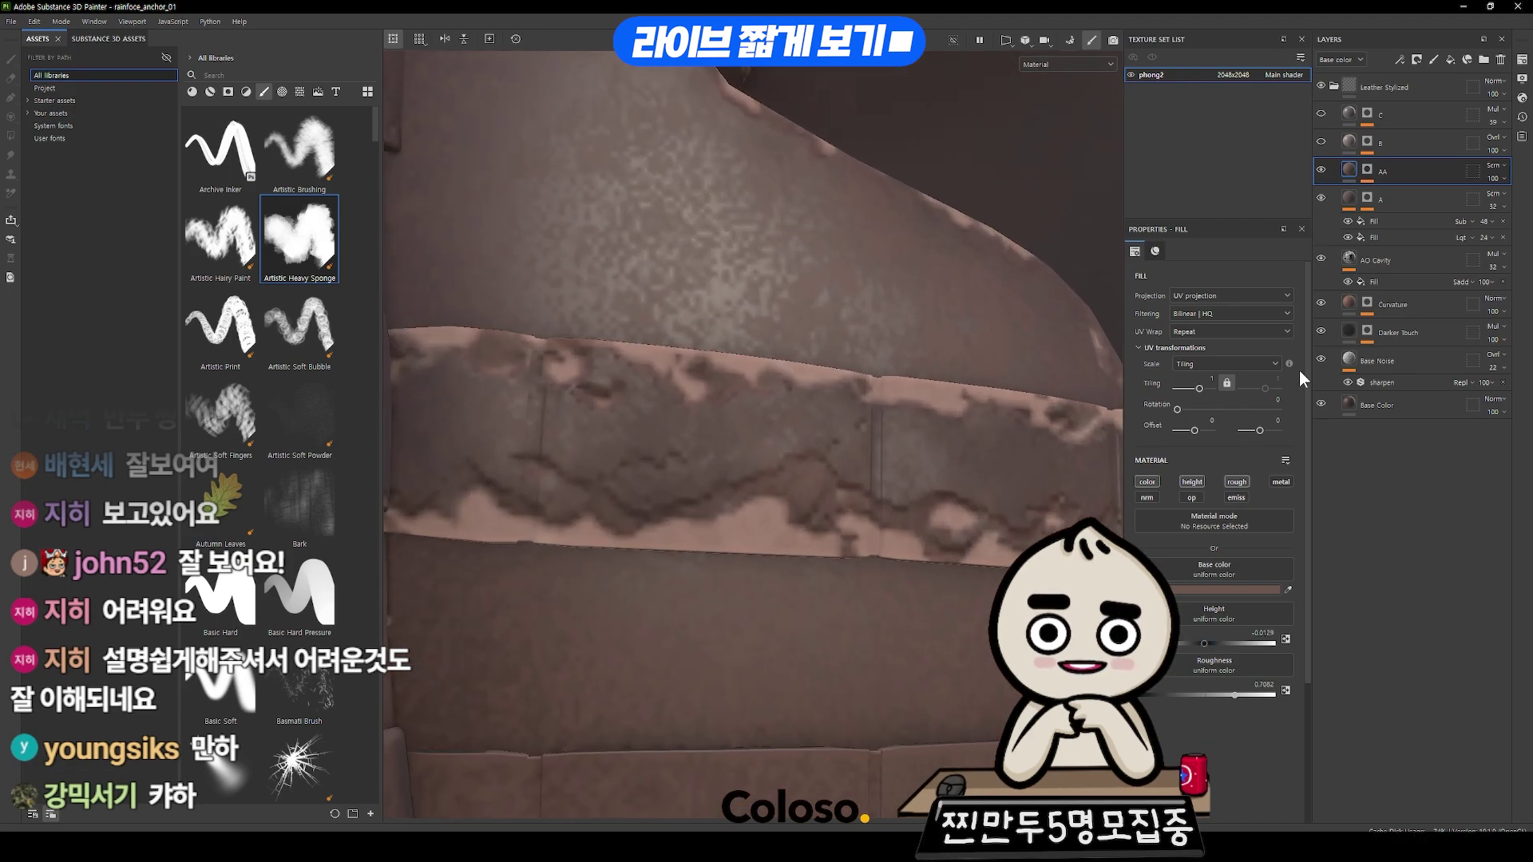
pyautogui.click(1367, 169)
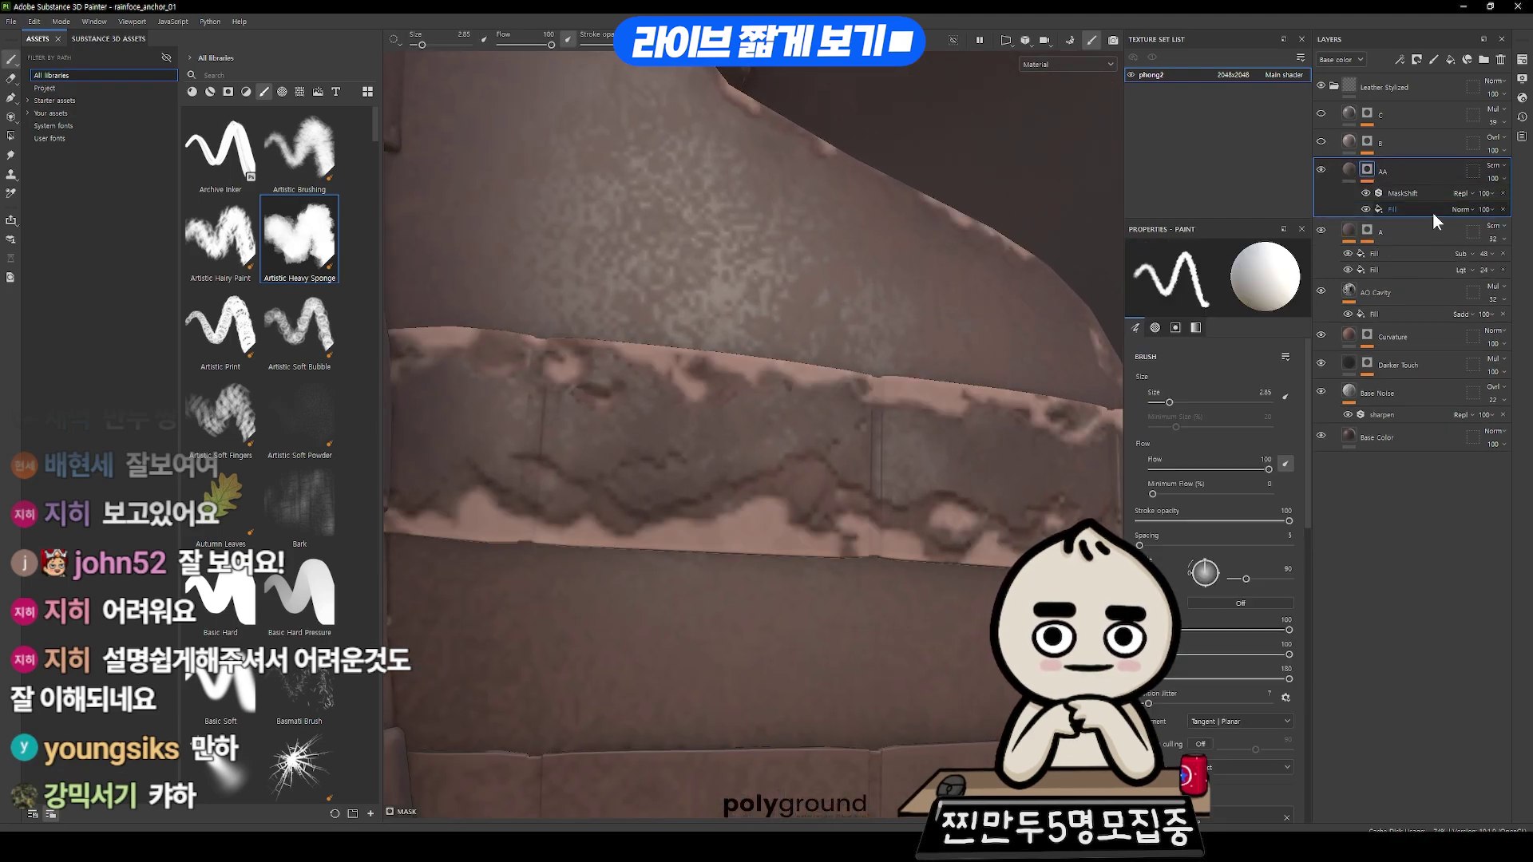
# - Adjust the MaskShift offset on AA's mask and add an AA mask anchor point
pyautogui.click(1415, 194)
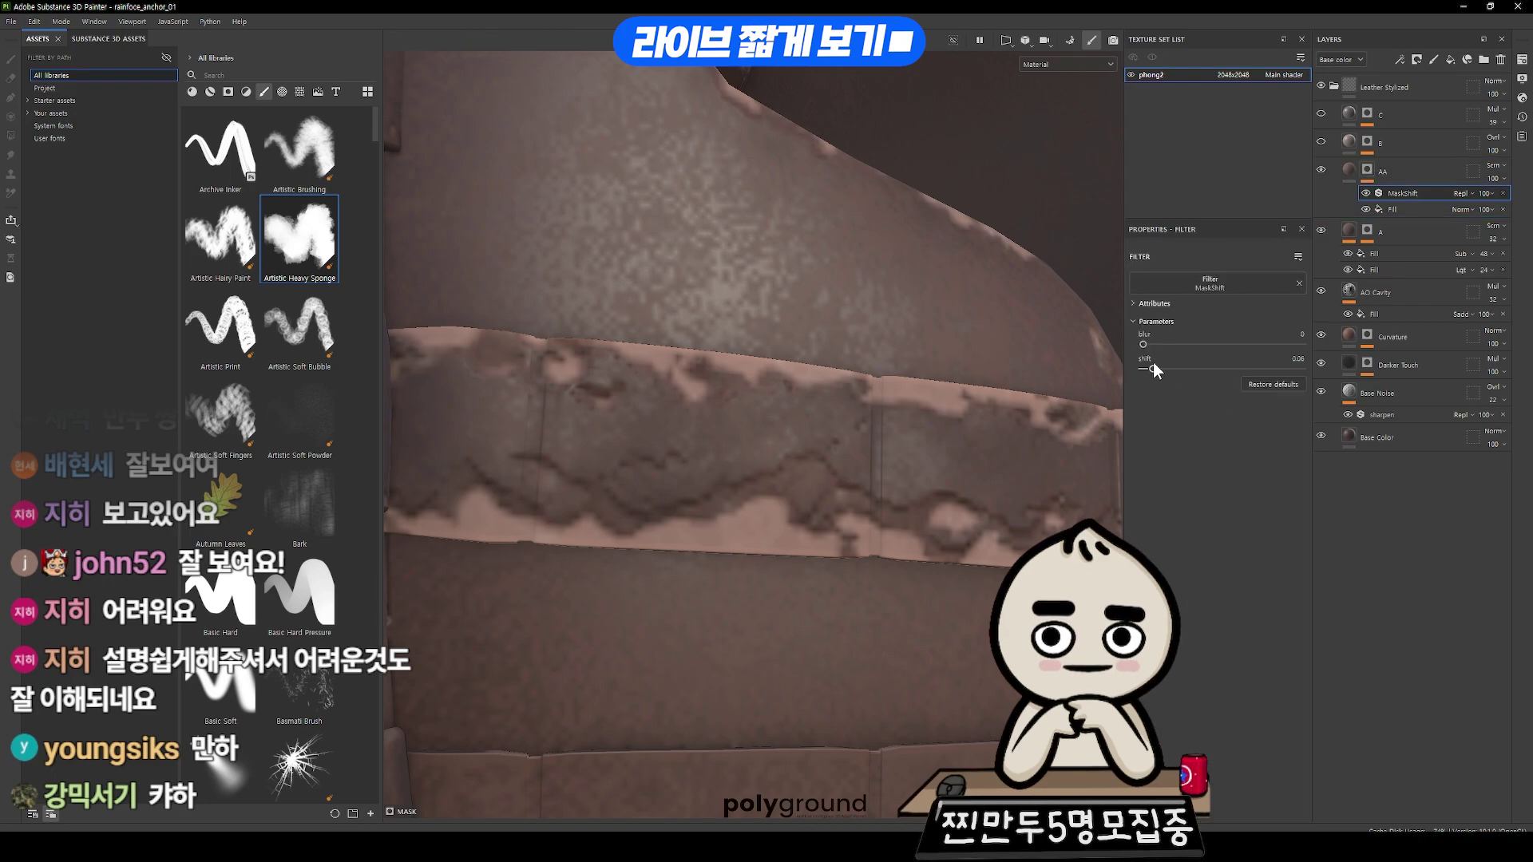
pyautogui.moveTo(1151, 368); pyautogui.dragTo(1188, 369)
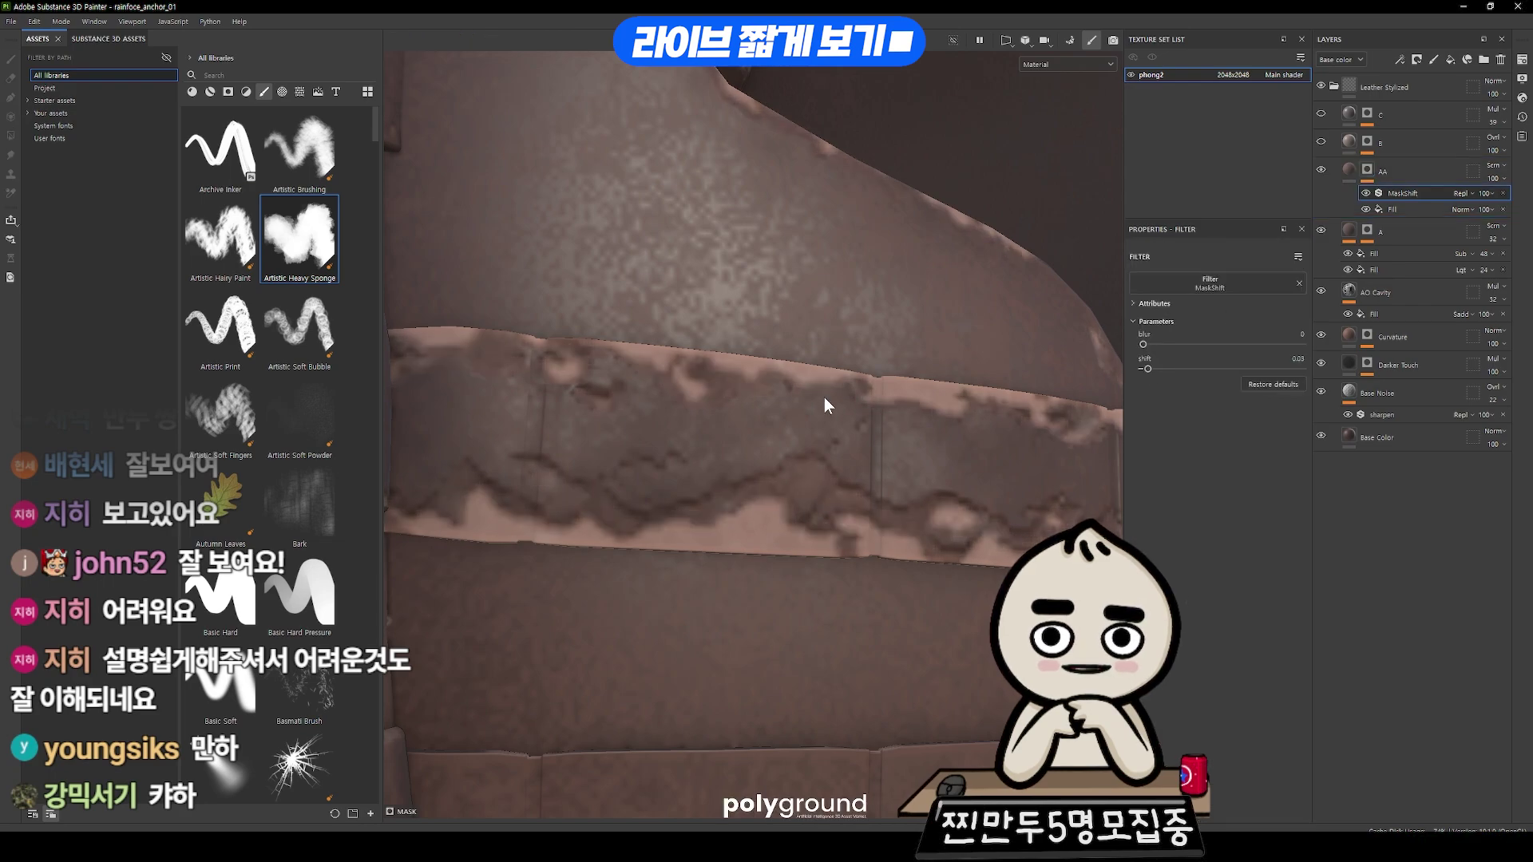
pyautogui.rightClick(1368, 173)
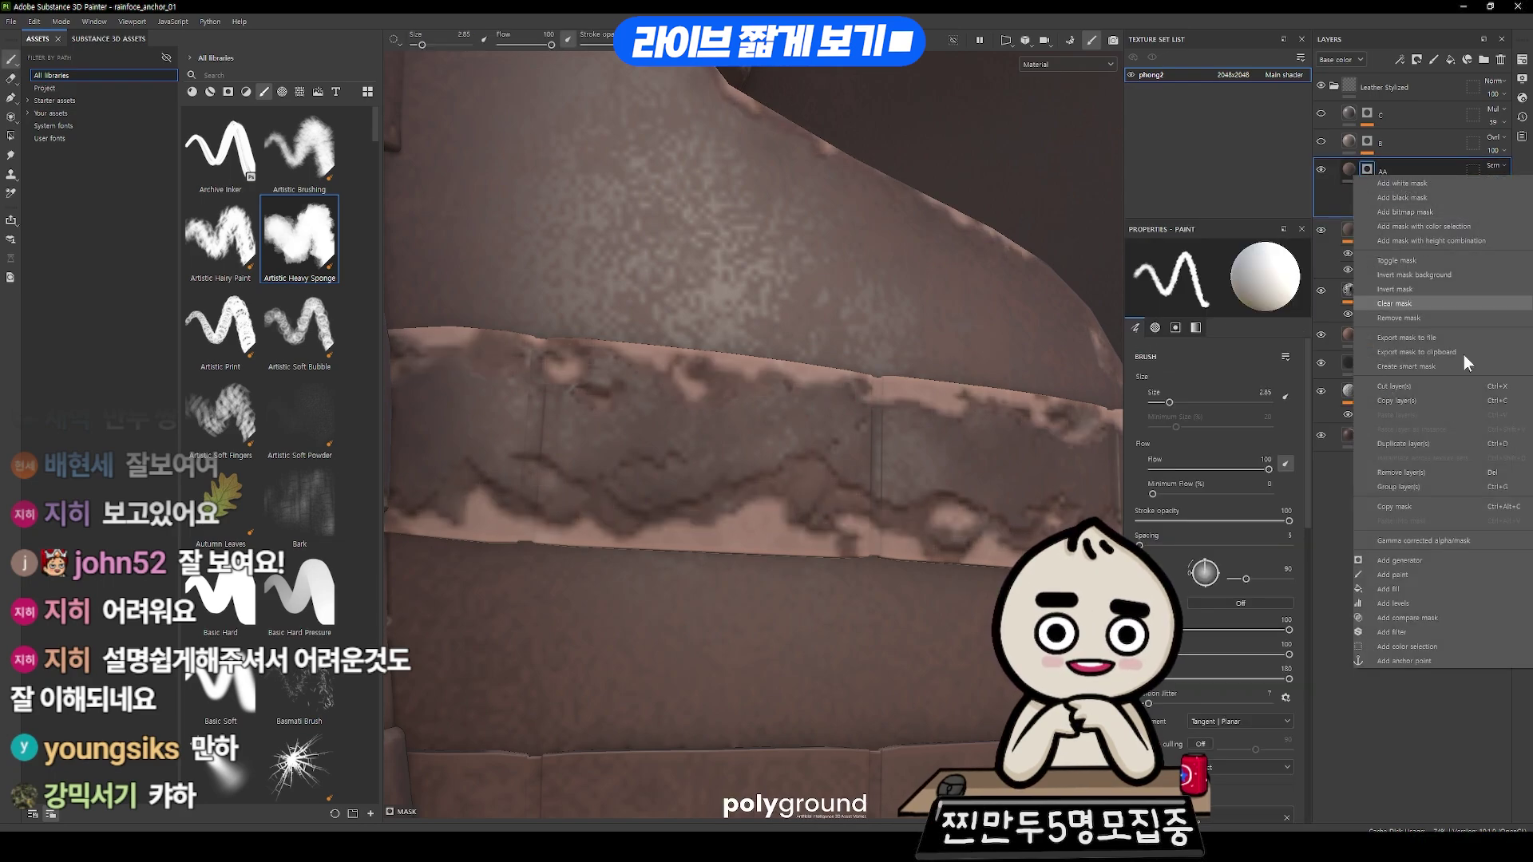
pyautogui.click(1429, 660)
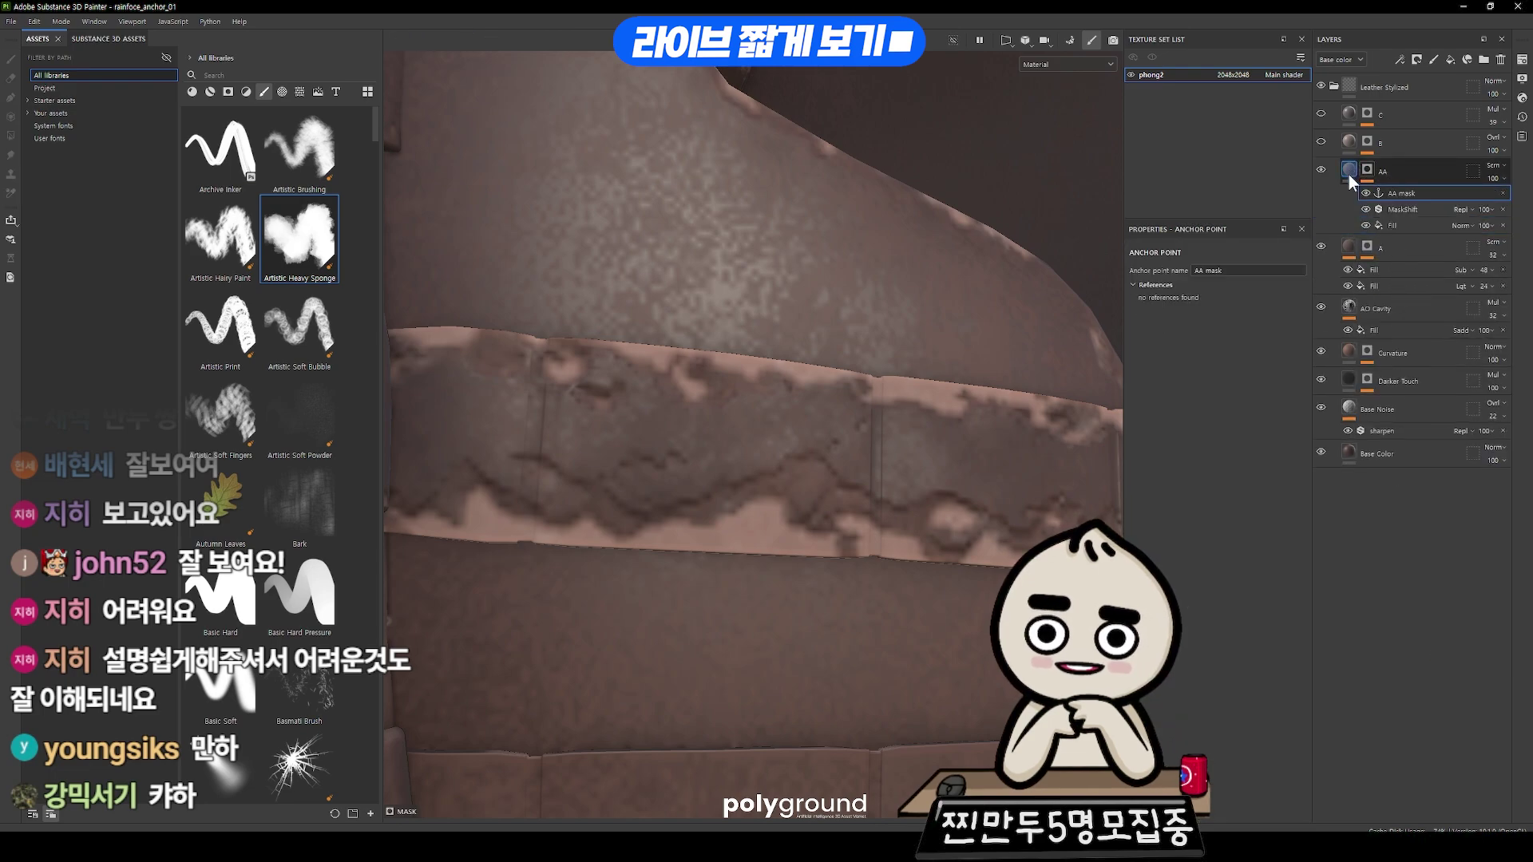
# - Create fill layer AAA with a black mask filled from the AA mask anchor
pyautogui.click(1449, 59)
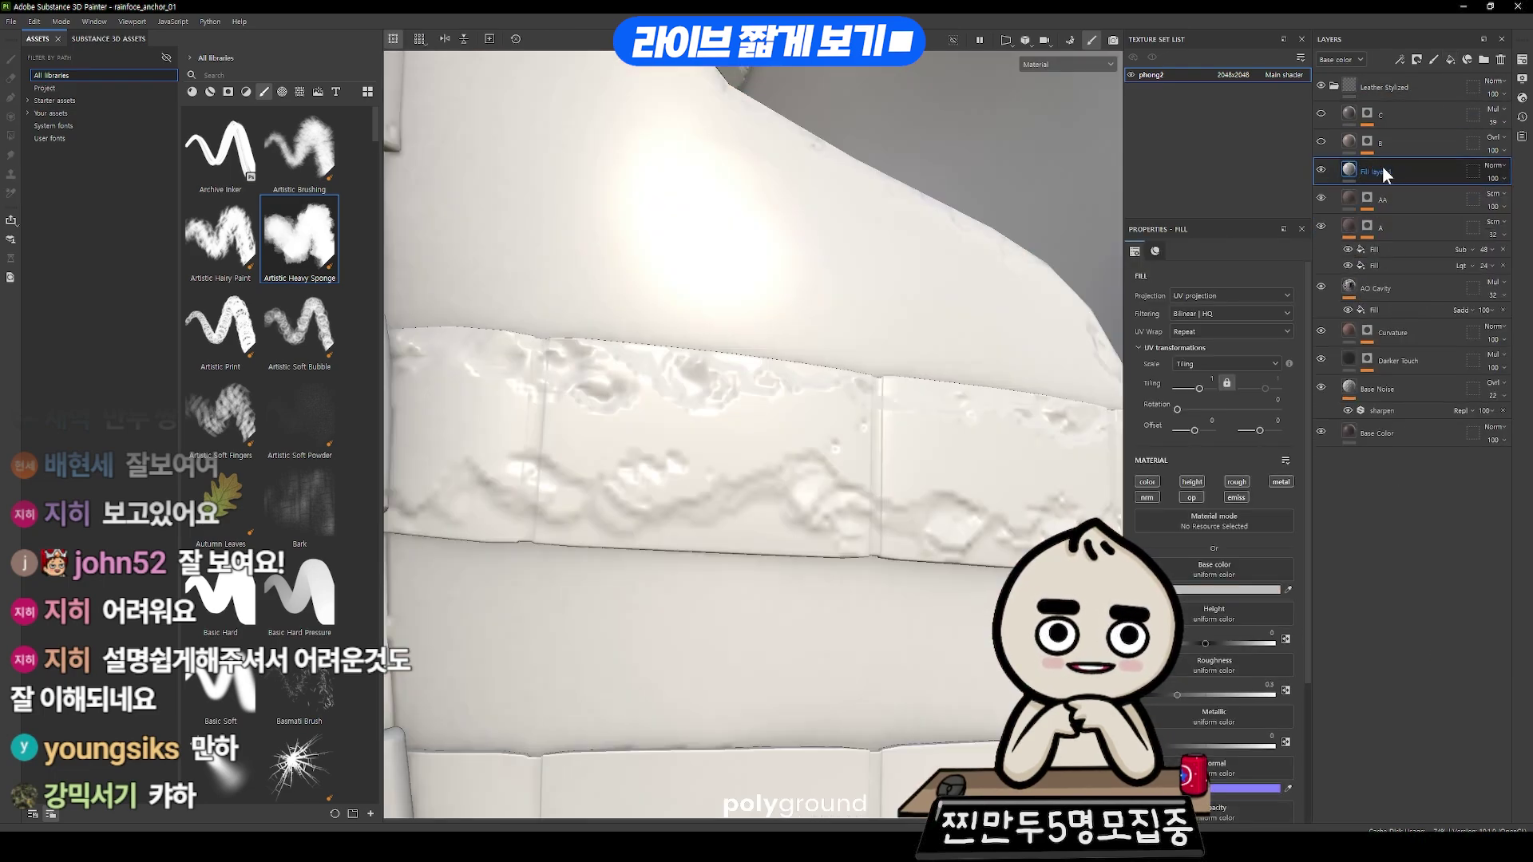
pyautogui.rightClick(1376, 171)
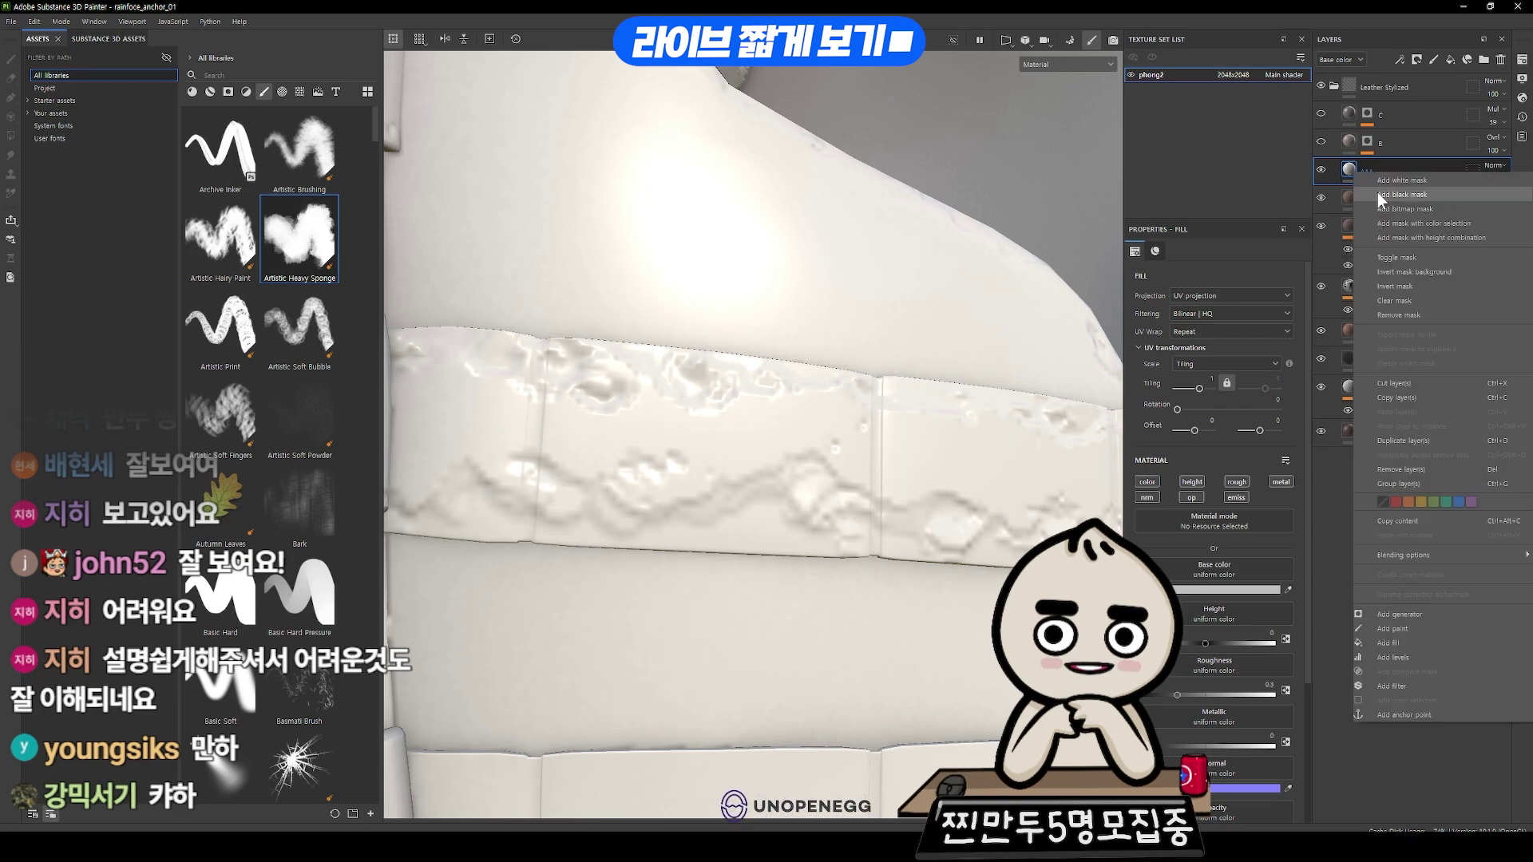
pyautogui.click(1377, 193)
pyautogui.rightClick(1369, 170)
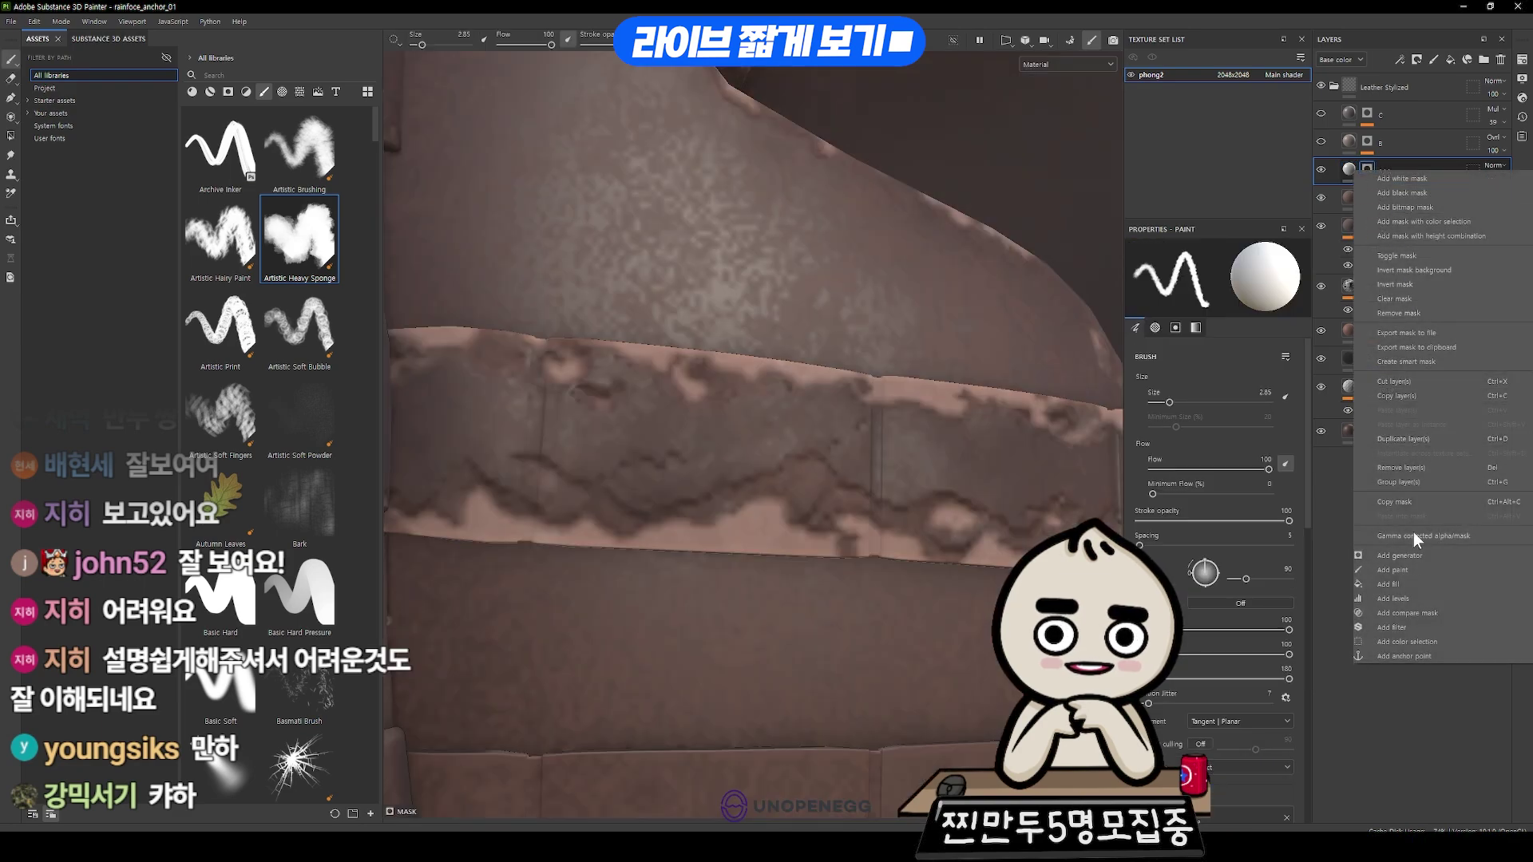
pyautogui.click(1404, 584)
pyautogui.click(1238, 485)
pyautogui.click(1337, 502)
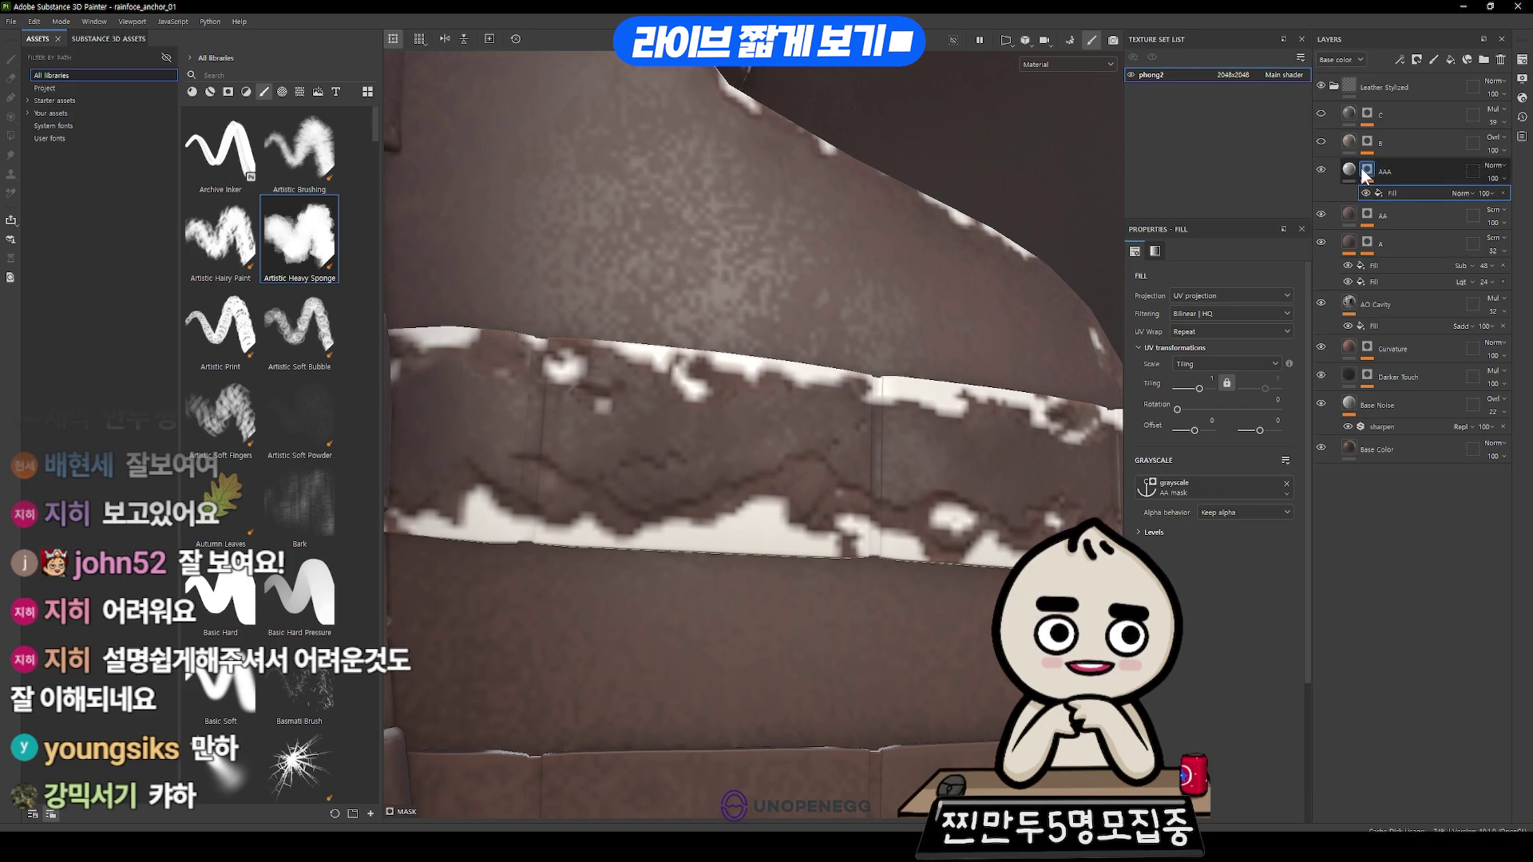
# - Add a MaskShift filter to AAA's mask, removing blur and shifting it slightly
pyautogui.rightClick(1367, 170)
pyautogui.click(1409, 625)
pyautogui.click(1210, 284)
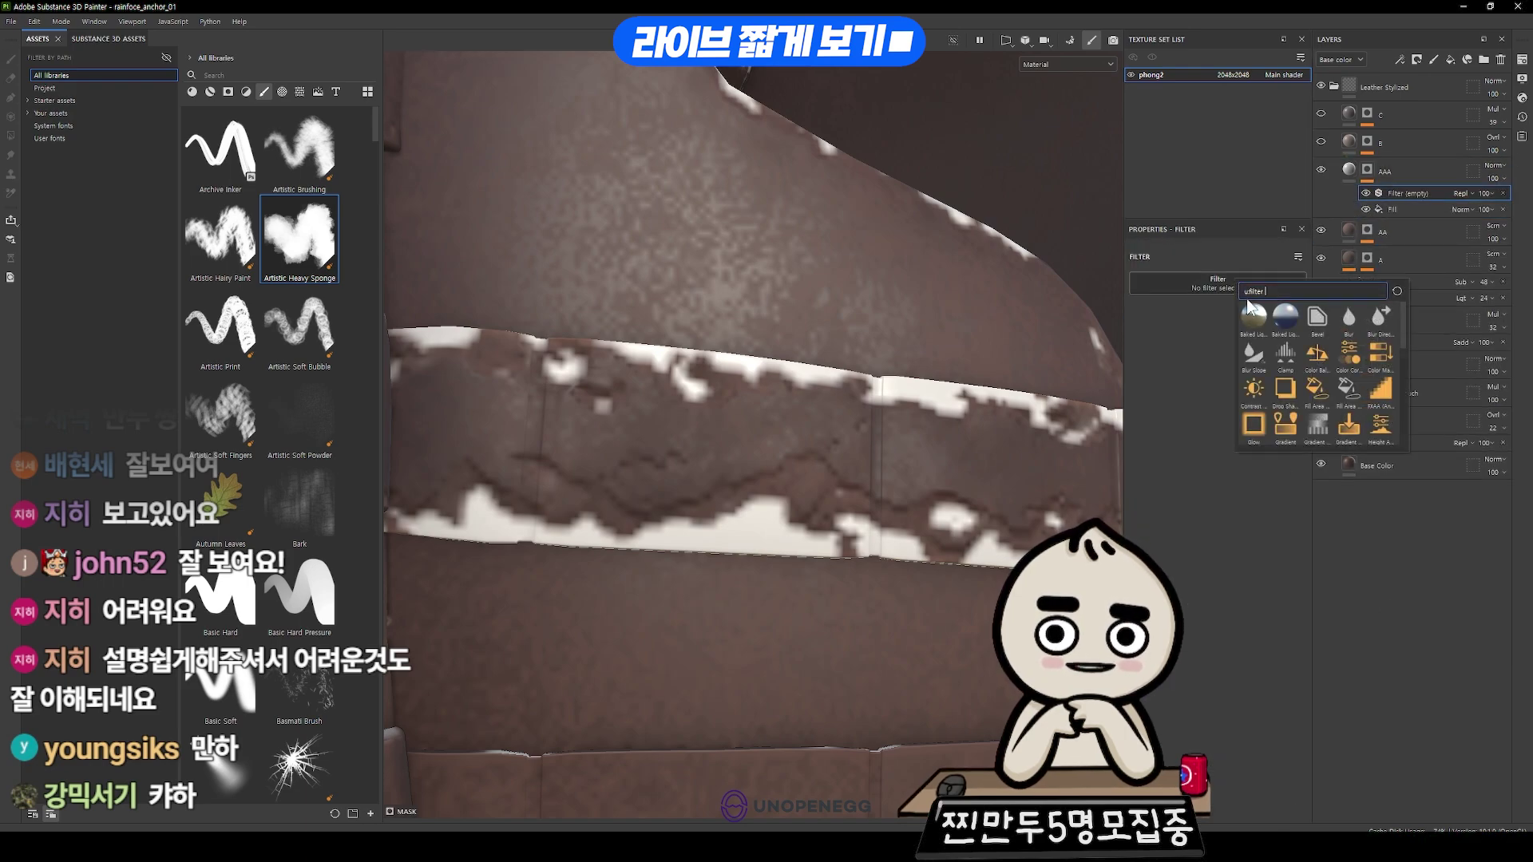
pyautogui.click(1315, 382)
pyautogui.moveTo(1150, 344)
pyautogui.mouseDown()
pyautogui.moveTo(1187, 368)
pyautogui.moveTo(1141, 380)
pyautogui.mouseUp()
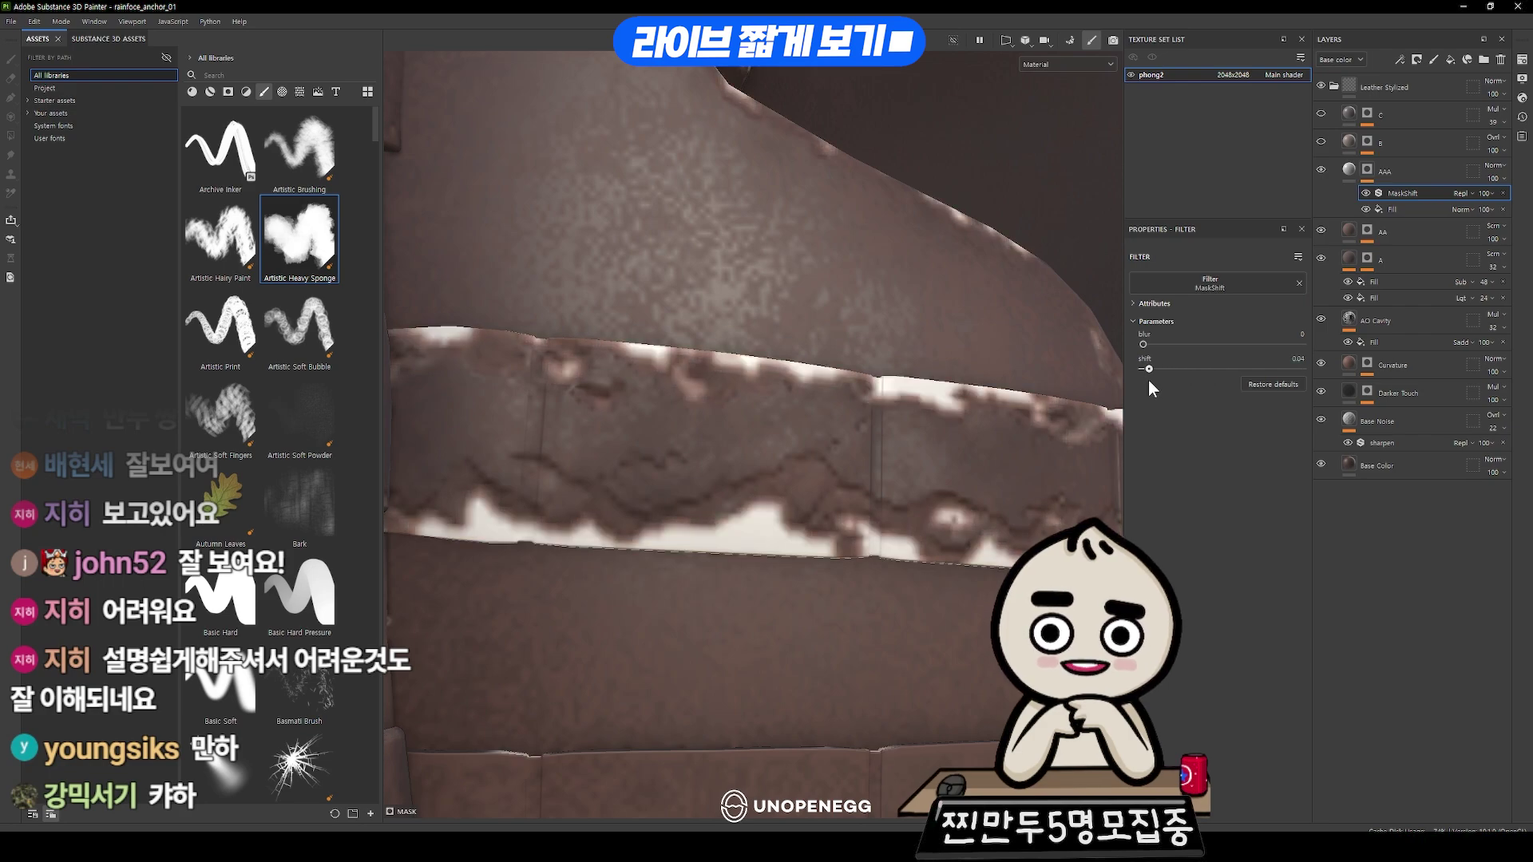
pyautogui.click(1347, 172)
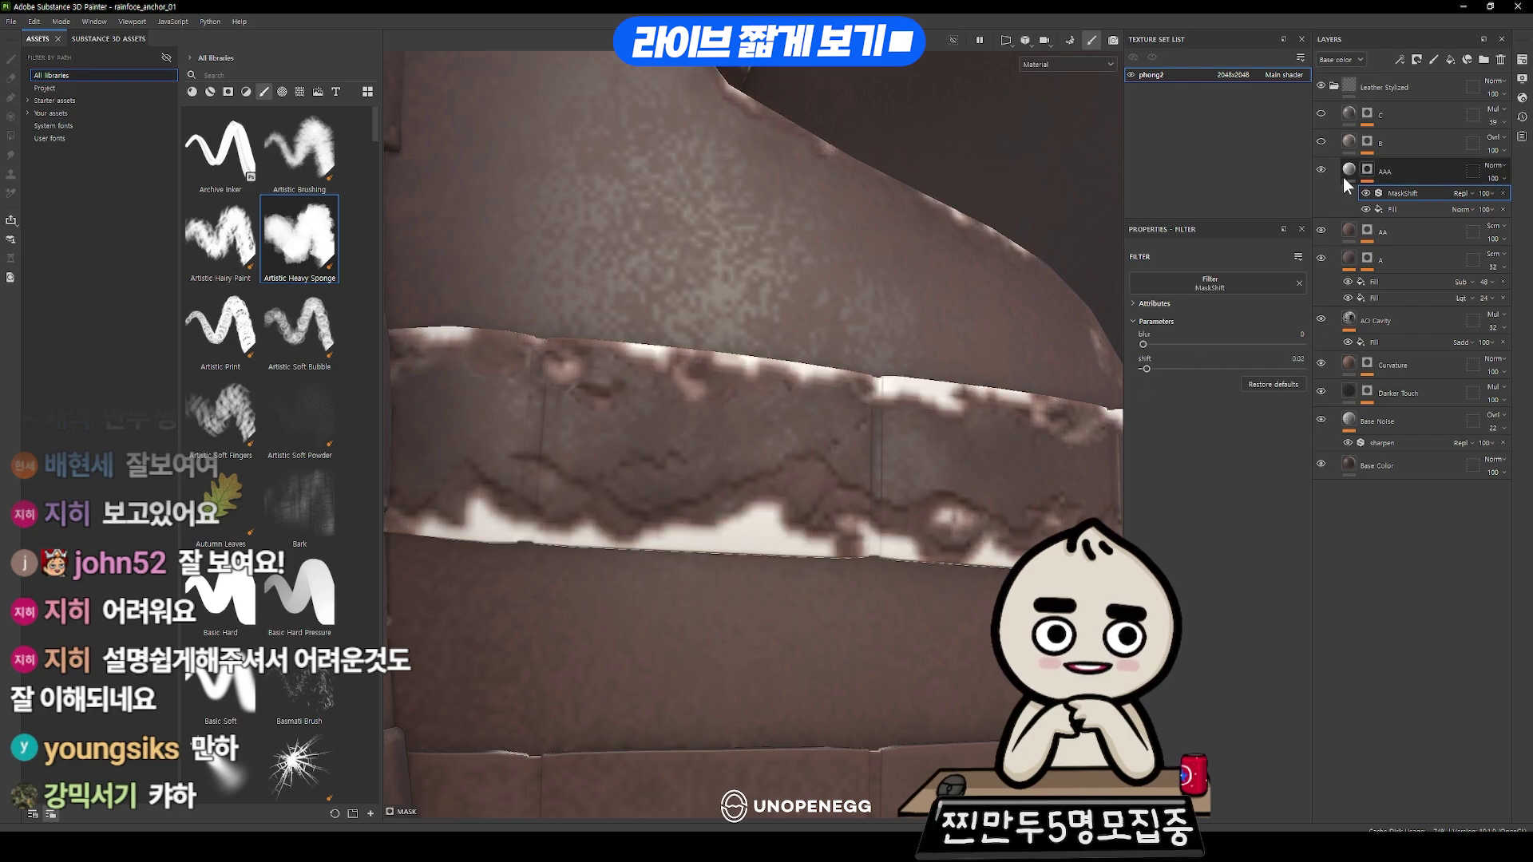
# - Lower AAA's height, sample the brown leather base colour, set Multiply, and enable roughness
pyautogui.moveTo(1202, 640); pyautogui.dragTo(1198, 641)
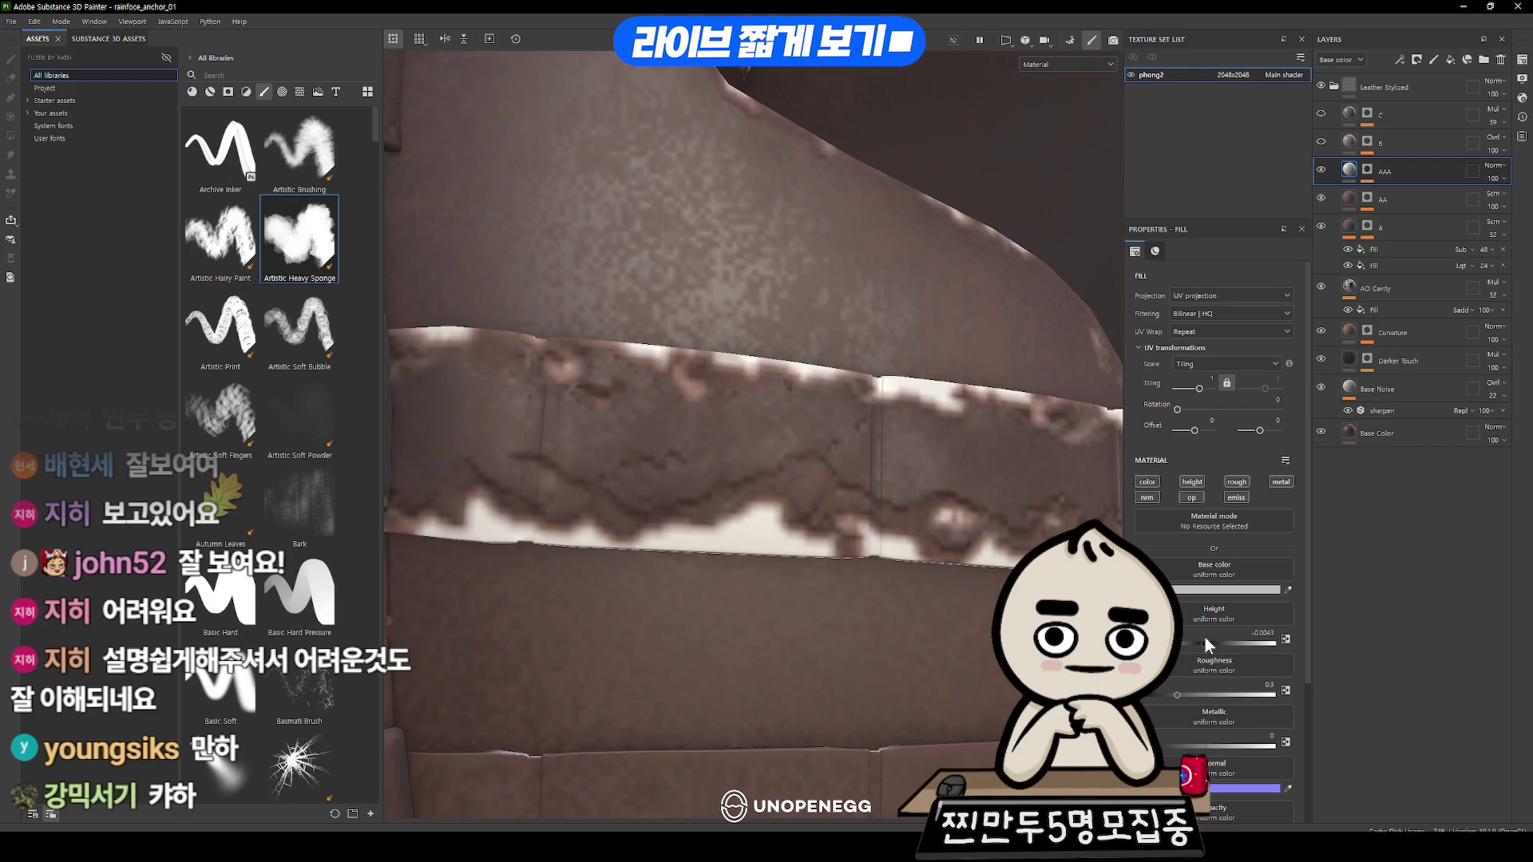
pyautogui.click(1352, 175)
pyautogui.click(1285, 589)
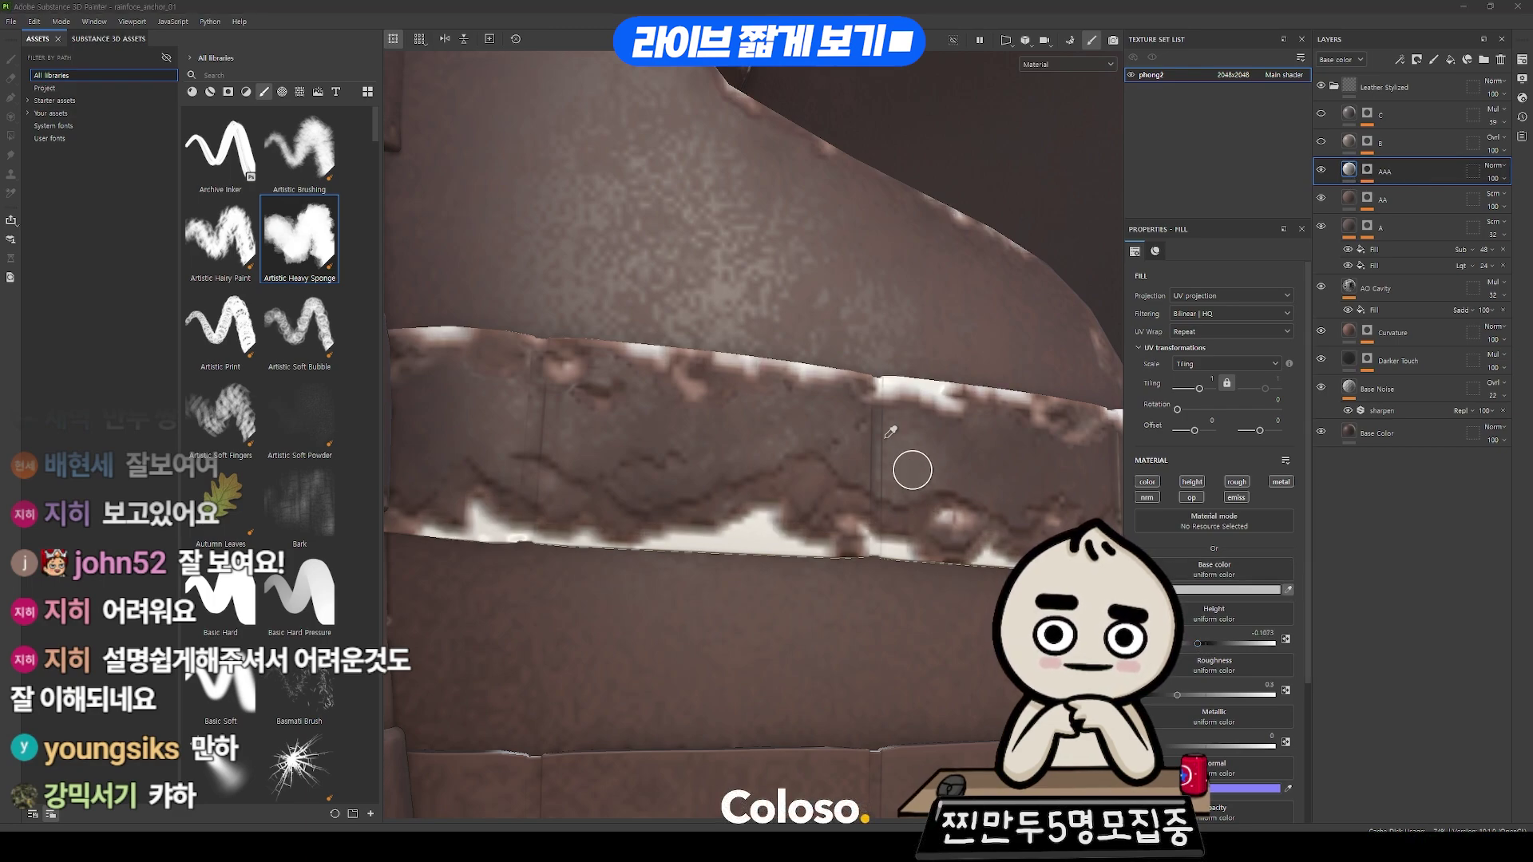
pyautogui.click(756, 305)
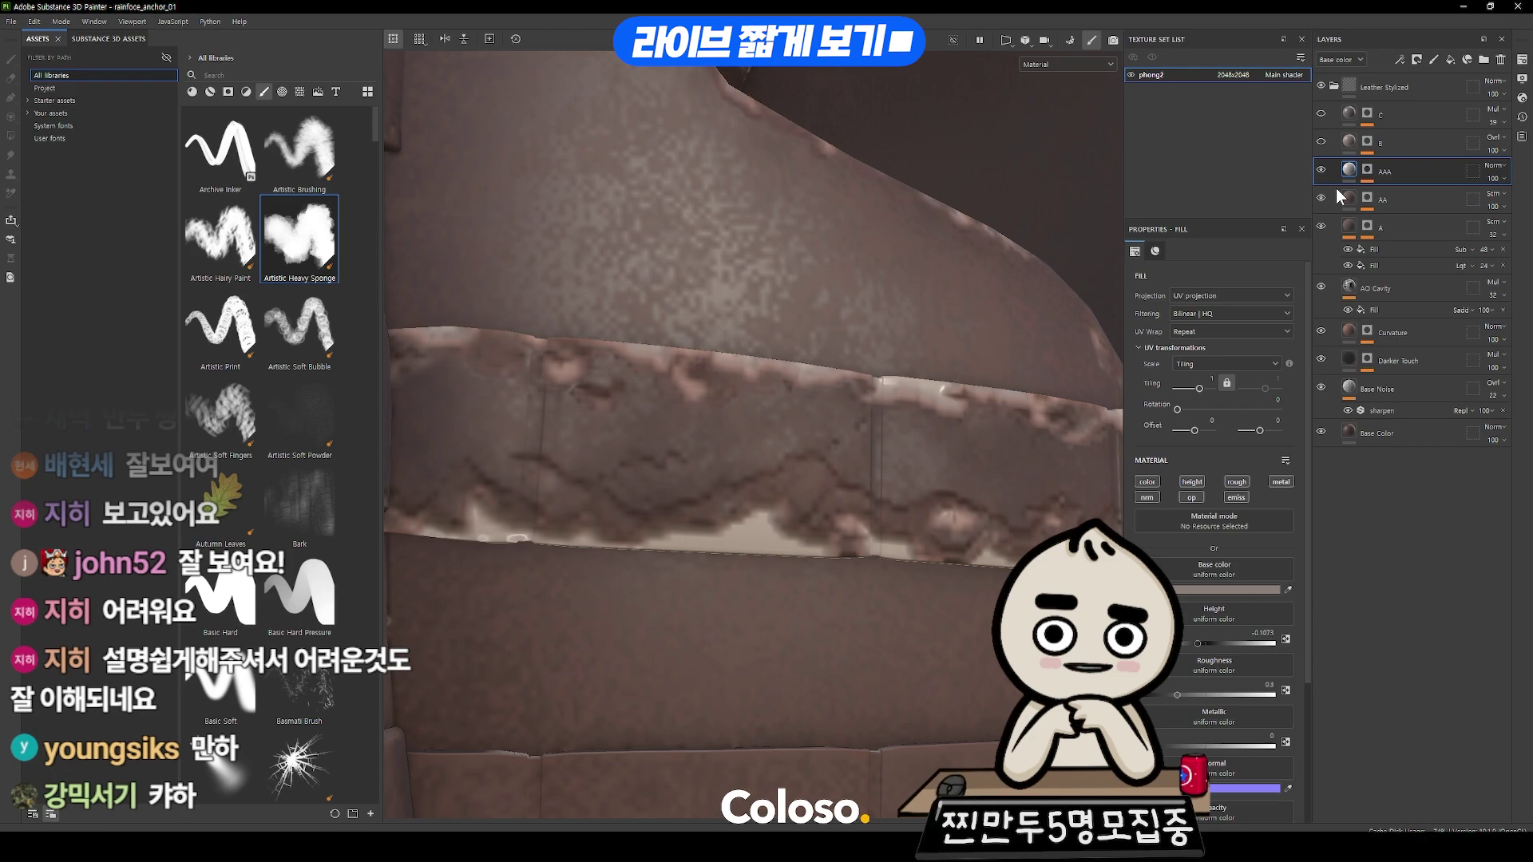
pyautogui.click(1495, 164)
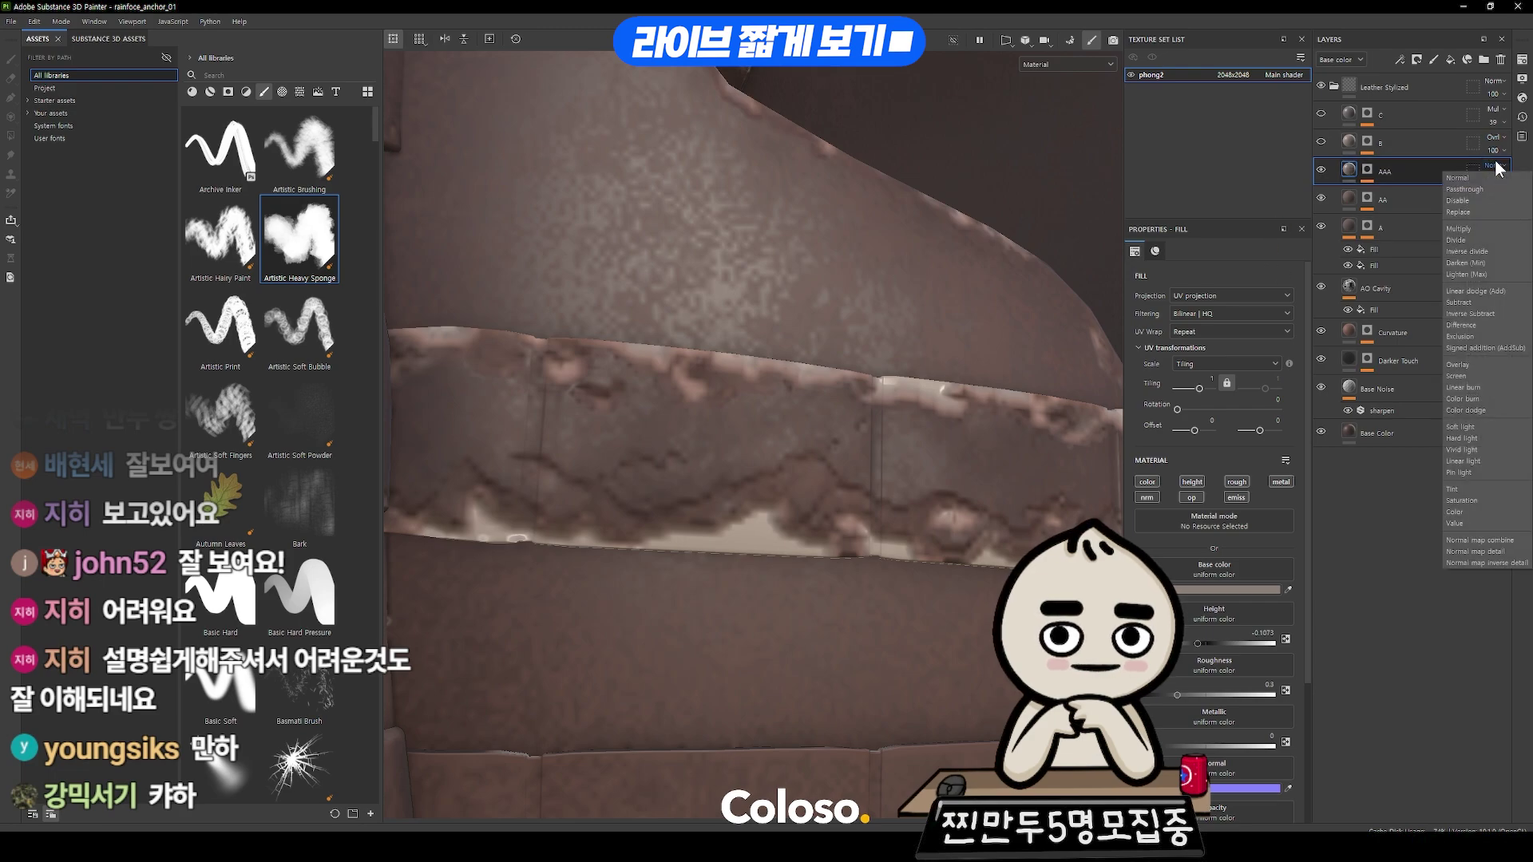
pyautogui.click(1463, 229)
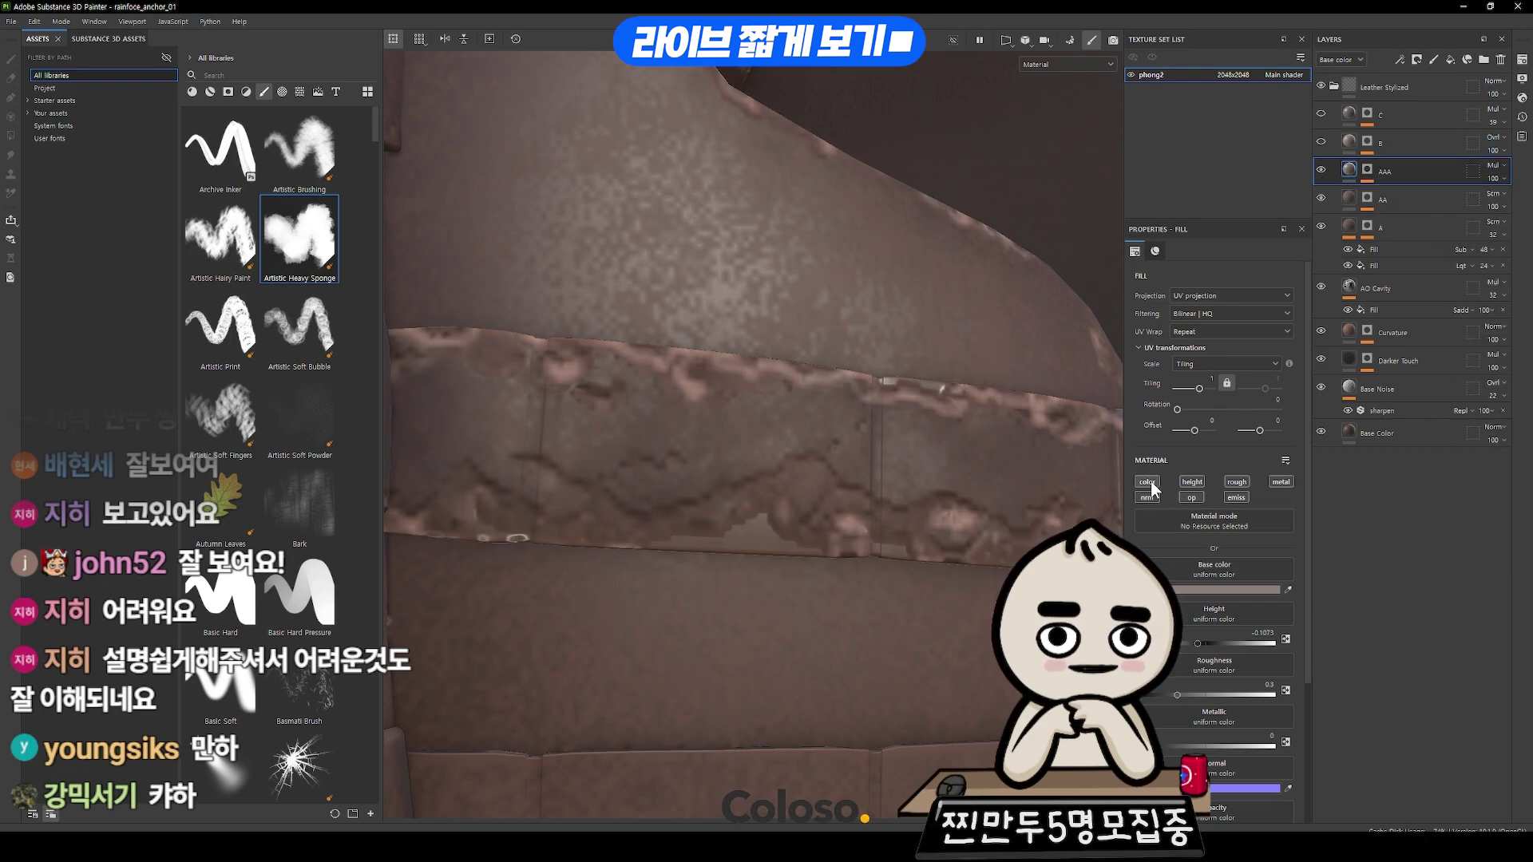
pyautogui.click(1194, 477)
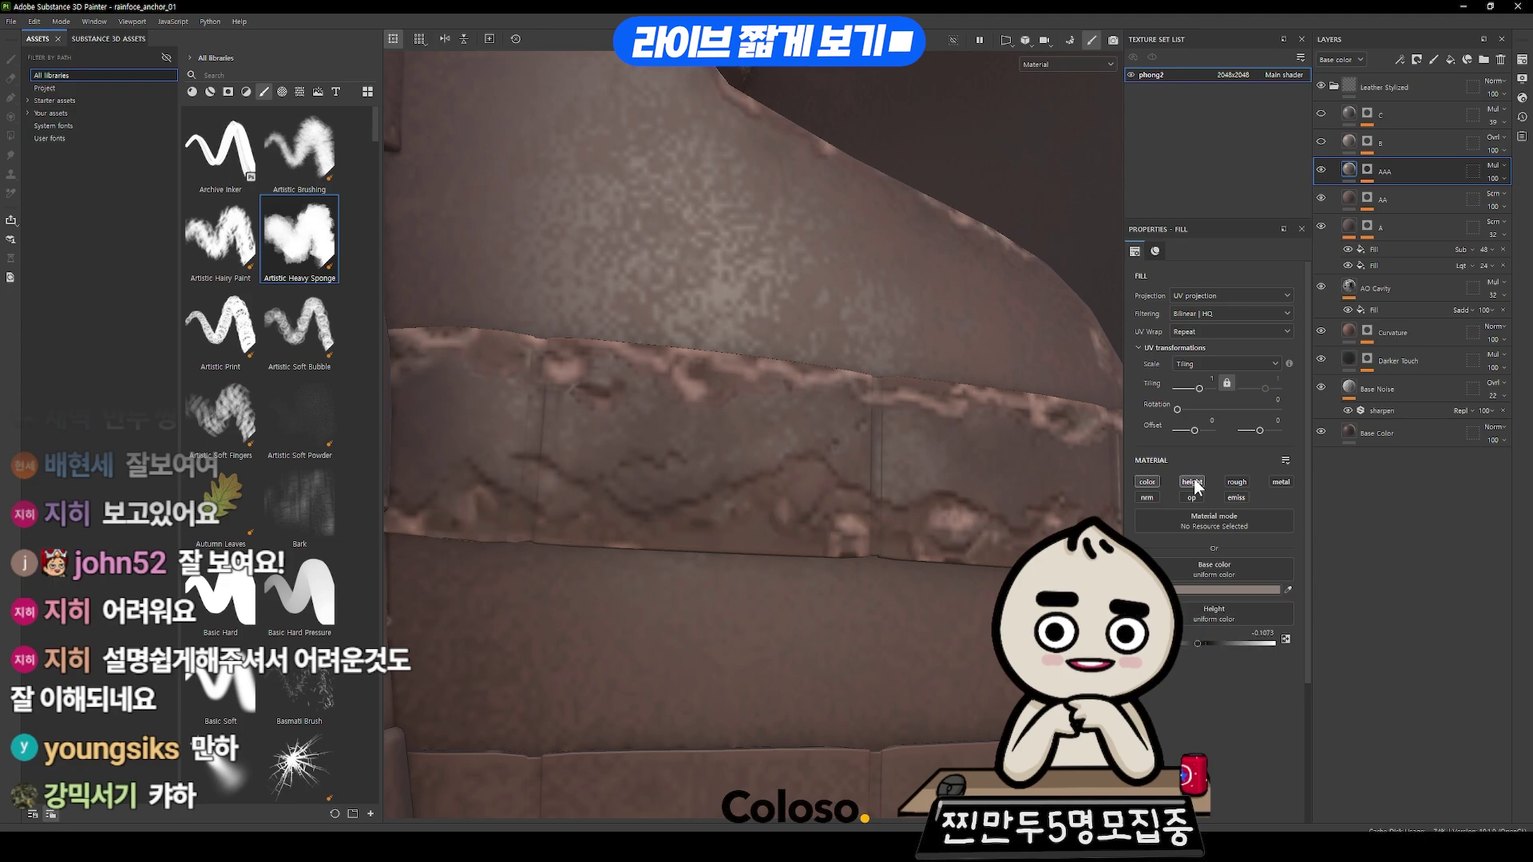
pyautogui.click(1235, 481)
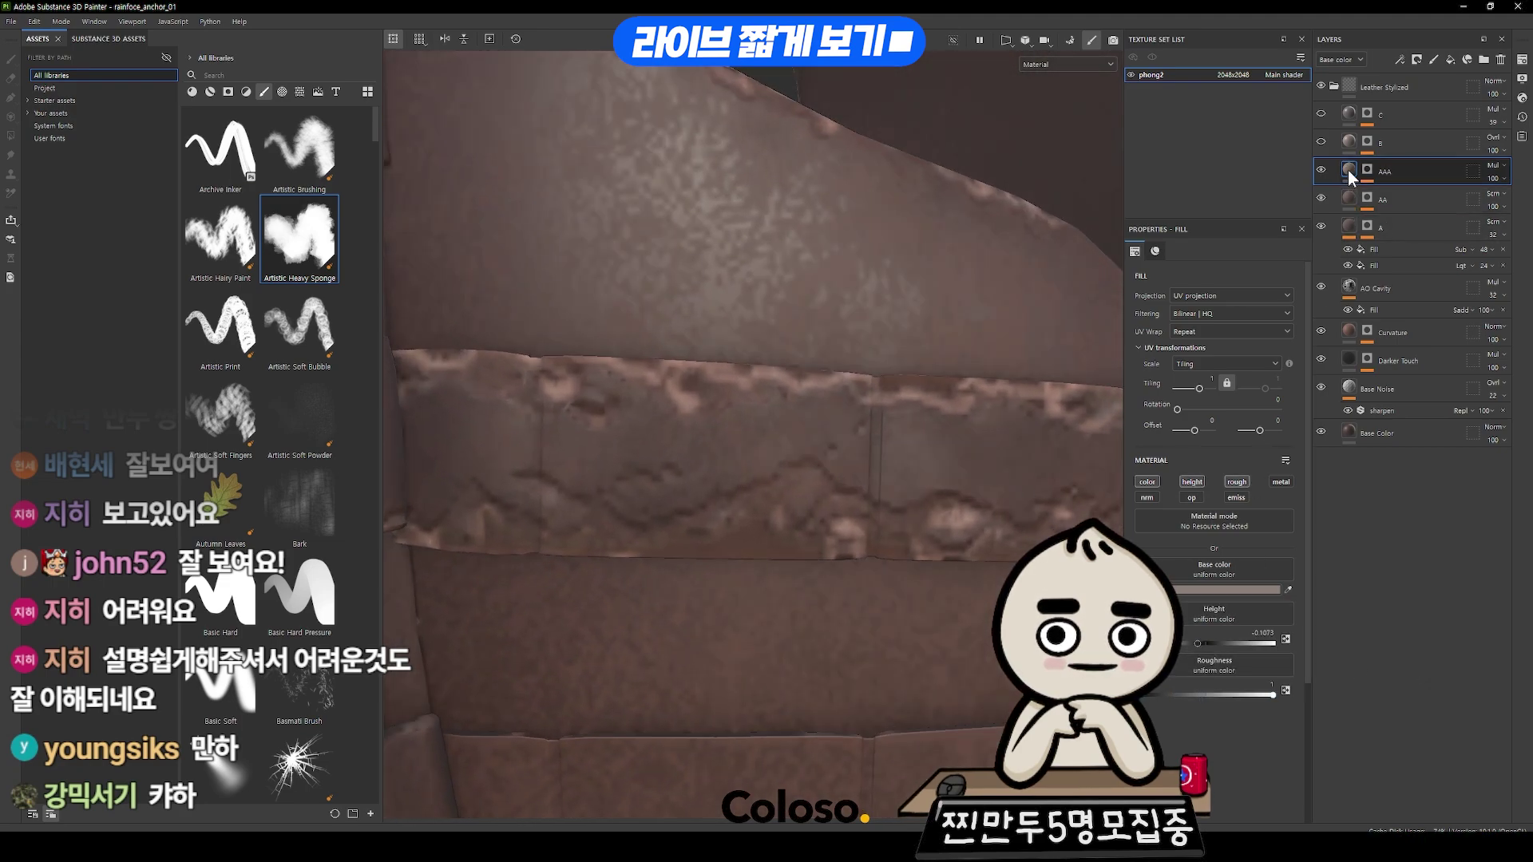
# - Add an HSL Perceptive filter to AAA with lightness about 0.69, comparing against layer AA
pyautogui.rightClick(1347, 170)
pyautogui.click(1382, 518)
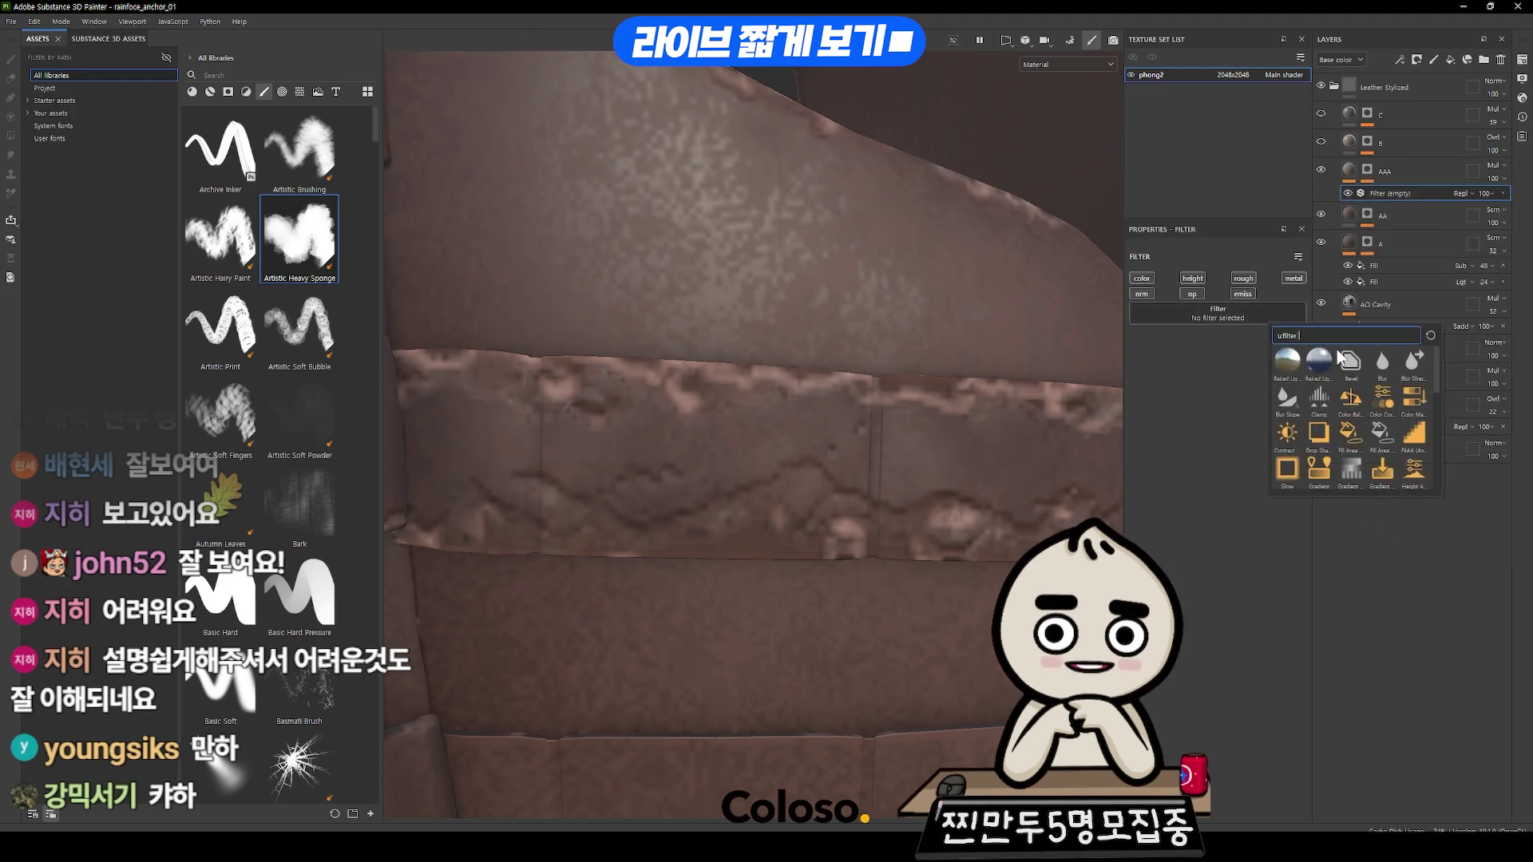
pyautogui.scroll(-3, 1370, 382)
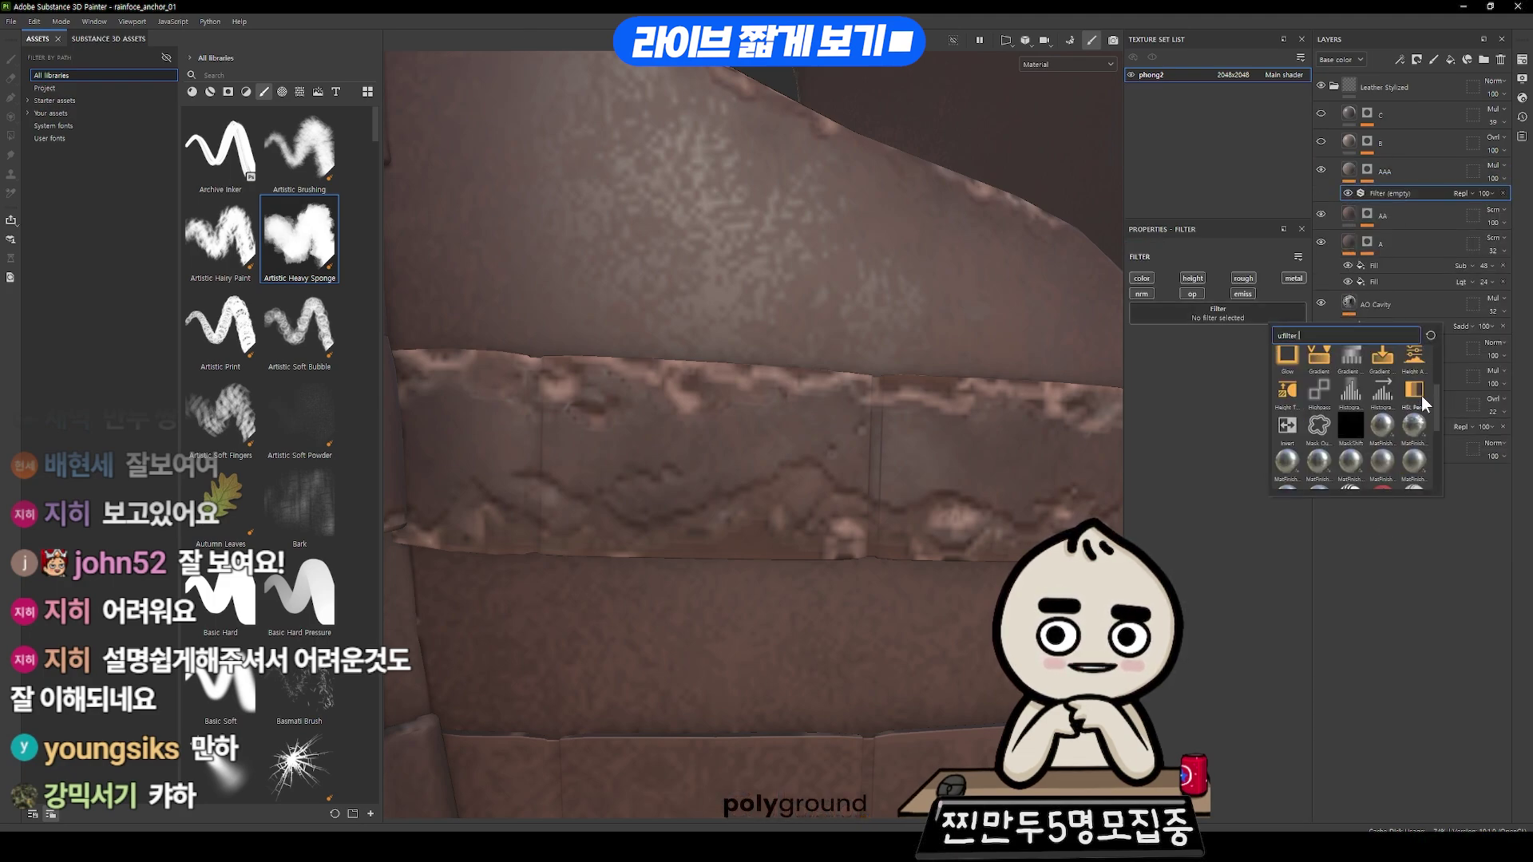
pyautogui.click(1413, 391)
pyautogui.moveTo(1220, 441)
pyautogui.mouseDown()
pyautogui.moveTo(1192, 441)
pyautogui.moveTo(1252, 445)
pyautogui.mouseUp()
pyautogui.scroll(-5, 654, 237)
pyautogui.scroll(3, 896, 379)
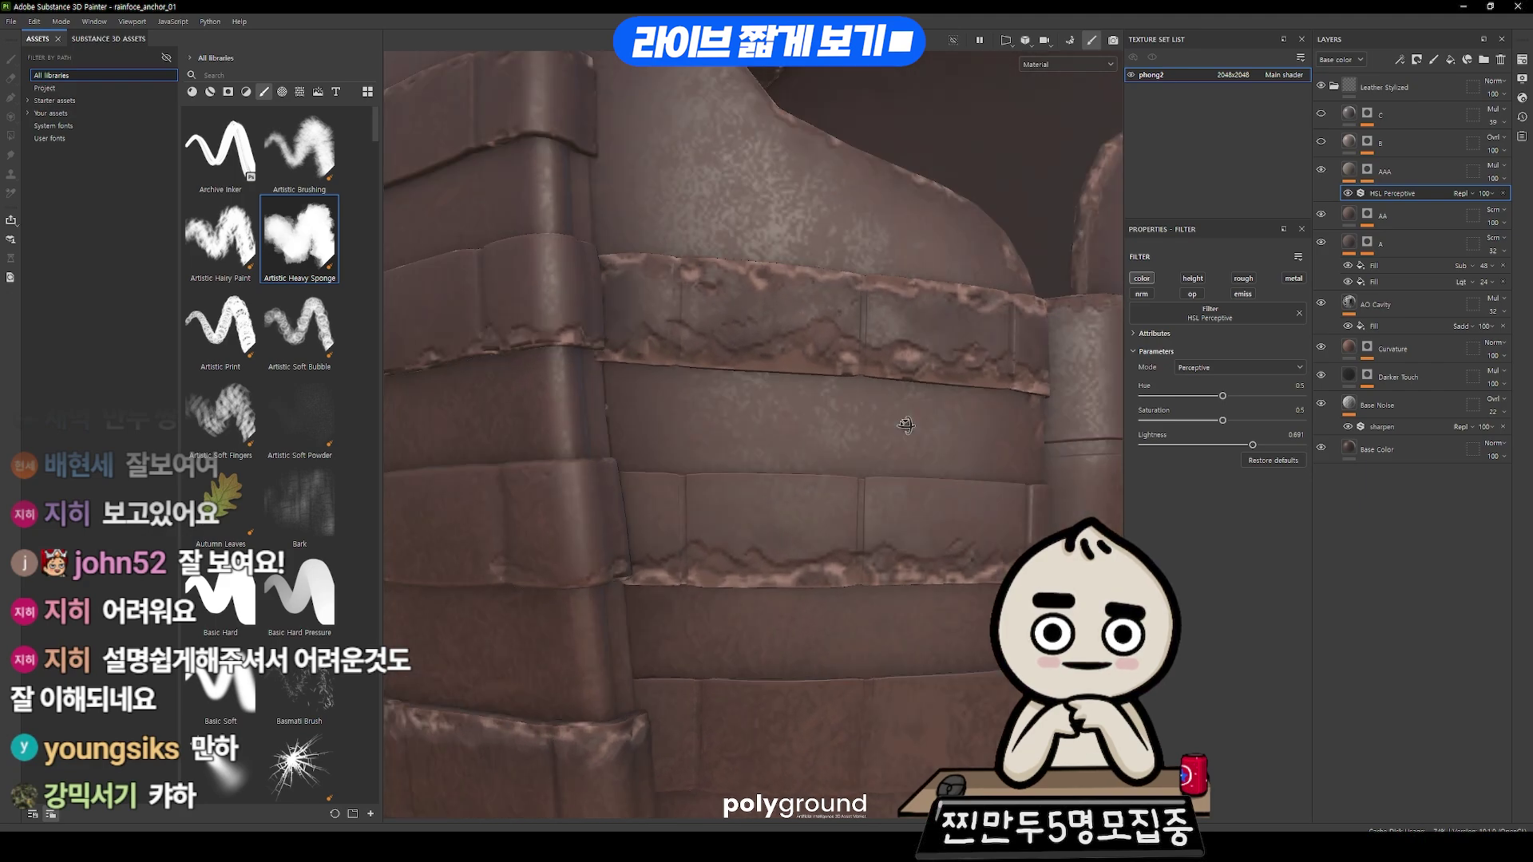
pyautogui.click(1320, 214)
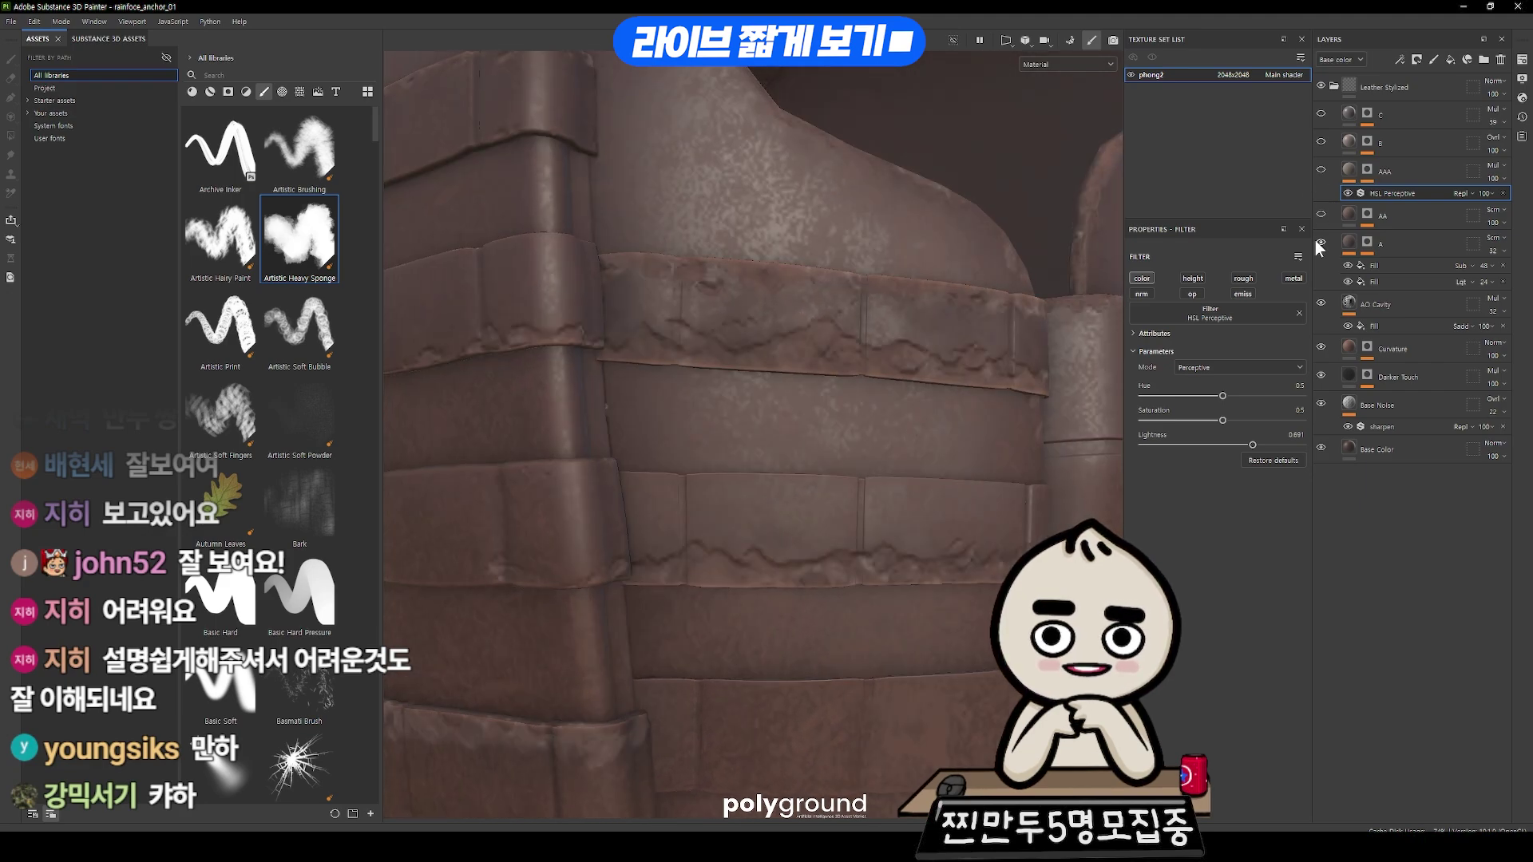
pyautogui.click(1319, 212)
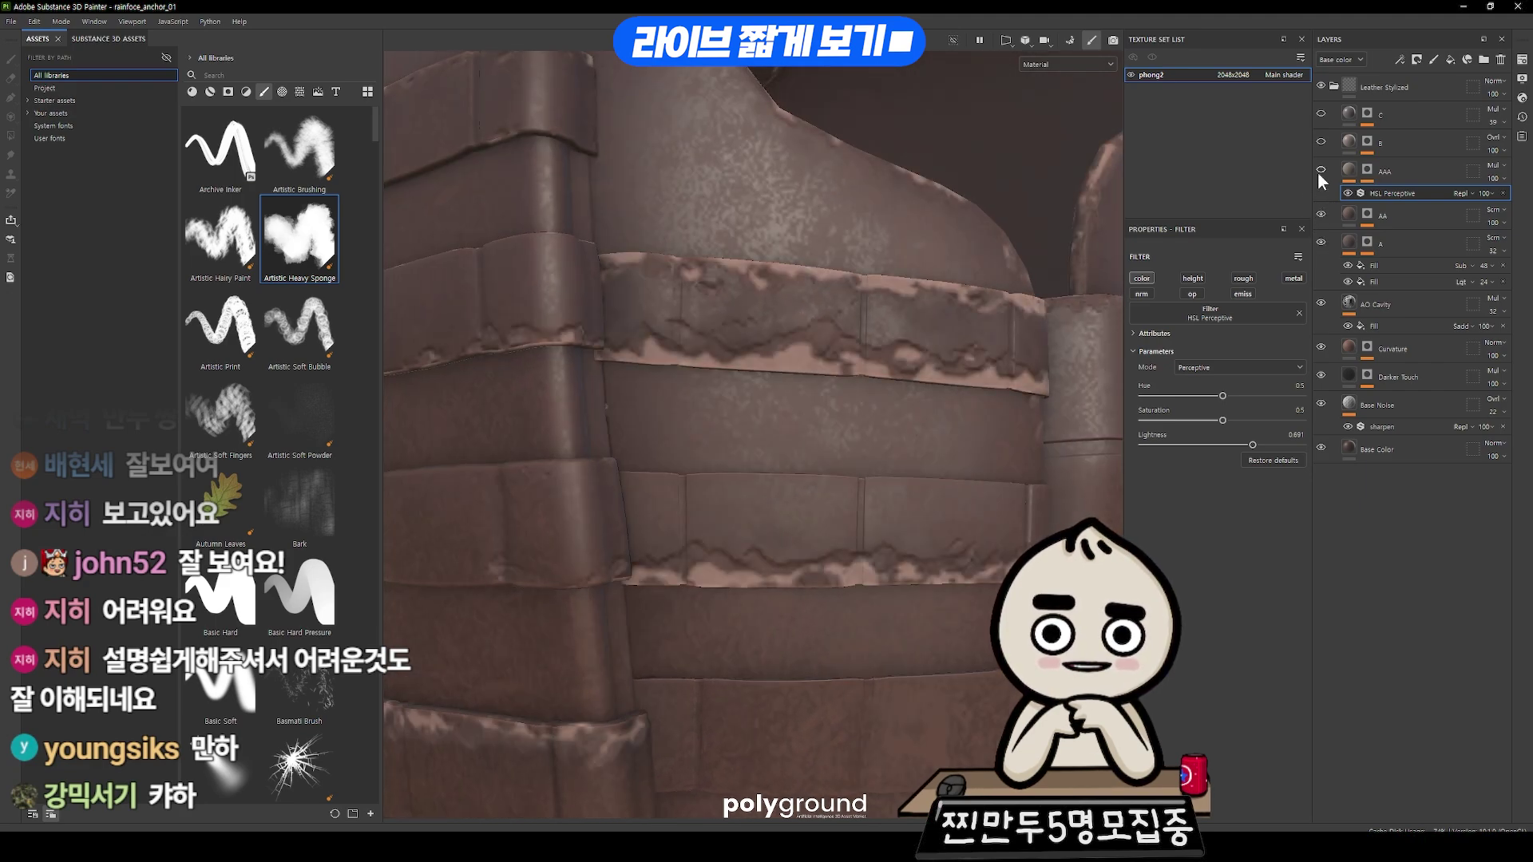
# - Paint additional scuff patches onto the vest's front plate in layer A's mask Paint effect
pyautogui.click(1319, 169)
pyautogui.moveTo(967, 382)
pyautogui.keyDown('alt'); pyautogui.mouseDown()
pyautogui.moveTo(948, 351)
pyautogui.moveTo(787, 247)
pyautogui.moveTo(1009, 428)
pyautogui.moveTo(858, 333)
pyautogui.mouseUp(); pyautogui.keyUp('alt')
pyautogui.scroll(-5, 870, 342)
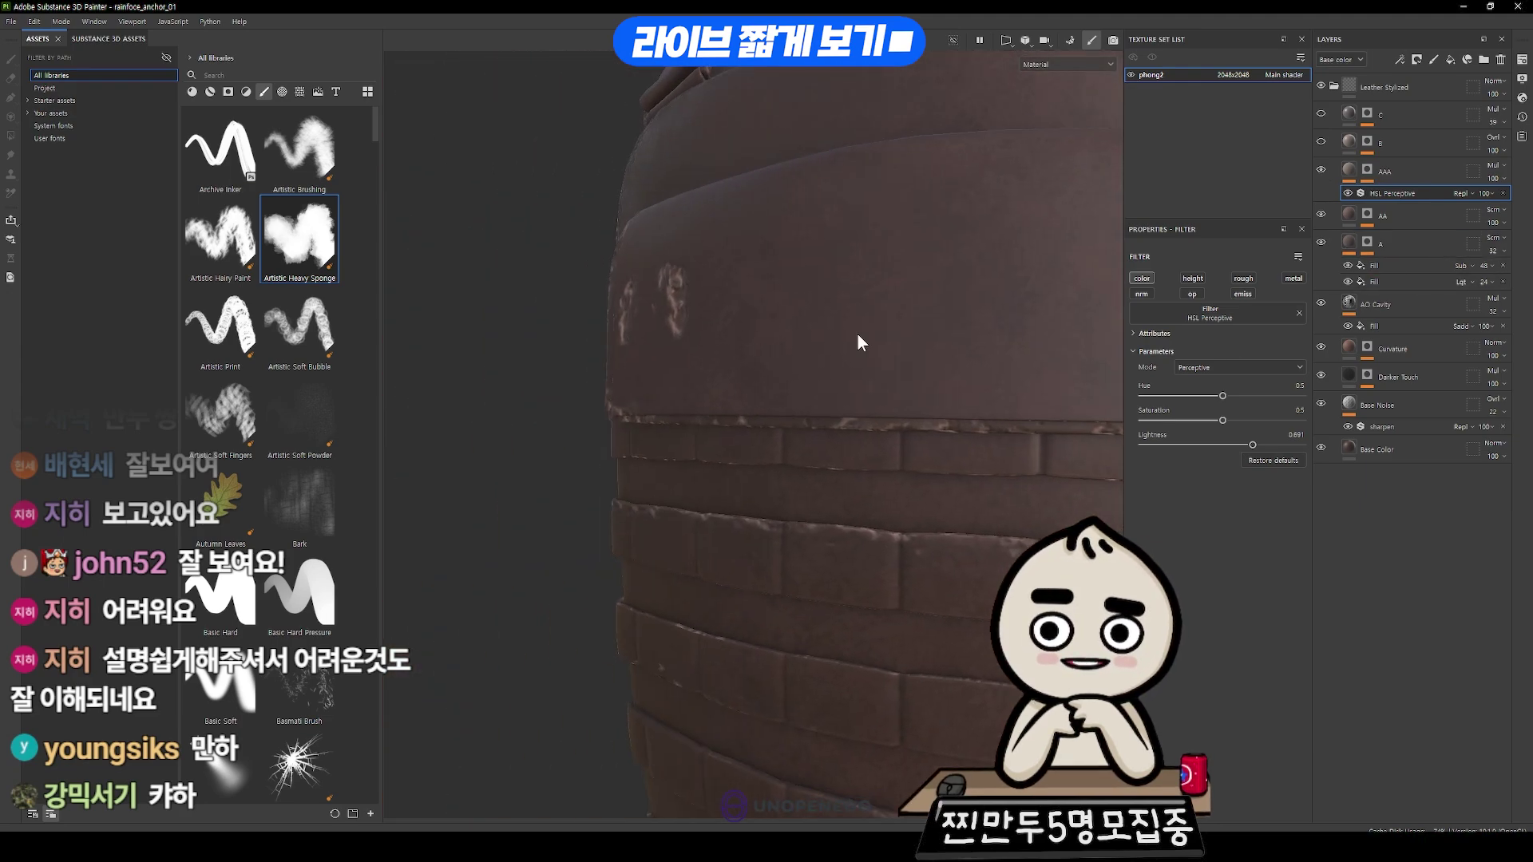
pyautogui.scroll(5, 857, 334)
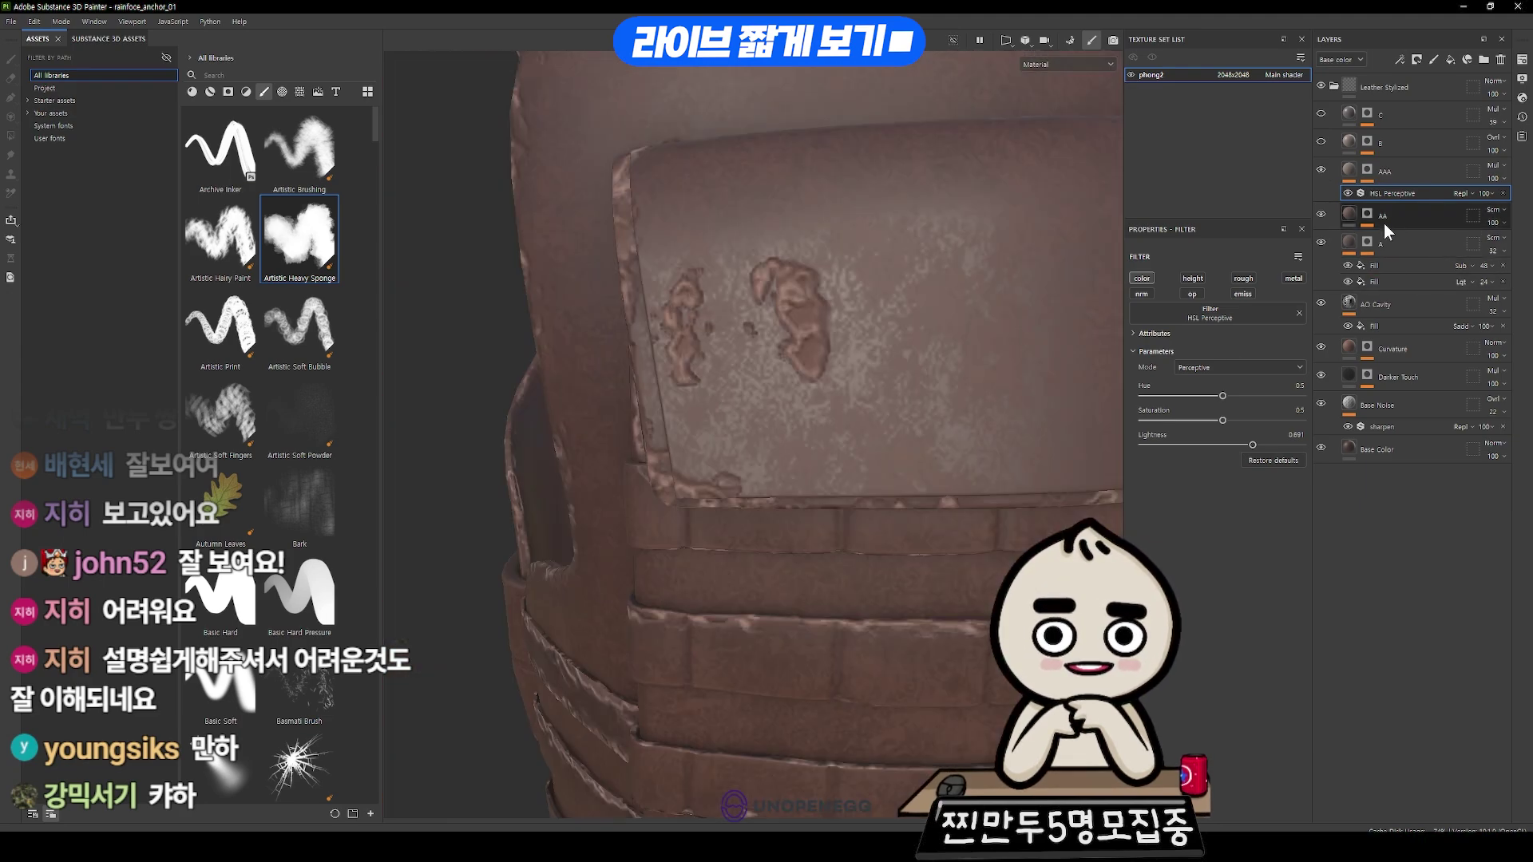
pyautogui.click(1367, 252)
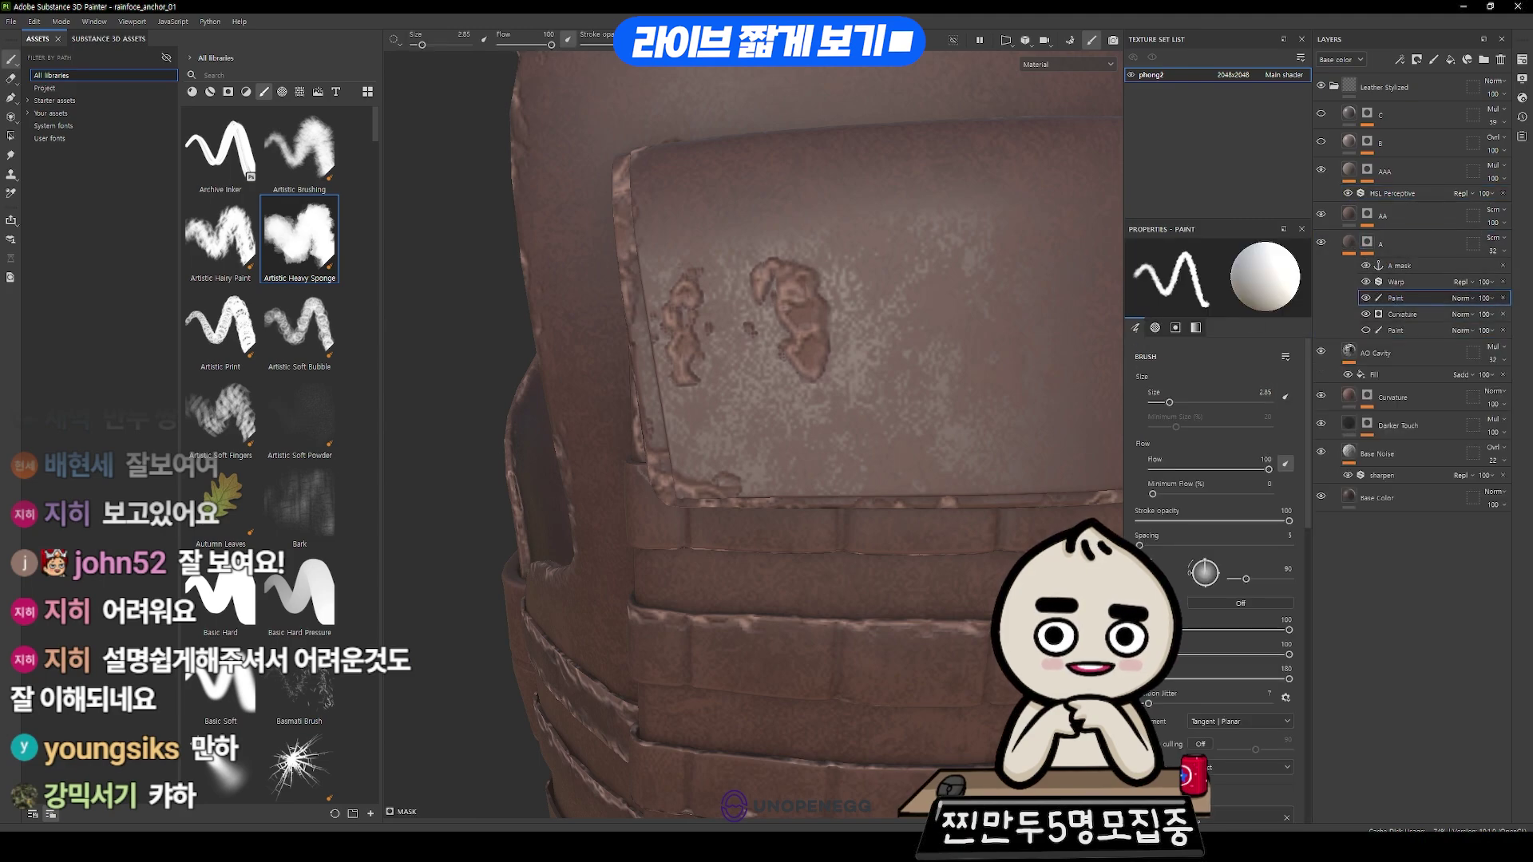
pyautogui.moveTo(799, 335)
pyautogui.keyDown('alt'); pyautogui.mouseDown()
pyautogui.moveTo(702, 328)
pyautogui.moveTo(780, 293)
pyautogui.mouseUp(); pyautogui.keyUp('alt')
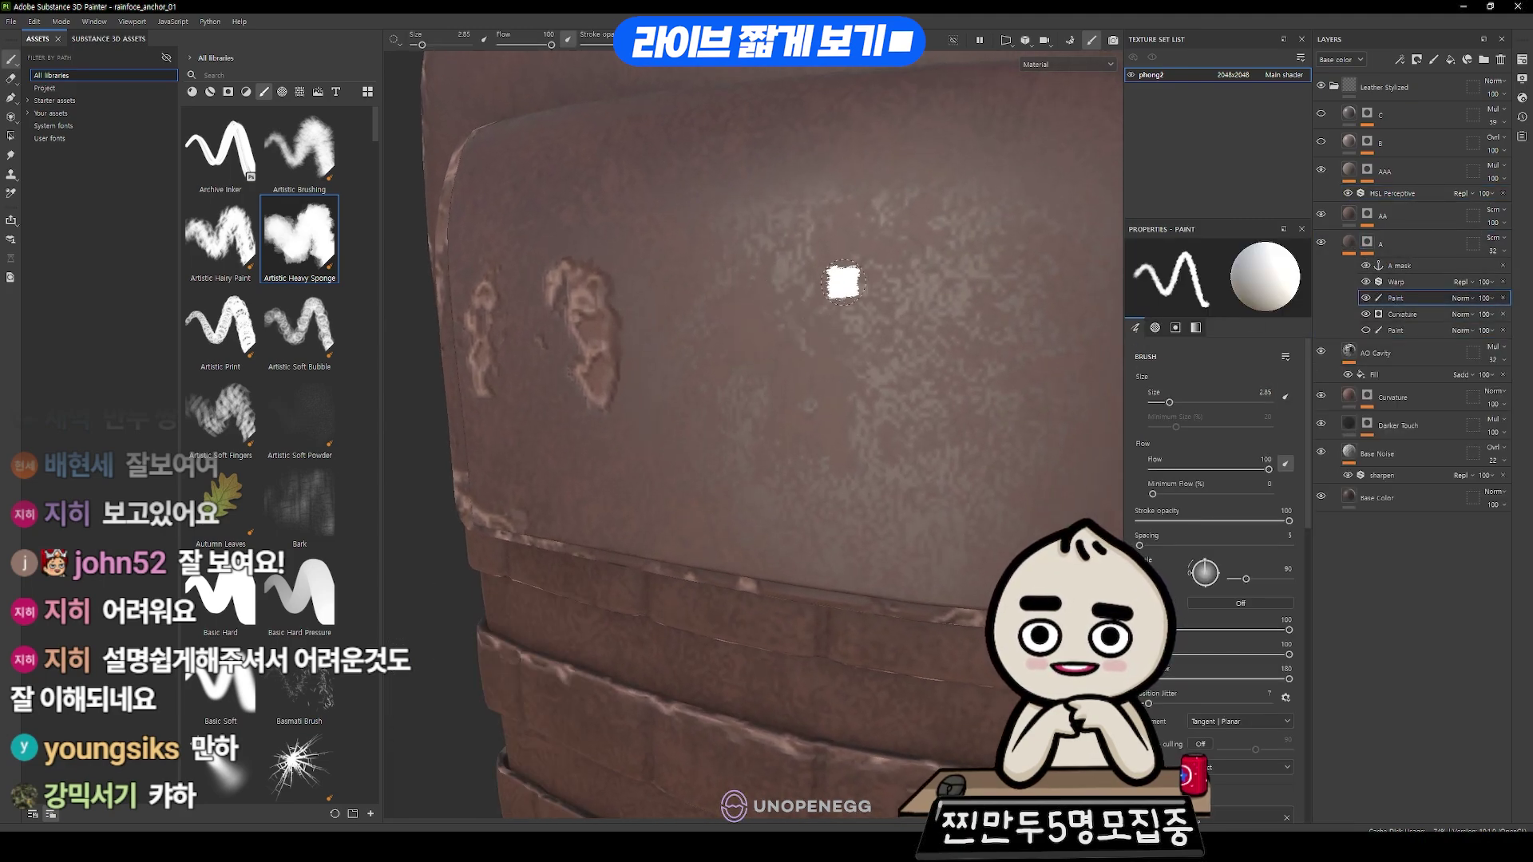
pyautogui.moveTo(723, 245)
pyautogui.mouseDown()
pyautogui.moveTo(825, 290)
pyautogui.moveTo(680, 217)
pyautogui.moveTo(792, 565)
pyautogui.mouseUp()
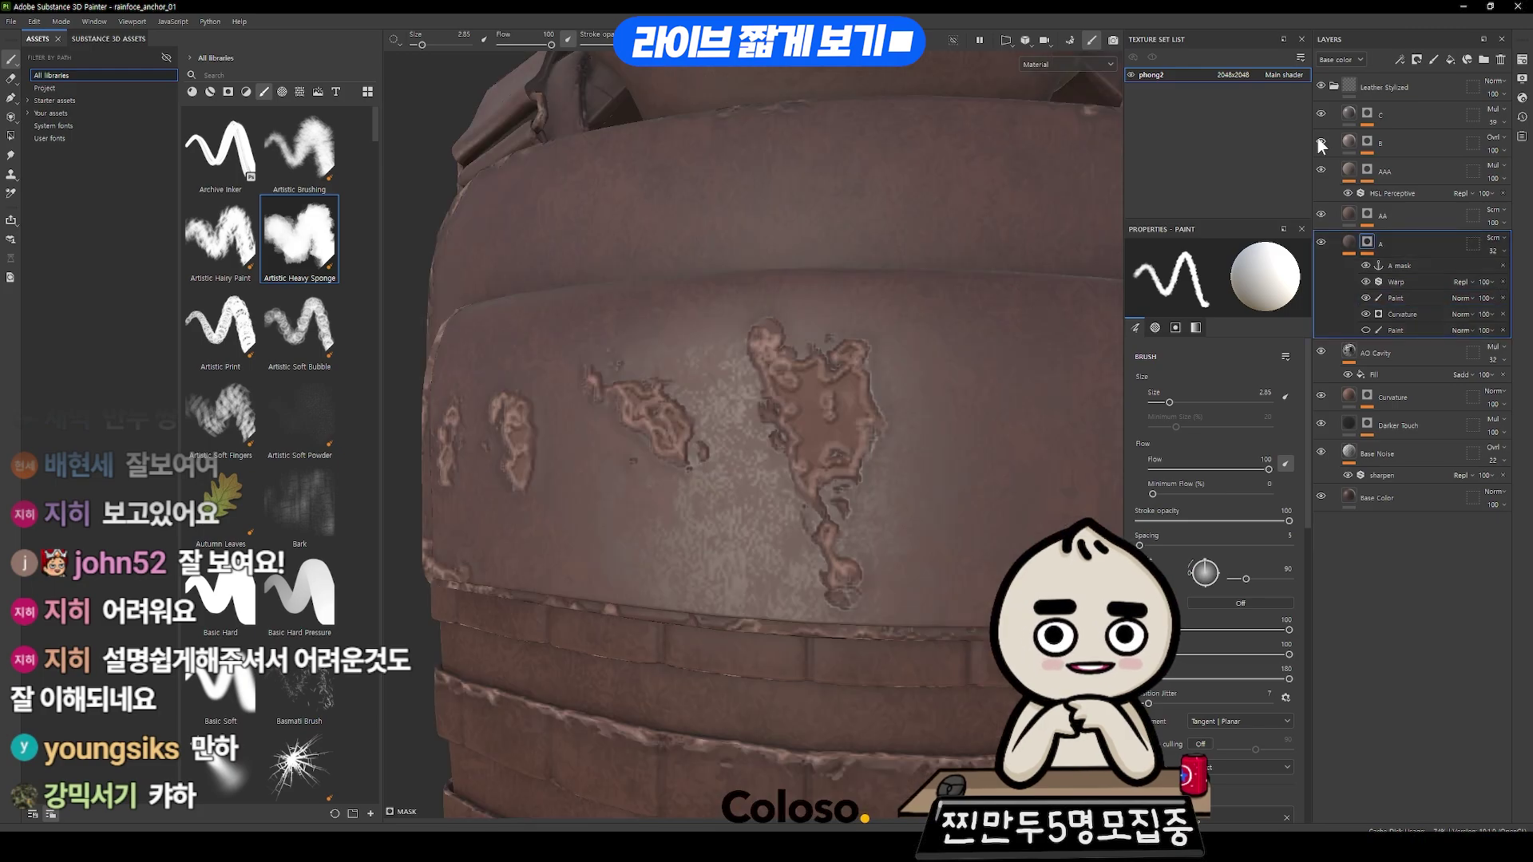
# - Rotate the lighting and toggle layers AA and A off and on to compare the patches
pyautogui.click(1342, 142)
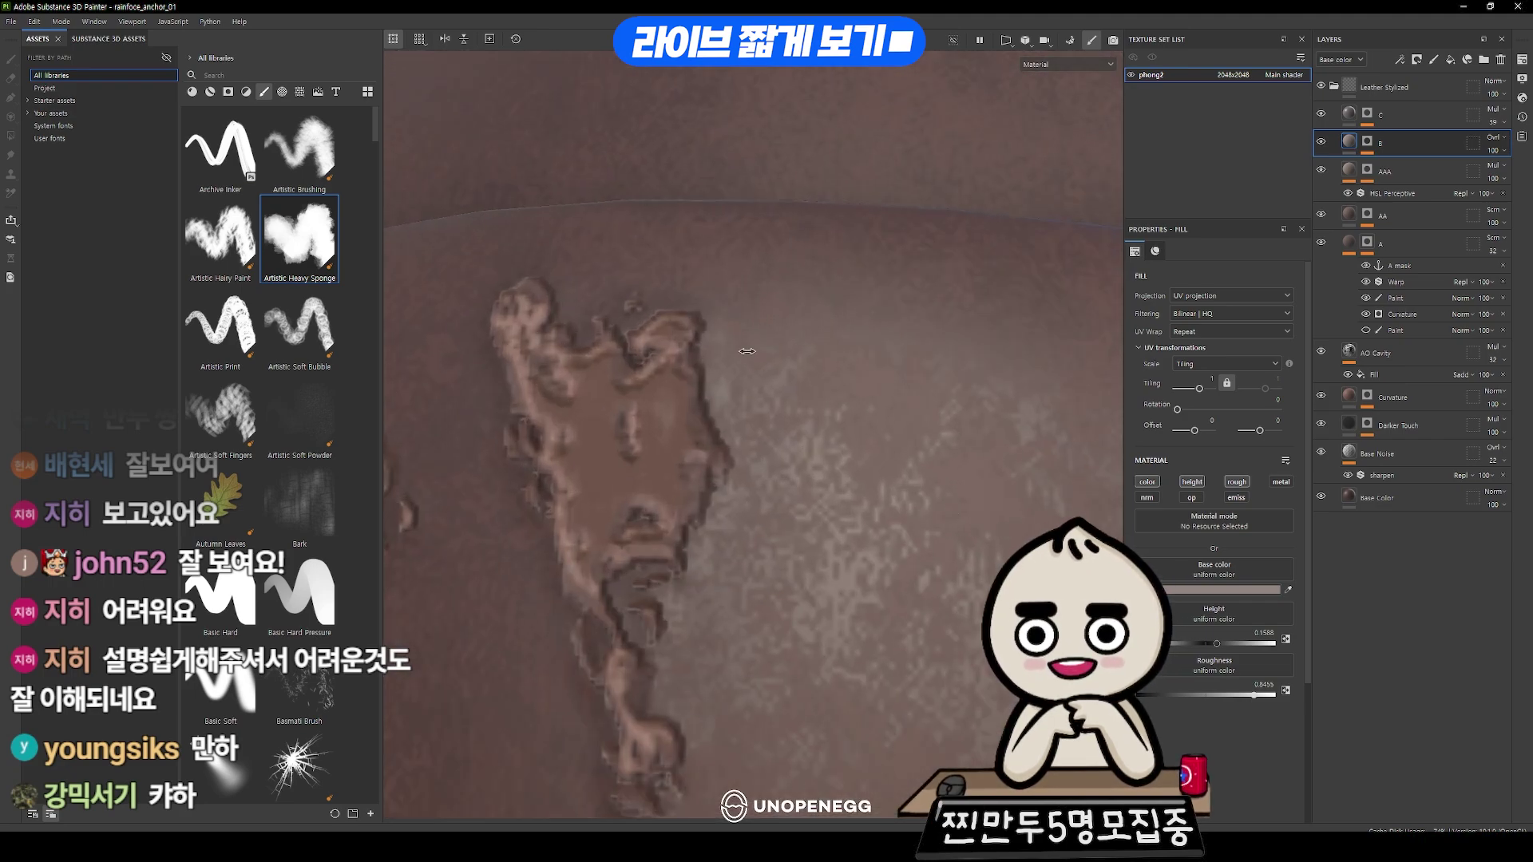
pyautogui.keyDown('shift'); pyautogui.moveTo(748, 351); pyautogui.dragTo(738, 369, button='right'); pyautogui.keyUp('shift')
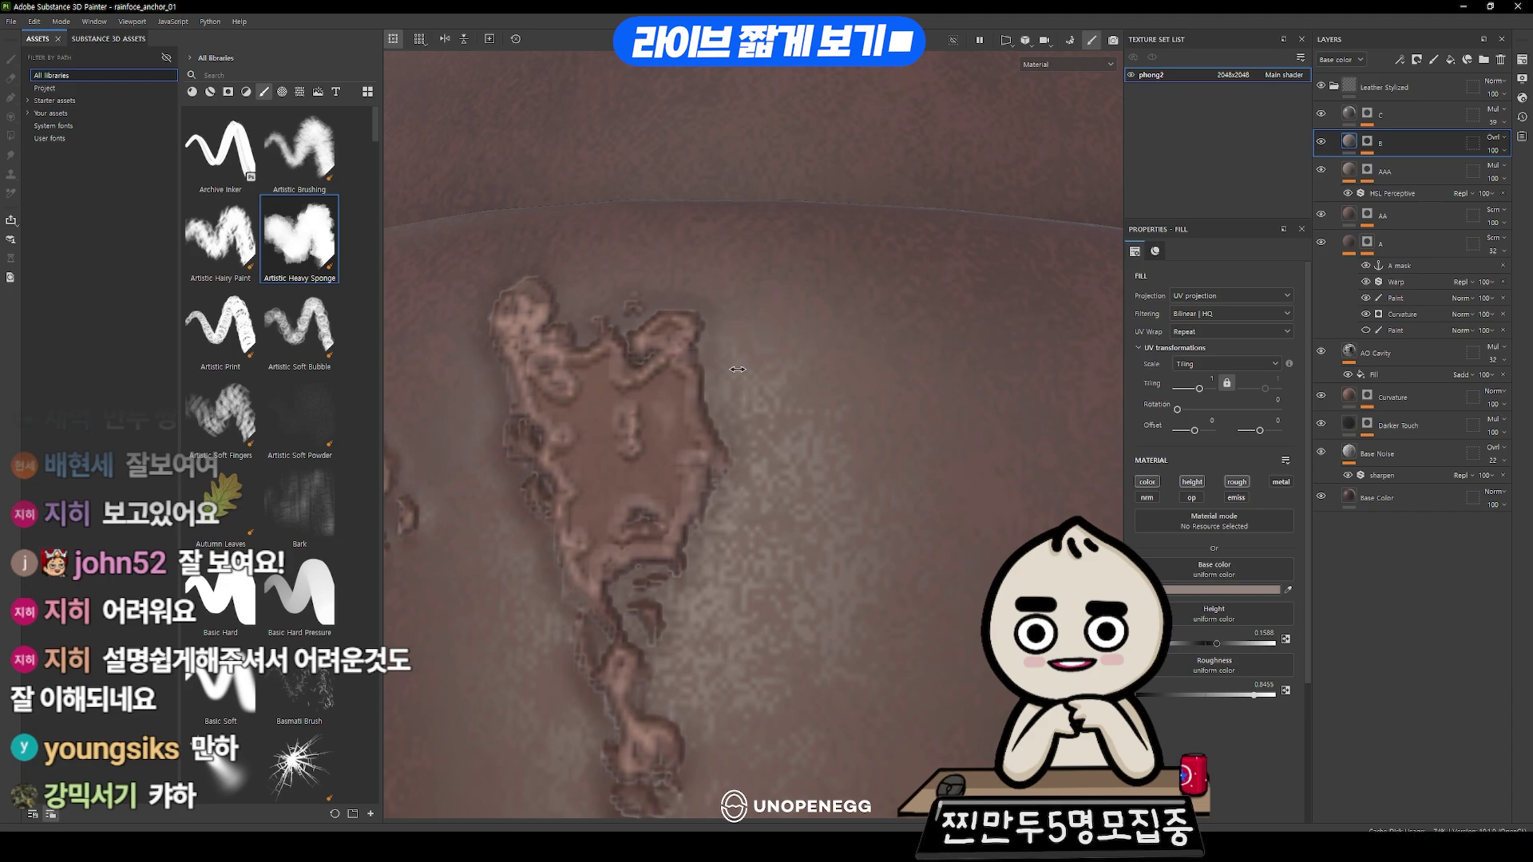
pyautogui.click(1322, 216)
pyautogui.click(1322, 216)
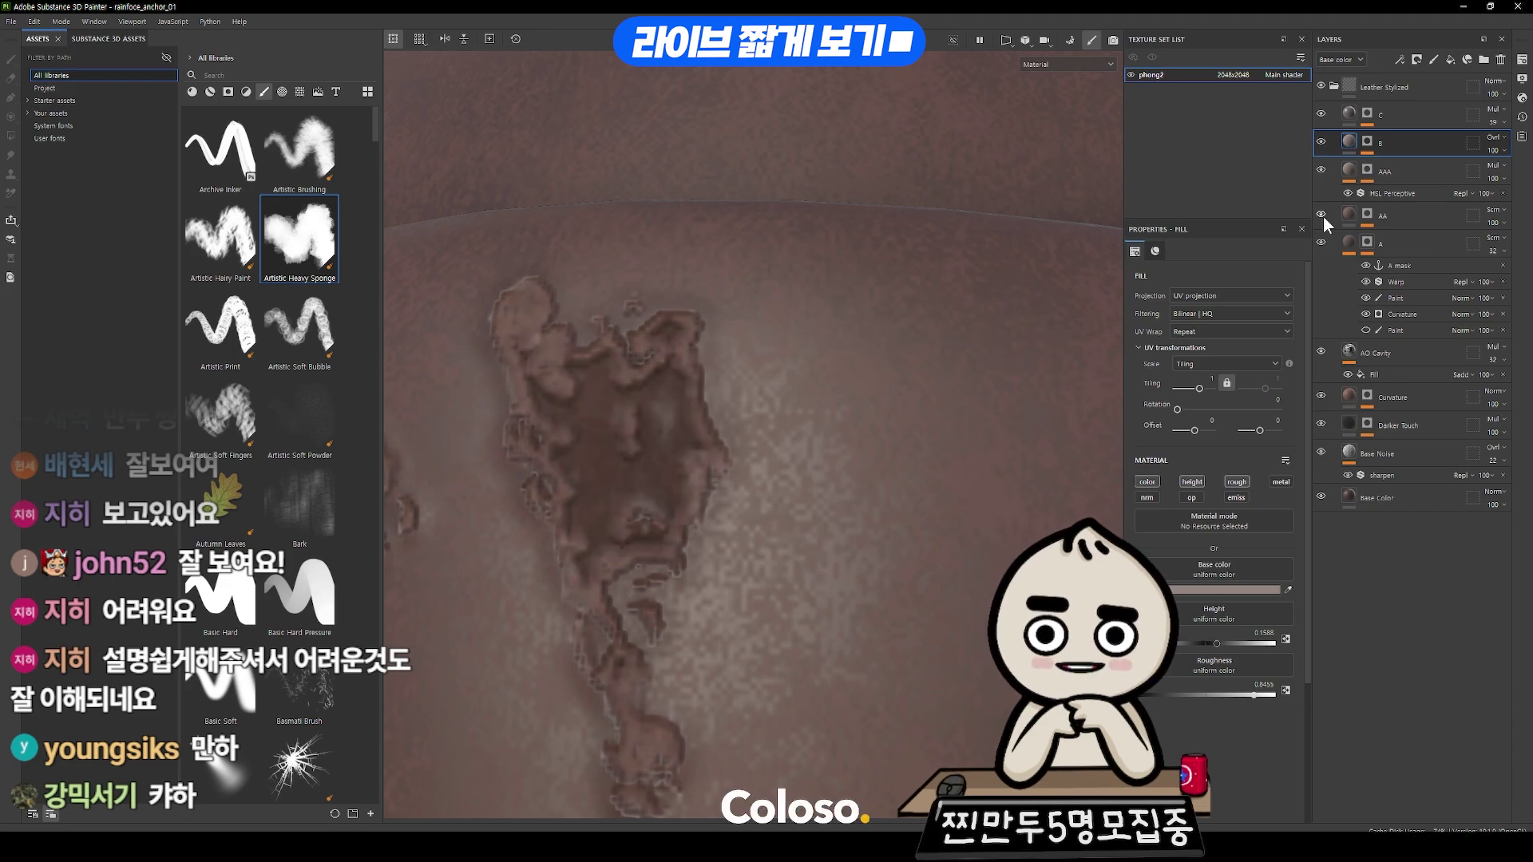
pyautogui.click(1322, 216)
pyautogui.click(1321, 239)
pyautogui.click(1322, 239)
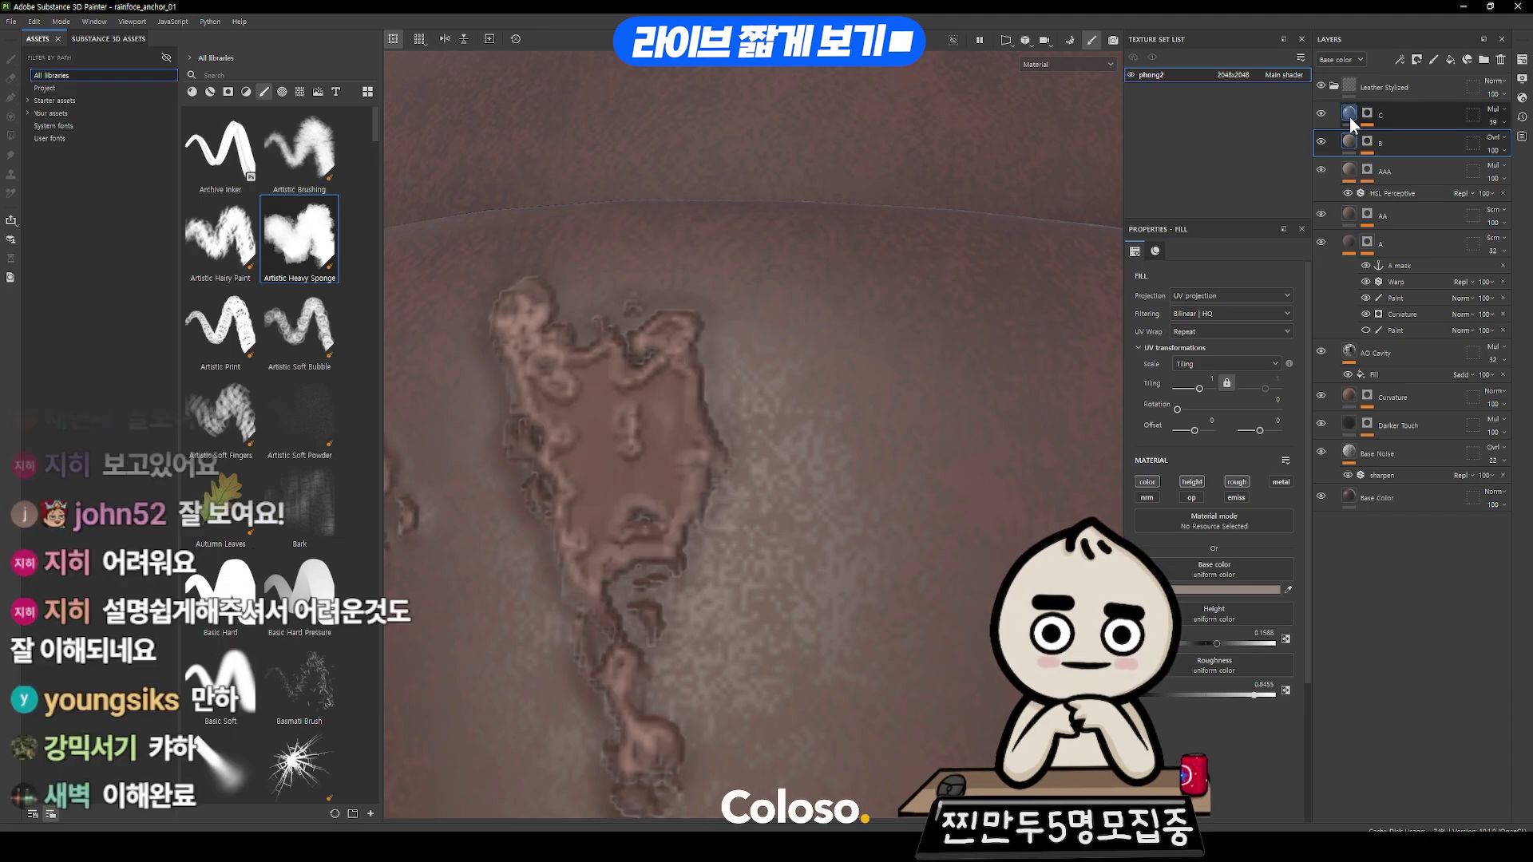
# - Add a fill layer named D above AAA and give it a black mask
pyautogui.click(1449, 59)
pyautogui.doubleClick(1402, 172)
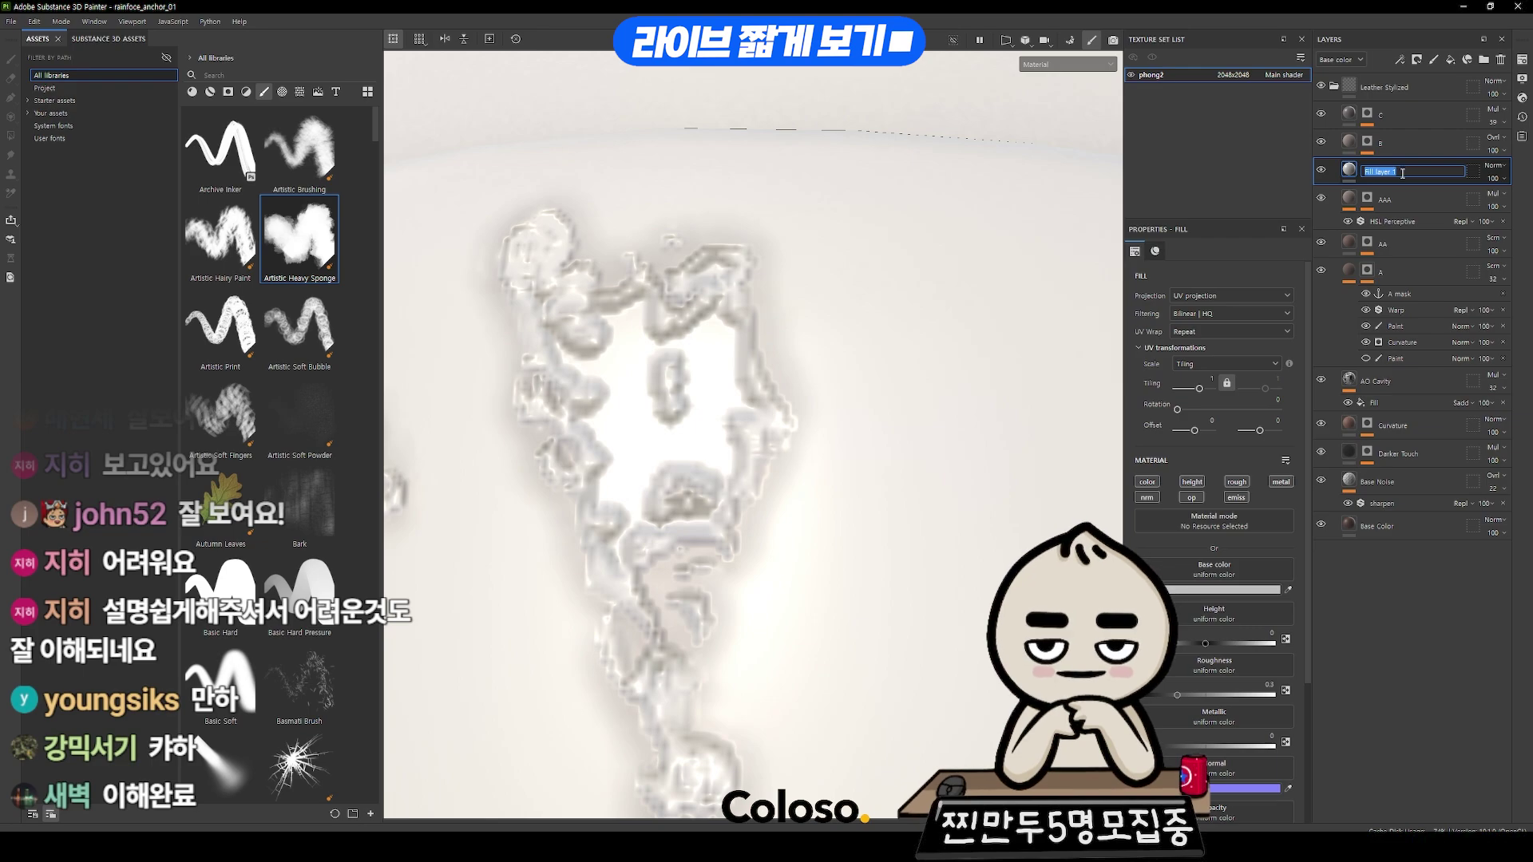
pyautogui.press('Return')
pyautogui.rightClick(1358, 171)
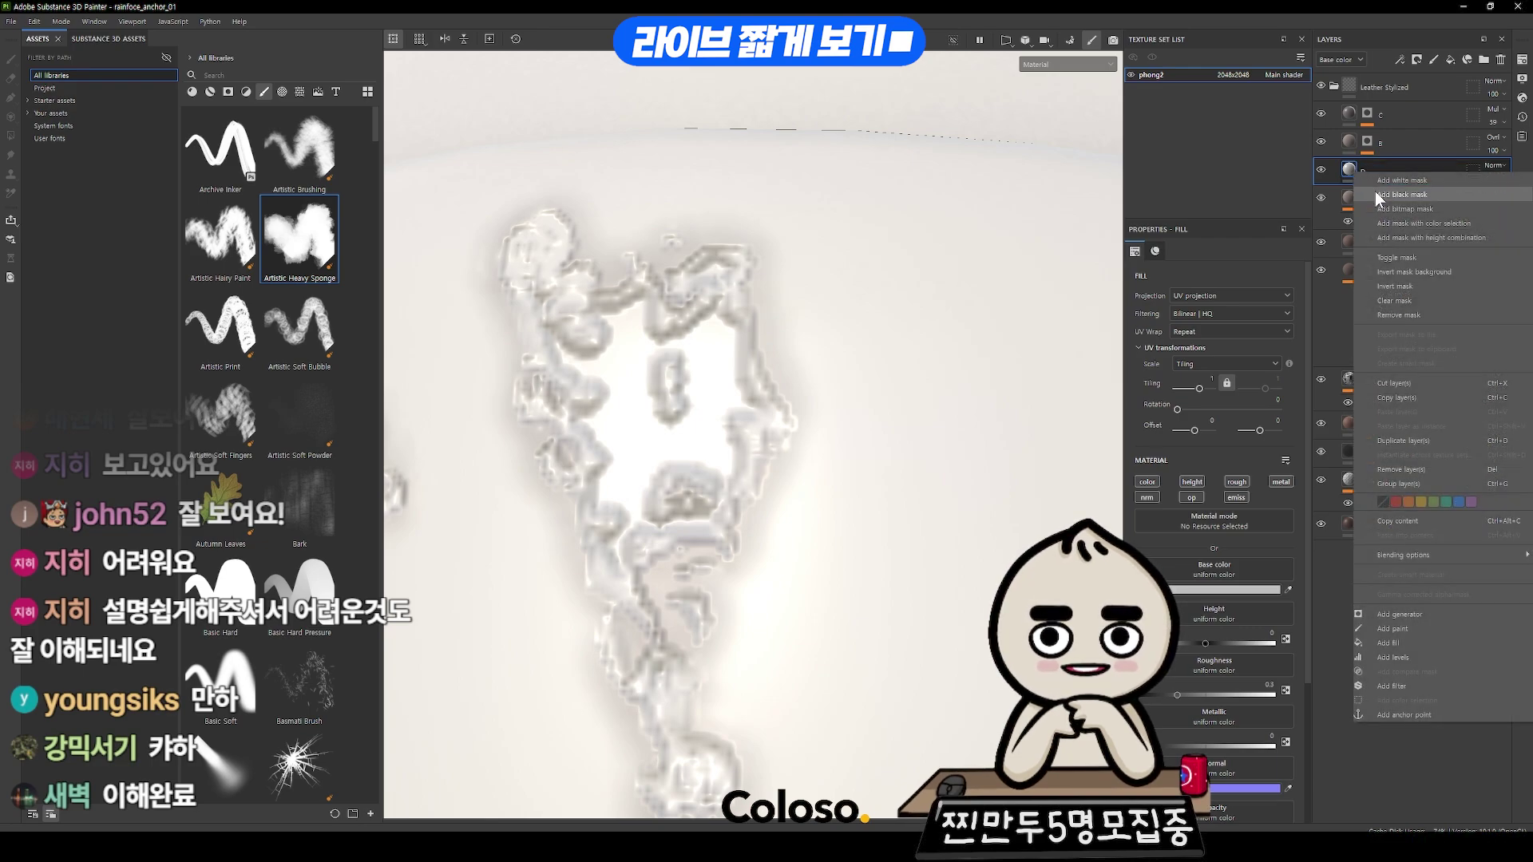
pyautogui.click(1374, 190)
# - Add a fill effect to layer D's mask sourced from the A mask anchor point
pyautogui.rightClick(1360, 172)
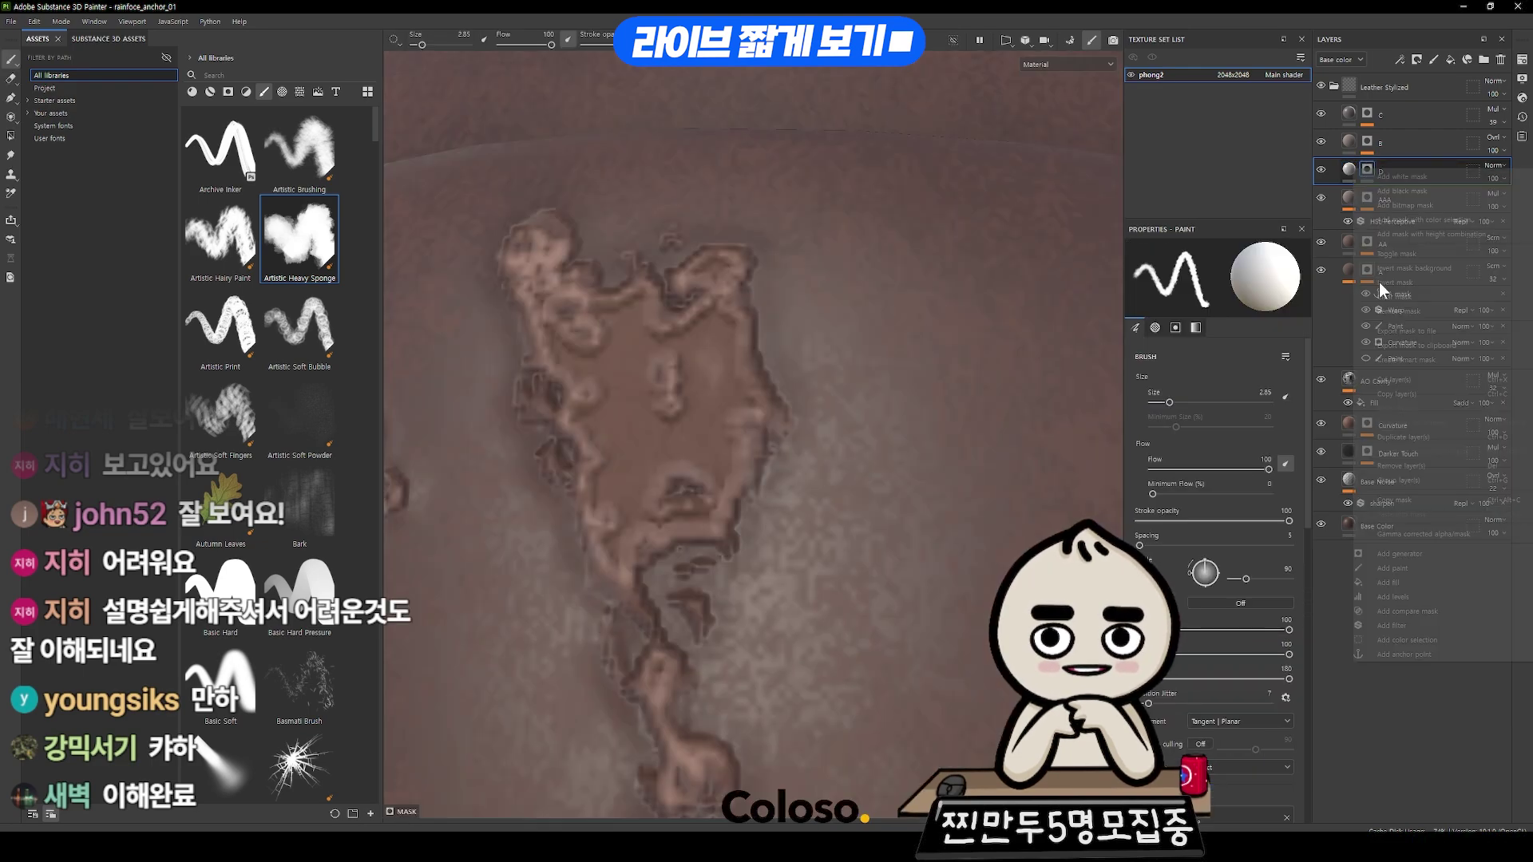
pyautogui.click(1397, 581)
pyautogui.click(1232, 479)
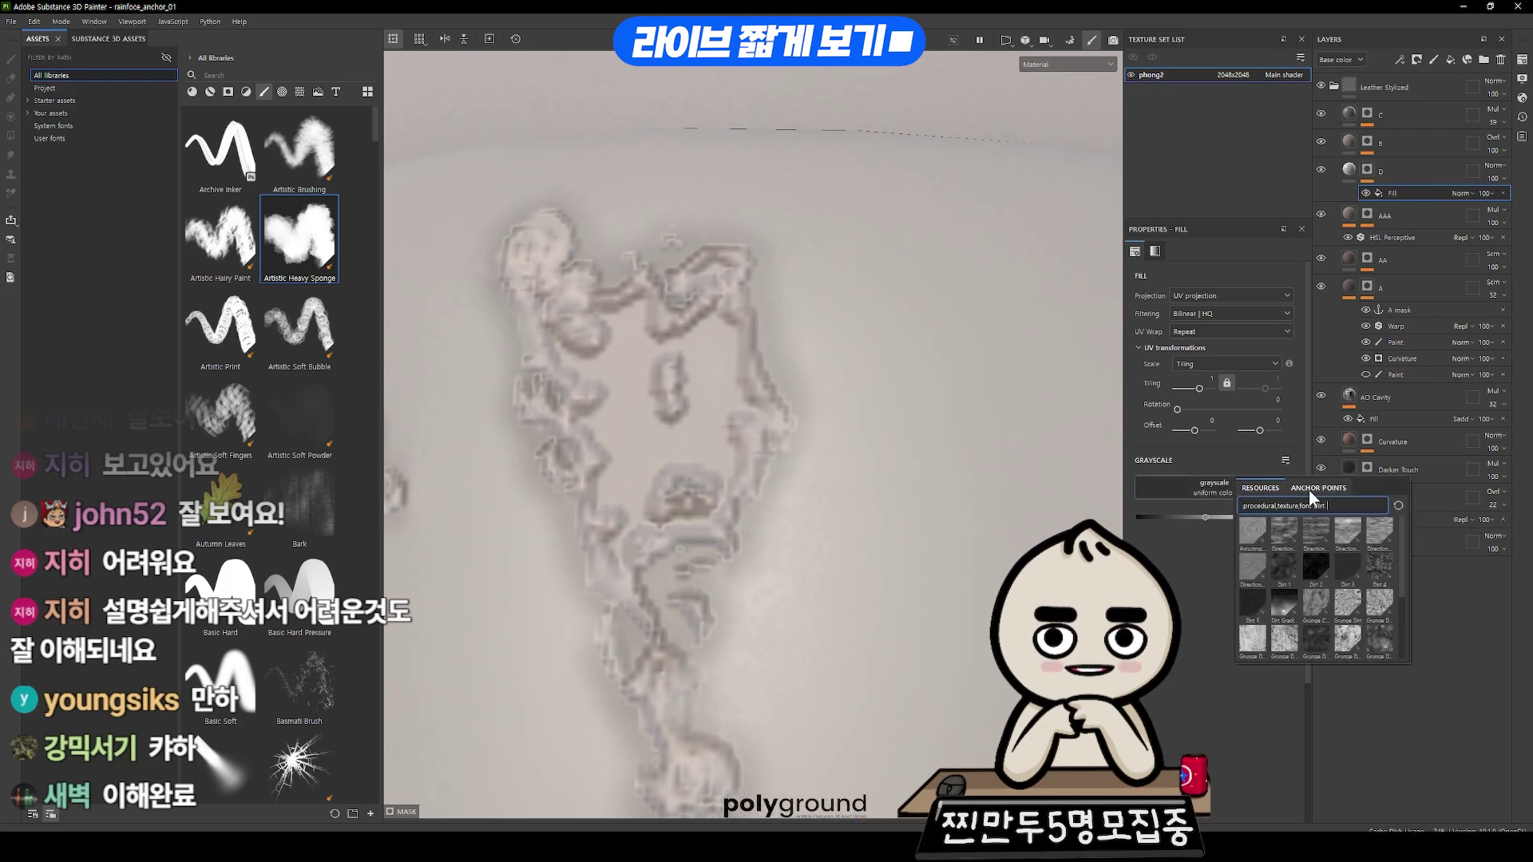
pyautogui.press('Escape')
pyautogui.click(1322, 492)
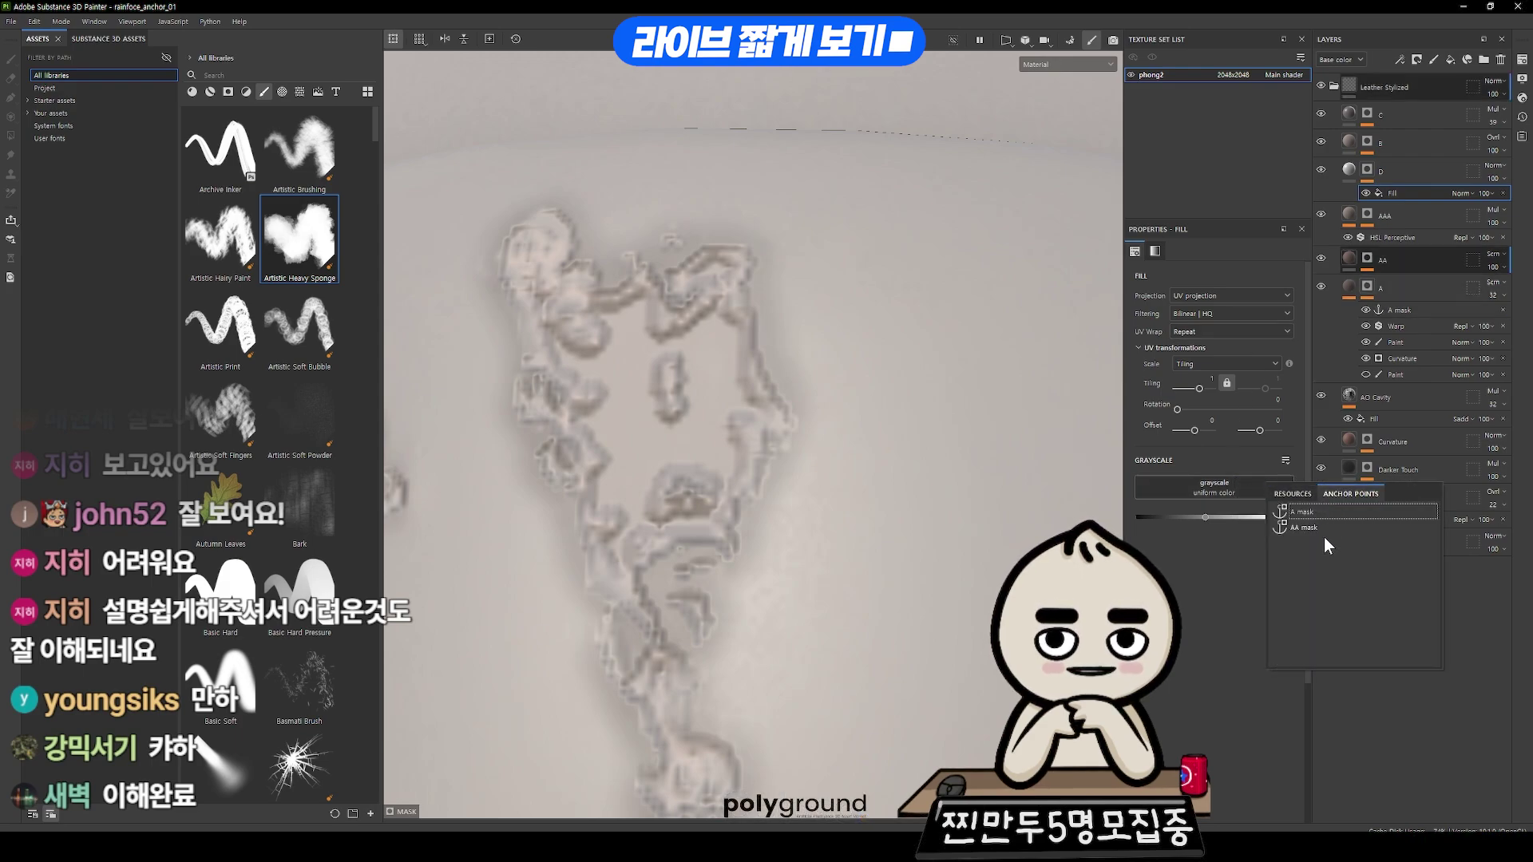
pyautogui.click(1309, 515)
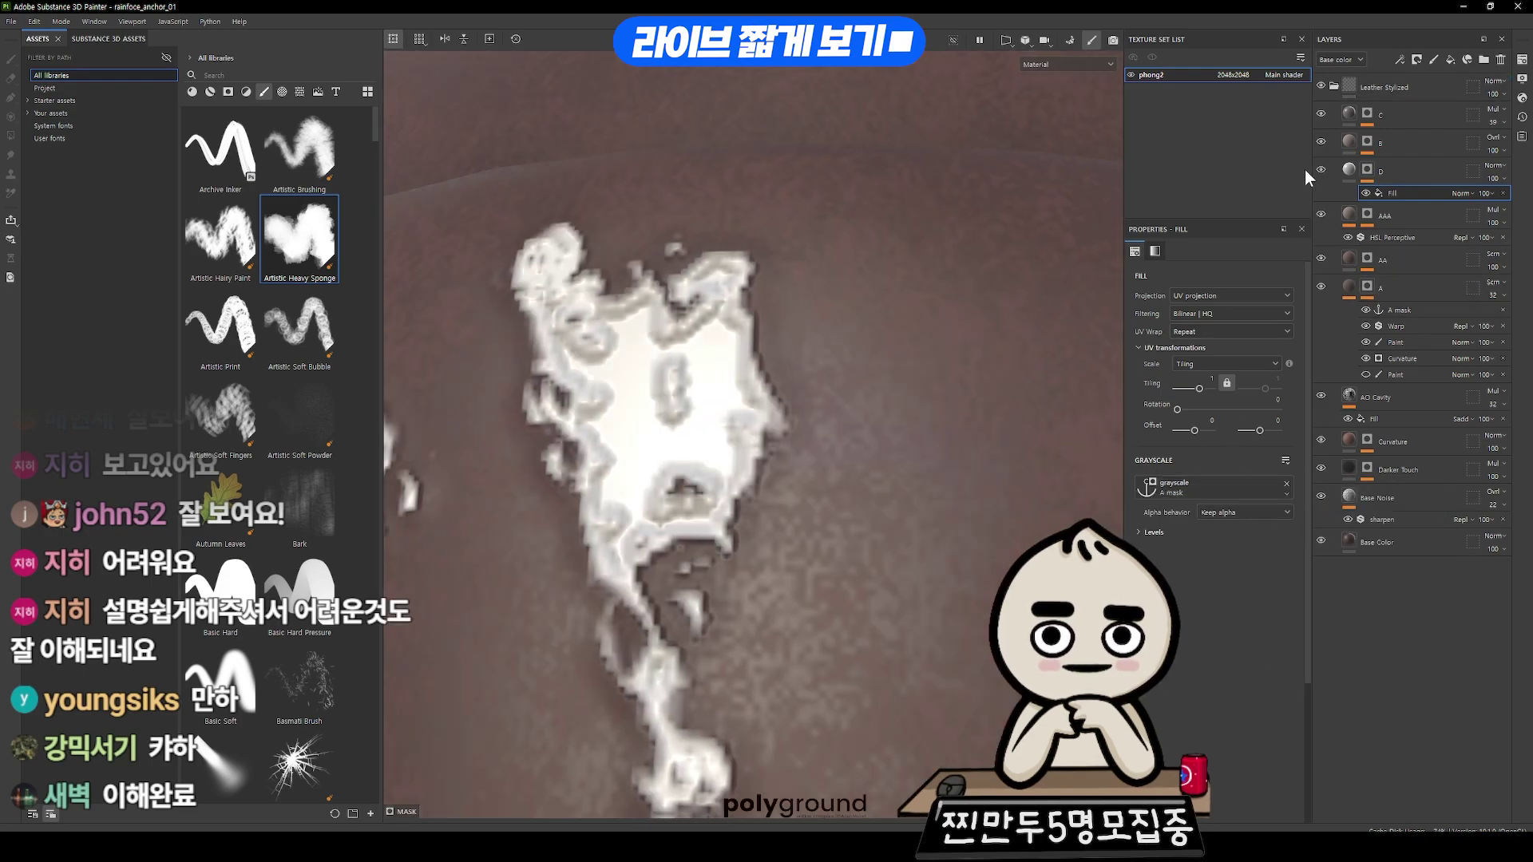
# - Add an empty filter effect to layer D's mask
pyautogui.click(1367, 170)
pyautogui.rightClick(1368, 170)
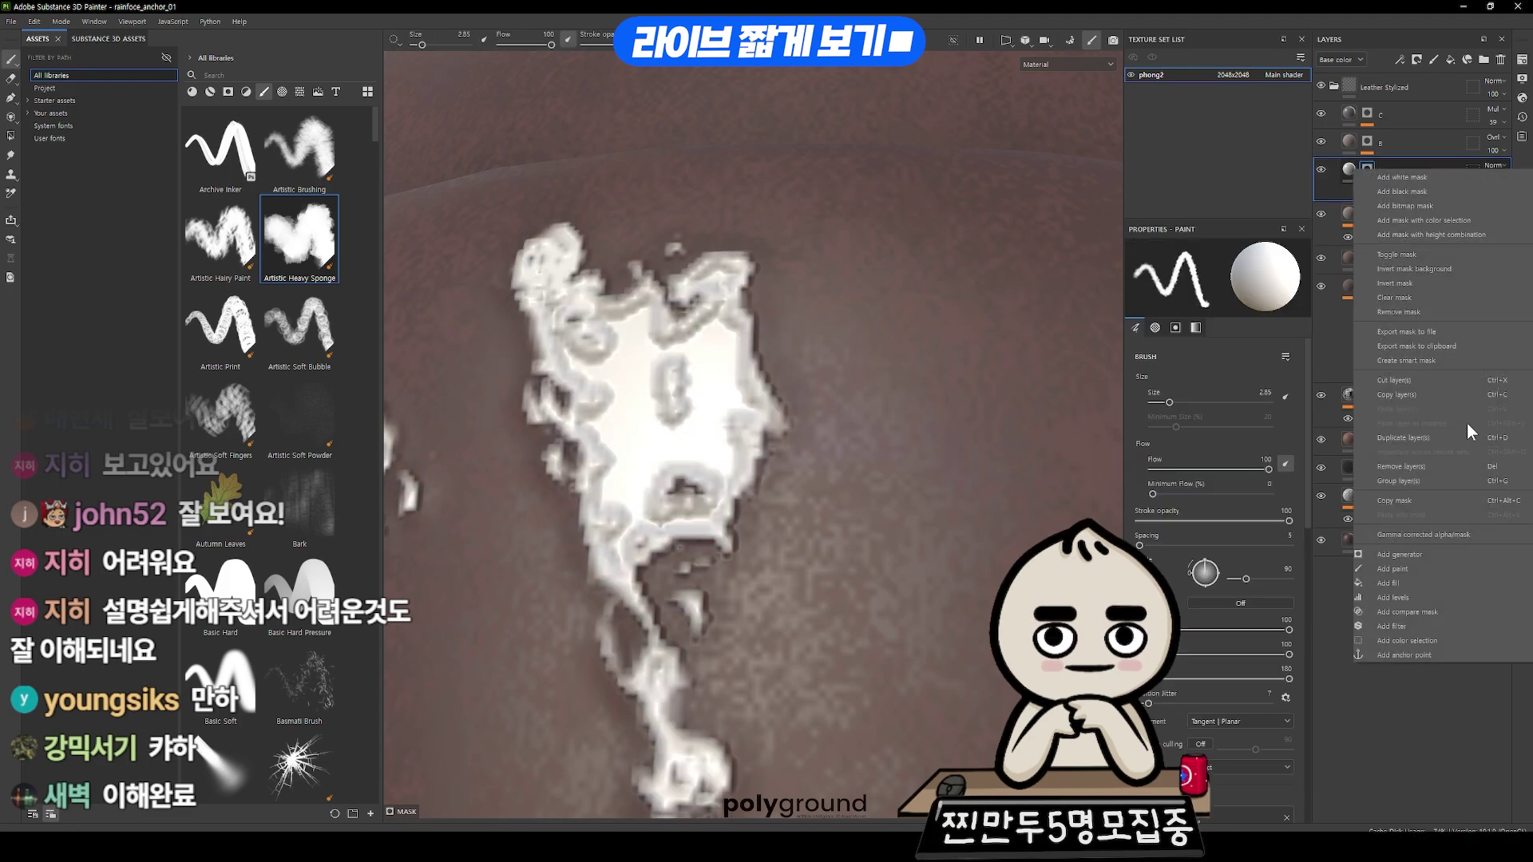
pyautogui.click(1455, 624)
# - Make the new mask filter a Blur with slightly reduced intensity
pyautogui.click(1206, 284)
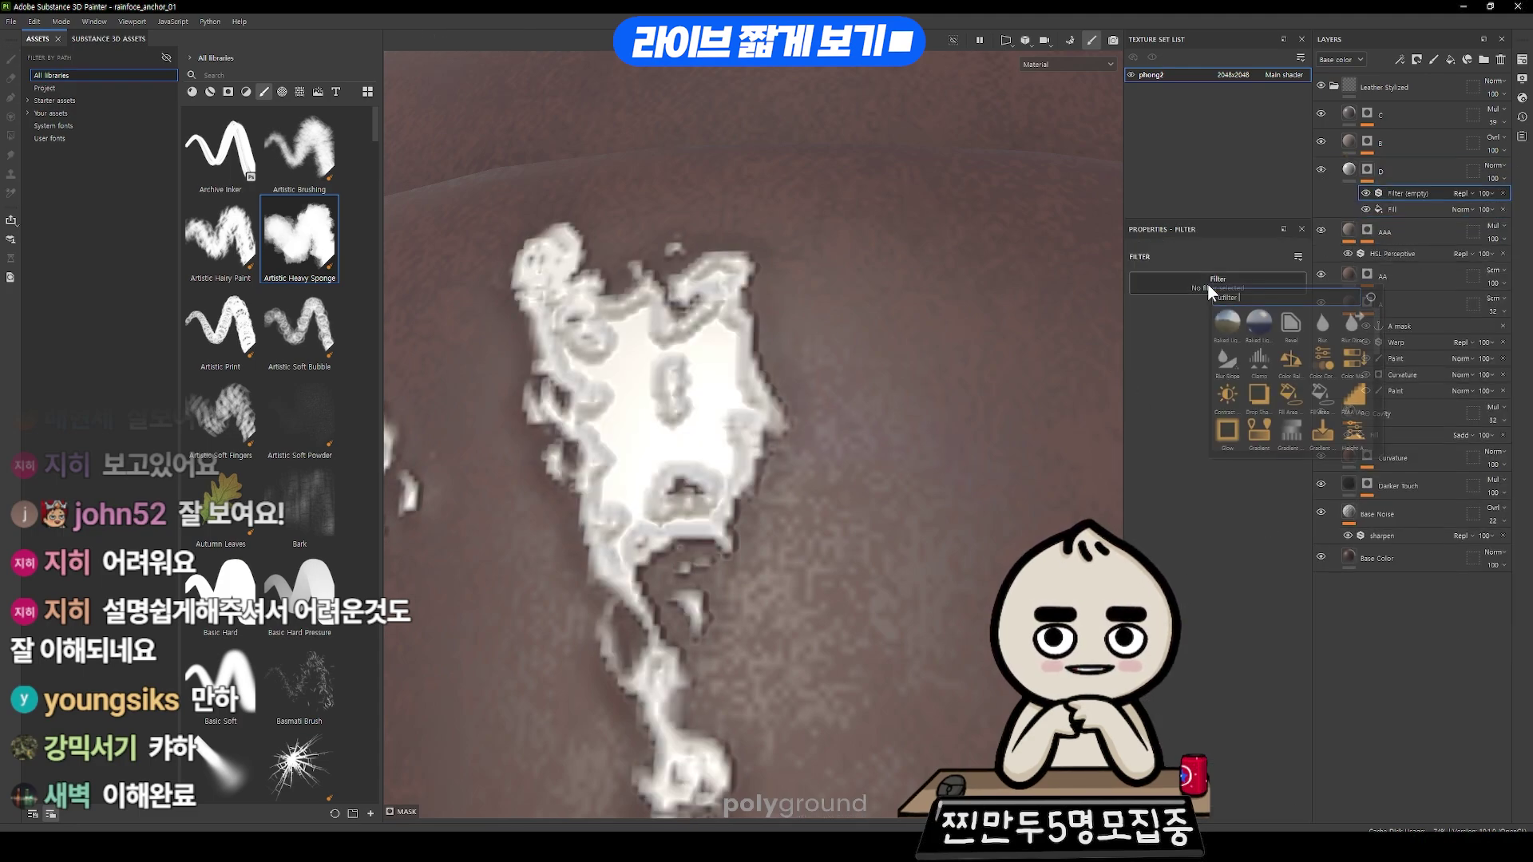
pyautogui.click(1325, 322)
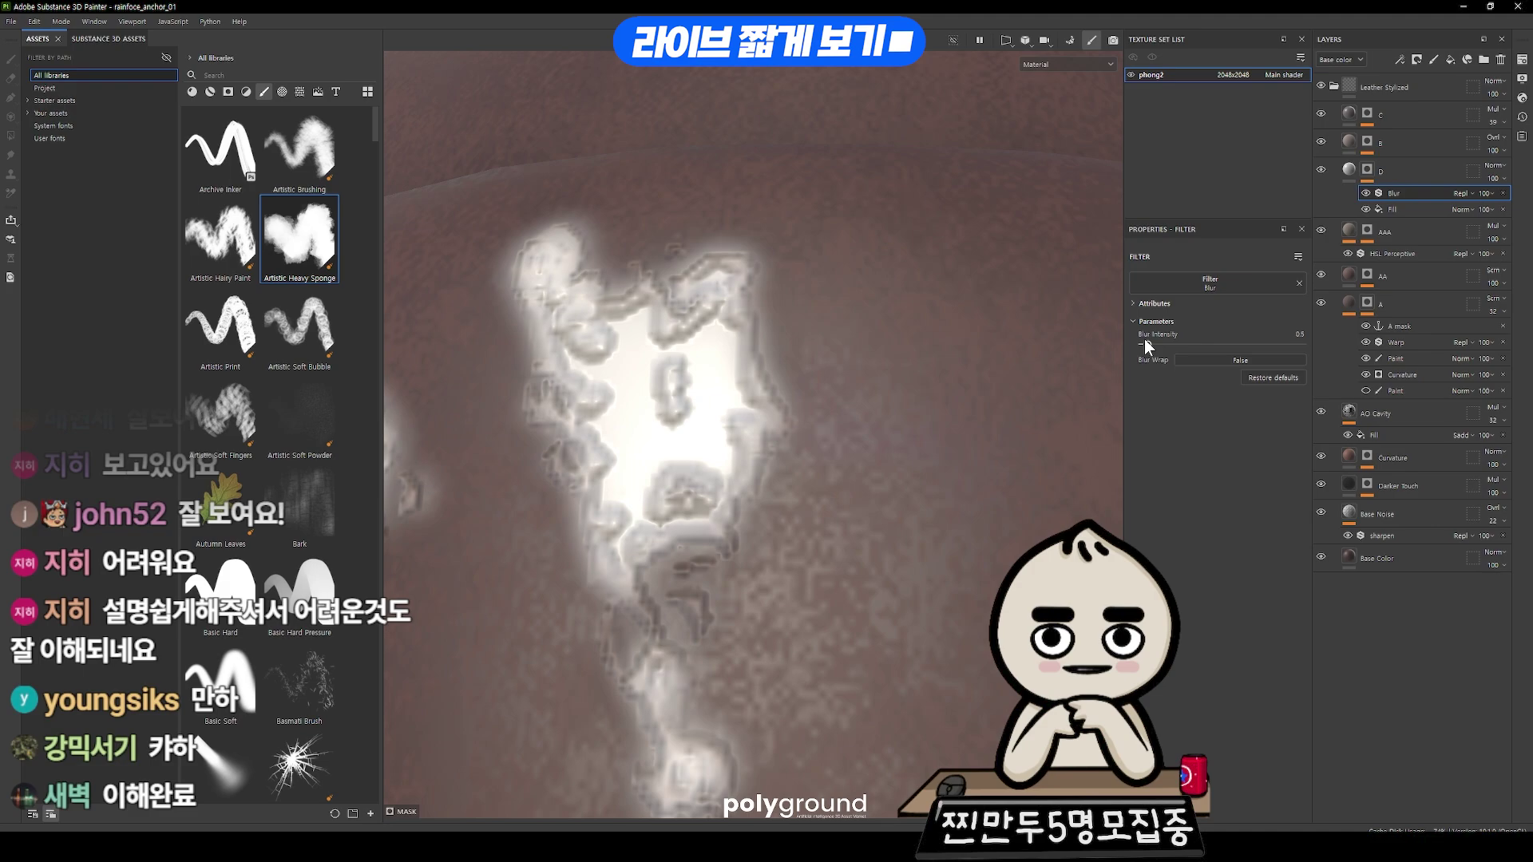
pyautogui.moveTo(1145, 344); pyautogui.dragTo(1144, 341)
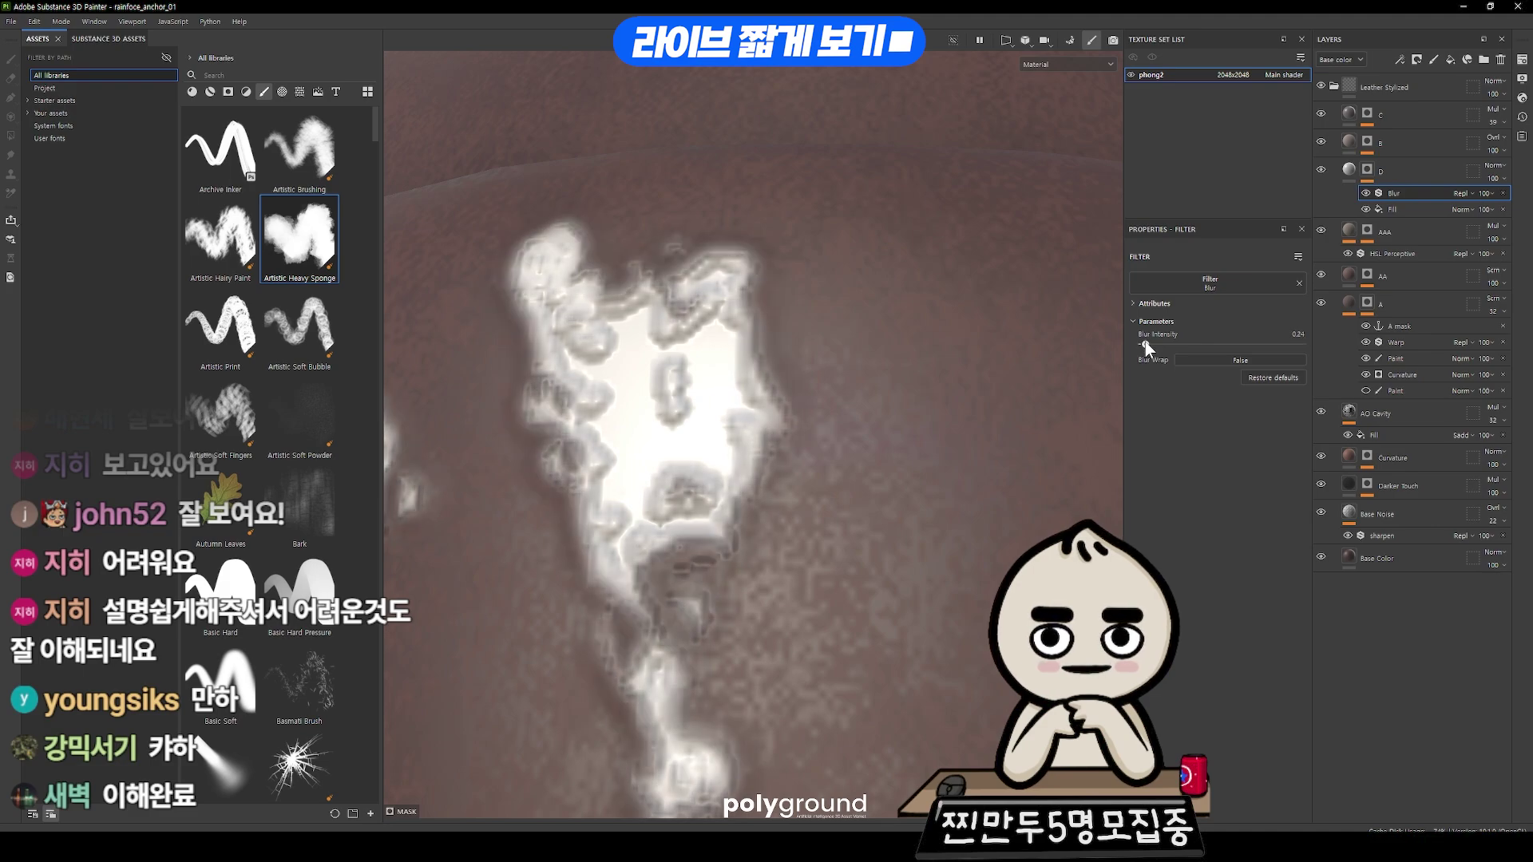
# - Add another fill above the Blur in layer D's mask, set to Subtract
pyautogui.click(1396, 207)
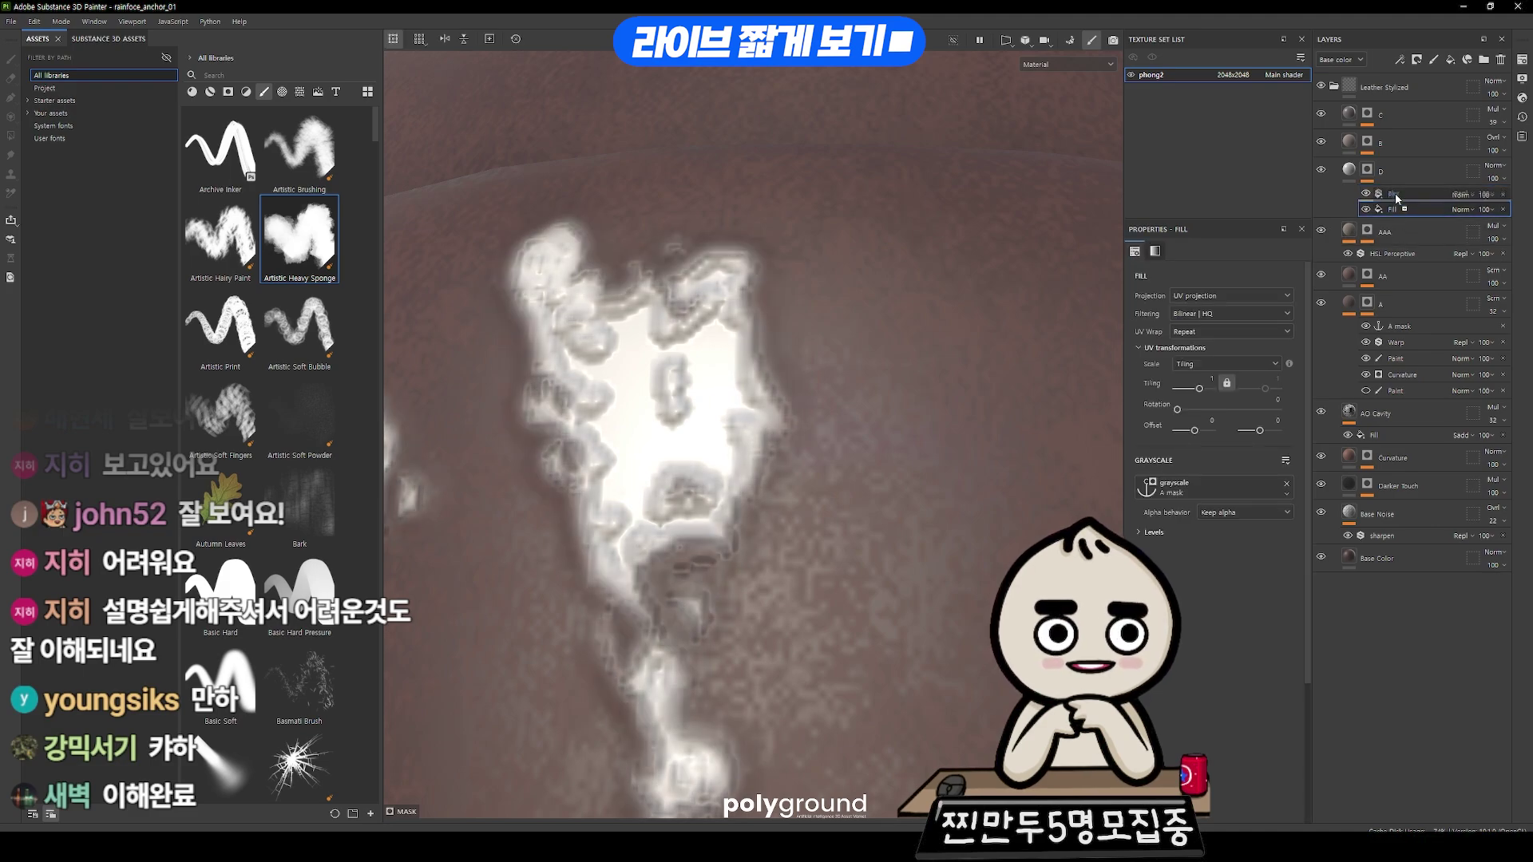
pyautogui.moveTo(1395, 207); pyautogui.dragTo(1466, 180)
pyautogui.click(1464, 193)
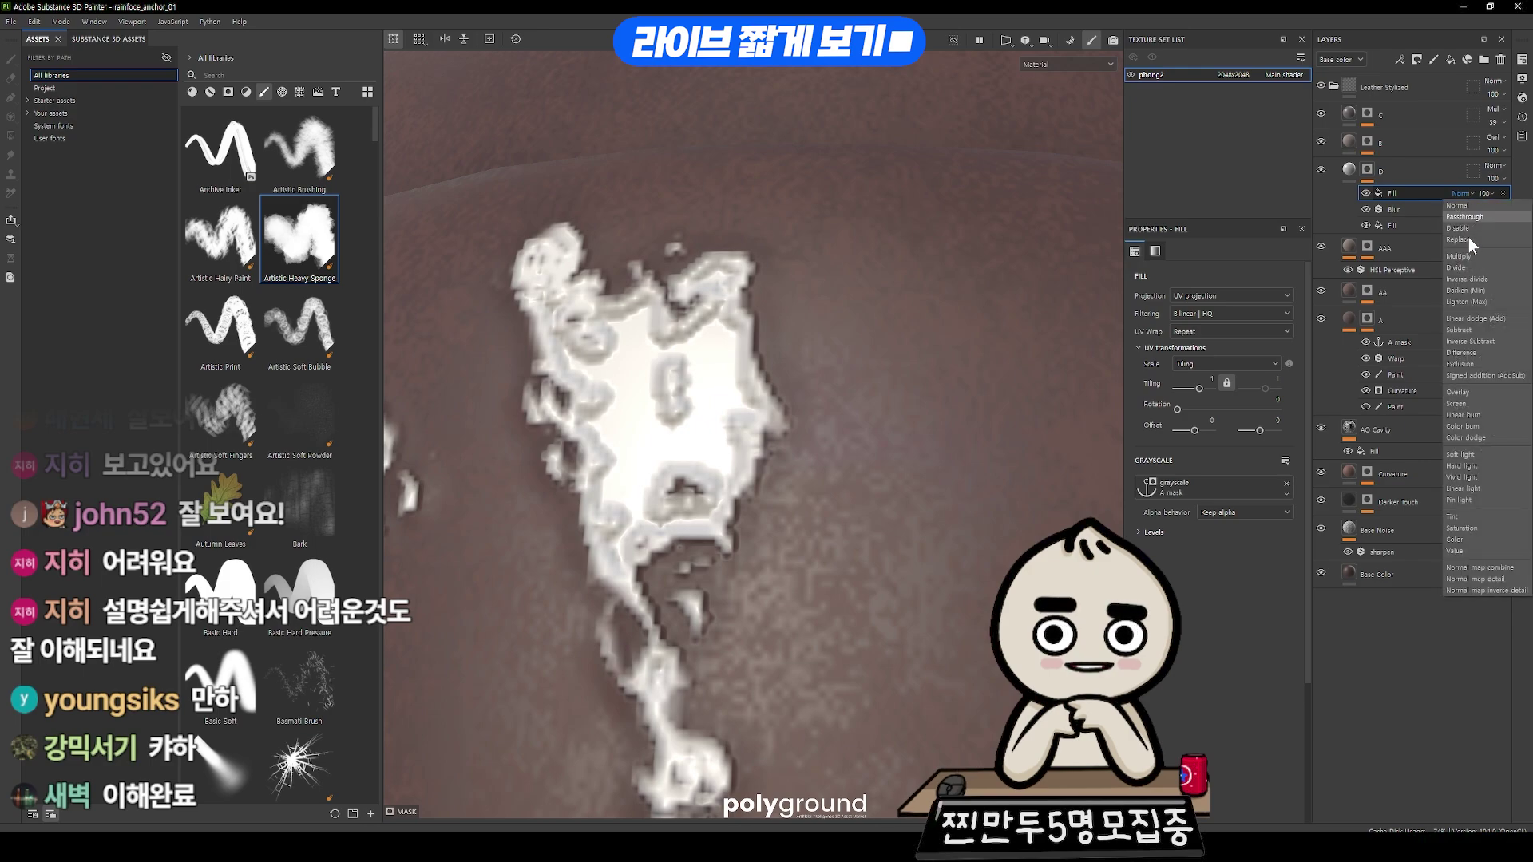
pyautogui.click(1469, 330)
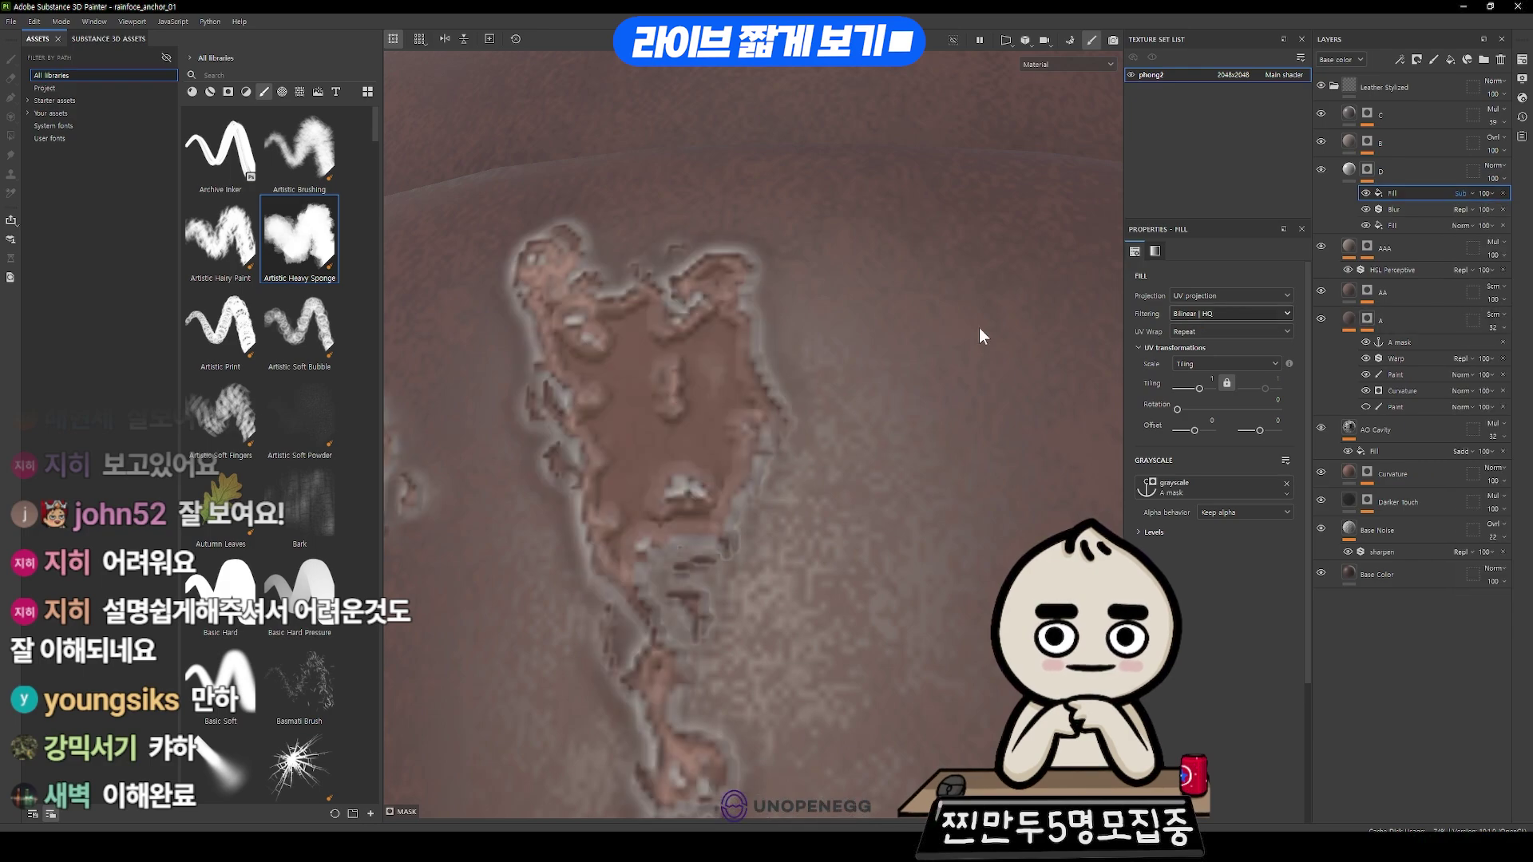
pyautogui.click(1320, 170)
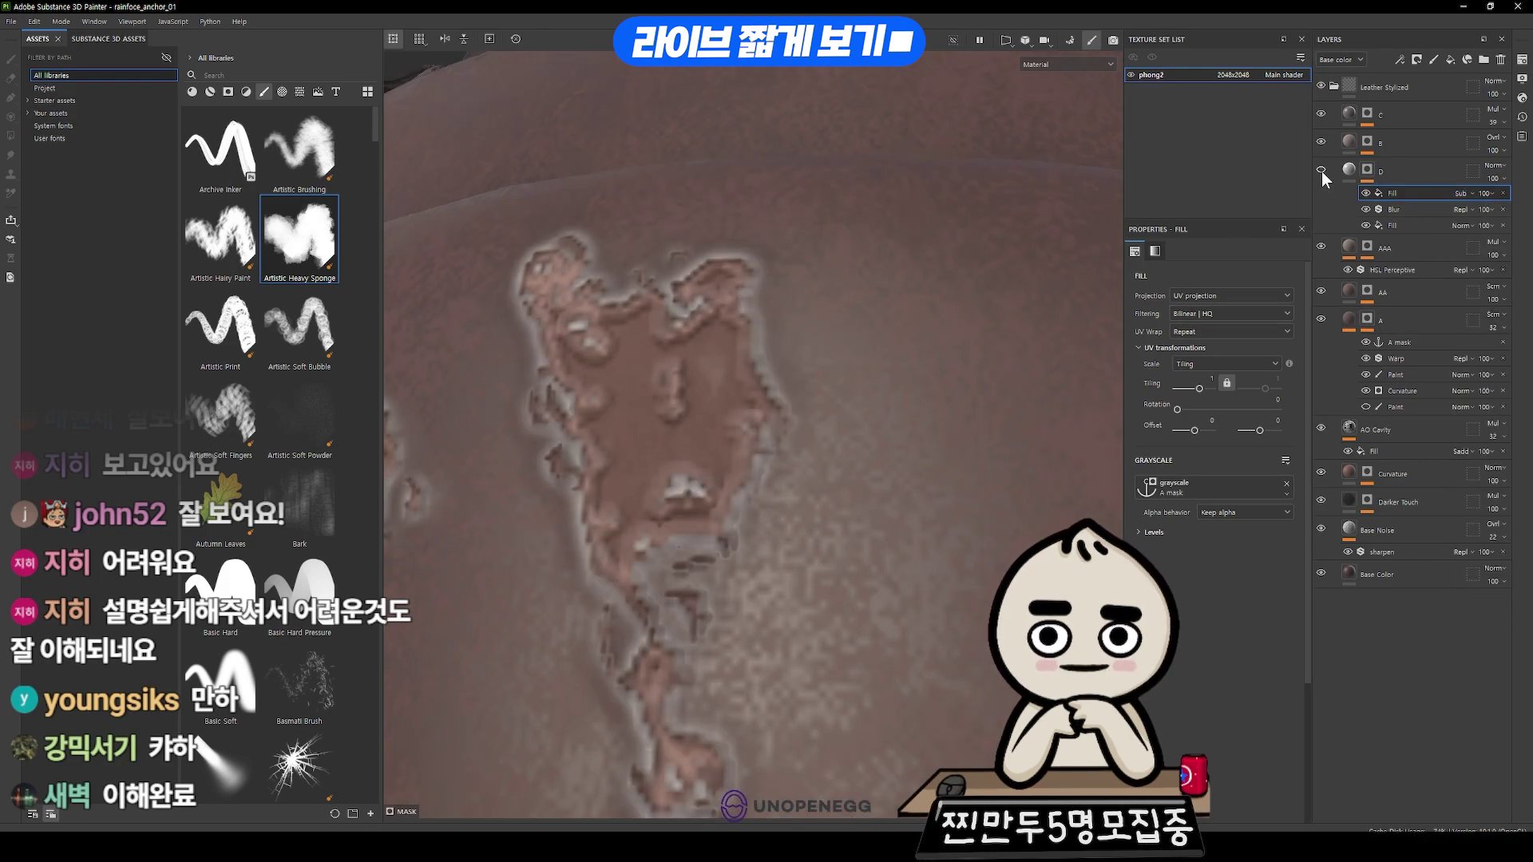
# - Add a Levels effect to layer D's mask and set the fill height to -0.1502
pyautogui.rightClick(1376, 169)
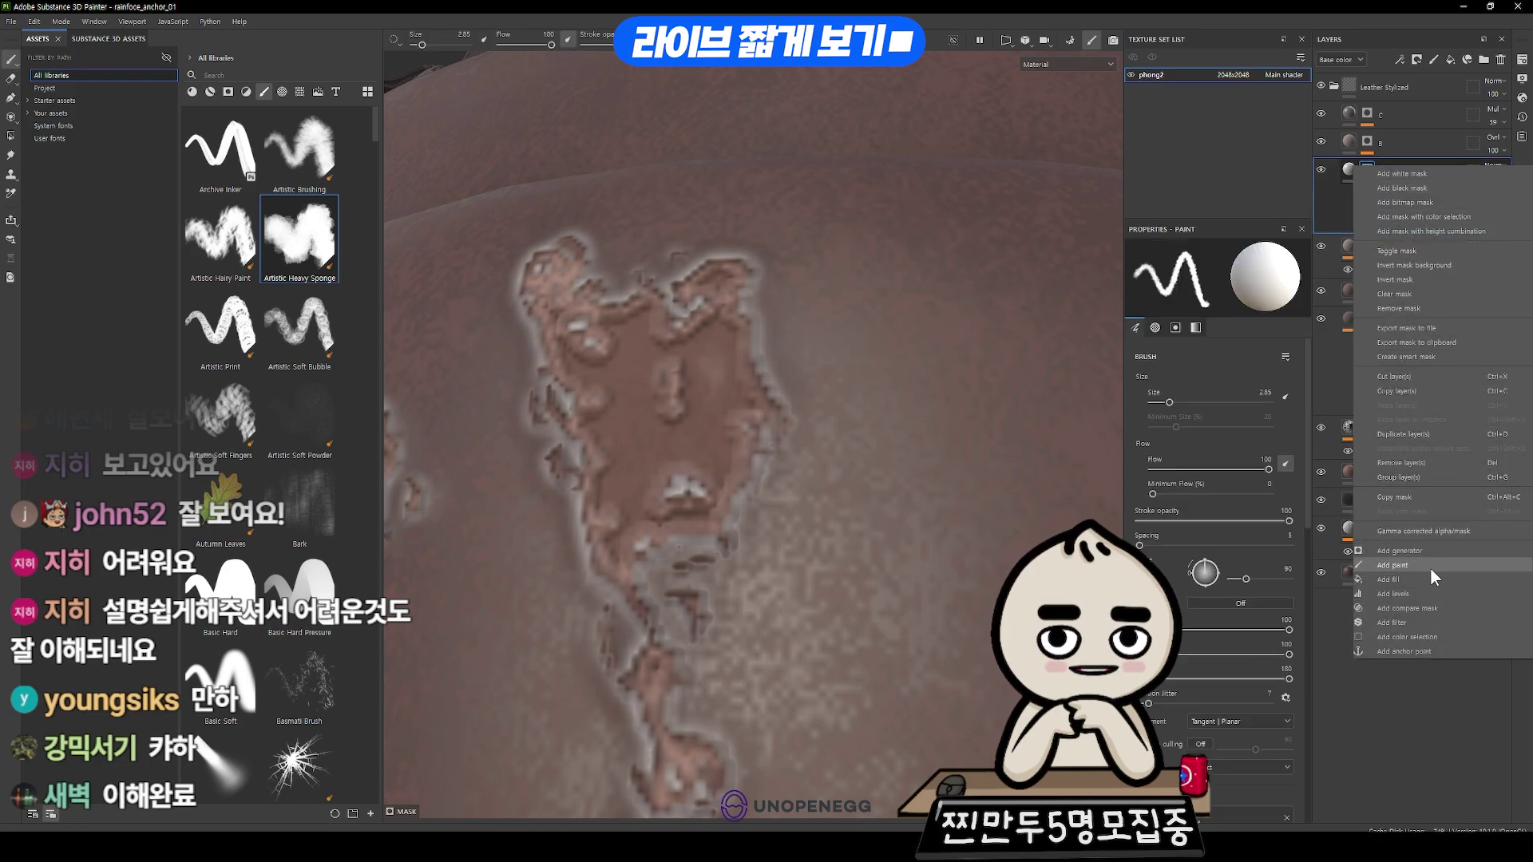
pyautogui.click(1428, 593)
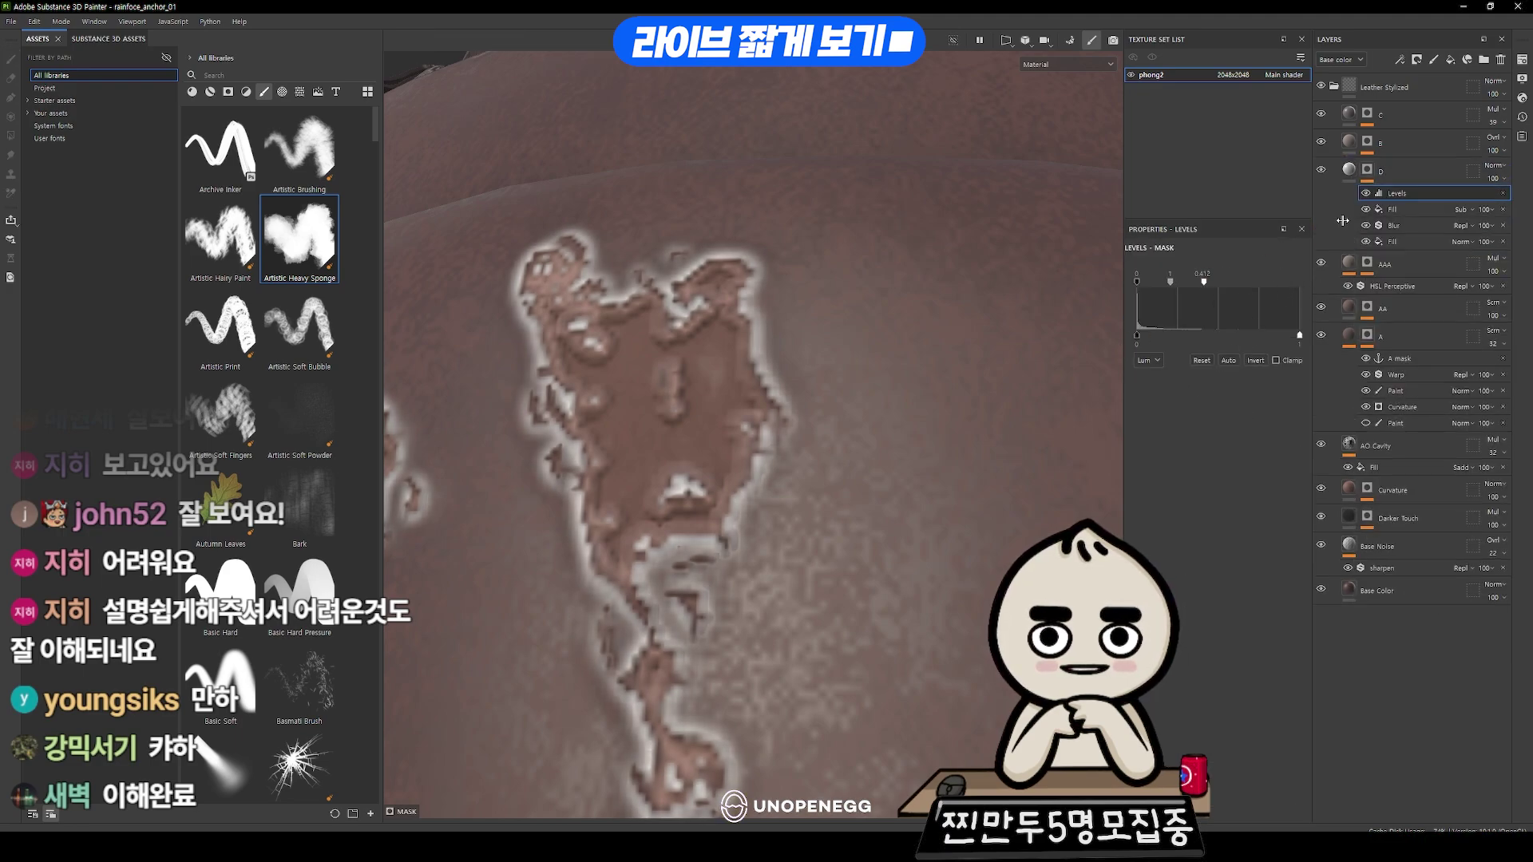
pyautogui.click(1341, 174)
pyautogui.scroll(3, 918, 339)
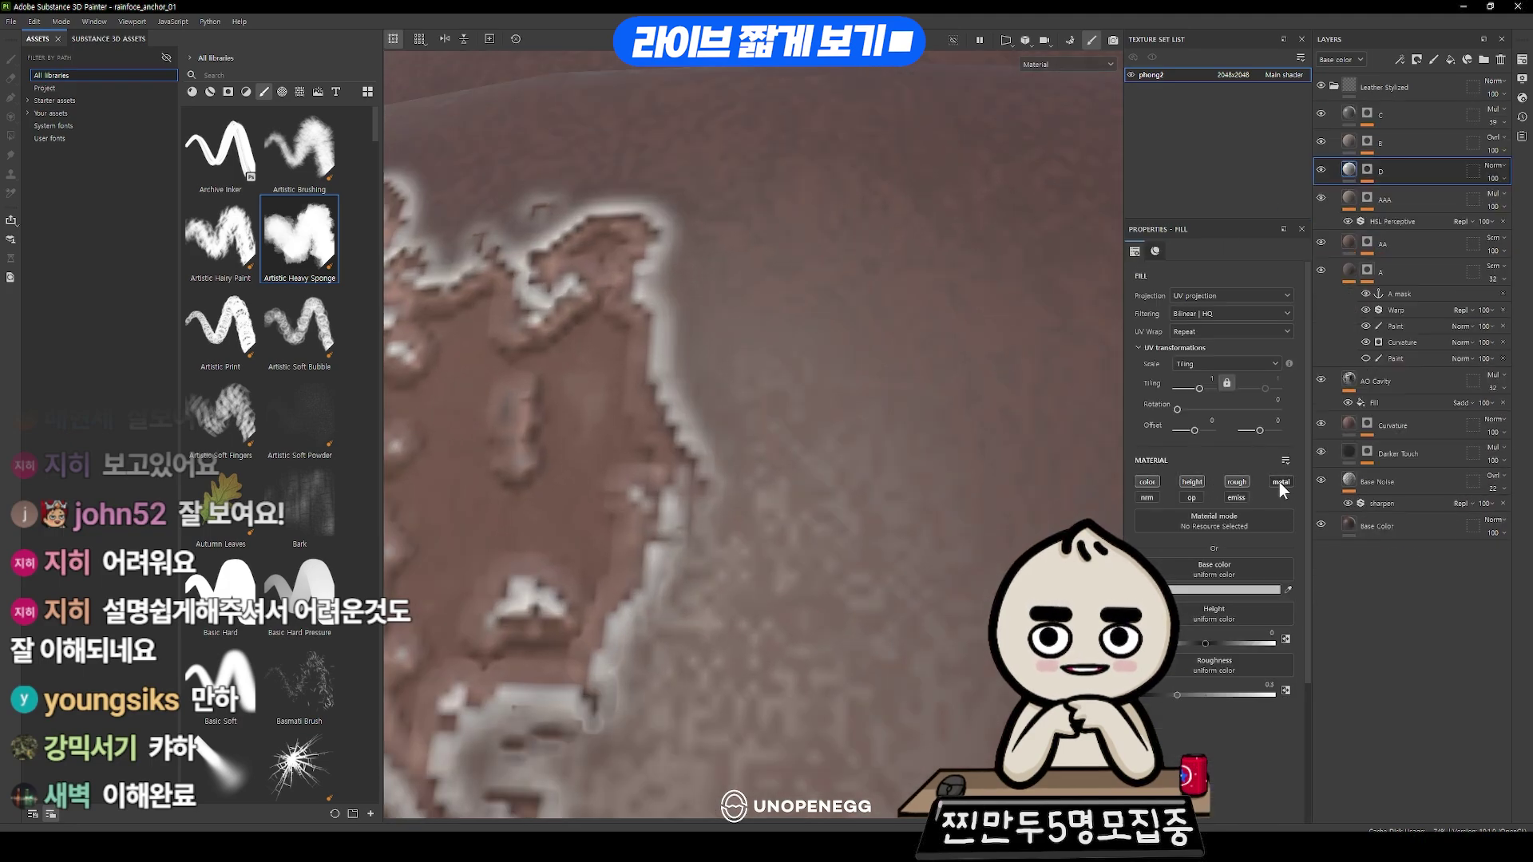
pyautogui.moveTo(1205, 639); pyautogui.dragTo(1194, 637)
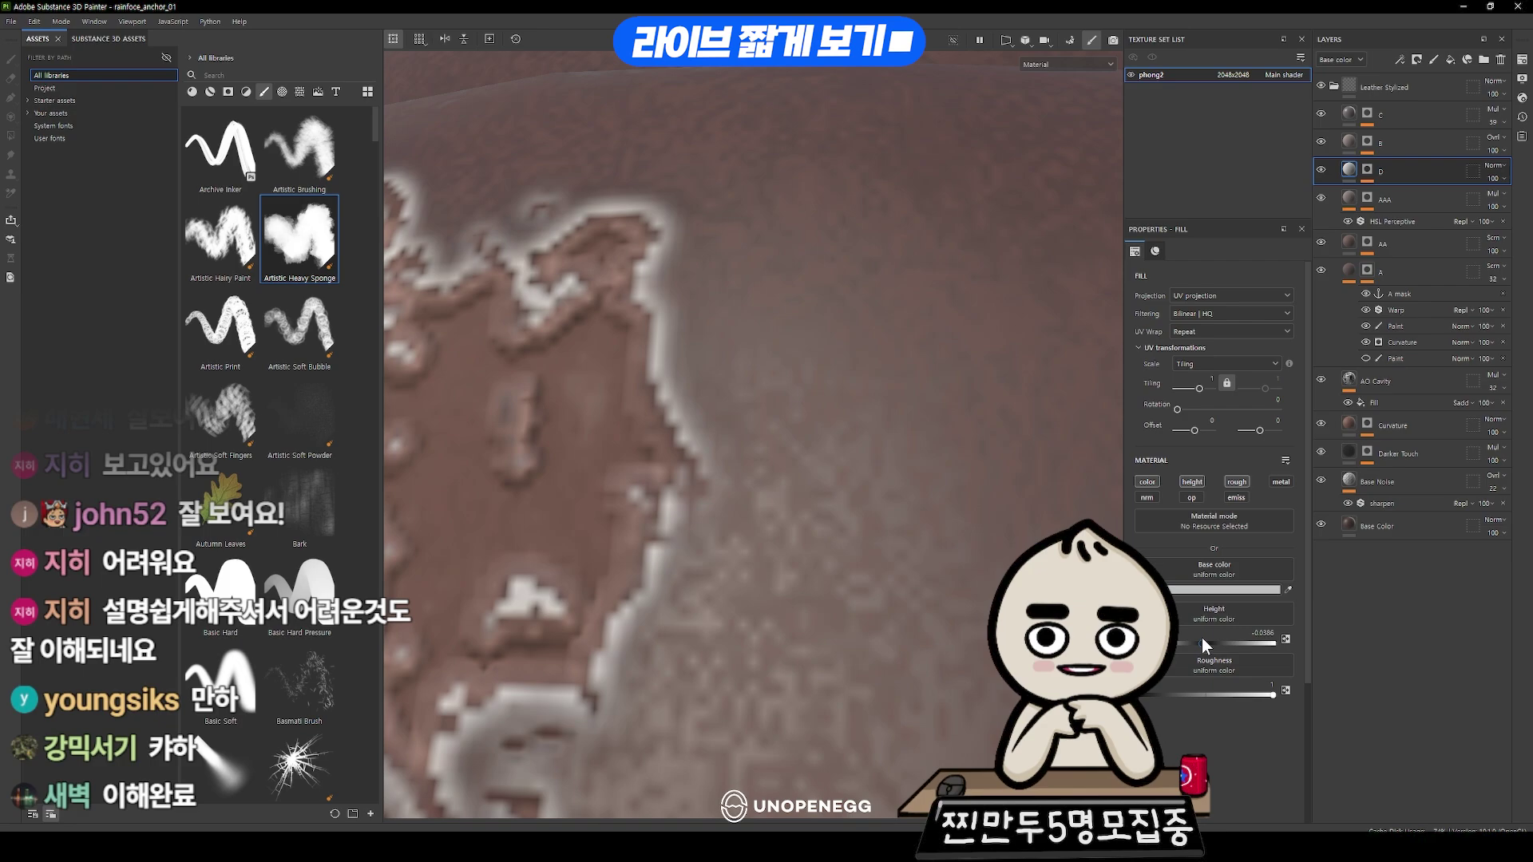
pyautogui.scroll(-3, 684, 462)
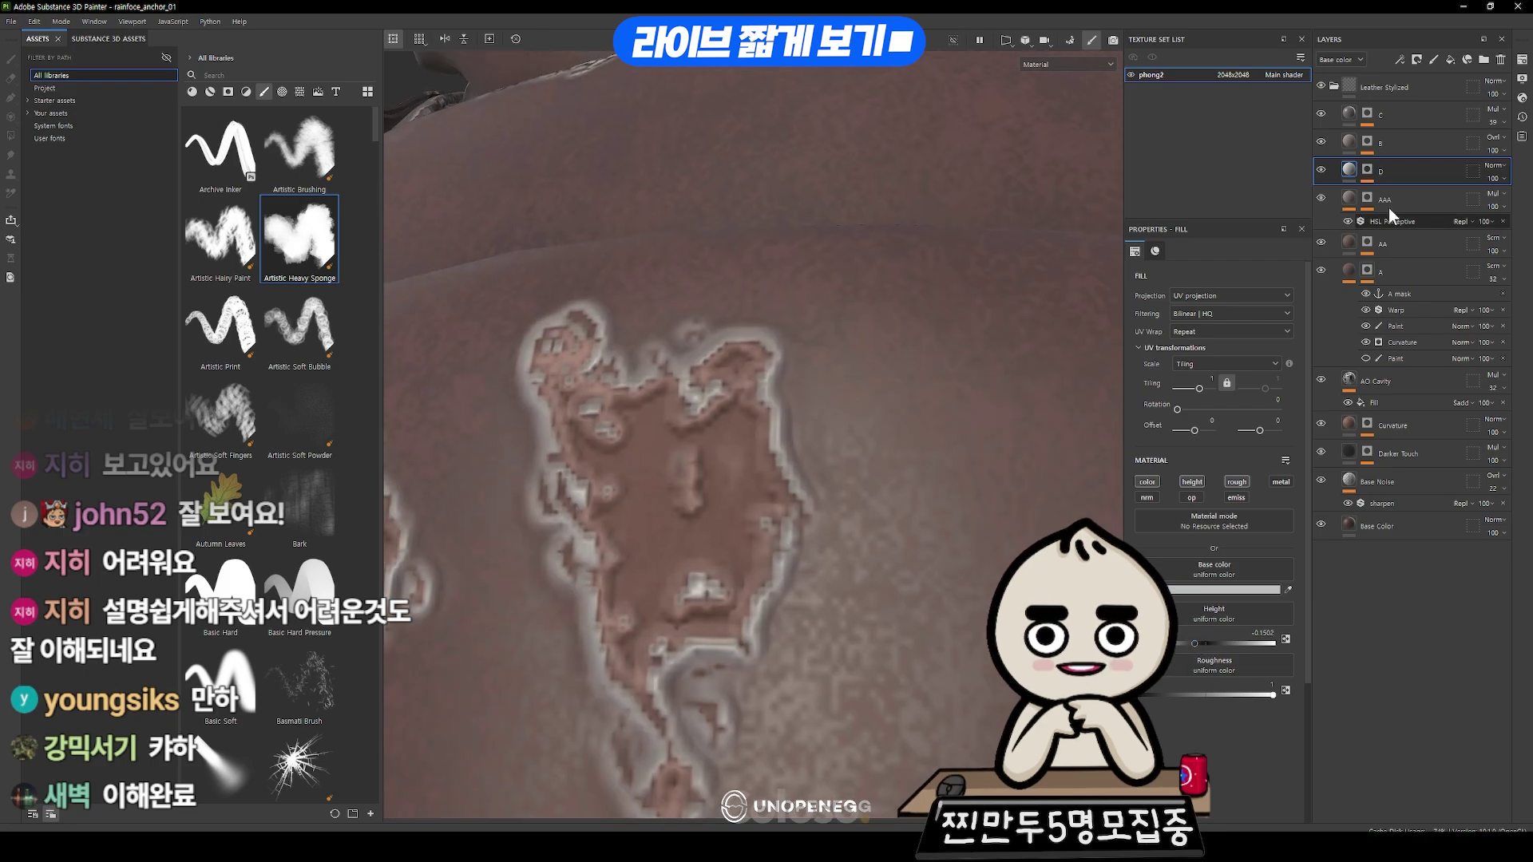
pyautogui.rightClick(1366, 171)
# - Add a Warp filter to layer D's mask with intensity near 0.008 and compare
pyautogui.click(1393, 628)
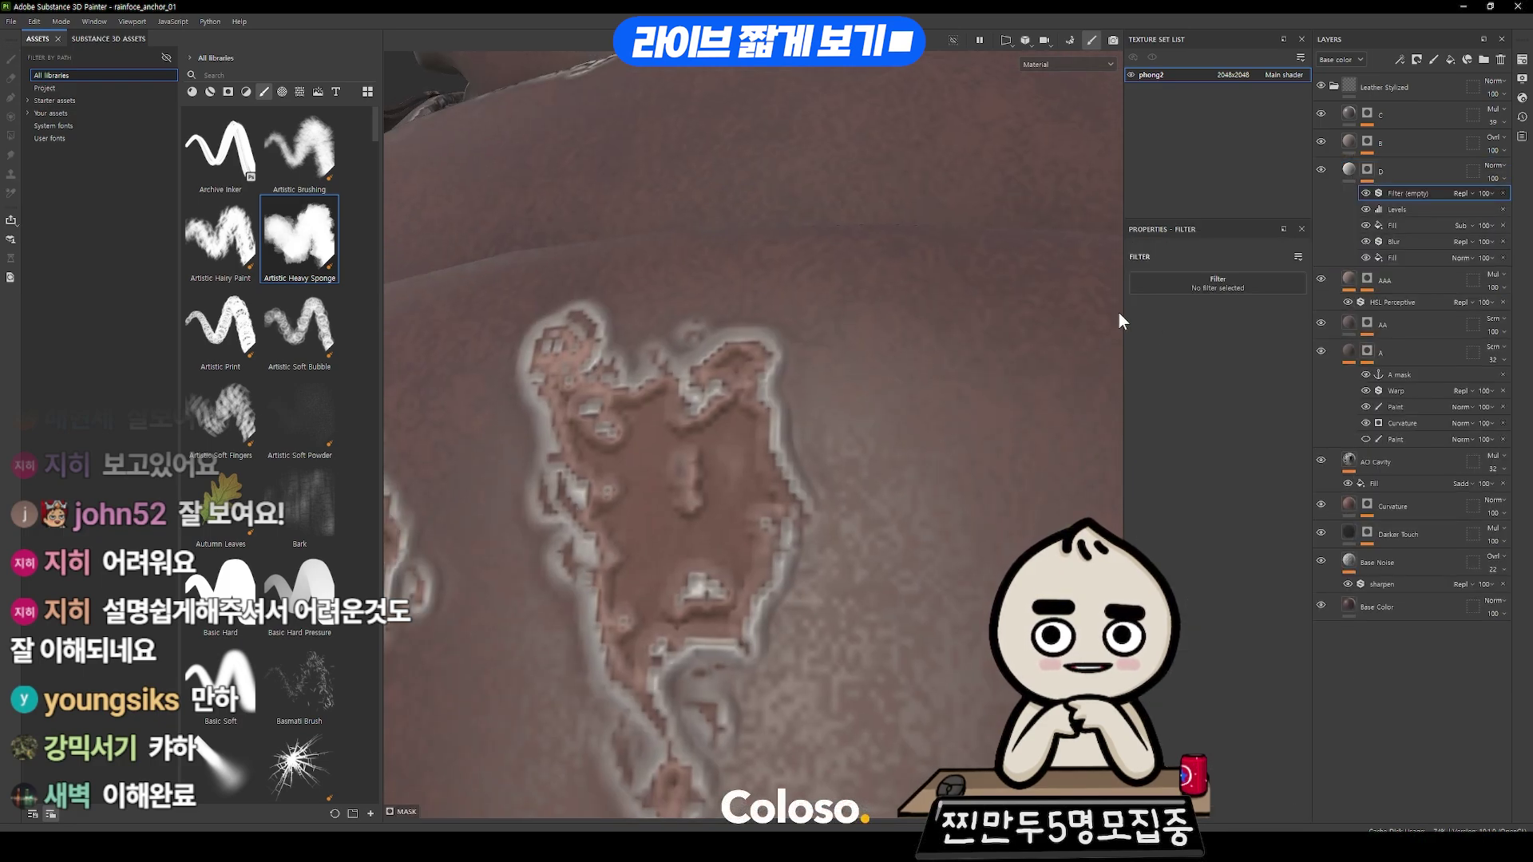
pyautogui.click(1217, 283)
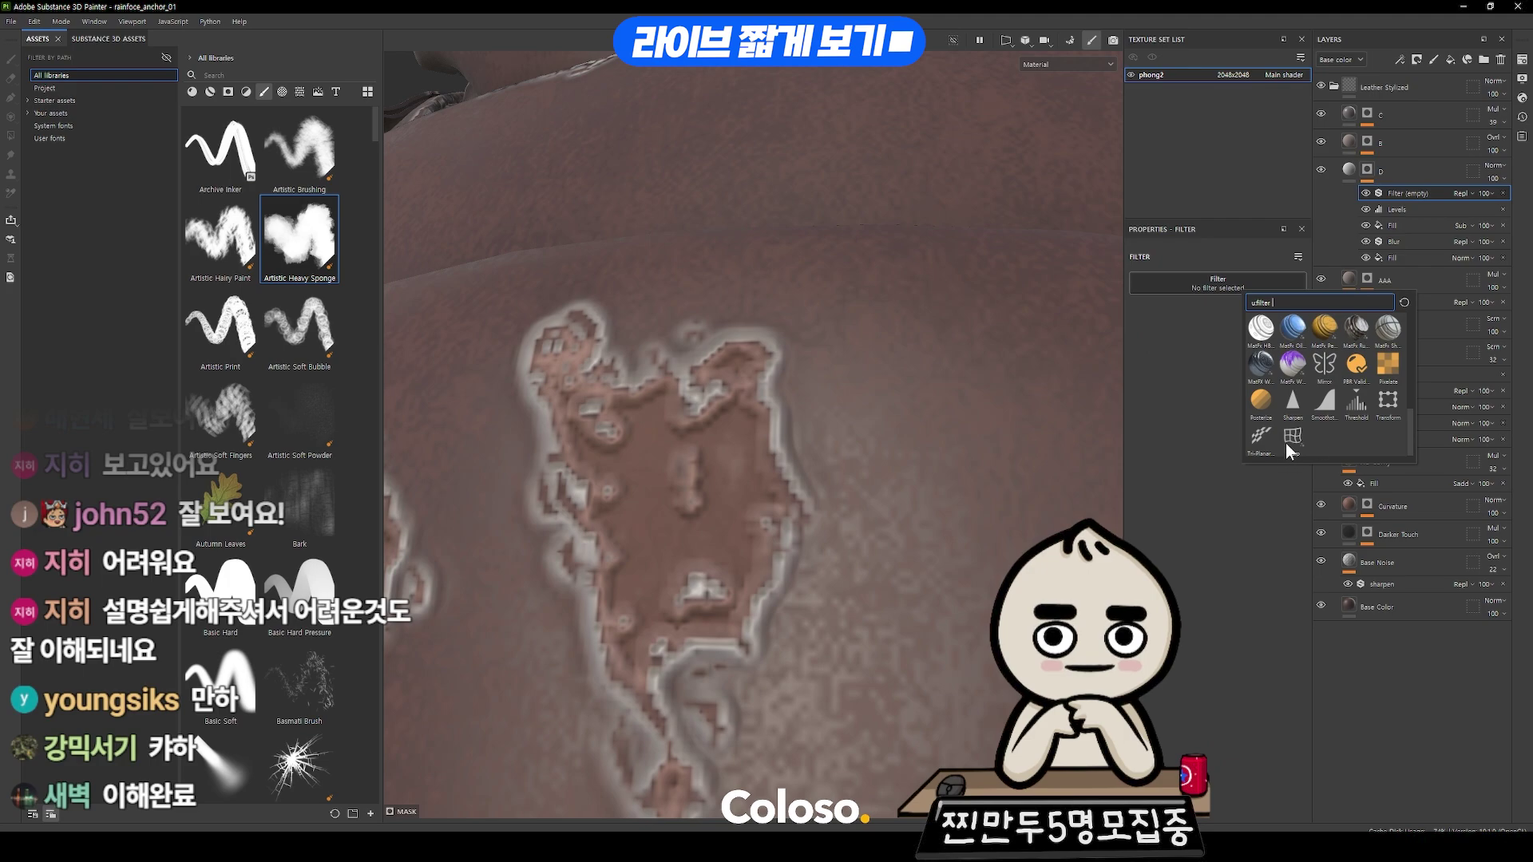
pyautogui.click(1288, 440)
pyautogui.moveTo(1158, 382); pyautogui.dragTo(1143, 380)
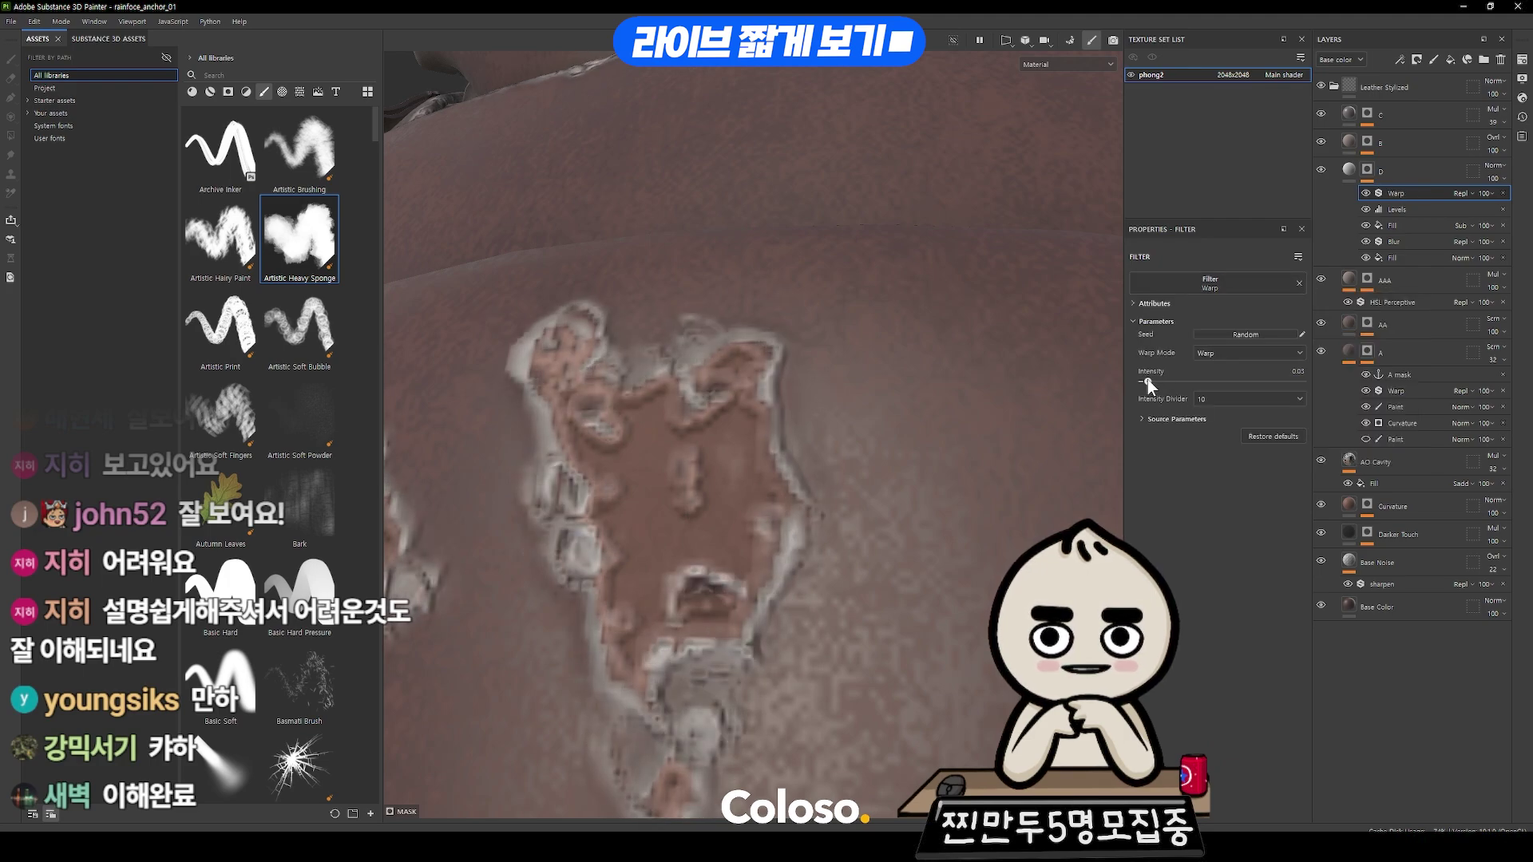
pyautogui.scroll(-5, 729, 417)
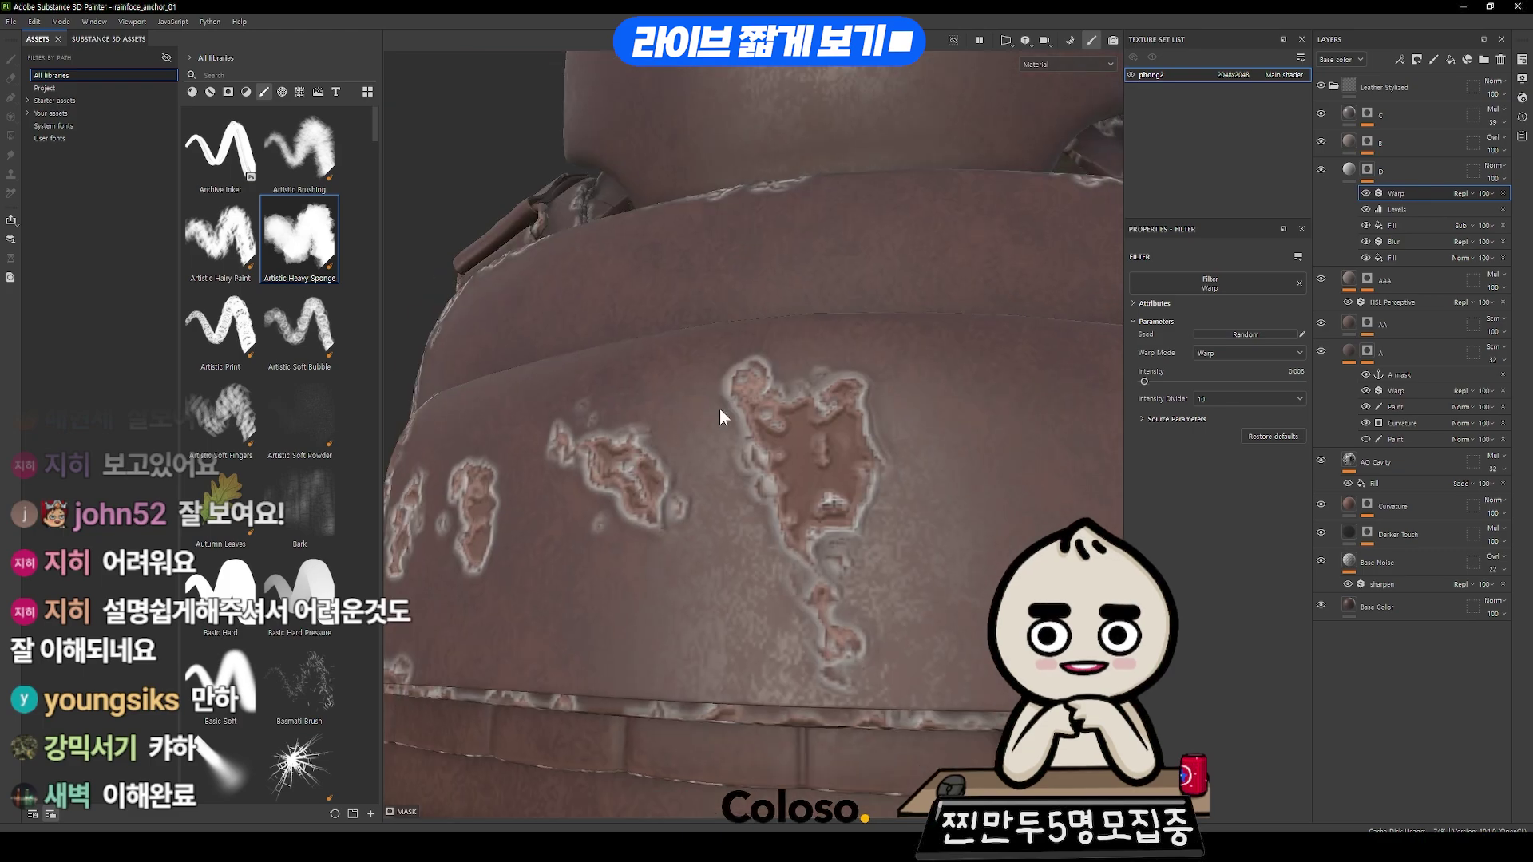
pyautogui.keyDown('alt'); pyautogui.moveTo(729, 417); pyautogui.dragTo(798, 399); pyautogui.keyUp('alt')
pyautogui.scroll(5, 798, 399)
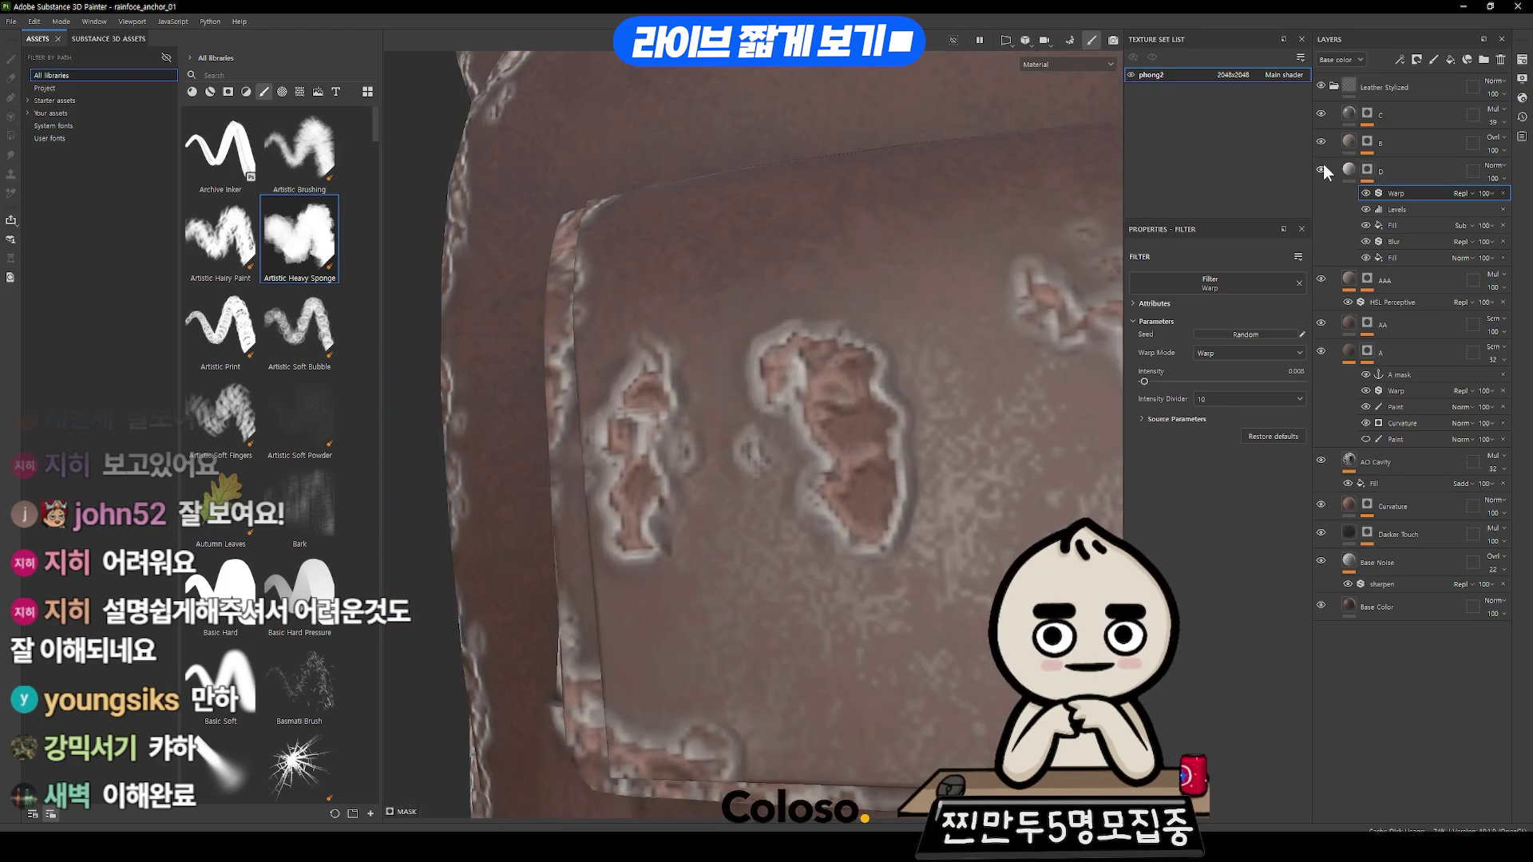
pyautogui.click(1321, 170)
# - Sample a pinkish-brown base colour from the model for layer D's fill
pyautogui.click(1341, 175)
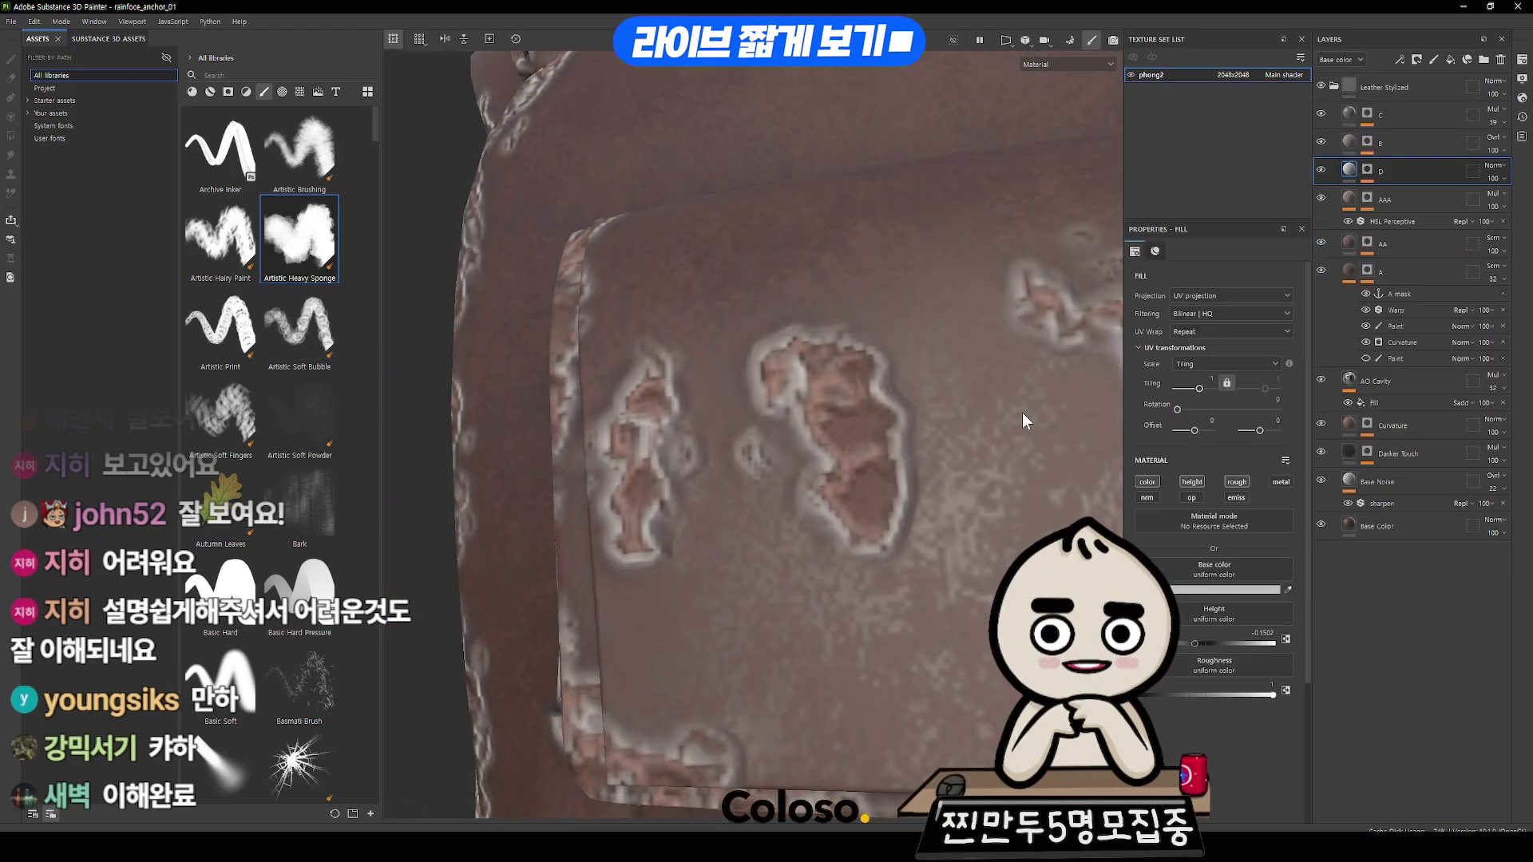
pyautogui.click(1286, 590)
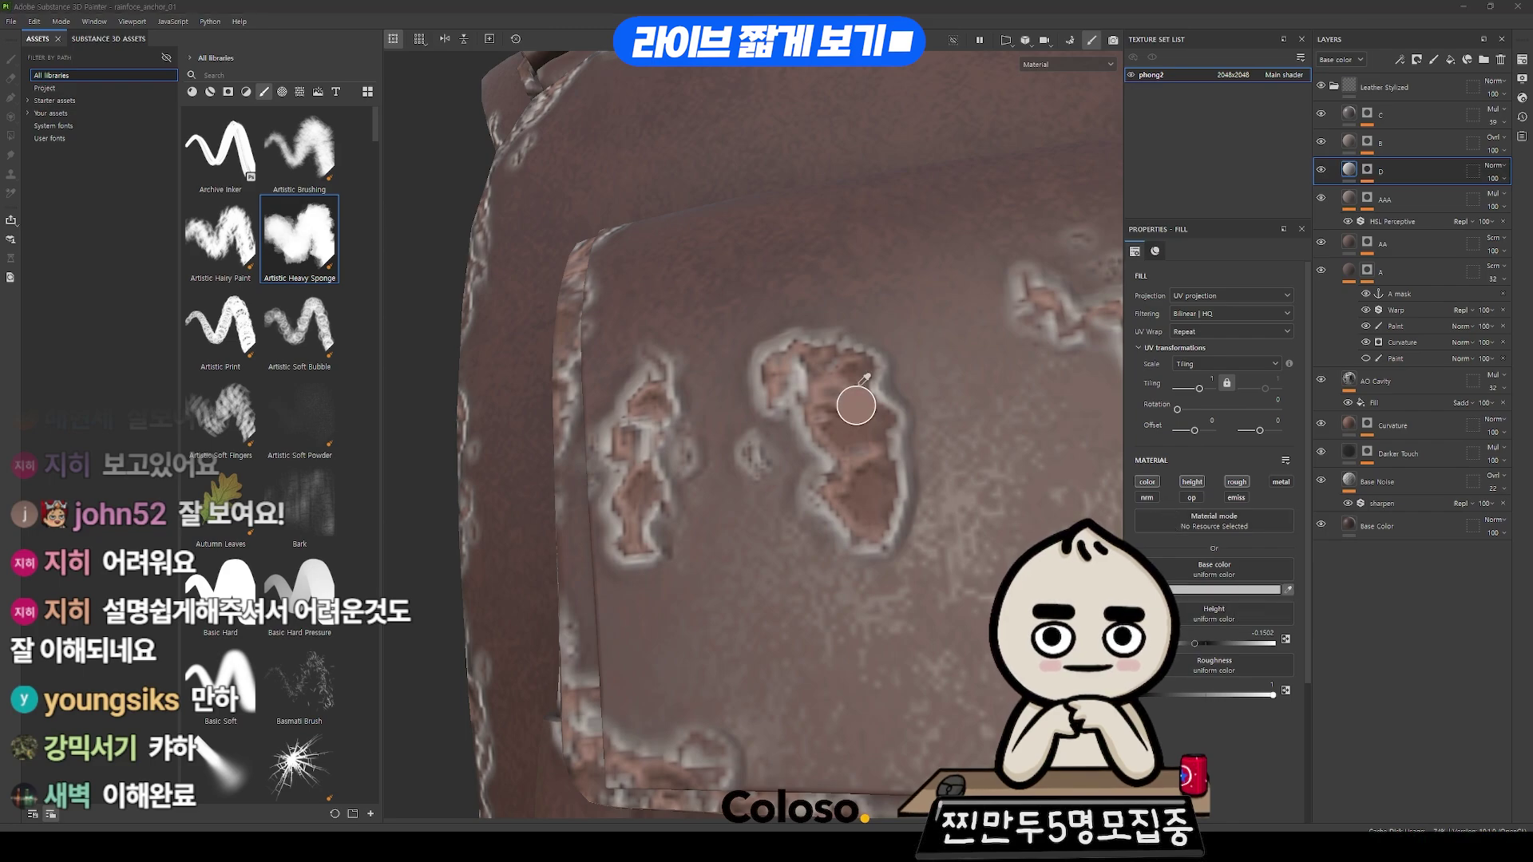
pyautogui.click(838, 399)
pyautogui.rightClick(1345, 168)
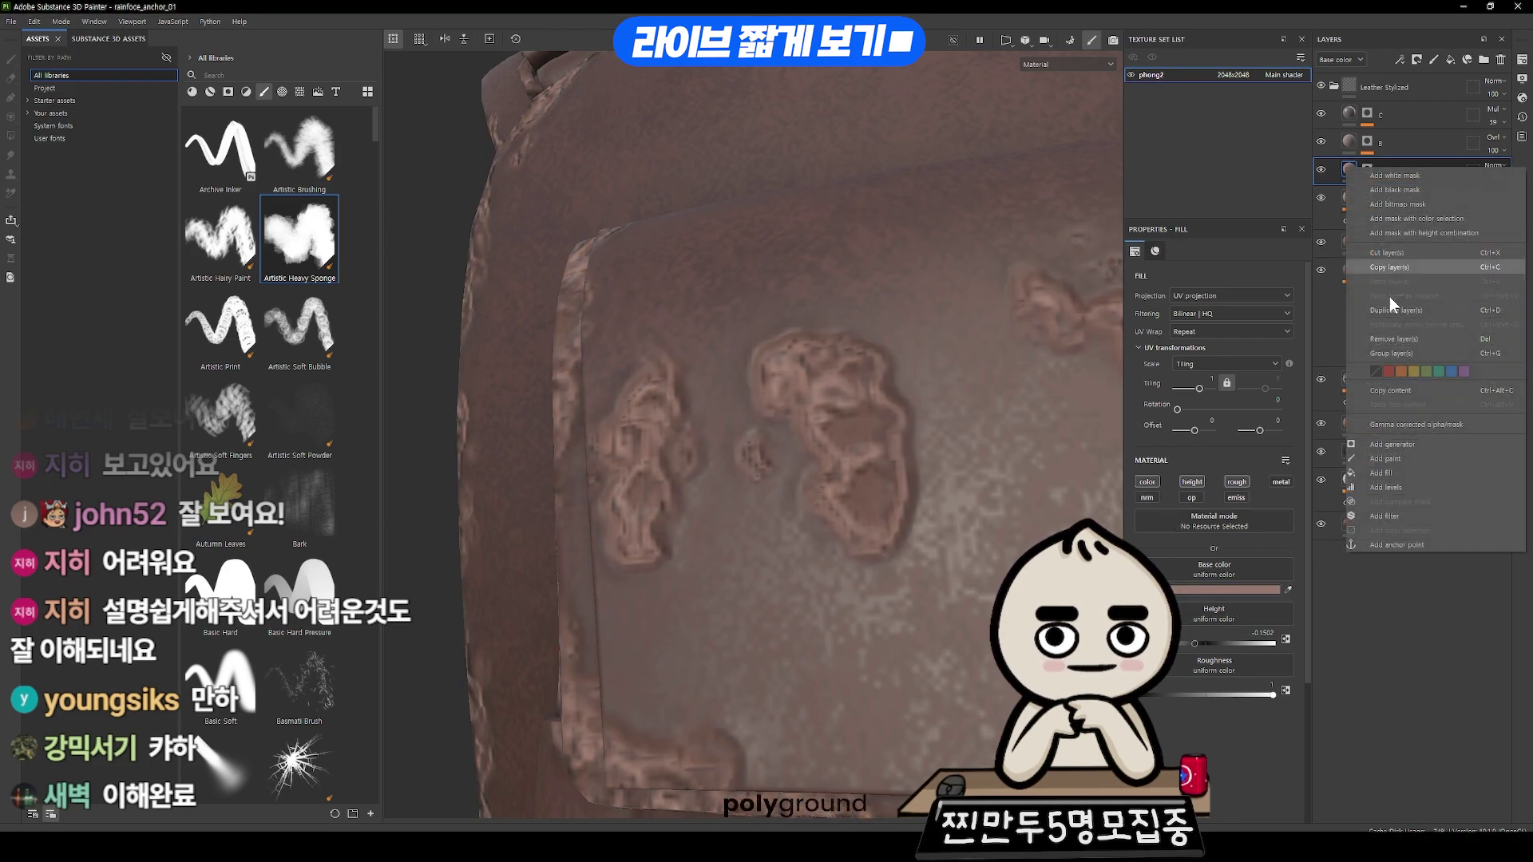
# - Add an HSL Perceptive filter to layer D, trying and undoing a hue shift
pyautogui.click(1395, 519)
pyautogui.click(1204, 317)
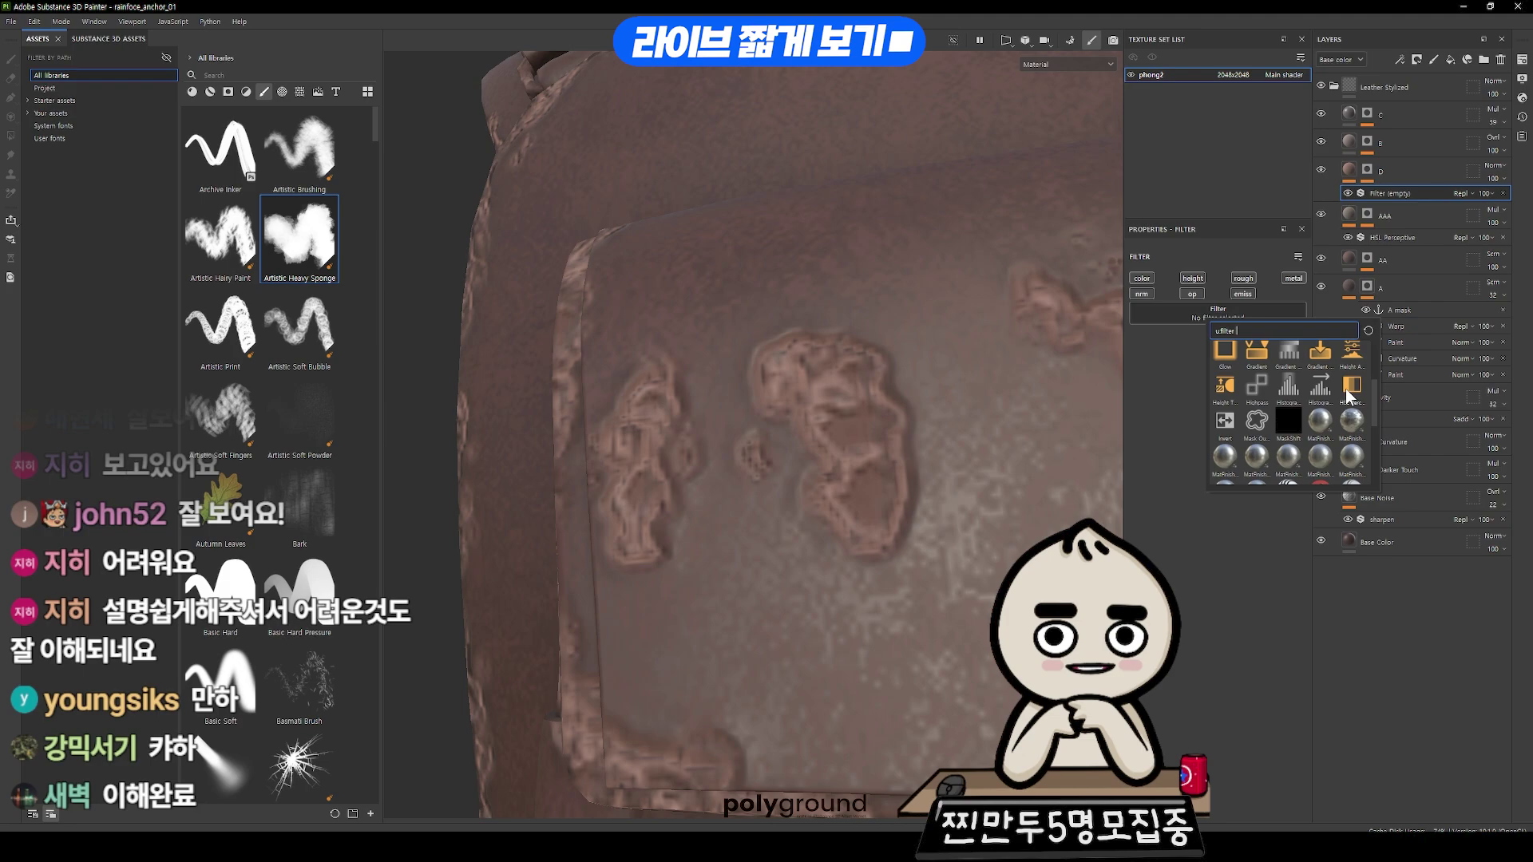
pyautogui.click(1347, 391)
pyautogui.moveTo(1229, 395); pyautogui.dragTo(1234, 396)
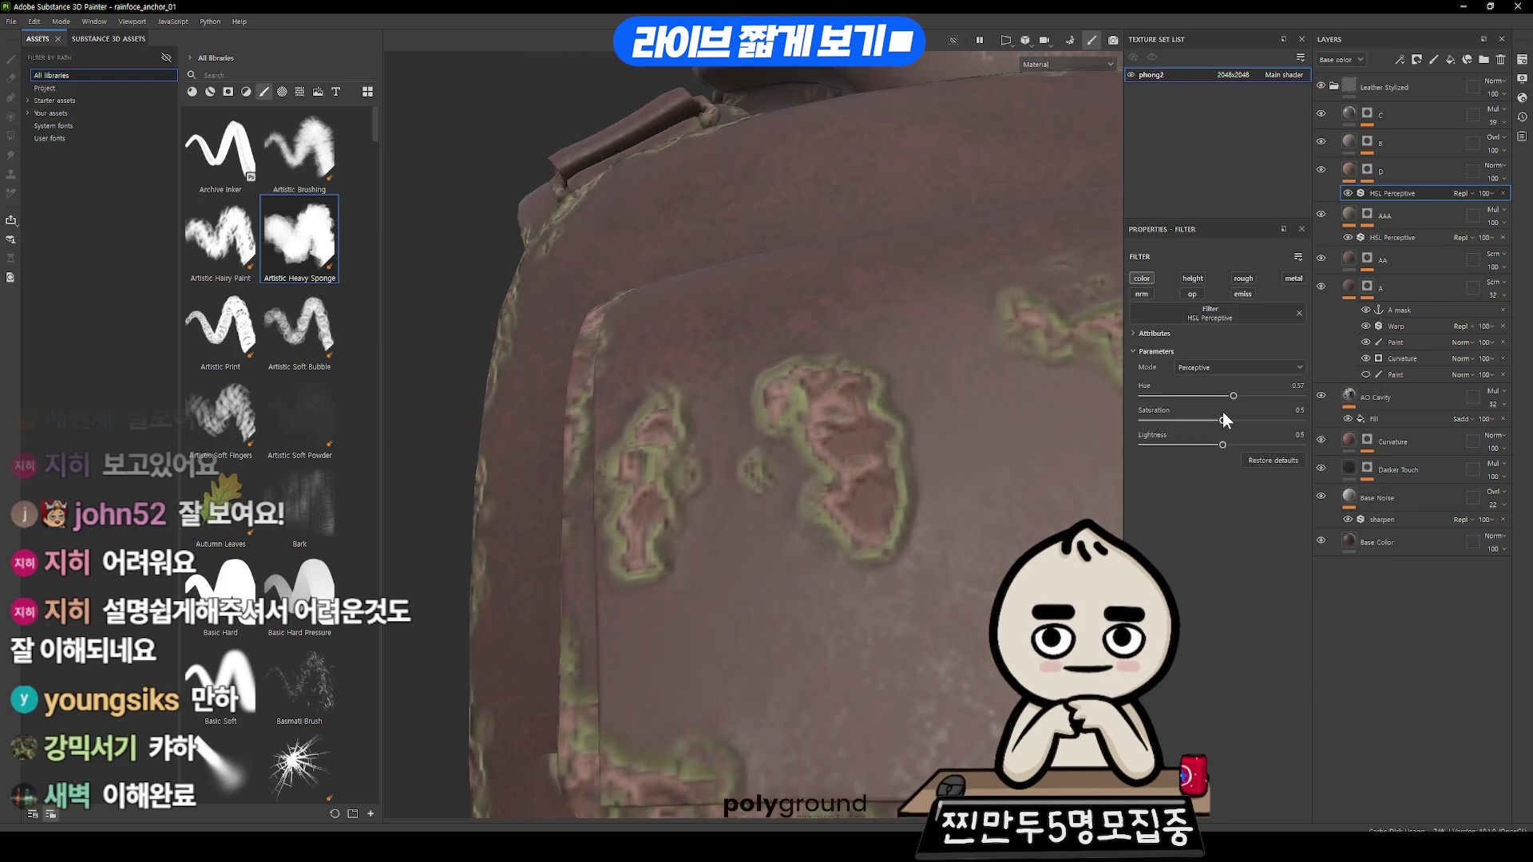
pyautogui.hotkey('ctrl', 'z')
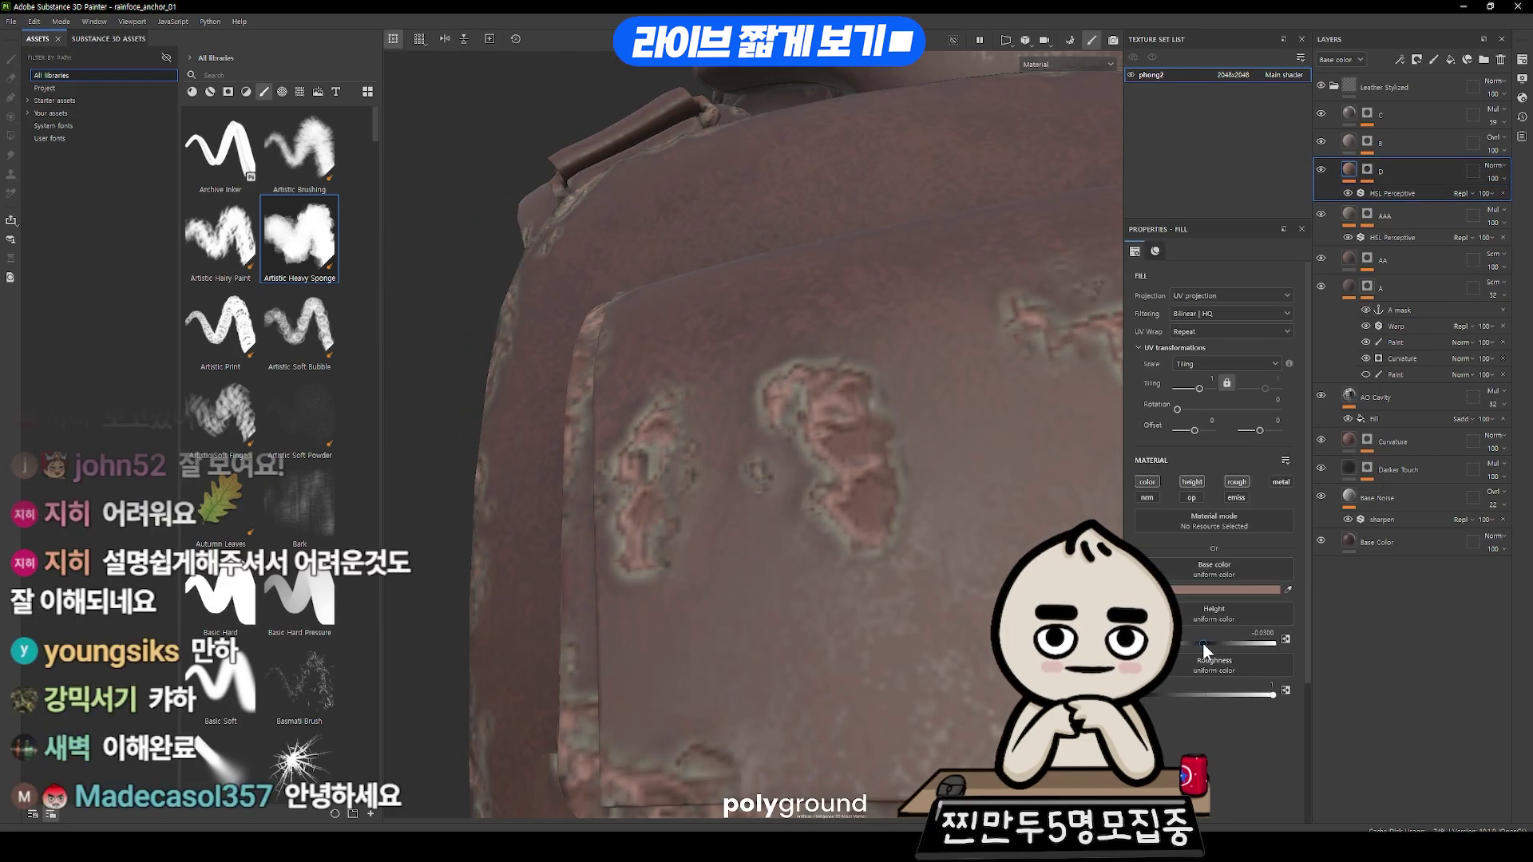
# - Set layer D's fill height to -0.0472 and select layers C through A
pyautogui.moveTo(1202, 643); pyautogui.dragTo(1201, 640)
pyautogui.scroll(-3, 706, 416)
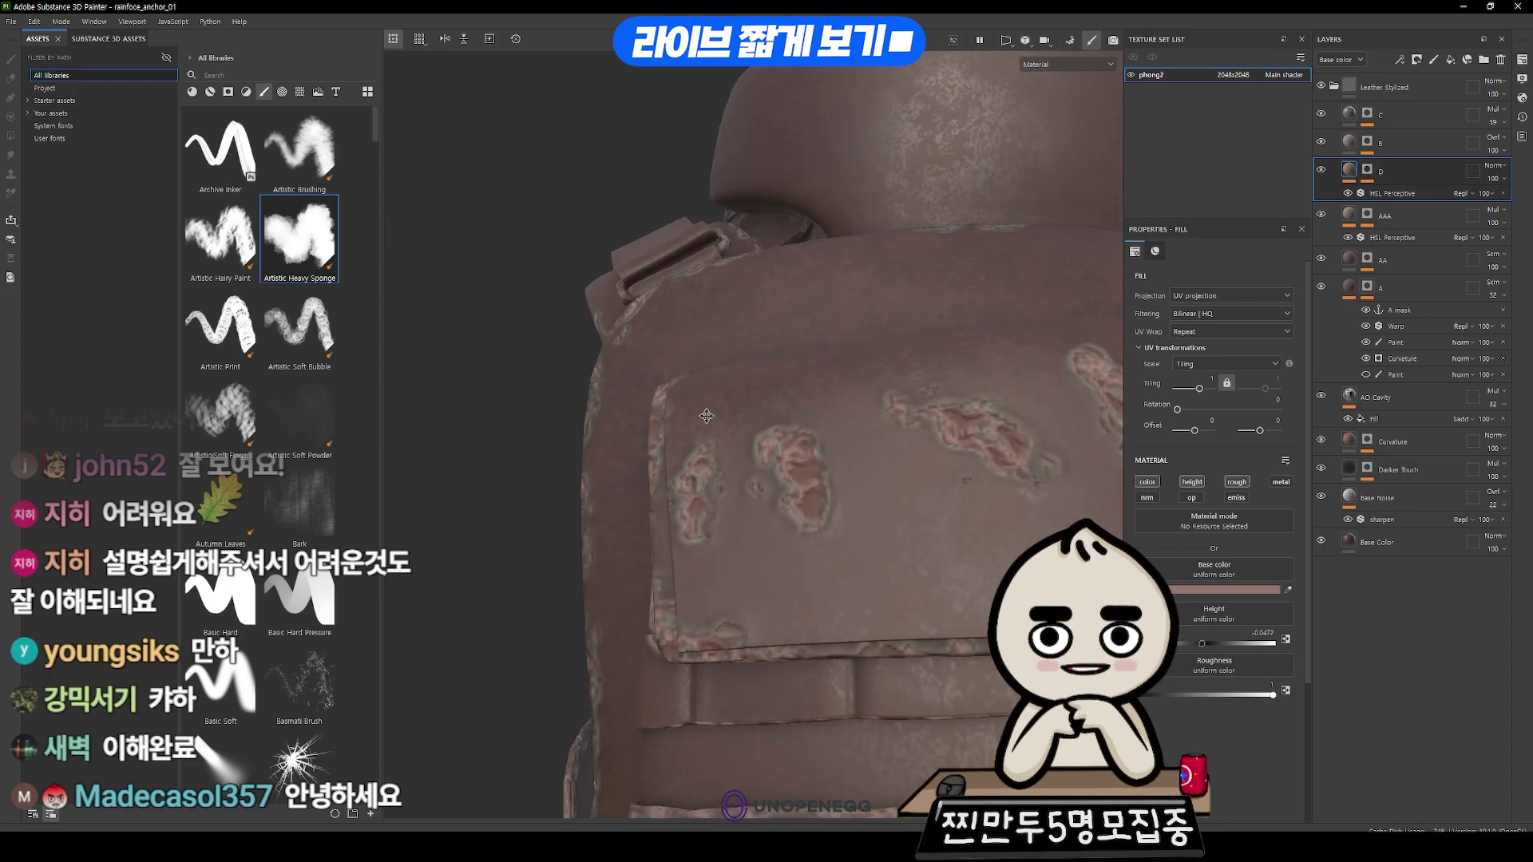
pyautogui.scroll(3, 706, 416)
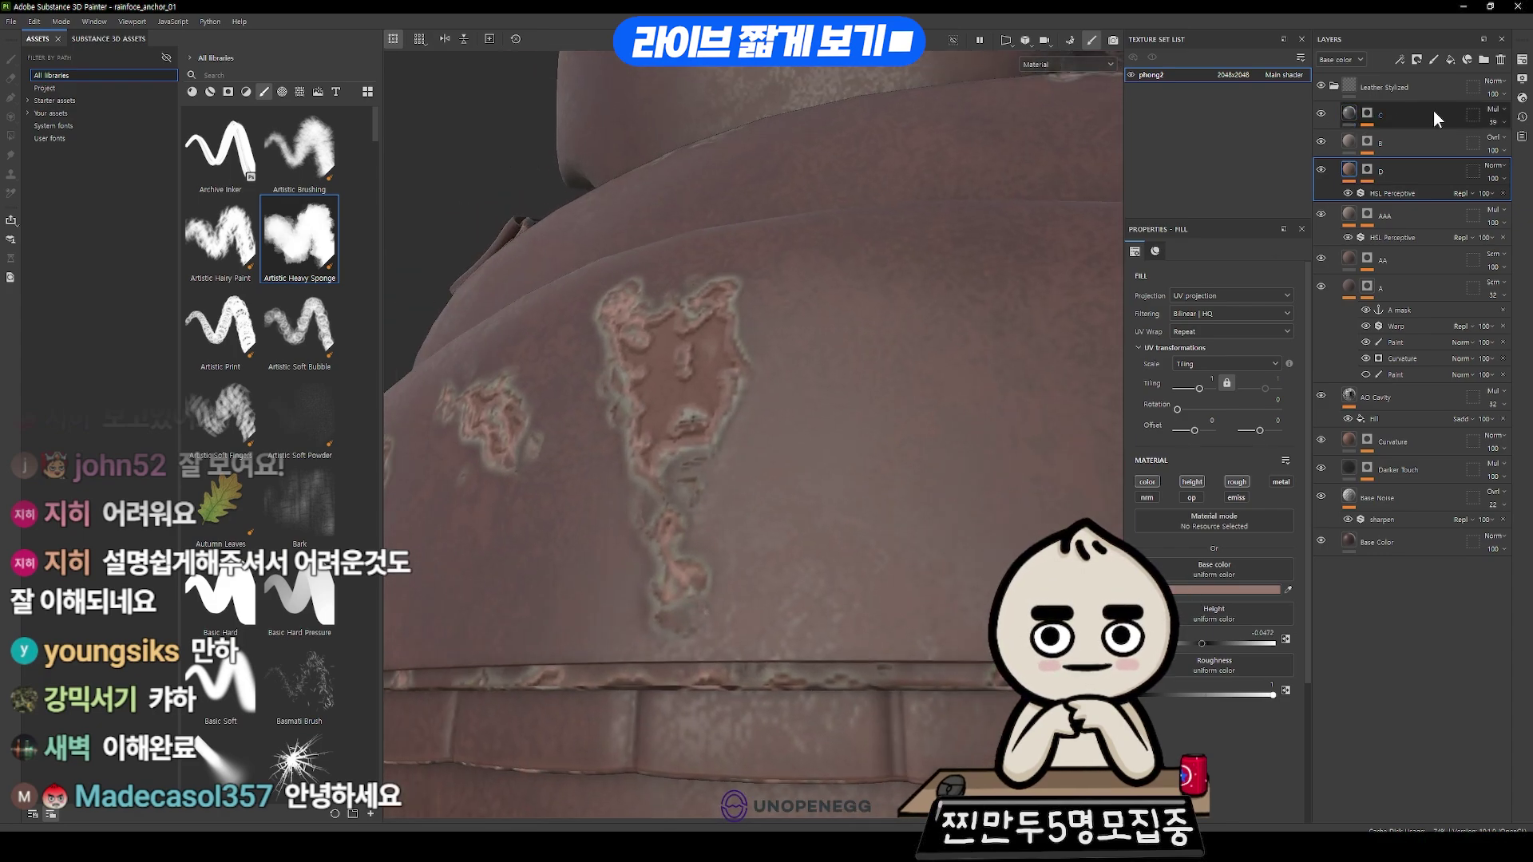
pyautogui.click(1433, 110)
pyautogui.keyDown('shift'); pyautogui.click(1411, 286); pyautogui.keyUp('shift')
# - Select the Paint effect in layer A's mask and orbit to other worn patches
pyautogui.scroll(2, 845, 395)
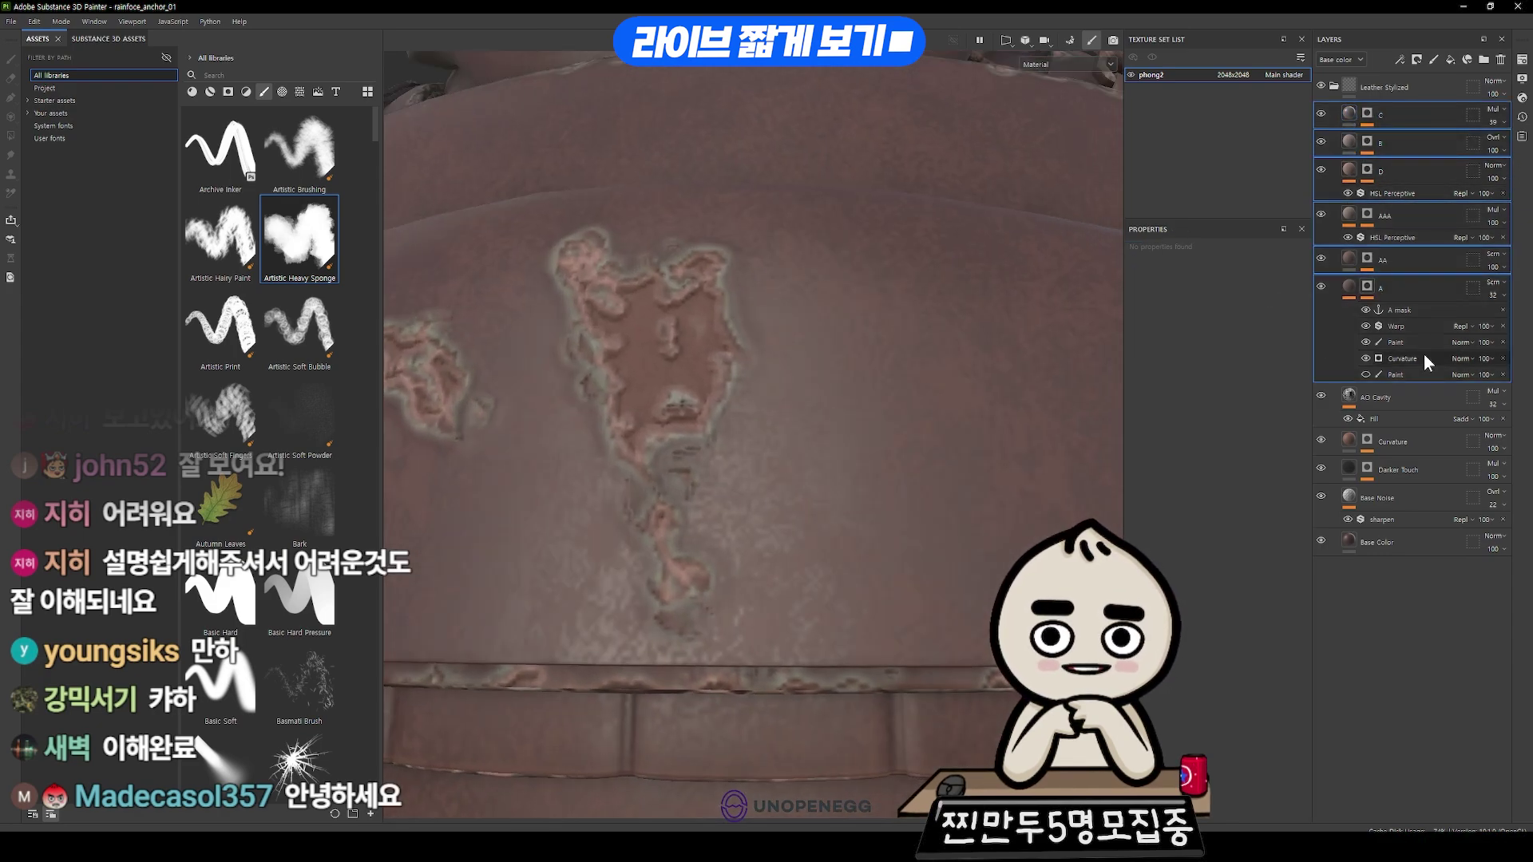
pyautogui.click(1404, 343)
pyautogui.scroll(-2, 878, 313)
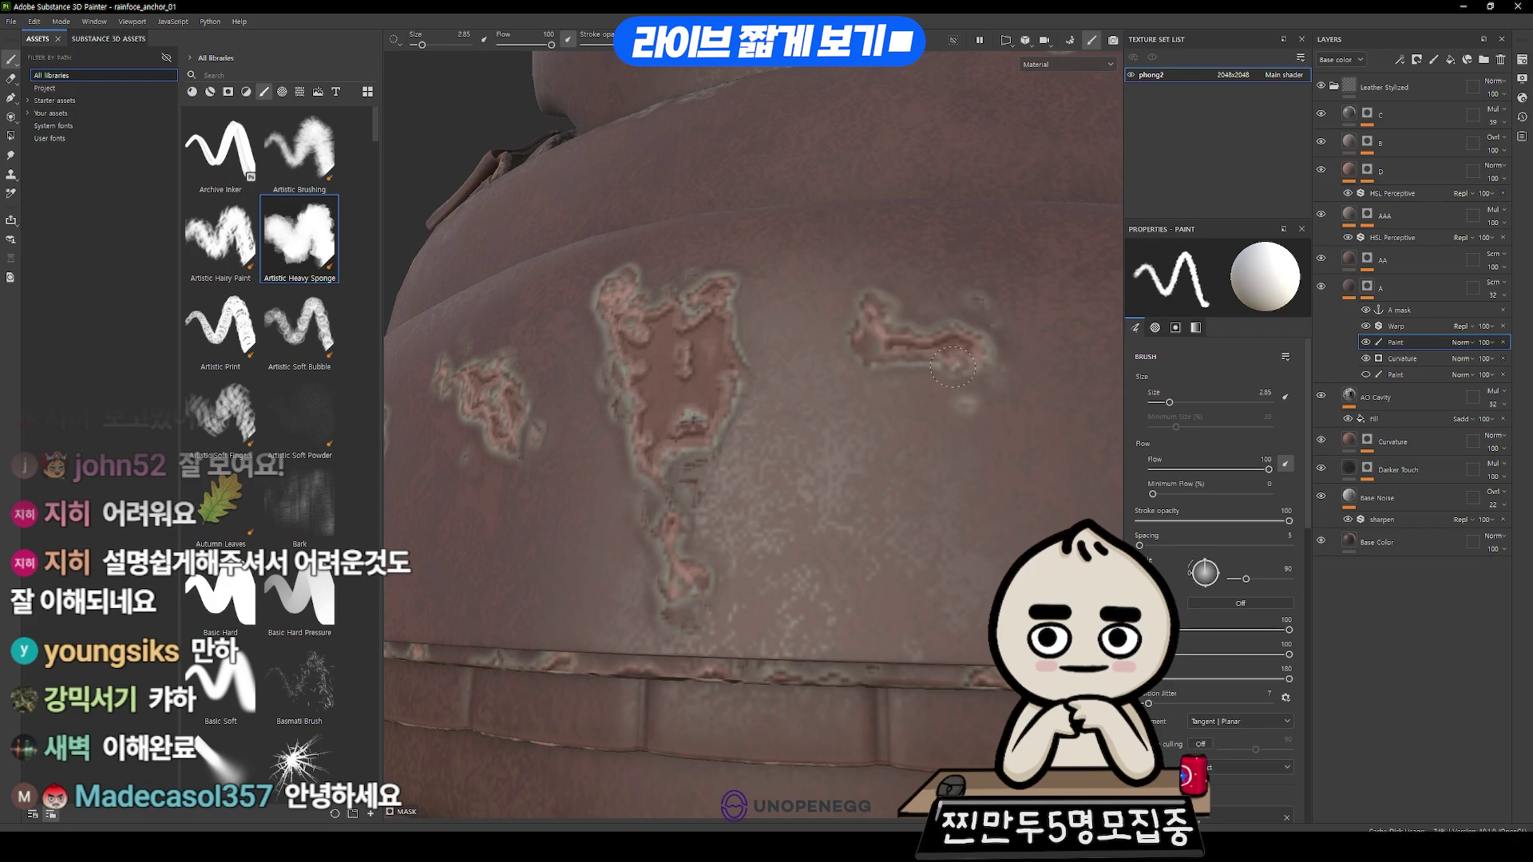
pyautogui.keyDown('alt'); pyautogui.moveTo(952, 367); pyautogui.dragTo(942, 296); pyautogui.keyUp('alt')
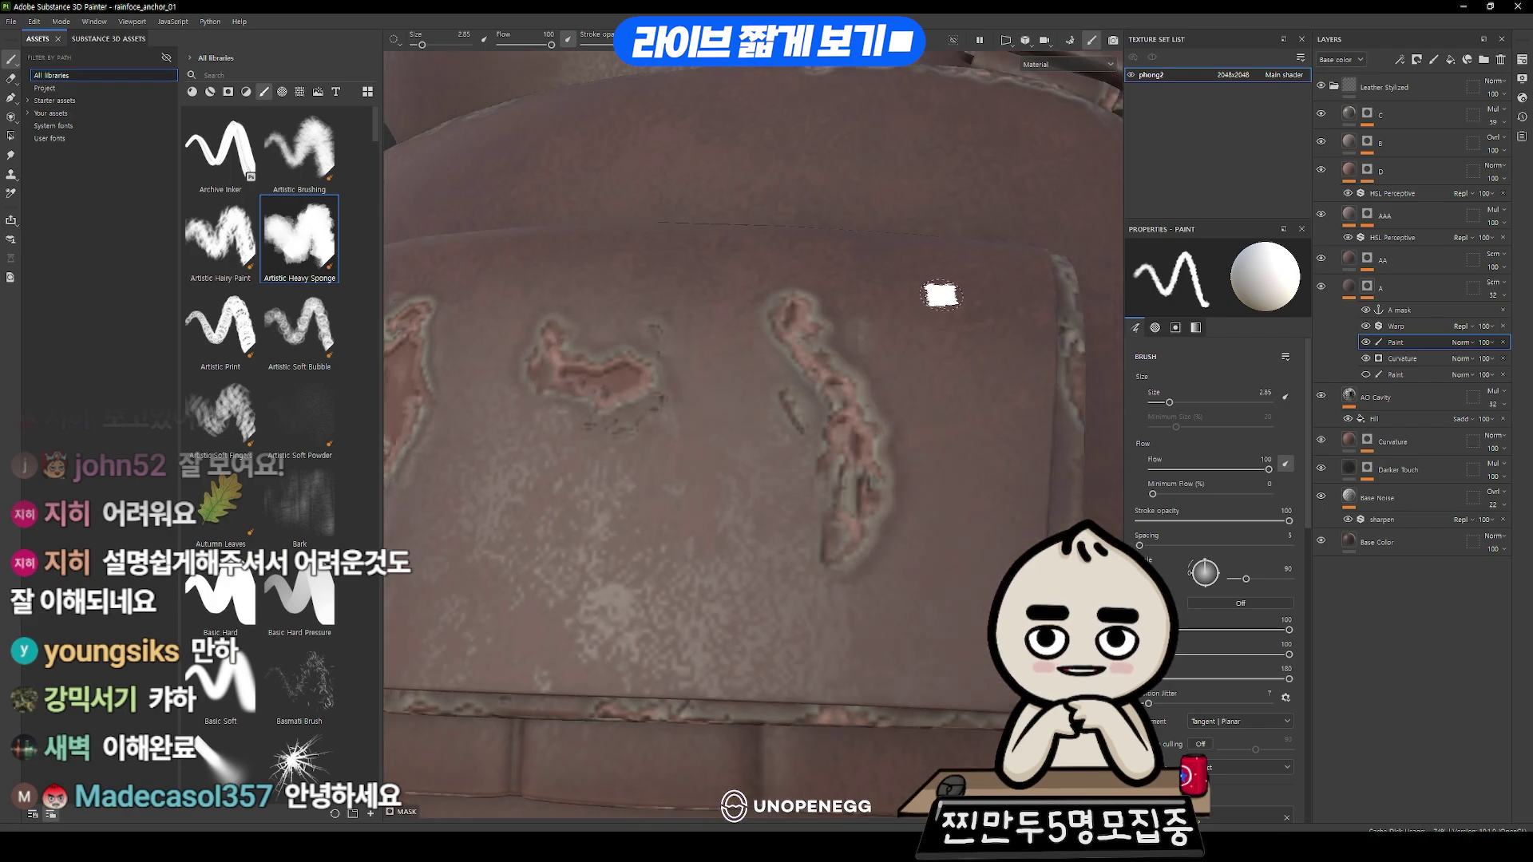
# - Set layer D to Screen blend at 51 opacity, then select layer C
pyautogui.click(1493, 165)
pyautogui.click(1460, 378)
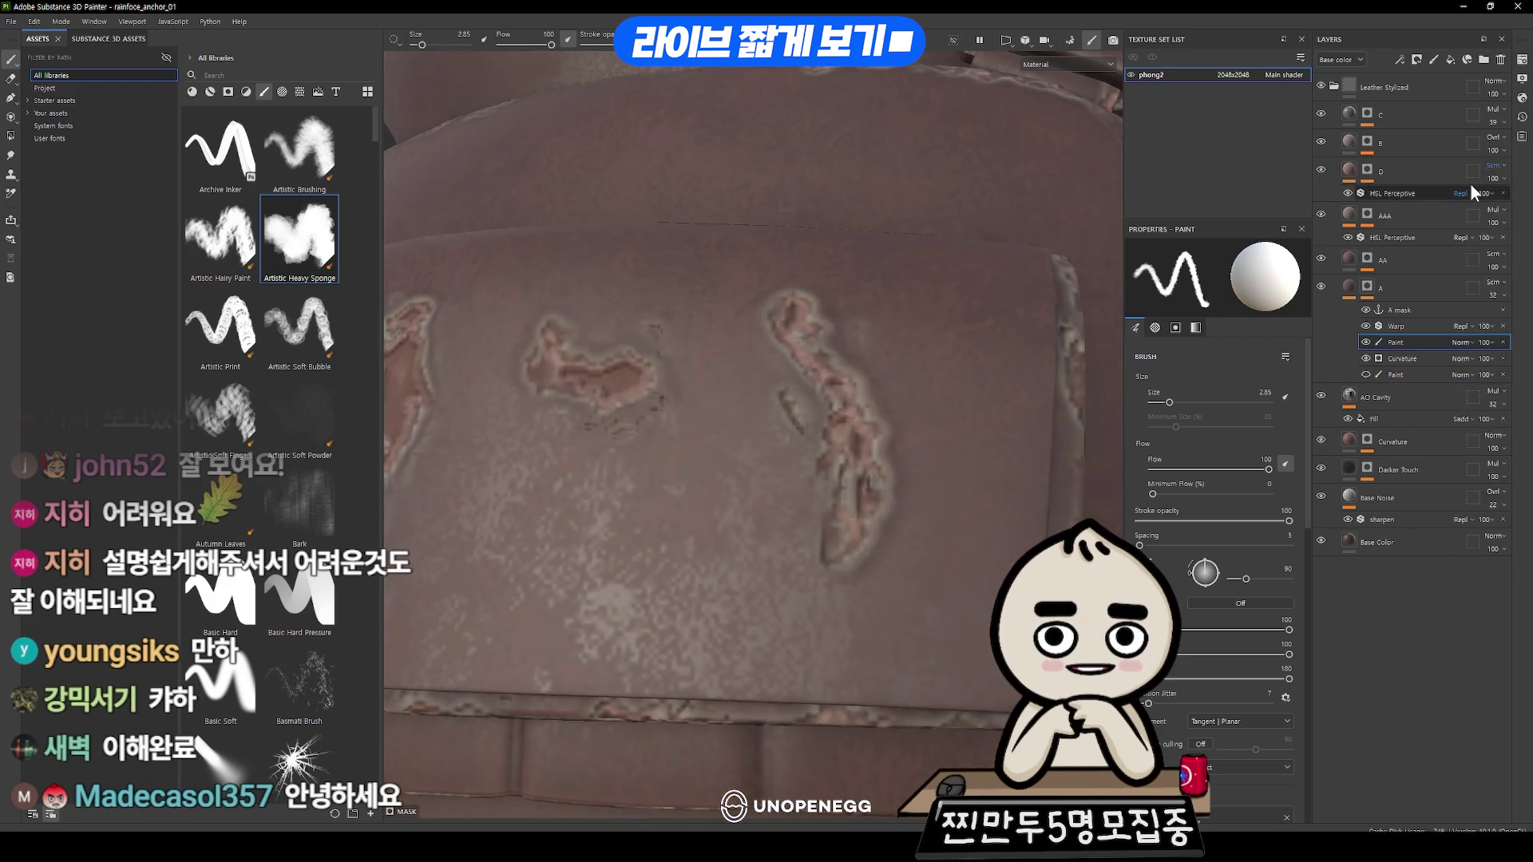
pyautogui.moveTo(1515, 212); pyautogui.dragTo(1497, 199)
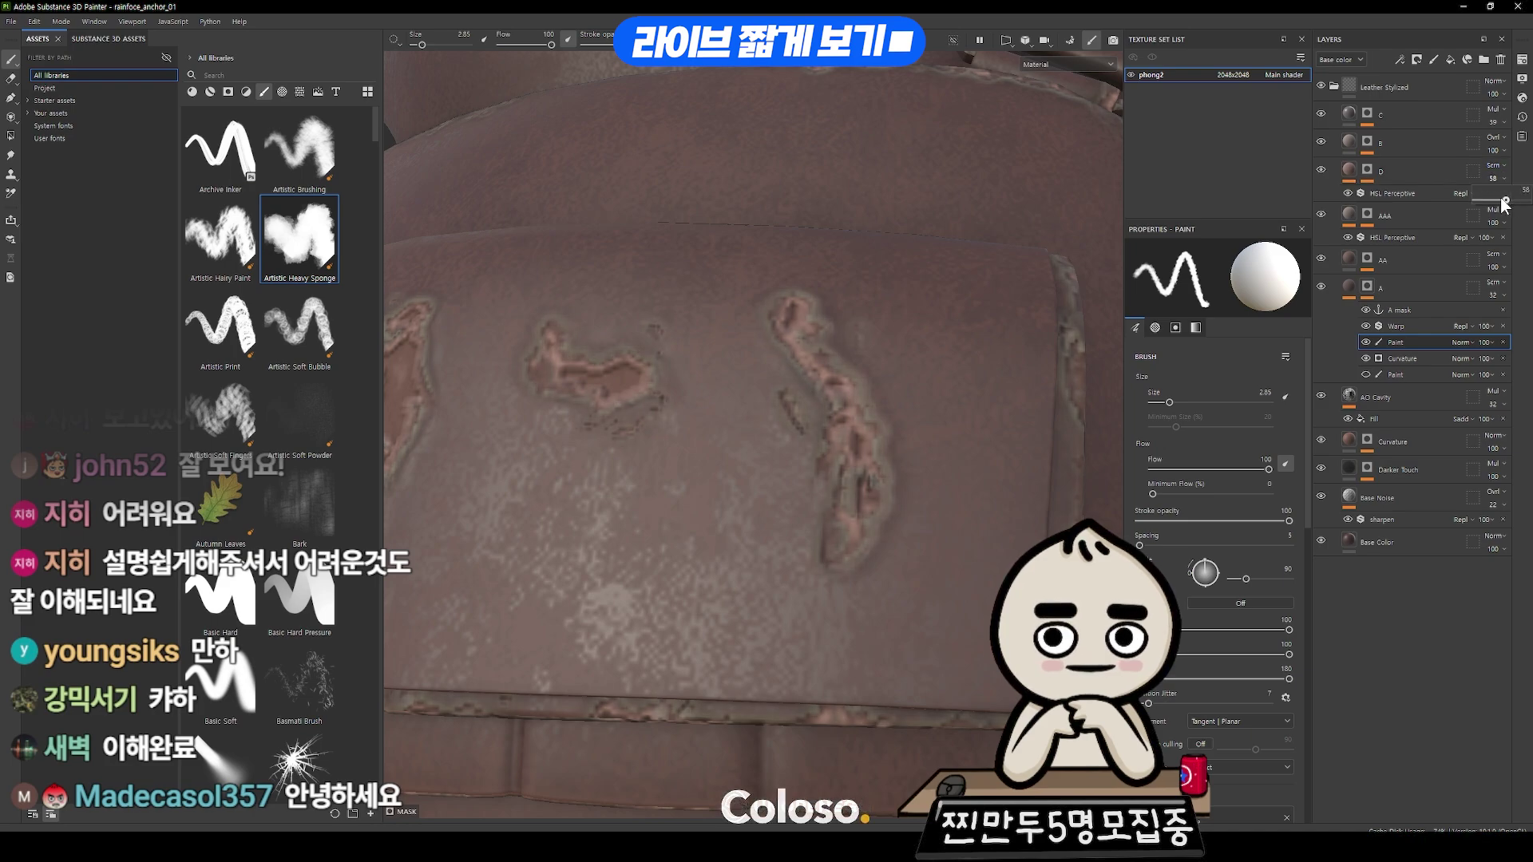
pyautogui.scroll(-5, 669, 339)
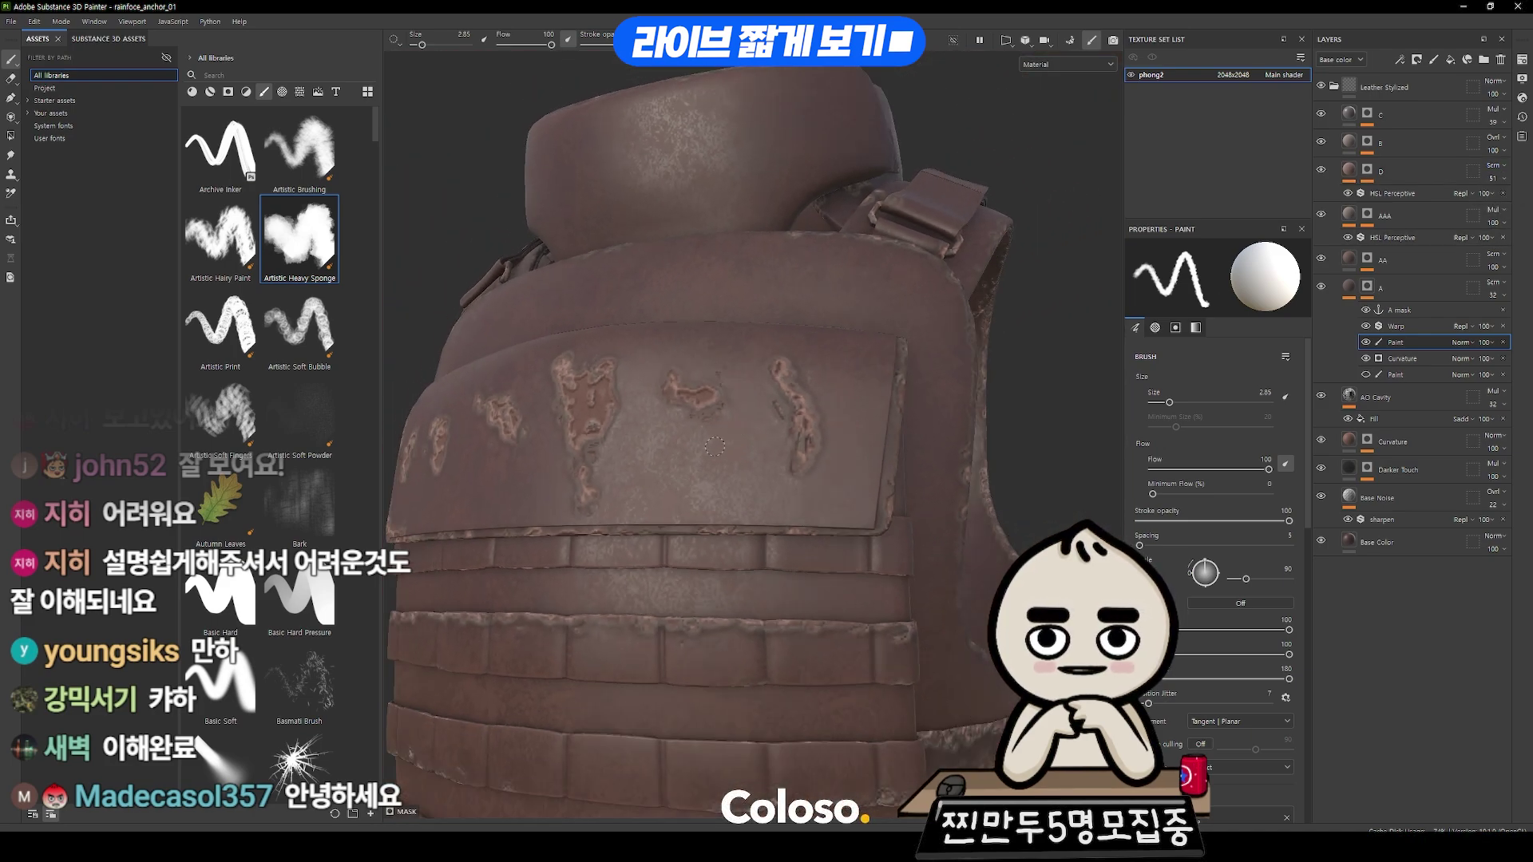
pyautogui.scroll(5, 751, 498)
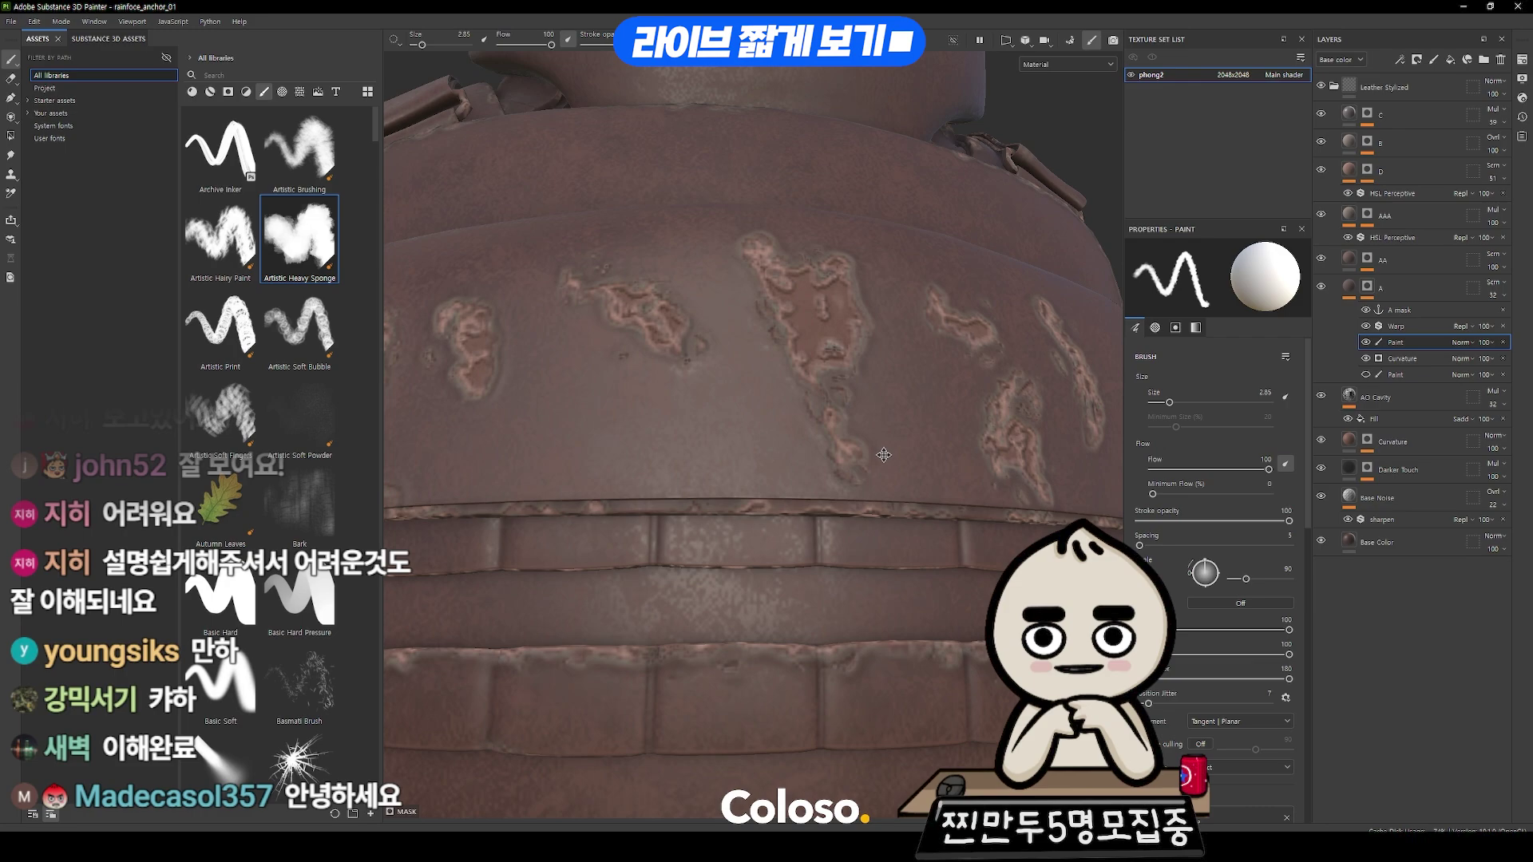
pyautogui.keyDown('alt'); pyautogui.moveTo(751, 498); pyautogui.dragTo(783, 386); pyautogui.keyUp('alt')
pyautogui.click(1396, 113)
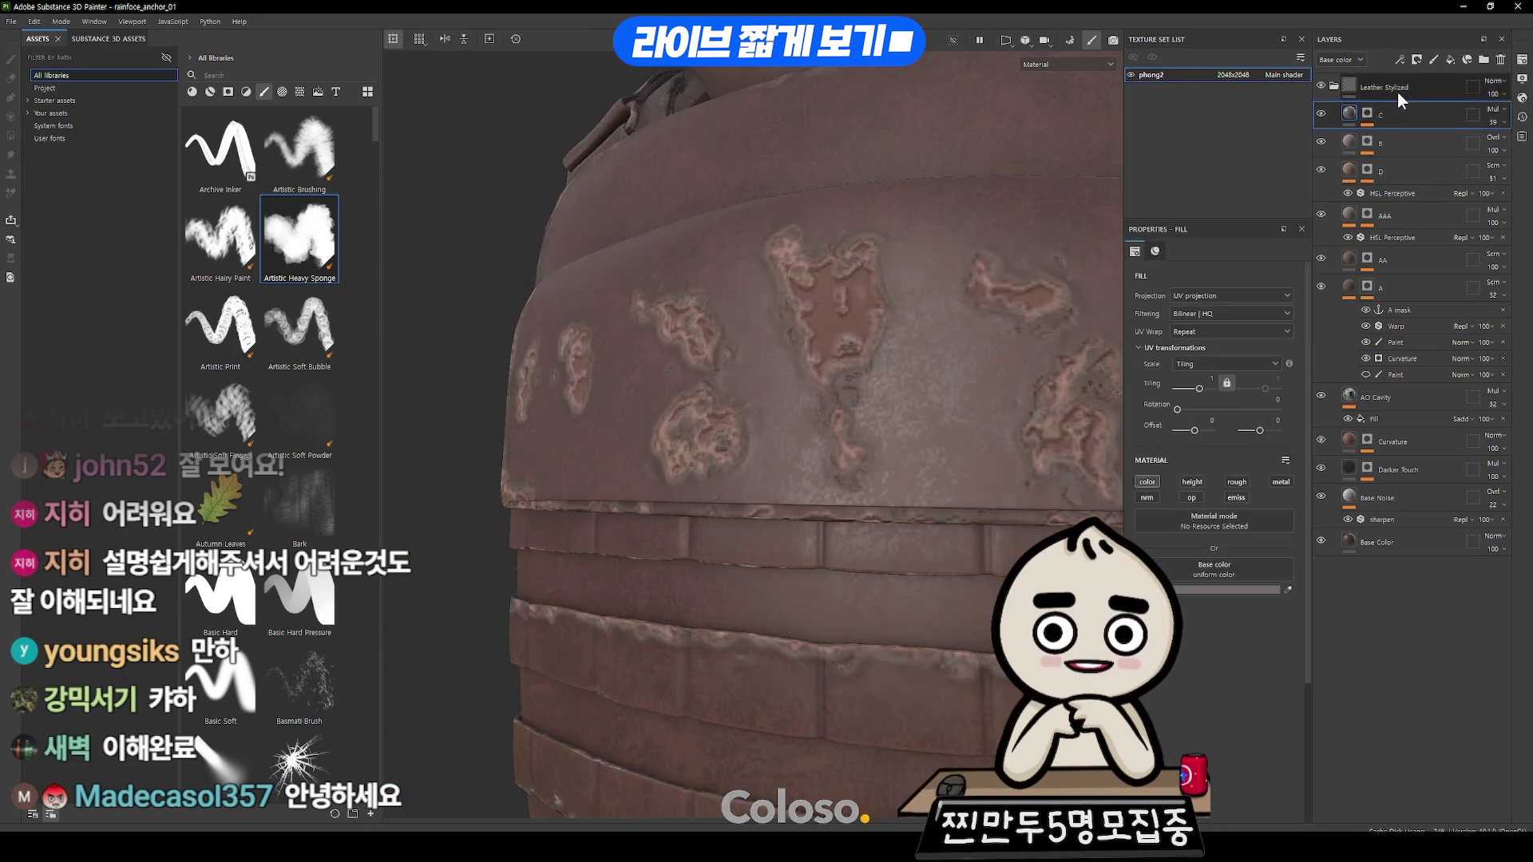
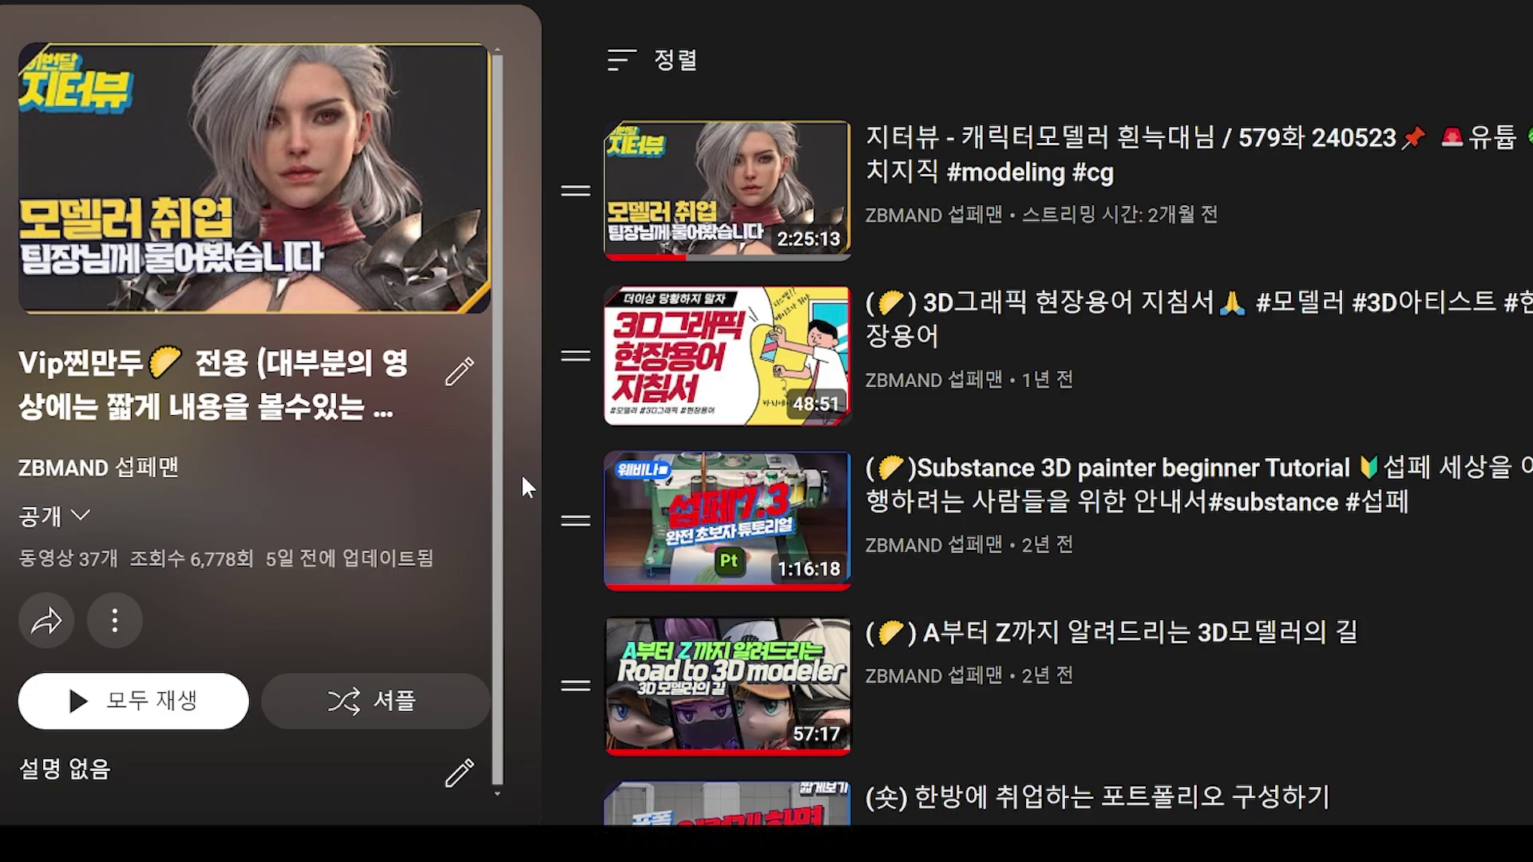
# - Scroll down the 37-video VIP members-only playlist to view its later videos
pyautogui.scroll(-1, 523, 479)
pyautogui.scroll(-1, 523, 479)
pyautogui.scroll(-2, 523, 479)
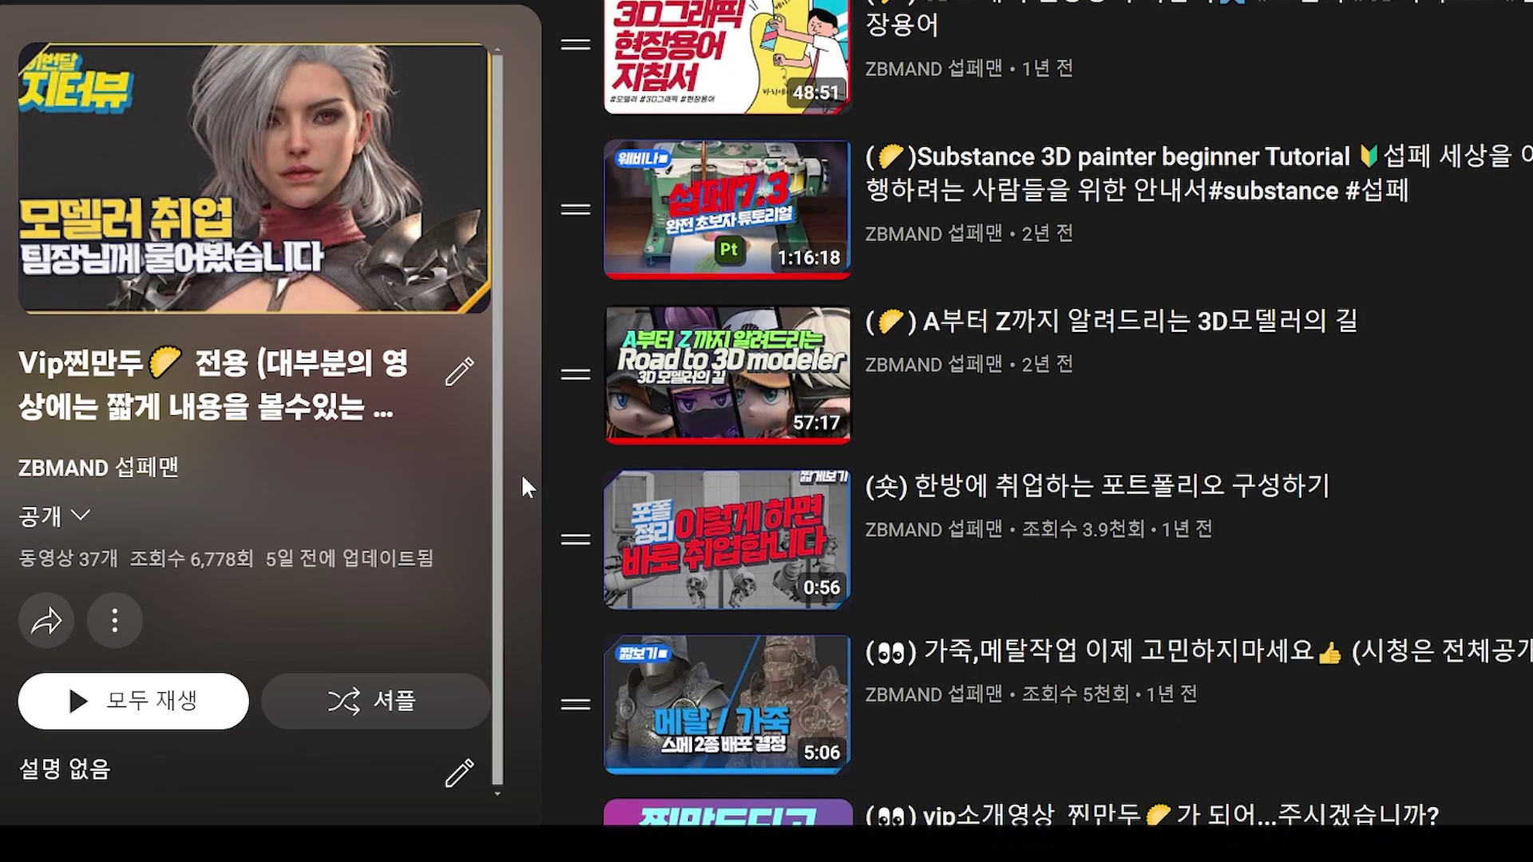
pyautogui.scroll(-5, 523, 479)
pyautogui.scroll(-7, 523, 479)
pyautogui.scroll(-5, 523, 478)
pyautogui.scroll(-2, 522, 479)
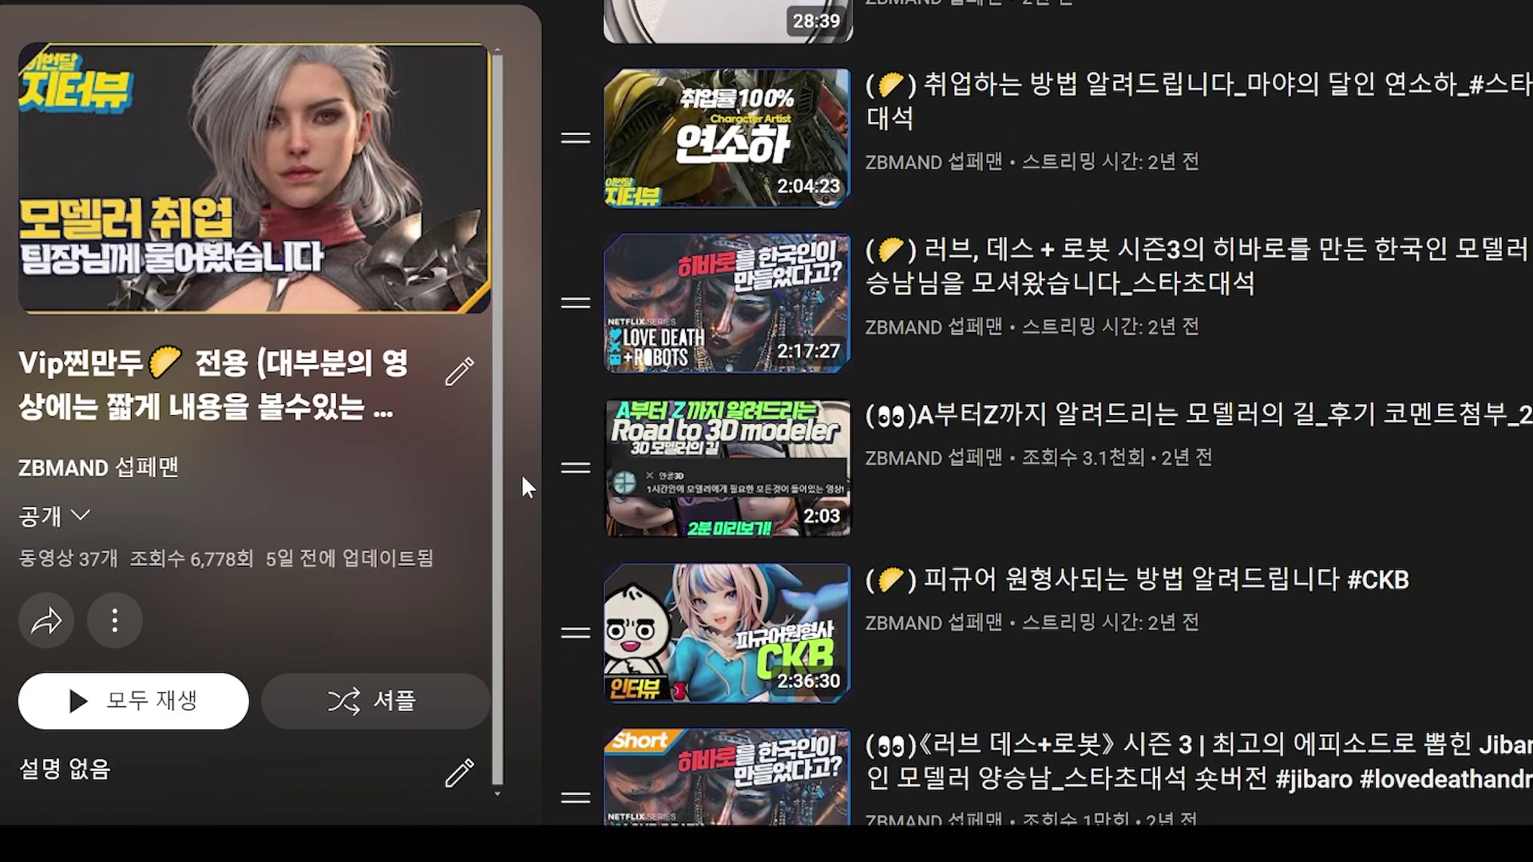
pyautogui.scroll(-3, 520, 472)
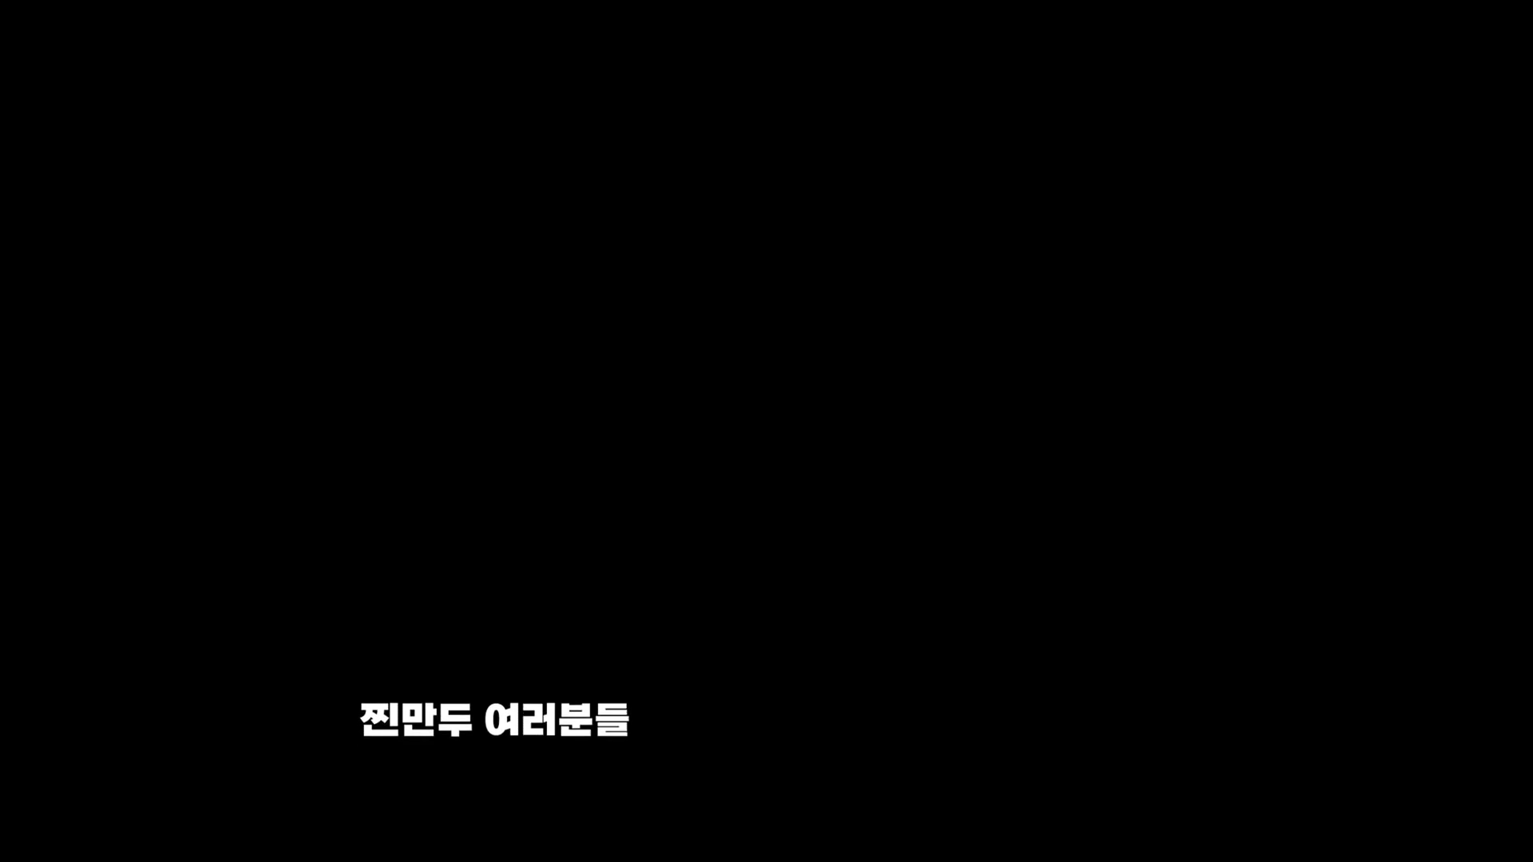